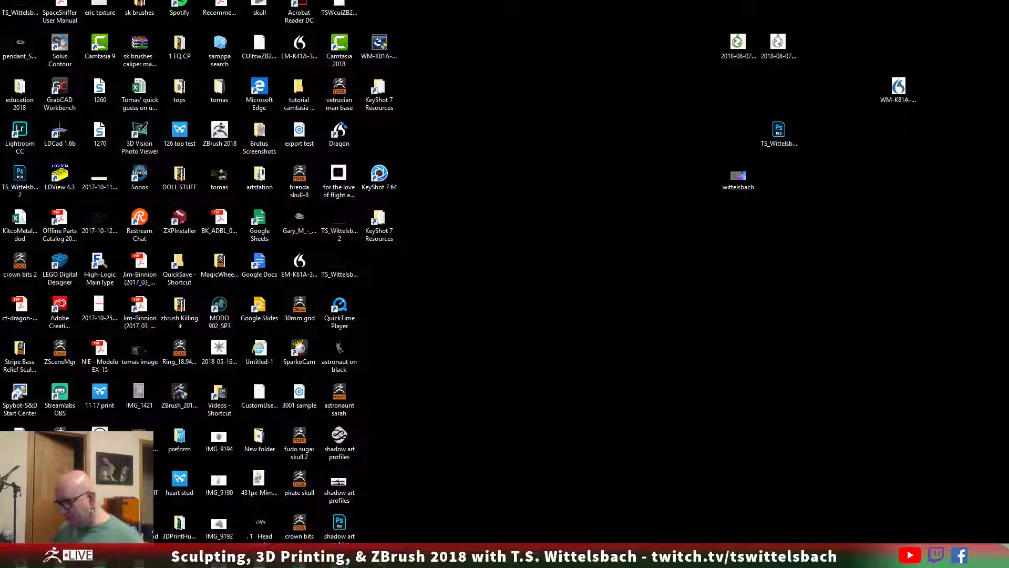
# Step: Launch ZBrush and open the floating astronaut project from LightBox's QuickSave files
pyautogui.press('super')
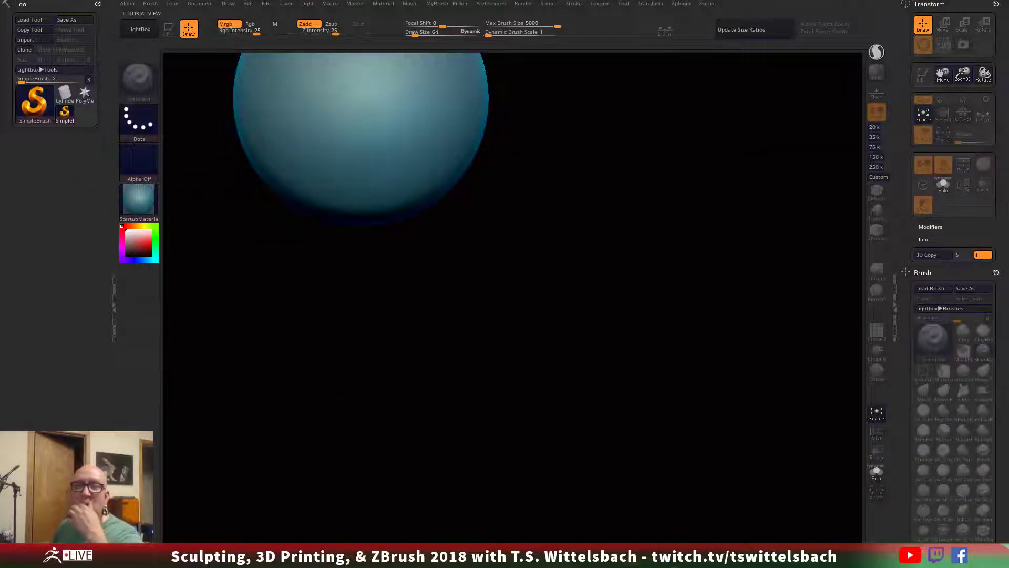
pyautogui.click(141, 32)
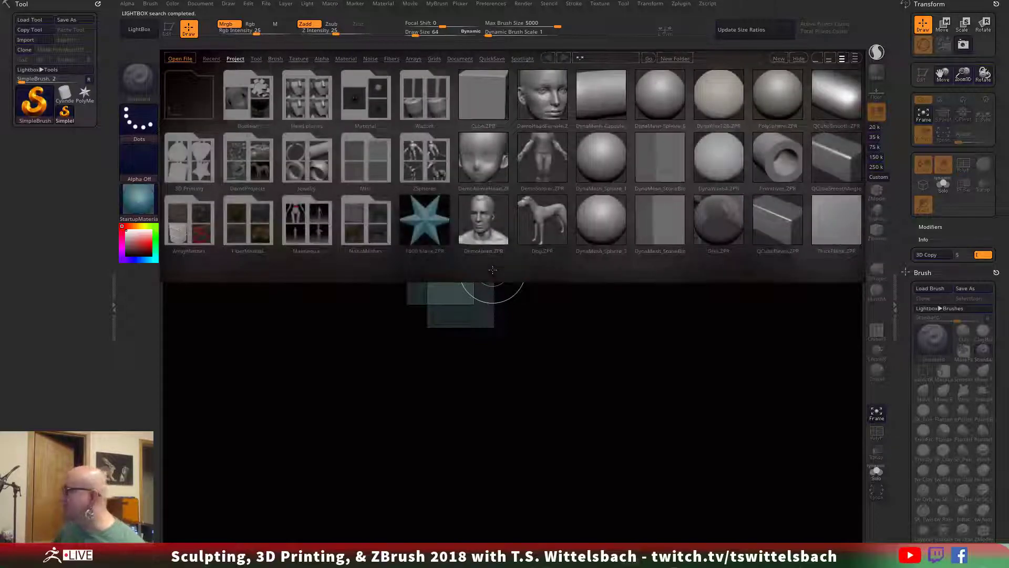
pyautogui.click(492, 58)
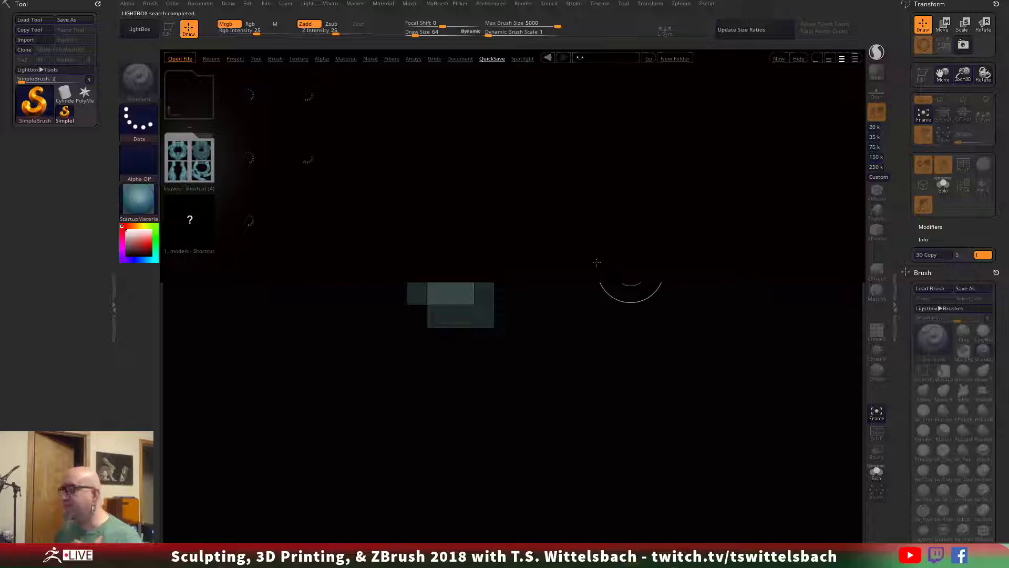
pyautogui.press('super+d')
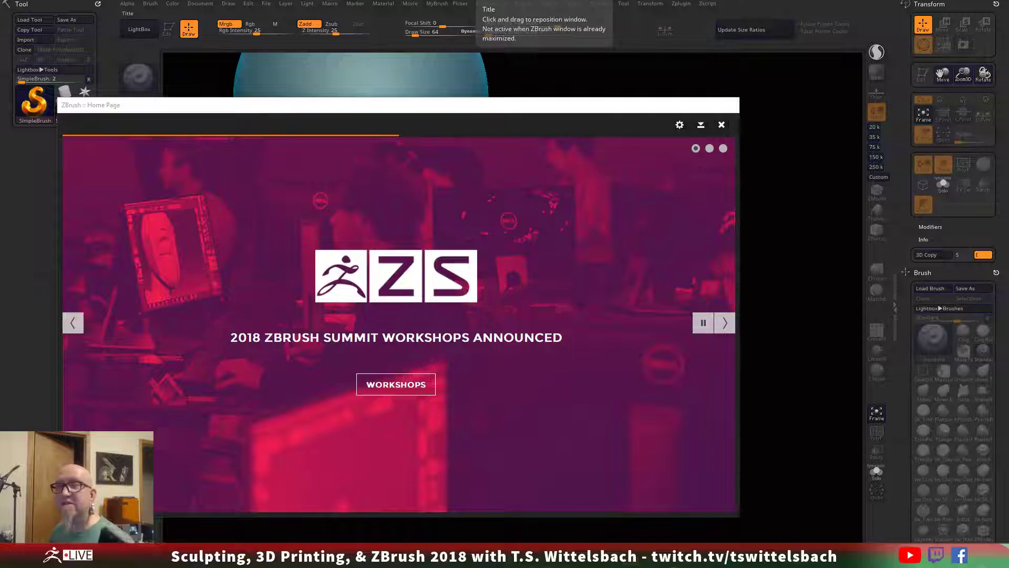
pyautogui.click(722, 126)
pyautogui.click(584, 342)
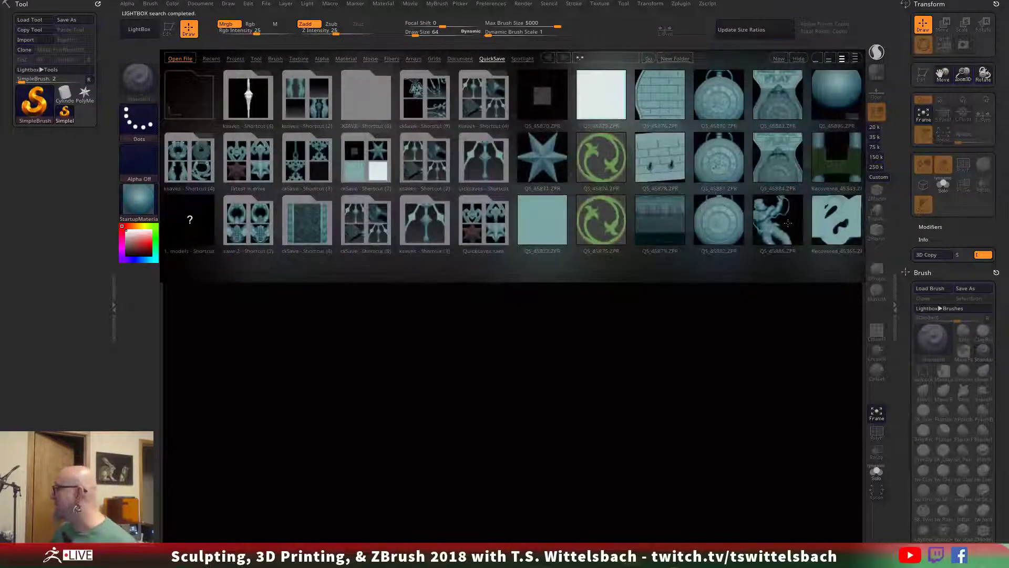
pyautogui.doubleClick(788, 223)
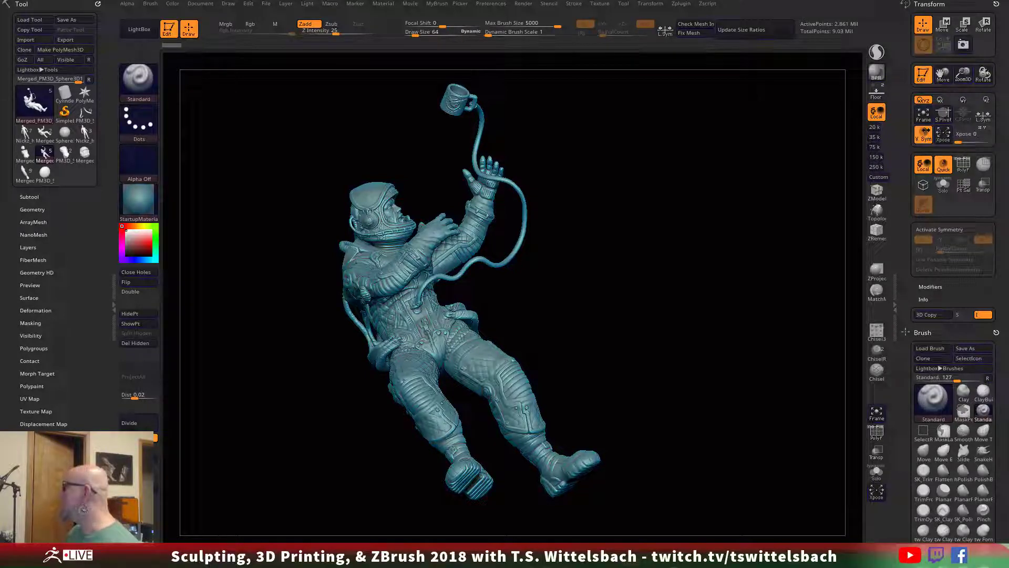
# Step: Examine the astronaut's mesh density on the feet, torso and arms with PolyFrame shown, and hide the wireframe again
pyautogui.press('alt')
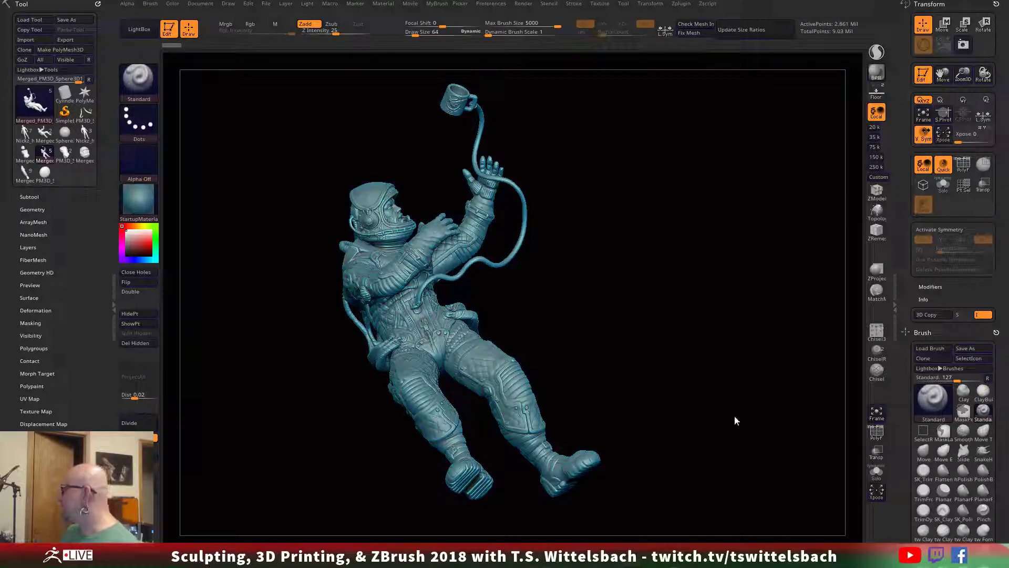
pyautogui.click(876, 432)
pyautogui.moveTo(699, 461)
pyautogui.keyDown('alt'); pyautogui.mouseDown()
pyautogui.moveTo(733, 516)
pyautogui.moveTo(717, 452)
pyautogui.mouseUp(); pyautogui.keyUp('alt')
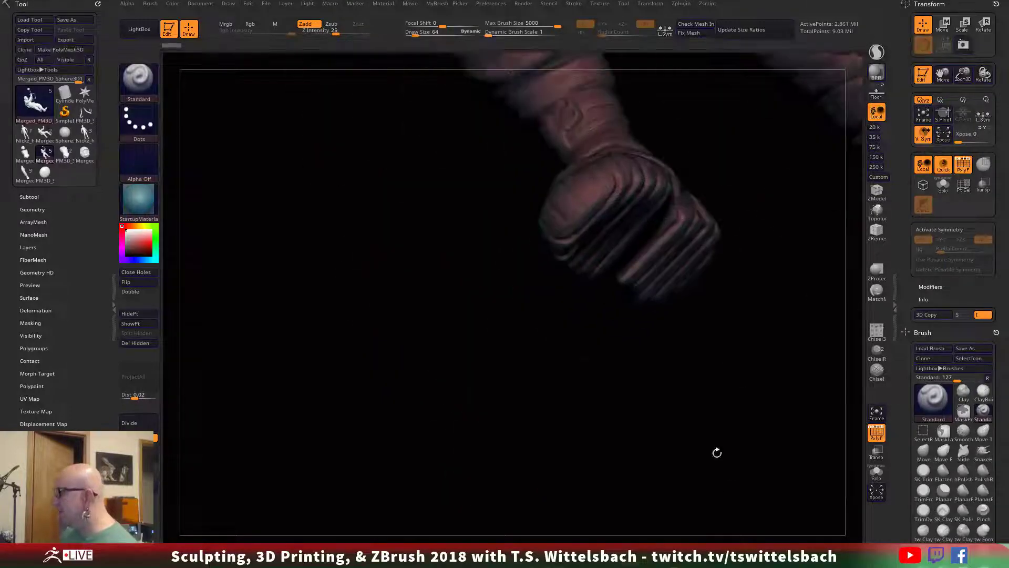
pyautogui.keyDown('alt'); pyautogui.moveTo(788, 219); pyautogui.dragTo(686, 455); pyautogui.keyUp('alt')
pyautogui.keyDown('alt'); pyautogui.moveTo(615, 297); pyautogui.dragTo(655, 487); pyautogui.keyUp('alt')
pyautogui.keyDown('alt'); pyautogui.moveTo(615, 336); pyautogui.dragTo(657, 487); pyautogui.keyUp('alt')
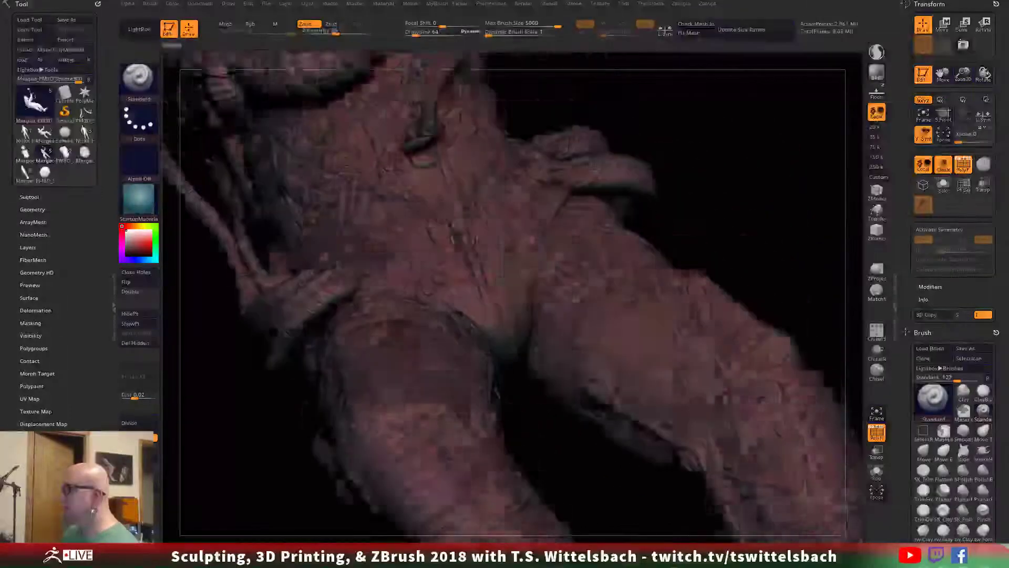
pyautogui.keyDown('alt'); pyautogui.moveTo(752, 271); pyautogui.dragTo(809, 468); pyautogui.keyUp('alt')
pyautogui.moveTo(694, 521)
pyautogui.mouseDown()
pyautogui.moveTo(744, 467)
pyautogui.moveTo(713, 520)
pyautogui.mouseUp()
pyautogui.moveTo(714, 470); pyautogui.dragTo(683, 446)
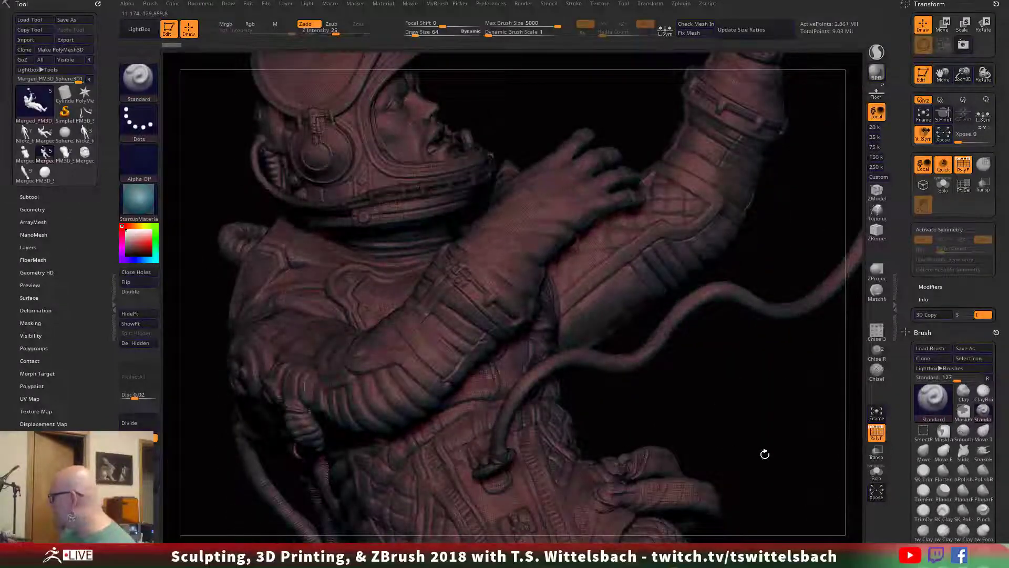
pyautogui.moveTo(831, 452); pyautogui.dragTo(777, 372)
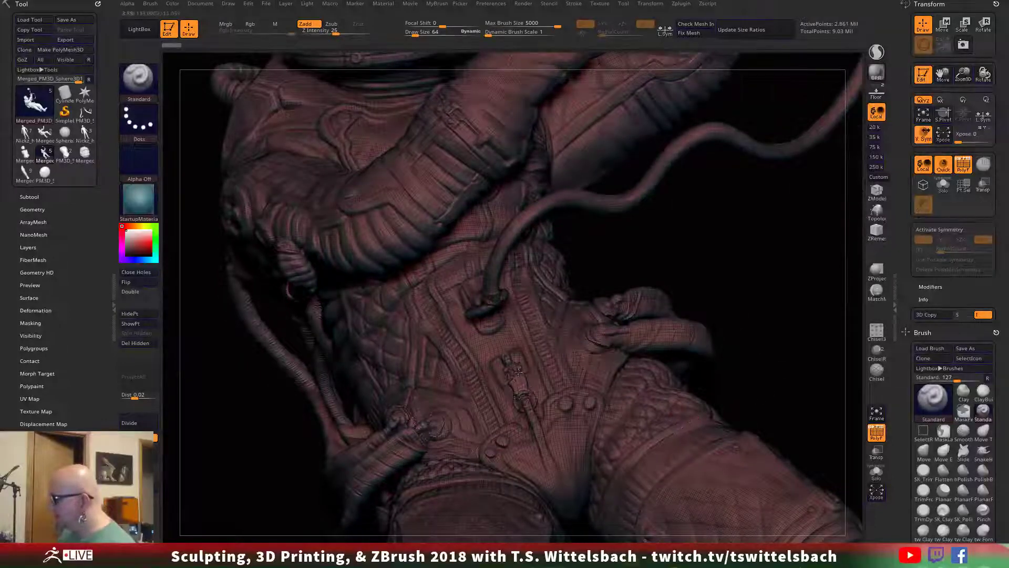
pyautogui.keyDown('alt'); pyautogui.moveTo(746, 368); pyautogui.dragTo(721, 341); pyautogui.keyUp('alt')
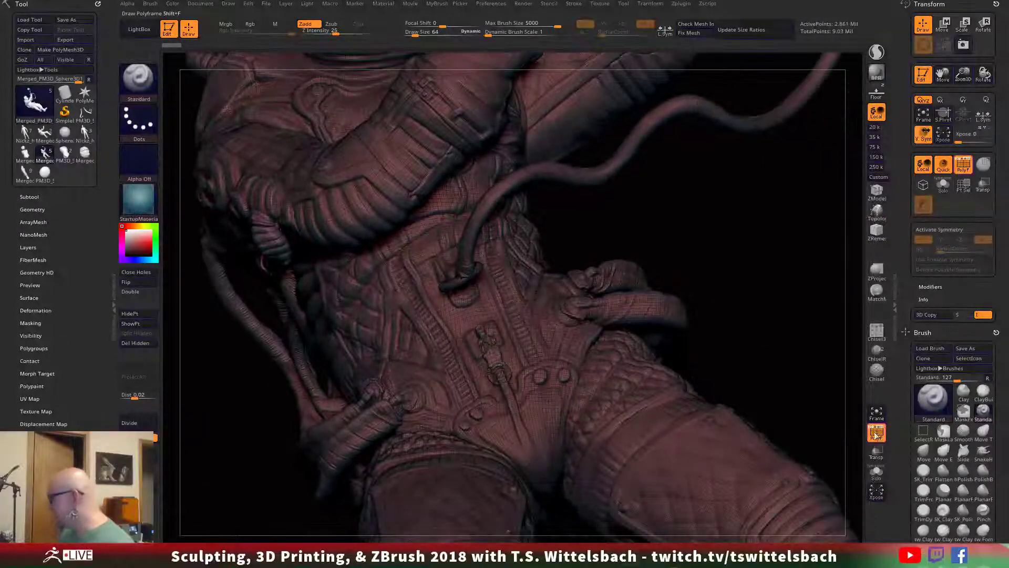
pyautogui.click(876, 434)
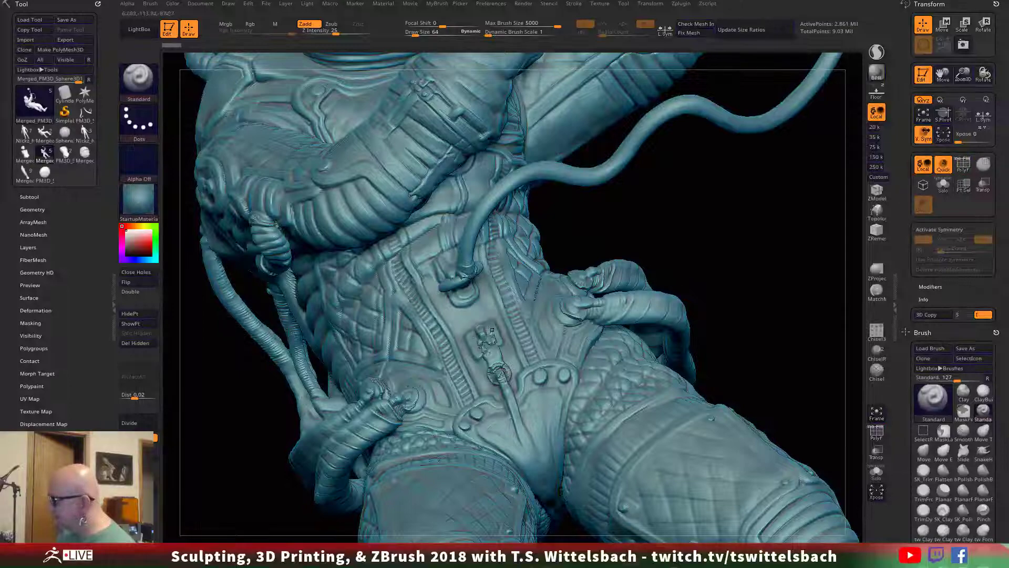
# Step: Isolate a rectangular section around the astronaut's waist to inspect it, and show the whole figure again
pyautogui.moveTo(734, 333); pyautogui.dragTo(430, 291)
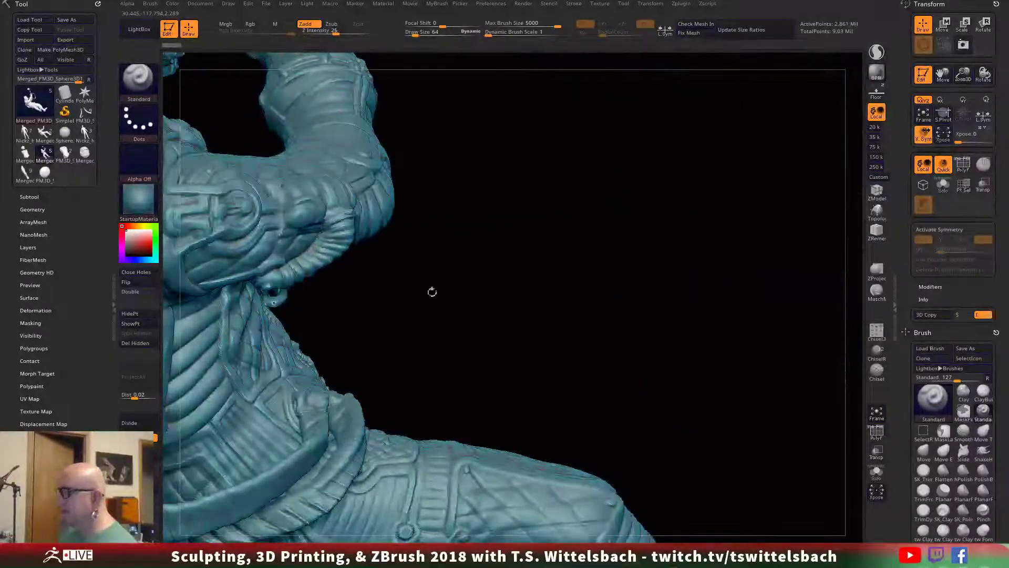
pyautogui.keyDown('alt'); pyautogui.moveTo(434, 339); pyautogui.dragTo(773, 305); pyautogui.keyUp('alt')
pyautogui.moveTo(541, 329)
pyautogui.mouseDown()
pyautogui.moveTo(703, 363)
pyautogui.moveTo(723, 326)
pyautogui.moveTo(810, 284)
pyautogui.moveTo(534, 474)
pyautogui.mouseUp()
pyautogui.hotkey('ctrl', 'shift')
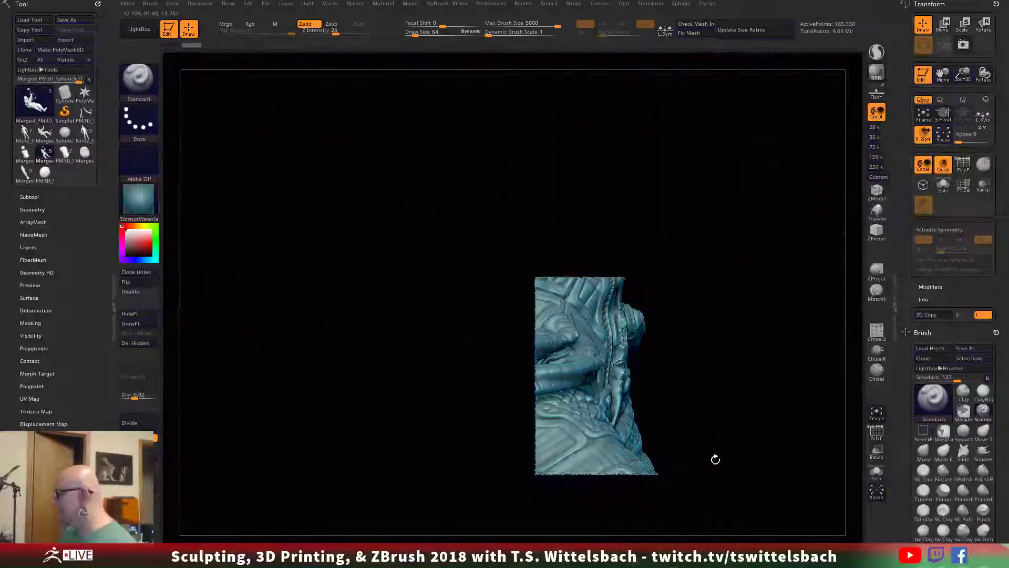
pyautogui.moveTo(714, 460); pyautogui.dragTo(287, 443)
pyautogui.keyDown('ctrl'); pyautogui.keyDown('shift'); pyautogui.click(287, 444); pyautogui.keyUp('shift'); pyautogui.keyUp('ctrl')
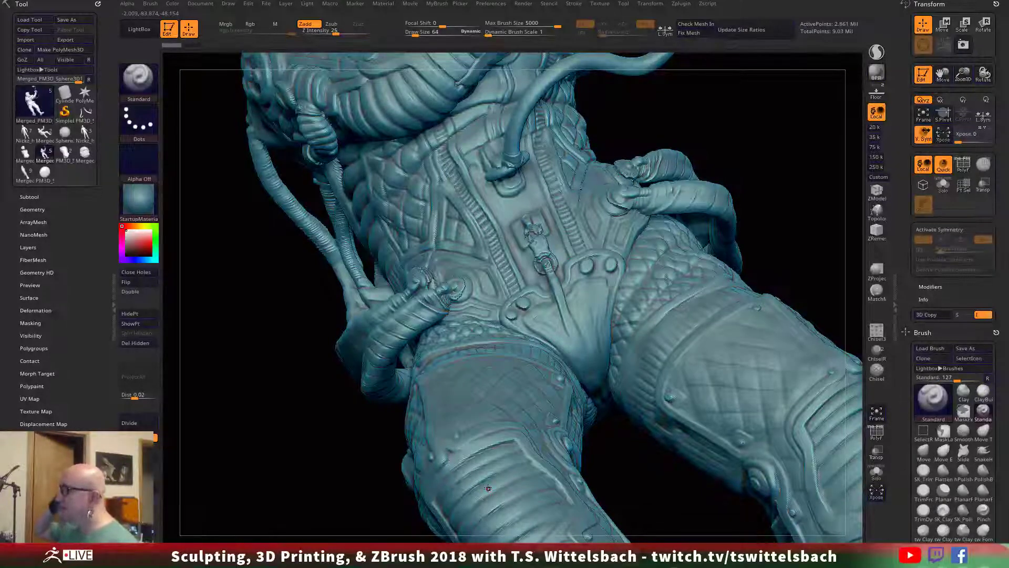
# Step: Frame the whole astronaut, expand the Subtool list and select the third subtool, the duplicate body above the last one
pyautogui.keyDown('alt'); pyautogui.moveTo(674, 508); pyautogui.dragTo(676, 356); pyautogui.keyUp('alt')
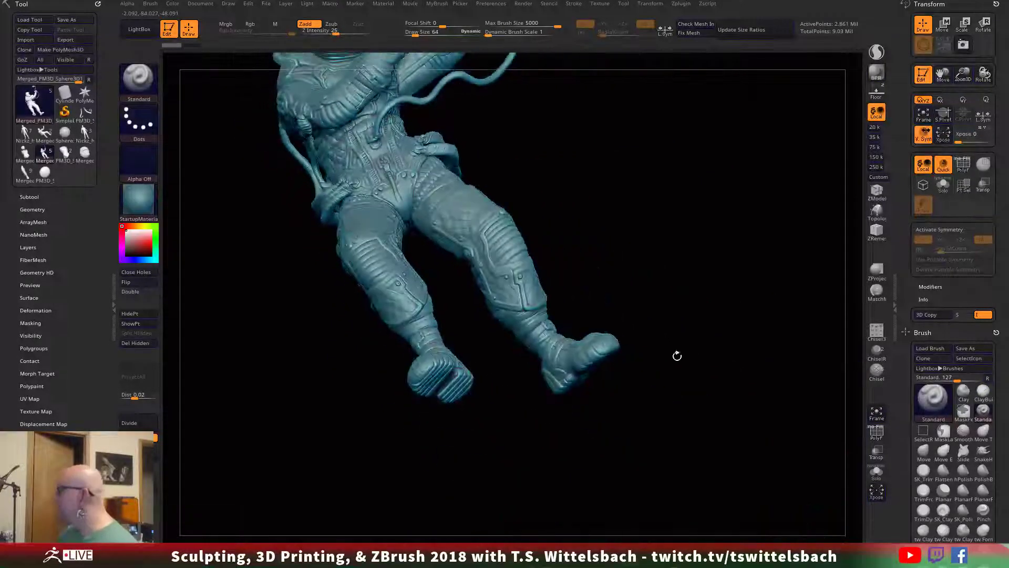
pyautogui.keyDown('alt'); pyautogui.moveTo(591, 447); pyautogui.dragTo(601, 472); pyautogui.keyUp('alt')
pyautogui.moveTo(601, 472); pyautogui.dragTo(692, 369, button='right')
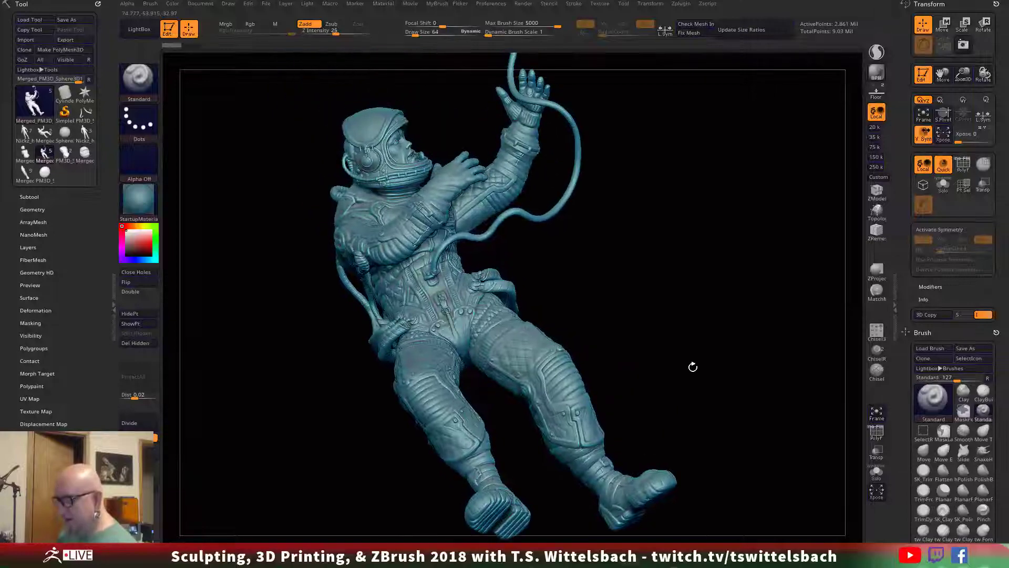
pyautogui.keyDown('alt'); pyautogui.moveTo(314, 432); pyautogui.dragTo(371, 552); pyautogui.keyUp('alt')
pyautogui.moveTo(821, 357); pyautogui.dragTo(815, 338, button='right')
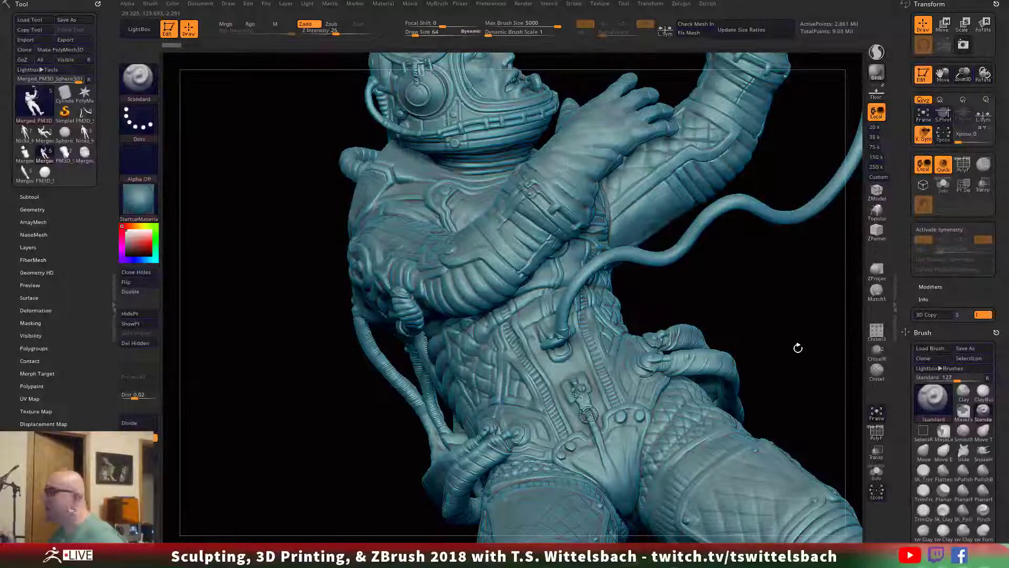
pyautogui.press('f')
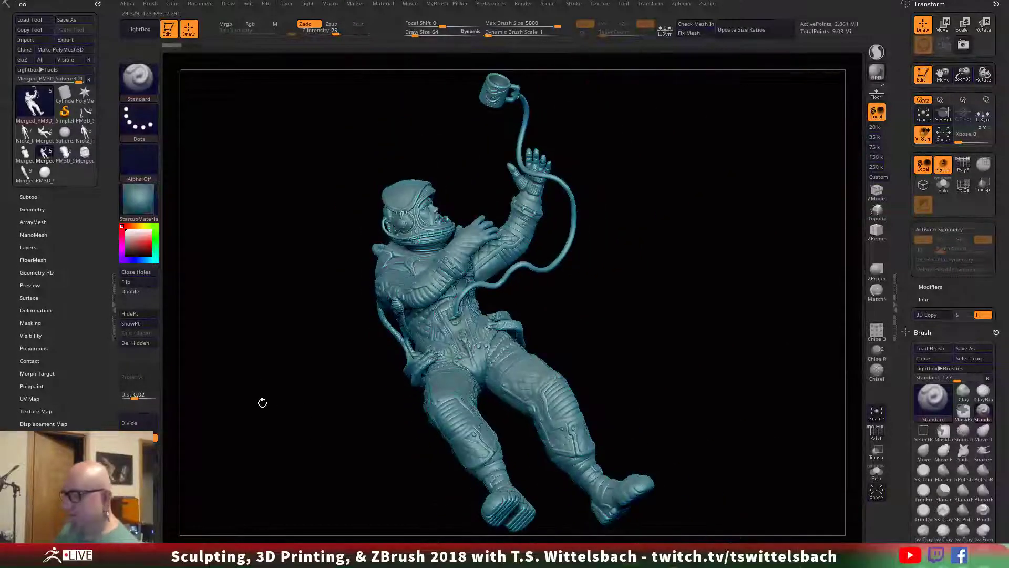
pyautogui.click(29, 197)
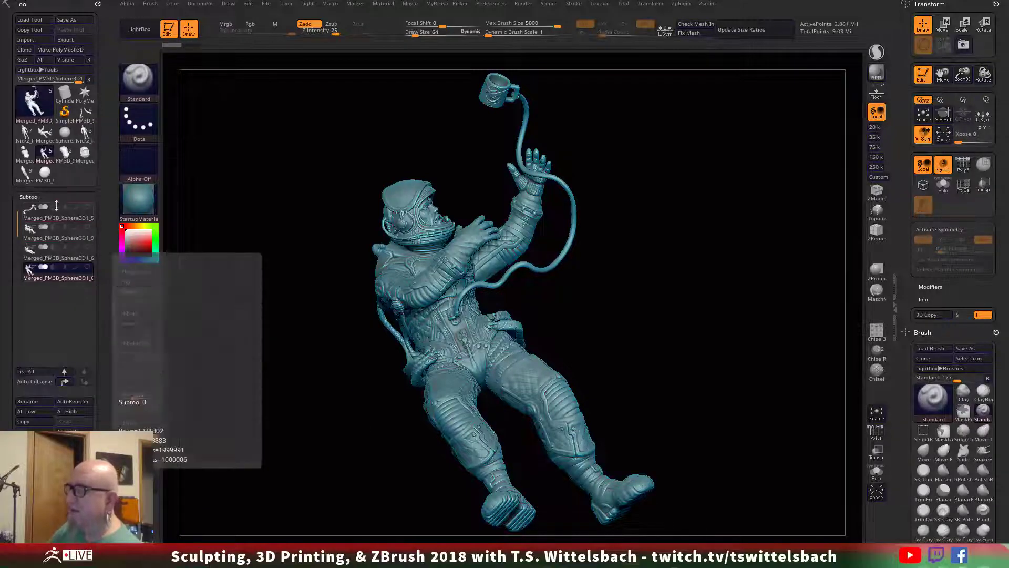
pyautogui.moveTo(696, 368); pyautogui.dragTo(626, 338)
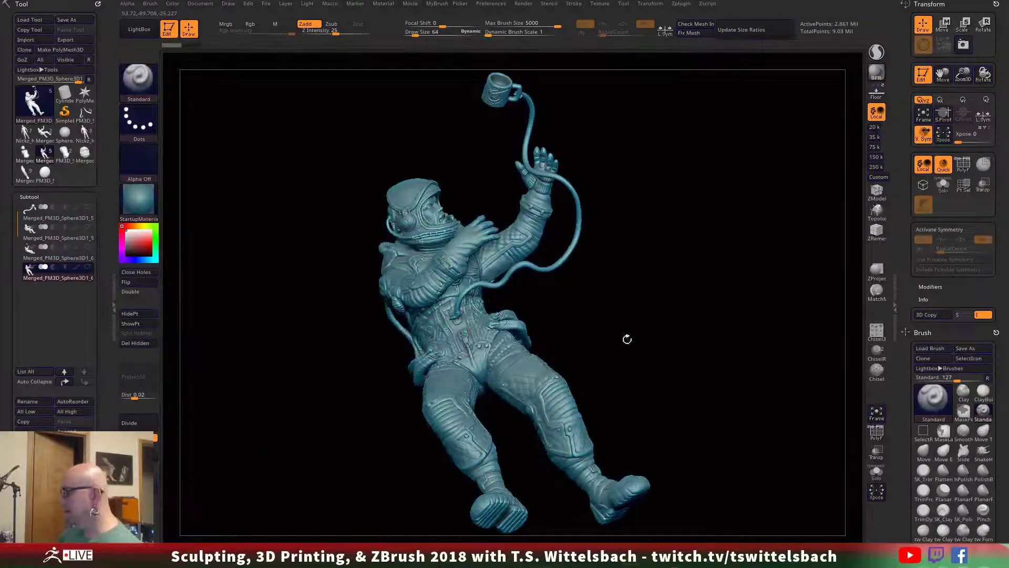
pyautogui.click(65, 256)
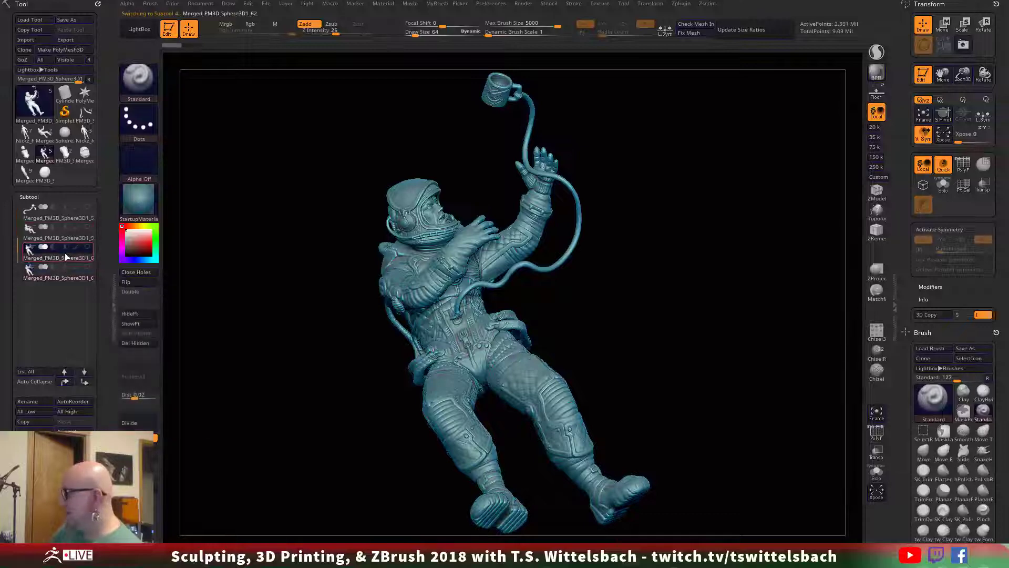
# Step: Compare the wireframes of the third and last subtools with PolyFrame, leaving the last subtool selected and the wireframe hidden
pyautogui.keyDown('alt'); pyautogui.moveTo(310, 384); pyautogui.dragTo(231, 409); pyautogui.keyUp('alt')
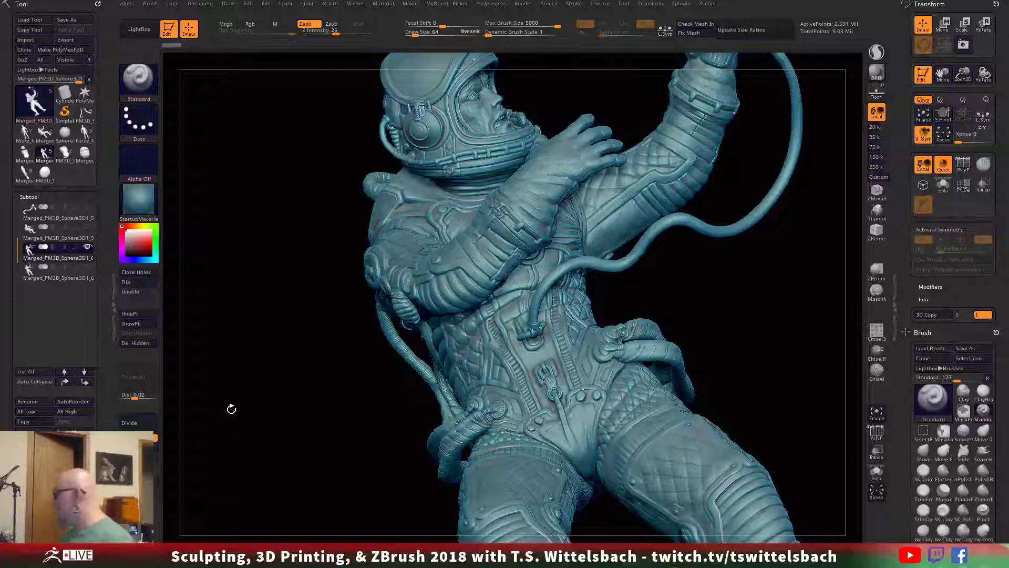
pyautogui.click(876, 431)
pyautogui.keyDown('alt'); pyautogui.moveTo(795, 420); pyautogui.dragTo(766, 284); pyautogui.keyUp('alt')
pyautogui.moveTo(714, 402); pyautogui.dragTo(731, 325)
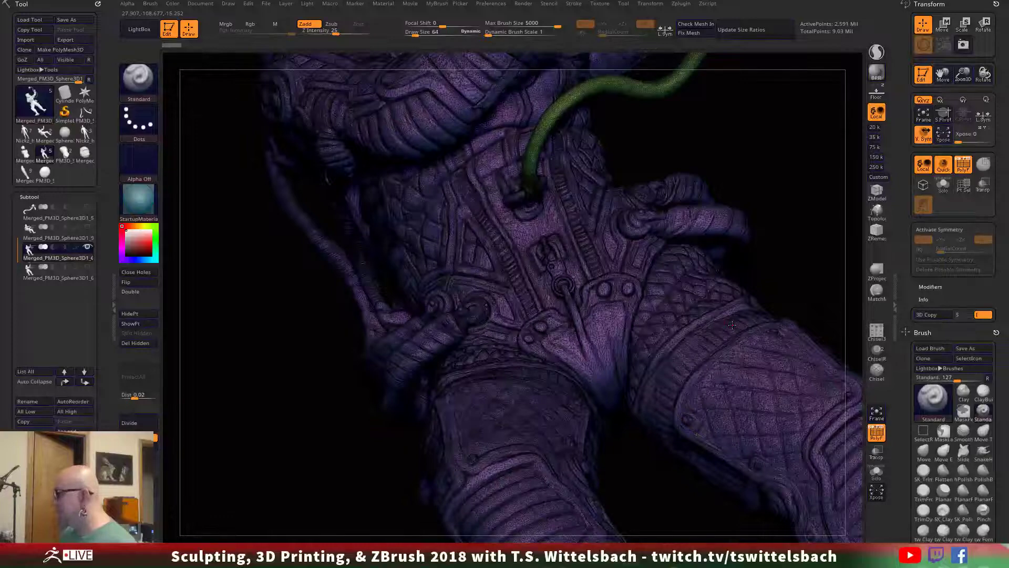
pyautogui.click(67, 275)
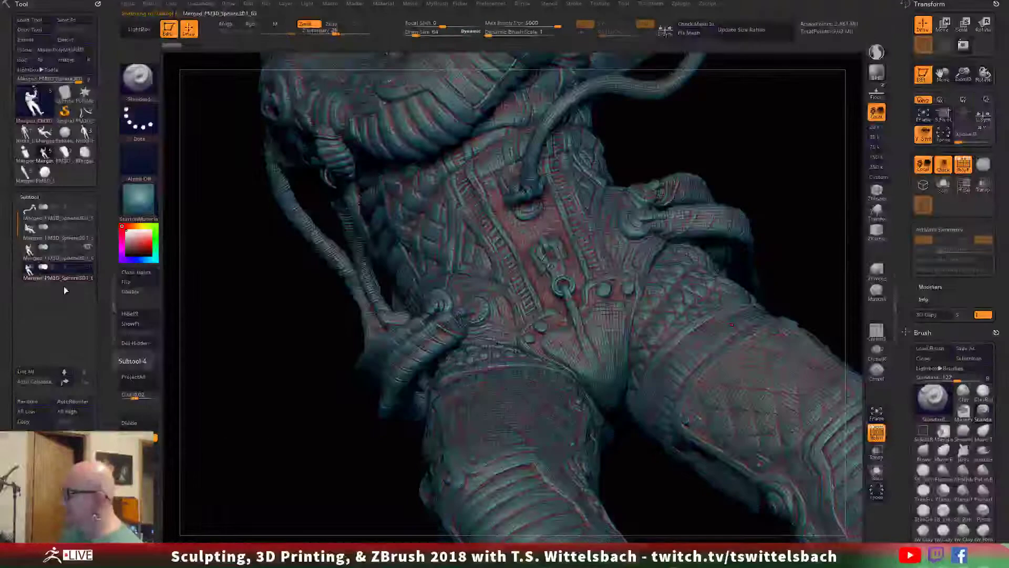
pyautogui.click(877, 433)
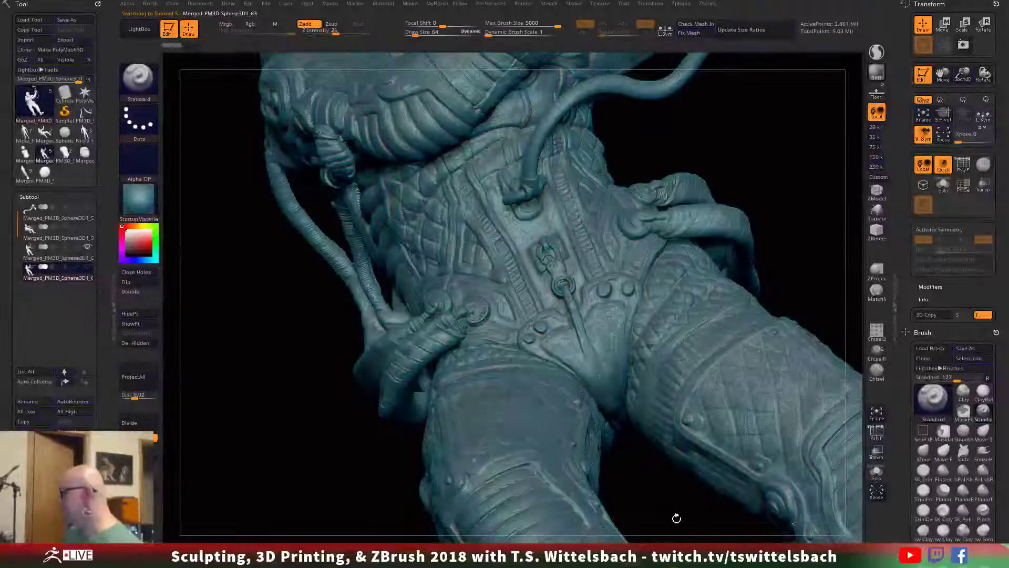
# Step: Divide the selected astronaut body once to add a higher subdivision level
pyautogui.keyDown('alt'); pyautogui.moveTo(676, 513); pyautogui.dragTo(653, 499); pyautogui.keyUp('alt')
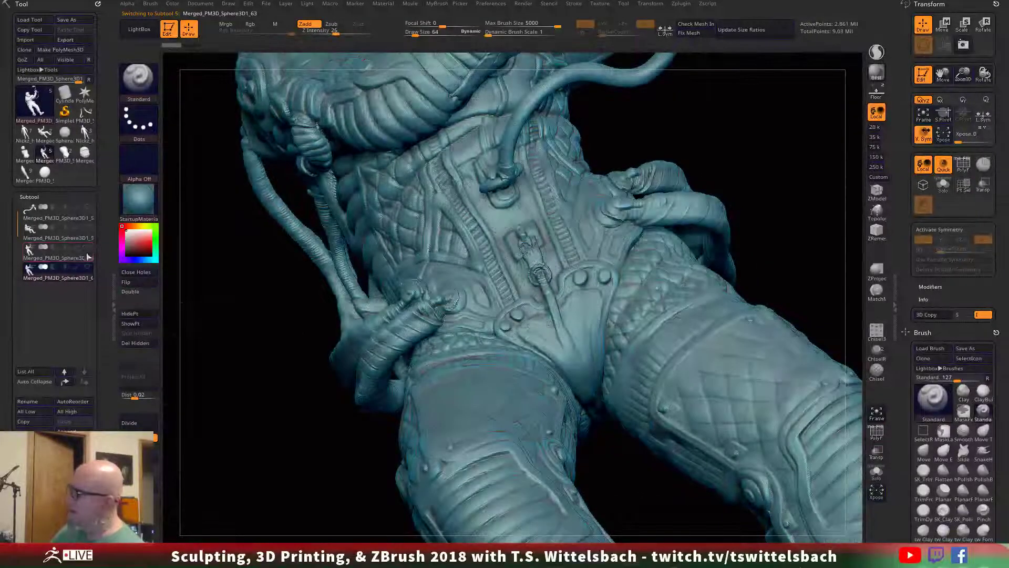
pyautogui.moveTo(291, 486); pyautogui.dragTo(594, 430)
pyautogui.moveTo(653, 491)
pyautogui.mouseDown()
pyautogui.moveTo(636, 481)
pyautogui.moveTo(651, 462)
pyautogui.mouseUp()
pyautogui.moveTo(584, 403)
pyautogui.mouseDown()
pyautogui.moveTo(647, 522)
pyautogui.moveTo(629, 505)
pyautogui.mouseUp()
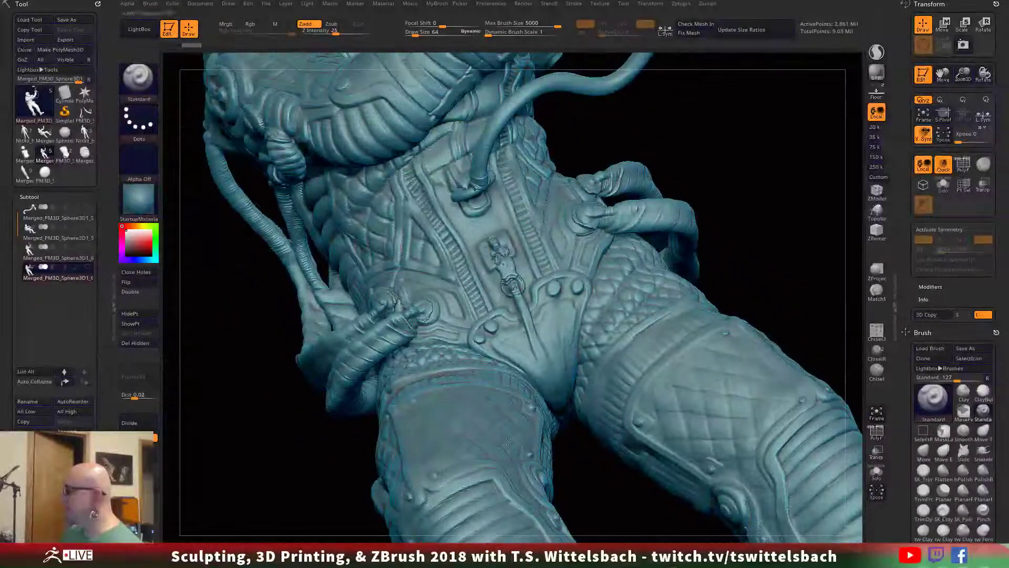
pyautogui.click(137, 423)
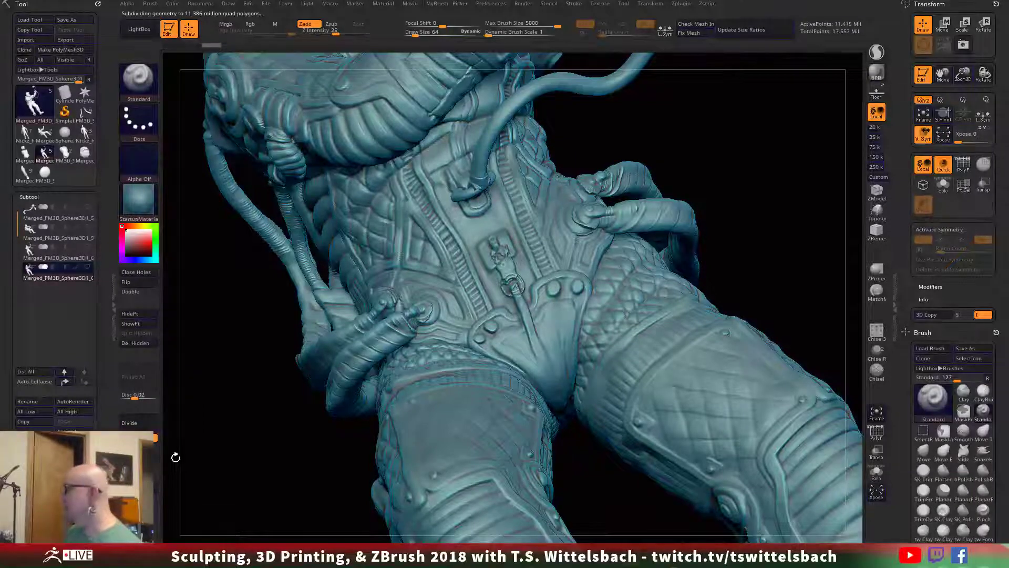
pyautogui.moveTo(616, 468); pyautogui.dragTo(613, 462)
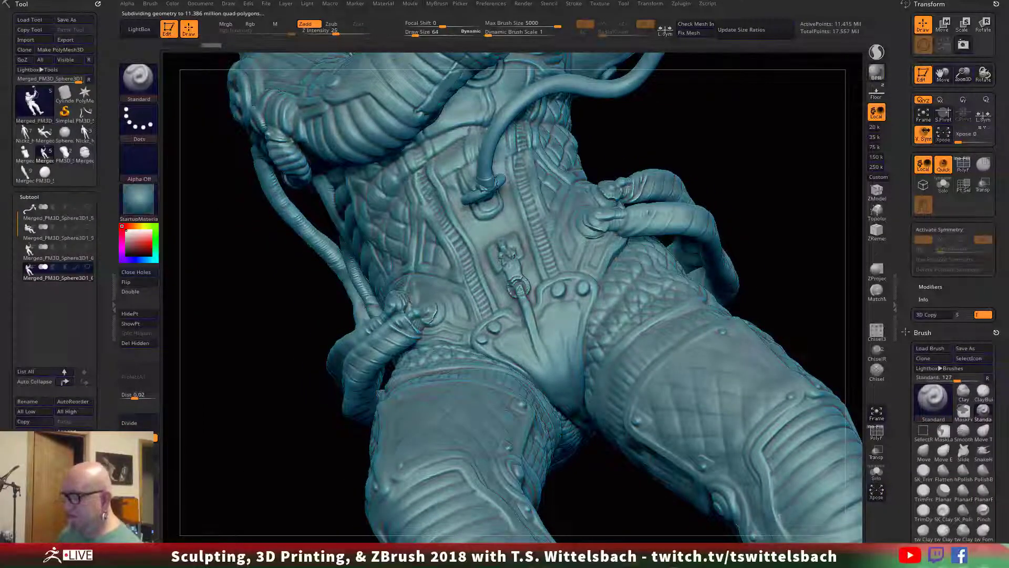
# Step: Switch the body between its lower and higher subdivision levels to compare the surface, ending on the lower level
pyautogui.click(138, 457)
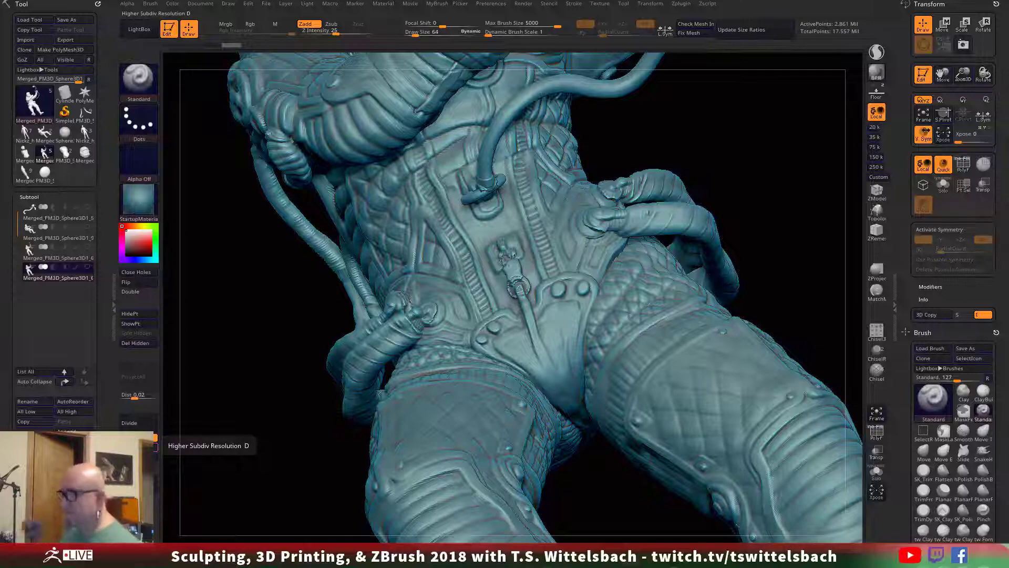
pyautogui.click(155, 444)
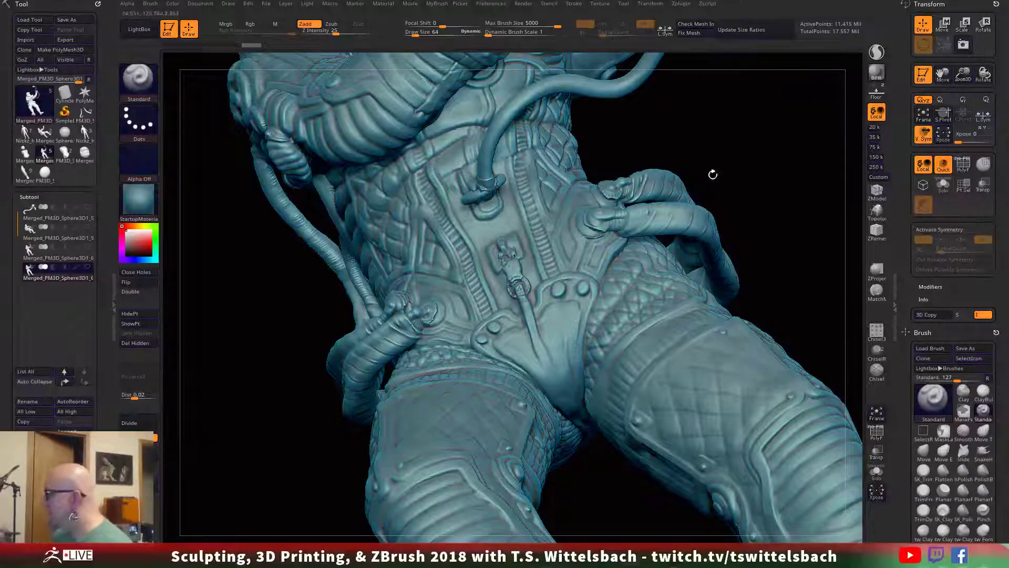
pyautogui.moveTo(712, 174); pyautogui.dragTo(664, 150)
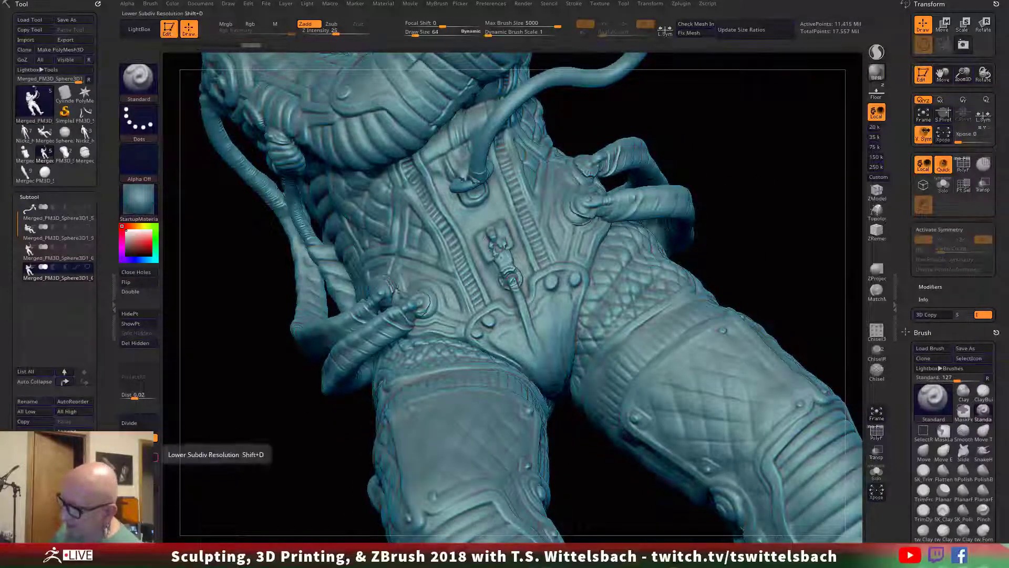
pyautogui.click(156, 455)
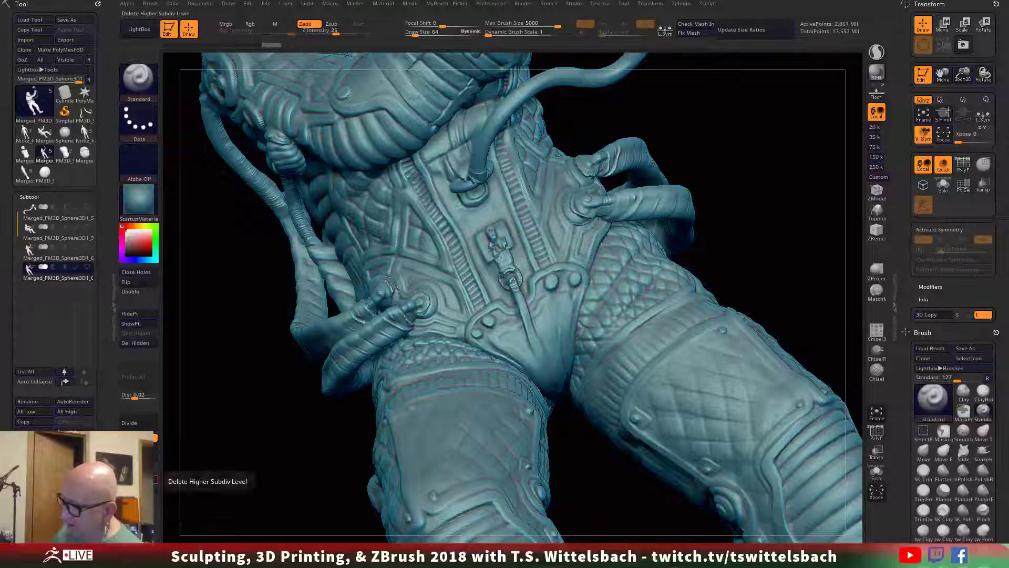
# Step: Delete the higher subdivision level of the selected astronaut body
pyautogui.click(154, 504)
pyautogui.moveTo(733, 251); pyautogui.dragTo(768, 238)
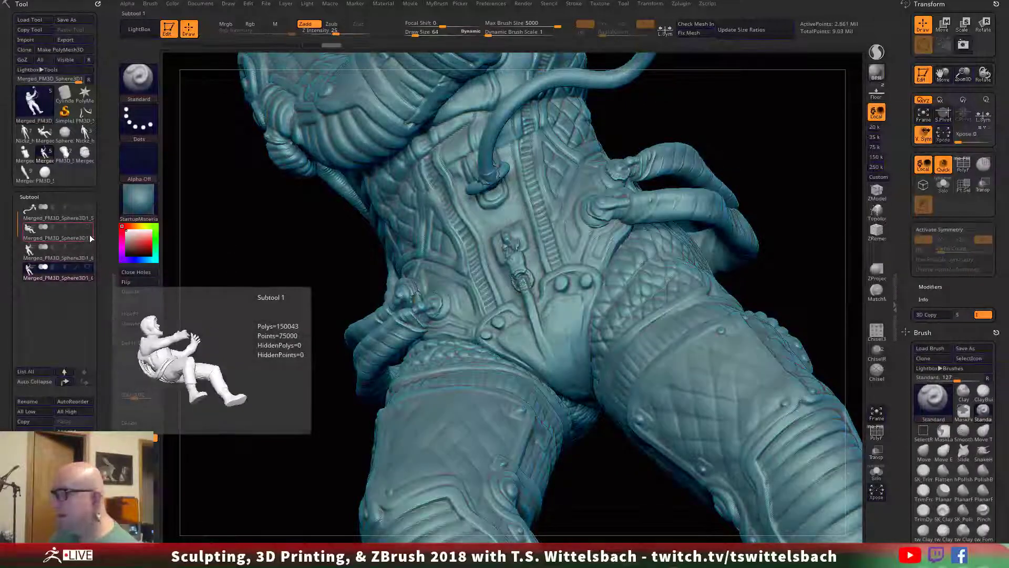
# Step: Show the second subtool to compare its pose with the suited bodies, then hide it again, leaving the third subtool selected
pyautogui.click(86, 228)
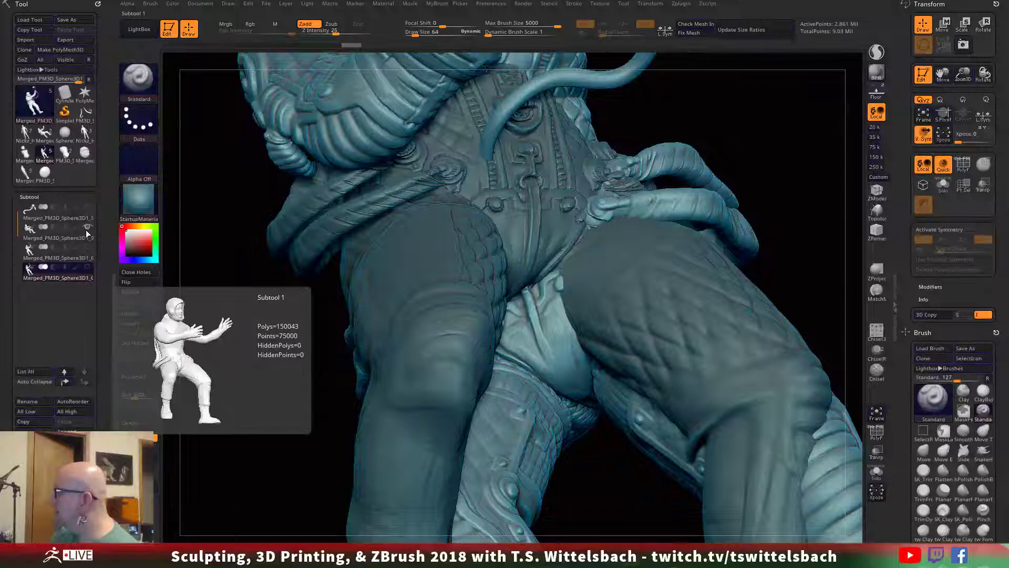
pyautogui.click(86, 230)
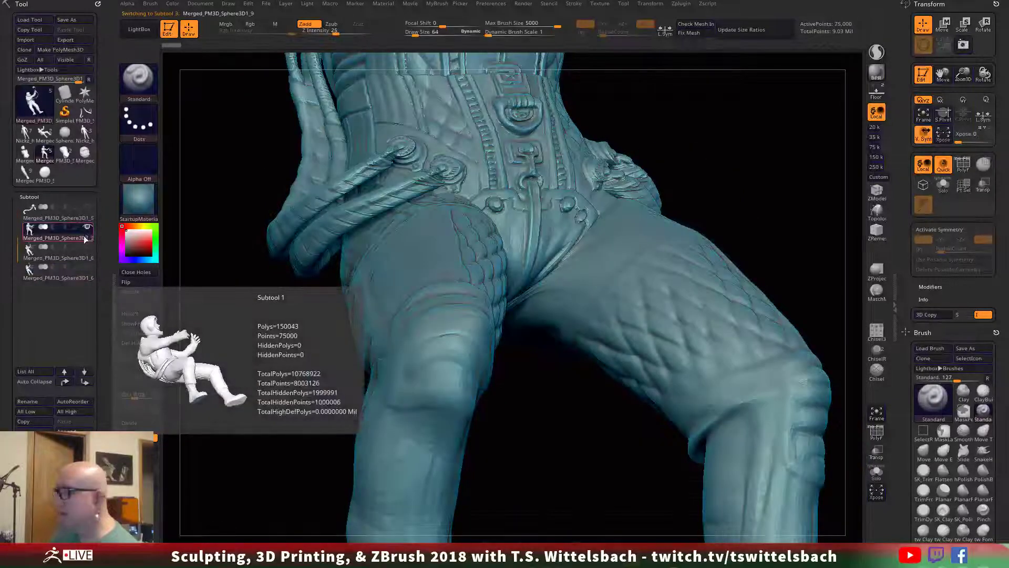
pyautogui.click(71, 258)
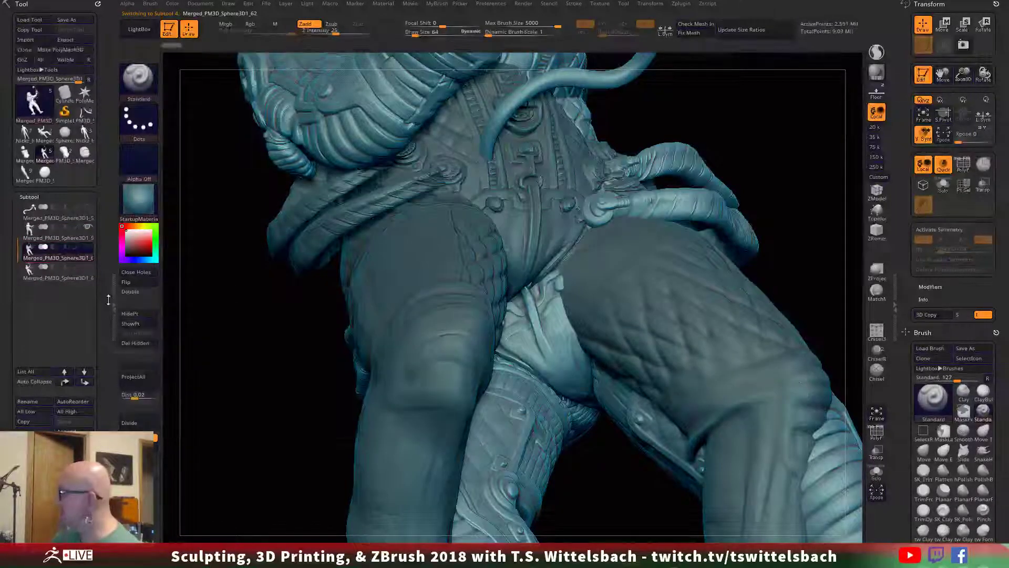
pyautogui.click(87, 226)
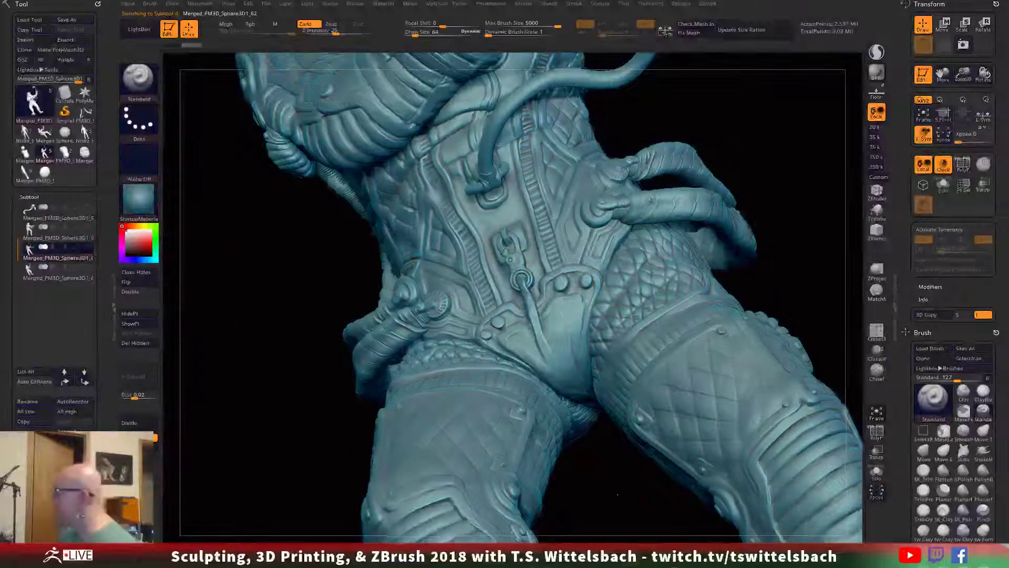
# Step: Turn on PolyFrame and compare the waist wireframes of the third and last subtools, leaving the last subtool selected
pyautogui.moveTo(594, 513)
pyautogui.mouseDown()
pyautogui.moveTo(630, 510)
pyautogui.moveTo(615, 462)
pyautogui.moveTo(647, 538)
pyautogui.mouseUp()
pyautogui.click(875, 433)
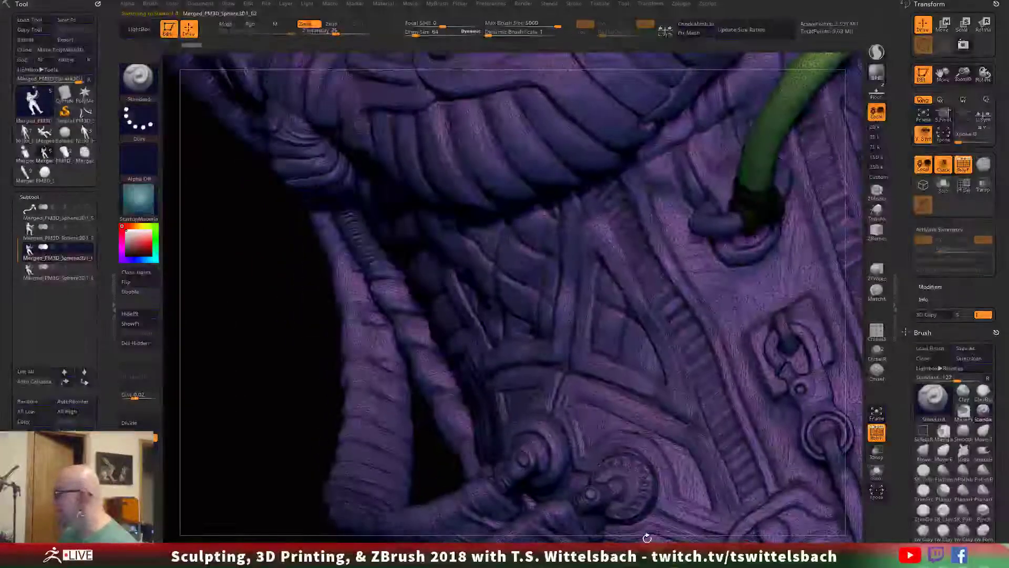
pyautogui.keyDown('alt'); pyautogui.moveTo(222, 467); pyautogui.dragTo(68, 392); pyautogui.keyUp('alt')
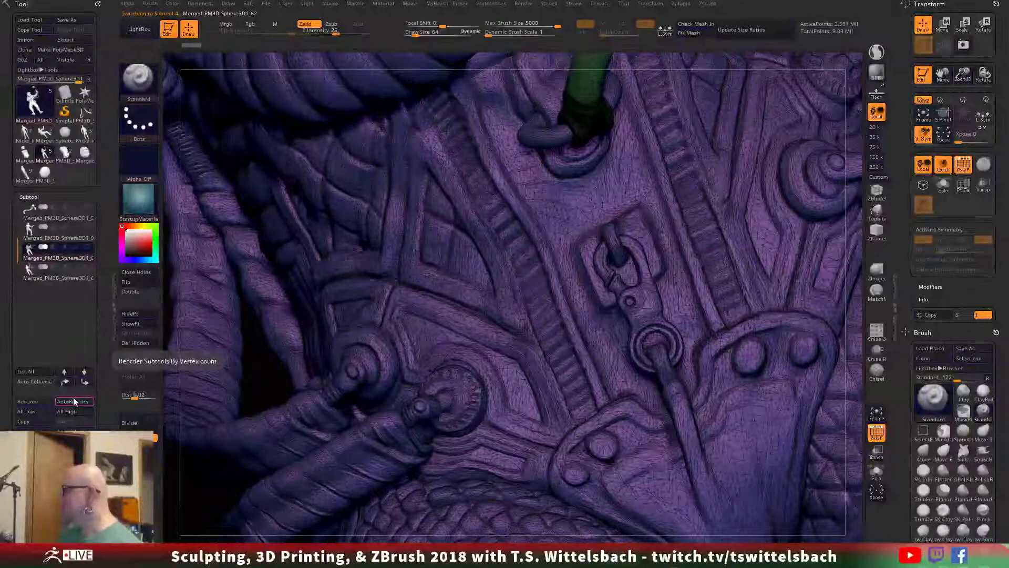
pyautogui.click(58, 271)
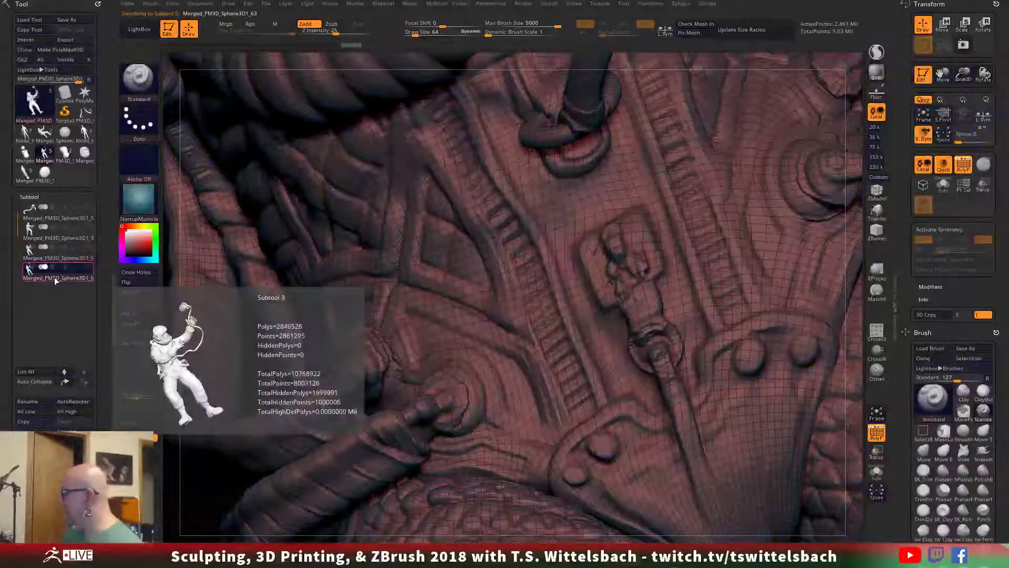
pyautogui.moveTo(847, 313); pyautogui.dragTo(835, 284)
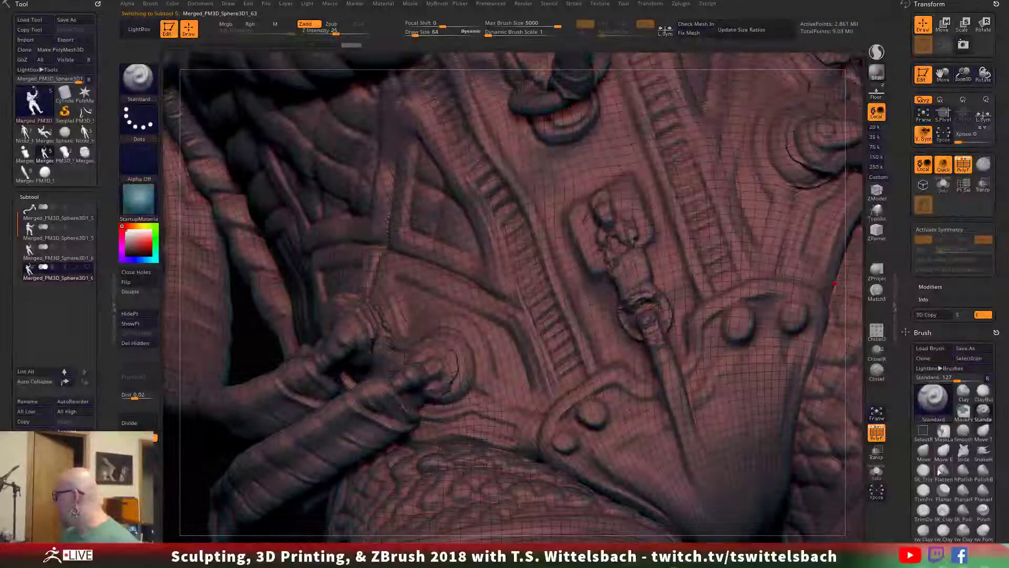
# Step: Choose the tw ClayTubes brush and set its draw size to 642 for the astronaut's waist details
pyautogui.click(925, 532)
pyautogui.moveTo(852, 494); pyautogui.dragTo(709, 389)
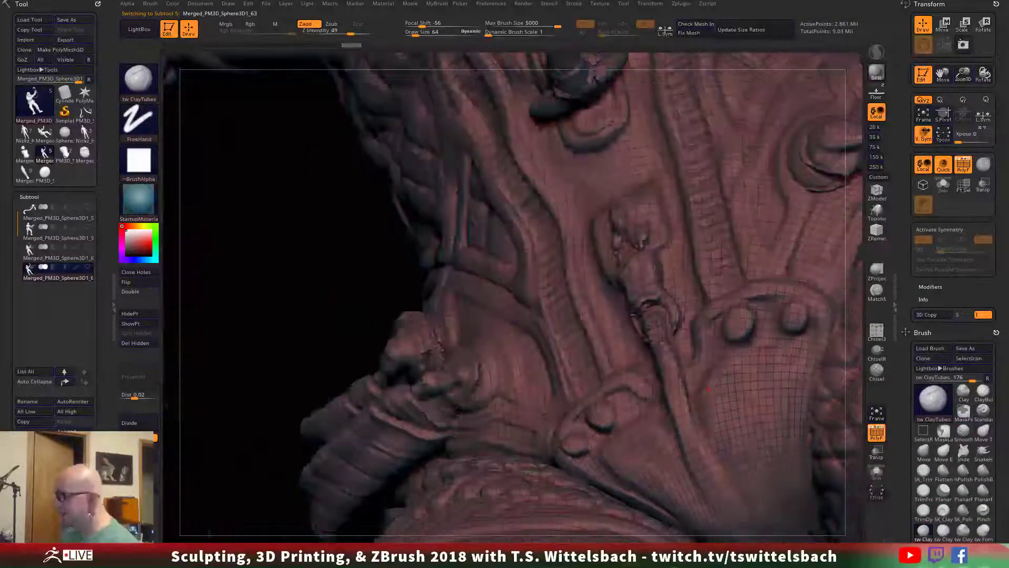
pyautogui.moveTo(280, 411); pyautogui.dragTo(379, 295)
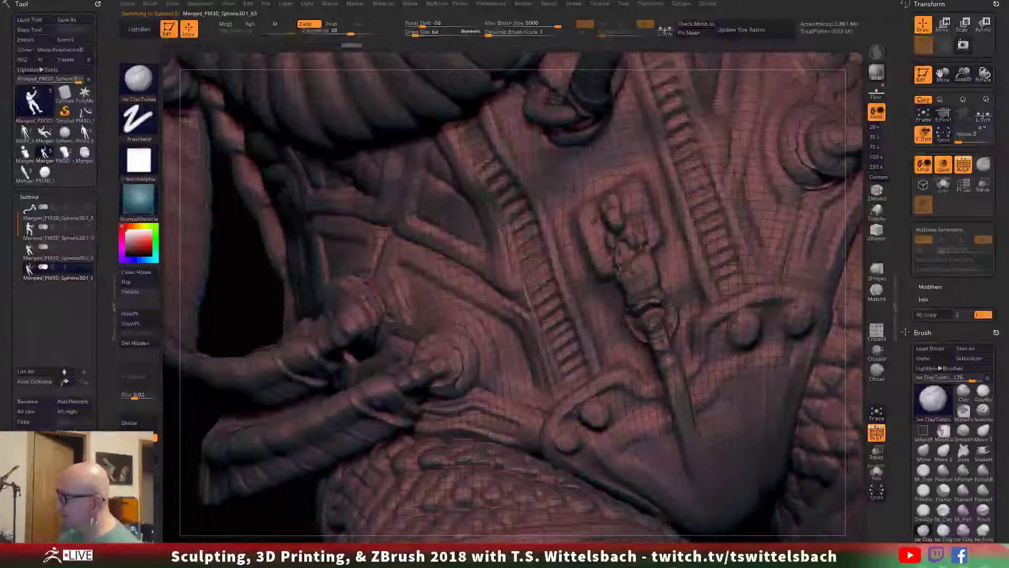
pyautogui.press('space')
pyautogui.moveTo(240, 308); pyautogui.dragTo(257, 308)
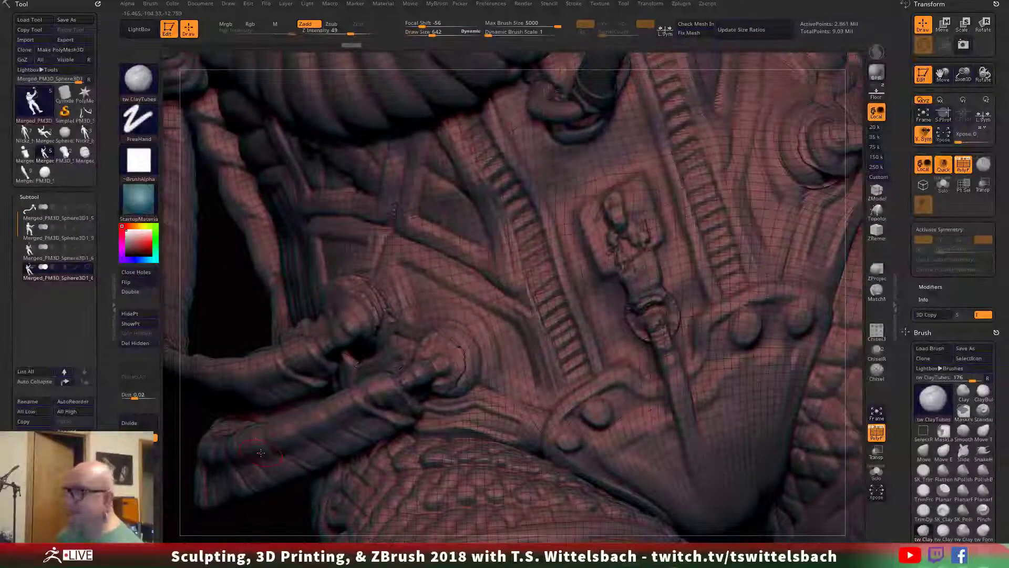
# Step: Show the third subtool and enable ghost transparency so it serves as a see-through reference over the active body
pyautogui.click(86, 243)
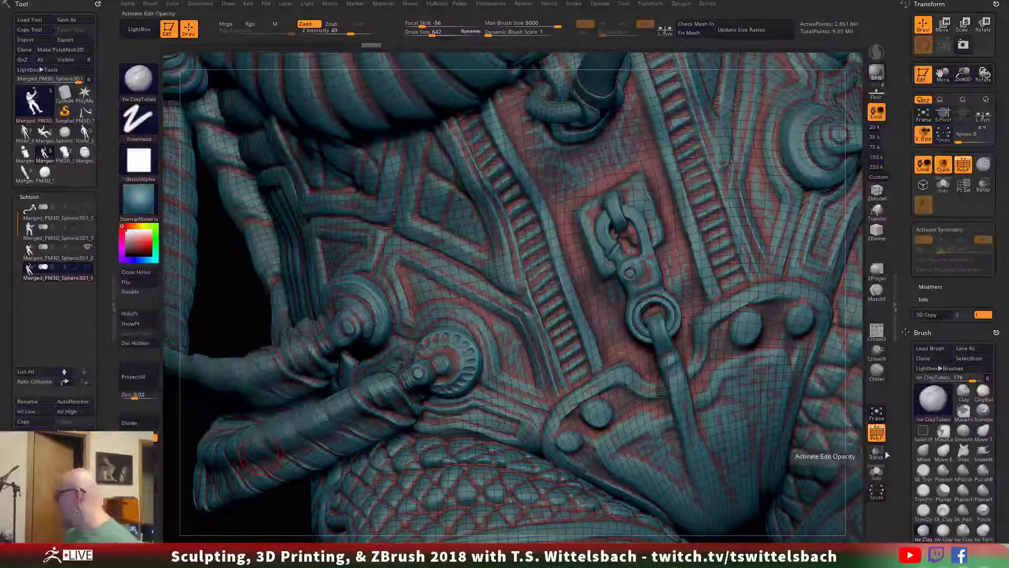
pyautogui.click(876, 451)
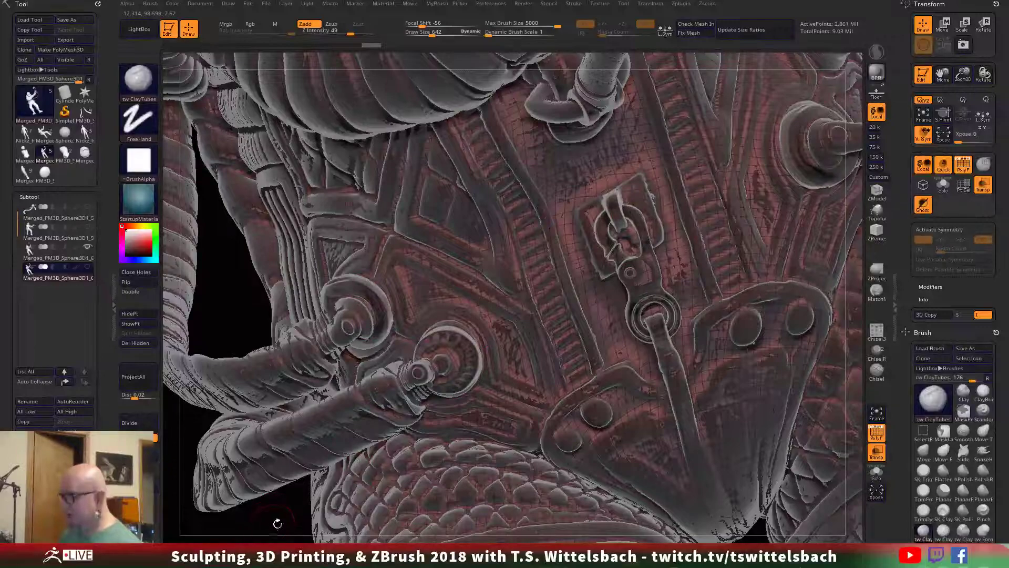
pyautogui.moveTo(277, 523); pyautogui.dragTo(269, 391)
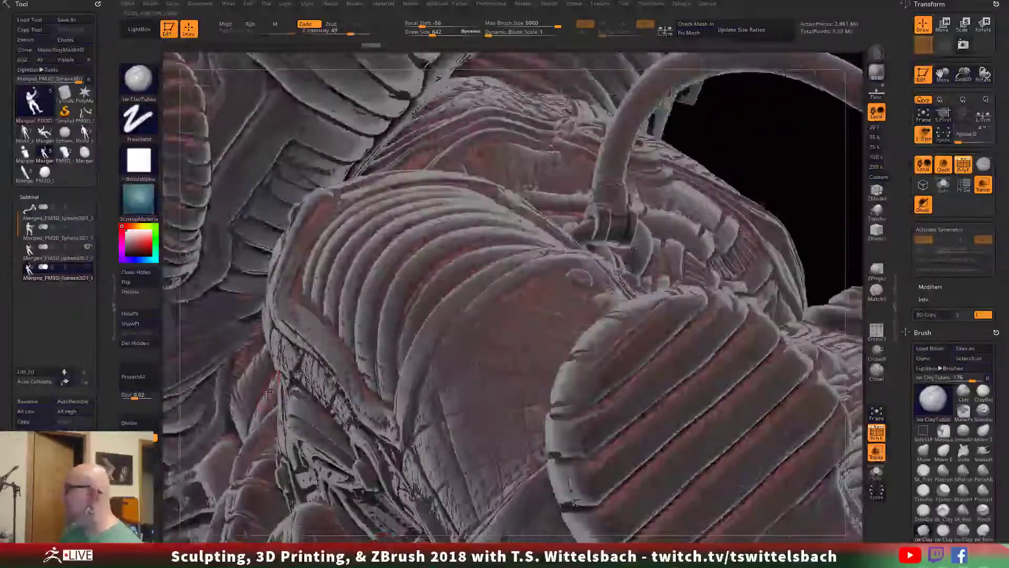
# Step: Build up and smooth the ring connector at the waist end of the hose to match the transparent reference
pyautogui.moveTo(797, 149)
pyautogui.mouseDown()
pyautogui.moveTo(858, 173)
pyautogui.moveTo(484, 319)
pyautogui.mouseUp()
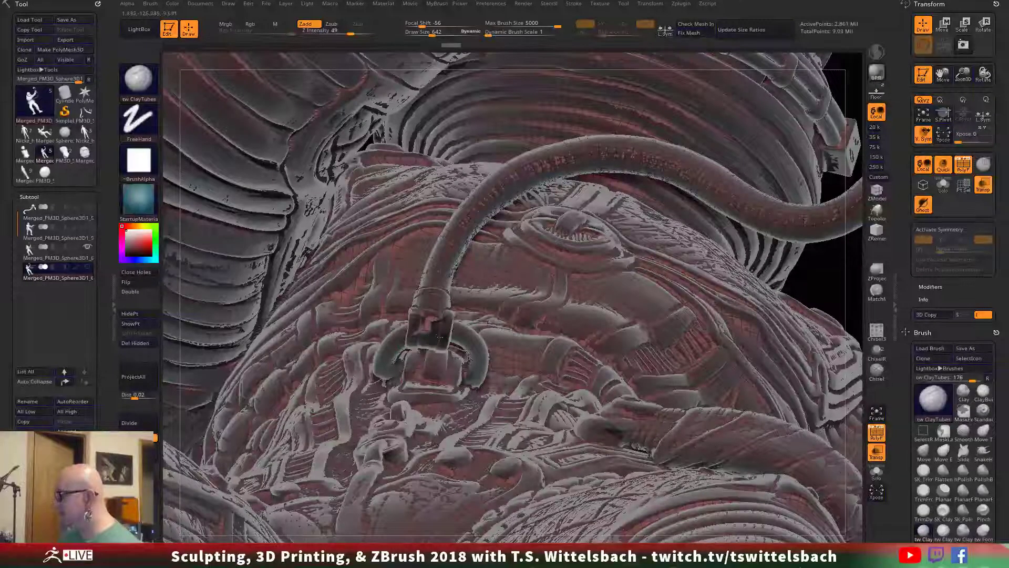
pyautogui.moveTo(827, 282); pyautogui.dragTo(473, 337)
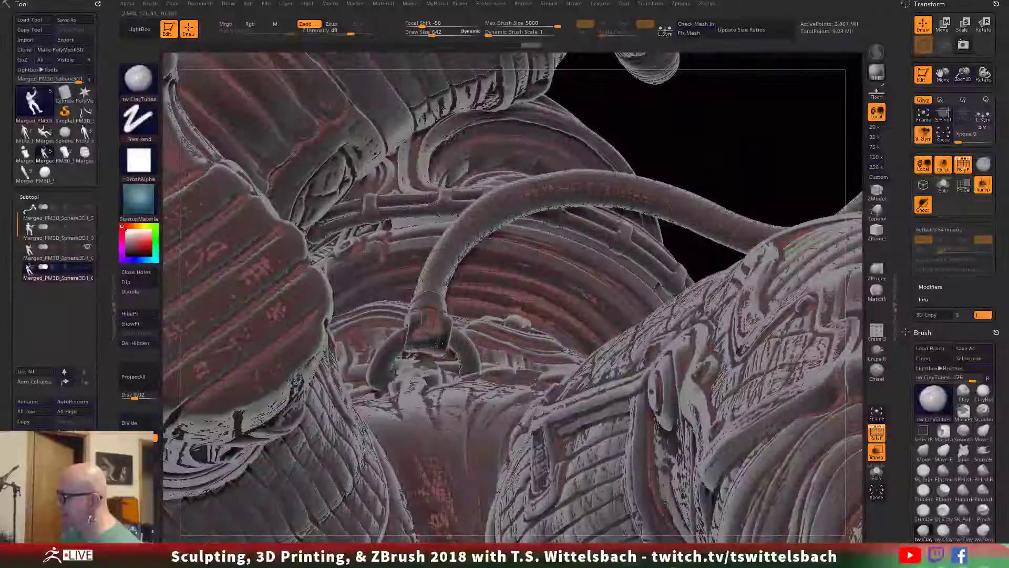
pyautogui.press('shift')
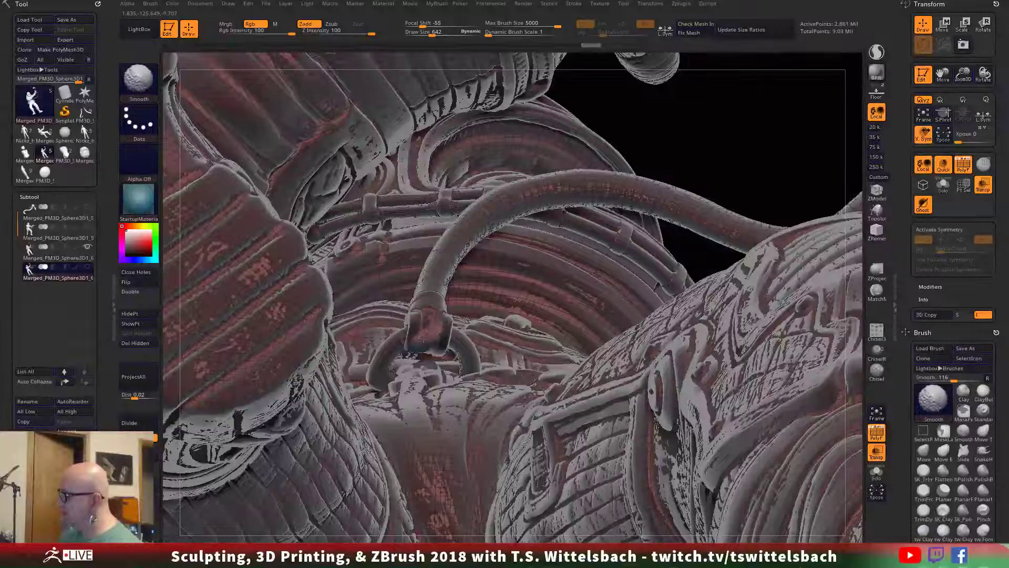
pyautogui.moveTo(627, 263); pyautogui.dragTo(449, 353, button='right')
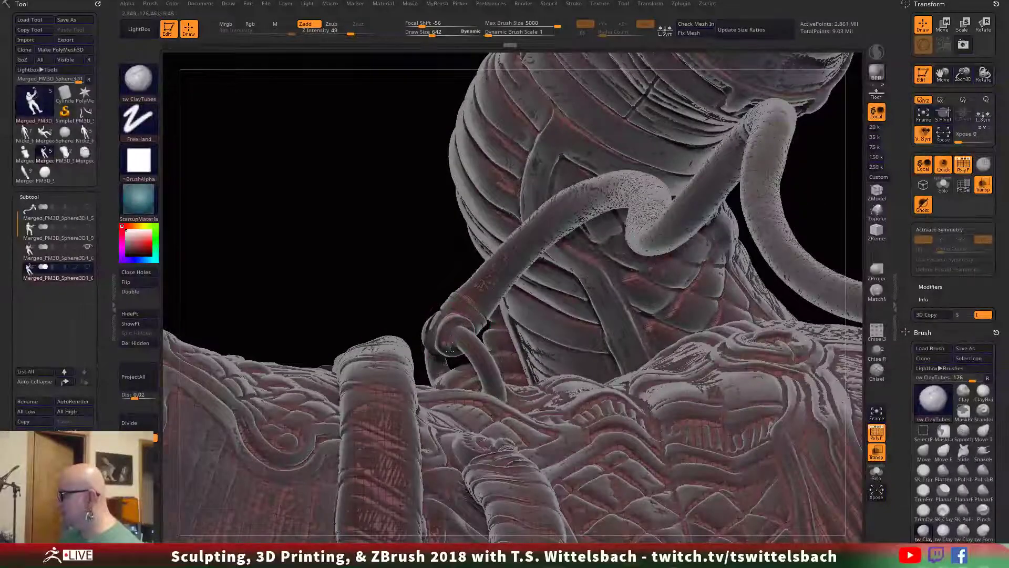
pyautogui.moveTo(447, 272); pyautogui.dragTo(479, 310, button='right')
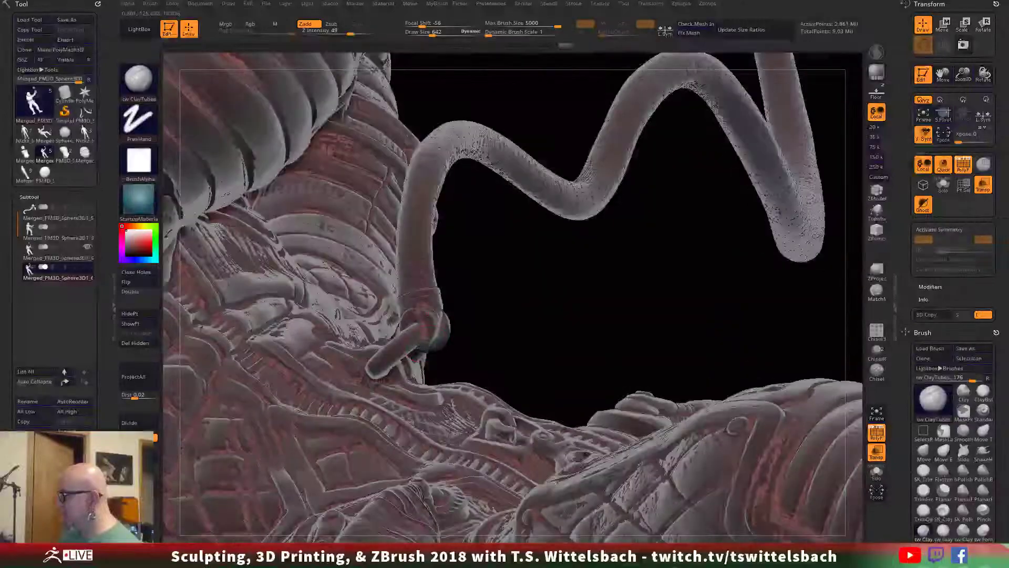
pyautogui.moveTo(655, 273); pyautogui.dragTo(494, 376)
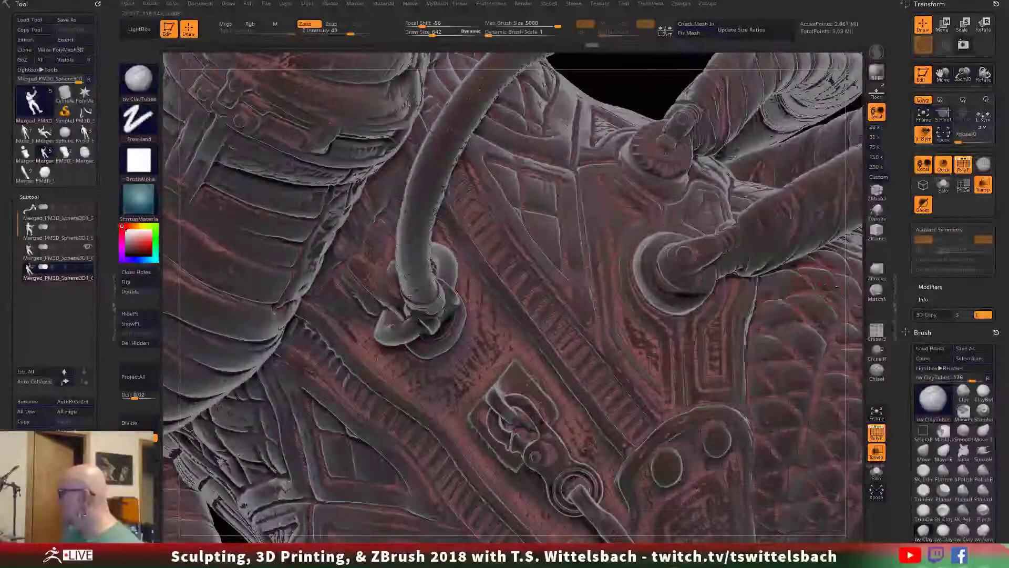
# Step: Build up and smooth the round hose fittings on the far hip with tw ClayTubes, following the reference
pyautogui.moveTo(858, 279); pyautogui.dragTo(650, 343)
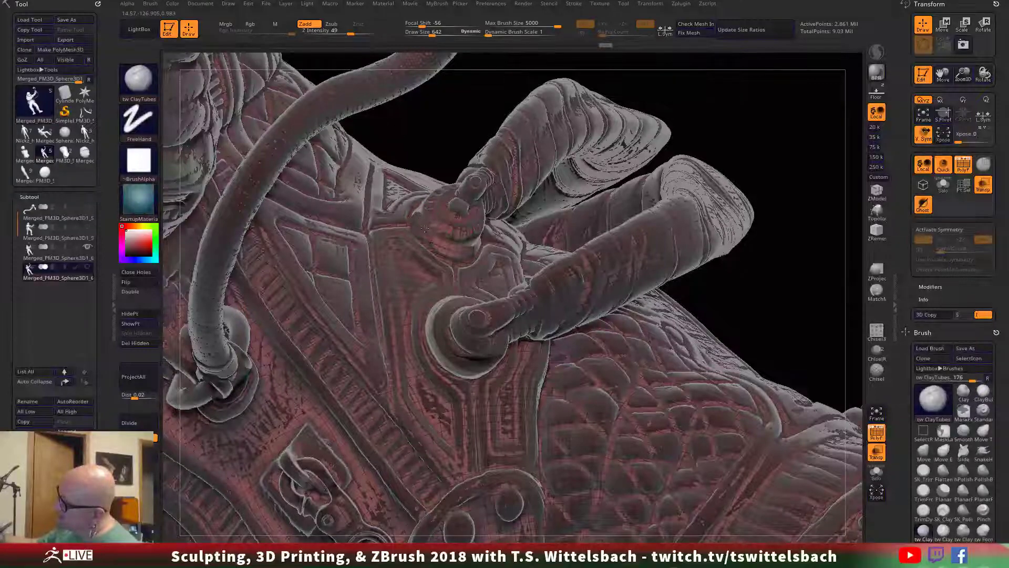
pyautogui.press('shift')
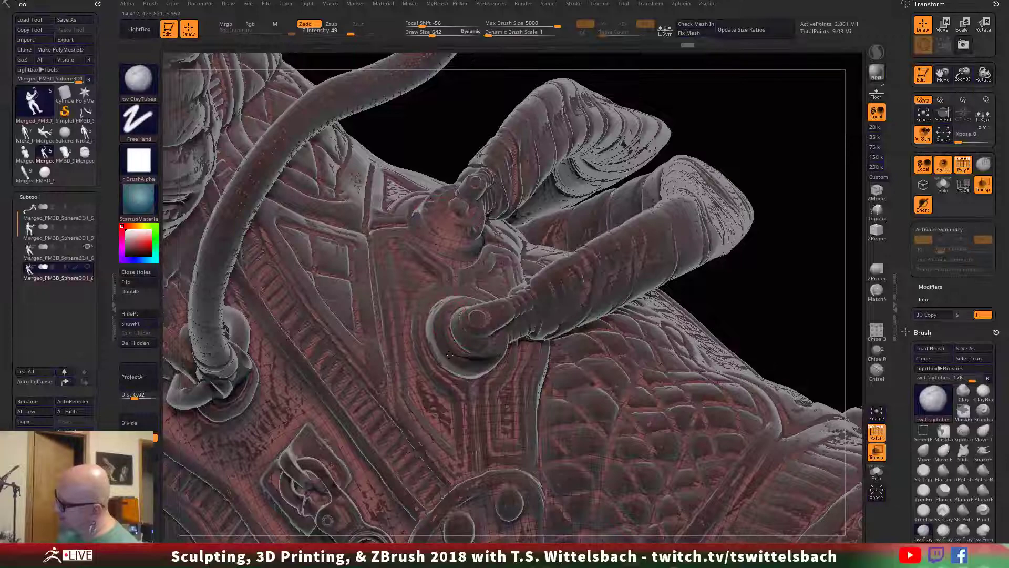
pyautogui.moveTo(449, 355)
pyautogui.mouseDown()
pyautogui.moveTo(486, 364)
pyautogui.moveTo(437, 320)
pyautogui.moveTo(459, 305)
pyautogui.mouseUp()
pyautogui.press('shift')
# Step: Set the draw size to 342 and sculpt and smooth the clasp on the front waist panel to follow the reference
pyautogui.keyDown('alt'); pyautogui.moveTo(750, 294); pyautogui.dragTo(762, 21); pyautogui.keyUp('alt')
pyautogui.moveTo(612, 526); pyautogui.dragTo(693, 505)
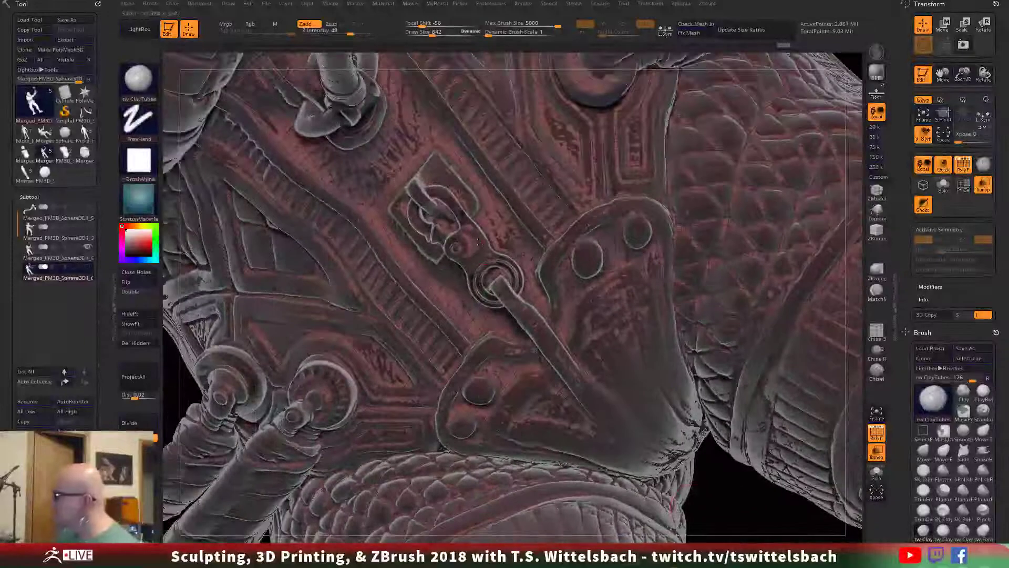
pyautogui.press('space')
pyautogui.press('space')
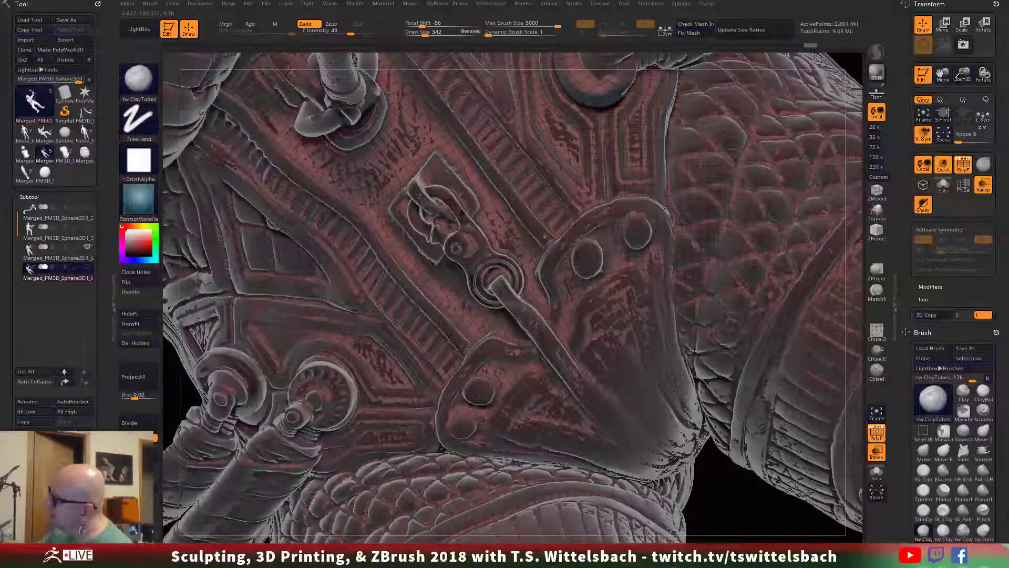
pyautogui.press('shift')
pyautogui.press('shift')
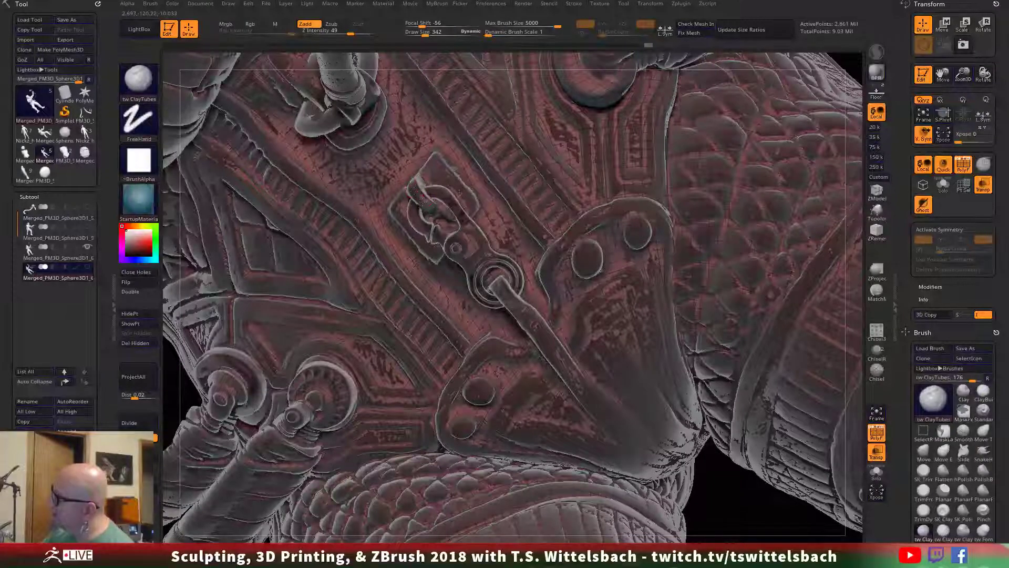
pyautogui.keyDown('shift'); pyautogui.moveTo(419, 191); pyautogui.dragTo(415, 185); pyautogui.keyUp('shift')
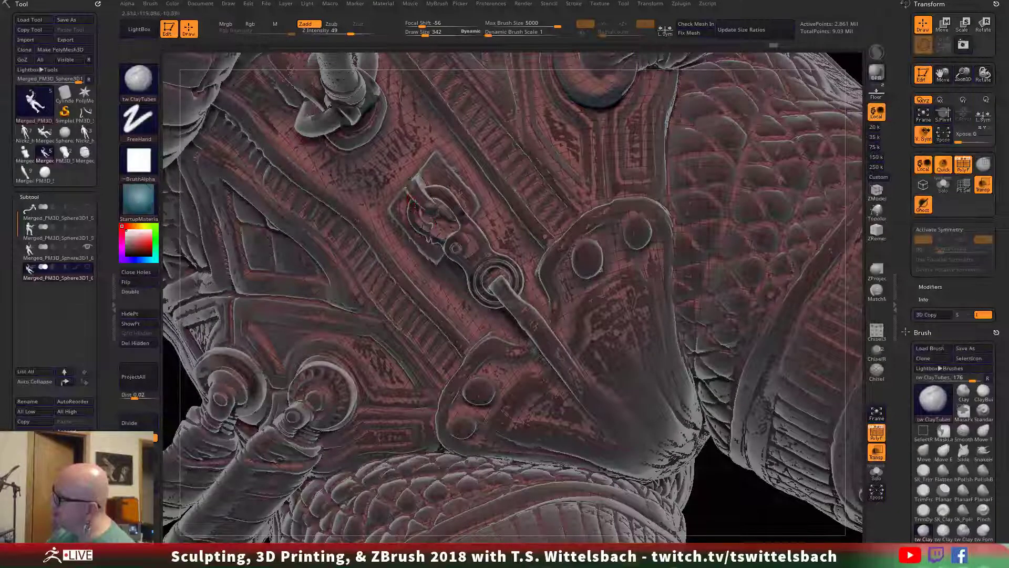
pyautogui.moveTo(414, 206); pyautogui.dragTo(414, 211)
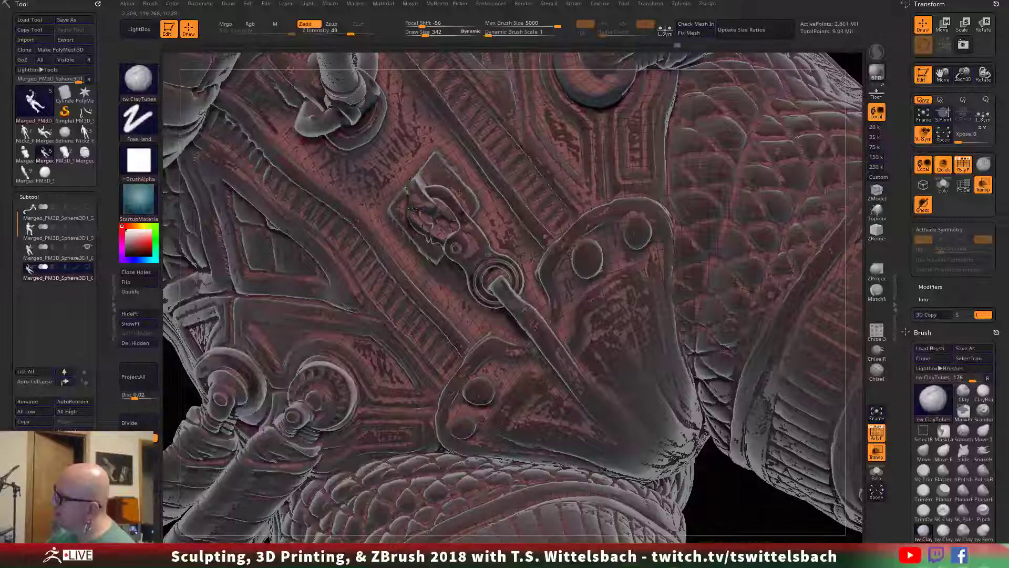
pyautogui.press('shift')
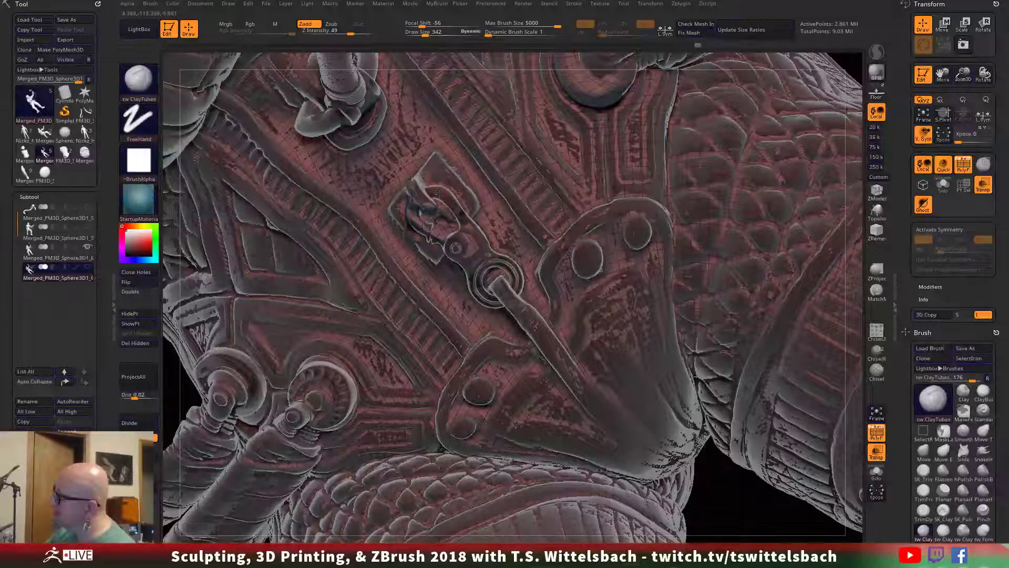
pyautogui.moveTo(455, 203); pyautogui.dragTo(464, 225)
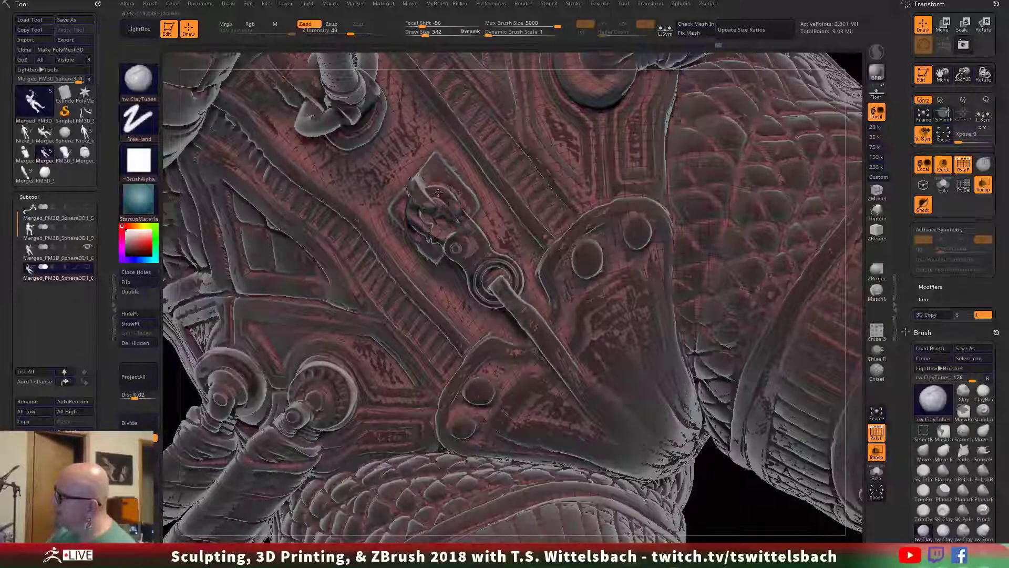
pyautogui.moveTo(437, 193)
pyautogui.mouseDown()
pyautogui.moveTo(473, 256)
pyautogui.moveTo(455, 208)
pyautogui.moveTo(441, 215)
pyautogui.moveTo(459, 194)
pyautogui.moveTo(455, 211)
pyautogui.mouseUp()
# Step: Turn off PolyFrame, set the draw size to 492 and build up the outer round fitting on the opposite hip
pyautogui.click(881, 437)
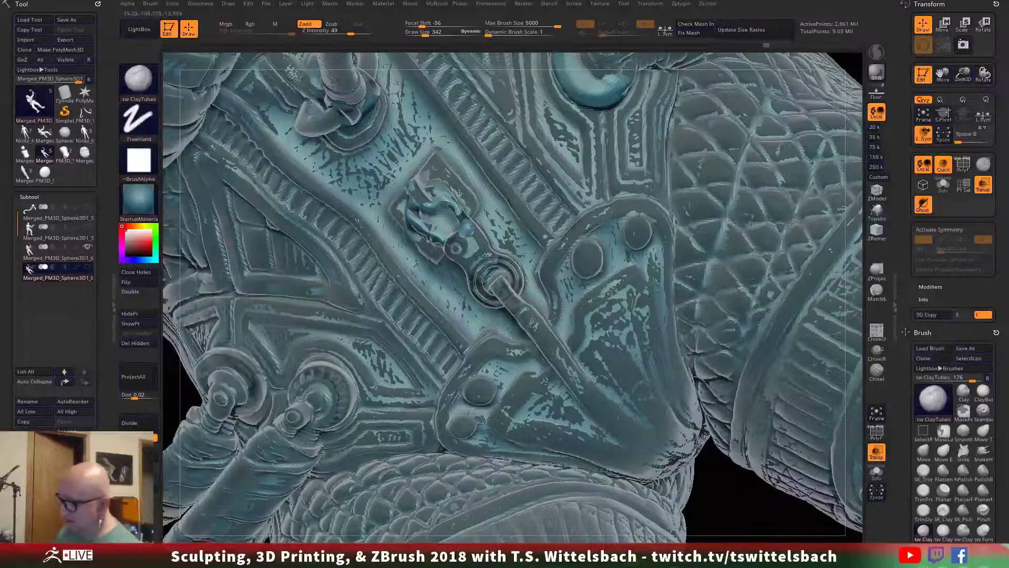
pyautogui.keyDown('alt'); pyautogui.moveTo(205, 539); pyautogui.dragTo(268, 440); pyautogui.keyUp('alt')
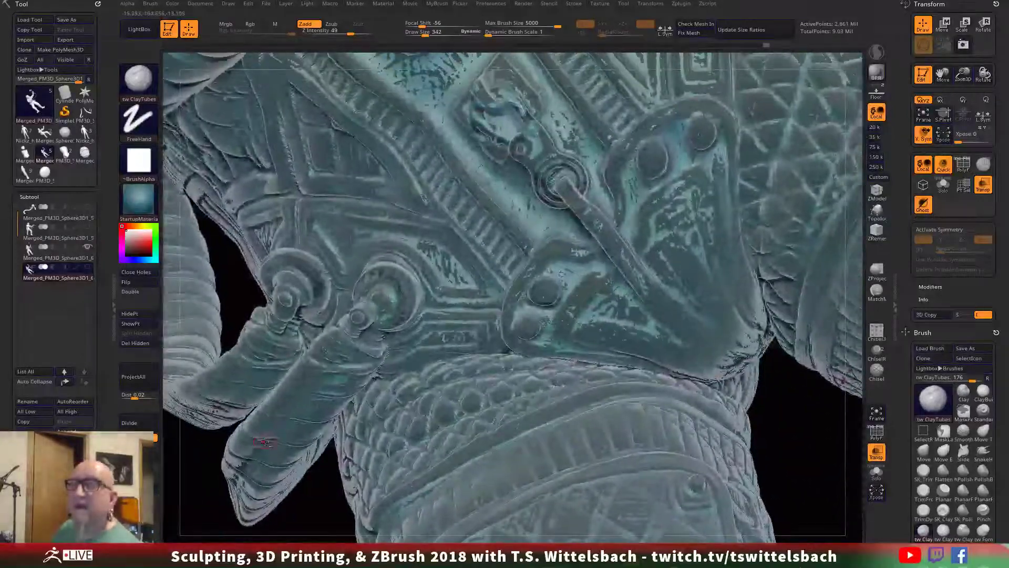
pyautogui.rightClick(343, 259)
pyautogui.moveTo(343, 259)
pyautogui.mouseDown()
pyautogui.moveTo(298, 260)
pyautogui.moveTo(316, 299)
pyautogui.mouseUp()
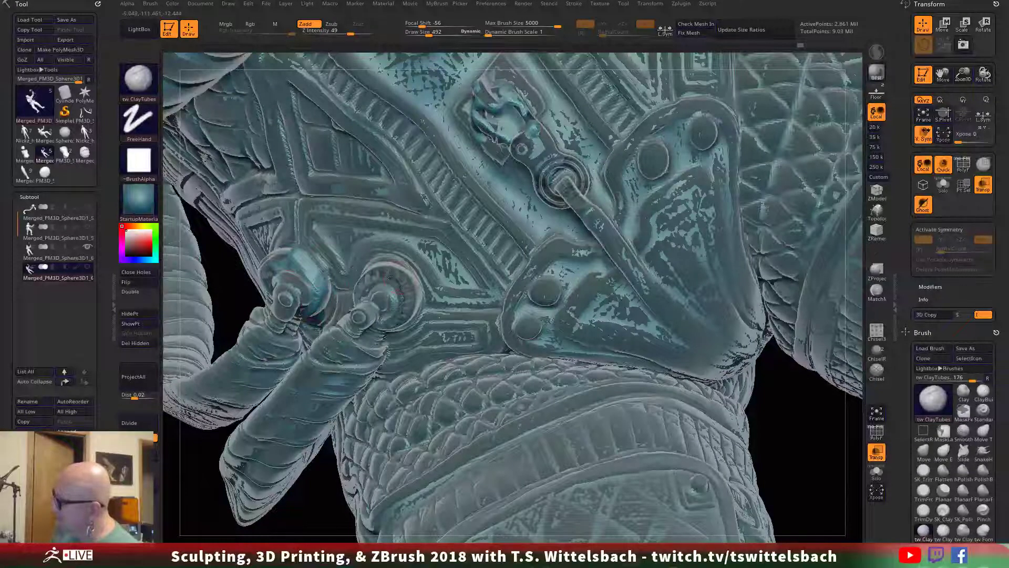
# Step: Try building up the ridged round hip fitting beside it, and undo the last four strokes
pyautogui.moveTo(408, 286)
pyautogui.mouseDown()
pyautogui.moveTo(407, 313)
pyautogui.moveTo(398, 269)
pyautogui.moveTo(392, 279)
pyautogui.moveTo(411, 306)
pyautogui.mouseUp()
pyautogui.hotkey('ctrl', 'z')
pyautogui.hotkey('ctrl', 'z')
pyautogui.hotkey('ctrl', 'z')
pyautogui.hotkey('ctrl', 'z')
# Step: Set the draw size to 1526 and mask the two round hose fittings on the far hip
pyautogui.moveTo(794, 410); pyautogui.dragTo(734, 397)
pyautogui.moveTo(204, 461); pyautogui.dragTo(316, 452)
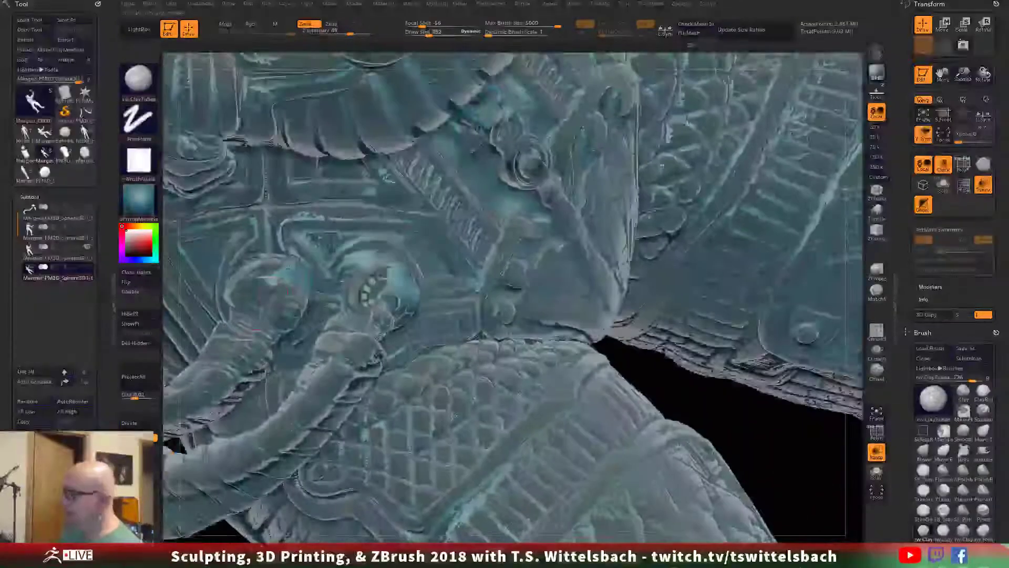
pyautogui.press('space')
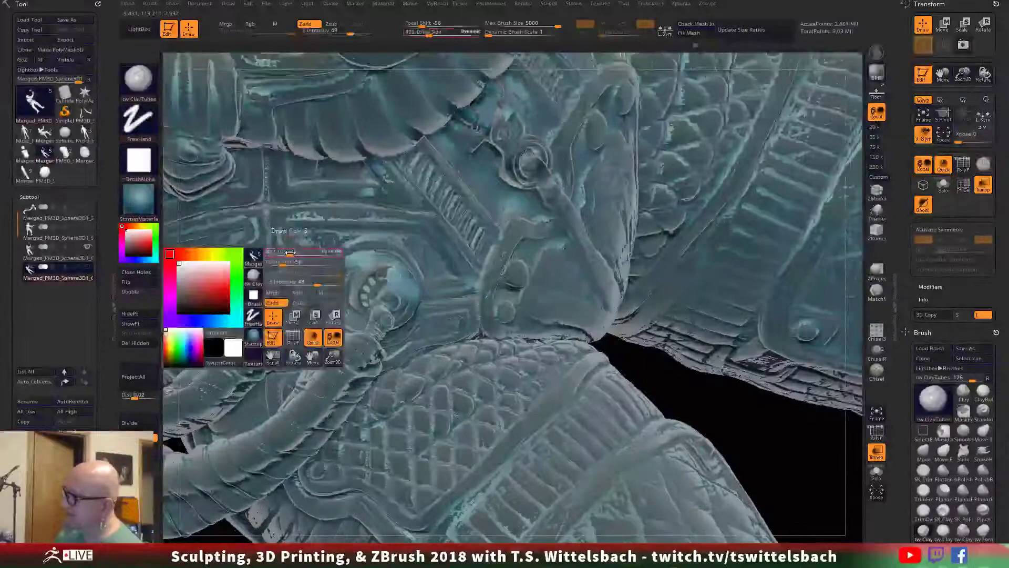
pyautogui.moveTo(284, 252); pyautogui.dragTo(305, 251)
pyautogui.press('space')
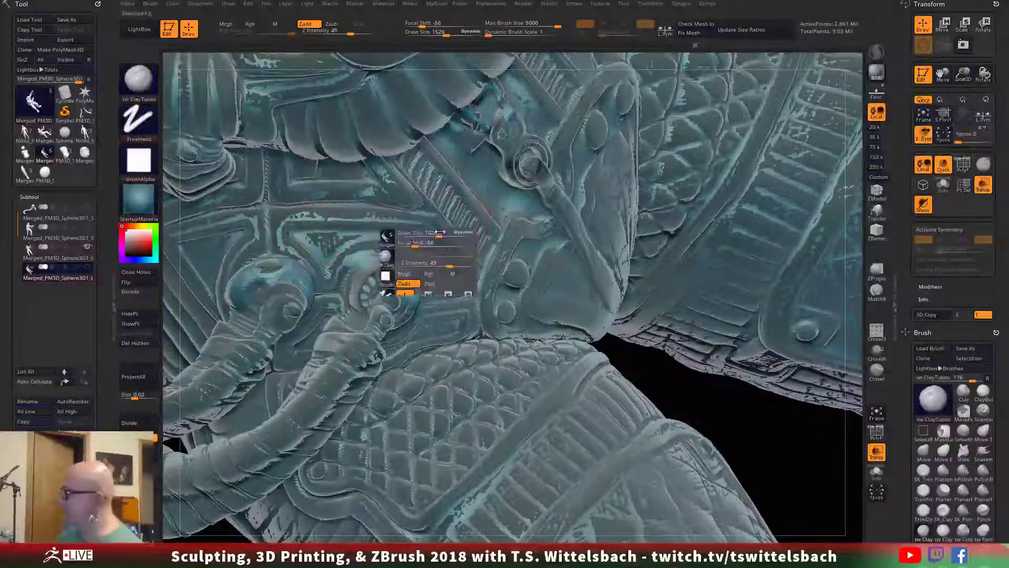
pyautogui.moveTo(436, 243); pyautogui.dragTo(407, 243)
pyautogui.moveTo(335, 267)
pyautogui.keyDown('ctrl'); pyautogui.mouseDown()
pyautogui.moveTo(274, 247)
pyautogui.moveTo(247, 347)
pyautogui.moveTo(283, 283)
pyautogui.moveTo(371, 282)
pyautogui.moveTo(389, 320)
pyautogui.mouseUp(); pyautogui.keyUp('ctrl')
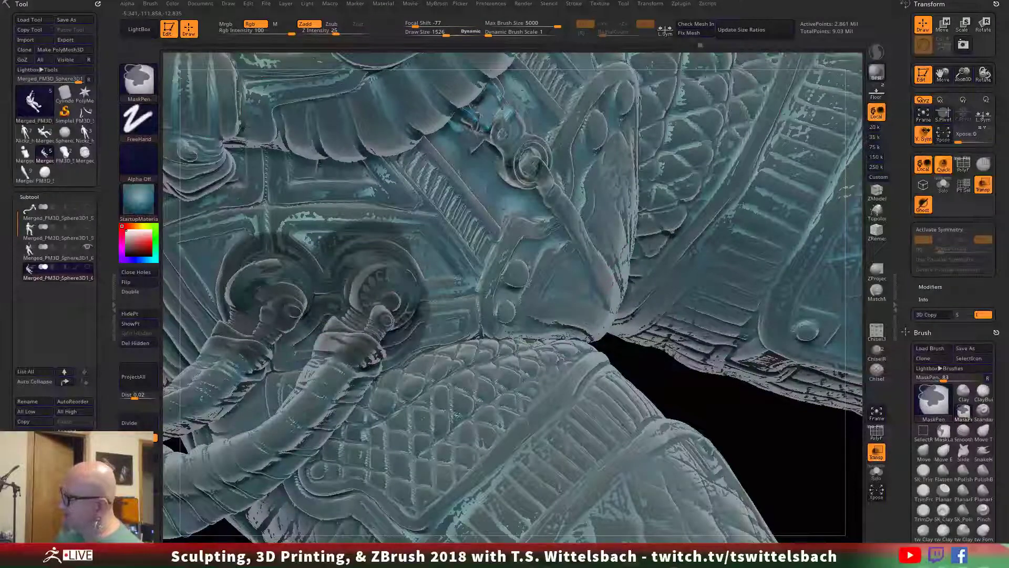
# Step: Mask the clasp on the front waist panel and the hose fittings on the opposite hip
pyautogui.moveTo(526, 144)
pyautogui.keyDown('ctrl'); pyautogui.mouseDown()
pyautogui.moveTo(500, 105)
pyautogui.moveTo(521, 224)
pyautogui.mouseUp(); pyautogui.keyUp('ctrl')
pyautogui.moveTo(776, 363)
pyautogui.keyDown('alt'); pyautogui.mouseDown(button='right')
pyautogui.moveTo(582, 450)
pyautogui.moveTo(529, 492)
pyautogui.mouseUp(button='right'); pyautogui.keyUp('alt')
pyautogui.moveTo(787, 140)
pyautogui.mouseDown()
pyautogui.moveTo(761, 105)
pyautogui.moveTo(791, 99)
pyautogui.moveTo(784, 239)
pyautogui.mouseUp()
pyautogui.moveTo(418, 205)
pyautogui.keyDown('ctrl'); pyautogui.mouseDown()
pyautogui.moveTo(379, 299)
pyautogui.moveTo(436, 336)
pyautogui.mouseUp(); pyautogui.keyUp('ctrl')
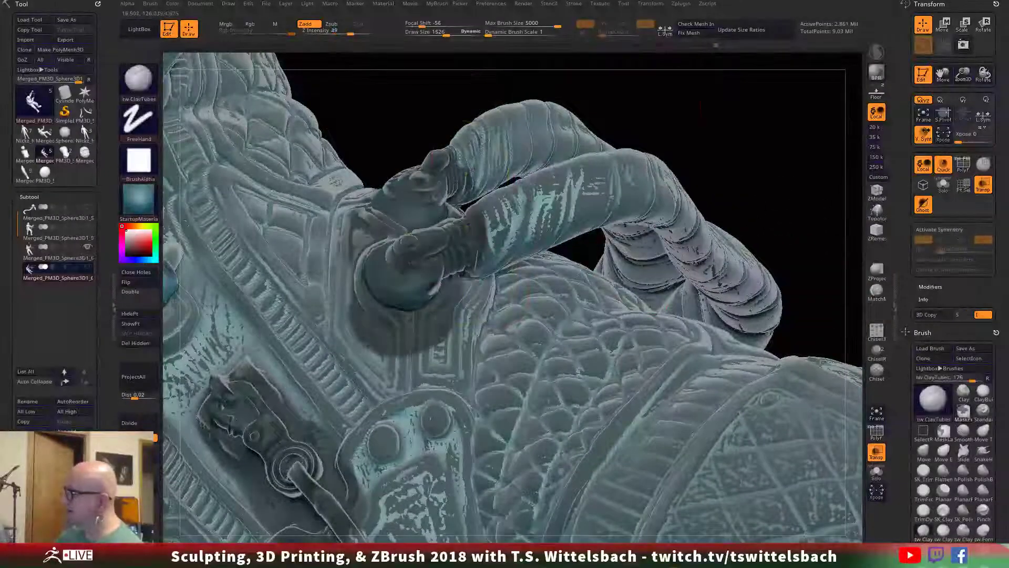
# Step: Hide the detailed reference duplicate, and sculpt and smooth around the round thigh detail beside the equipment pack at draw size 697
pyautogui.moveTo(789, 173)
pyautogui.mouseDown()
pyautogui.moveTo(846, 288)
pyautogui.moveTo(775, 155)
pyautogui.moveTo(712, 468)
pyautogui.moveTo(749, 447)
pyautogui.mouseUp()
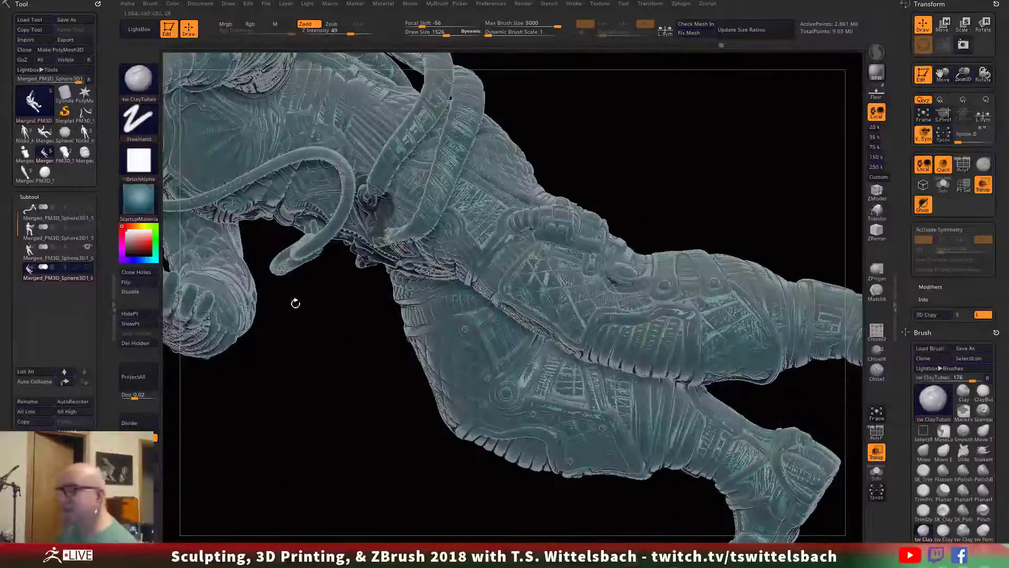
pyautogui.click(88, 247)
pyautogui.moveTo(479, 502); pyautogui.dragTo(478, 405)
pyautogui.keyDown('alt'); pyautogui.moveTo(713, 151); pyautogui.dragTo(606, 150); pyautogui.keyUp('alt')
pyautogui.moveTo(606, 151); pyautogui.dragTo(526, 202, button='right')
pyautogui.press('space')
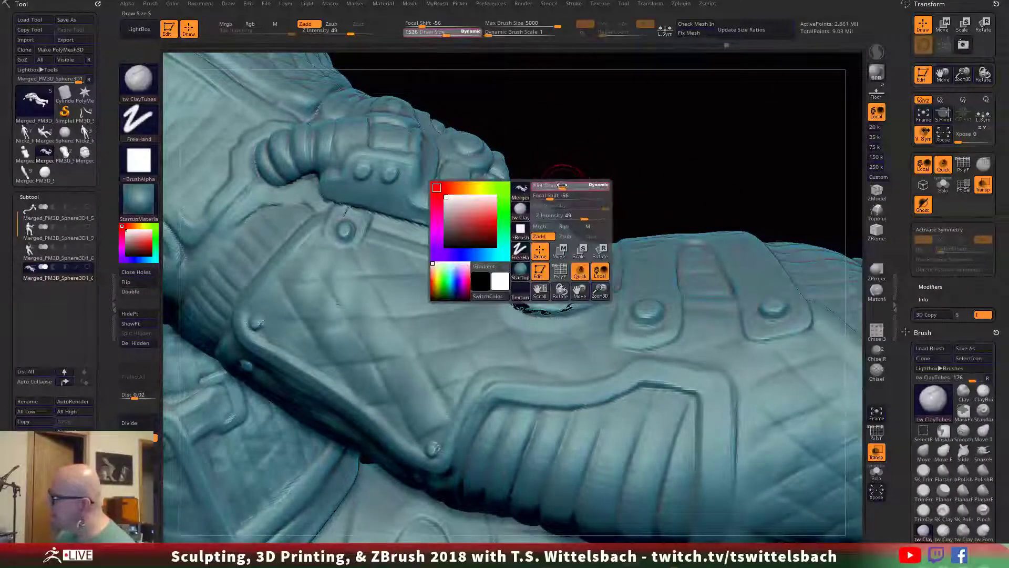
pyautogui.moveTo(562, 185); pyautogui.dragTo(560, 185)
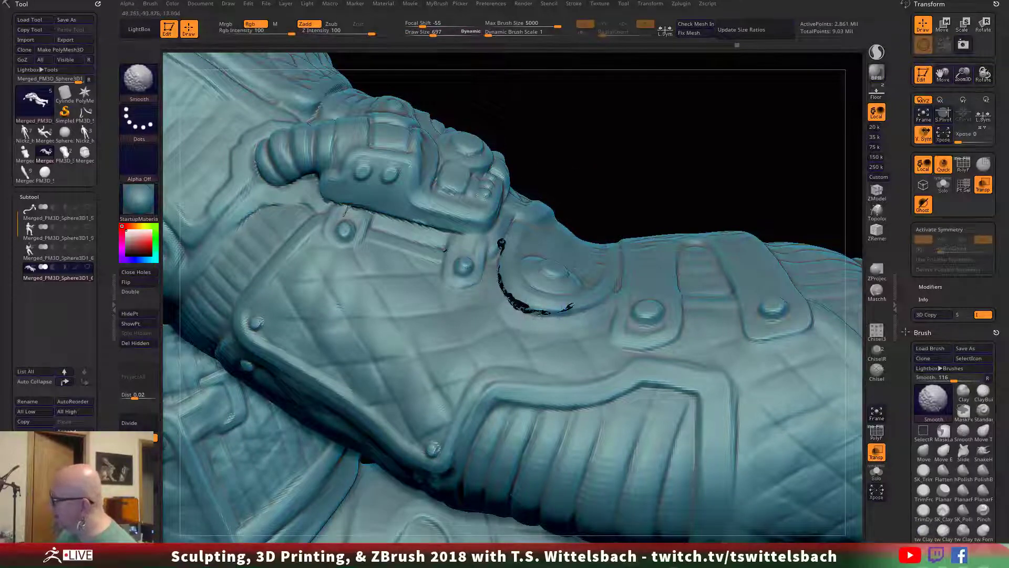
pyautogui.keyDown('ctrl'); pyautogui.moveTo(510, 346); pyautogui.dragTo(619, 310, button='right'); pyautogui.keyUp('ctrl')
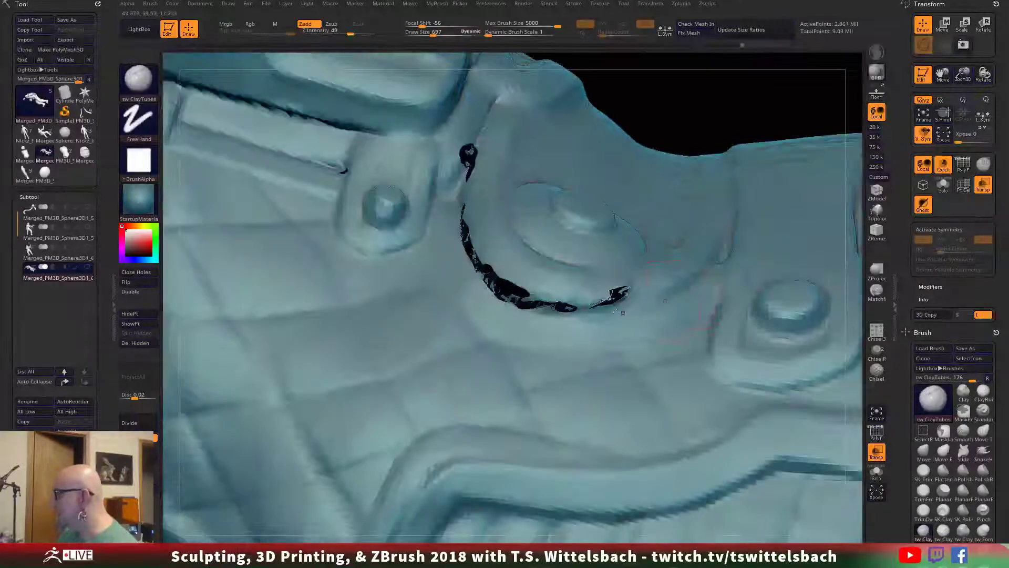
pyautogui.keyDown('alt'); pyautogui.moveTo(669, 142); pyautogui.dragTo(697, 223, button='right'); pyautogui.keyUp('alt')
pyautogui.press('shift')
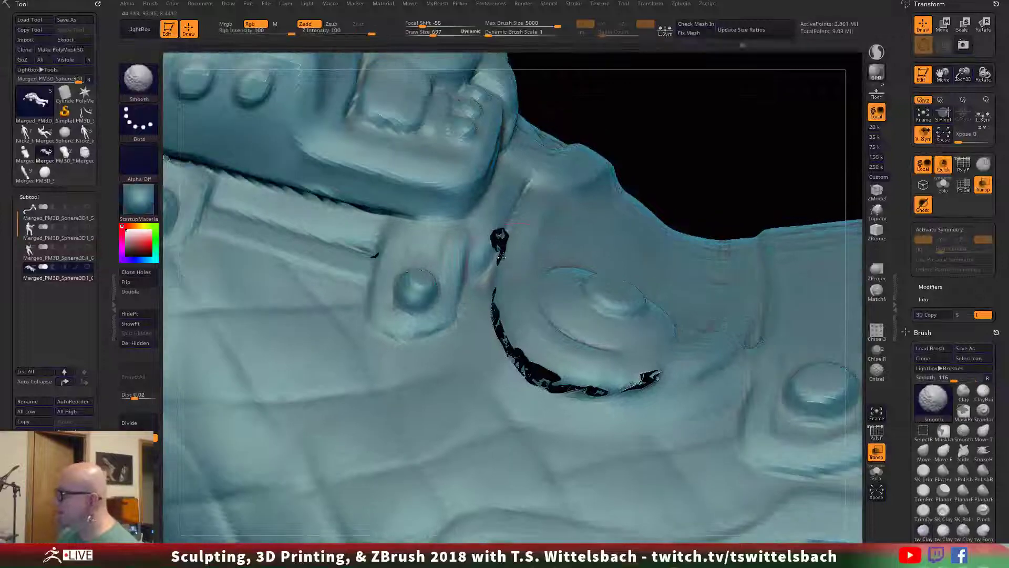
# Step: Touch up and smooth the riveted strap and its long edge next to the round thigh detail
pyautogui.keyDown('ctrl'); pyautogui.moveTo(739, 170); pyautogui.dragTo(600, 136, button='right'); pyautogui.keyUp('ctrl')
pyautogui.moveTo(737, 532)
pyautogui.mouseDown(button='right')
pyautogui.moveTo(726, 164)
pyautogui.moveTo(731, 173)
pyautogui.moveTo(738, 111)
pyautogui.moveTo(608, 307)
pyautogui.moveTo(574, 495)
pyautogui.moveTo(565, 294)
pyautogui.moveTo(554, 515)
pyautogui.moveTo(523, 410)
pyautogui.mouseUp(button='right')
pyautogui.moveTo(453, 174)
pyautogui.keyDown('ctrl'); pyautogui.mouseDown(button='right')
pyautogui.moveTo(462, 356)
pyautogui.moveTo(470, 255)
pyautogui.moveTo(605, 279)
pyautogui.moveTo(798, 288)
pyautogui.moveTo(702, 324)
pyautogui.mouseUp(button='right'); pyautogui.keyUp('ctrl')
pyautogui.moveTo(732, 273); pyautogui.dragTo(694, 275)
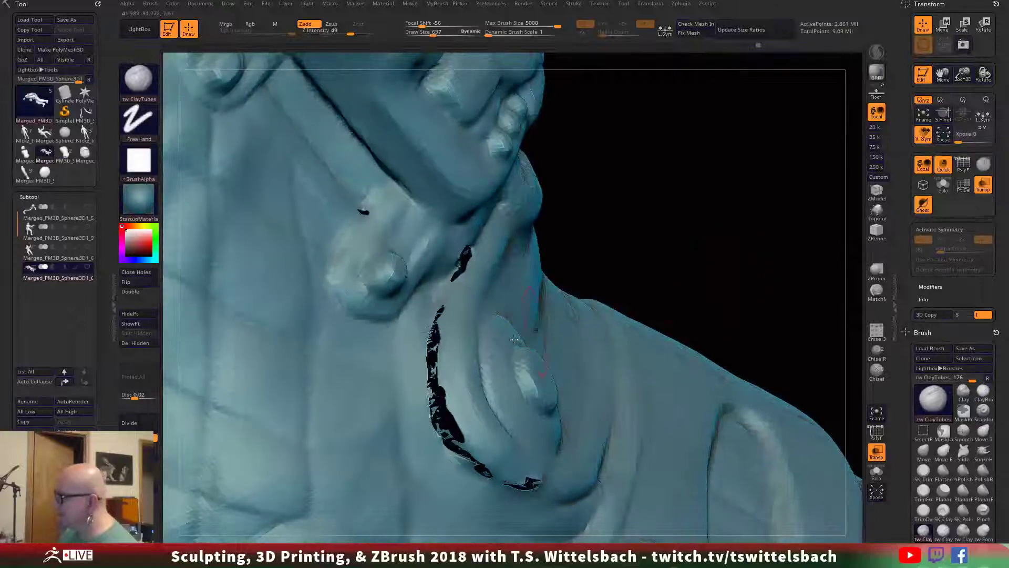
pyautogui.moveTo(526, 334); pyautogui.dragTo(422, 243, button='right')
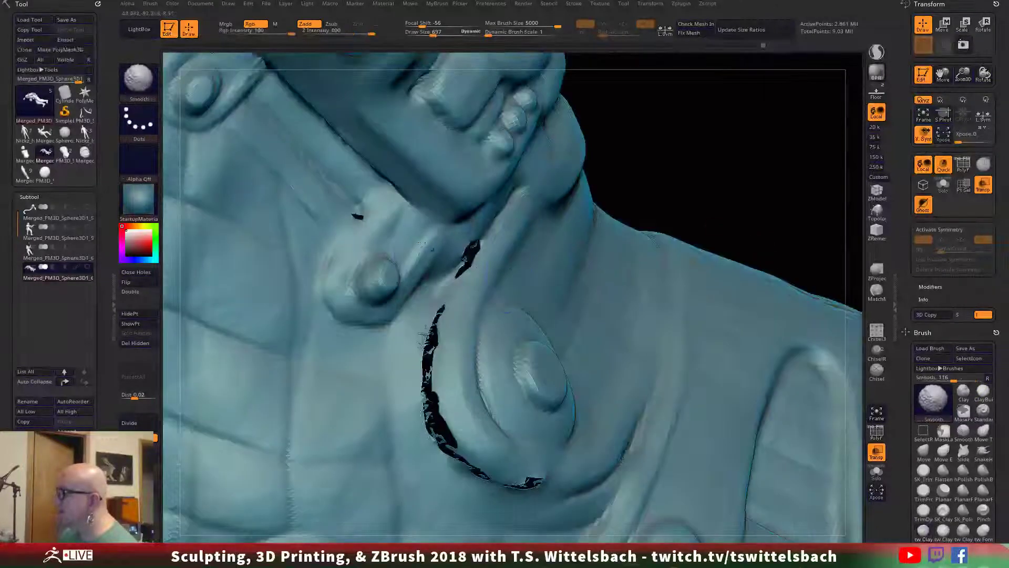
pyautogui.press('shift')
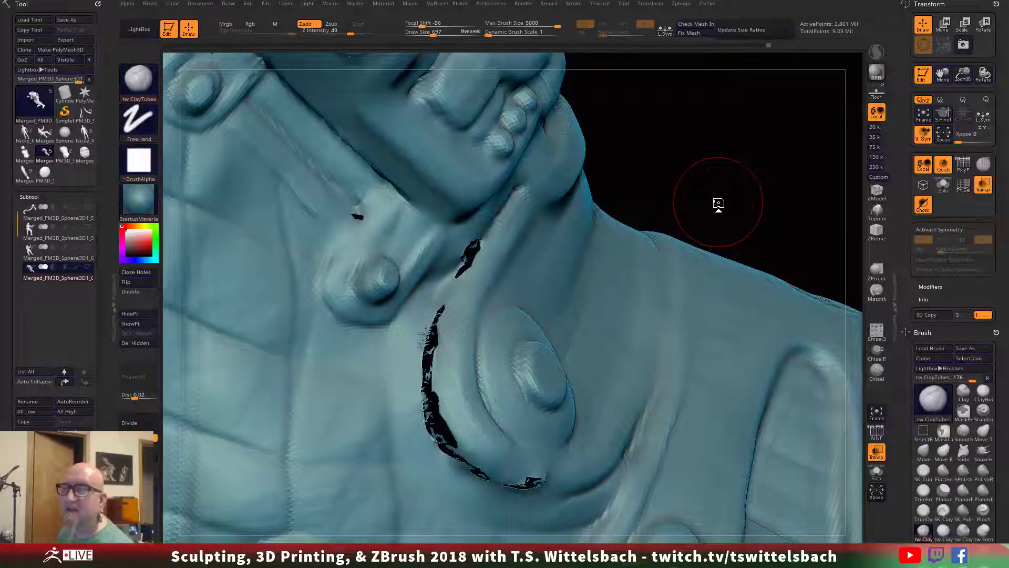
pyautogui.moveTo(719, 202)
pyautogui.mouseDown()
pyautogui.moveTo(788, 218)
pyautogui.moveTo(686, 259)
pyautogui.moveTo(691, 229)
pyautogui.mouseUp()
pyautogui.moveTo(314, 187)
pyautogui.keyDown('shift'); pyautogui.mouseDown()
pyautogui.moveTo(332, 210)
pyautogui.moveTo(310, 167)
pyautogui.moveTo(336, 205)
pyautogui.mouseUp(); pyautogui.keyUp('shift')
pyautogui.moveTo(588, 317)
pyautogui.mouseDown()
pyautogui.moveTo(522, 231)
pyautogui.moveTo(463, 252)
pyautogui.moveTo(558, 364)
pyautogui.mouseUp()
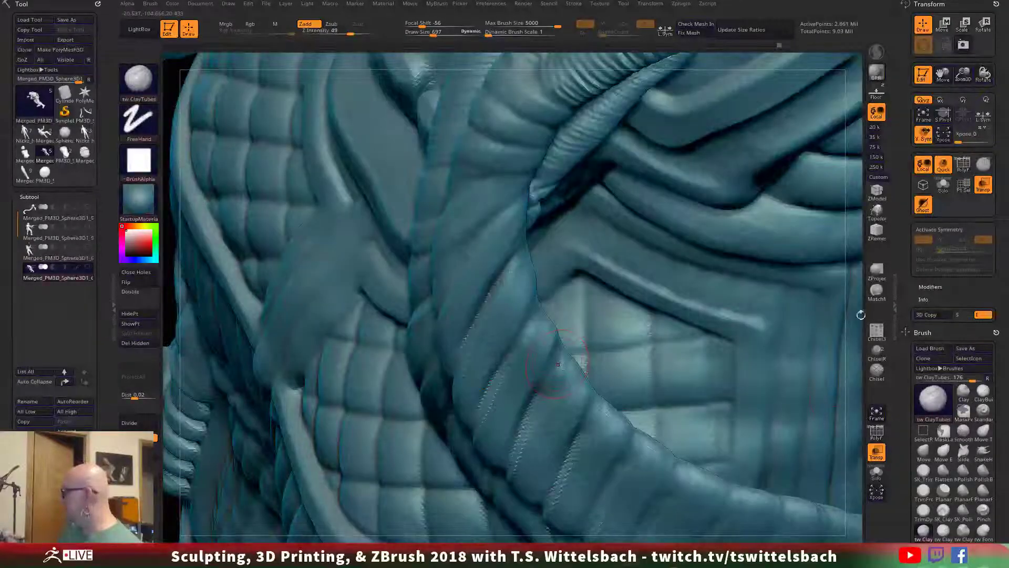
pyautogui.moveTo(852, 414)
pyautogui.keyDown('alt'); pyautogui.mouseDown()
pyautogui.moveTo(689, 219)
pyautogui.moveTo(639, 242)
pyautogui.moveTo(740, 427)
pyautogui.moveTo(599, 304)
pyautogui.moveTo(737, 441)
pyautogui.moveTo(701, 444)
pyautogui.moveTo(692, 454)
pyautogui.moveTo(703, 464)
pyautogui.moveTo(697, 420)
pyautogui.moveTo(708, 468)
pyautogui.mouseUp(); pyautogui.keyUp('alt')
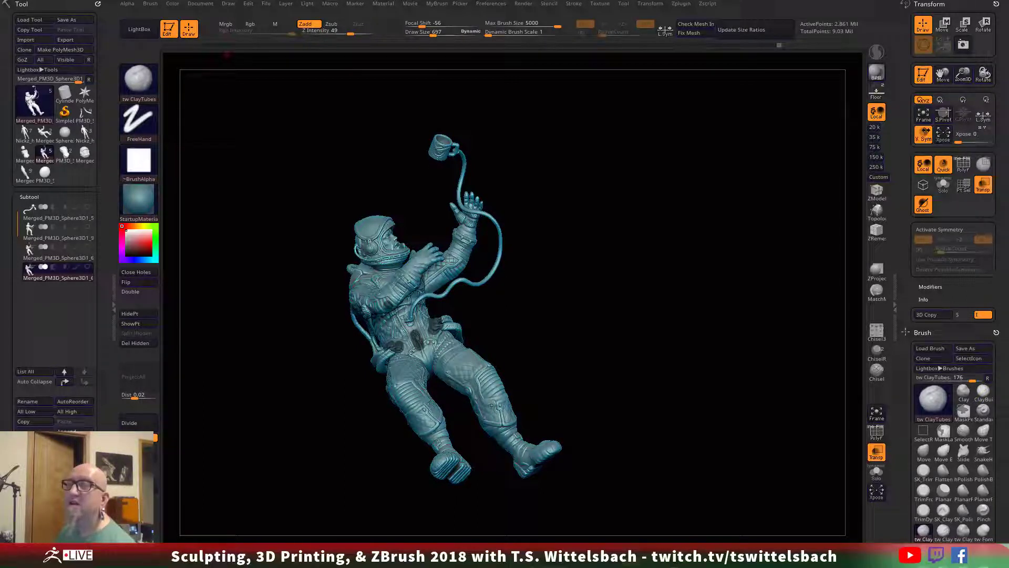
# Step: Bring up the stream chat window and show its combined messages
pyautogui.moveTo(514, 112); pyautogui.dragTo(721, 58)
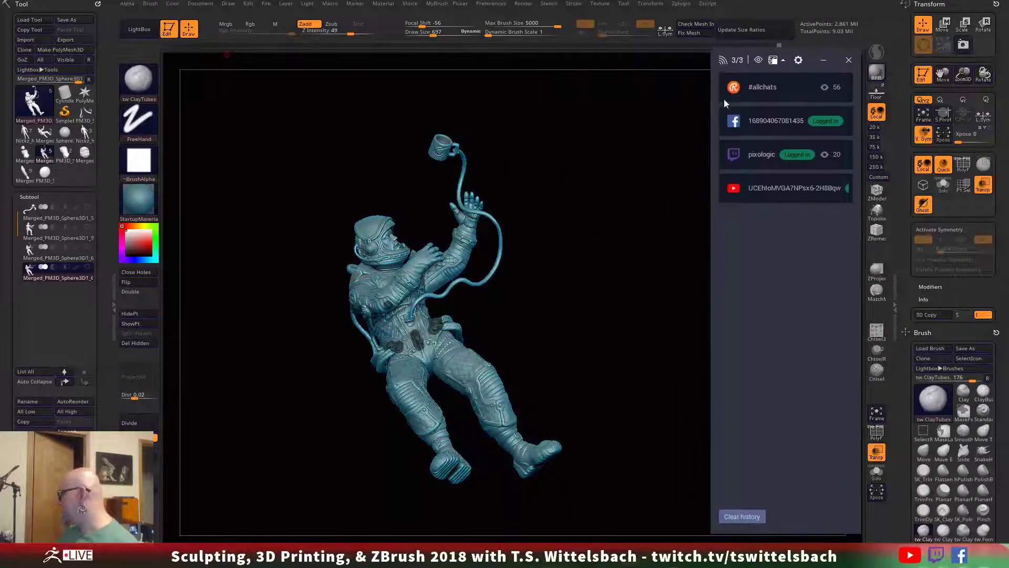
pyautogui.click(736, 65)
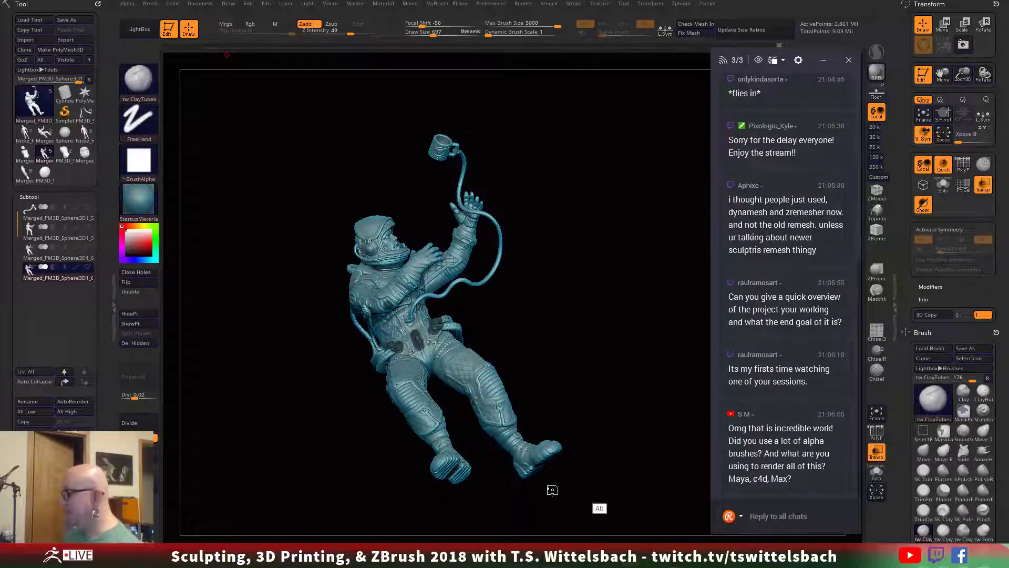
# Step: Set the draw size to 1288 and mask the hose connector on the front of the torso
pyautogui.moveTo(552, 489); pyautogui.dragTo(595, 453)
pyautogui.moveTo(589, 417); pyautogui.dragTo(571, 479)
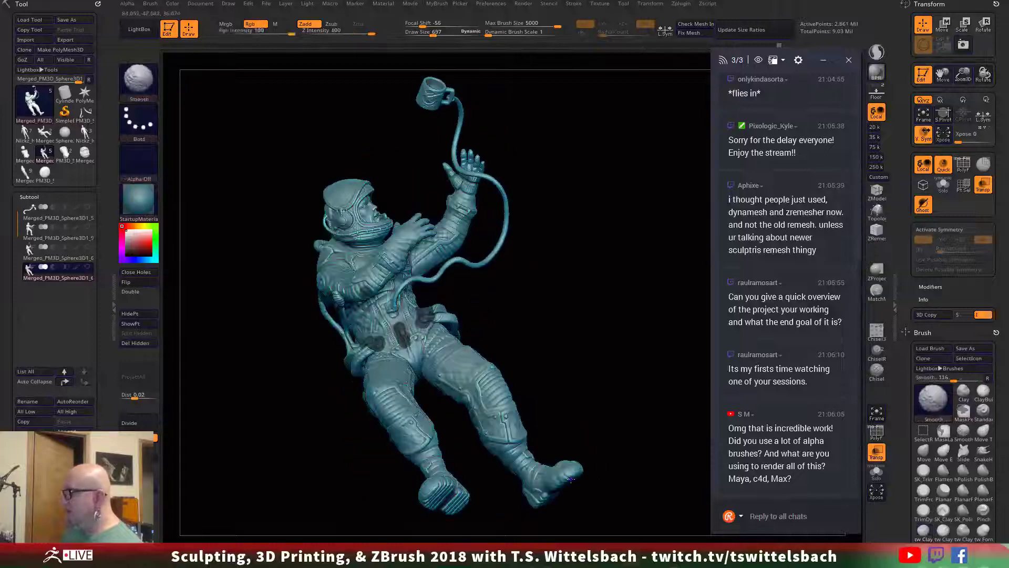
pyautogui.keyDown('alt'); pyautogui.moveTo(603, 399); pyautogui.dragTo(645, 516); pyautogui.keyUp('alt')
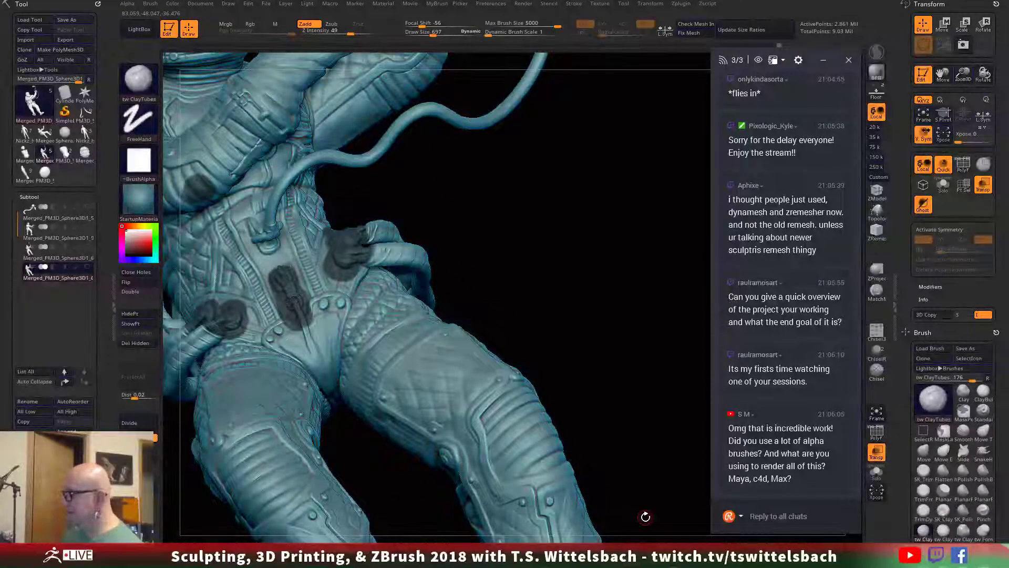
pyautogui.keyDown('alt'); pyautogui.moveTo(645, 516); pyautogui.dragTo(681, 317); pyautogui.keyUp('alt')
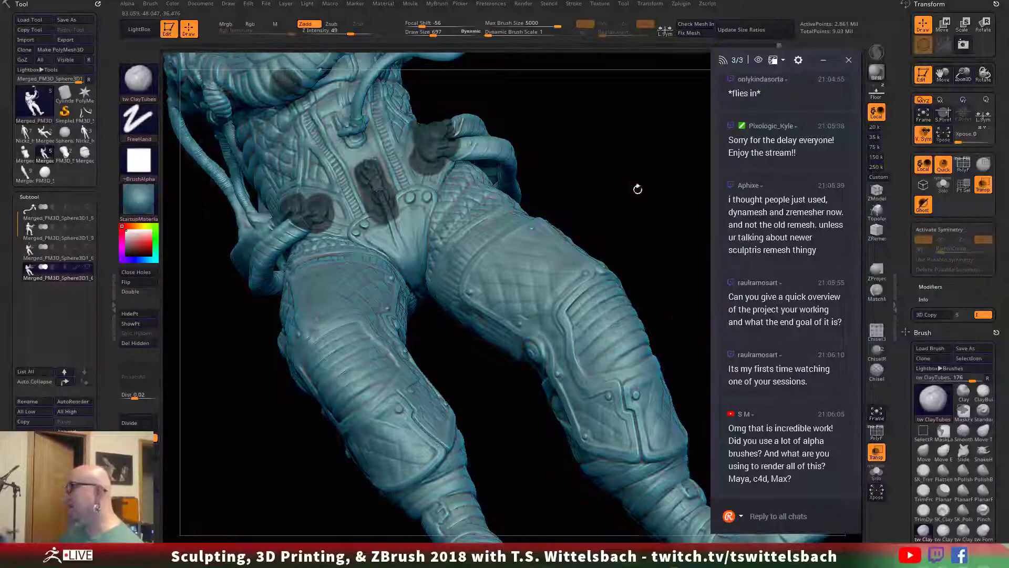
pyautogui.keyDown('alt'); pyautogui.moveTo(638, 189); pyautogui.dragTo(652, 321); pyautogui.keyUp('alt')
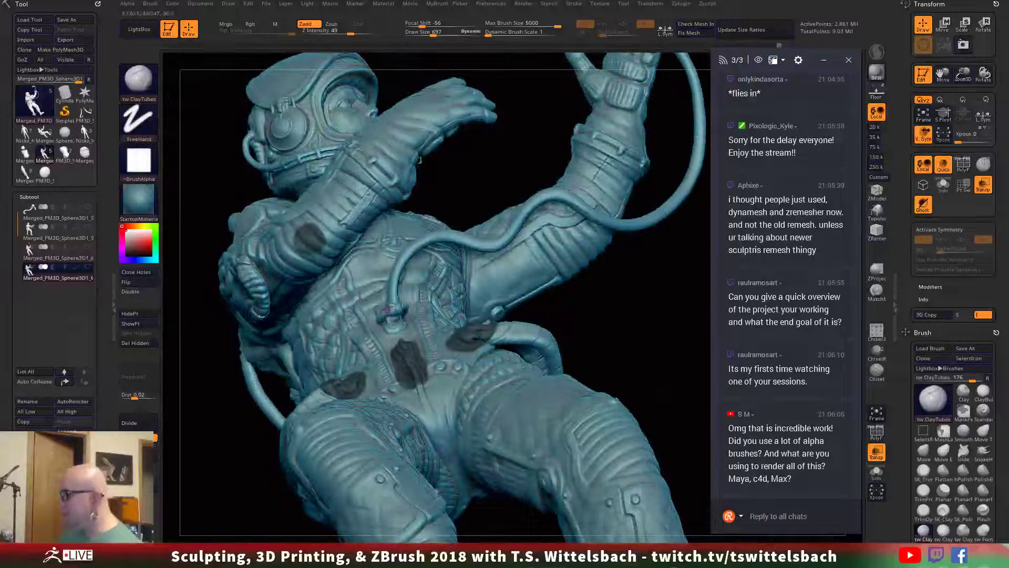
pyautogui.press('space')
pyautogui.moveTo(431, 292); pyautogui.dragTo(442, 293)
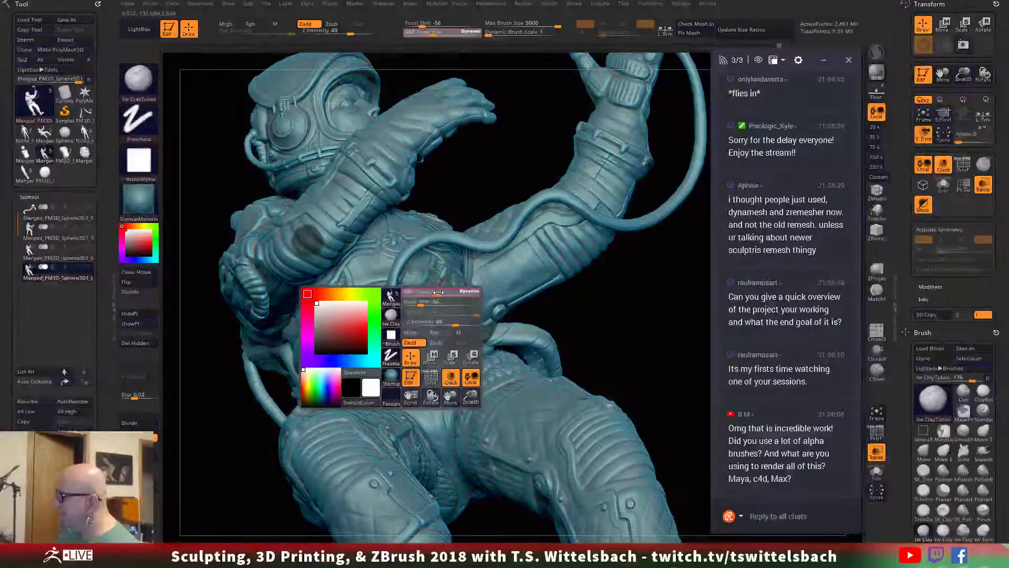
pyautogui.press('shift')
pyautogui.press('ctrl')
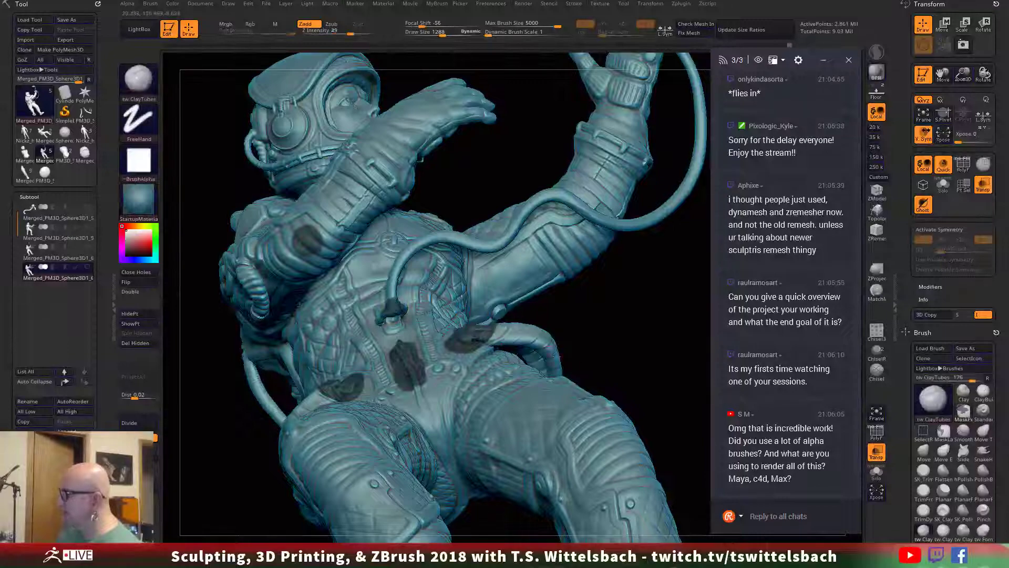
pyautogui.moveTo(659, 338)
pyautogui.mouseDown()
pyautogui.moveTo(621, 321)
pyautogui.moveTo(582, 162)
pyautogui.mouseUp()
pyautogui.moveTo(499, 341); pyautogui.dragTo(595, 403)
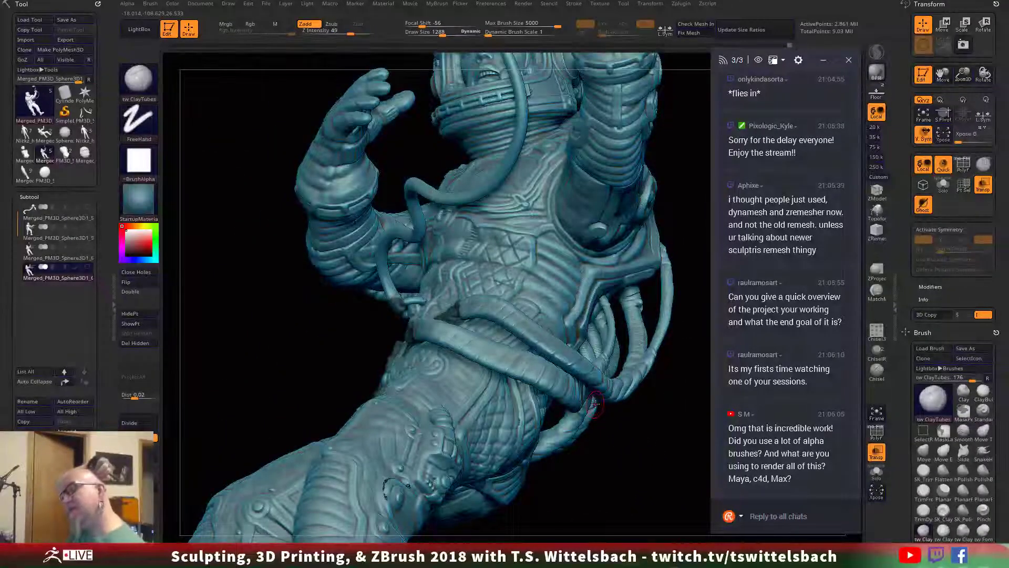
pyautogui.moveTo(595, 404)
pyautogui.mouseDown()
pyautogui.moveTo(644, 446)
pyautogui.moveTo(616, 432)
pyautogui.moveTo(647, 311)
pyautogui.moveTo(650, 451)
pyautogui.mouseUp()
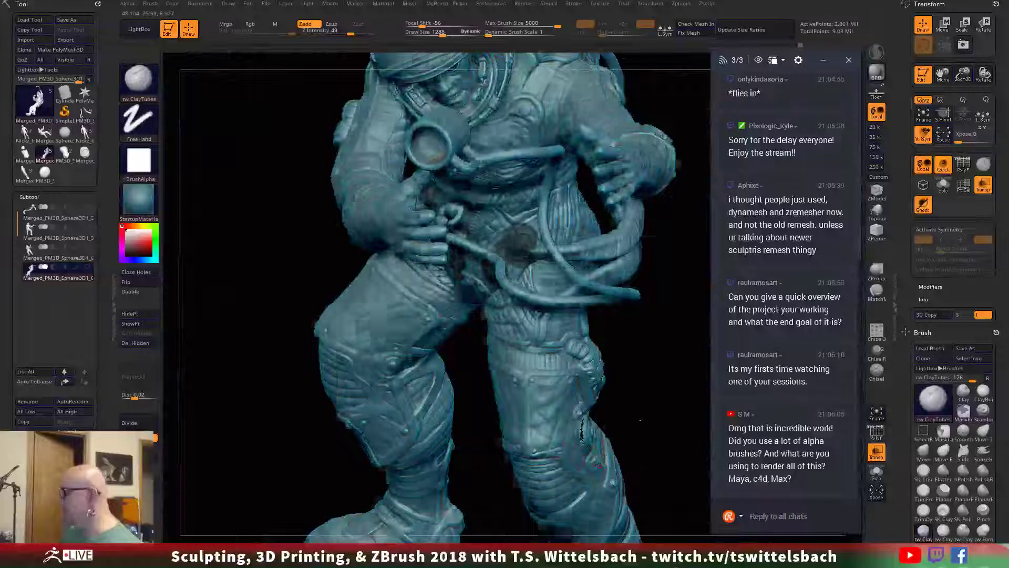
pyautogui.moveTo(604, 368); pyautogui.dragTo(637, 349)
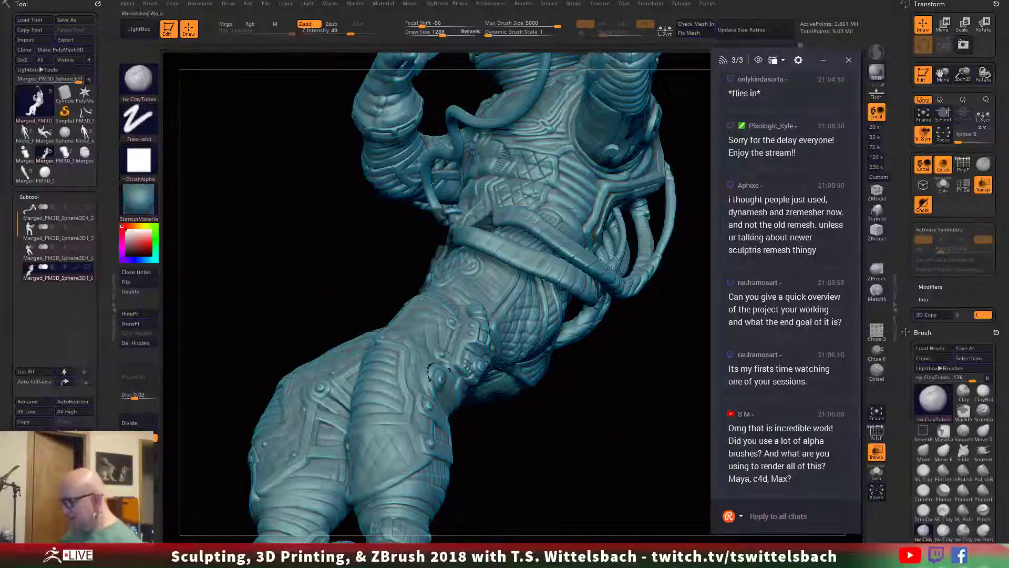
# Step: Switch to a new File Explorer window and open the KeyShot 7 folder in Documents
pyautogui.press('super')
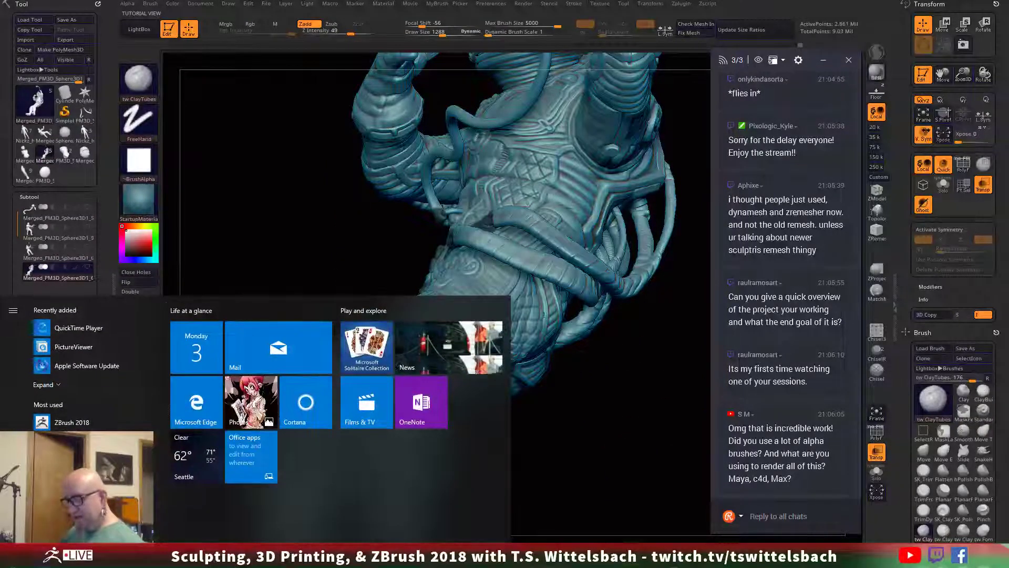
pyautogui.press('Escape')
pyautogui.press('super+e')
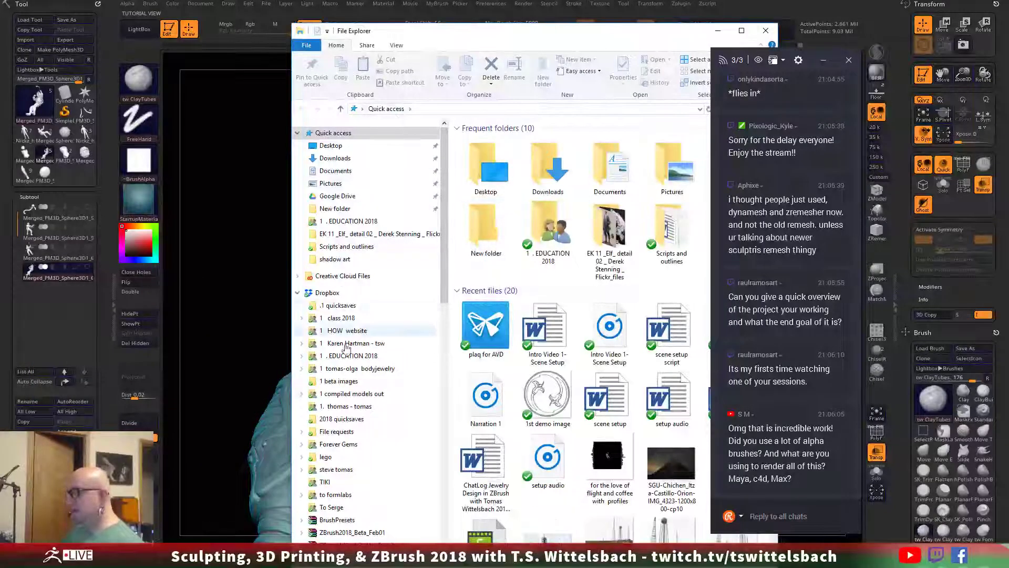
pyautogui.scroll(-1, 353, 492)
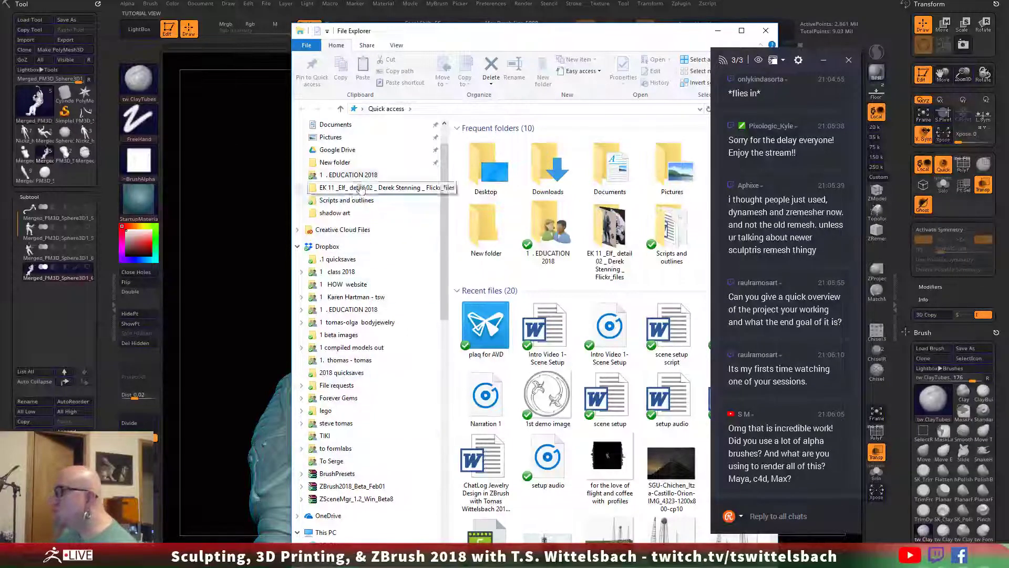
pyautogui.scroll(-2, 357, 462)
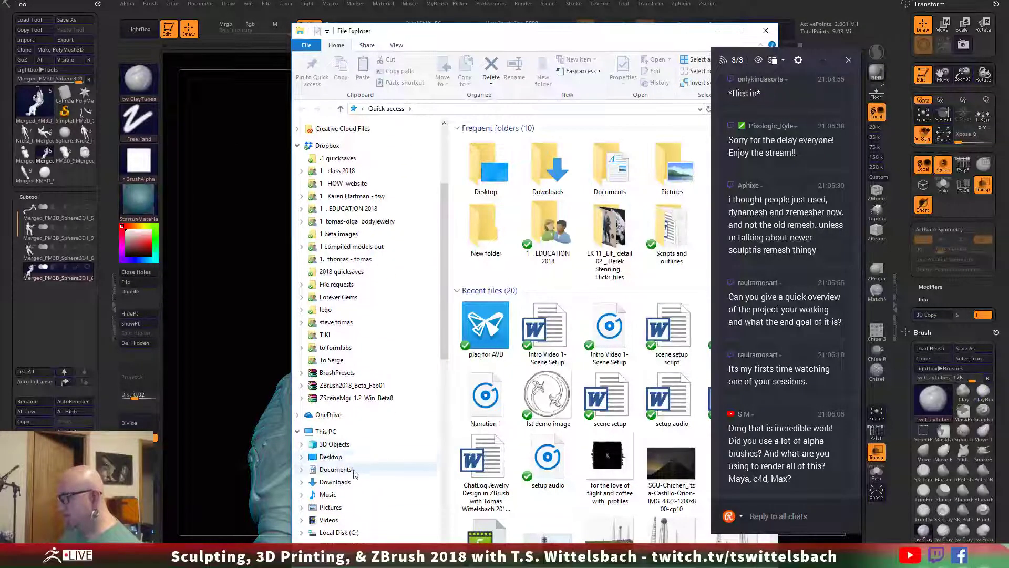
pyautogui.click(355, 470)
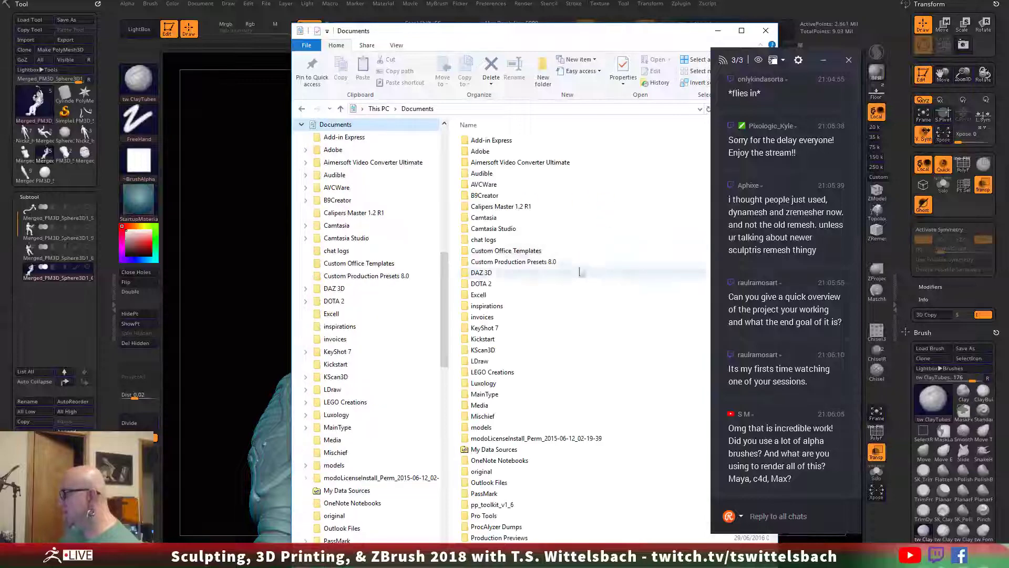
pyautogui.doubleClick(529, 329)
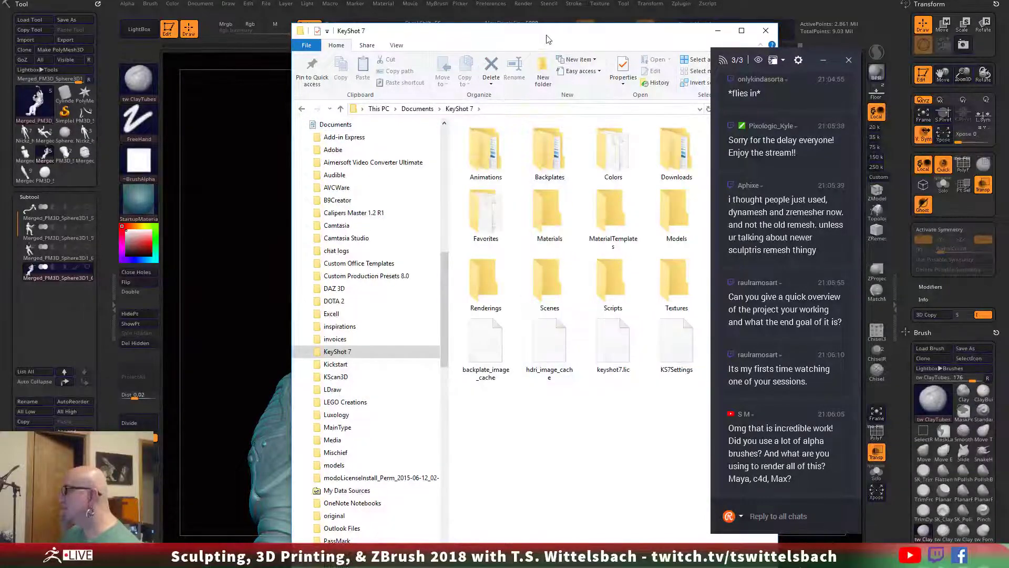
# Step: Open the KeyShot Renderings folder and look through its files for project renderings
pyautogui.moveTo(526, 30); pyautogui.dragTo(276, 26)
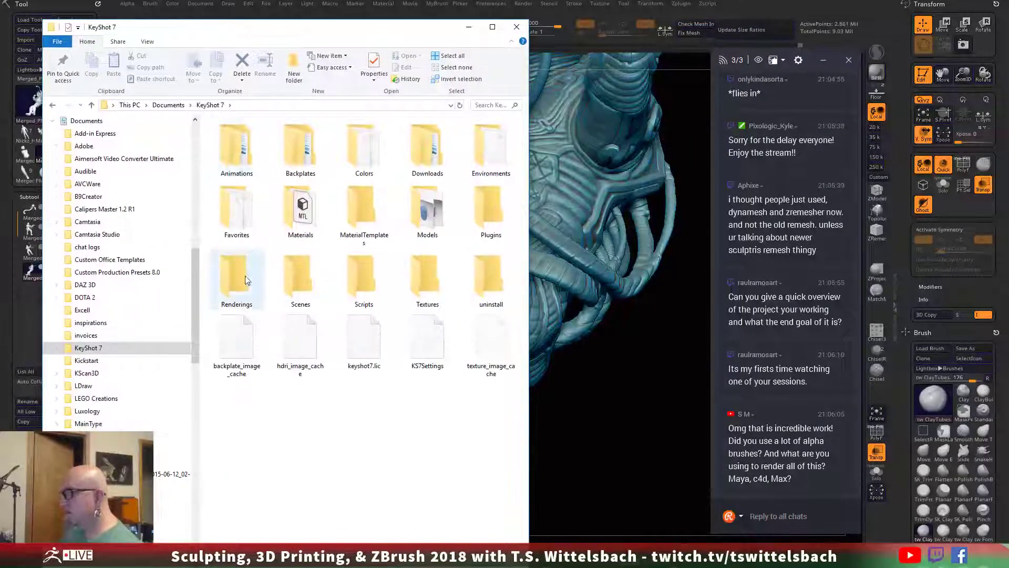
pyautogui.click(244, 282)
pyautogui.press('Return')
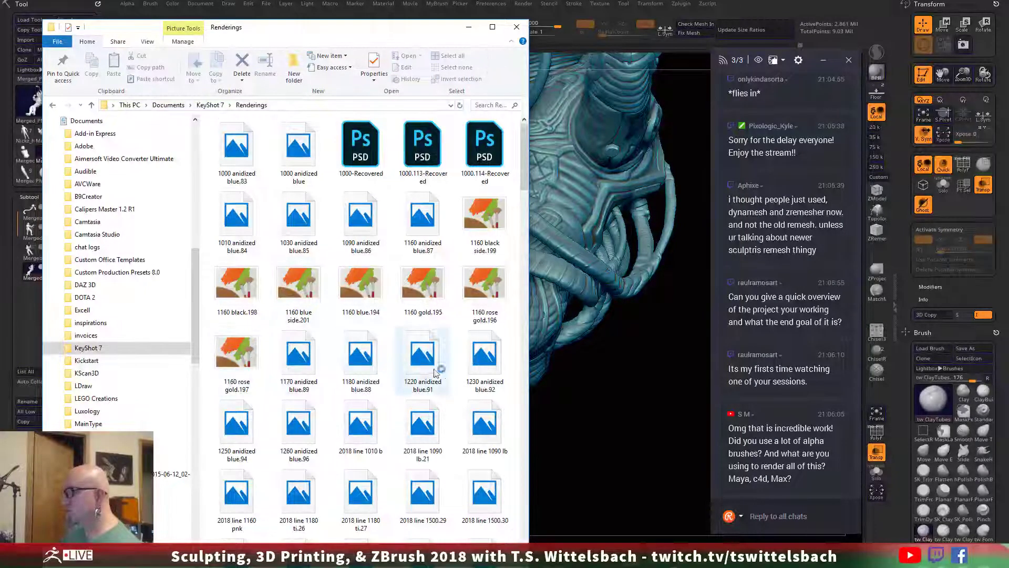
pyautogui.scroll(-20, 442, 372)
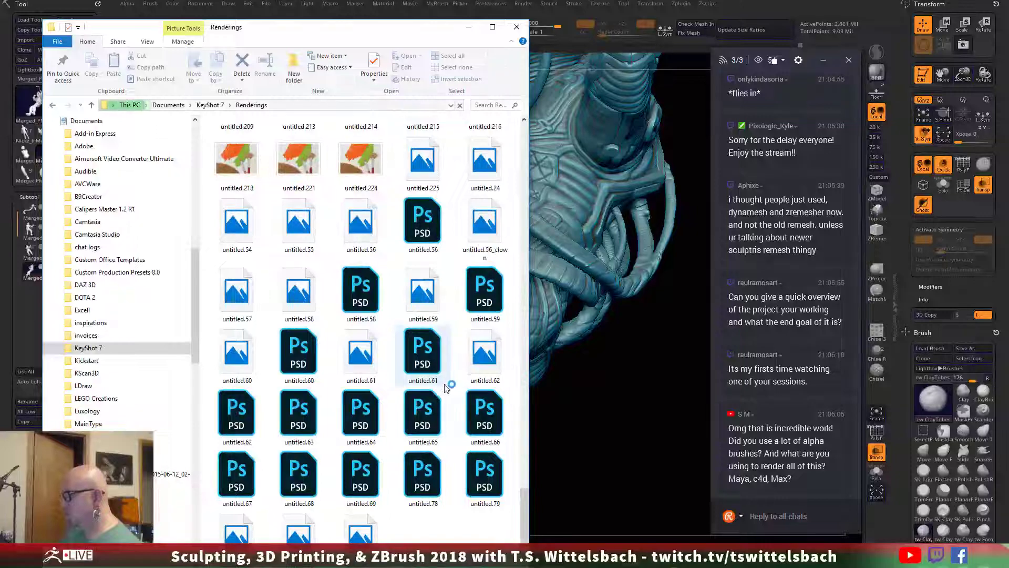
pyautogui.scroll(15, 444, 388)
pyautogui.scroll(5, 439, 391)
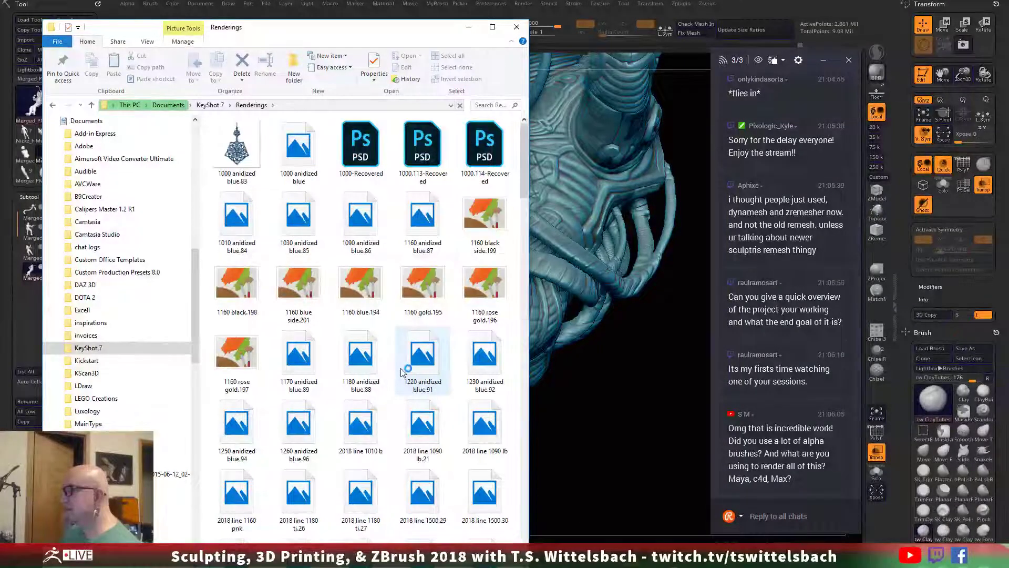
pyautogui.scroll(-20, 453, 337)
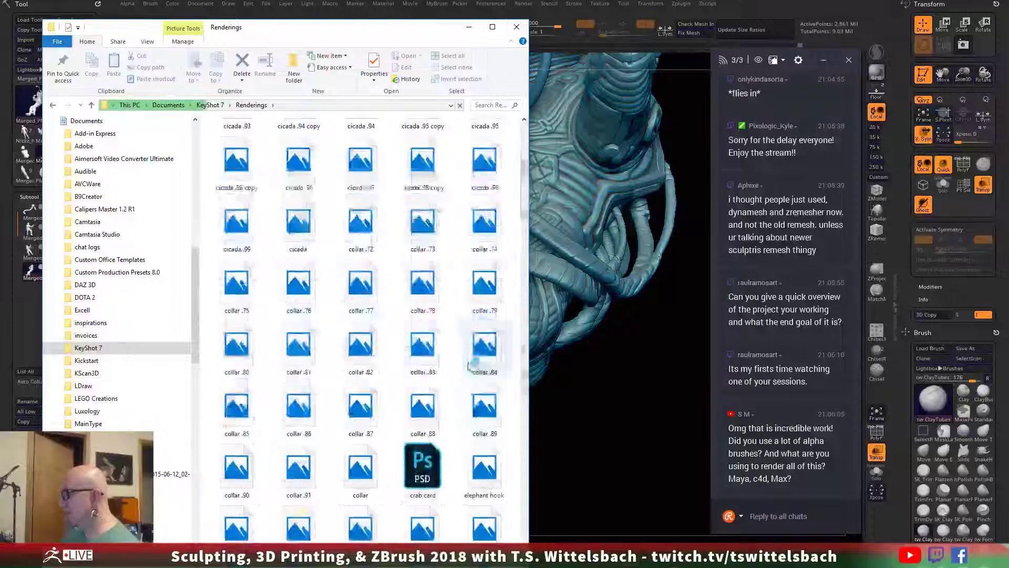
pyautogui.scroll(5, 457, 381)
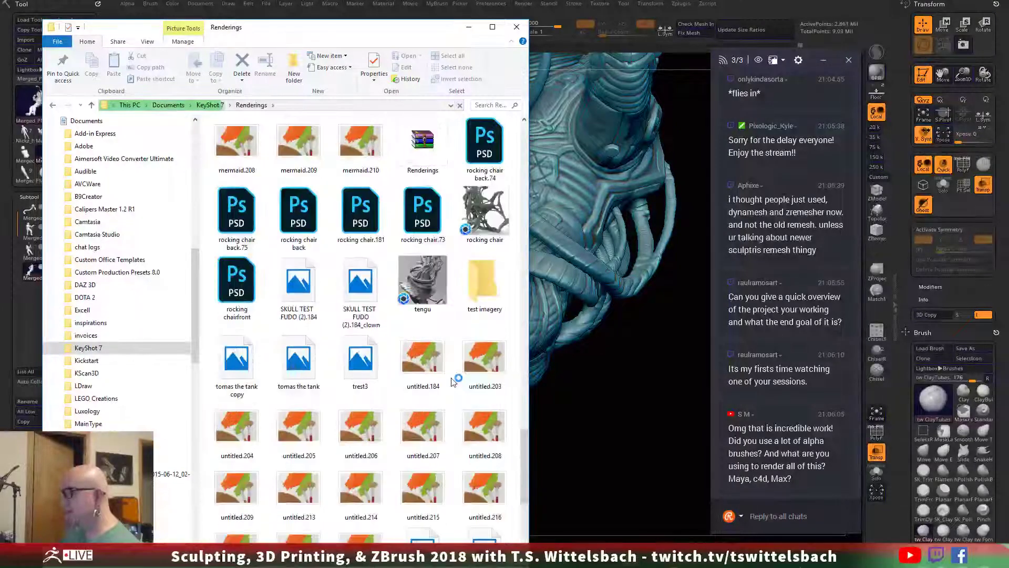
pyautogui.scroll(-3, 446, 382)
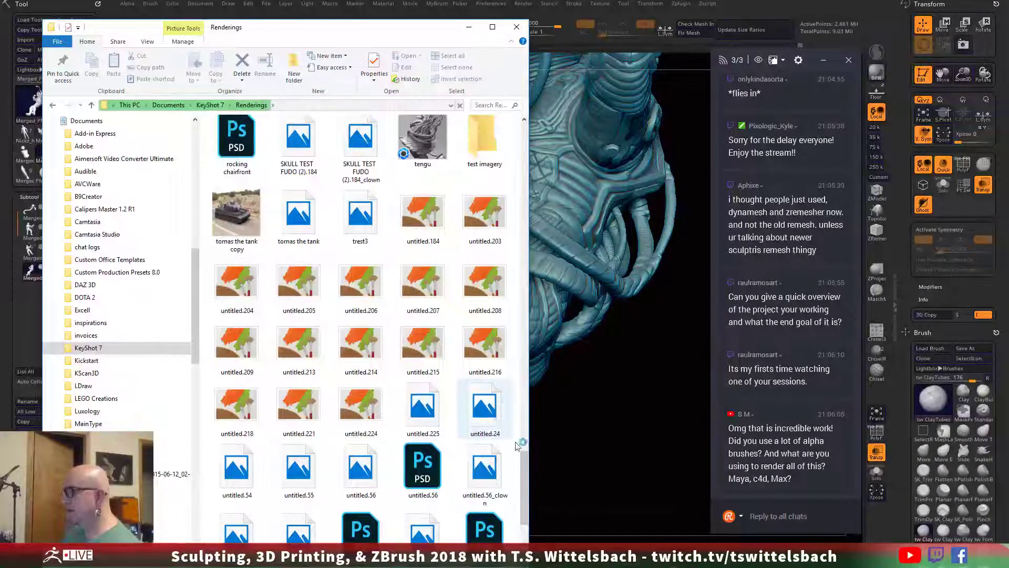
# Step: Switch back to ZBrush and assign Smooth Stronger as the smoothing brush near the round thigh detail
pyautogui.click(610, 417)
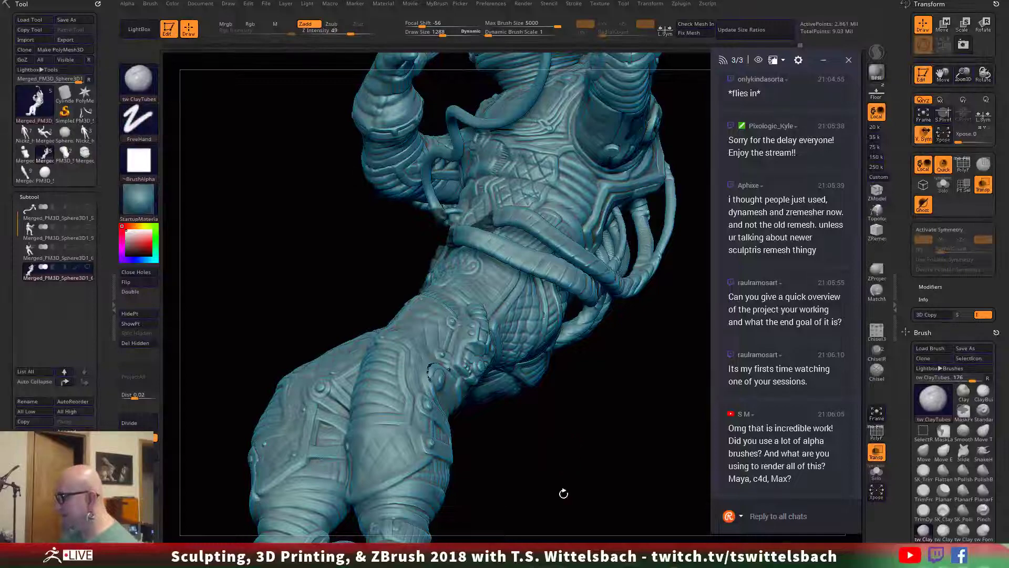
pyautogui.moveTo(564, 491); pyautogui.dragTo(572, 560)
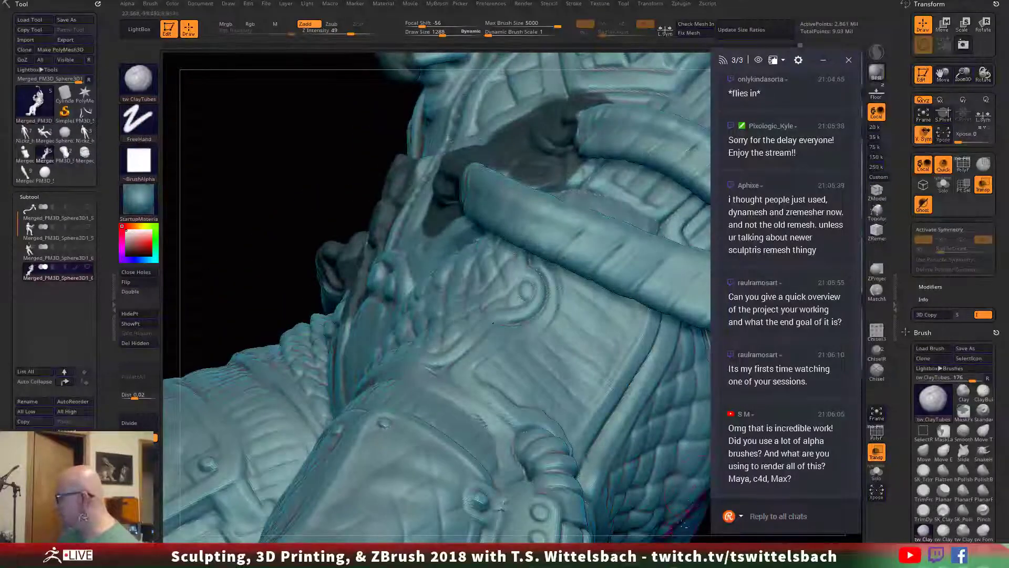
pyautogui.keyDown('alt'); pyautogui.moveTo(664, 526); pyautogui.dragTo(599, 190); pyautogui.keyUp('alt')
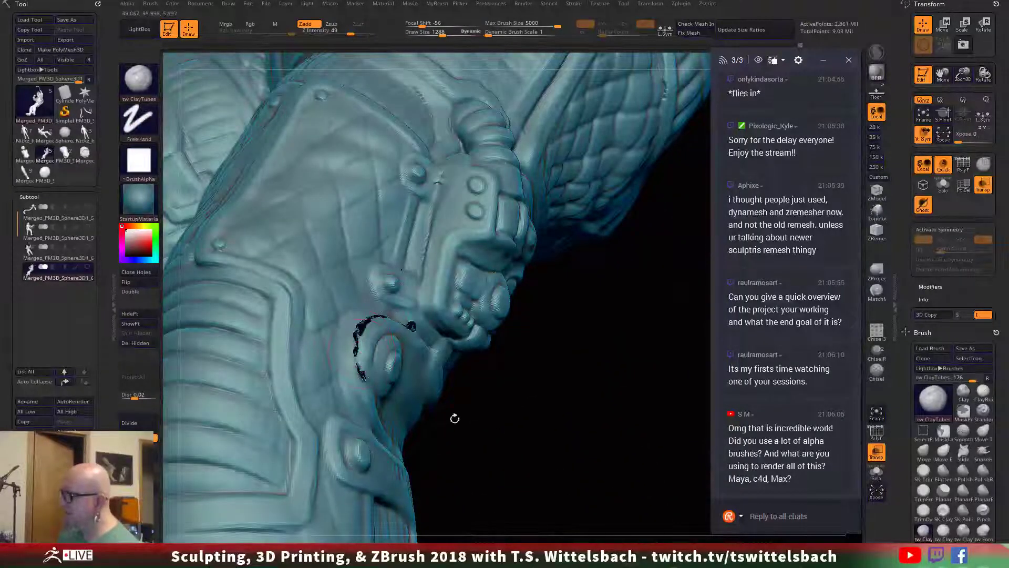
pyautogui.moveTo(453, 418)
pyautogui.keyDown('alt'); pyautogui.mouseDown()
pyautogui.moveTo(544, 458)
pyautogui.moveTo(606, 253)
pyautogui.mouseUp(); pyautogui.keyUp('alt')
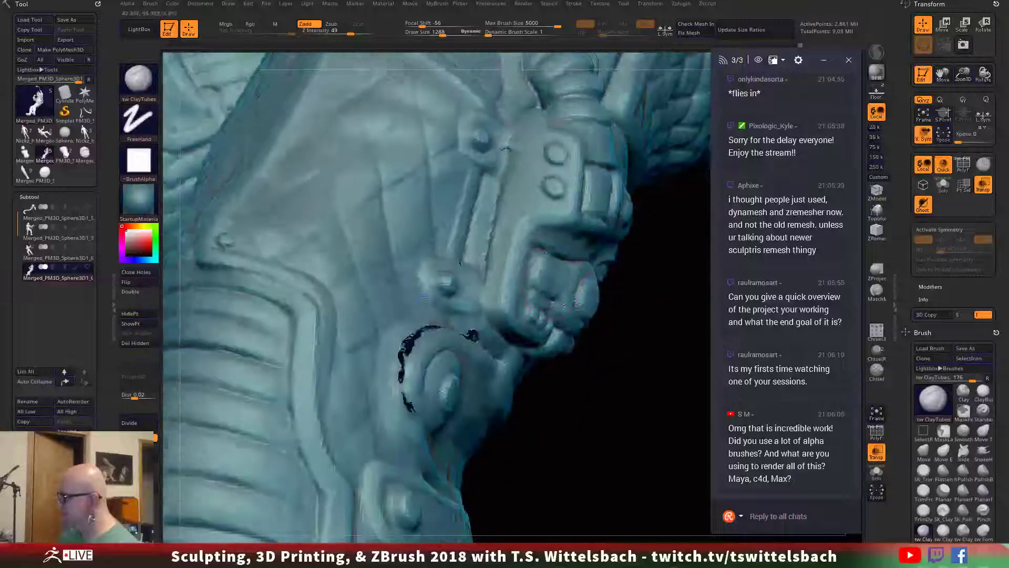
pyautogui.press('shift')
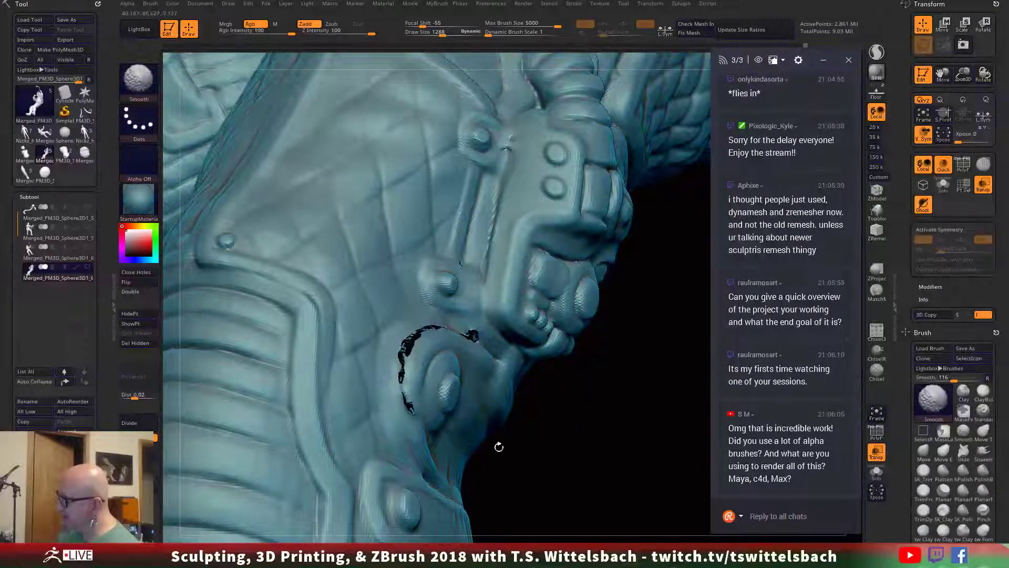
pyautogui.moveTo(569, 478)
pyautogui.keyDown('alt'); pyautogui.mouseDown()
pyautogui.moveTo(610, 368)
pyautogui.moveTo(613, 455)
pyautogui.mouseUp(); pyautogui.keyUp('alt')
pyautogui.press('shift')
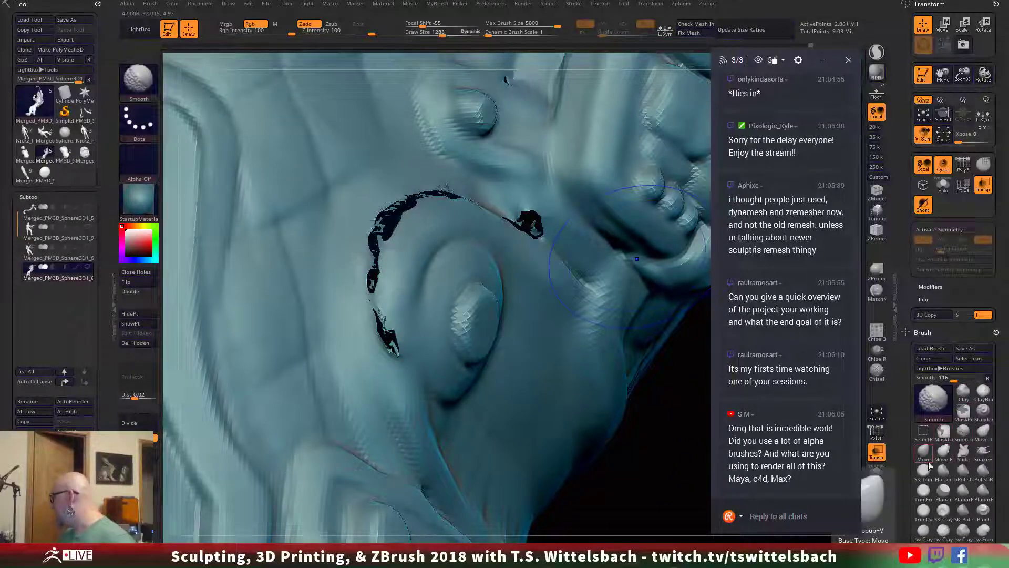
pyautogui.keyDown('shift'); pyautogui.click(962, 432); pyautogui.keyUp('shift')
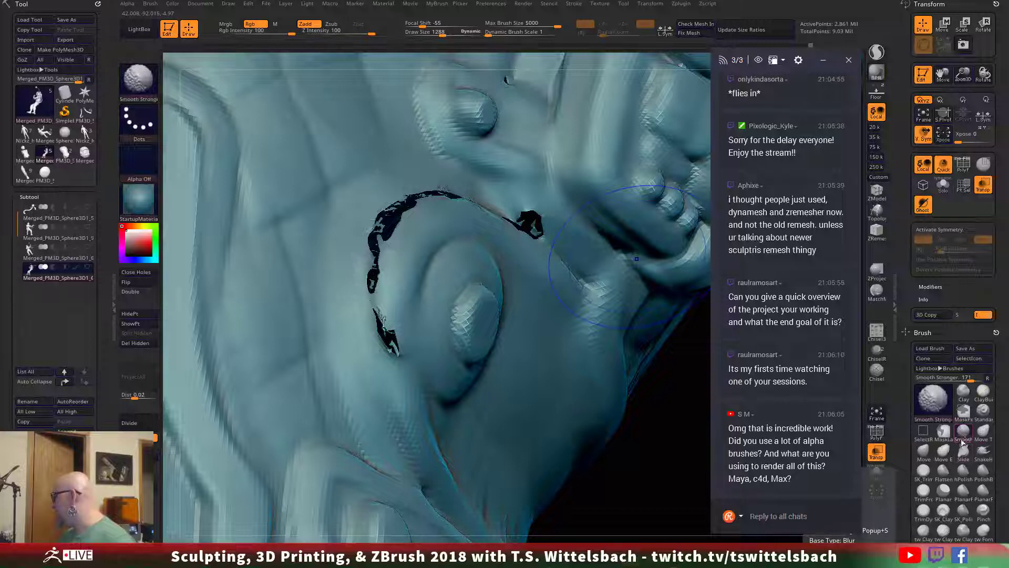
pyautogui.click(962, 433)
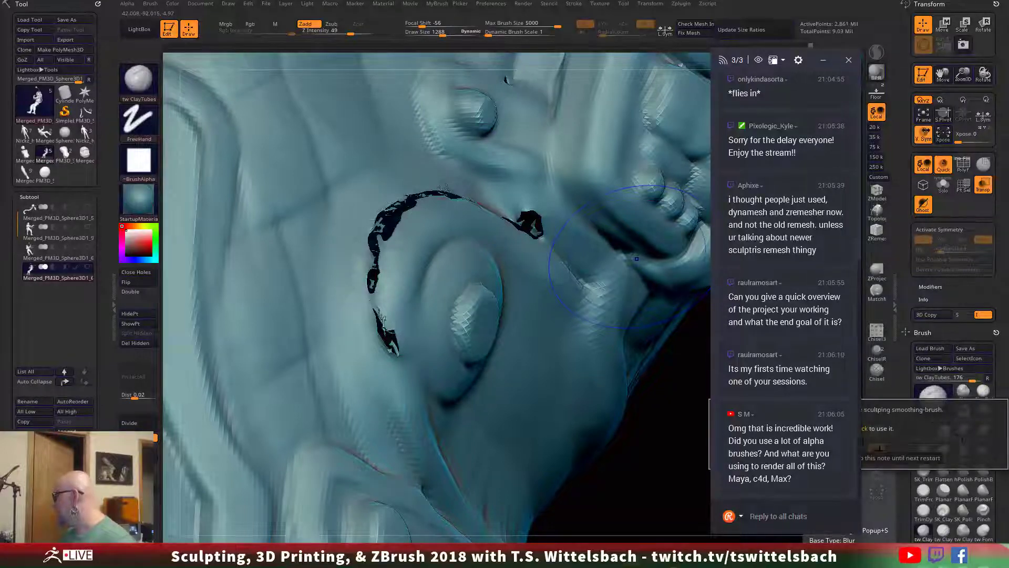
pyautogui.click(912, 456)
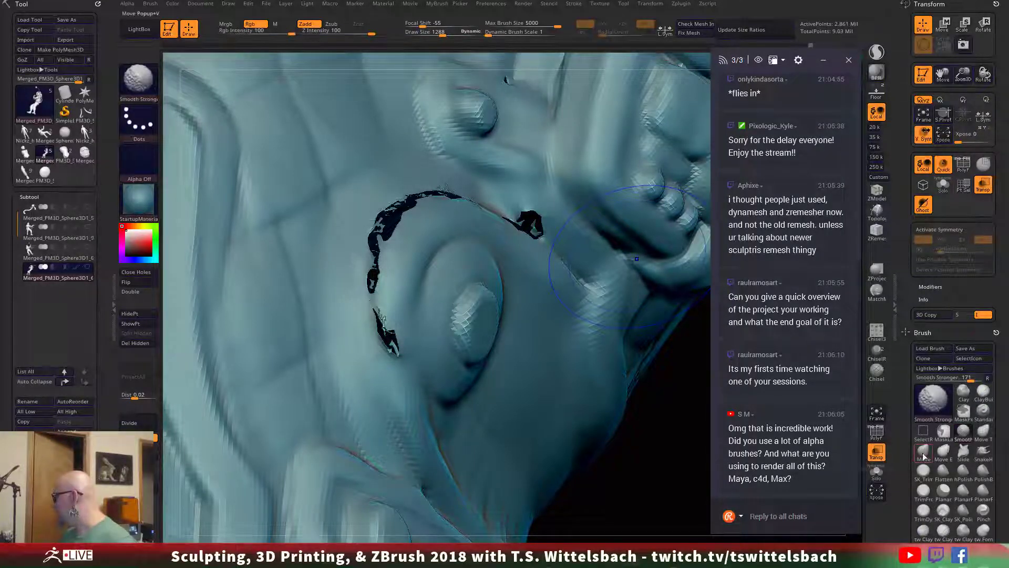
# Step: Reduce the draw size to 516 and smooth the surface around the round thigh detail
pyautogui.press('shift')
pyautogui.moveTo(626, 488); pyautogui.dragTo(616, 484)
pyautogui.press('space')
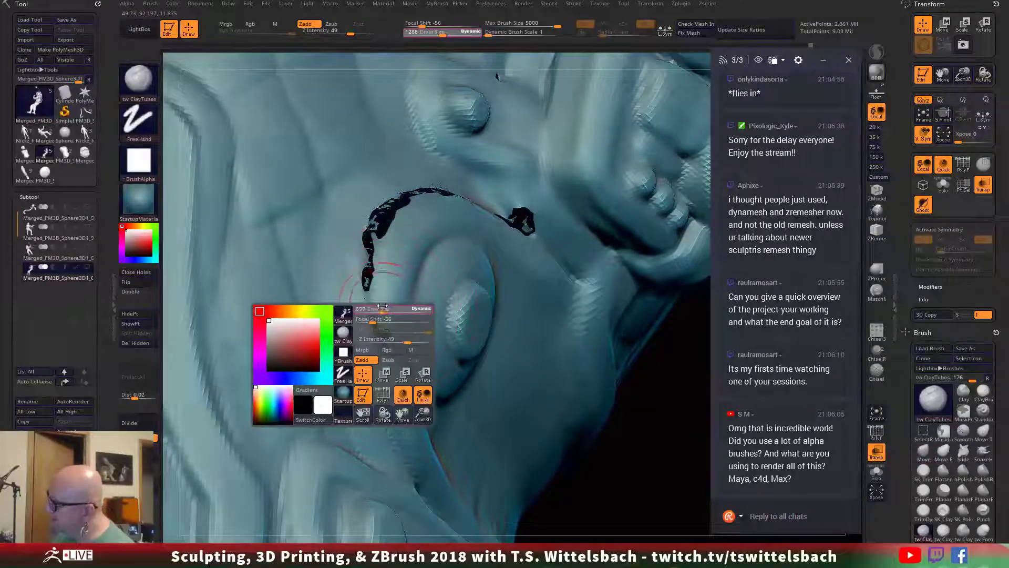
pyautogui.press('shift')
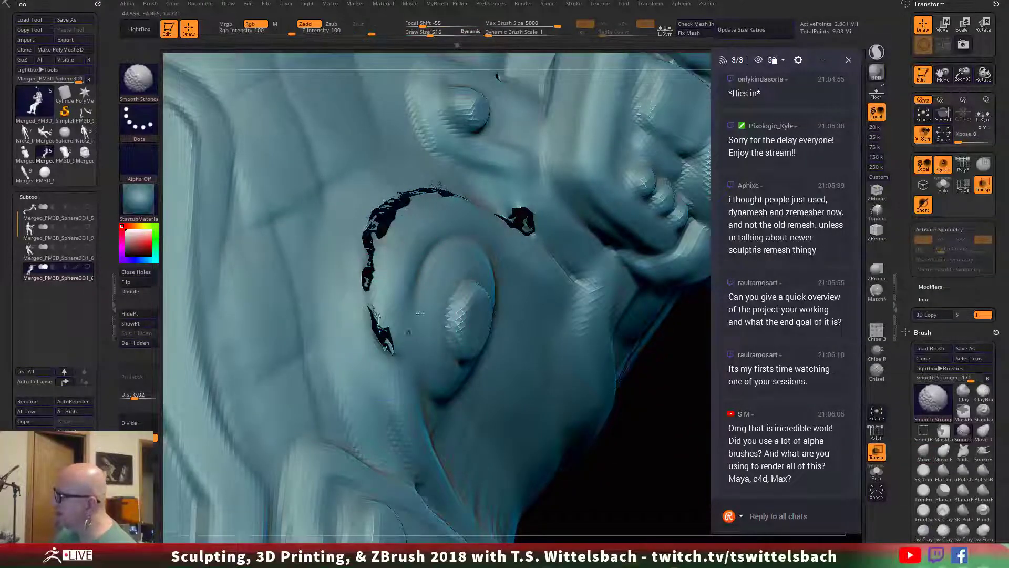
# Step: Examine the figure from the waist hoses up to the helmet, checking the chest, hands, face and round ear piece
pyautogui.moveTo(663, 448)
pyautogui.mouseDown()
pyautogui.moveTo(601, 423)
pyautogui.moveTo(574, 331)
pyautogui.moveTo(584, 459)
pyautogui.moveTo(630, 536)
pyautogui.mouseUp()
pyautogui.moveTo(570, 366); pyautogui.dragTo(518, 540)
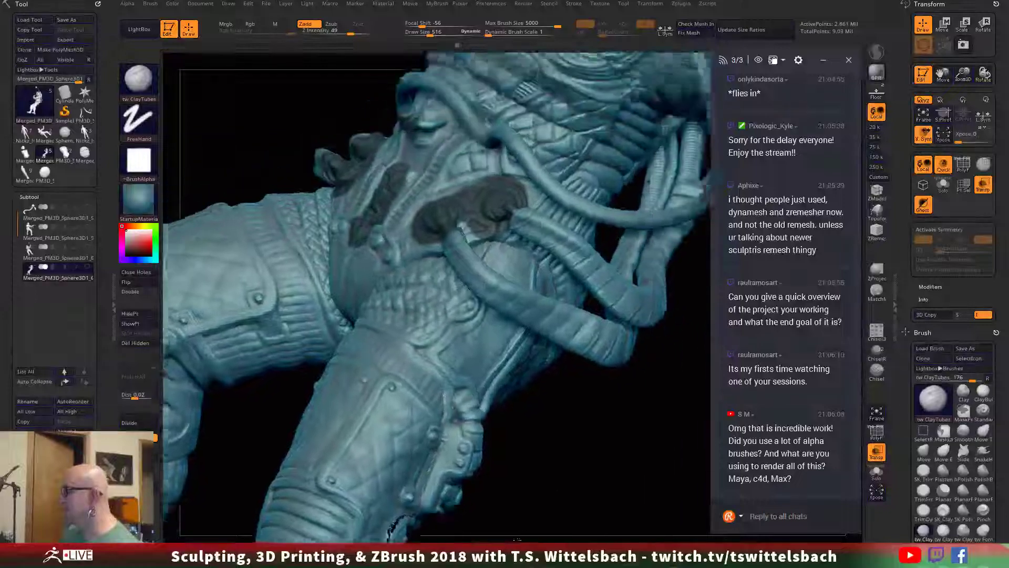
pyautogui.moveTo(517, 540)
pyautogui.mouseDown(button='right')
pyautogui.moveTo(642, 419)
pyautogui.moveTo(554, 507)
pyautogui.moveTo(594, 459)
pyautogui.moveTo(597, 439)
pyautogui.mouseUp(button='right')
pyautogui.press('shift')
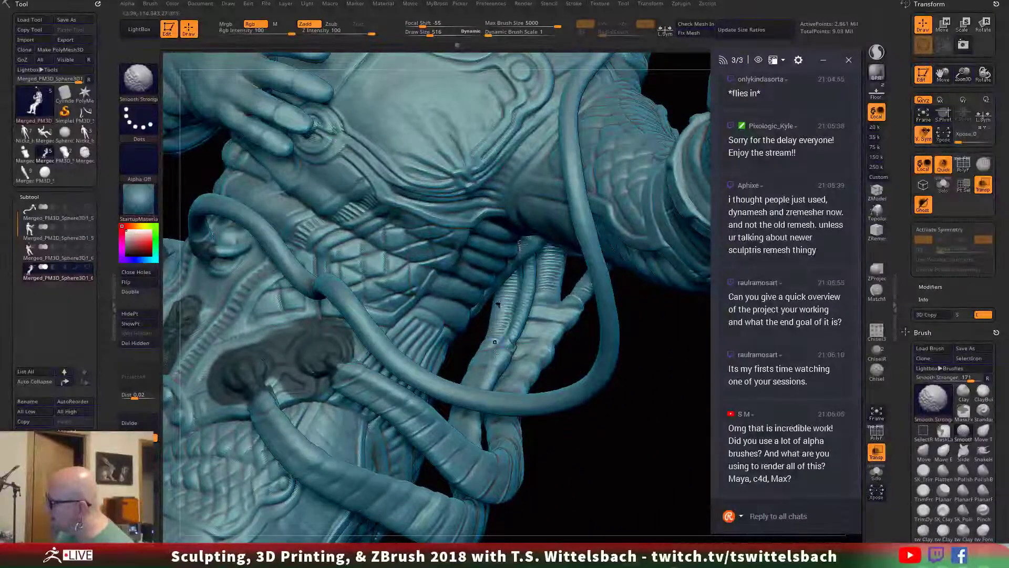
pyautogui.moveTo(586, 496)
pyautogui.mouseDown(button='right')
pyautogui.moveTo(547, 538)
pyautogui.moveTo(607, 526)
pyautogui.moveTo(595, 520)
pyautogui.moveTo(581, 426)
pyautogui.moveTo(594, 447)
pyautogui.mouseUp(button='right')
pyautogui.press('shift')
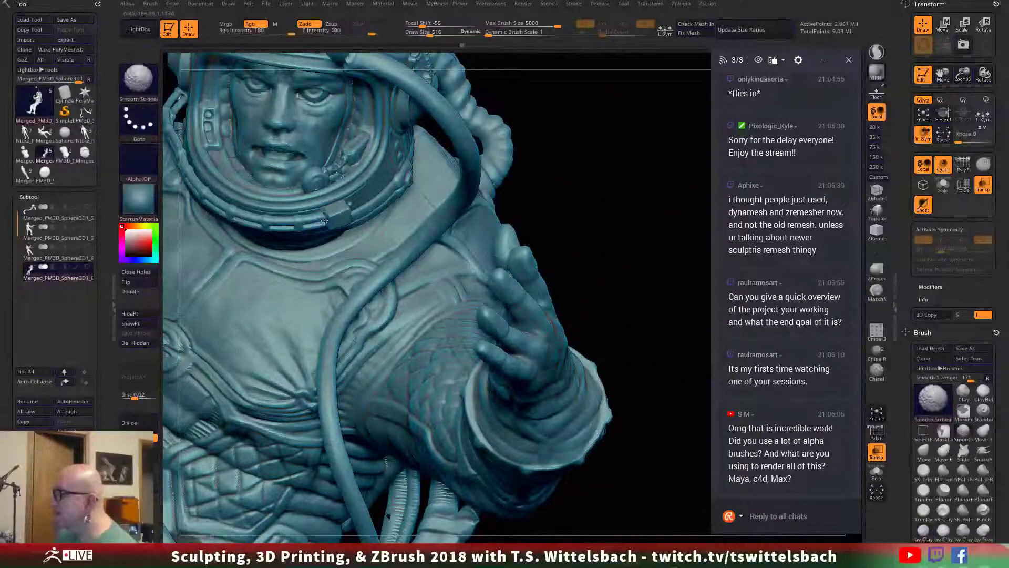
pyautogui.moveTo(317, 256); pyautogui.dragTo(691, 275, button='right')
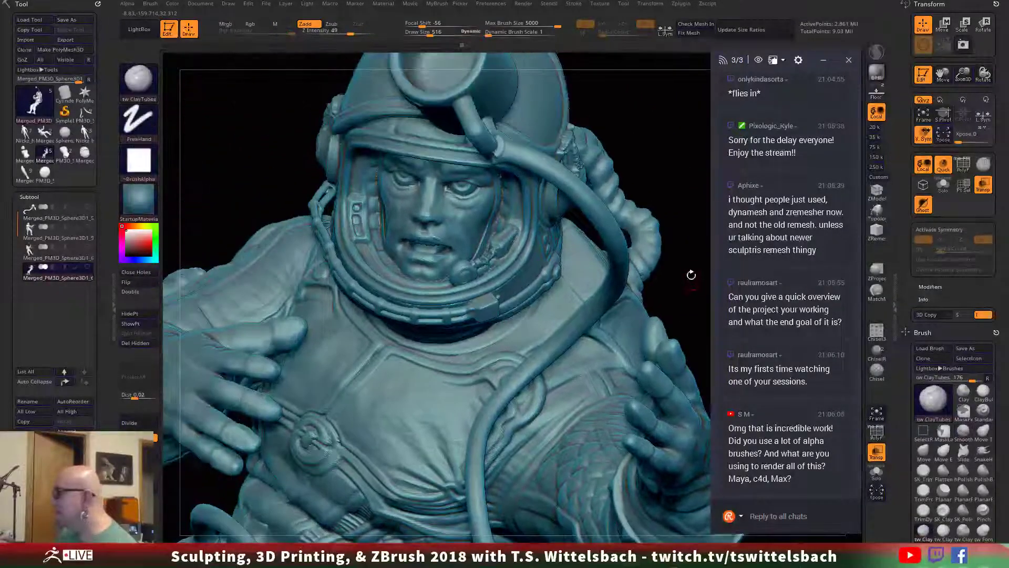
pyautogui.moveTo(655, 142); pyautogui.dragTo(607, 248, button='right')
pyautogui.press('shift')
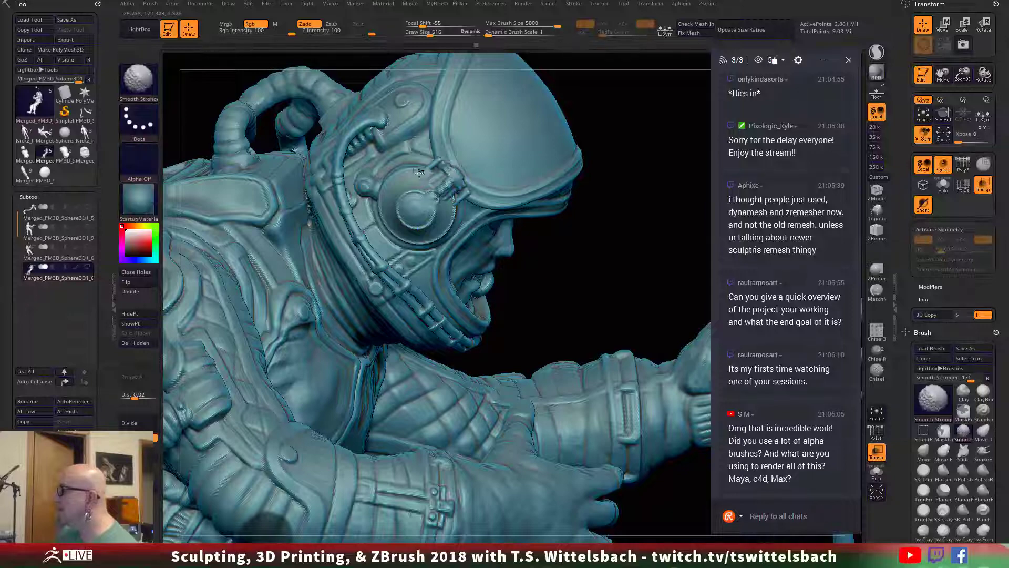
pyautogui.moveTo(606, 277)
pyautogui.mouseDown(button='right')
pyautogui.moveTo(633, 314)
pyautogui.moveTo(591, 330)
pyautogui.moveTo(662, 437)
pyautogui.moveTo(547, 443)
pyautogui.moveTo(574, 495)
pyautogui.mouseUp(button='right')
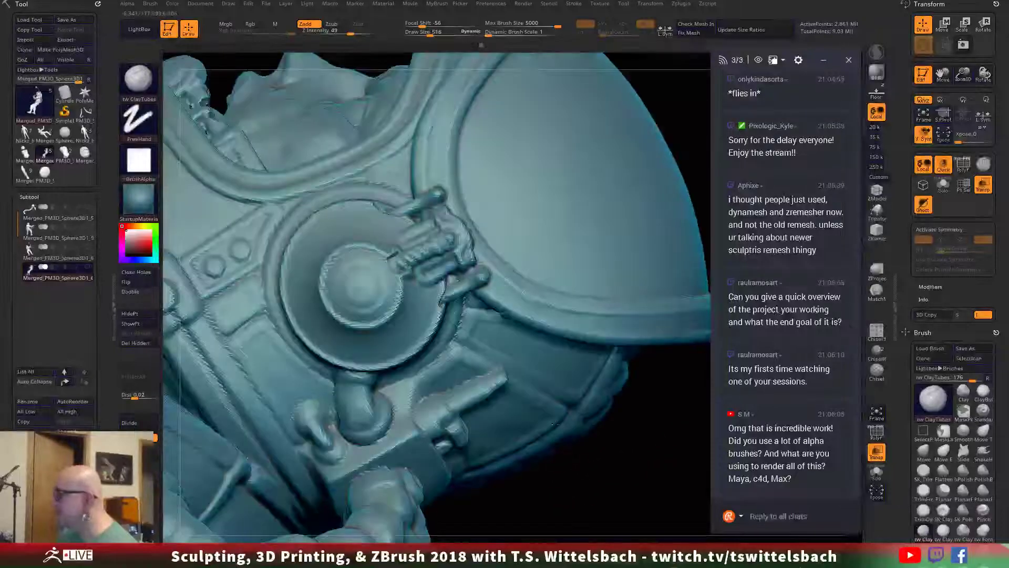
pyautogui.keyDown('alt'); pyautogui.moveTo(676, 103); pyautogui.dragTo(543, 307, button='right'); pyautogui.keyUp('alt')
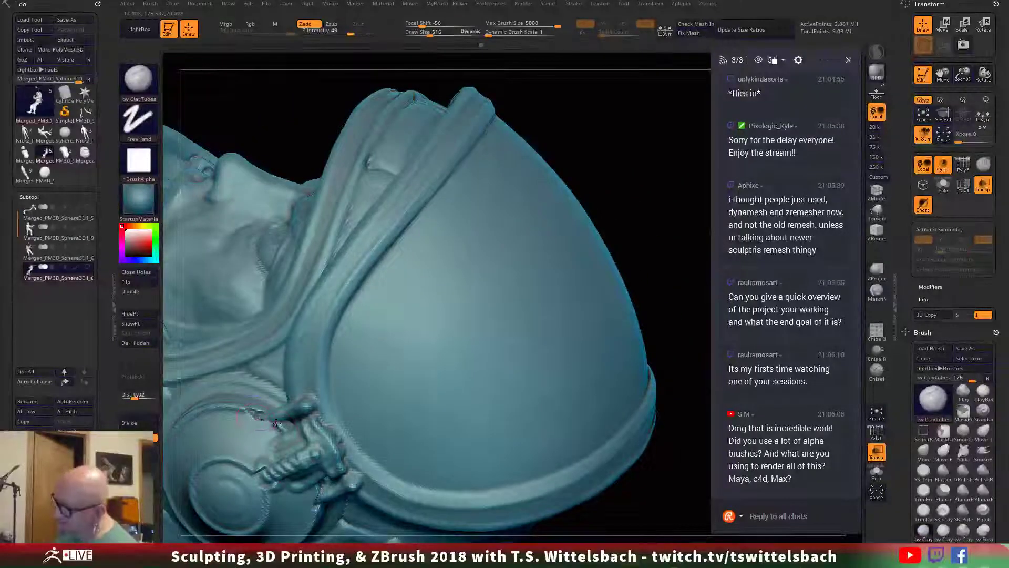
# Step: Make the helmeted upper-body subtool active and isolate the side of the helmet around the round ear piece's latch
pyautogui.keyDown('shift'); pyautogui.moveTo(279, 415); pyautogui.dragTo(289, 409); pyautogui.keyUp('shift')
pyautogui.click(60, 236)
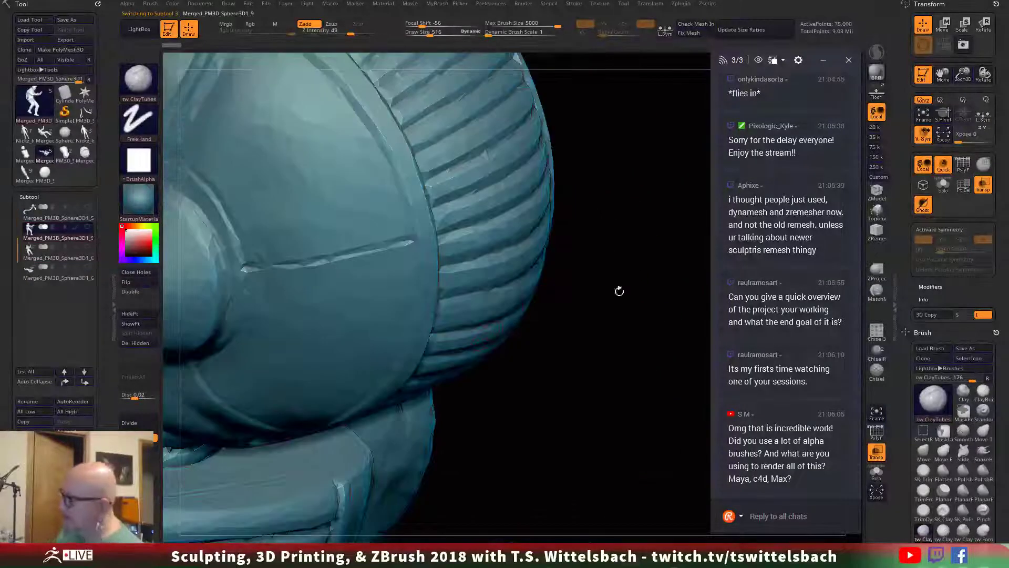
pyautogui.keyDown('alt'); pyautogui.moveTo(620, 291); pyautogui.dragTo(553, 386, button='right'); pyautogui.keyUp('alt')
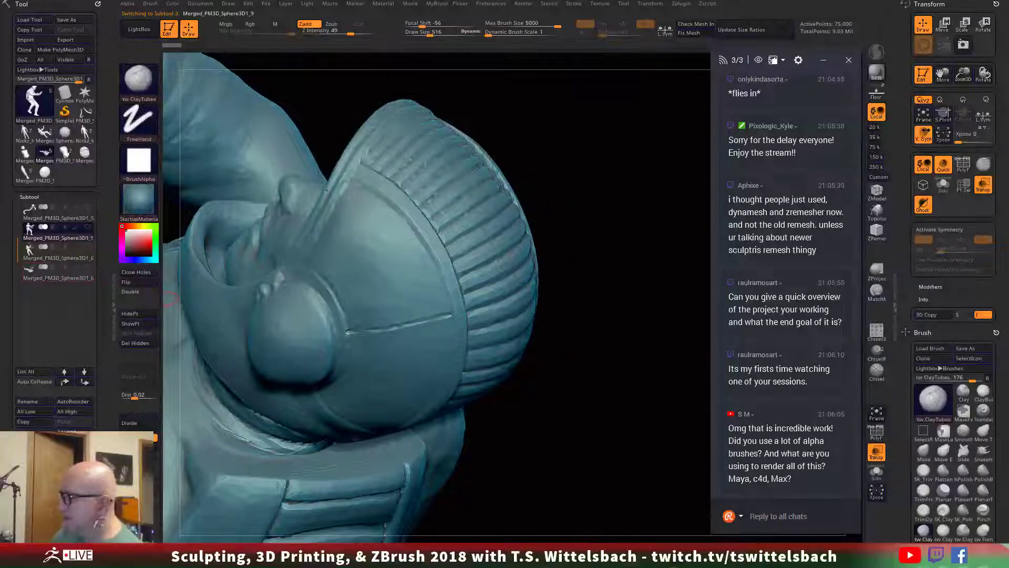
pyautogui.moveTo(276, 464); pyautogui.dragTo(525, 448, button='right')
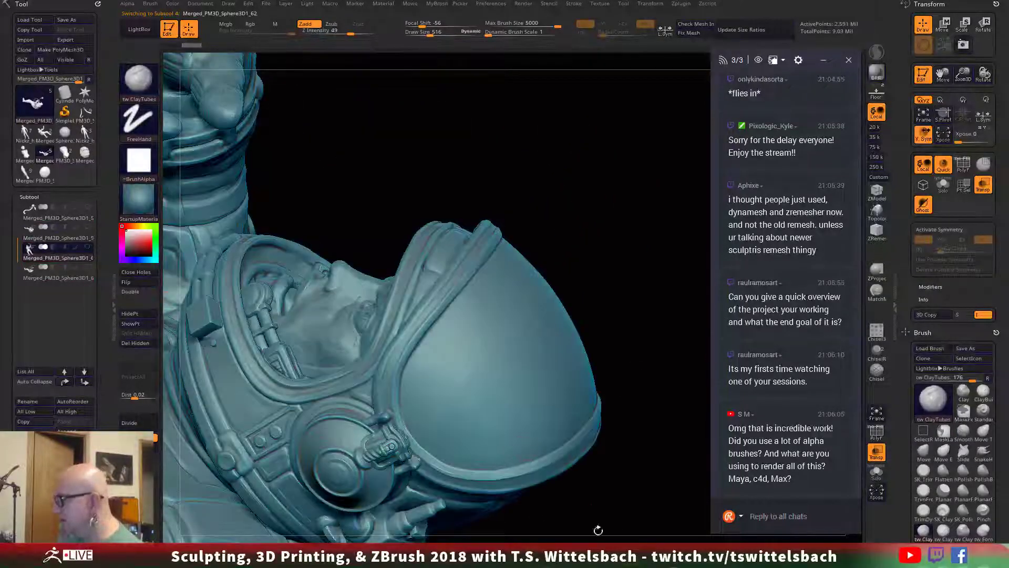
pyautogui.moveTo(598, 530); pyautogui.dragTo(604, 389, button='right')
pyautogui.keyDown('ctrl'); pyautogui.keyDown('shift'); pyautogui.moveTo(561, 509); pyautogui.dragTo(389, 223); pyautogui.keyUp('shift'); pyautogui.keyUp('ctrl')
pyautogui.moveTo(570, 491); pyautogui.dragTo(613, 363, button='right')
pyautogui.keyDown('ctrl'); pyautogui.moveTo(613, 363); pyautogui.dragTo(610, 460, button='right'); pyautogui.keyUp('ctrl')
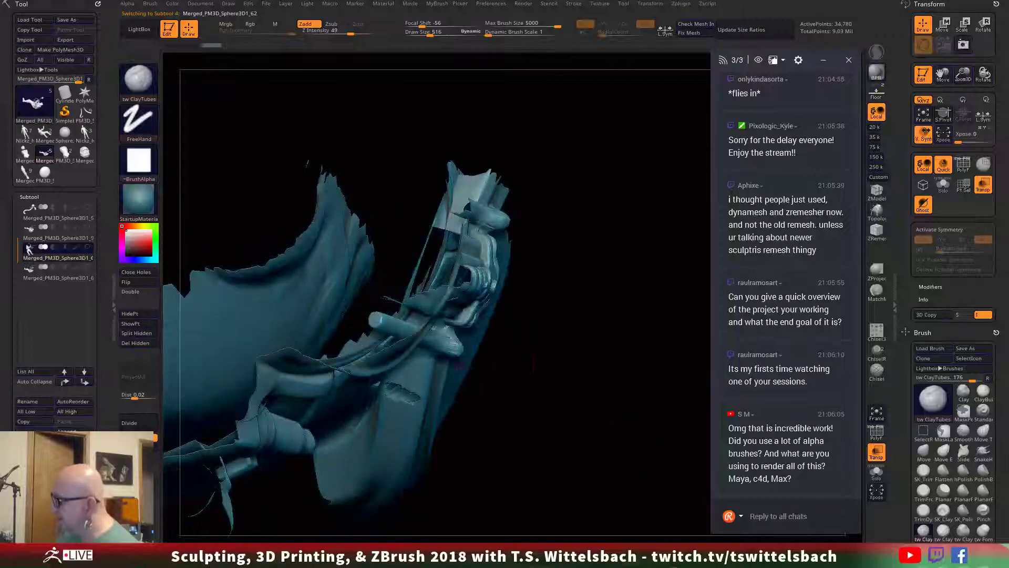
pyautogui.moveTo(457, 345); pyautogui.dragTo(460, 350, button='right')
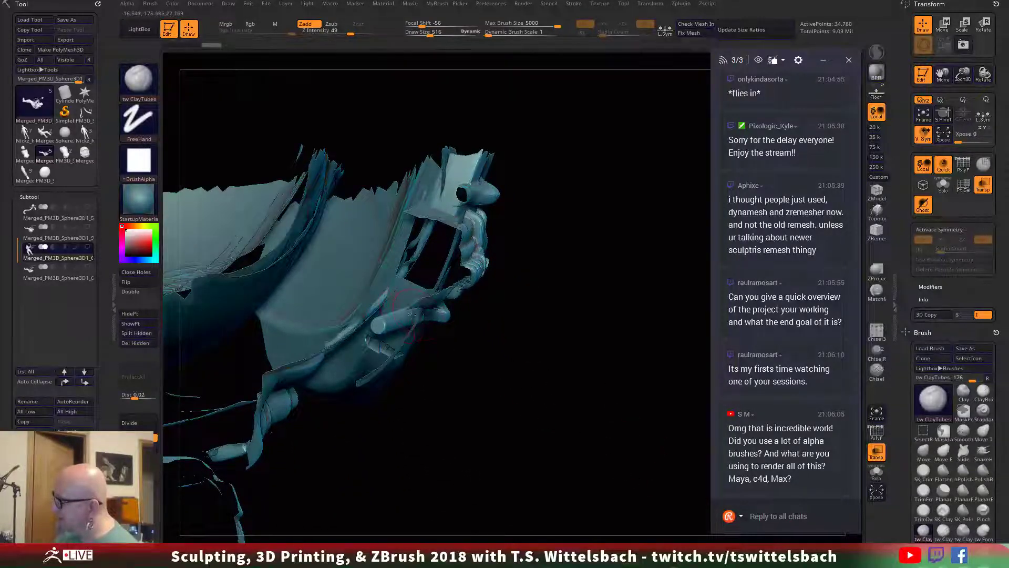
# Step: Smooth the torn, rough spot on the inner side of the isolated helmet band
pyautogui.moveTo(467, 229); pyautogui.dragTo(533, 300, button='right')
pyautogui.press('shift')
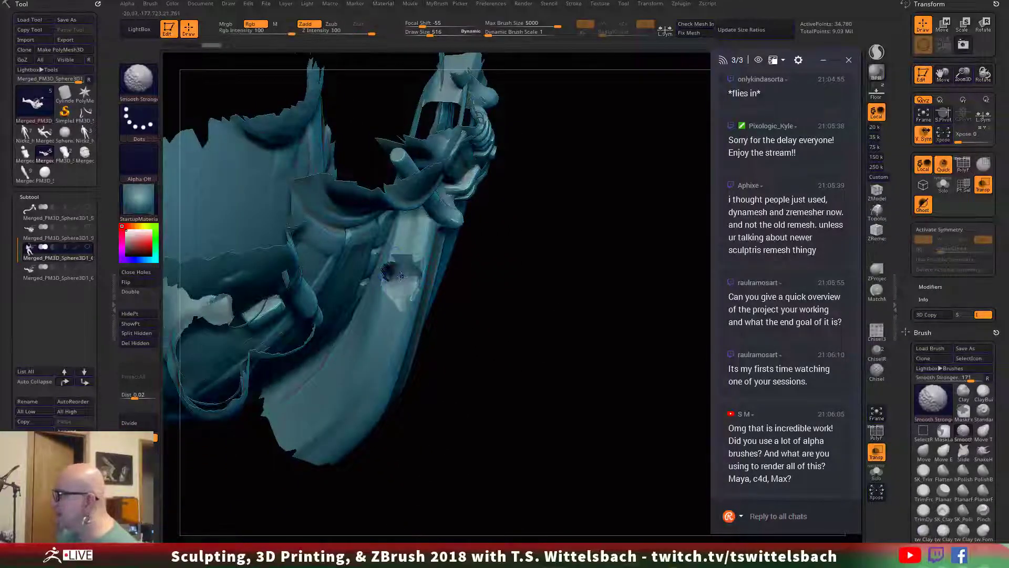
pyautogui.keyDown('shift'); pyautogui.moveTo(401, 276); pyautogui.dragTo(393, 269); pyautogui.keyUp('shift')
pyautogui.keyDown('shift'); pyautogui.moveTo(384, 278); pyautogui.dragTo(394, 313); pyautogui.keyUp('shift')
pyautogui.moveTo(421, 253); pyautogui.dragTo(363, 263, button='right')
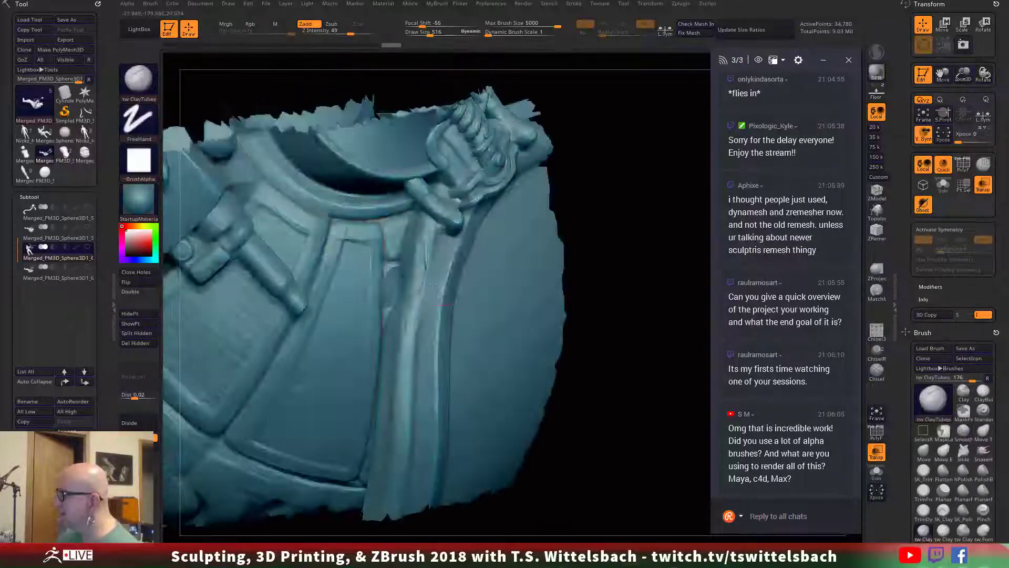
# Step: Smooth the inner helmet band beside the round panel and build it back up with tw ClayTubes strokes
pyautogui.moveTo(431, 244)
pyautogui.keyDown('shift'); pyautogui.mouseDown()
pyautogui.moveTo(409, 339)
pyautogui.moveTo(411, 264)
pyautogui.mouseUp(); pyautogui.keyUp('shift')
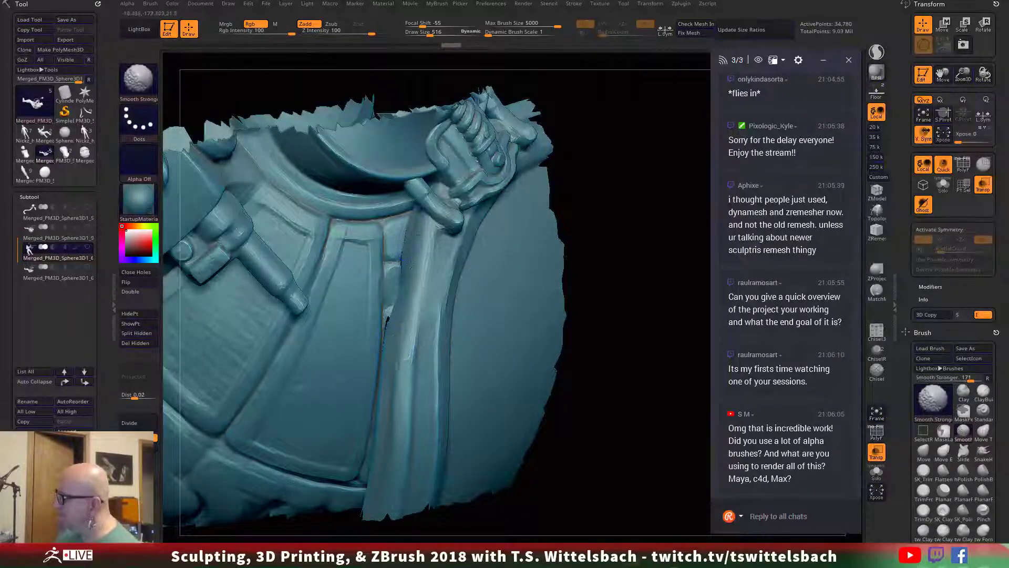
pyautogui.hotkey('ctrl', 'shift', 'z')
pyautogui.hotkey('ctrl', 'shift', 'z')
pyautogui.hotkey('ctrl', 'shift', 'z')
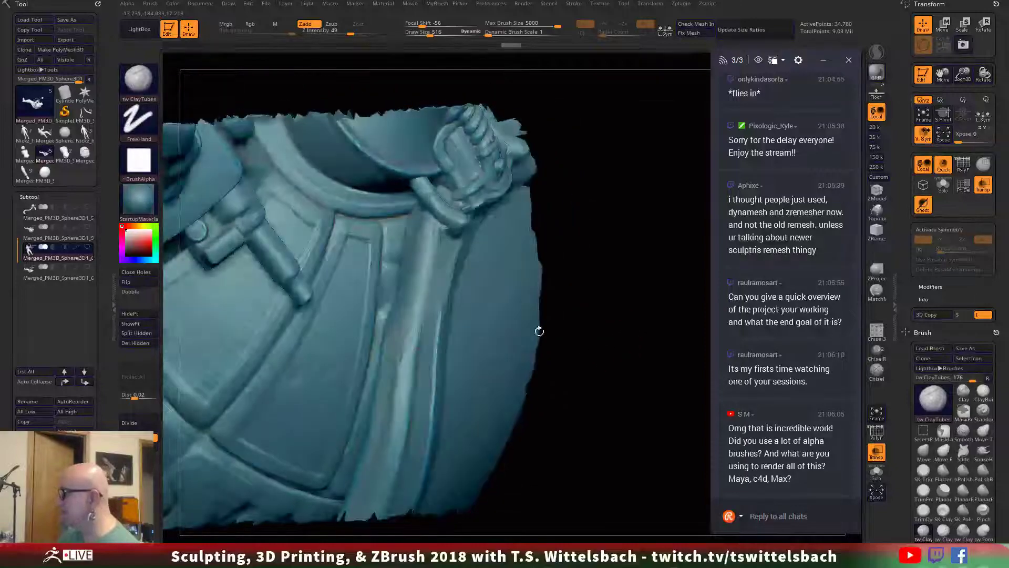
pyautogui.hotkey('ctrl', 'shift', 'z')
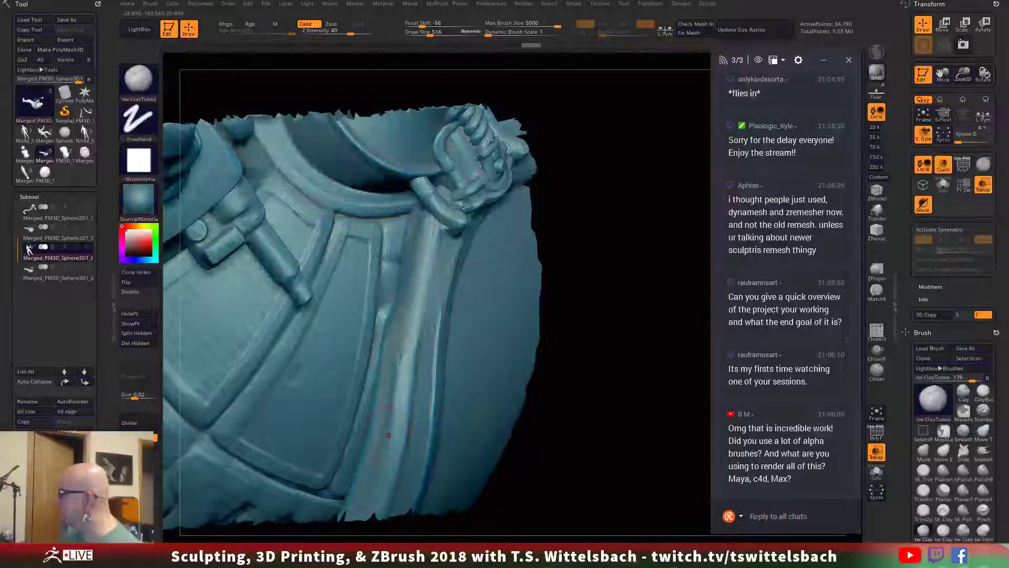
# Step: Fill and even out the helmet band along its length up to the latch using the tw ClayTubes brush
pyautogui.click(924, 531)
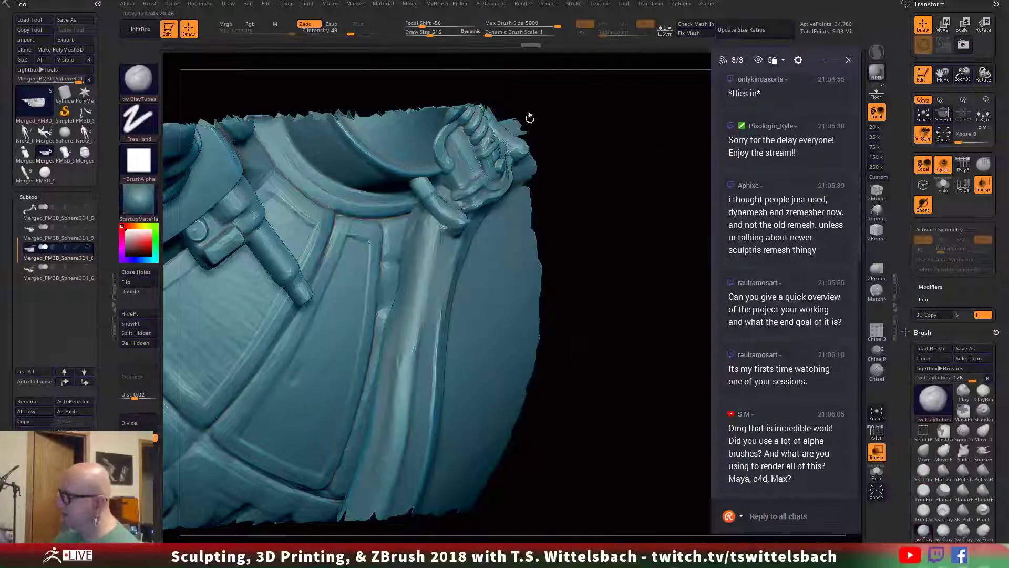
pyautogui.moveTo(437, 236)
pyautogui.mouseDown()
pyautogui.moveTo(404, 297)
pyautogui.moveTo(403, 378)
pyautogui.mouseUp()
pyautogui.moveTo(407, 287); pyautogui.dragTo(389, 392)
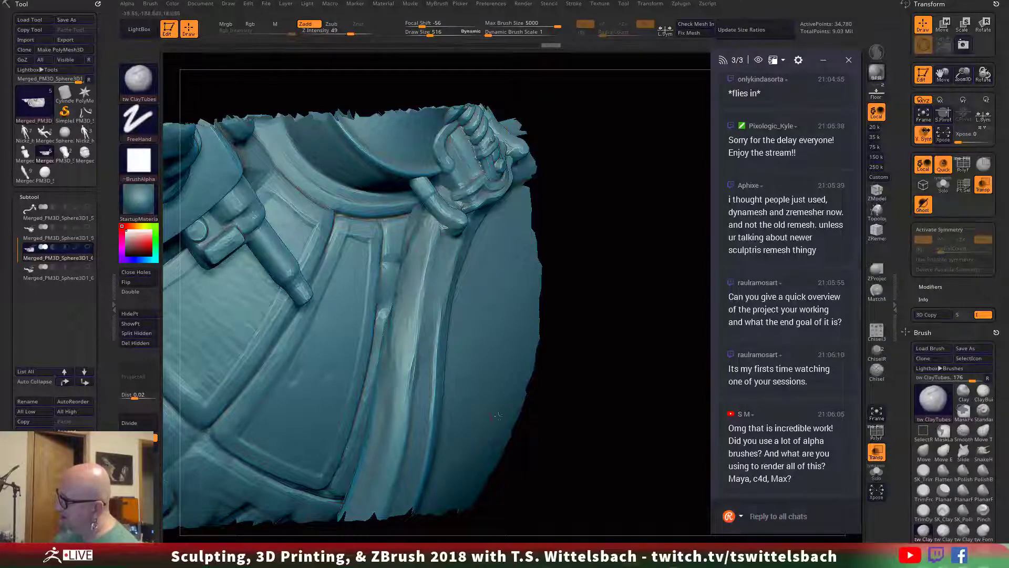
pyautogui.moveTo(546, 415); pyautogui.dragTo(473, 295)
pyautogui.moveTo(455, 256); pyautogui.dragTo(375, 289)
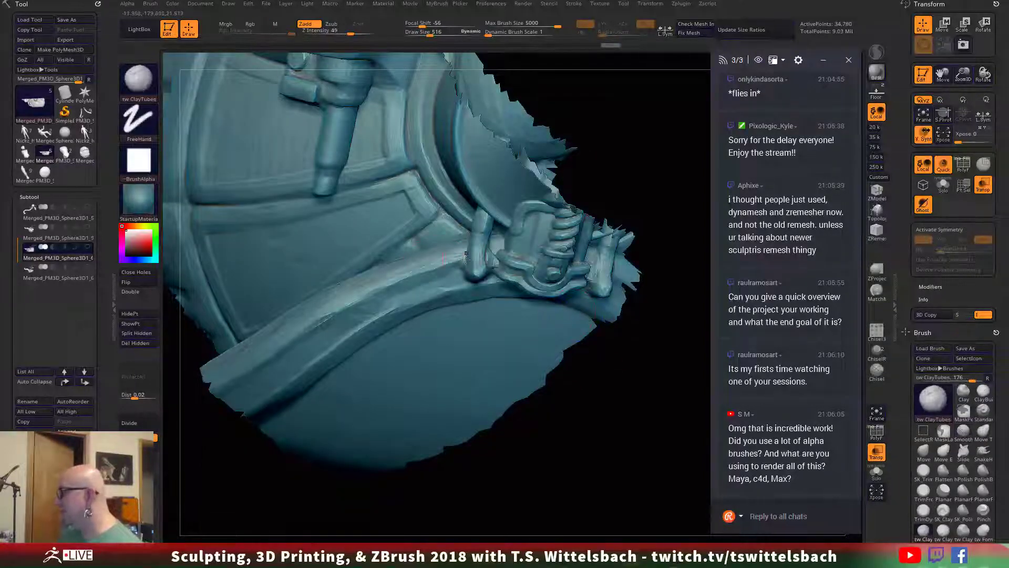
pyautogui.hotkey('ctrl', 'shift', 'z')
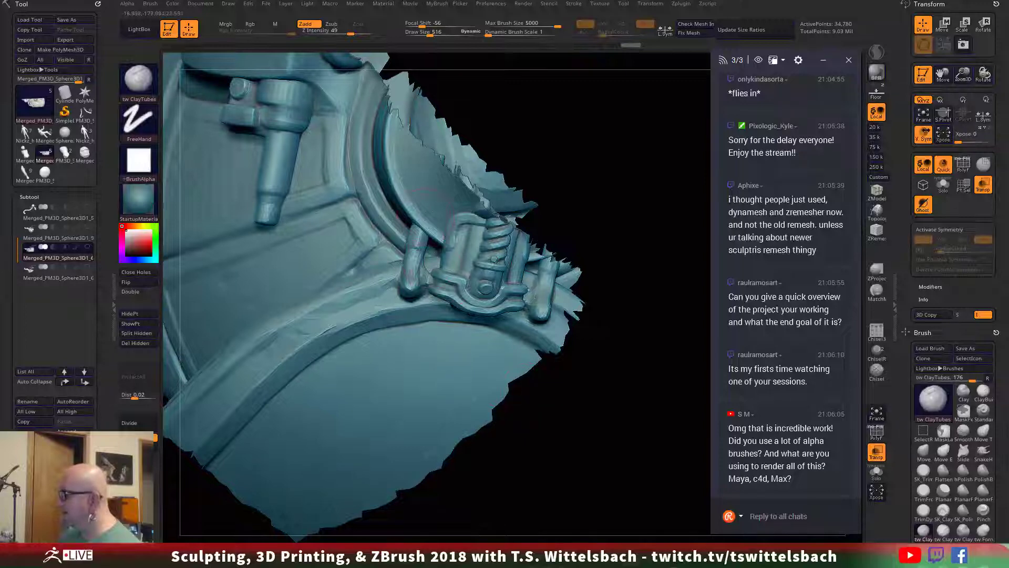
# Step: Examine the isolated helmet part from several sides, then activate the bottom full-figure subtool and inspect its latch, round ear piece and body
pyautogui.moveTo(425, 219); pyautogui.dragTo(310, 260, button='right')
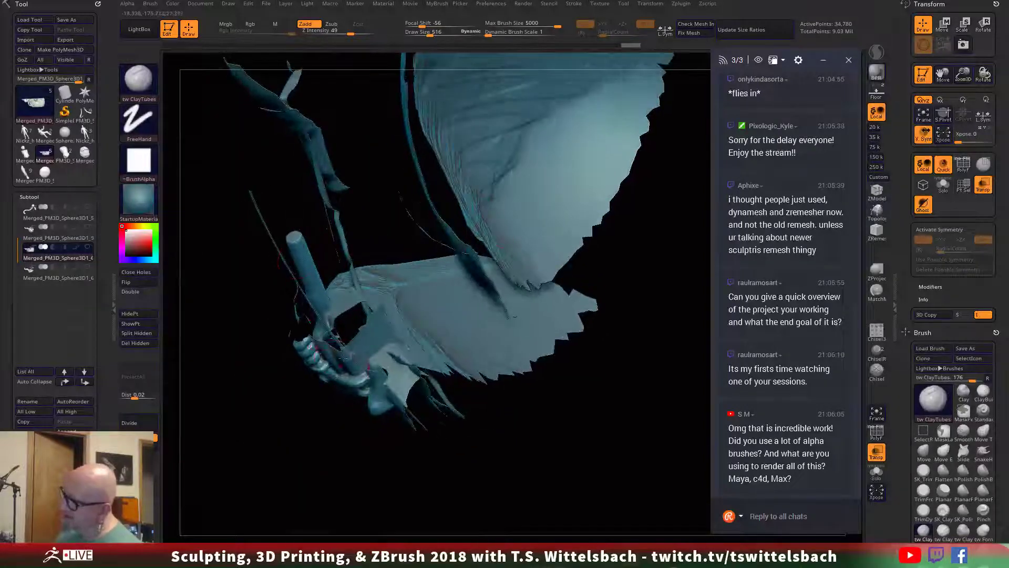
pyautogui.moveTo(329, 477); pyautogui.dragTo(474, 452)
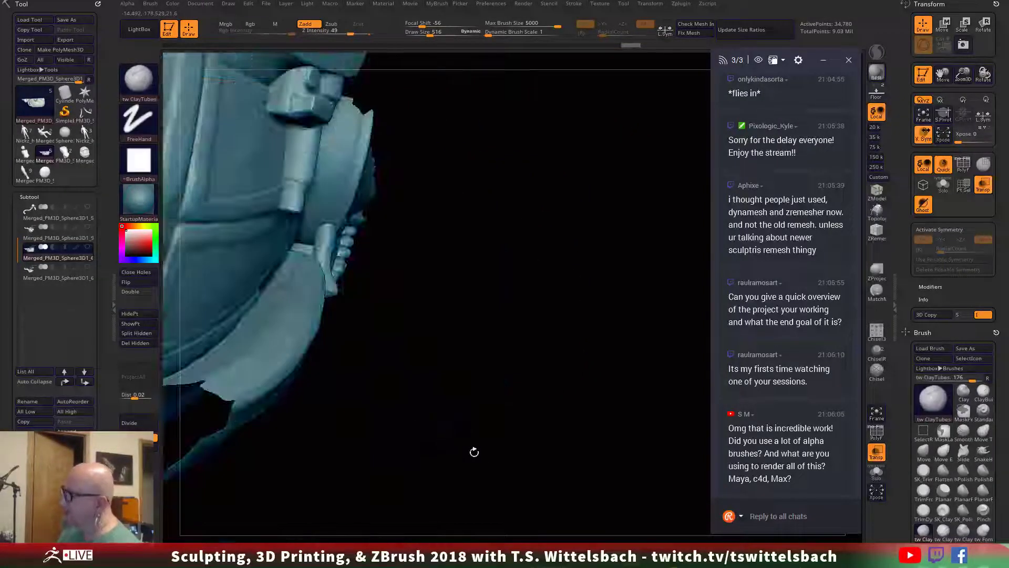
pyautogui.moveTo(474, 452); pyautogui.dragTo(393, 250, button='right')
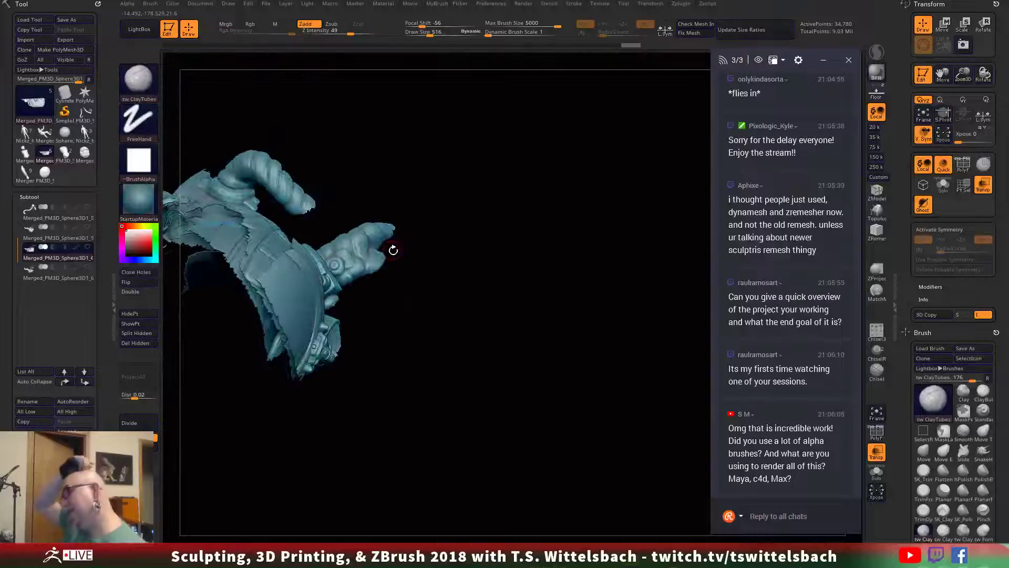
pyautogui.click(59, 280)
pyautogui.moveTo(633, 356)
pyautogui.mouseDown(button='right')
pyautogui.moveTo(606, 360)
pyautogui.moveTo(604, 212)
pyautogui.moveTo(658, 317)
pyautogui.mouseUp(button='right')
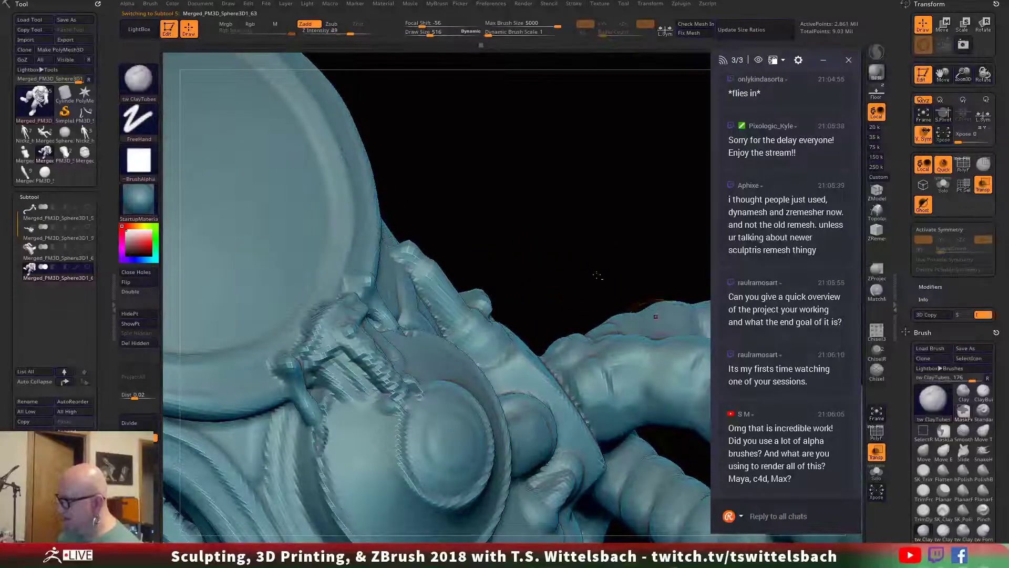
pyautogui.moveTo(594, 275)
pyautogui.keyDown('alt'); pyautogui.mouseDown(button='right')
pyautogui.moveTo(612, 205)
pyautogui.moveTo(618, 220)
pyautogui.moveTo(603, 82)
pyautogui.mouseUp(button='right'); pyautogui.keyUp('alt')
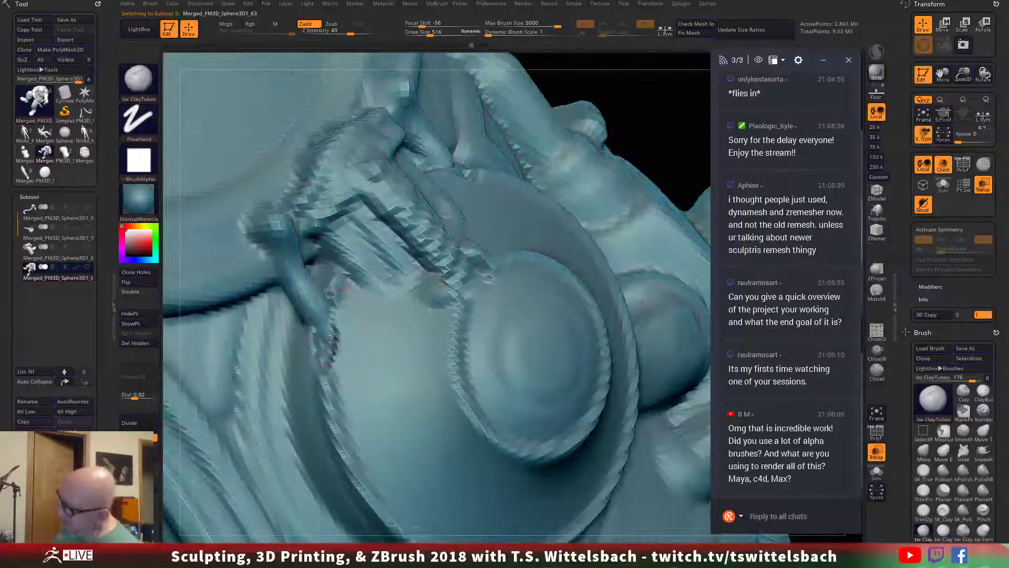
pyautogui.moveTo(313, 342); pyautogui.dragTo(430, 192, button='right')
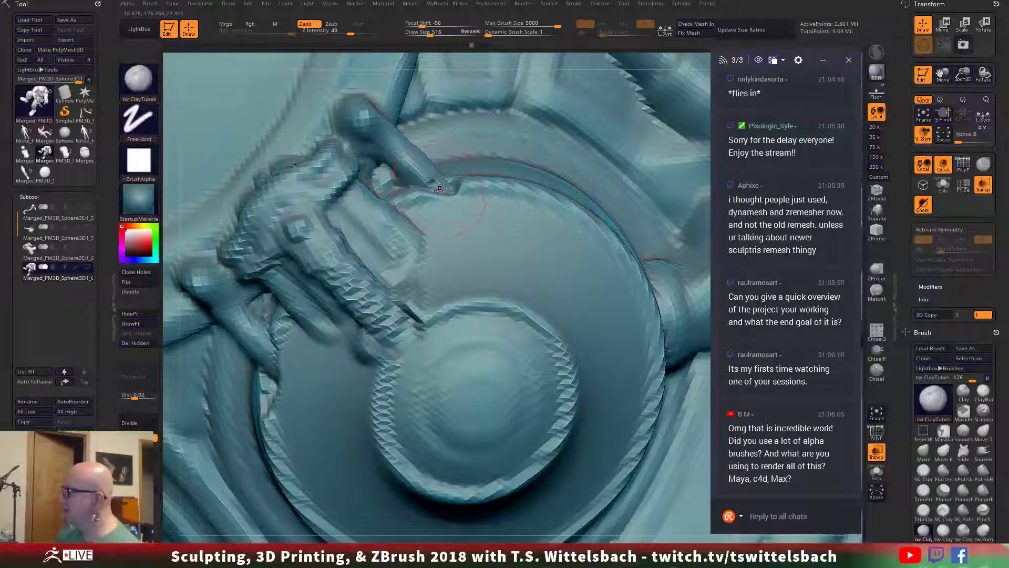
pyautogui.keyDown('ctrl'); pyautogui.moveTo(486, 143); pyautogui.dragTo(228, 214, button='right'); pyautogui.keyUp('ctrl')
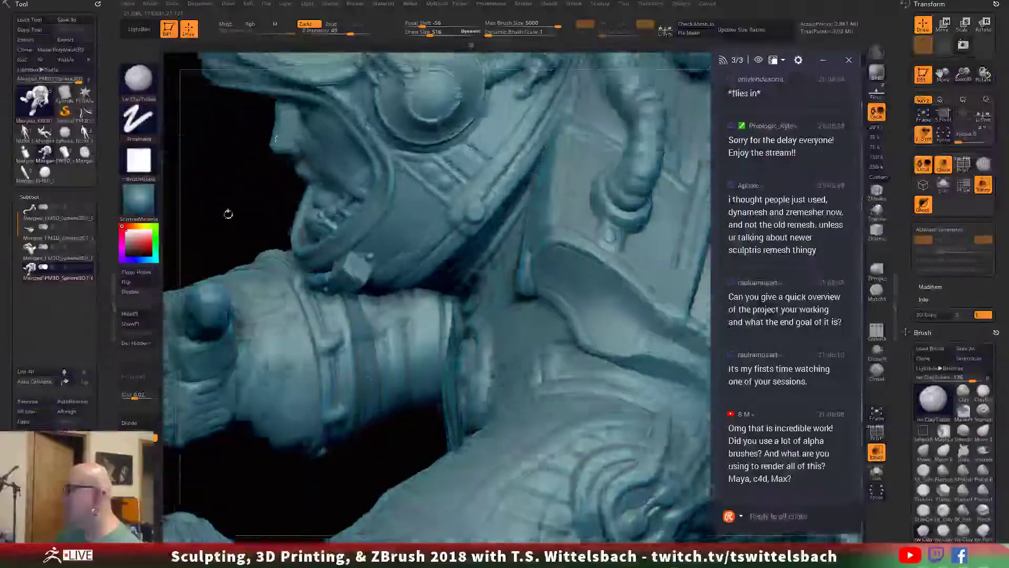
pyautogui.moveTo(389, 439)
pyautogui.keyDown('alt'); pyautogui.mouseDown(button='right')
pyautogui.moveTo(374, 409)
pyautogui.moveTo(495, 448)
pyautogui.moveTo(515, 423)
pyautogui.moveTo(302, 340)
pyautogui.mouseUp(button='right'); pyautogui.keyUp('alt')
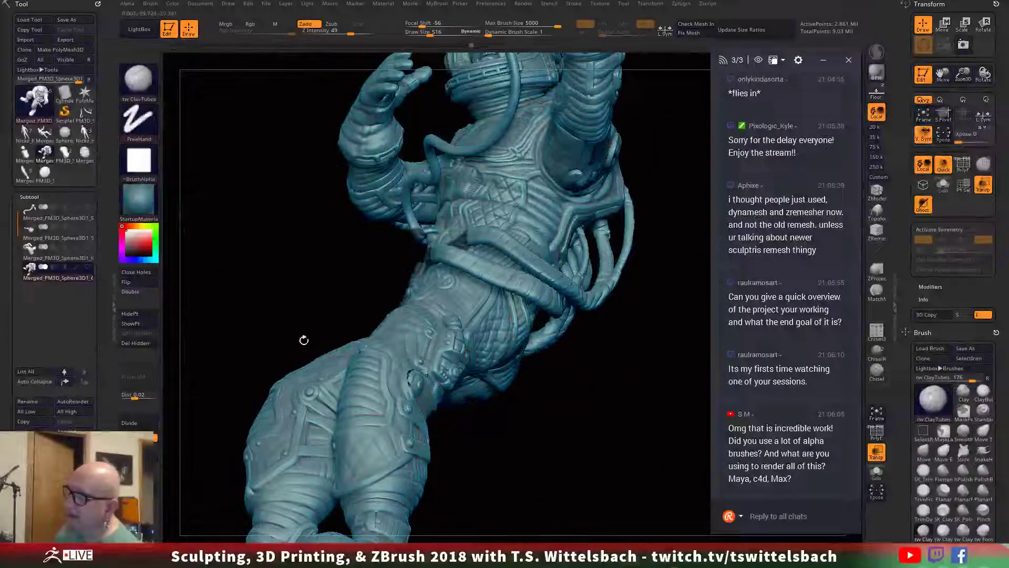
# Step: Make the second subtool, the figure in laced boots, active and delete it
pyautogui.click(67, 238)
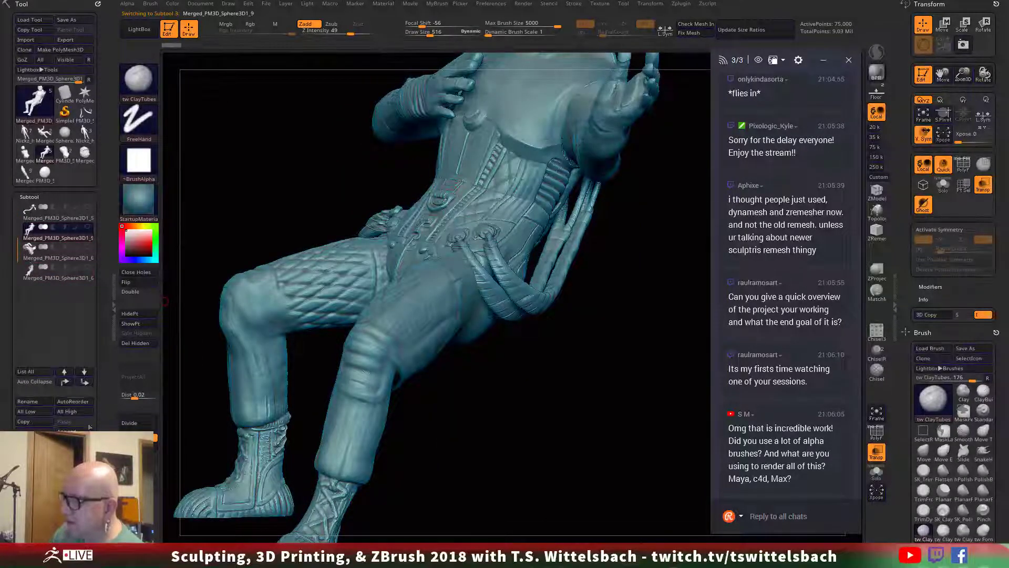
pyautogui.keyDown('alt'); pyautogui.moveTo(250, 171); pyautogui.dragTo(463, 368); pyautogui.keyUp('alt')
pyautogui.keyDown('alt'); pyautogui.moveTo(337, 368); pyautogui.dragTo(260, 172); pyautogui.keyUp('alt')
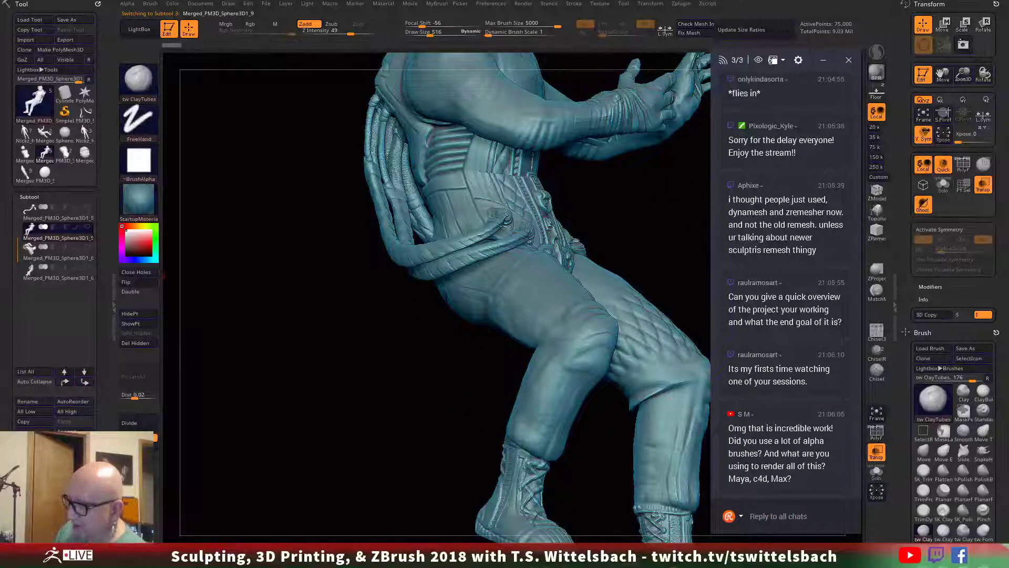
pyautogui.click(32, 457)
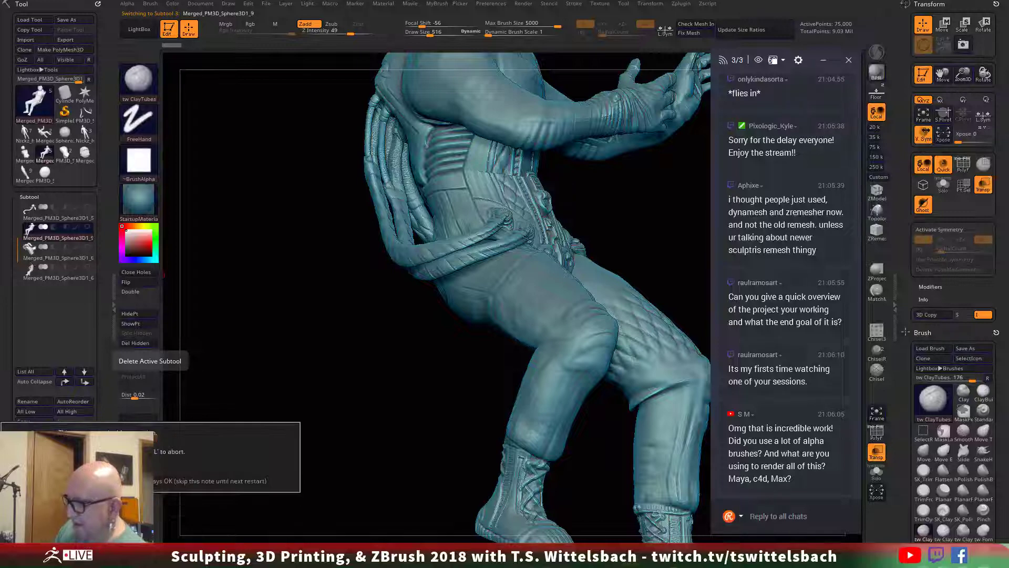
pyautogui.click(105, 452)
# Step: Reveal all hidden geometry of the helmeted astronaut subtool so the helmet and body show complete
pyautogui.moveTo(379, 362); pyautogui.dragTo(402, 442)
pyautogui.keyDown('ctrl'); pyautogui.keyDown('shift'); pyautogui.moveTo(522, 364); pyautogui.dragTo(490, 416); pyautogui.keyUp('shift'); pyautogui.keyUp('ctrl')
pyautogui.keyDown('ctrl'); pyautogui.keyDown('shift'); pyautogui.click(491, 460); pyautogui.keyUp('shift'); pyautogui.keyUp('ctrl')
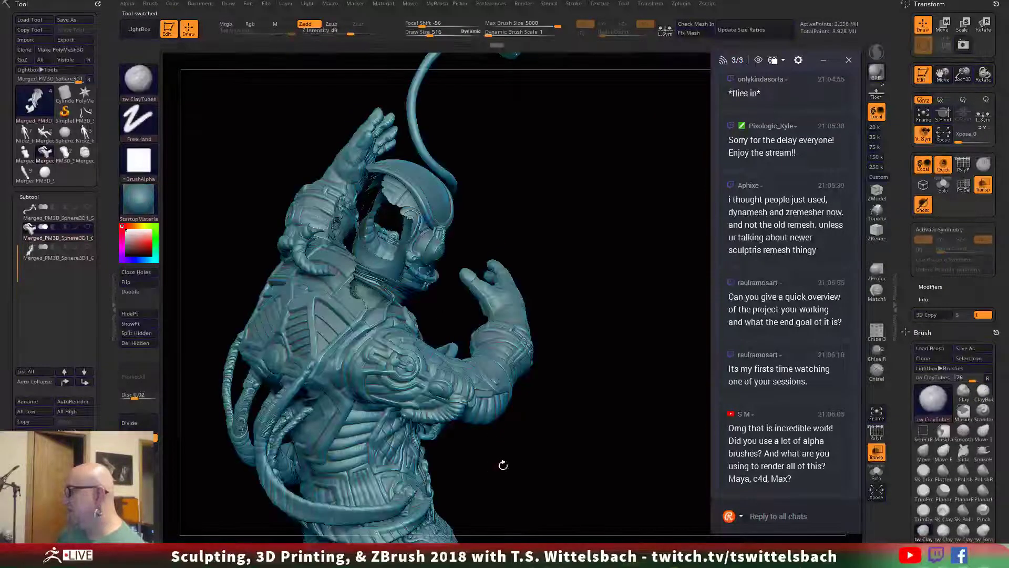
pyautogui.keyDown('ctrl'); pyautogui.keyDown('shift'); pyautogui.moveTo(539, 478); pyautogui.dragTo(528, 506); pyautogui.keyUp('shift'); pyautogui.keyUp('ctrl')
pyautogui.keyDown('ctrl'); pyautogui.keyDown('shift'); pyautogui.click(532, 500); pyautogui.keyUp('shift'); pyautogui.keyUp('ctrl')
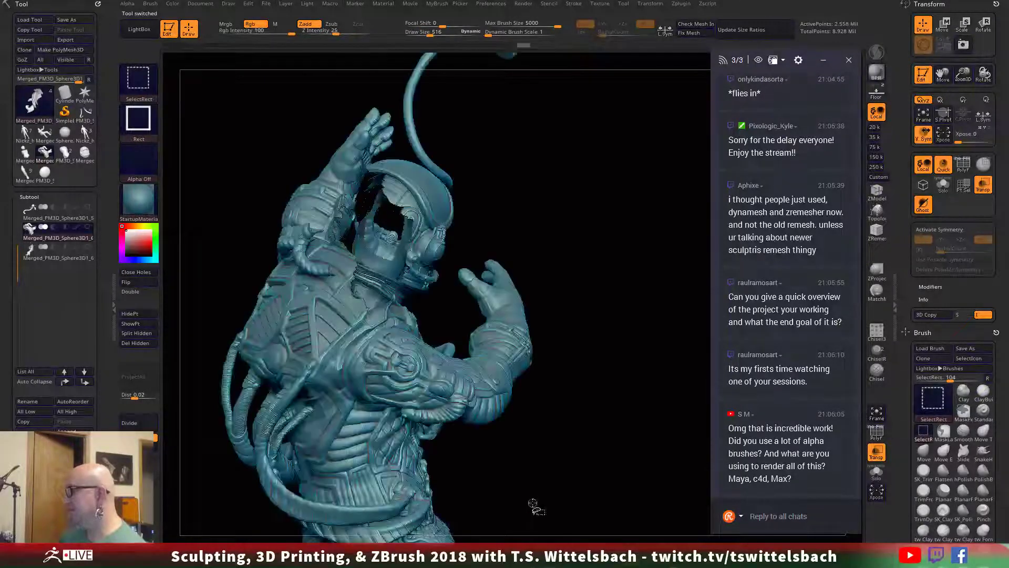
pyautogui.keyDown('ctrl'); pyautogui.keyDown('shift'); pyautogui.click(574, 475); pyautogui.keyUp('shift'); pyautogui.keyUp('ctrl')
# Step: Examine the complete floating astronaut from several angles, briefly displaying its polygon wireframe
pyautogui.moveTo(573, 478)
pyautogui.mouseDown()
pyautogui.moveTo(468, 466)
pyautogui.moveTo(582, 409)
pyautogui.moveTo(555, 195)
pyautogui.mouseUp()
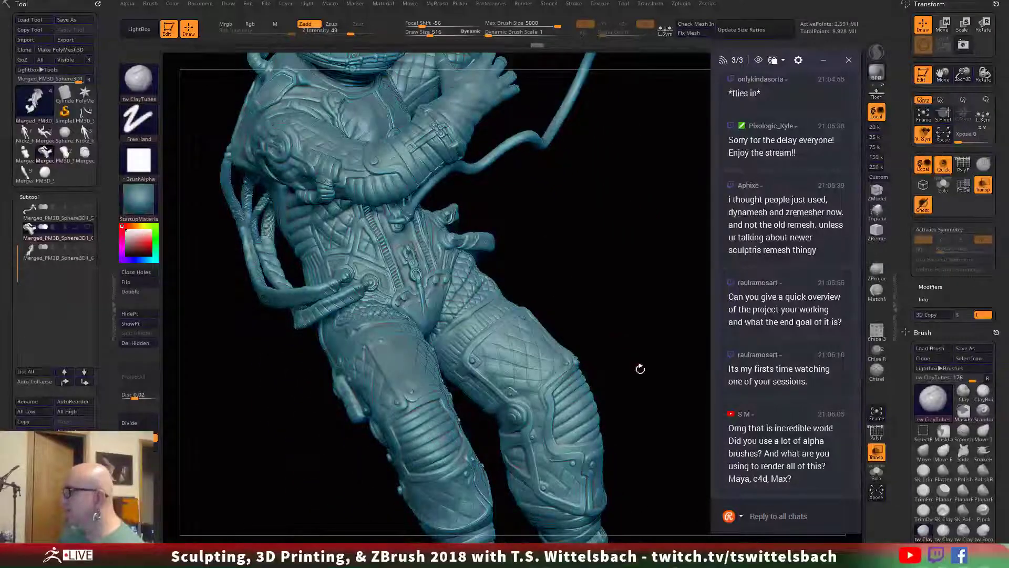
pyautogui.moveTo(639, 371); pyautogui.dragTo(599, 396)
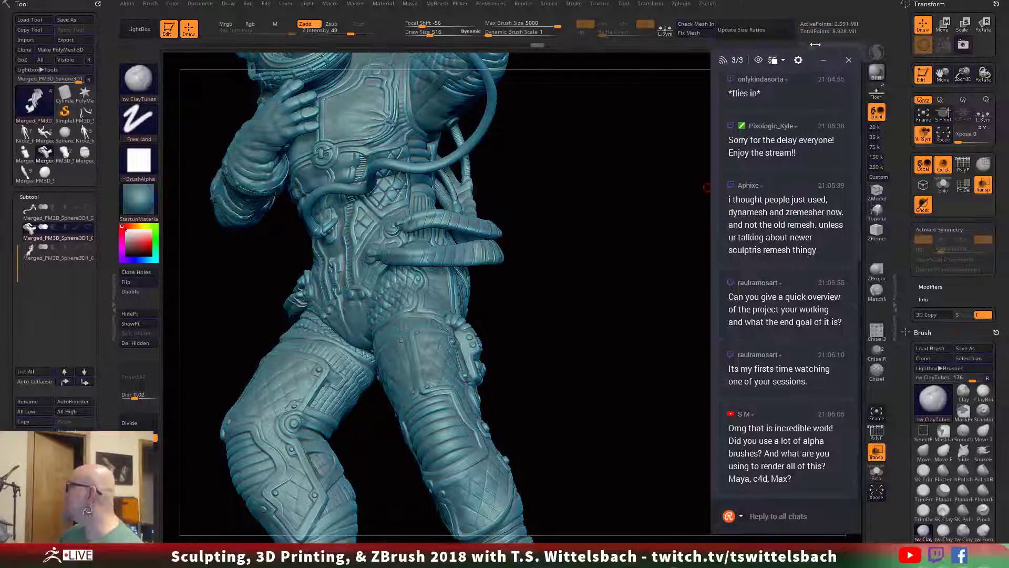
pyautogui.moveTo(678, 73); pyautogui.dragTo(646, 337)
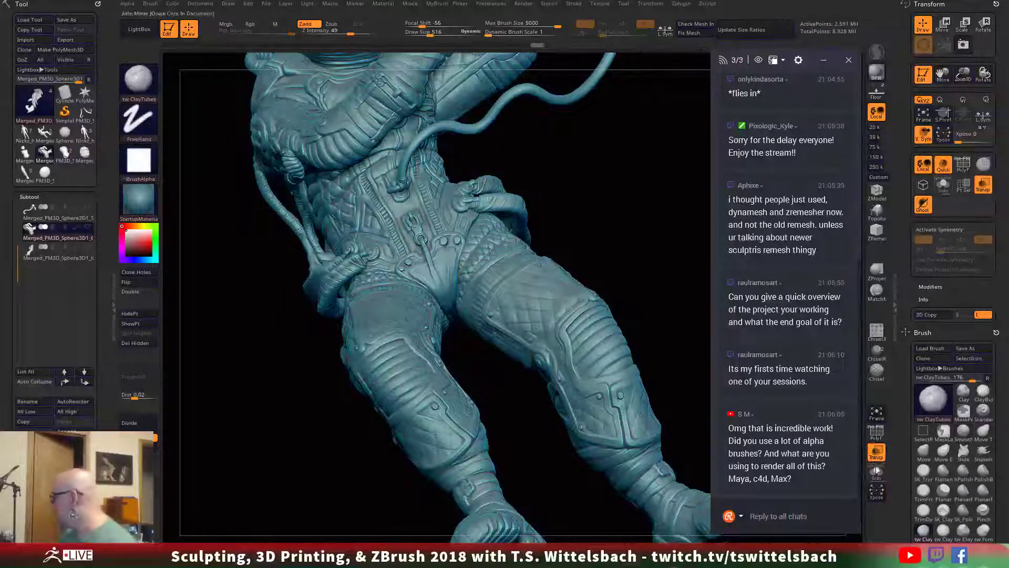
pyautogui.click(877, 433)
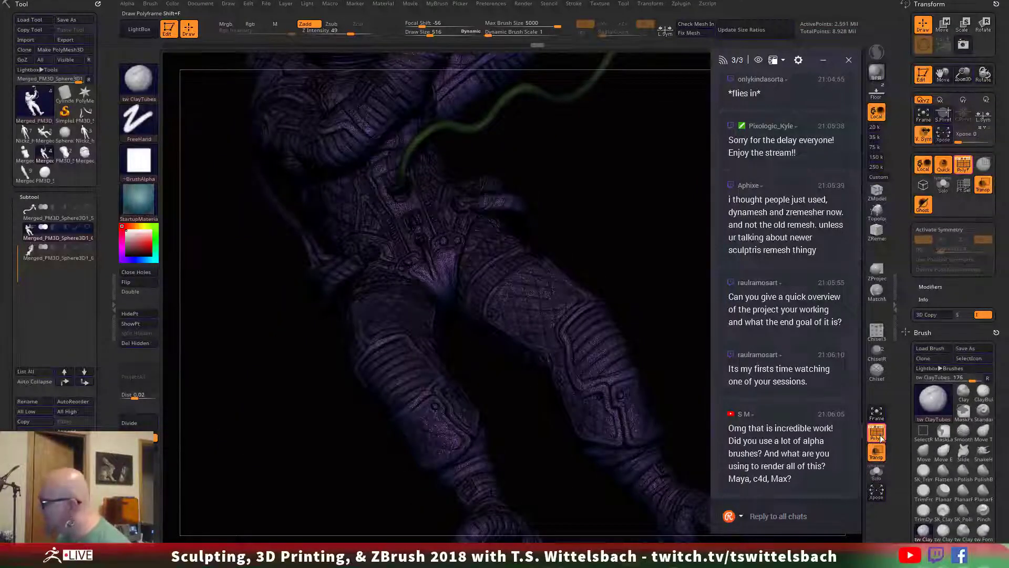
pyautogui.click(880, 435)
pyautogui.moveTo(644, 261); pyautogui.dragTo(556, 365)
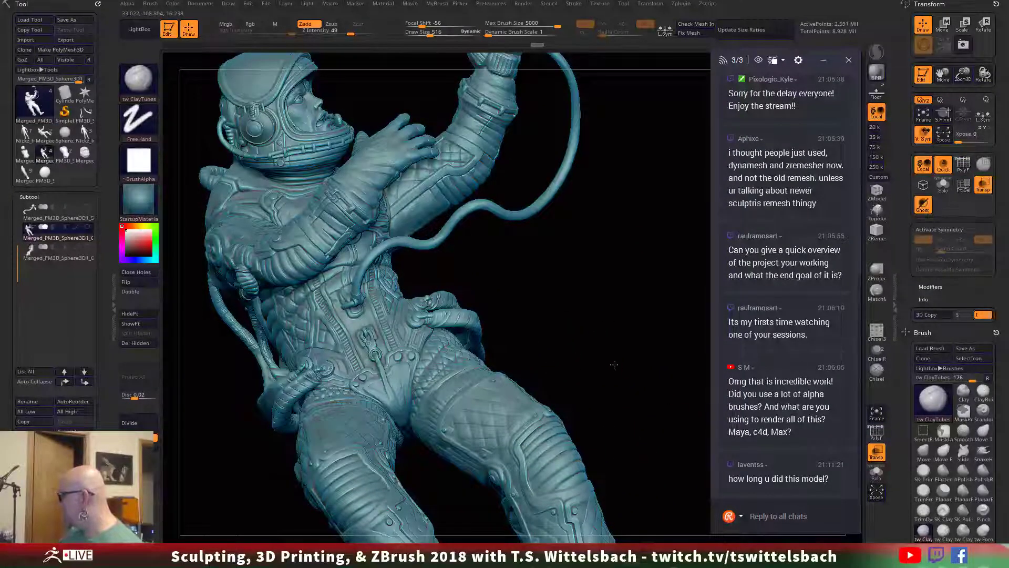
pyautogui.keyDown('alt'); pyautogui.moveTo(614, 364); pyautogui.dragTo(586, 281); pyautogui.keyUp('alt')
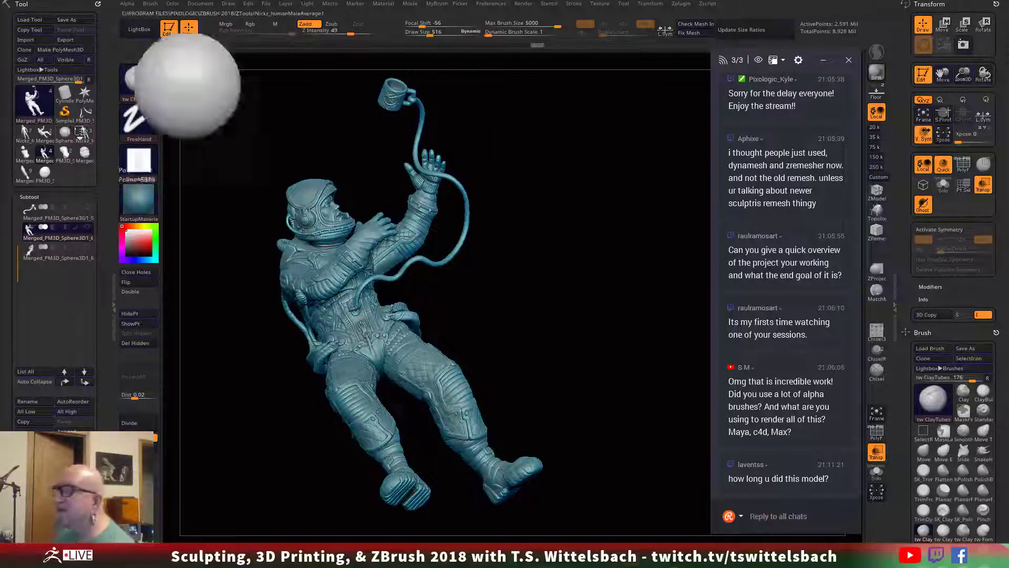
# Step: Open the male base figure tool, then the separate helmet and torso tool, and view the torso from the side
pyautogui.moveTo(33, 152)
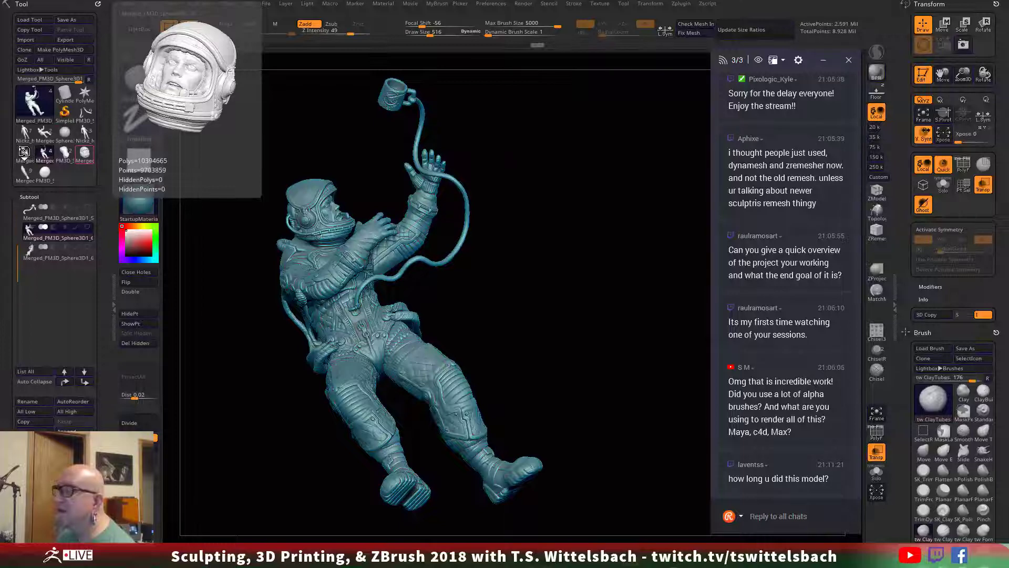
pyautogui.click(25, 133)
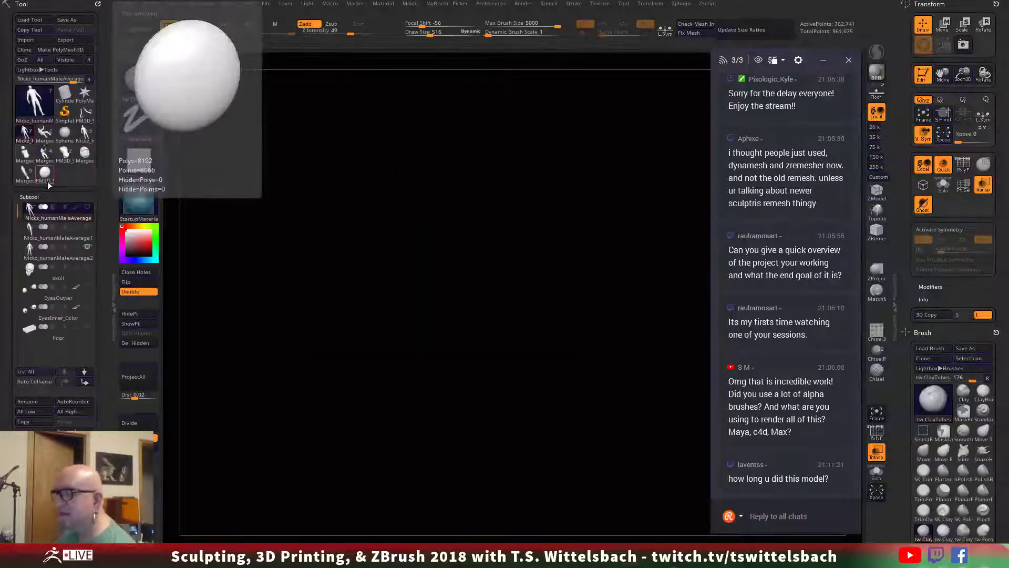
pyautogui.click(25, 154)
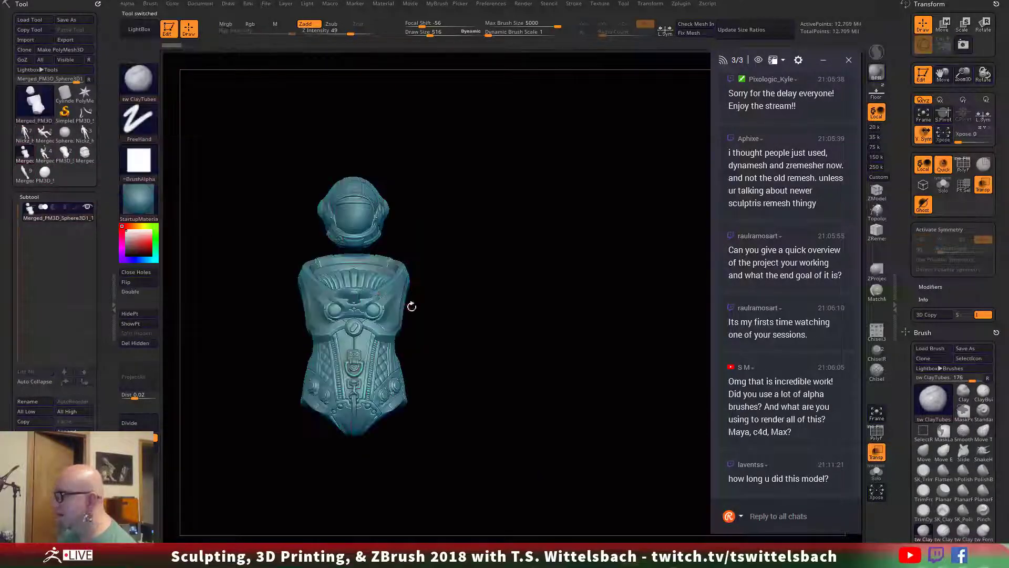
pyautogui.moveTo(484, 317); pyautogui.dragTo(347, 315)
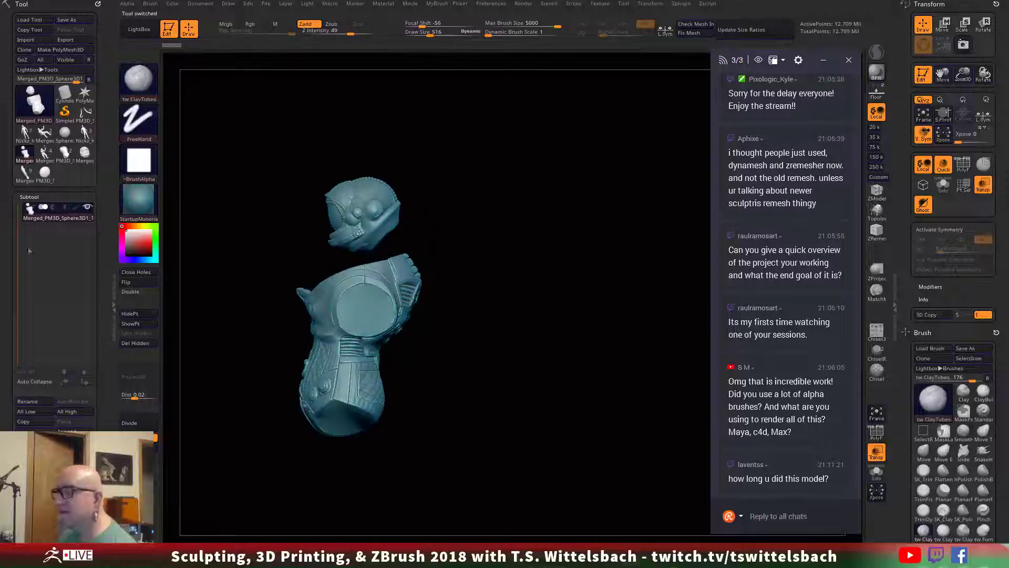
# Step: Switch to the standing astronaut tool with separate limb subtools and frame the whole figure from the front
pyautogui.moveTo(64, 153)
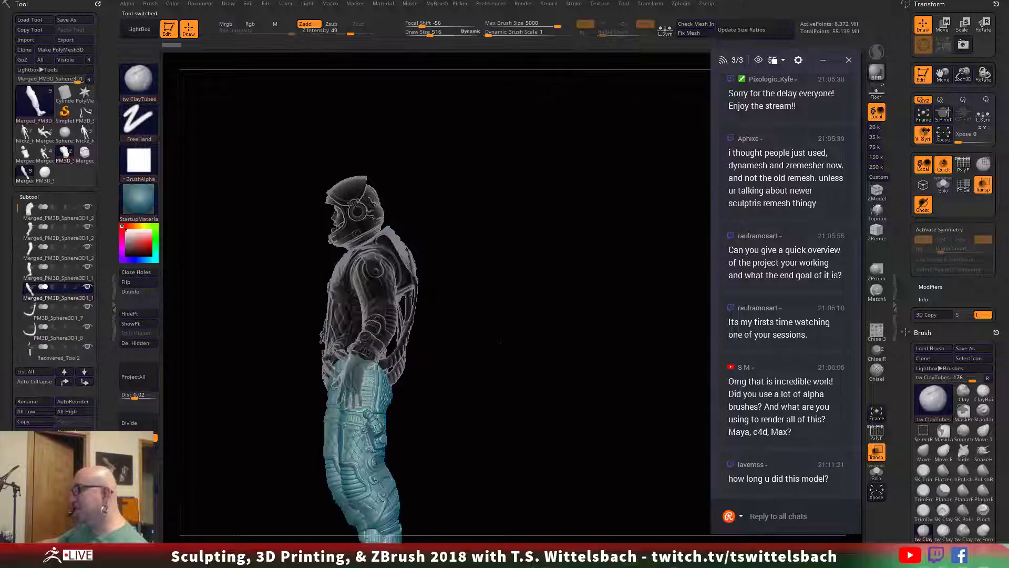
pyautogui.moveTo(523, 374)
pyautogui.mouseDown()
pyautogui.moveTo(502, 397)
pyautogui.moveTo(606, 295)
pyautogui.moveTo(570, 323)
pyautogui.mouseUp()
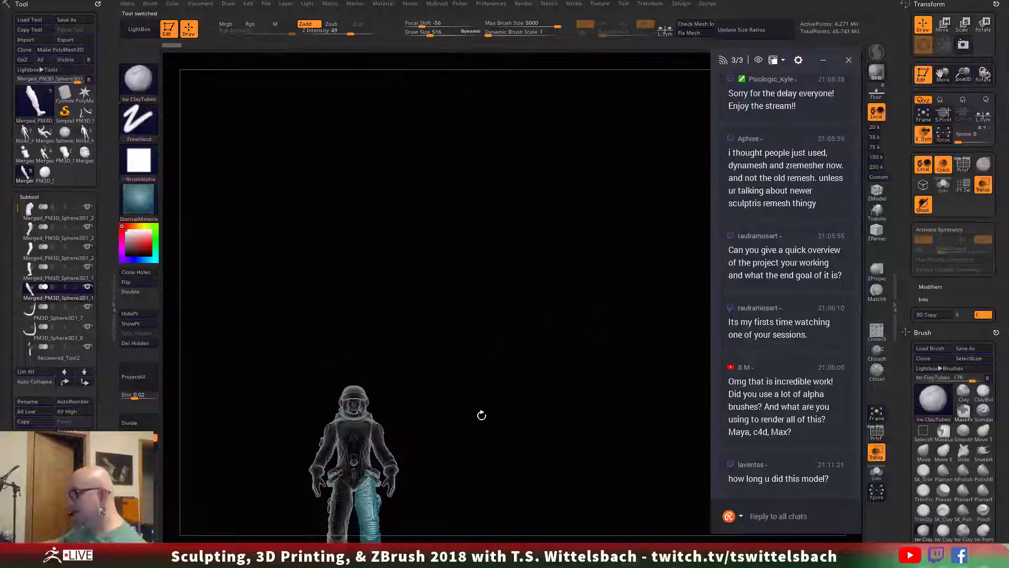
pyautogui.click(876, 413)
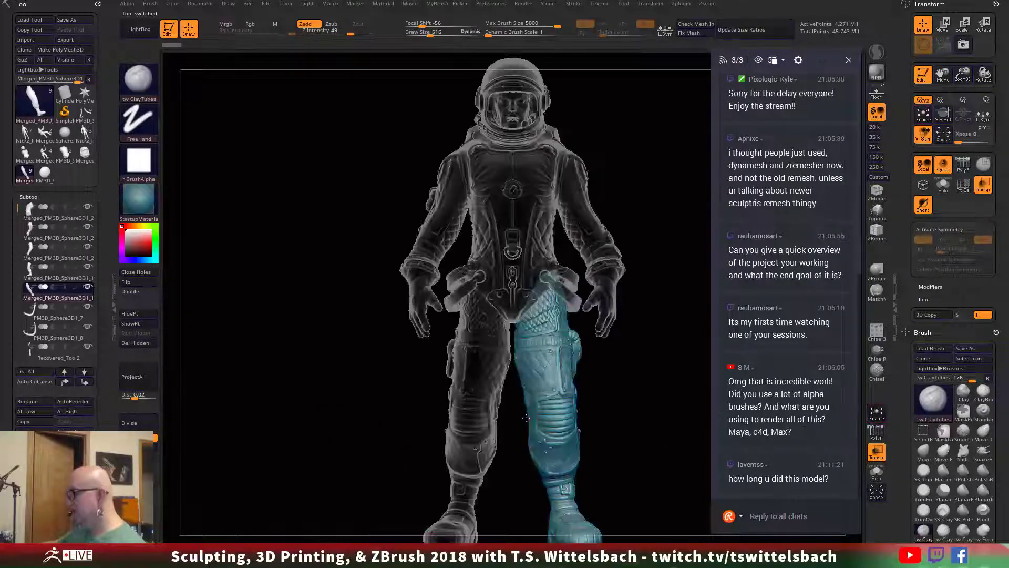
pyautogui.keyDown('alt'); pyautogui.moveTo(623, 395); pyautogui.dragTo(539, 406); pyautogui.keyUp('alt')
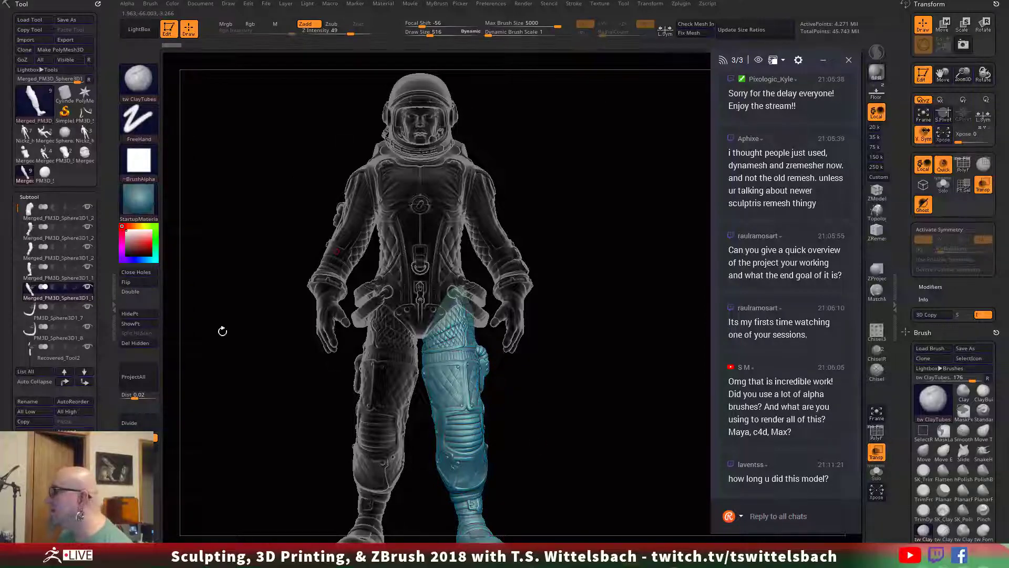
pyautogui.press('shift')
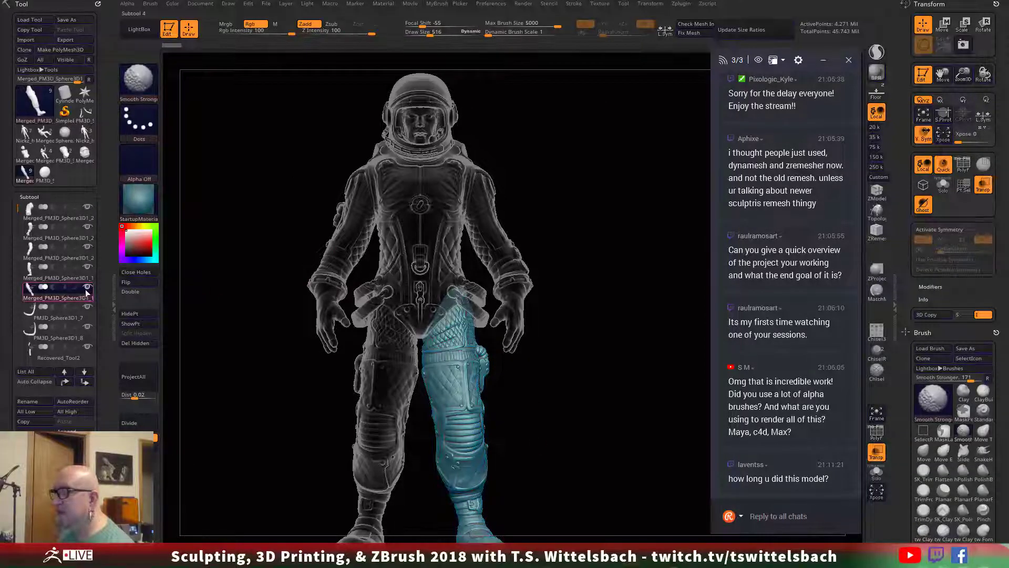
# Step: Briefly isolate one leg subtool, show all subtools again, and turn off transparency to view the whole standing astronaut
pyautogui.keyDown('shift'); pyautogui.click(88, 287); pyautogui.keyUp('shift')
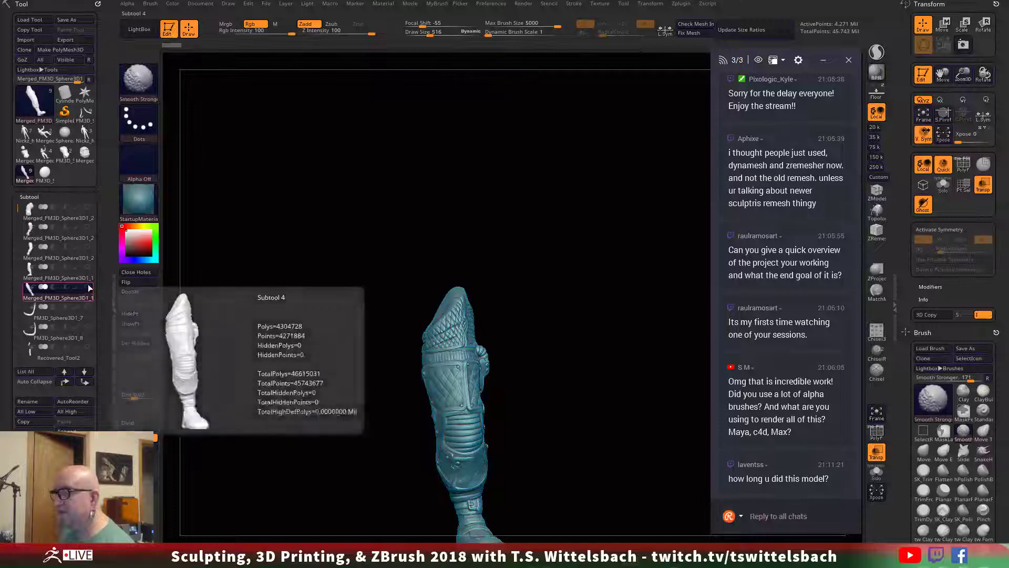
pyautogui.keyDown('shift'); pyautogui.click(87, 287); pyautogui.keyUp('shift')
pyautogui.click(875, 454)
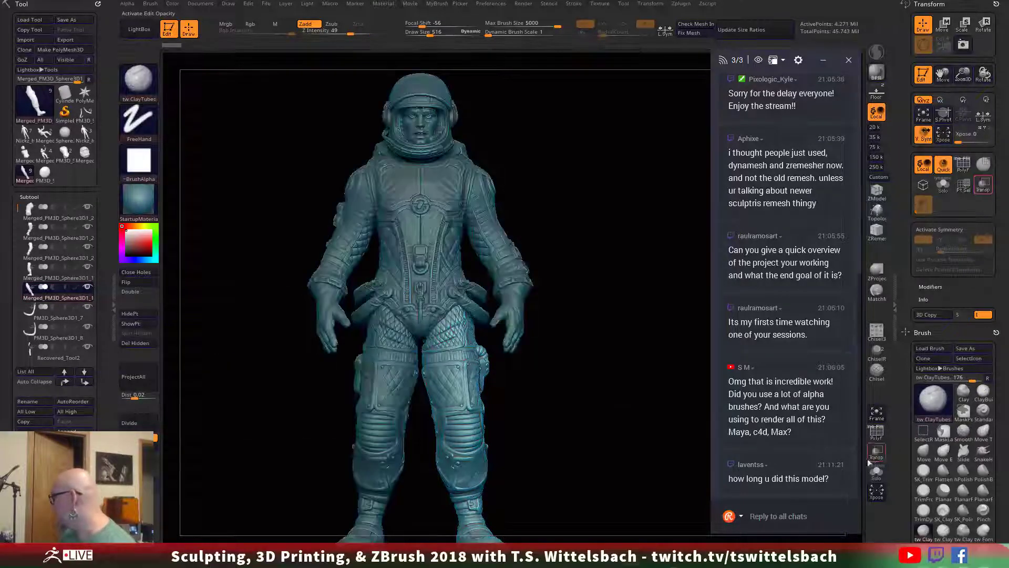
pyautogui.moveTo(601, 434); pyautogui.dragTo(566, 416)
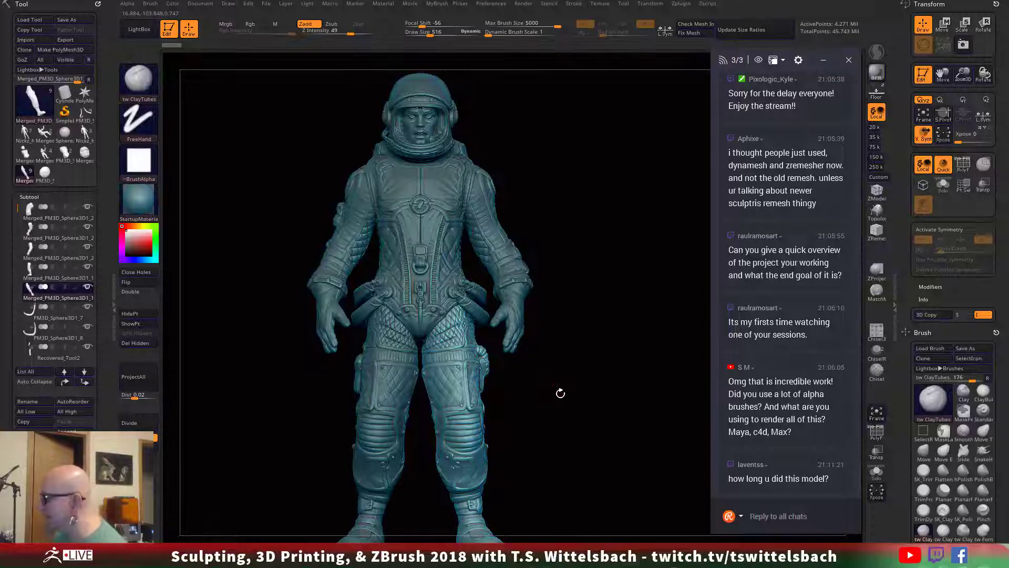
pyautogui.moveTo(548, 354); pyautogui.dragTo(552, 382)
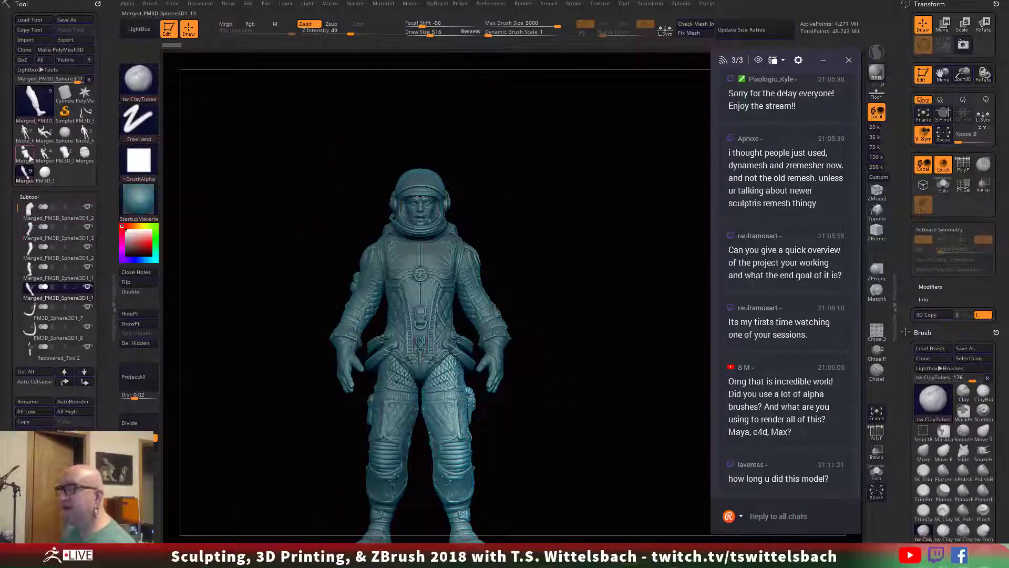
# Step: Switch to the merged floating astronaut tool with the tethered mug and examine the figure and suit details from several angles
pyautogui.moveTo(25, 180)
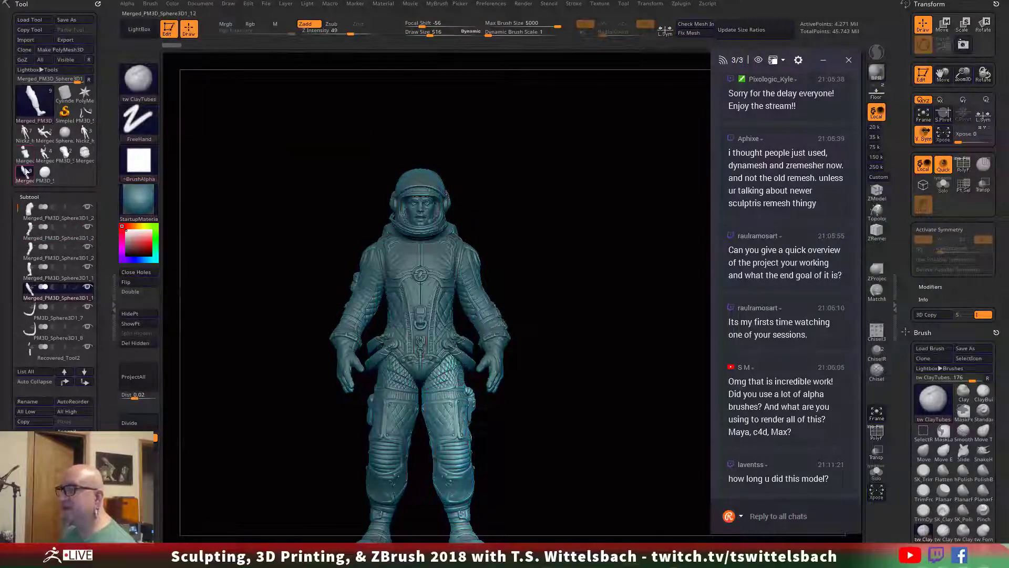
pyautogui.click(25, 171)
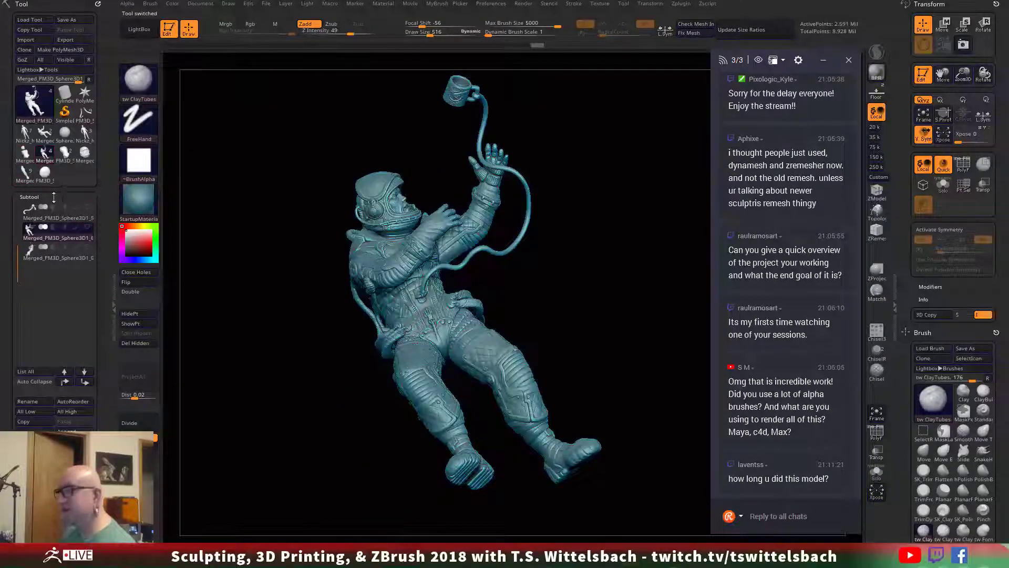
pyautogui.moveTo(268, 309); pyautogui.dragTo(275, 295)
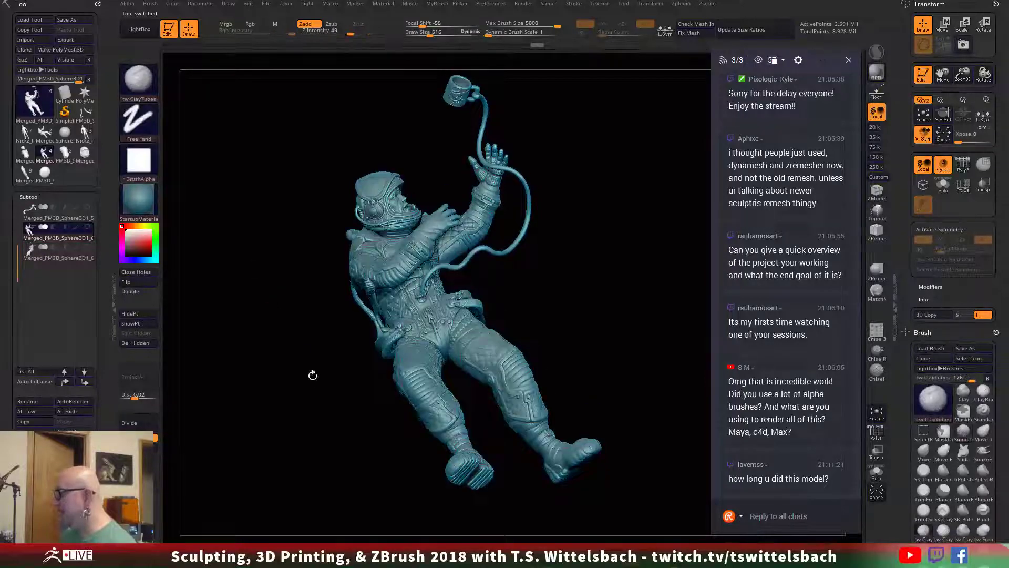
pyautogui.moveTo(312, 375)
pyautogui.keyDown('alt'); pyautogui.mouseDown()
pyautogui.moveTo(273, 340)
pyautogui.moveTo(306, 369)
pyautogui.mouseUp(); pyautogui.keyUp('alt')
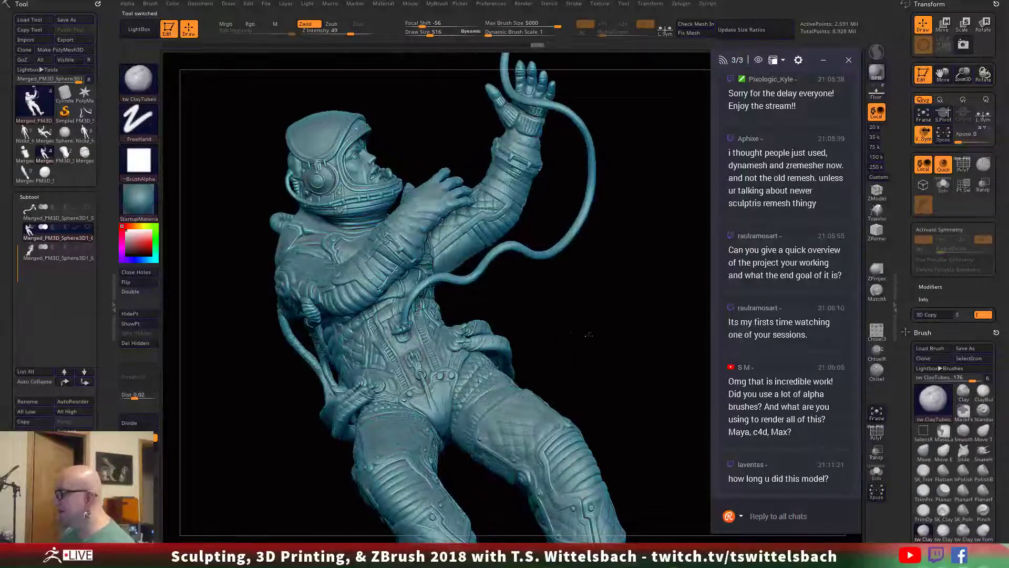
pyautogui.moveTo(588, 334); pyautogui.dragTo(413, 330)
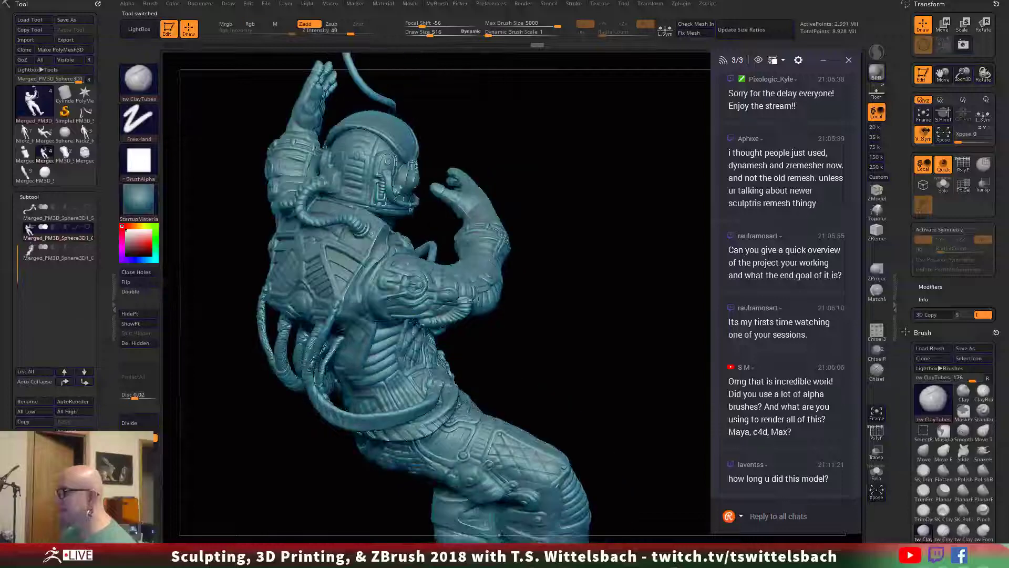
pyautogui.moveTo(577, 384); pyautogui.dragTo(512, 374)
pyautogui.keyDown('alt'); pyautogui.moveTo(606, 415); pyautogui.dragTo(583, 377); pyautogui.keyUp('alt')
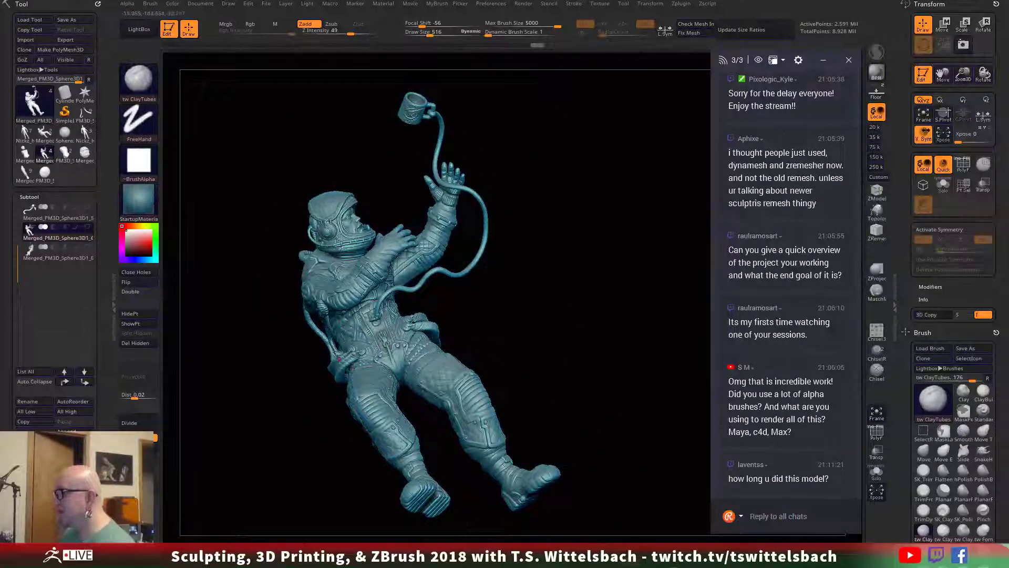
pyautogui.moveTo(545, 320); pyautogui.dragTo(560, 415)
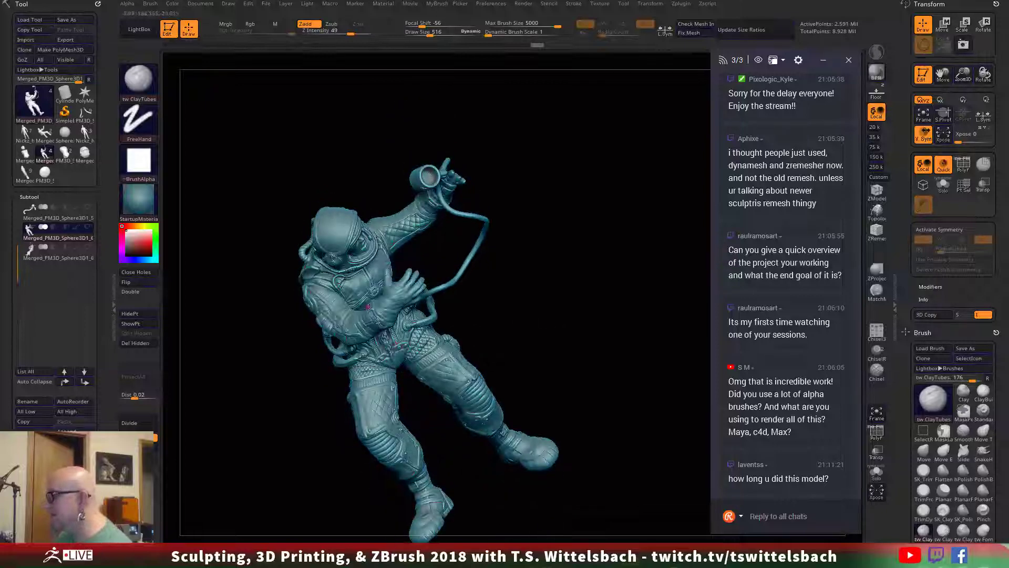
pyautogui.moveTo(505, 338); pyautogui.dragTo(588, 364)
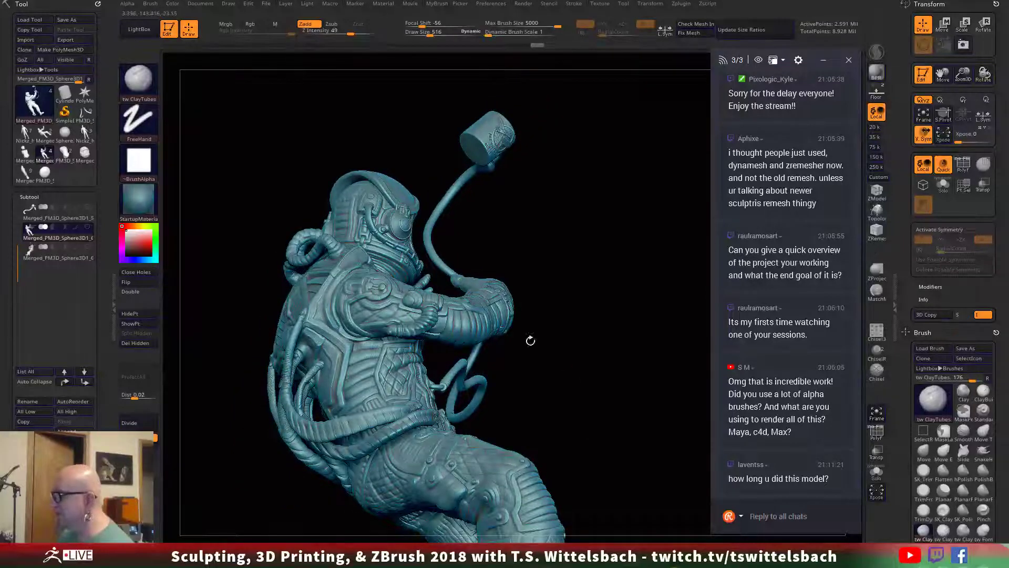
pyautogui.moveTo(530, 341); pyautogui.dragTo(504, 284)
pyautogui.scroll(5, 546, 326)
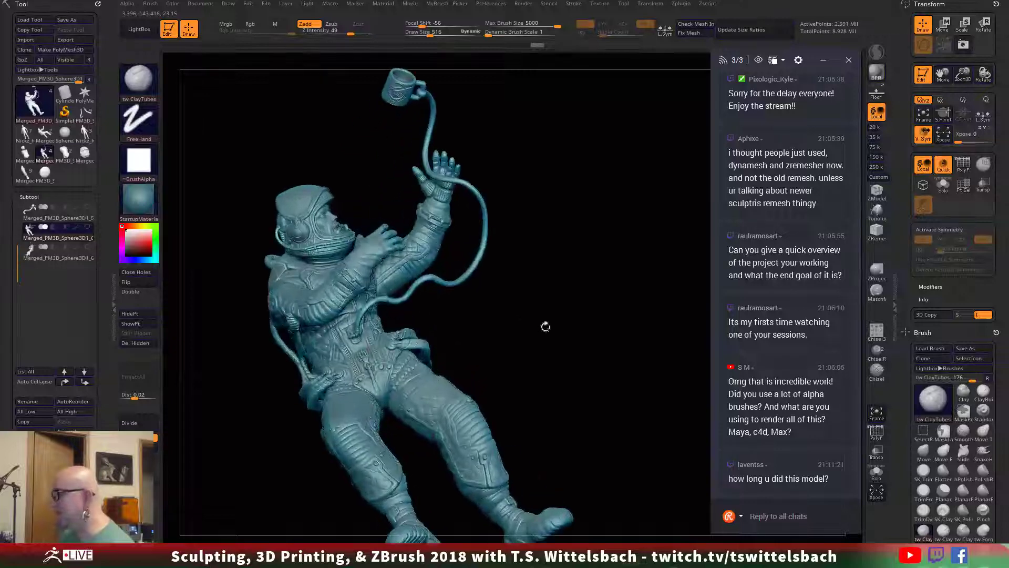
# Step: Return to the standing astronaut tool with separate limb subtools and view the figure down to its boots
pyautogui.click(25, 179)
pyautogui.scroll(3, 609, 332)
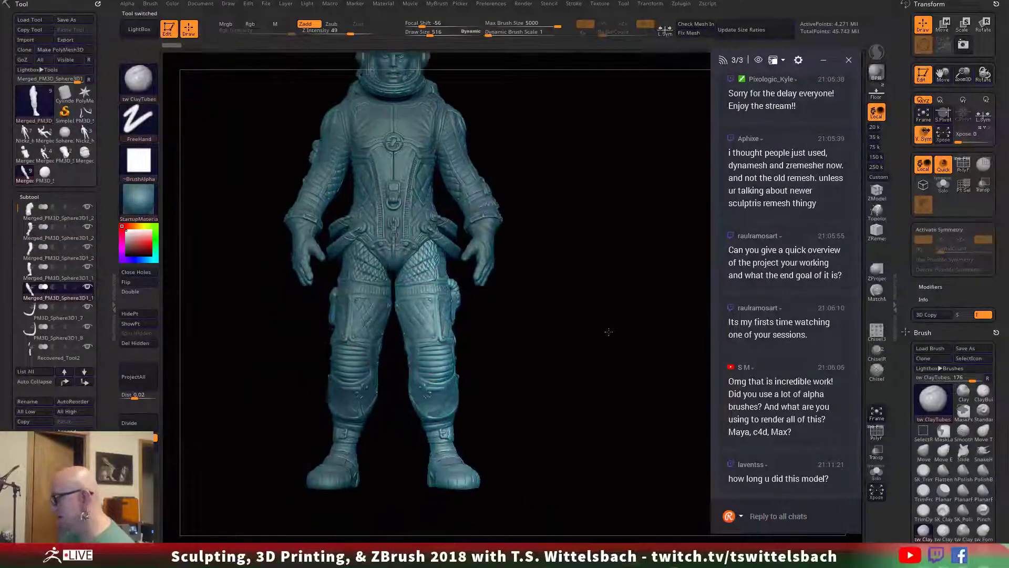
pyautogui.moveTo(318, 316); pyautogui.dragTo(310, 319)
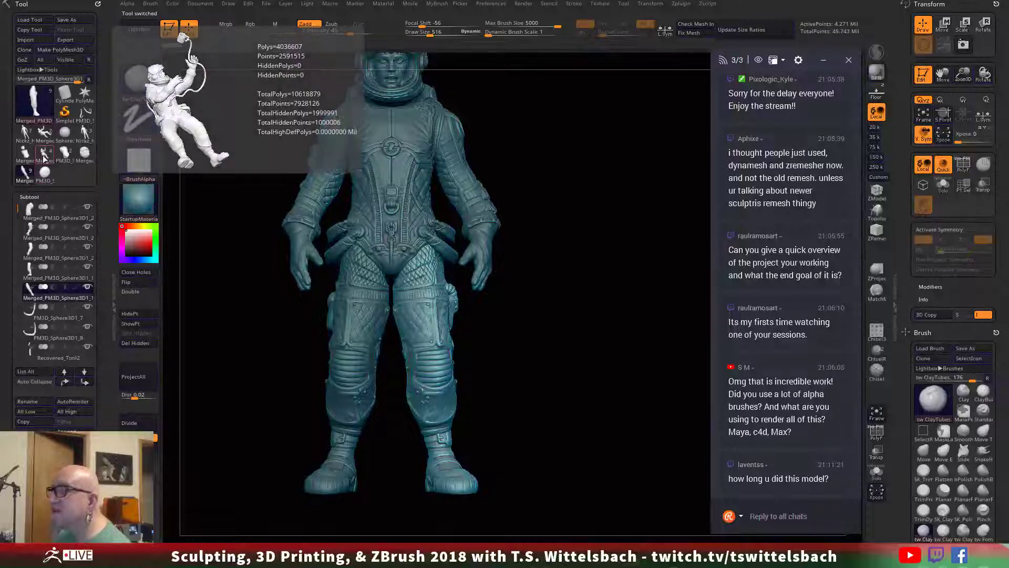
# Step: Switch to the simpler posed astronaut tool with a separate mug subtool and frame both objects
pyautogui.click(45, 135)
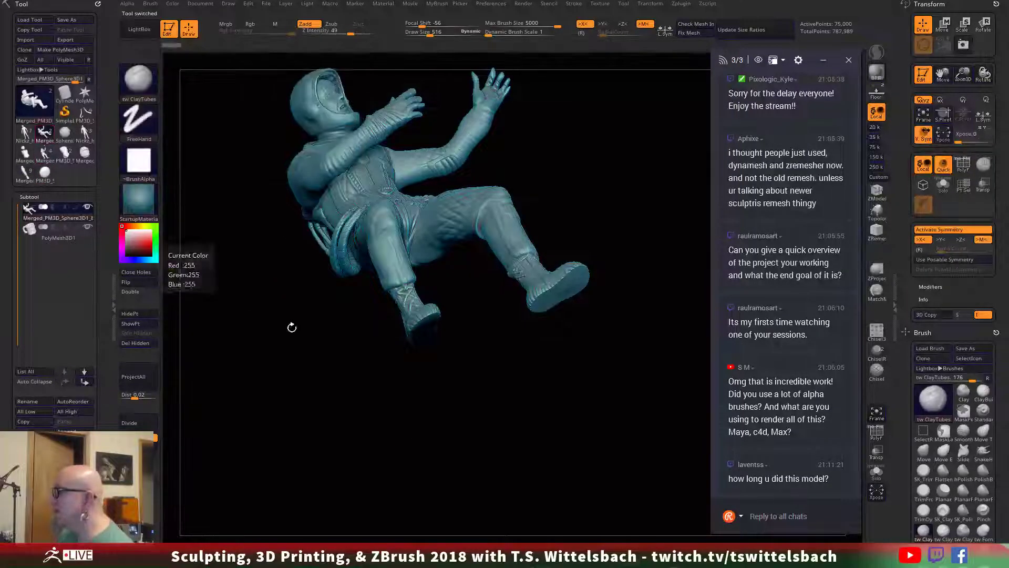
pyautogui.keyDown('alt'); pyautogui.moveTo(288, 326); pyautogui.dragTo(287, 471); pyautogui.keyUp('alt')
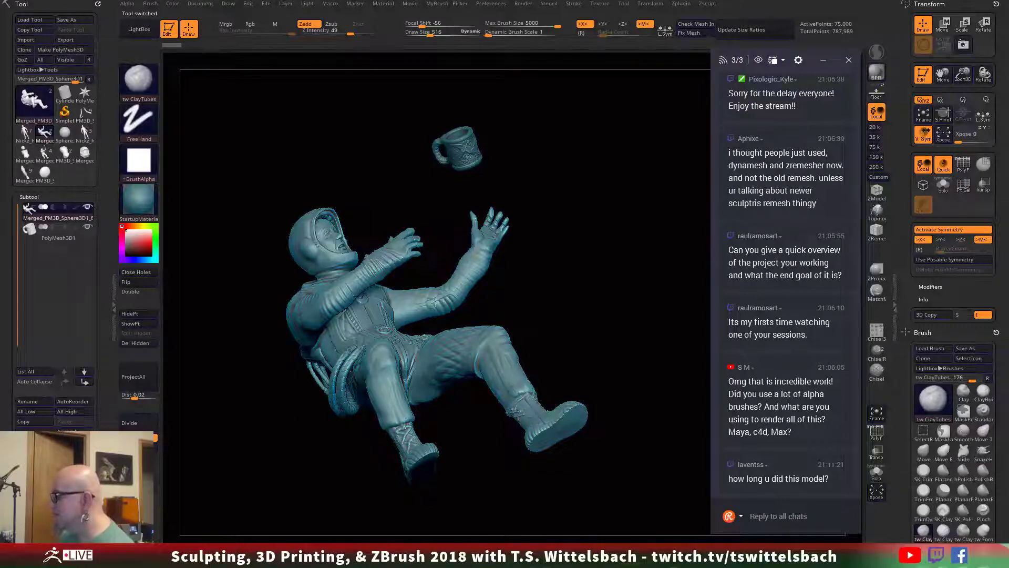
pyautogui.moveTo(304, 372); pyautogui.dragTo(341, 415)
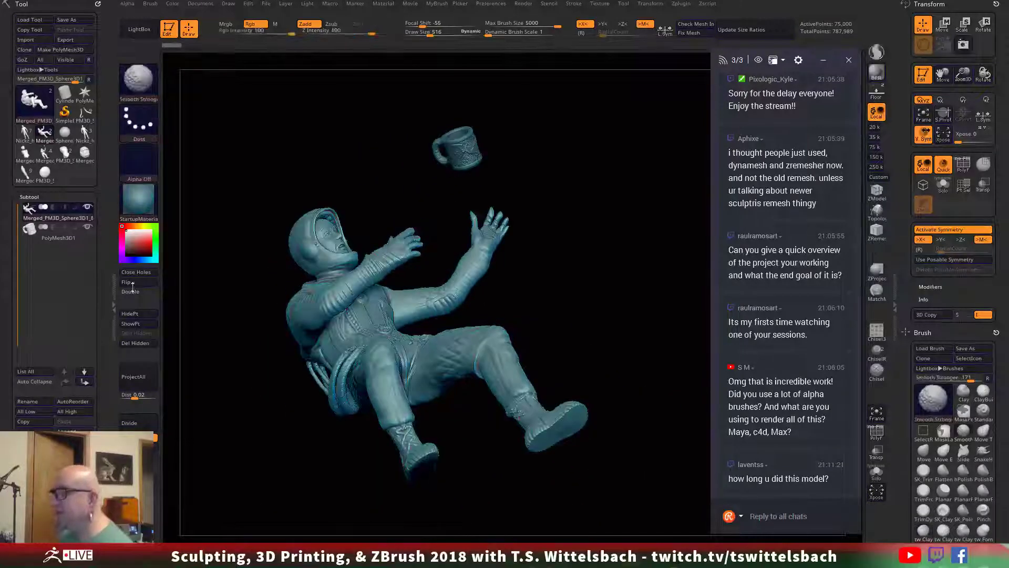
pyautogui.click(67, 228)
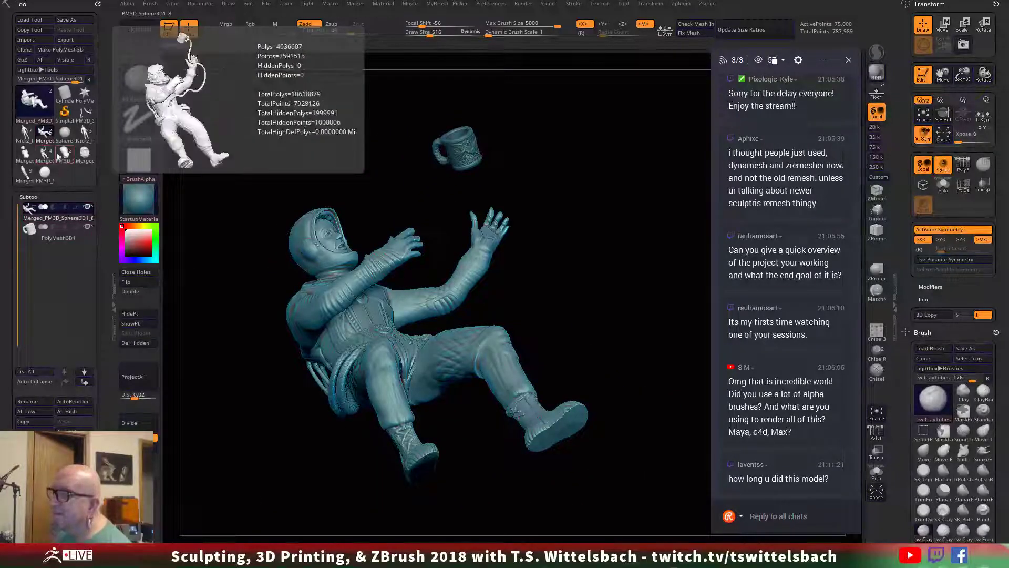
# Step: Open the standing astronaut version with only one arm and view the figure from several angles
pyautogui.click(66, 154)
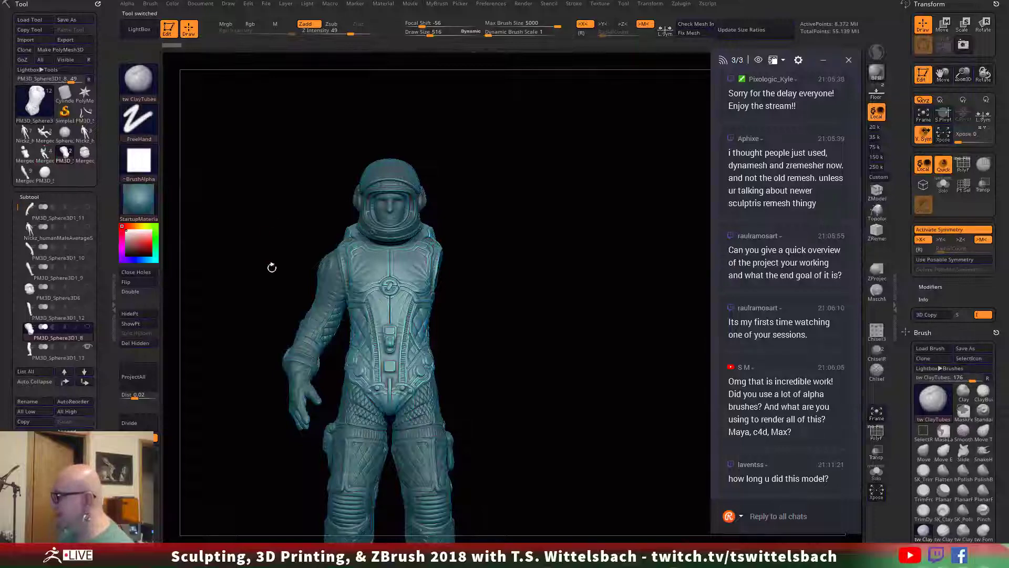
pyautogui.keyDown('alt'); pyautogui.moveTo(272, 268); pyautogui.dragTo(286, 162); pyautogui.keyUp('alt')
pyautogui.moveTo(344, 205); pyautogui.dragTo(538, 282)
pyautogui.moveTo(591, 304); pyautogui.dragTo(489, 287)
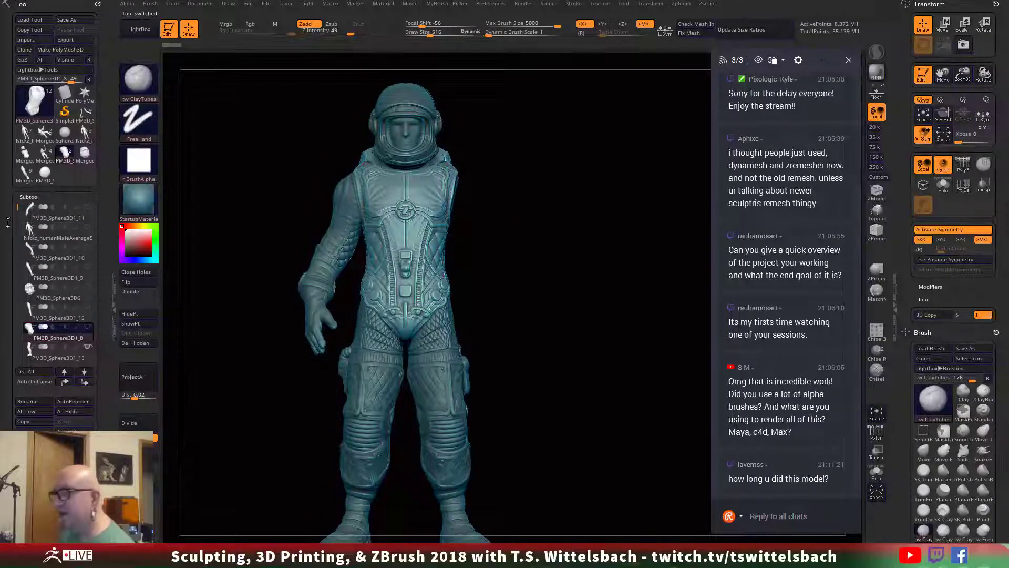
# Step: Switch back to the merged floating astronaut tool and bring the helmet and backpack hoses into close view
pyautogui.click(48, 158)
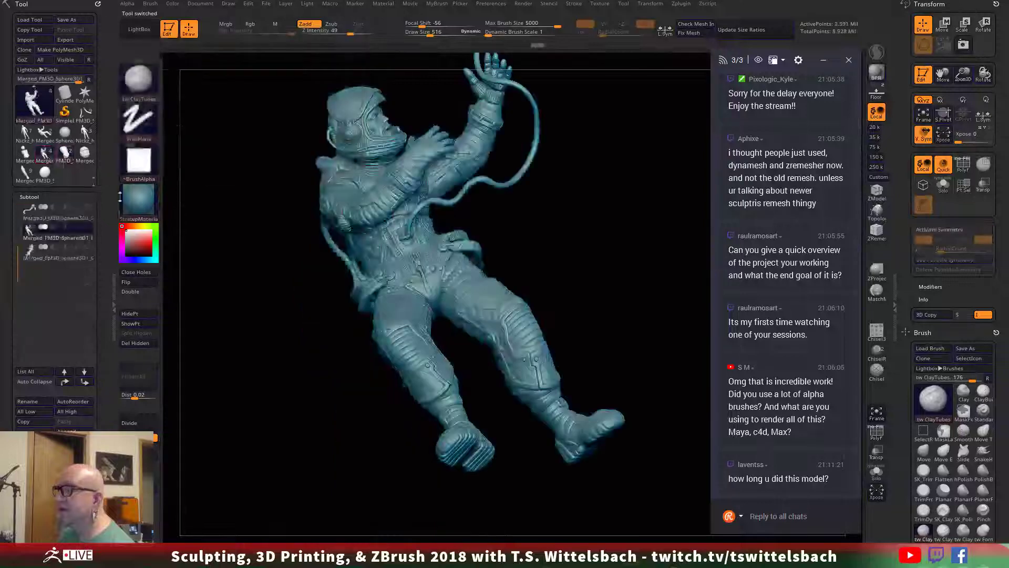
pyautogui.moveTo(261, 371)
pyautogui.keyDown('alt'); pyautogui.mouseDown()
pyautogui.moveTo(288, 437)
pyautogui.moveTo(271, 365)
pyautogui.mouseUp(); pyautogui.keyUp('alt')
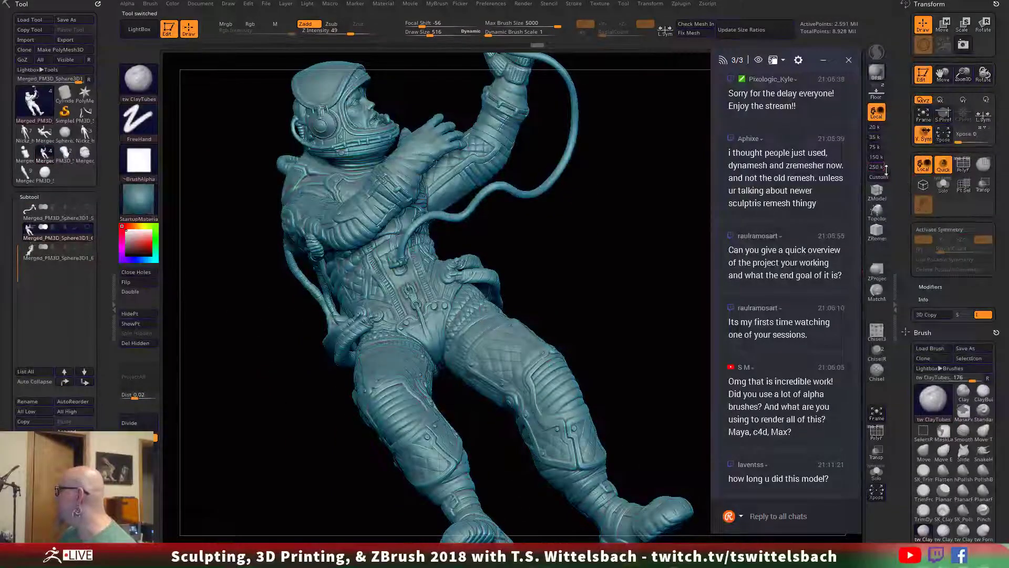
pyautogui.moveTo(301, 405); pyautogui.dragTo(321, 258)
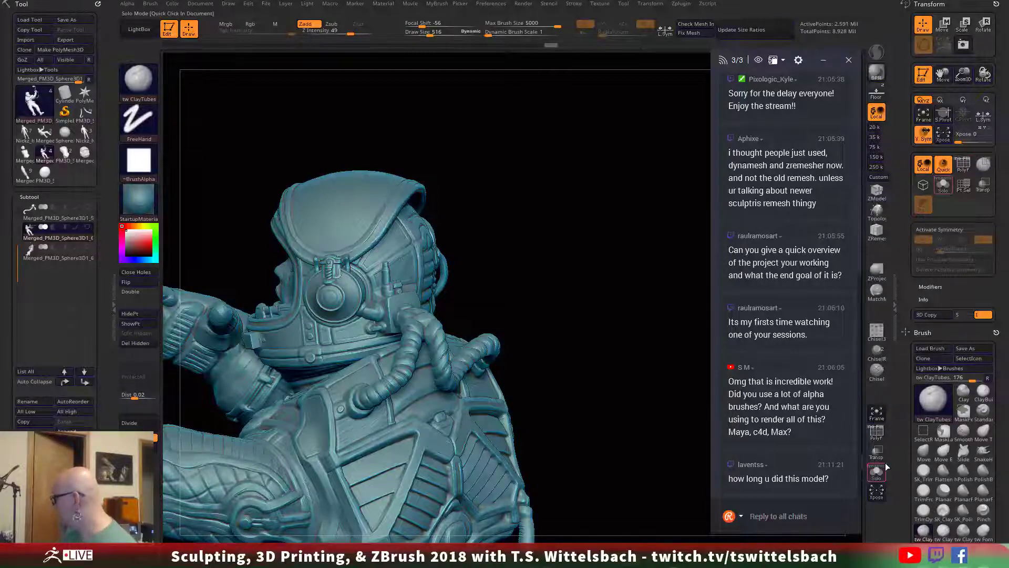
# Step: Turn on PolyFrame and examine the floating astronaut's polygroups from the helmet out to the full figure
pyautogui.click(879, 435)
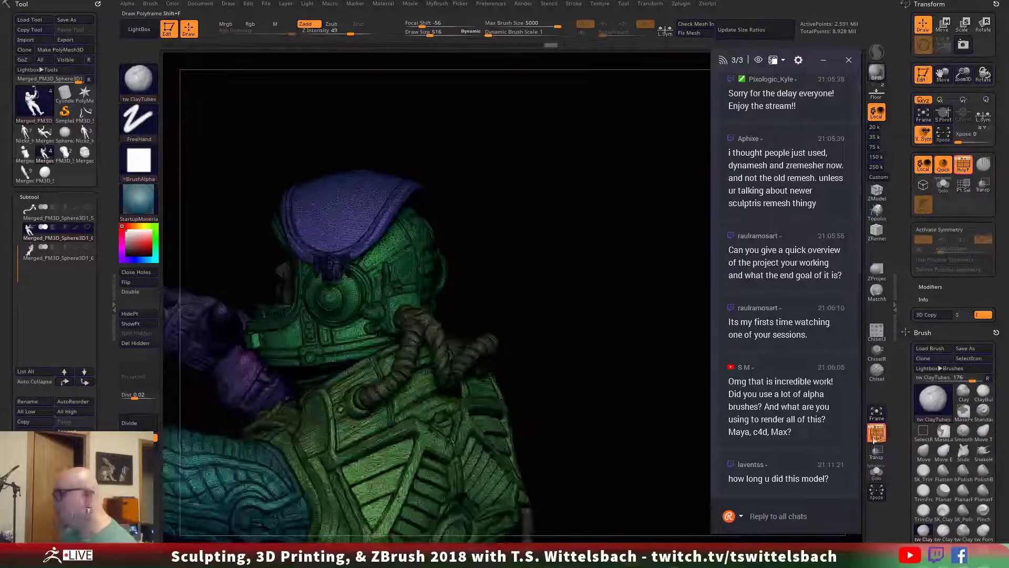
pyautogui.moveTo(582, 444)
pyautogui.mouseDown()
pyautogui.moveTo(653, 405)
pyautogui.moveTo(575, 342)
pyautogui.moveTo(632, 419)
pyautogui.moveTo(634, 481)
pyautogui.moveTo(549, 409)
pyautogui.moveTo(352, 397)
pyautogui.mouseUp()
pyautogui.moveTo(473, 352)
pyautogui.mouseDown()
pyautogui.moveTo(509, 451)
pyautogui.moveTo(601, 383)
pyautogui.mouseUp()
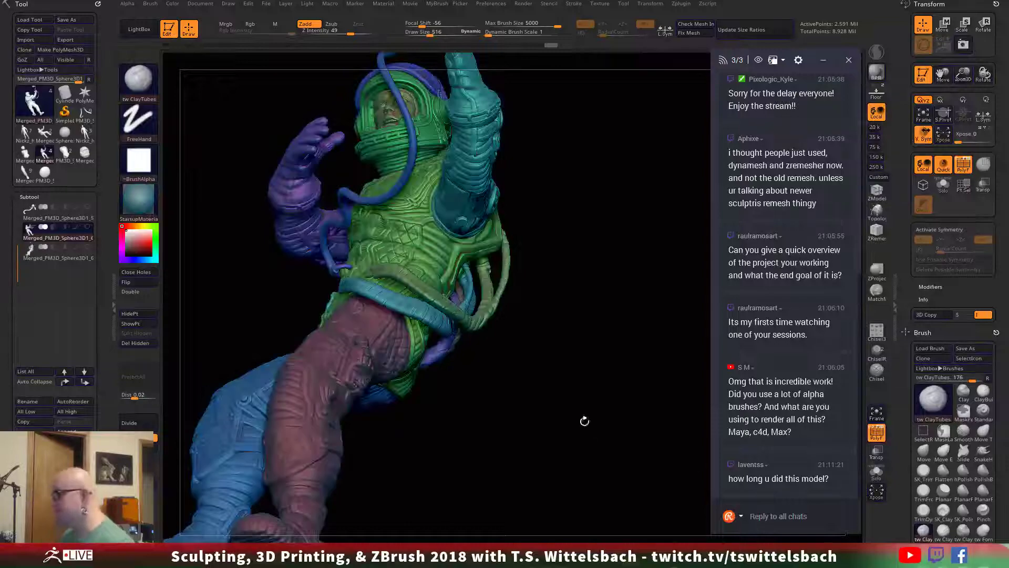
pyautogui.moveTo(546, 419); pyautogui.dragTo(514, 468)
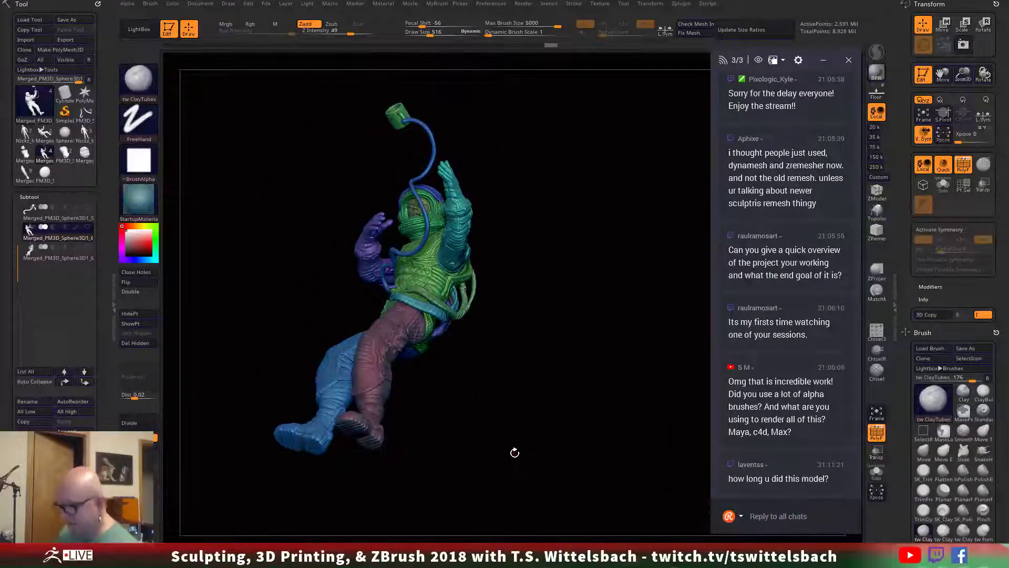
# Step: Duplicate the merged astronaut subtool and run Remesh By Union on it from the gizmo, with the gizmo orientation reset
pyautogui.hotkey('ctrl', 'shift', 'd')
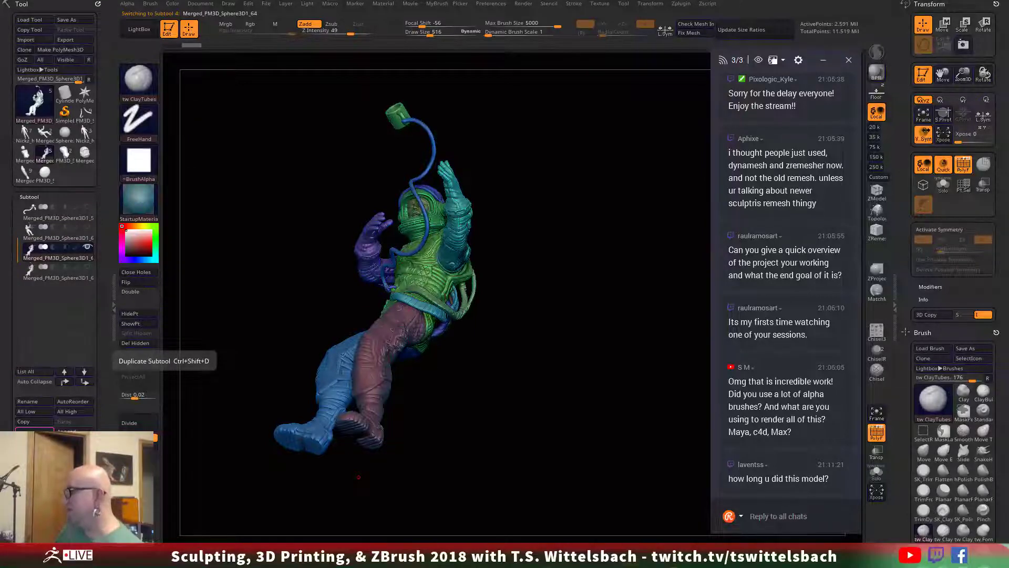
pyautogui.moveTo(358, 477); pyautogui.dragTo(506, 243)
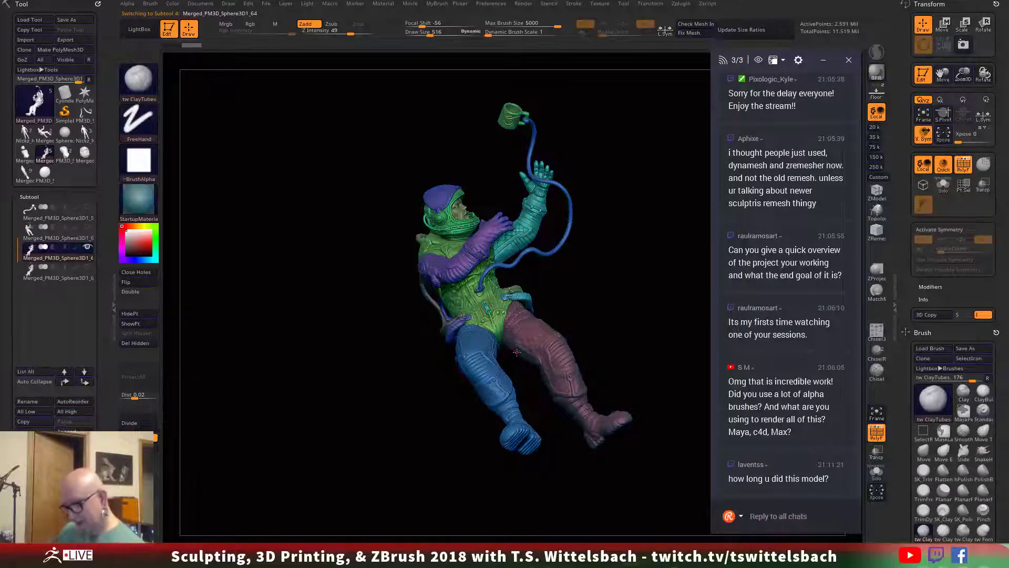
pyautogui.press('w')
pyautogui.click(506, 207)
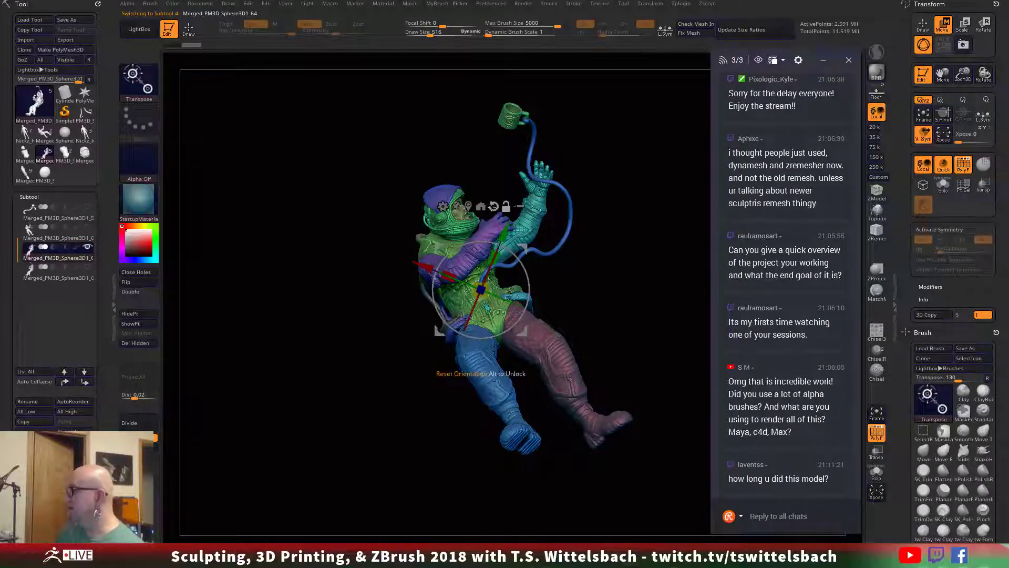
pyautogui.click(493, 206)
pyautogui.click(443, 206)
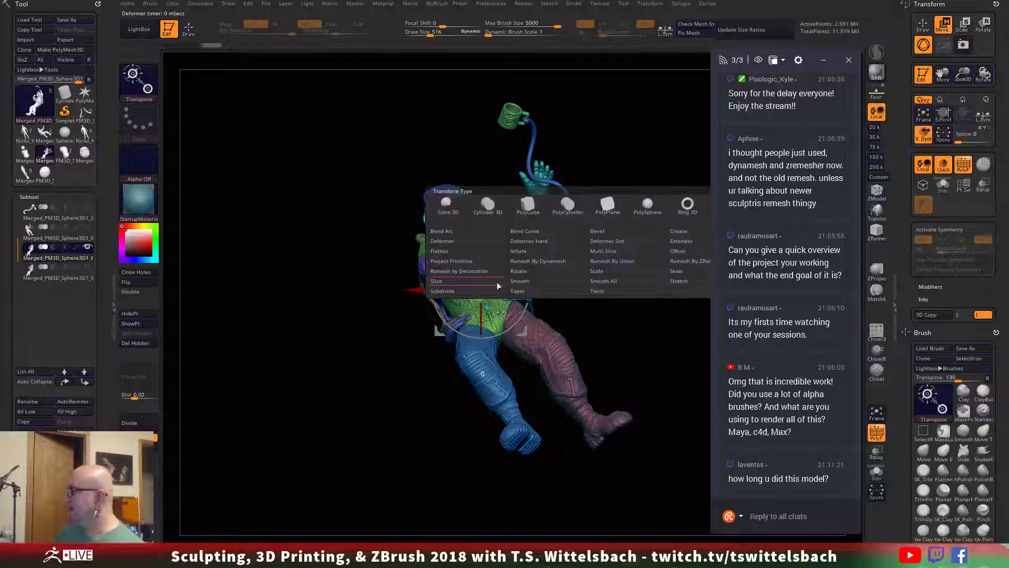
pyautogui.click(620, 261)
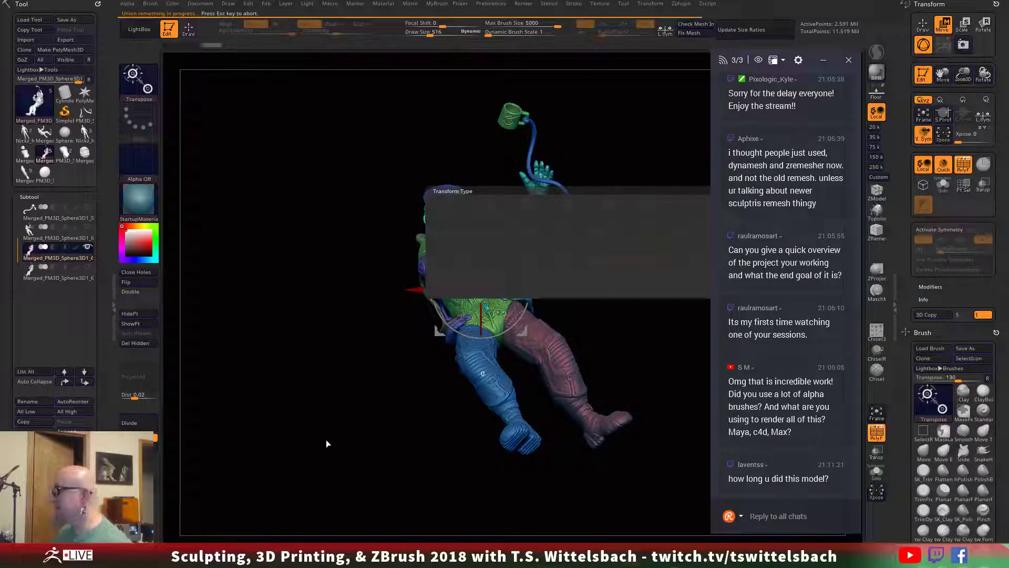
# Step: Switch to the KeyShot 7 Renderings folder, open "astronaut on black.227" with PictureViewer, and return to the ZBrush sculpt
pyautogui.press('super')
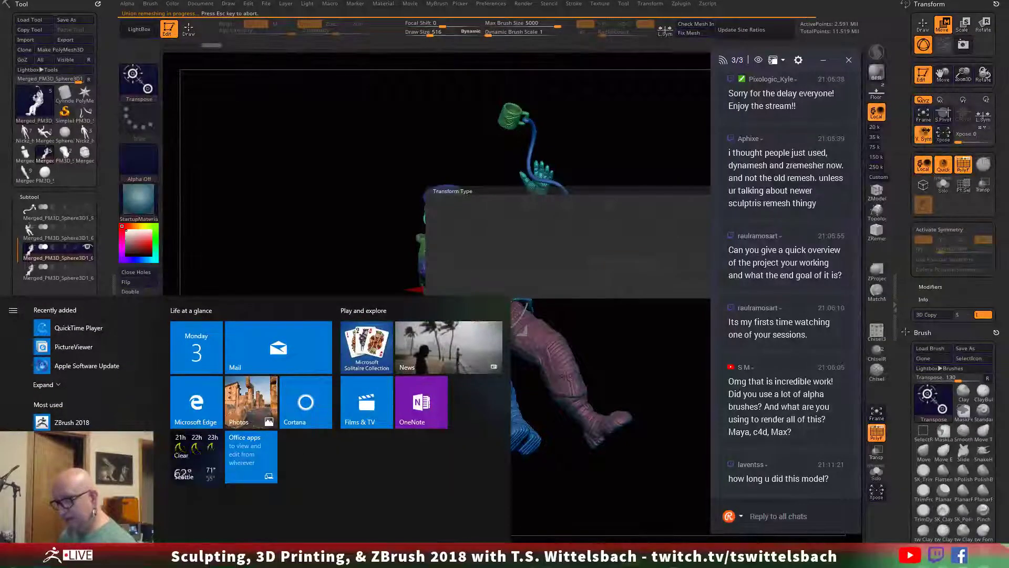
pyautogui.hotkey('alt', 'Tab')
pyautogui.scroll(20, 338, 328)
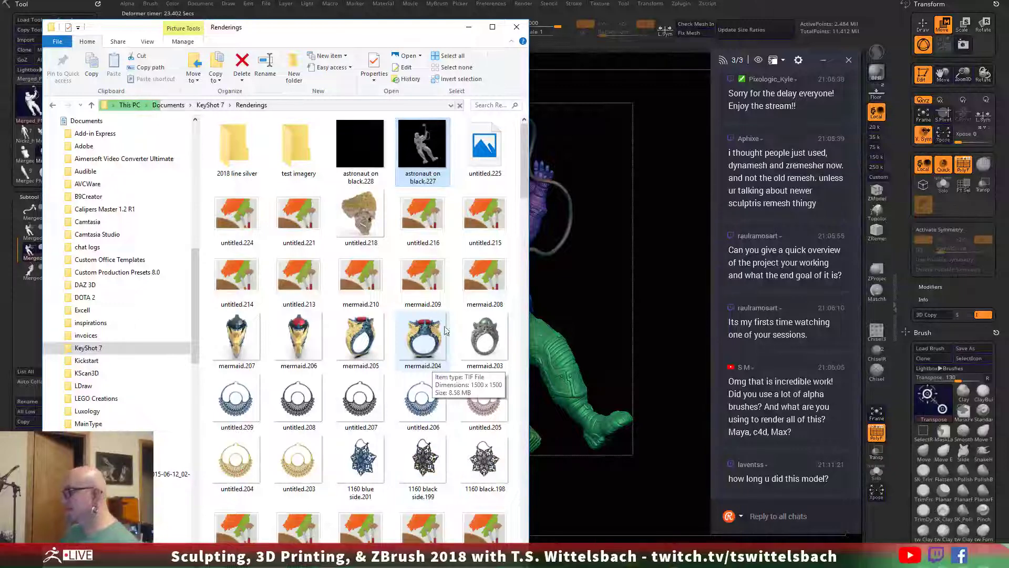
pyautogui.doubleClick(422, 147)
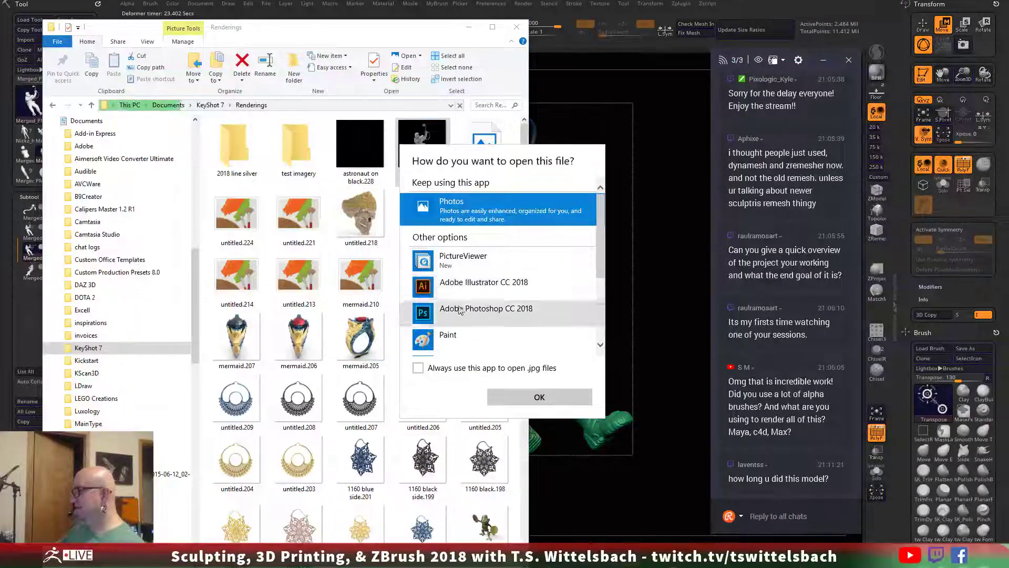
pyautogui.doubleClick(461, 262)
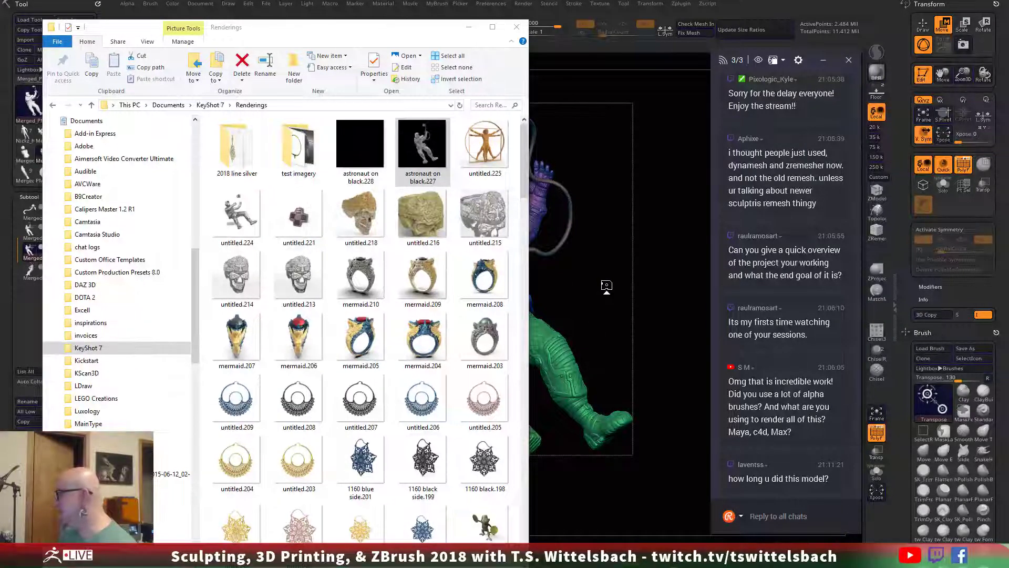
pyautogui.click(606, 288)
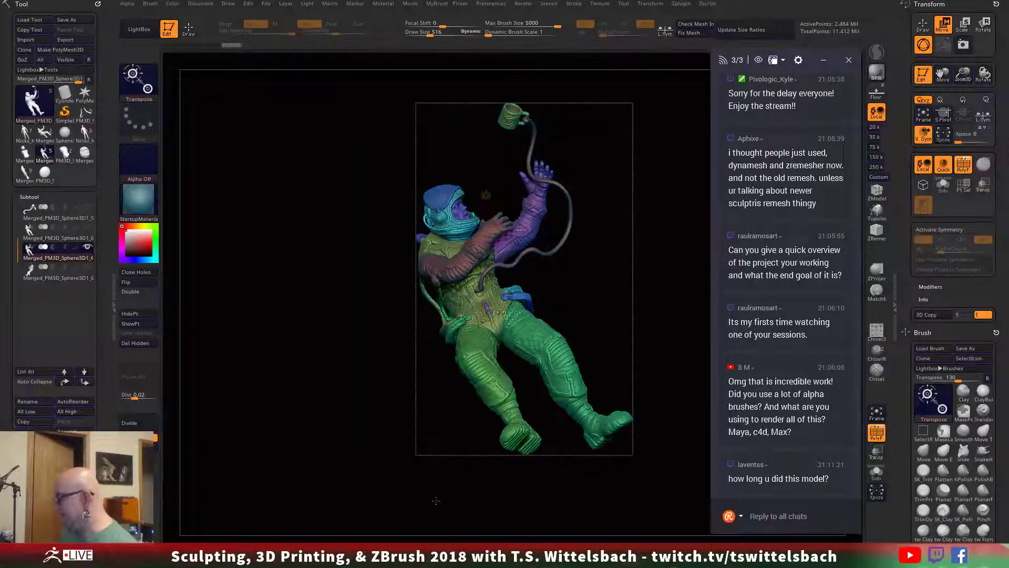
# Step: Regroup the remeshed astronaut into a single polygroup and inspect its torso, belt and hose connections up close
pyautogui.moveTo(437, 501); pyautogui.dragTo(315, 349)
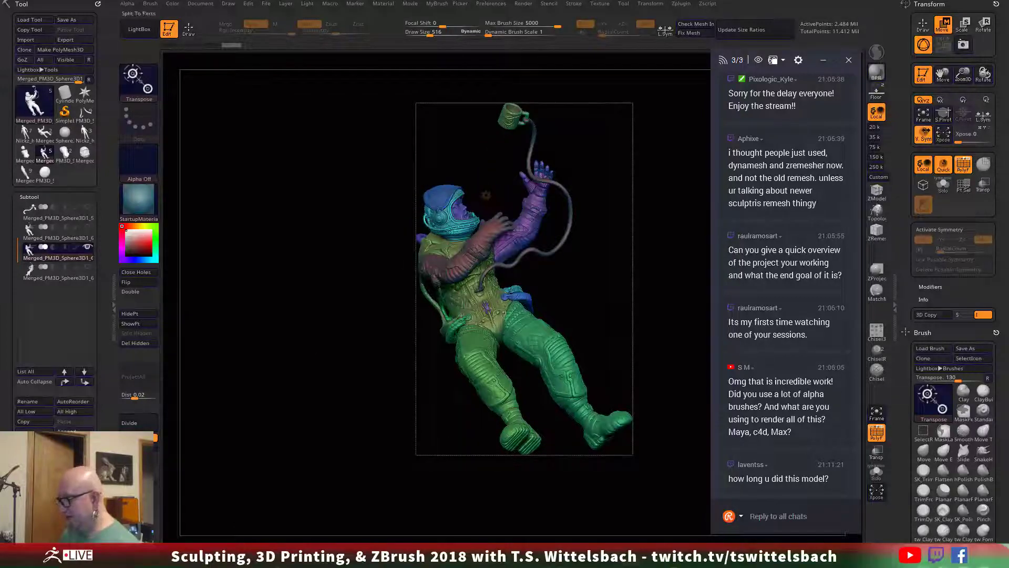
pyautogui.click(392, 431)
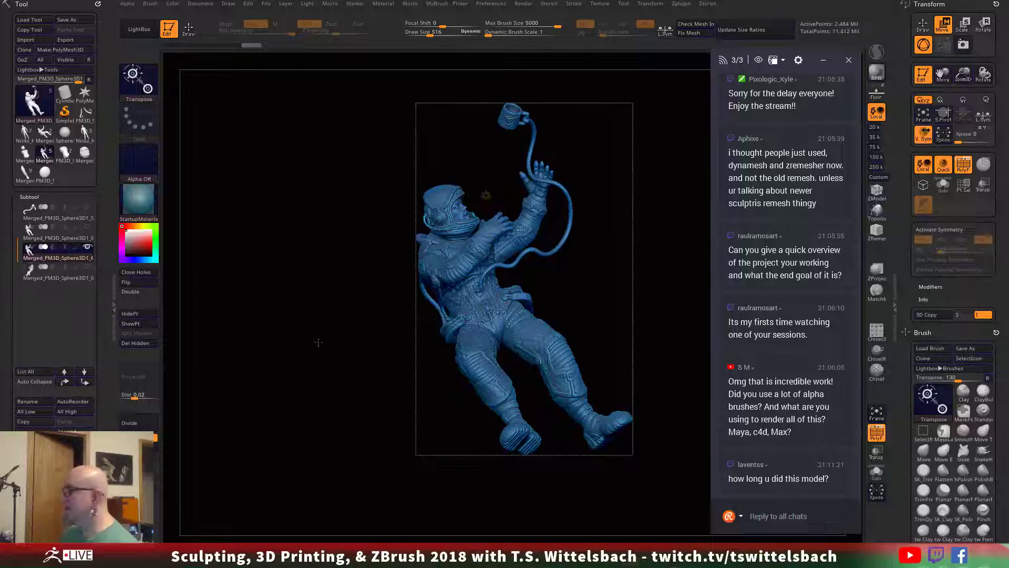
pyautogui.moveTo(317, 342); pyautogui.dragTo(410, 368)
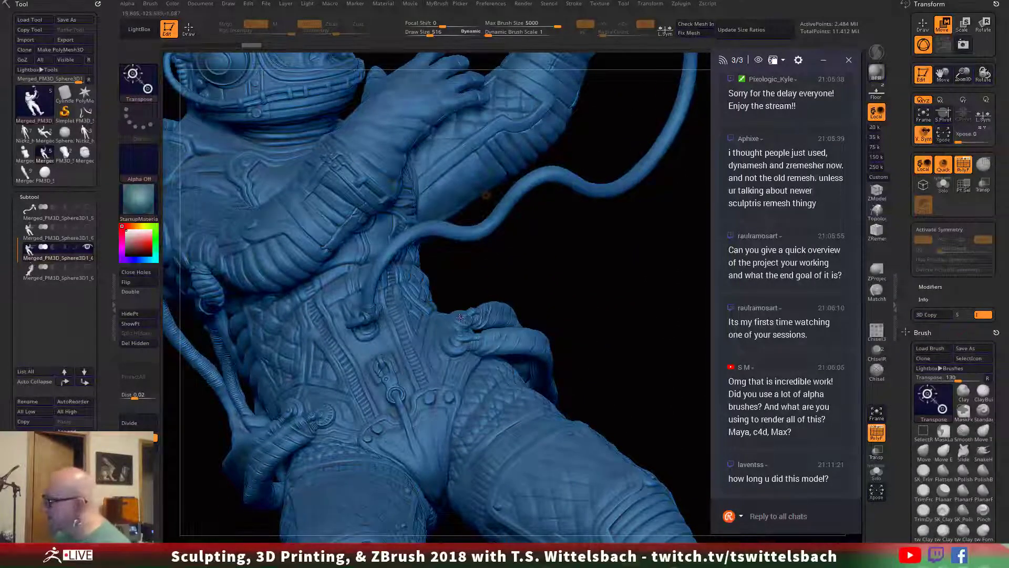
pyautogui.moveTo(473, 353); pyautogui.dragTo(308, 394)
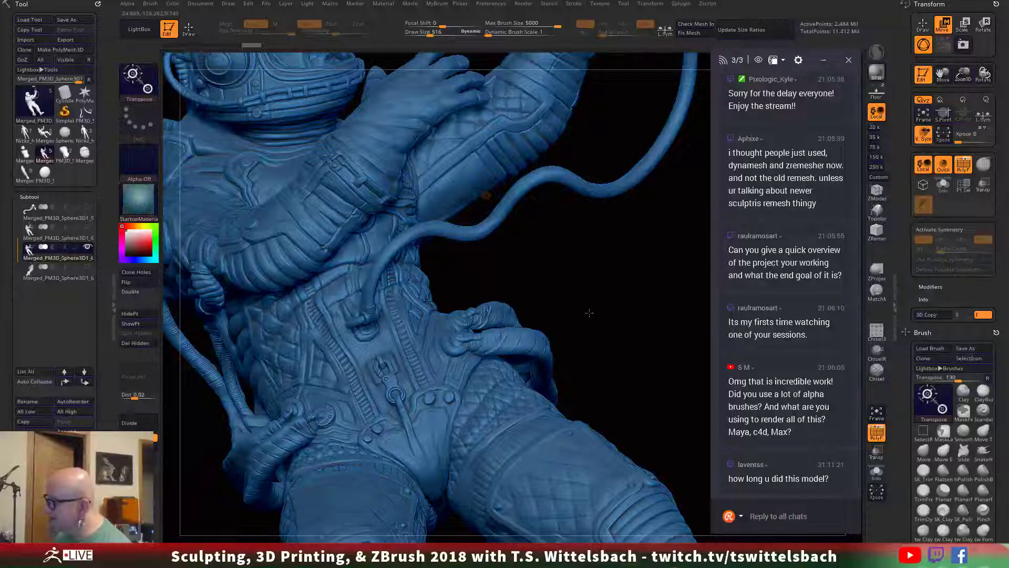
pyautogui.moveTo(590, 313); pyautogui.dragTo(581, 292)
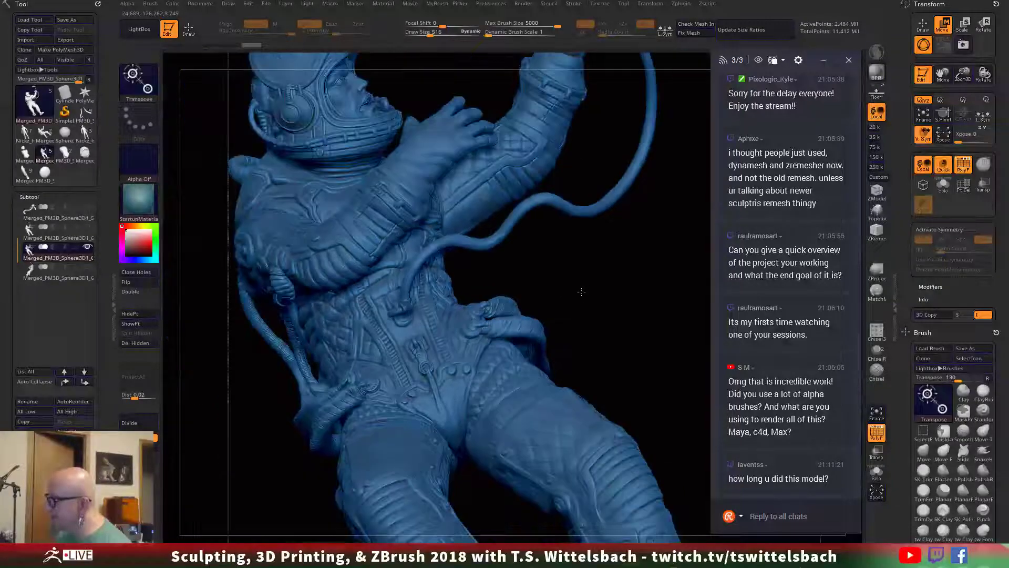
# Step: Show and select the last astronaut subtool alongside the remeshed one, turn on transparency, and run ProjectAll on it
pyautogui.click(88, 268)
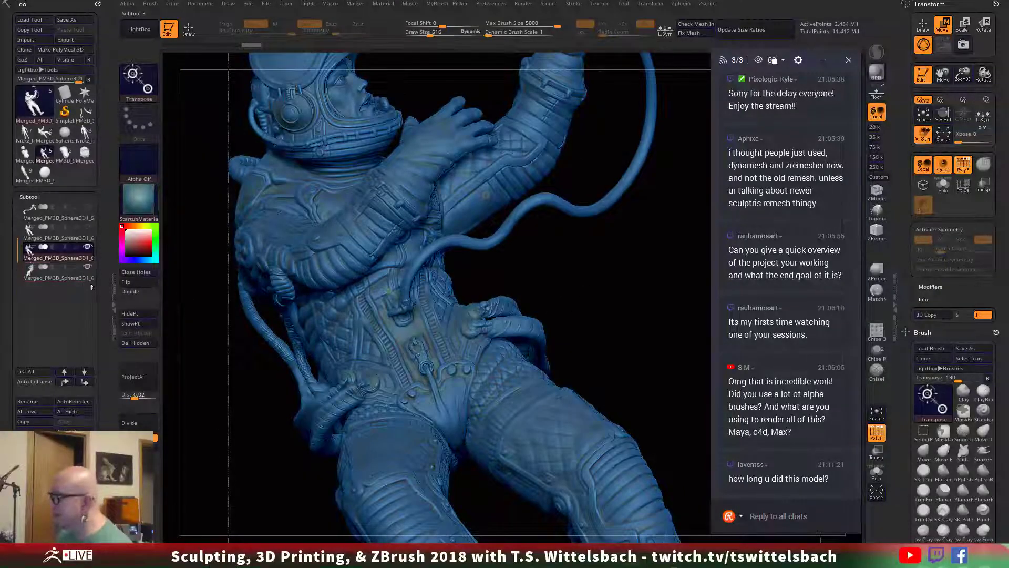
pyautogui.click(43, 276)
pyautogui.click(876, 451)
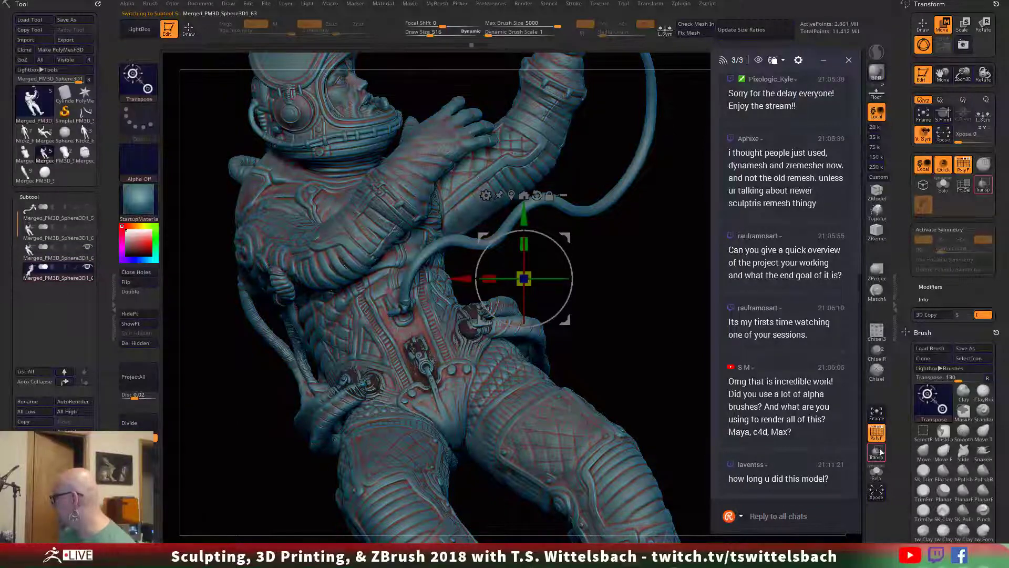
pyautogui.click(881, 452)
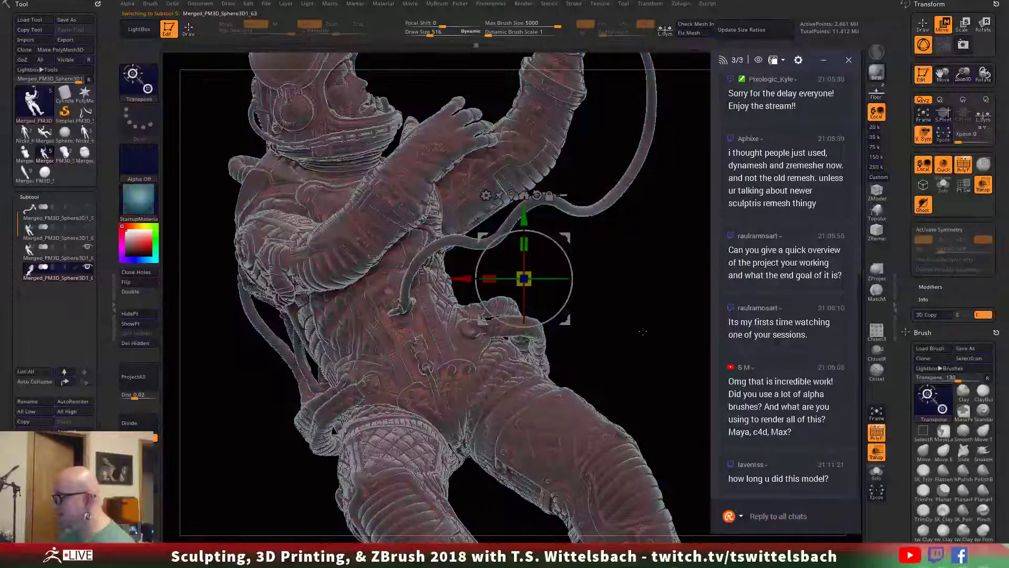
pyautogui.moveTo(642, 331); pyautogui.dragTo(361, 406)
pyautogui.keyDown('alt'); pyautogui.moveTo(467, 450); pyautogui.dragTo(504, 381); pyautogui.keyUp('alt')
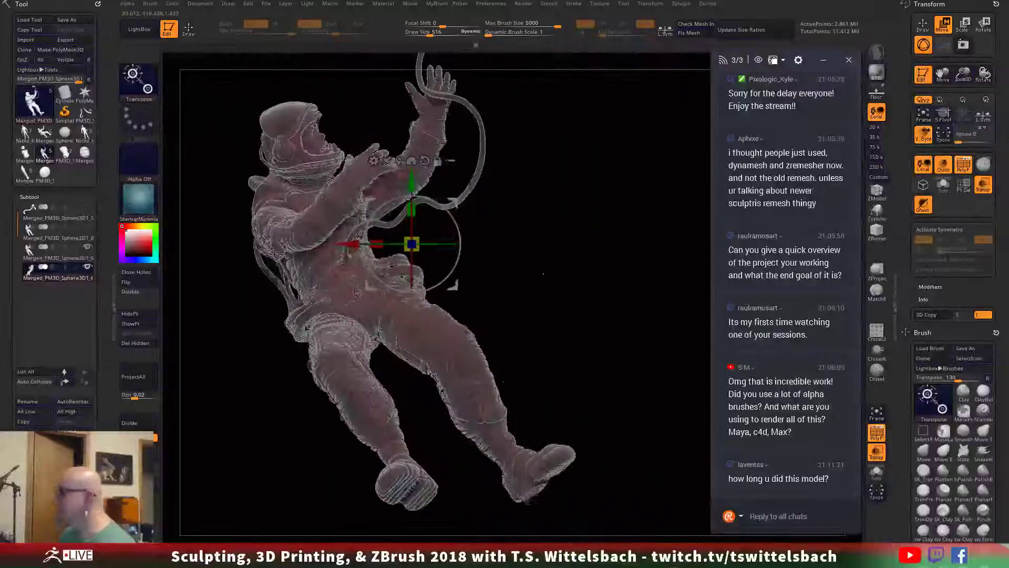
pyautogui.click(133, 376)
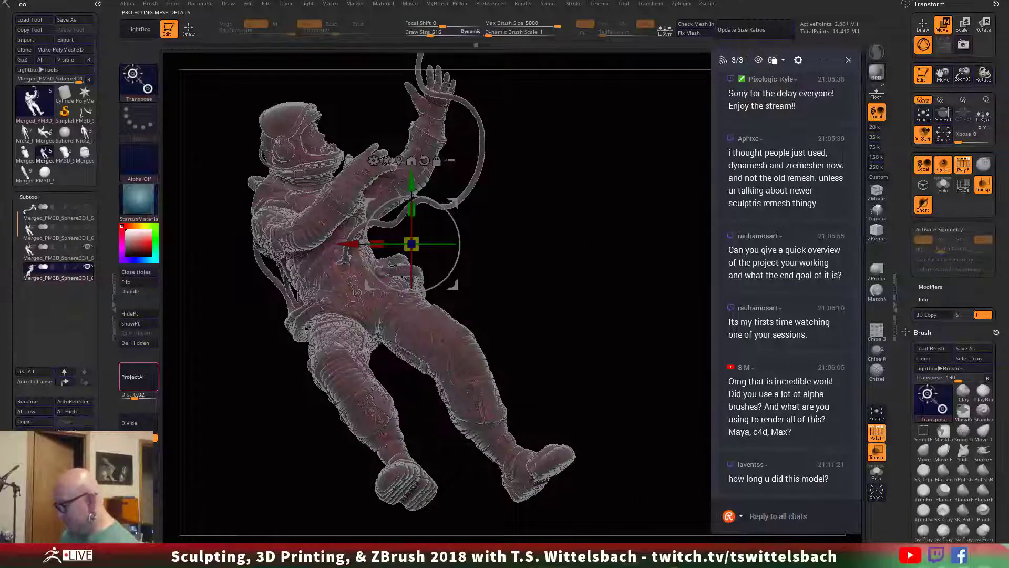
# Step: Switch to PictureViewer, decline restoring the QuickTime file associations, view the silver astronaut render with the mug, and close it
pyautogui.press('super')
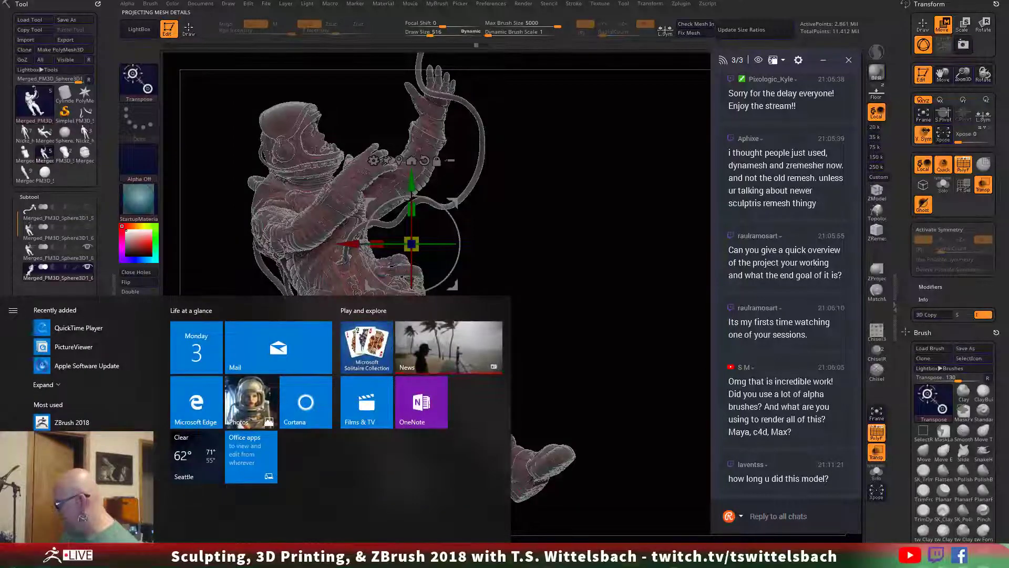
pyautogui.click(74, 364)
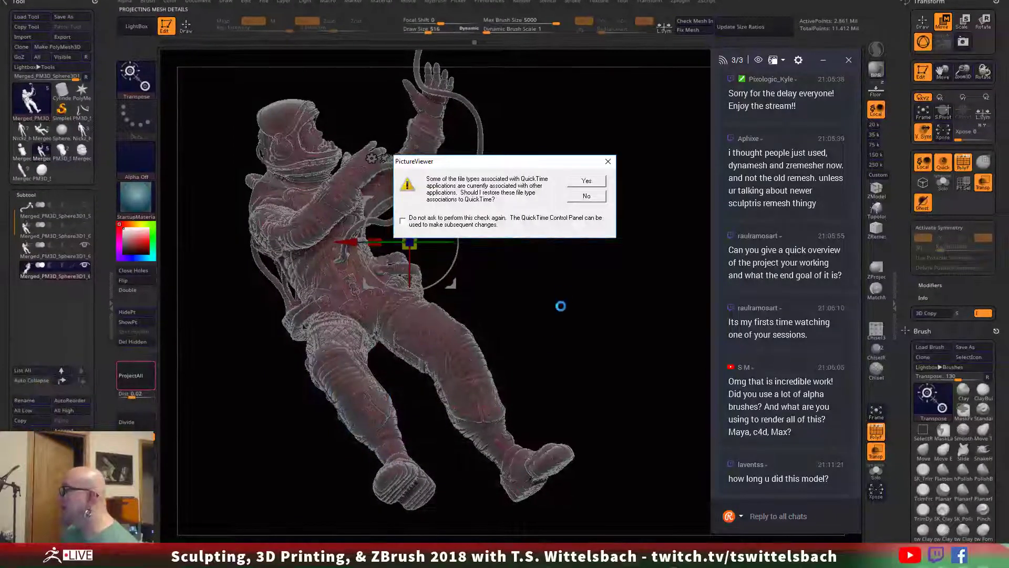
pyautogui.click(594, 199)
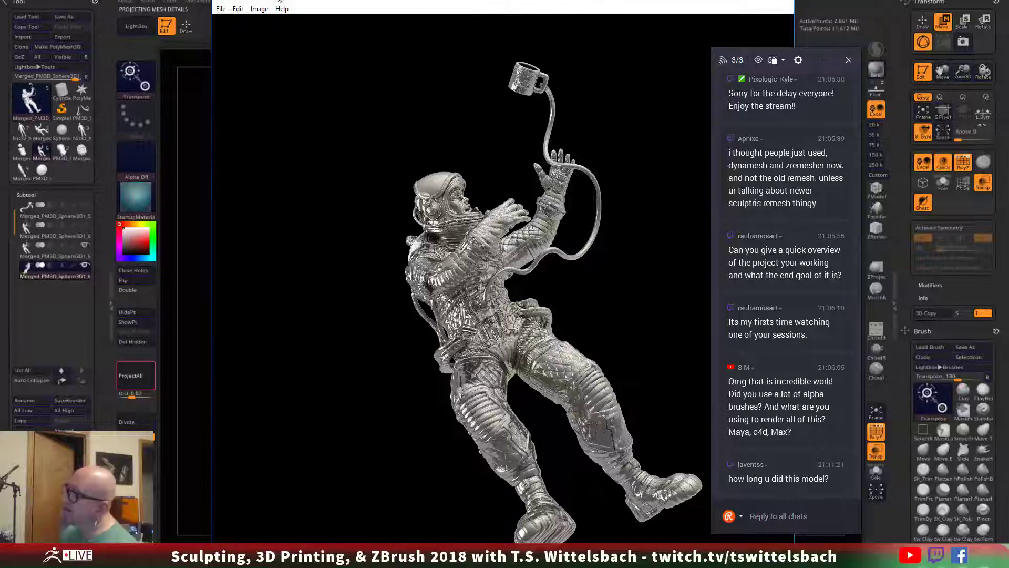
pyautogui.moveTo(296, 1); pyautogui.dragTo(122, 47)
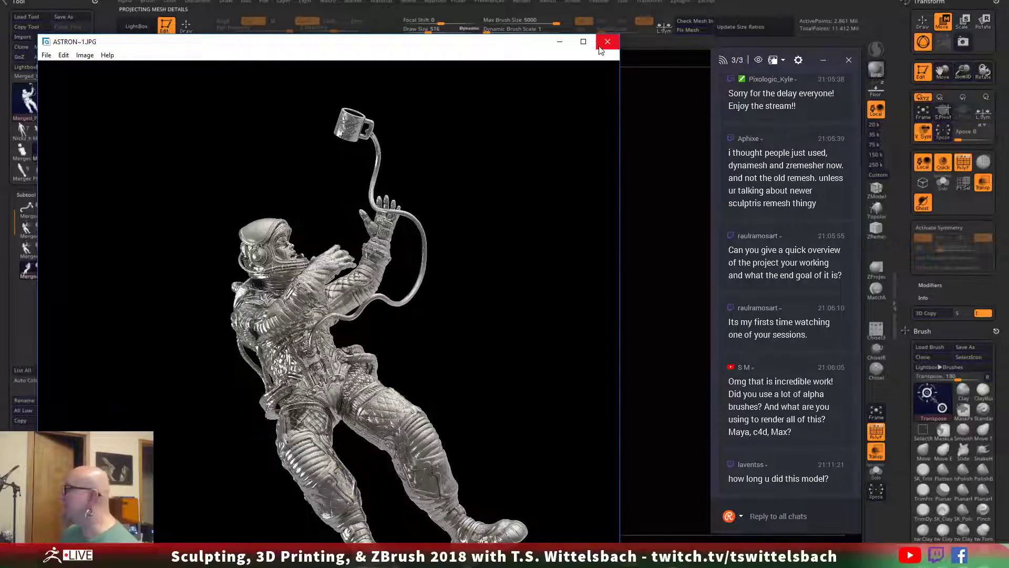
pyautogui.click(601, 50)
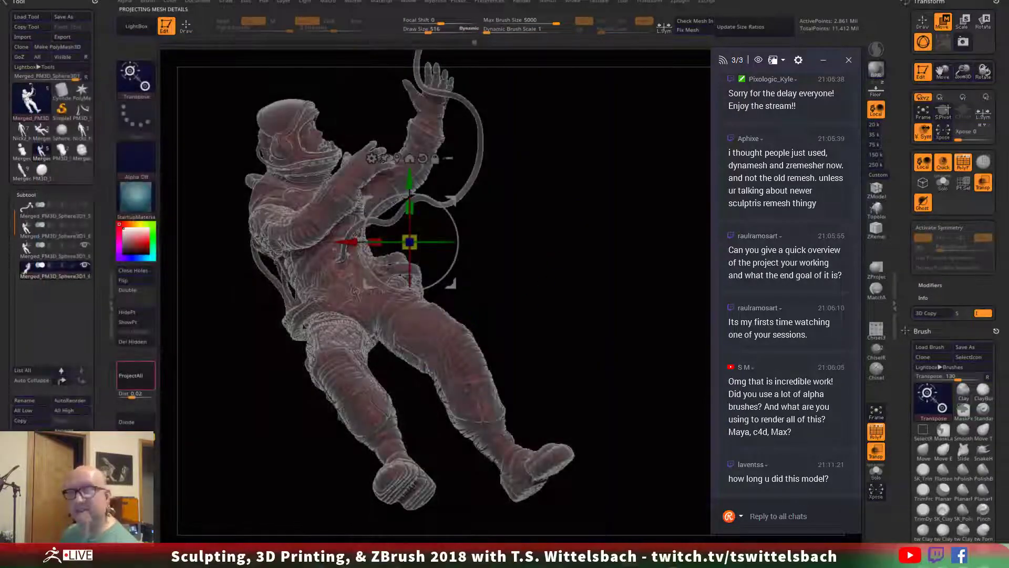
# Step: Open "astronaut on black.228" from the Renderings folder in Photos, examine it, then close it and minimise the folder window
pyautogui.press('super')
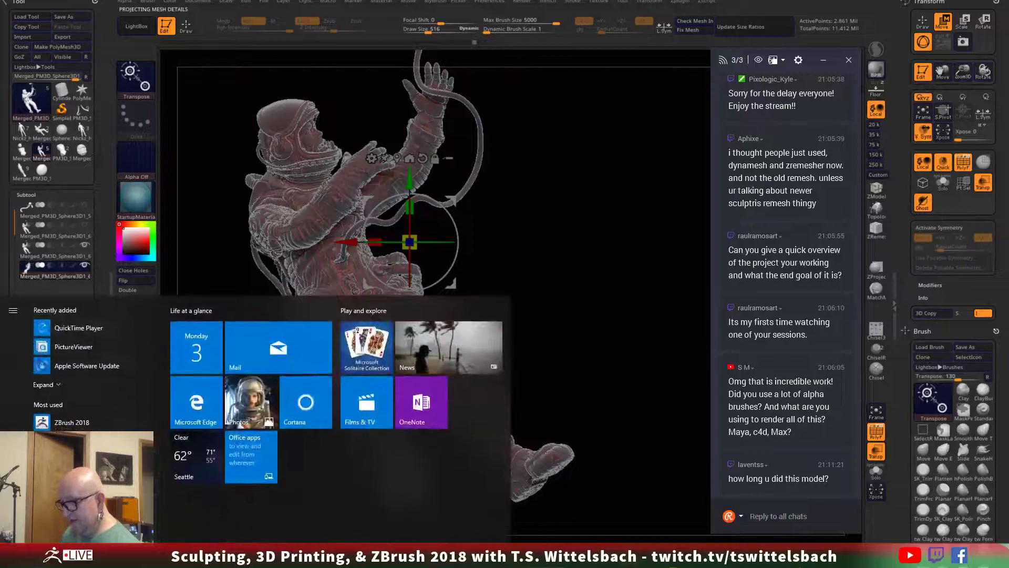
pyautogui.hotkey('alt', 'Tab')
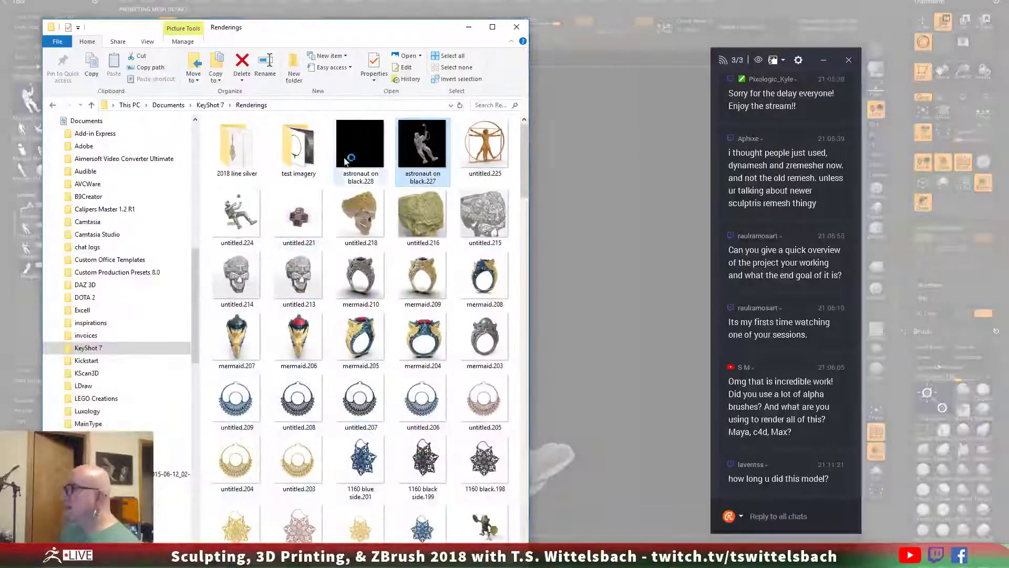
pyautogui.doubleClick(346, 152)
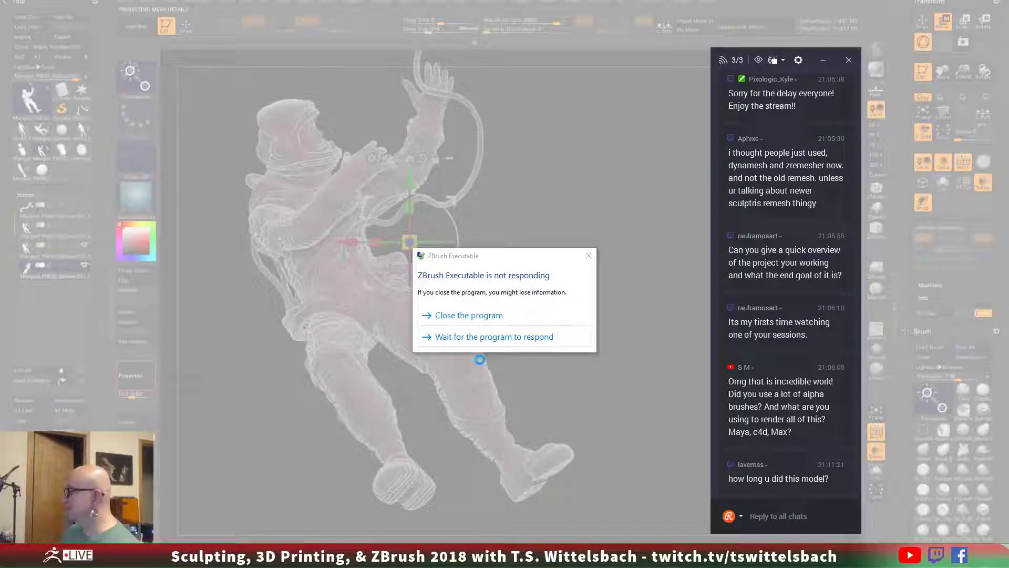
pyautogui.press('super')
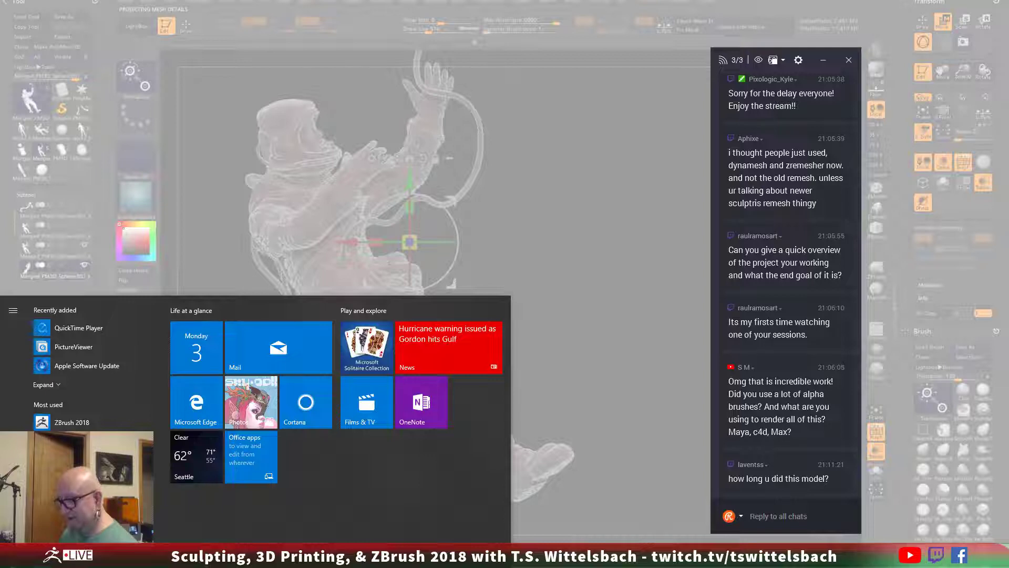
pyautogui.click(84, 557)
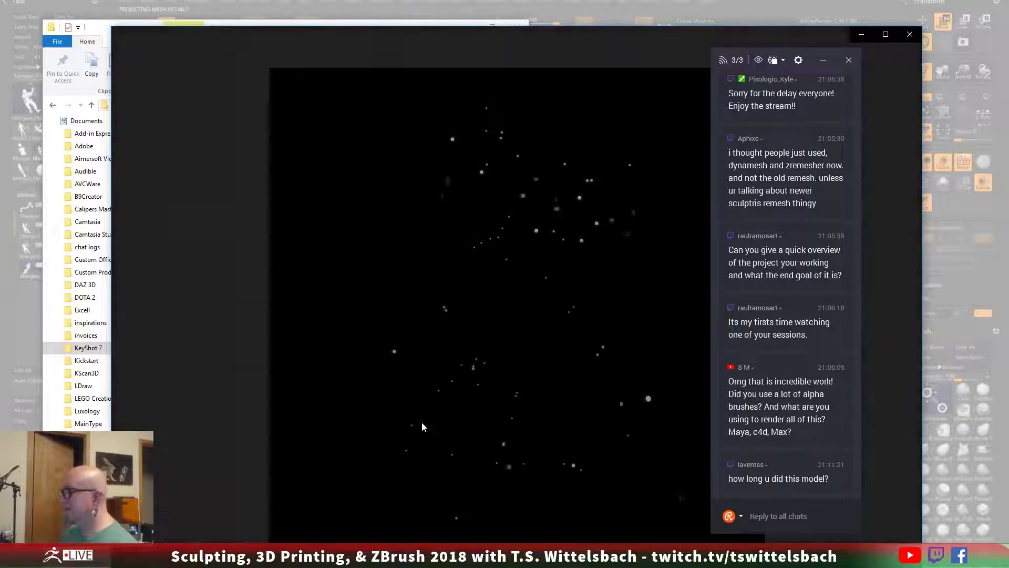
pyautogui.moveTo(447, 301)
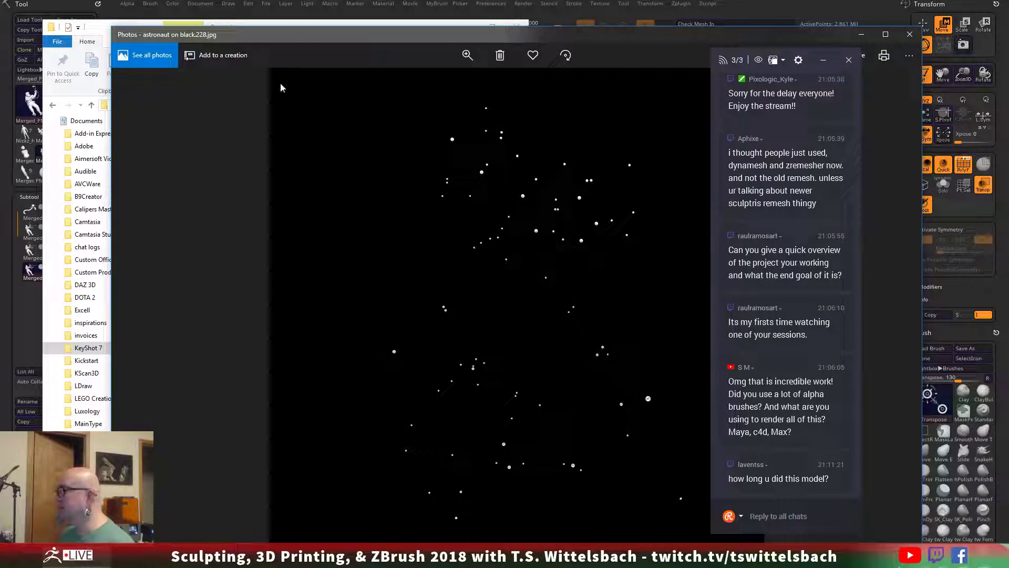
pyautogui.moveTo(387, 39); pyautogui.dragTo(94, 64)
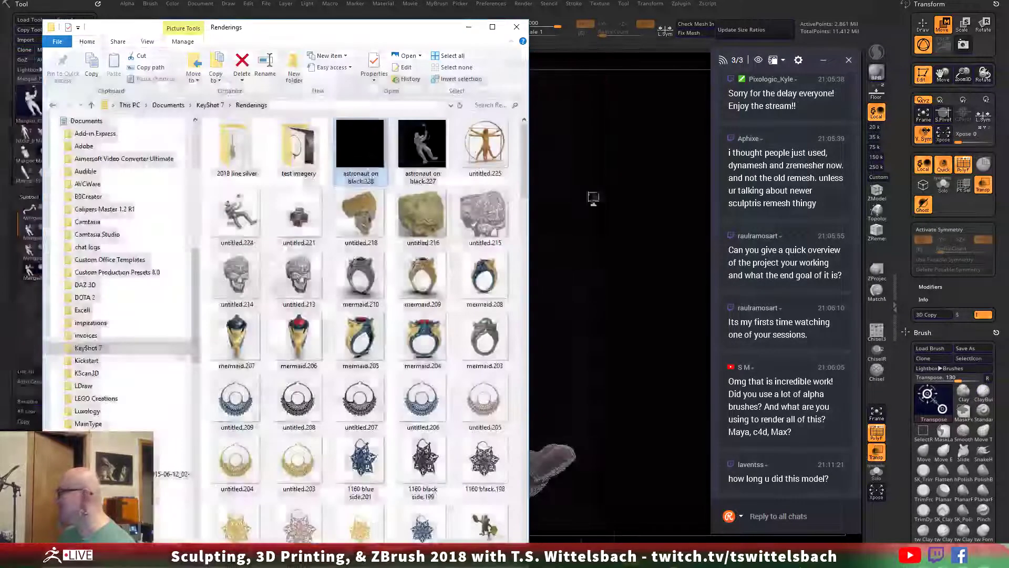
pyautogui.click(602, 55)
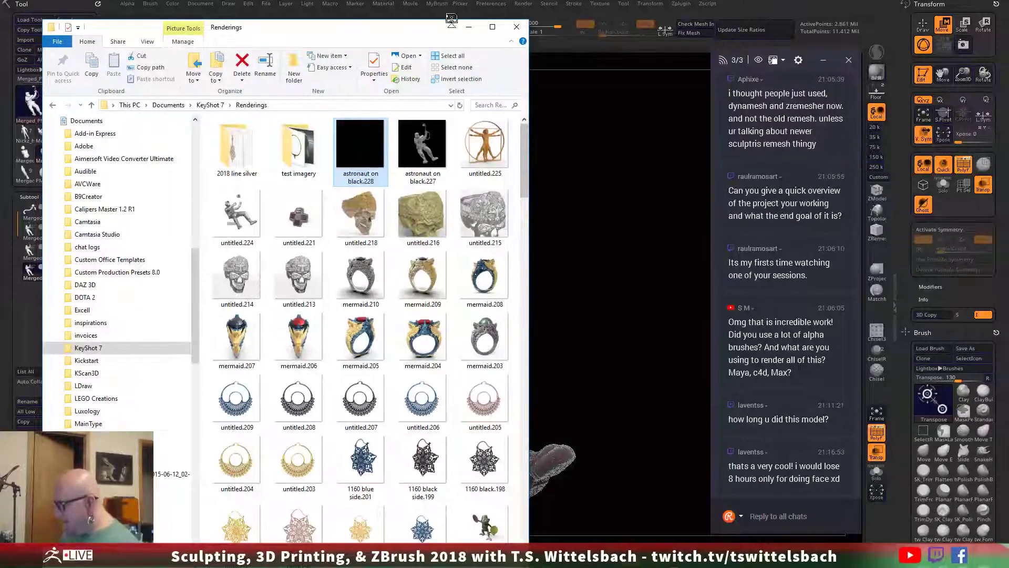
pyautogui.moveTo(451, 22); pyautogui.dragTo(412, 60)
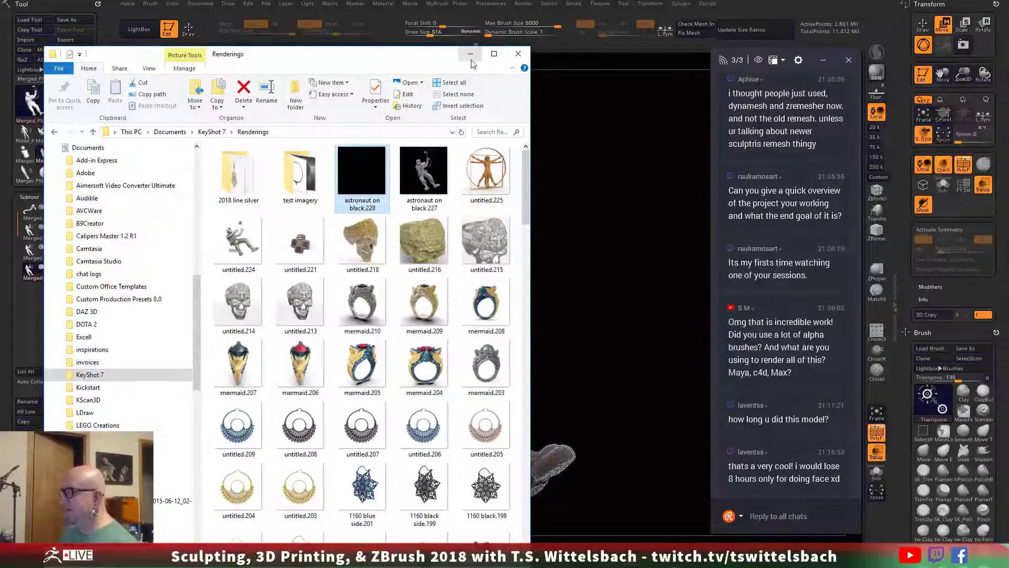
pyautogui.click(471, 58)
# Step: Update the size ratios for the projected astronaut subtool, choosing 124.75 x 202.46 x 116.55 mm as its size
pyautogui.moveTo(561, 304); pyautogui.dragTo(534, 313)
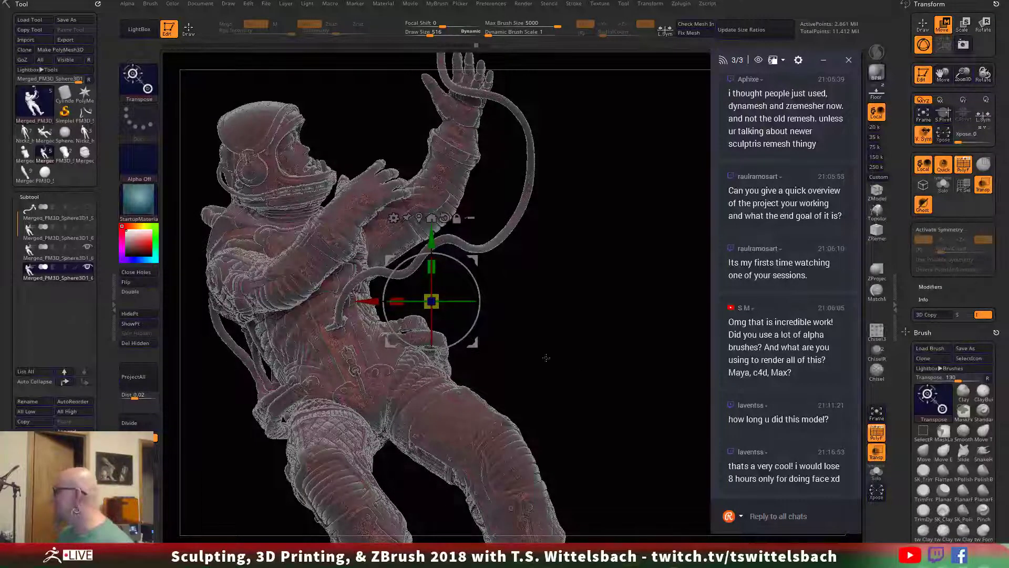
pyautogui.keyDown('ctrl'); pyautogui.moveTo(569, 350); pyautogui.dragTo(548, 281, button='right'); pyautogui.keyUp('ctrl')
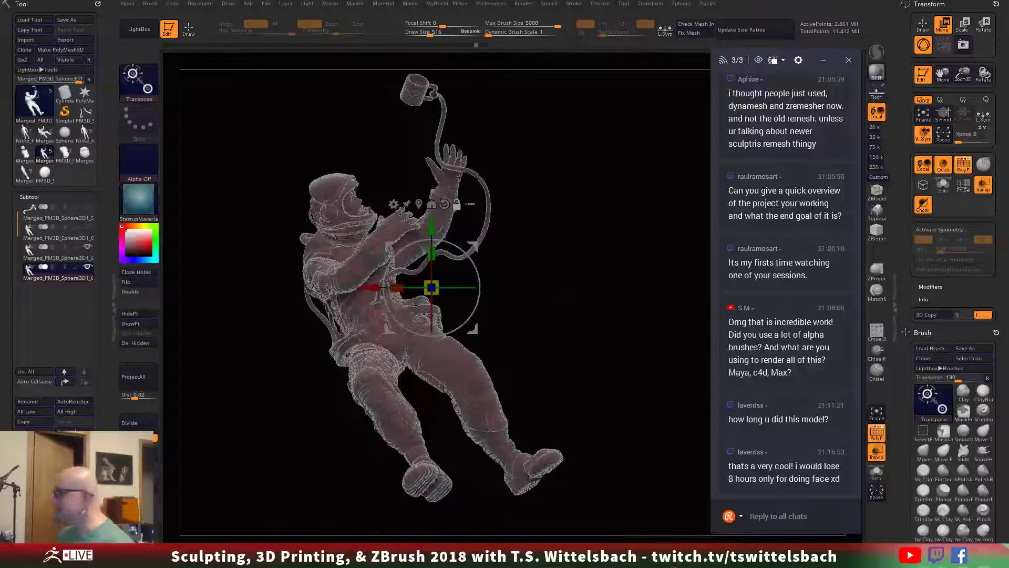
pyautogui.click(730, 30)
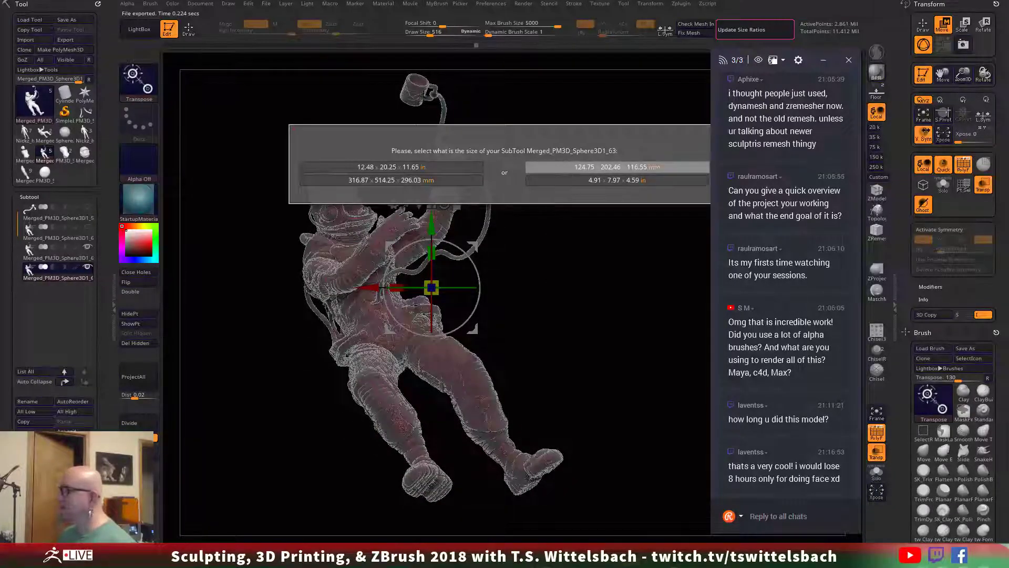
pyautogui.click(665, 166)
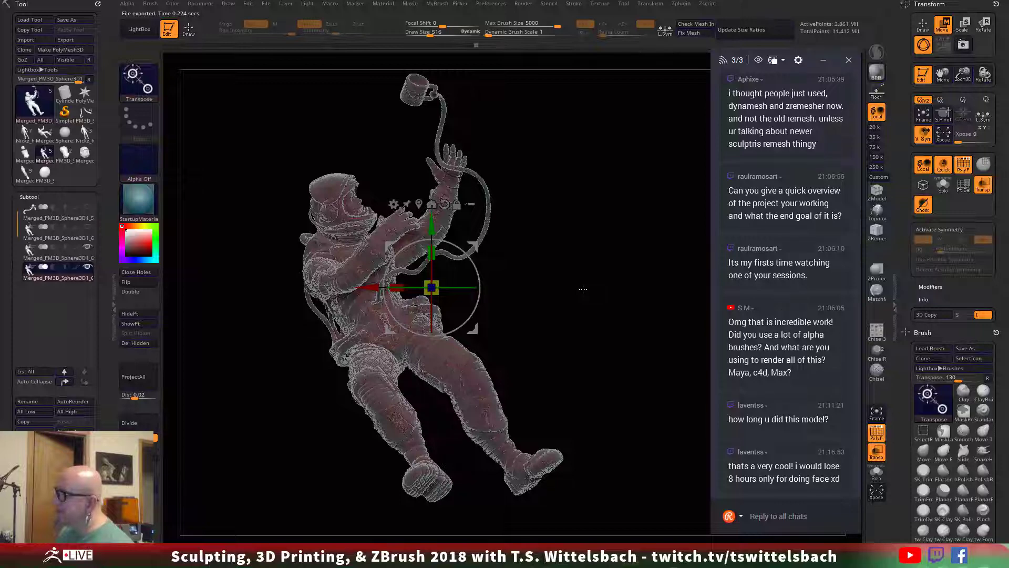
# Step: Hide the remeshed astronaut subtool and turn off PolyFrame to inspect the projected sculpt around the belt and zipper
pyautogui.click(87, 248)
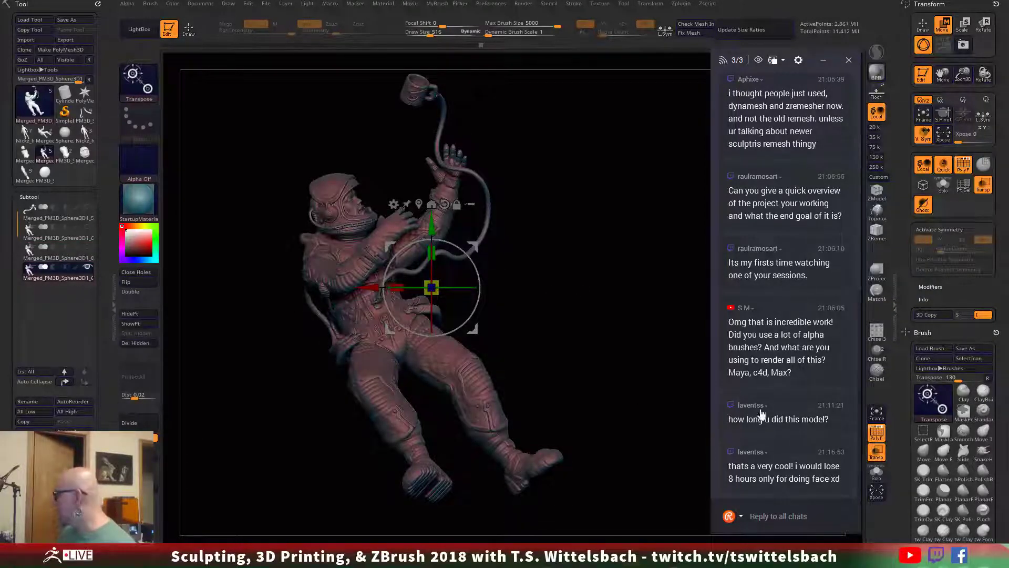
pyautogui.click(876, 434)
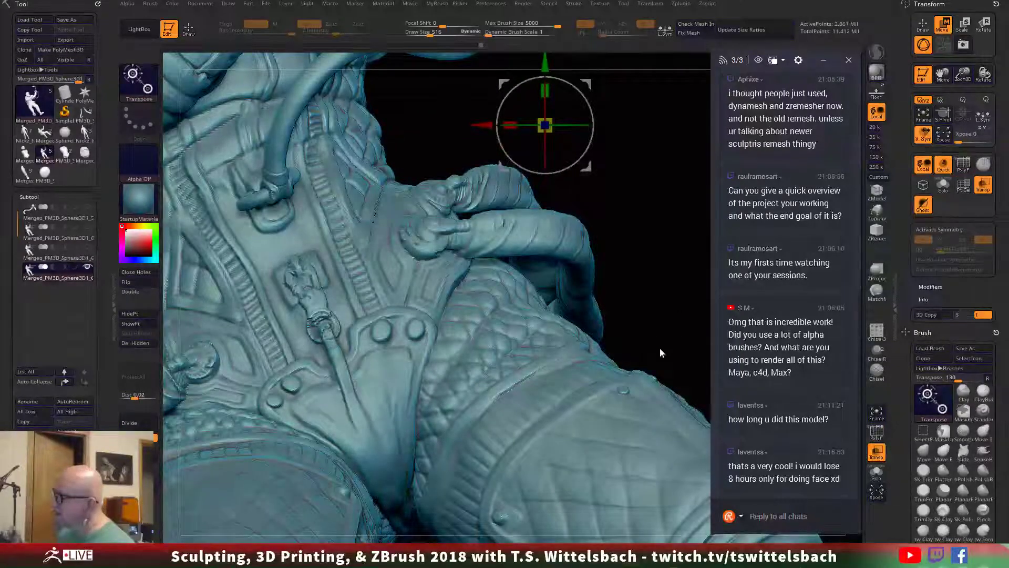
# Step: Set the draw size to 669, switch to Draw mode and smooth the zipper pull at the front of the suit
pyautogui.moveTo(660, 348); pyautogui.dragTo(688, 297)
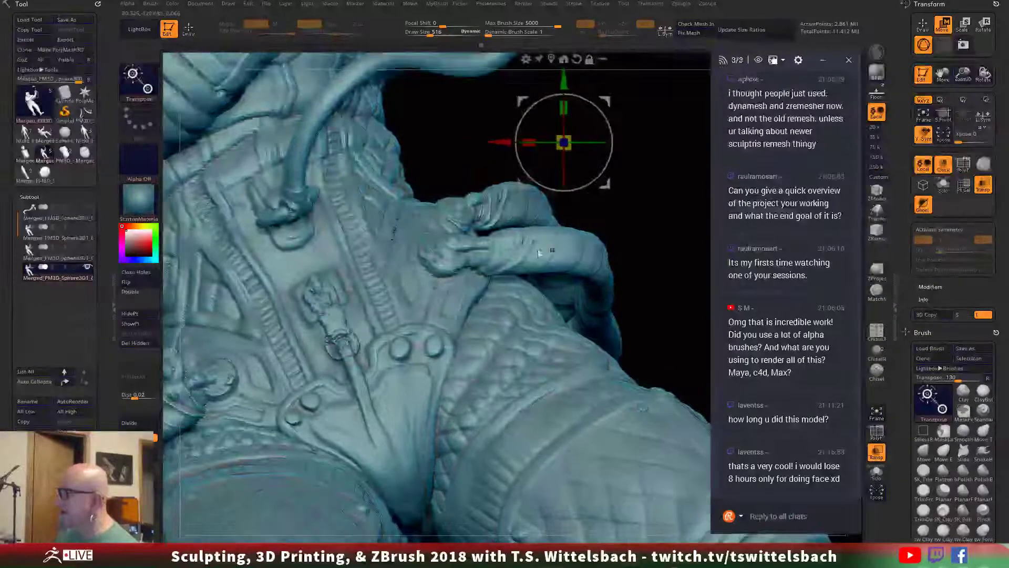
pyautogui.moveTo(465, 170)
pyautogui.mouseDown()
pyautogui.moveTo(452, 168)
pyautogui.moveTo(449, 192)
pyautogui.mouseUp()
pyautogui.press('space')
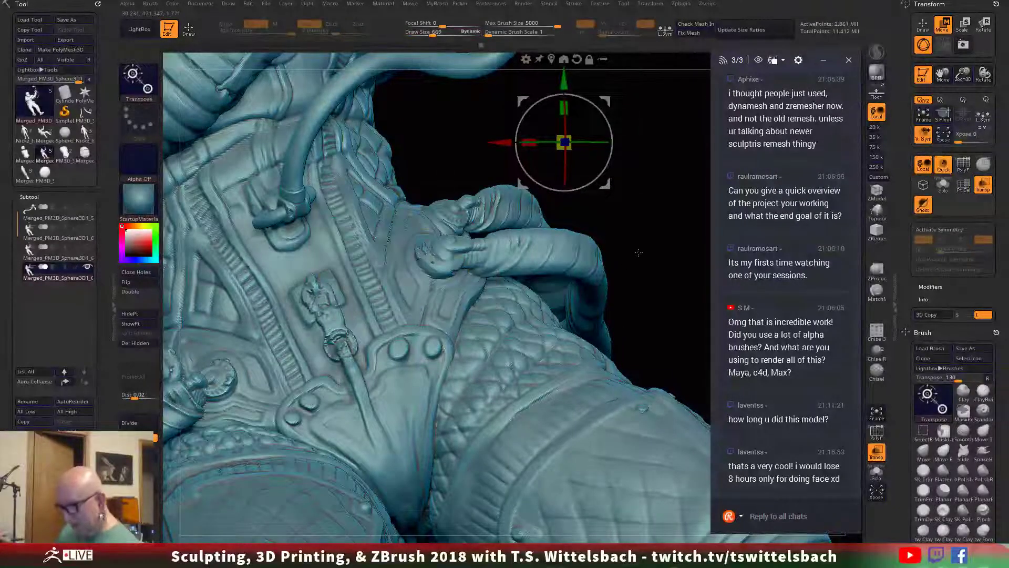
pyautogui.press('q')
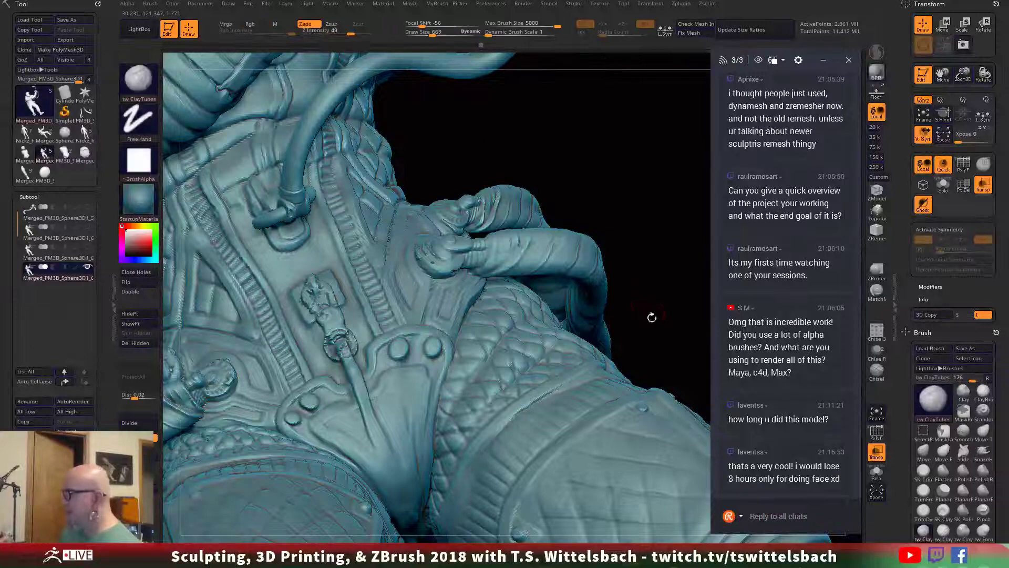
pyautogui.moveTo(652, 316); pyautogui.dragTo(577, 284)
pyautogui.moveTo(518, 240)
pyautogui.mouseDown()
pyautogui.moveTo(663, 331)
pyautogui.moveTo(523, 274)
pyautogui.mouseUp()
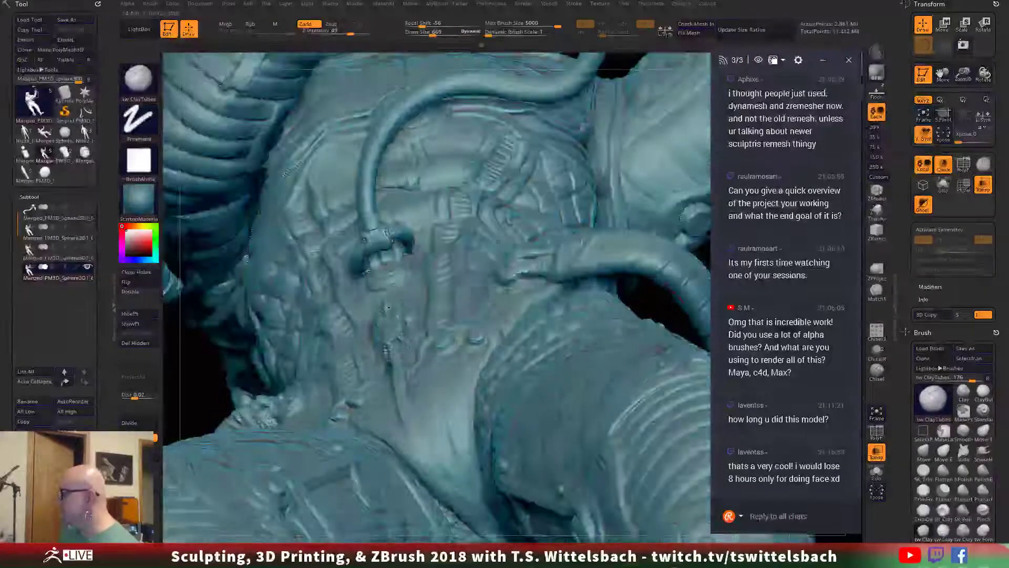
pyautogui.moveTo(665, 328); pyautogui.dragTo(500, 263)
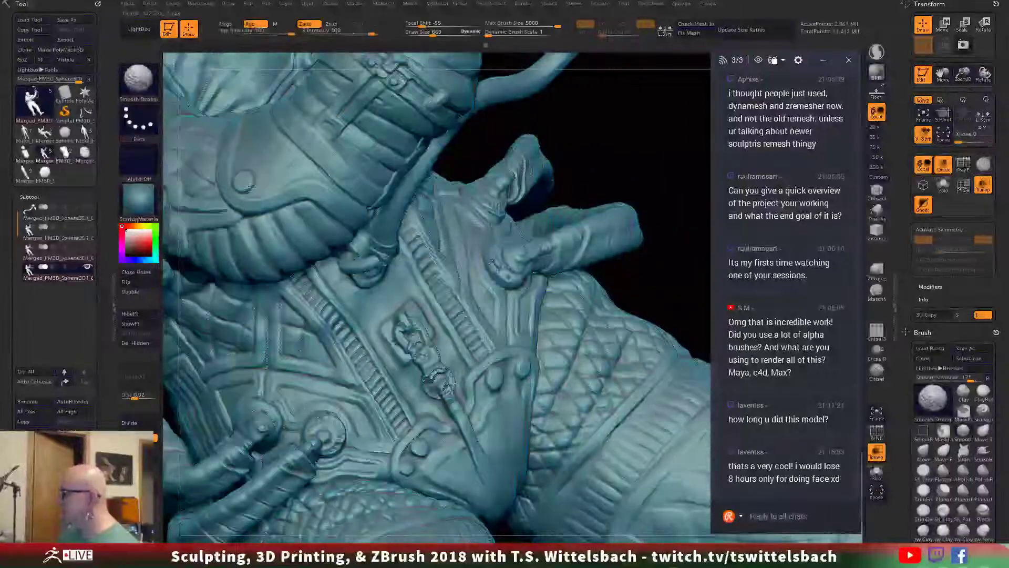
pyautogui.moveTo(409, 334)
pyautogui.keyDown('shift'); pyautogui.mouseDown()
pyautogui.moveTo(402, 348)
pyautogui.moveTo(427, 360)
pyautogui.moveTo(413, 322)
pyautogui.mouseUp(); pyautogui.keyUp('shift')
pyautogui.moveTo(437, 379)
pyautogui.keyDown('shift'); pyautogui.mouseDown()
pyautogui.moveTo(444, 392)
pyautogui.moveTo(436, 376)
pyautogui.mouseUp(); pyautogui.keyUp('shift')
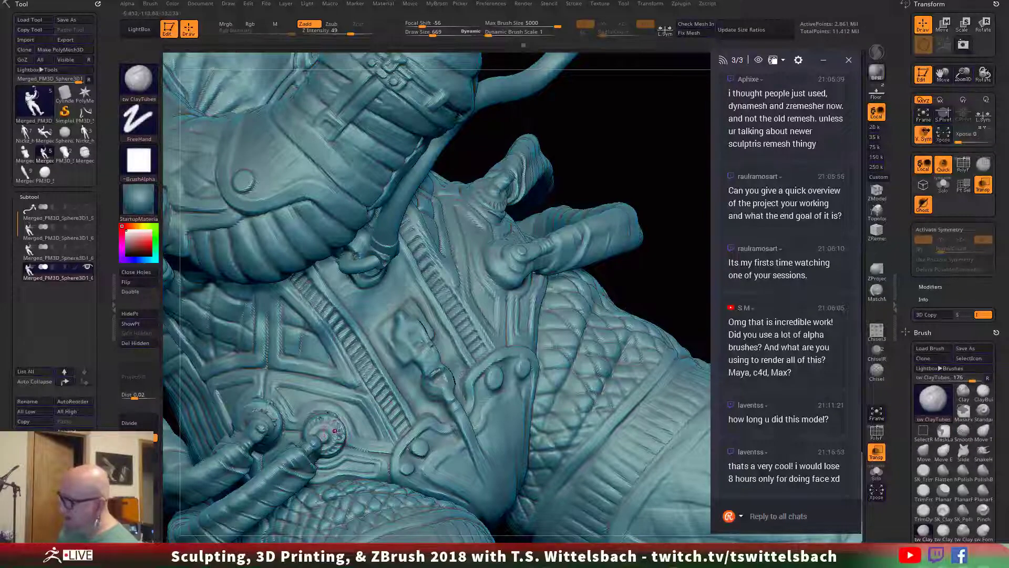
# Step: Smooth the two round hose connectors beside the zipper and check the gear on the outer thigh
pyautogui.press('shift')
pyautogui.keyDown('shift'); pyautogui.moveTo(335, 431); pyautogui.dragTo(339, 417); pyautogui.keyUp('shift')
pyautogui.moveTo(256, 409)
pyautogui.keyDown('shift'); pyautogui.mouseDown()
pyautogui.moveTo(271, 407)
pyautogui.moveTo(262, 401)
pyautogui.mouseUp(); pyautogui.keyUp('shift')
pyautogui.keyDown('alt'); pyautogui.moveTo(628, 281); pyautogui.dragTo(563, 230); pyautogui.keyUp('alt')
pyautogui.moveTo(564, 231)
pyautogui.mouseDown(button='right')
pyautogui.moveTo(601, 324)
pyautogui.moveTo(586, 338)
pyautogui.moveTo(604, 400)
pyautogui.moveTo(527, 249)
pyautogui.mouseUp(button='right')
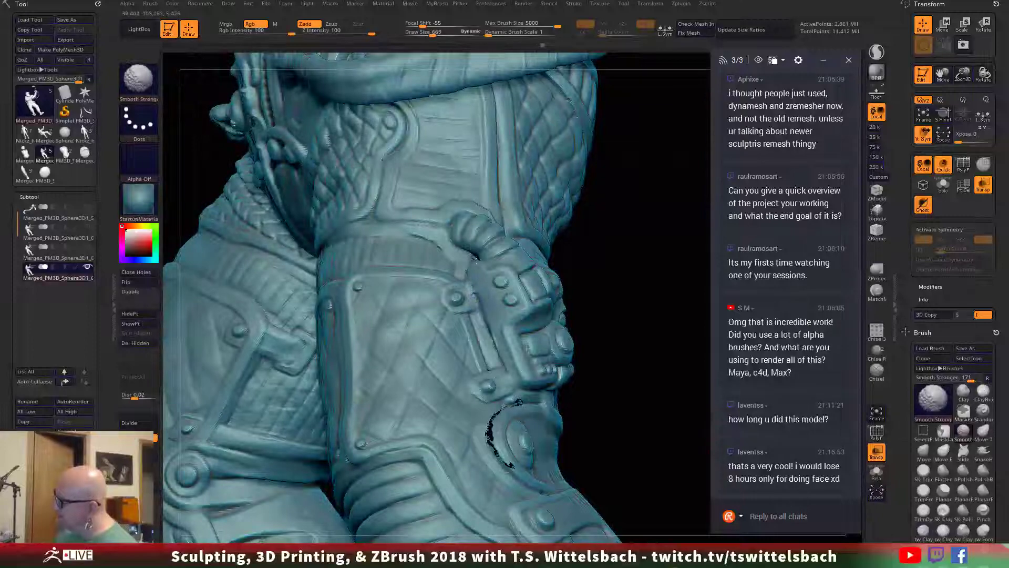
pyautogui.keyDown('alt'); pyautogui.moveTo(604, 250); pyautogui.dragTo(599, 400); pyautogui.keyUp('alt')
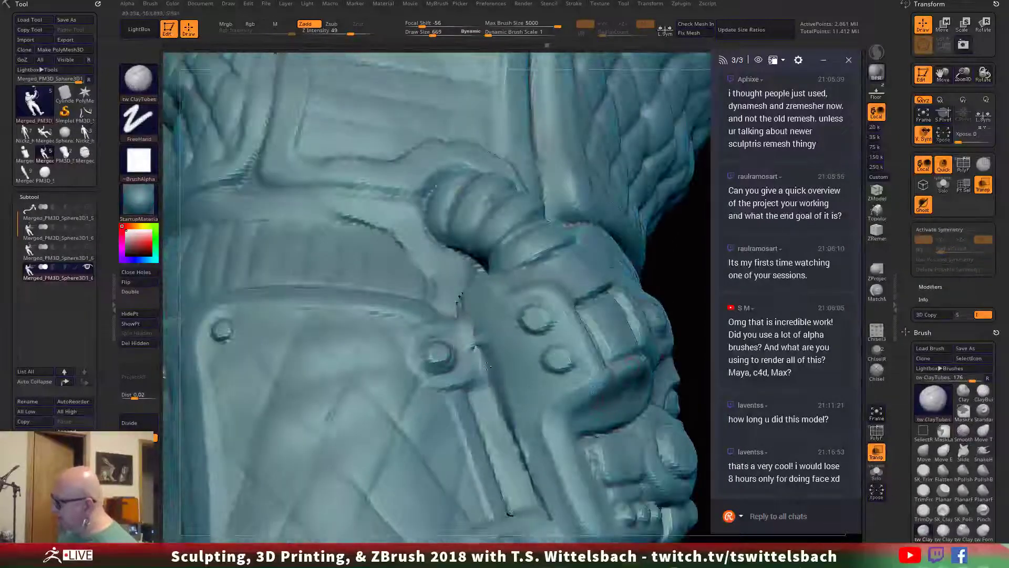
pyautogui.moveTo(487, 367); pyautogui.dragTo(546, 269, button='right')
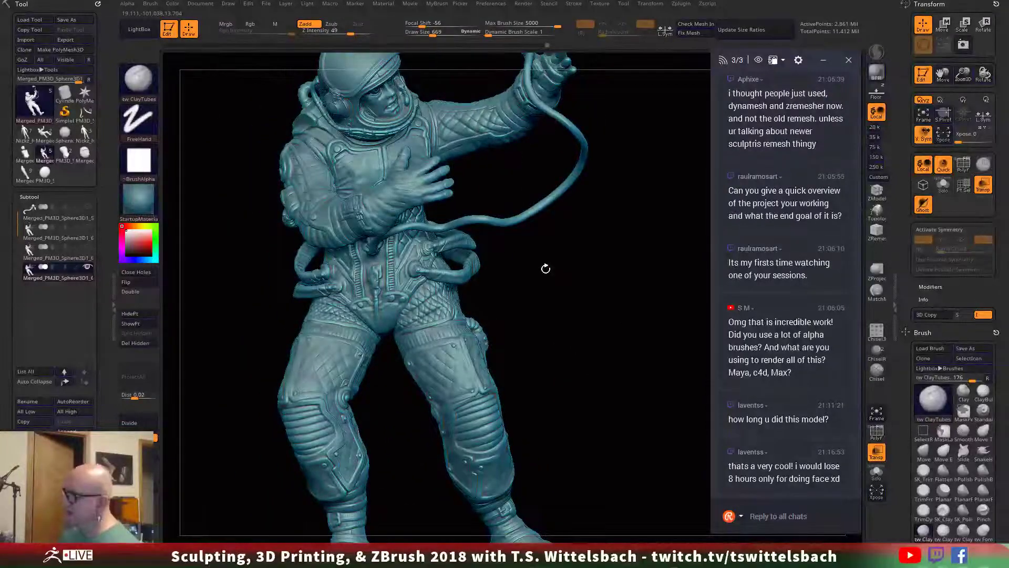
# Step: Select the subtool Merged_PM3D_Sphere3D1_64 and hide the projected astronaut subtool below it
pyautogui.click(60, 259)
pyautogui.moveTo(613, 350); pyautogui.dragTo(561, 309, button='right')
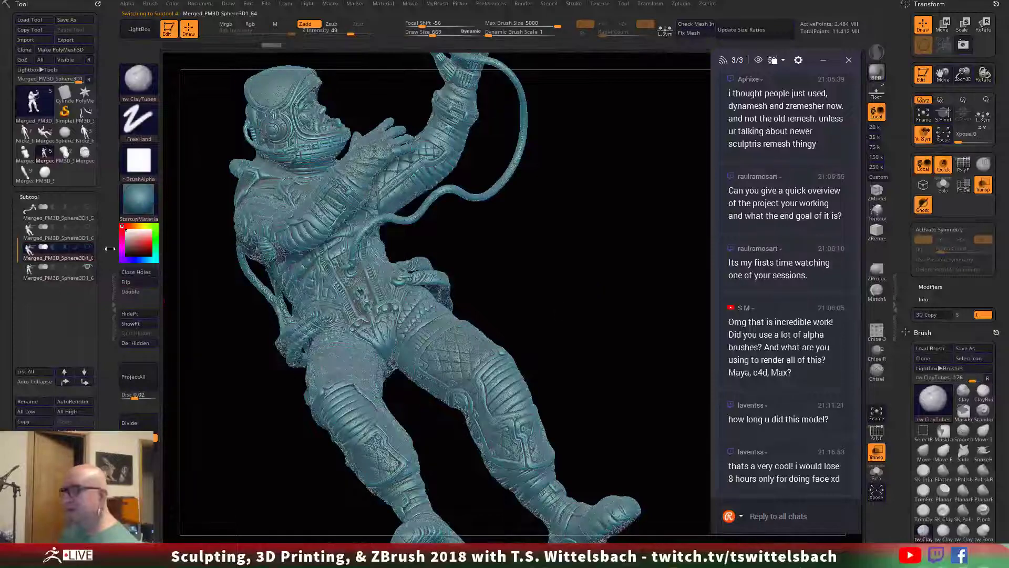
pyautogui.click(88, 267)
# Step: Examine the selected astronaut subtool around the hips, waist hoses, back, legs and the device on the outer thigh
pyautogui.moveTo(601, 277); pyautogui.dragTo(778, 294)
pyautogui.moveTo(568, 316); pyautogui.dragTo(585, 286)
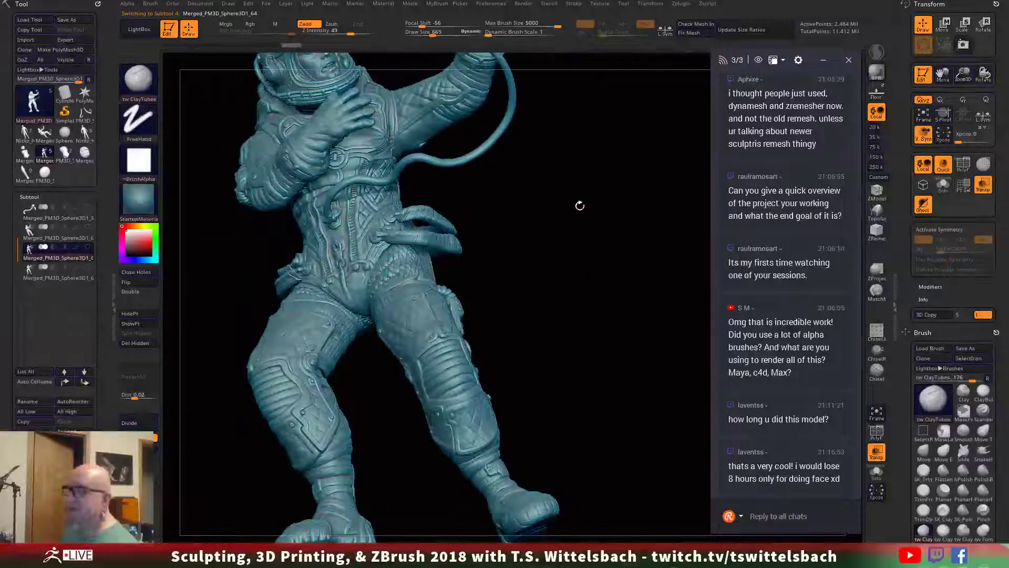
pyautogui.keyDown('alt'); pyautogui.moveTo(578, 205); pyautogui.dragTo(619, 289); pyautogui.keyUp('alt')
pyautogui.moveTo(618, 289); pyautogui.dragTo(375, 247, button='right')
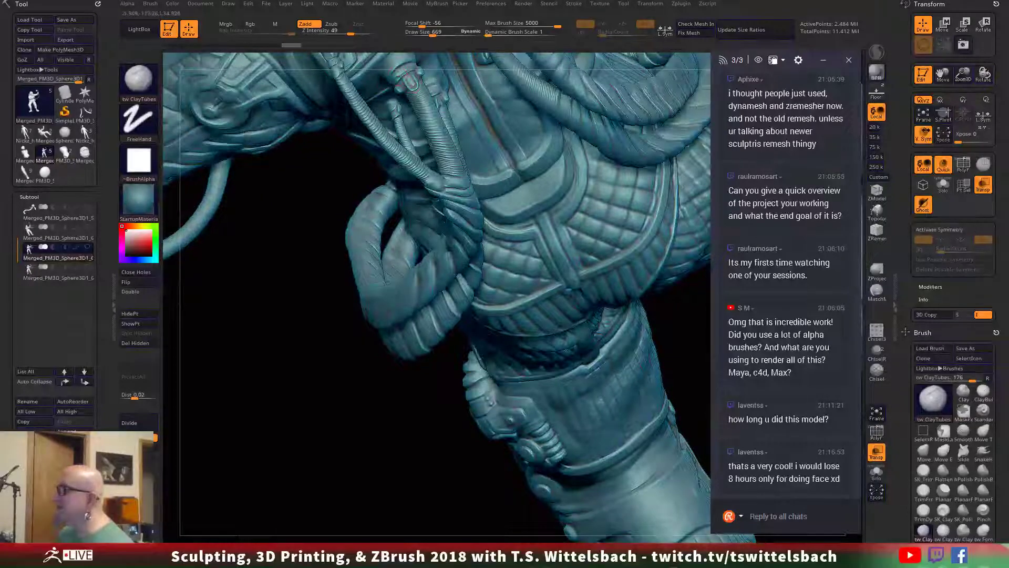
pyautogui.keyDown('ctrl'); pyautogui.moveTo(319, 379); pyautogui.dragTo(320, 441, button='right'); pyautogui.keyUp('ctrl')
pyautogui.keyDown('ctrl'); pyautogui.moveTo(319, 326); pyautogui.dragTo(573, 367, button='right'); pyautogui.keyUp('ctrl')
pyautogui.moveTo(633, 384); pyautogui.dragTo(641, 403, button='right')
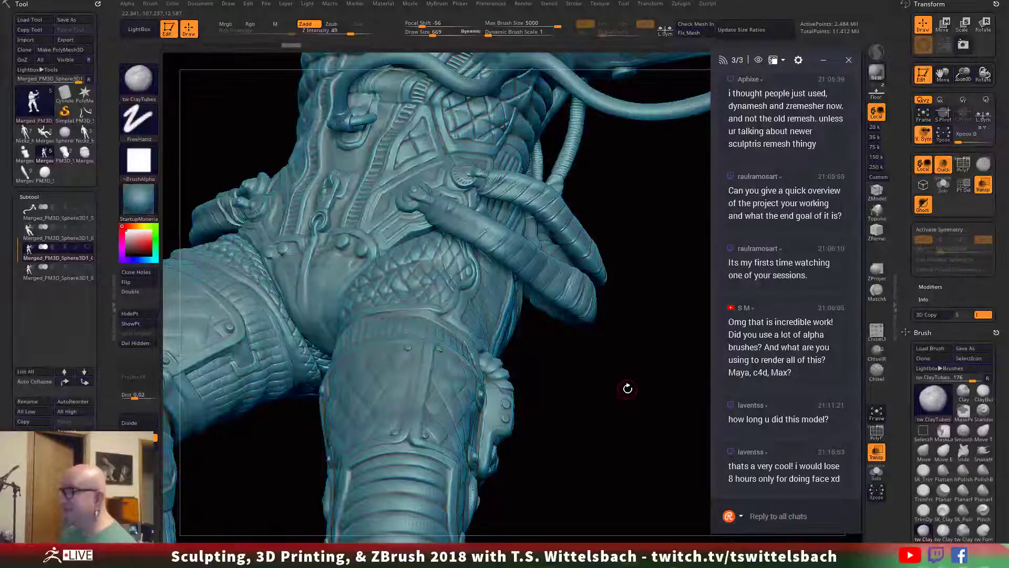
pyautogui.moveTo(584, 311); pyautogui.dragTo(593, 344, button='right')
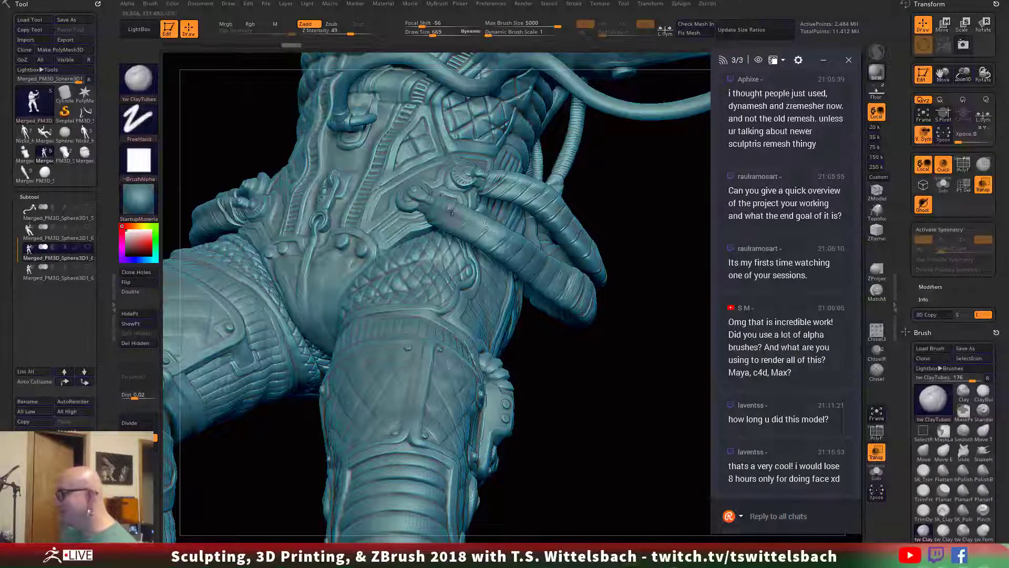
pyautogui.moveTo(589, 408); pyautogui.dragTo(578, 282, button='right')
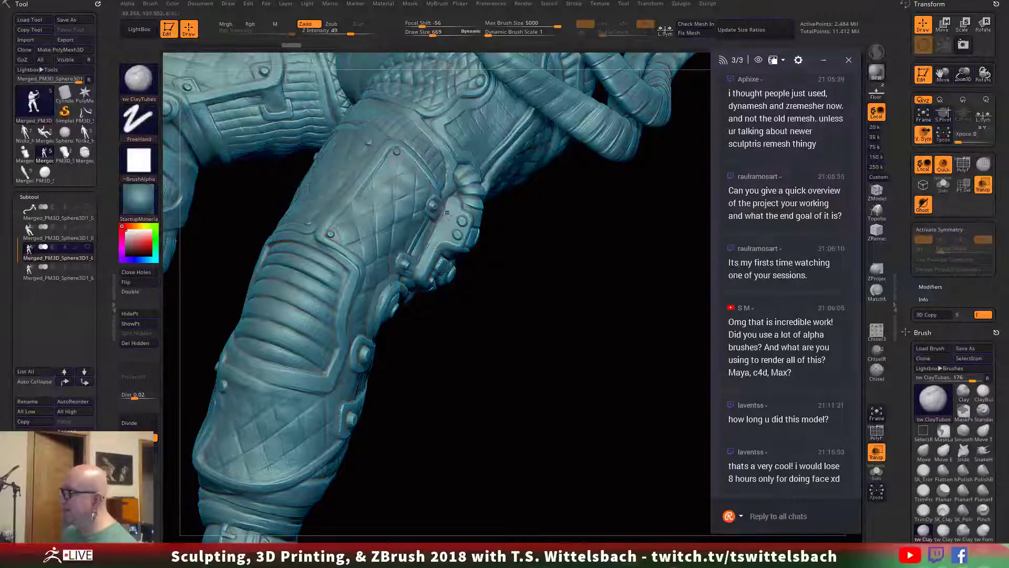
pyautogui.moveTo(525, 354)
pyautogui.mouseDown(button='right')
pyautogui.moveTo(460, 414)
pyautogui.moveTo(426, 347)
pyautogui.moveTo(531, 468)
pyautogui.mouseUp(button='right')
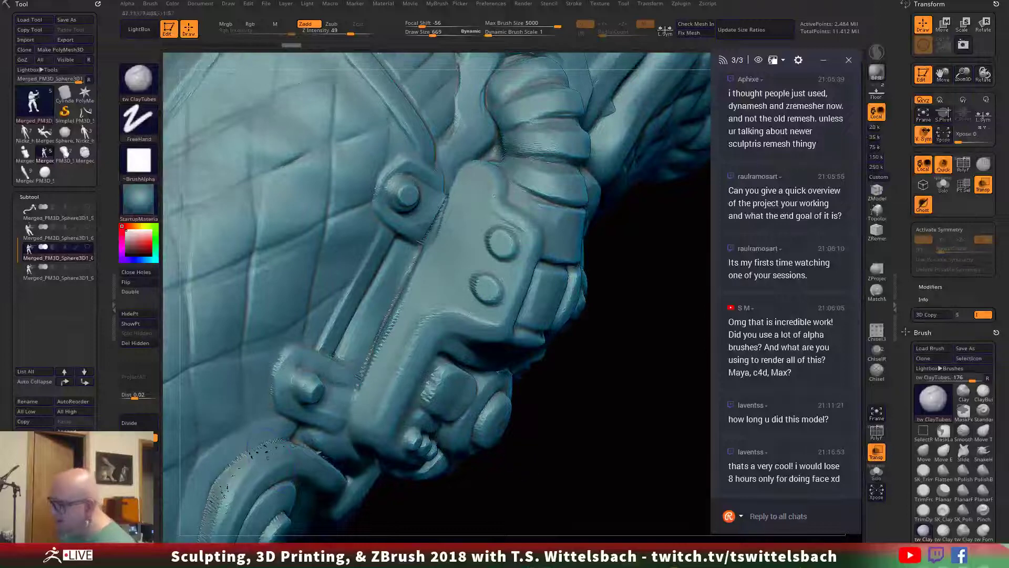
# Step: Try to smooth the rough outer edge of the round knee disc, and undo the stroke
pyautogui.keyDown('shift'); pyautogui.moveTo(276, 449); pyautogui.dragTo(228, 481); pyautogui.keyUp('shift')
pyautogui.keyDown('alt'); pyautogui.moveTo(540, 497); pyautogui.dragTo(653, 323, button='right'); pyautogui.keyUp('alt')
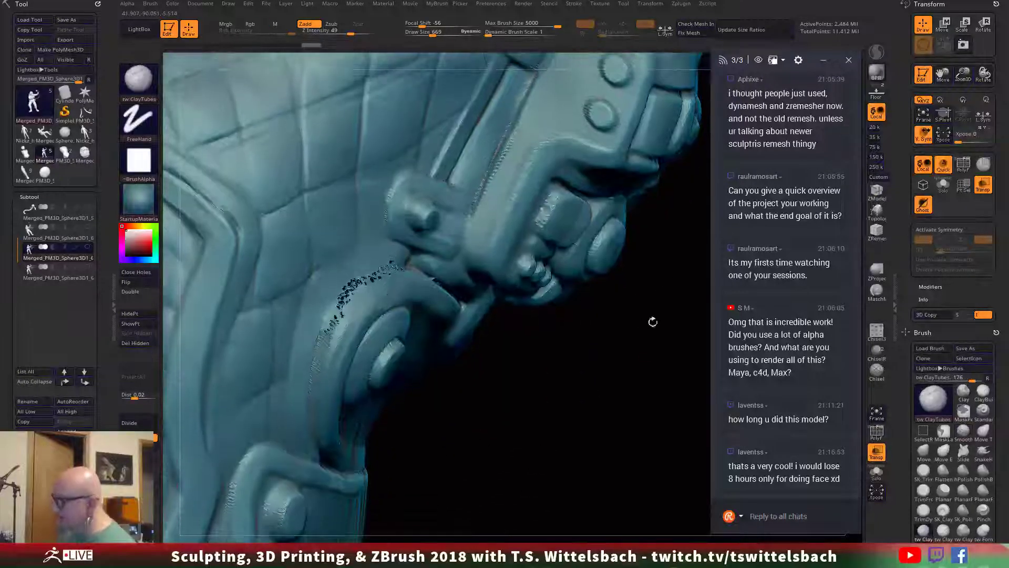
pyautogui.hotkey('ctrl', 'z')
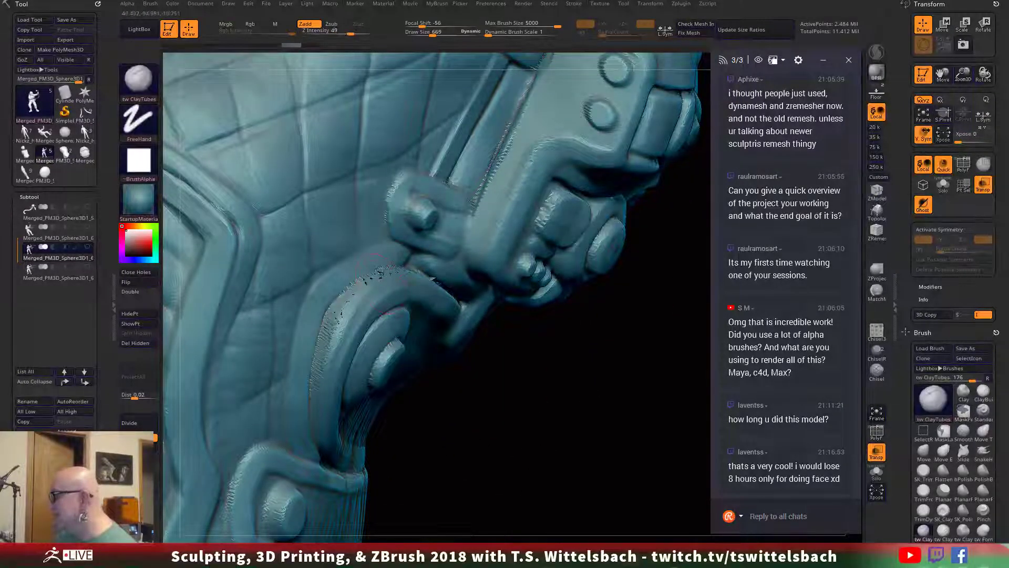
# Step: Set the draw size to 382, try again to smooth the knee disc's rough rim, and undo the strokes
pyautogui.press('space')
pyautogui.moveTo(382, 273)
pyautogui.mouseDown()
pyautogui.moveTo(339, 313)
pyautogui.moveTo(324, 388)
pyautogui.mouseUp()
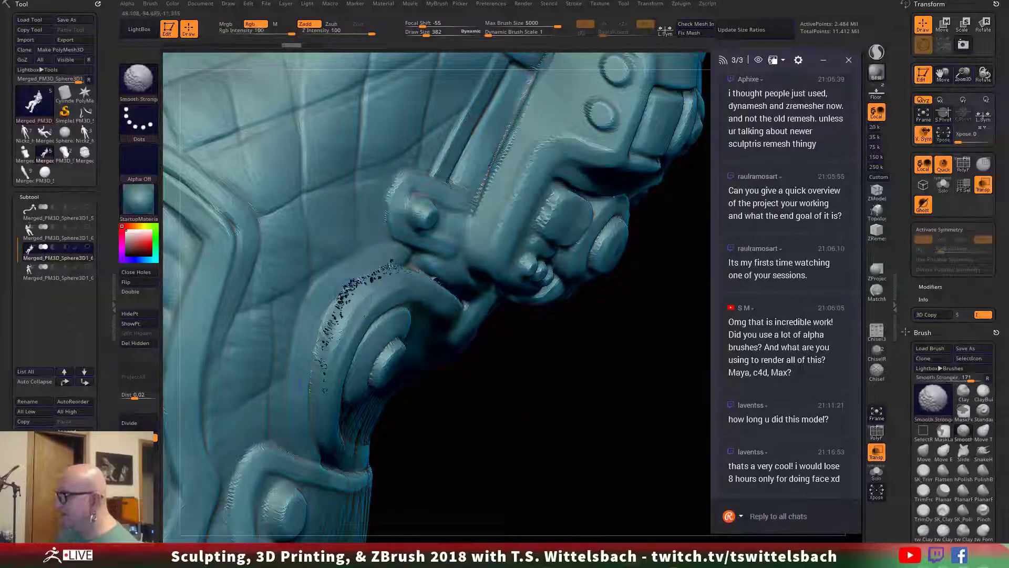
pyautogui.keyDown('shift'); pyautogui.moveTo(342, 304); pyautogui.dragTo(318, 359); pyautogui.keyUp('shift')
pyautogui.moveTo(552, 446); pyautogui.dragTo(613, 440)
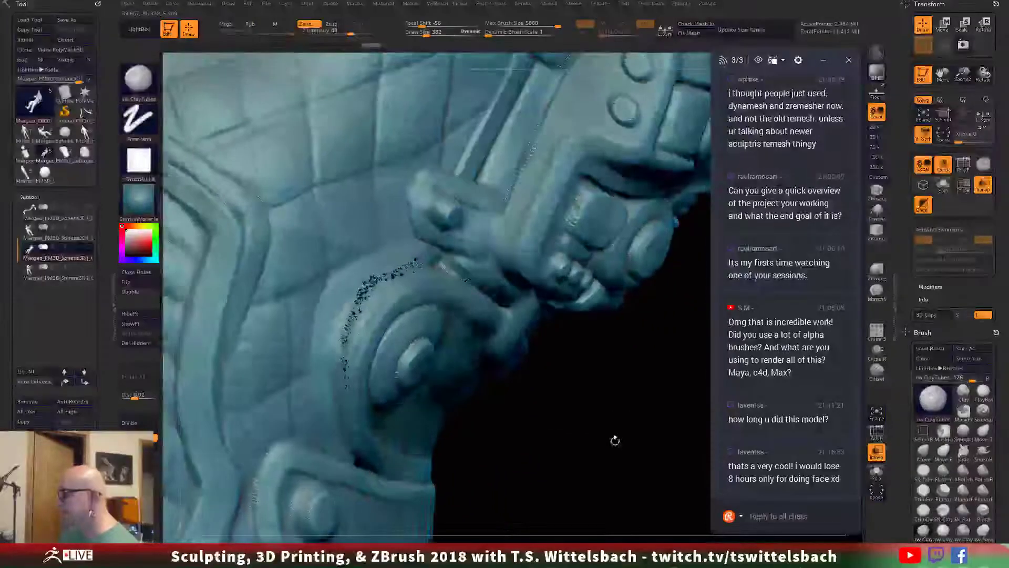
pyautogui.press('ctrl')
pyautogui.hotkey('ctrl', 'z')
pyautogui.hotkey('ctrl', 'z')
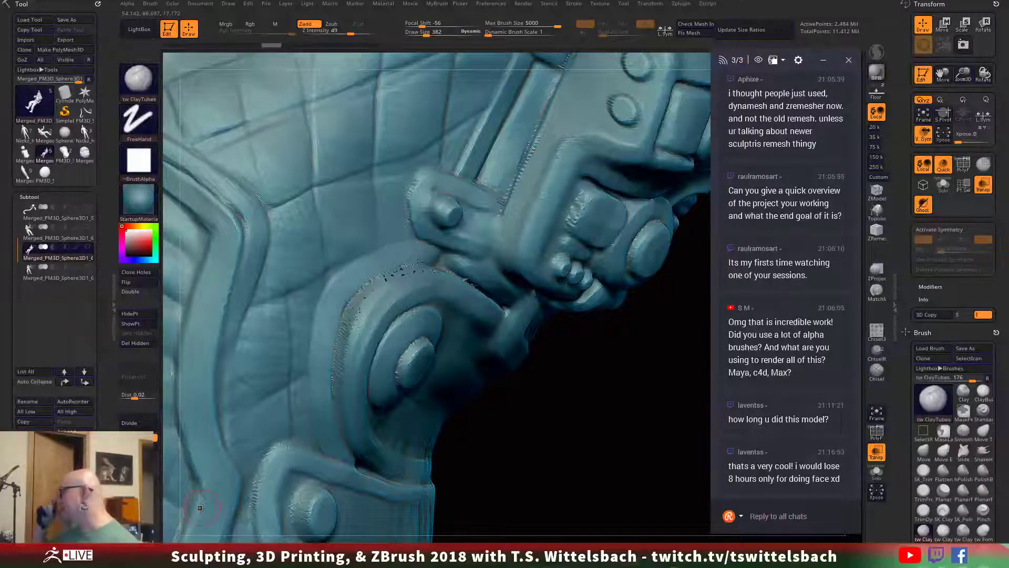
# Step: Examine the mesh artifacts along the knee disc's rim and beside the thigh device from several angles
pyautogui.moveTo(590, 469)
pyautogui.mouseDown()
pyautogui.moveTo(552, 412)
pyautogui.moveTo(581, 423)
pyautogui.mouseUp()
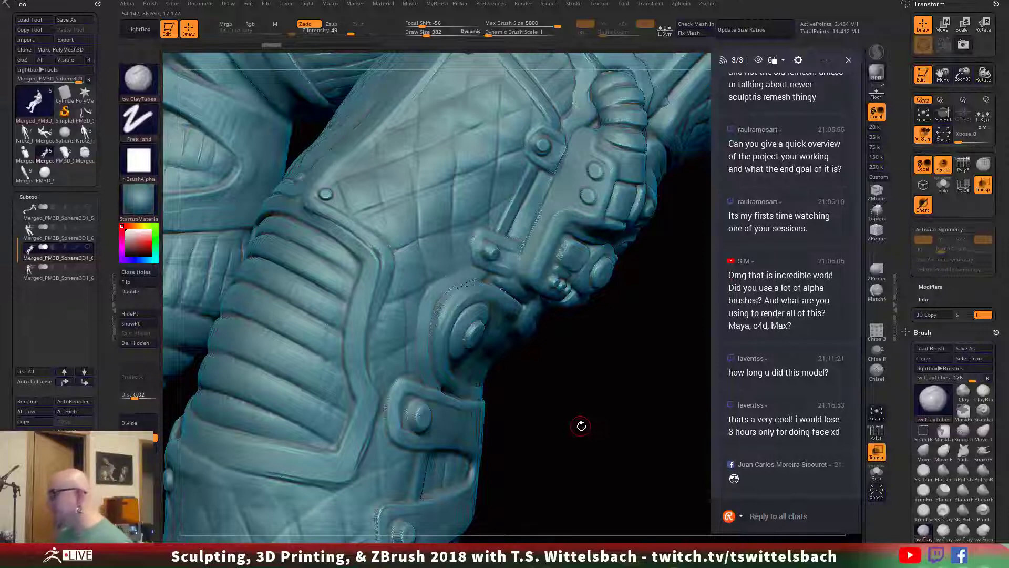
pyautogui.moveTo(581, 425); pyautogui.dragTo(574, 415)
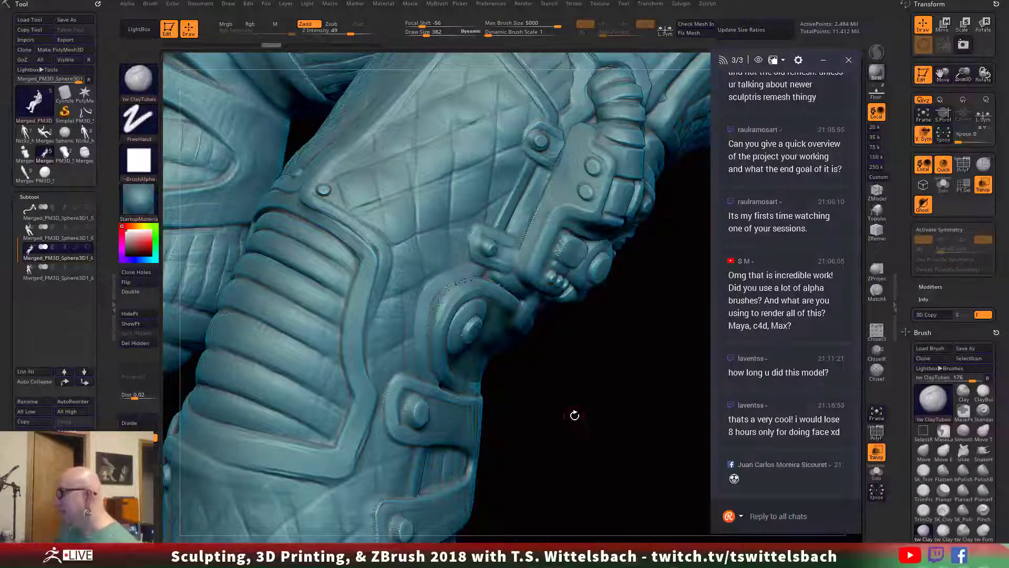
pyautogui.keyDown('alt'); pyautogui.moveTo(574, 416); pyautogui.dragTo(620, 403); pyautogui.keyUp('alt')
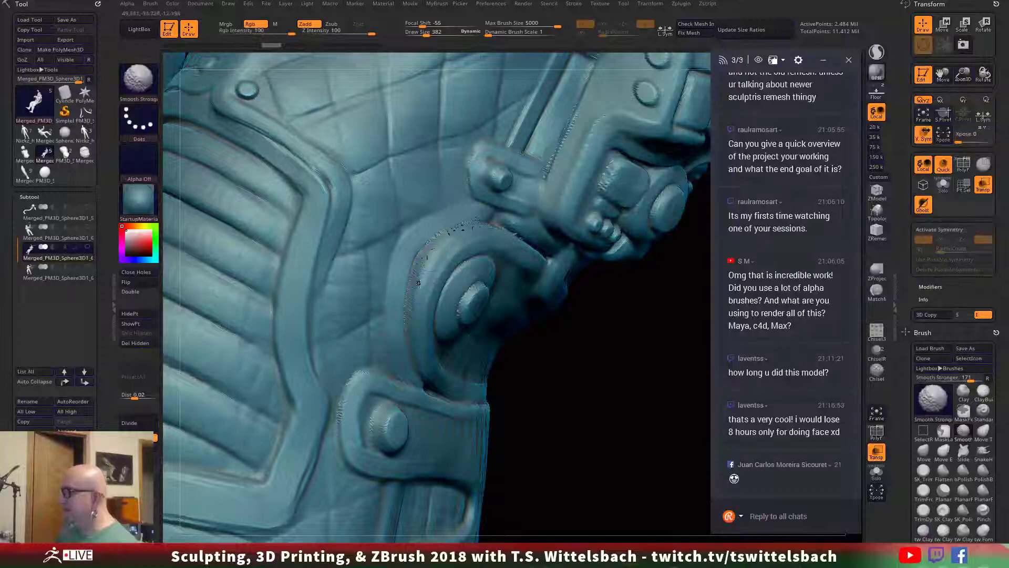
pyautogui.moveTo(574, 361)
pyautogui.mouseDown()
pyautogui.moveTo(528, 363)
pyautogui.moveTo(539, 362)
pyautogui.mouseUp()
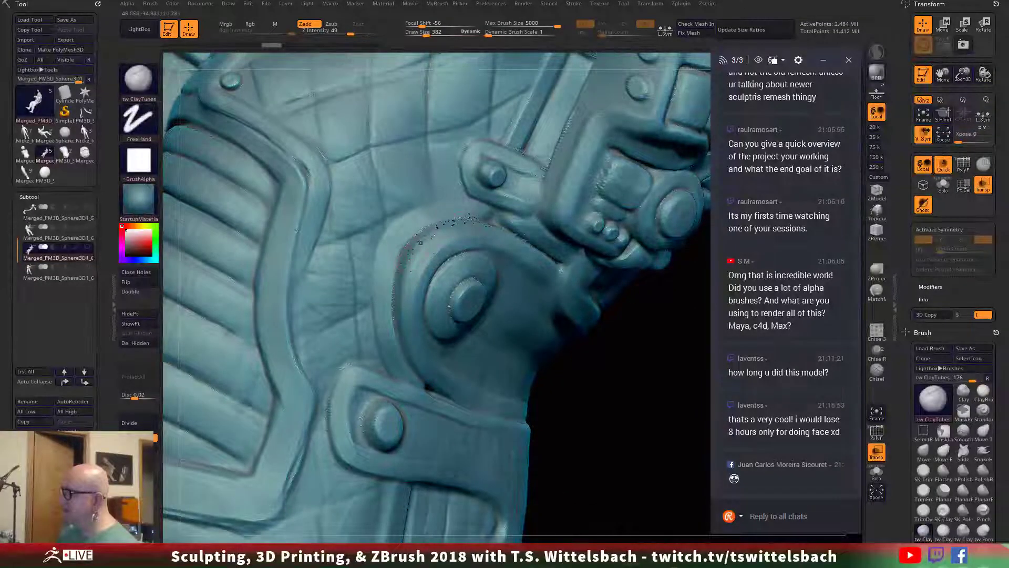
pyautogui.moveTo(588, 380); pyautogui.dragTo(588, 493)
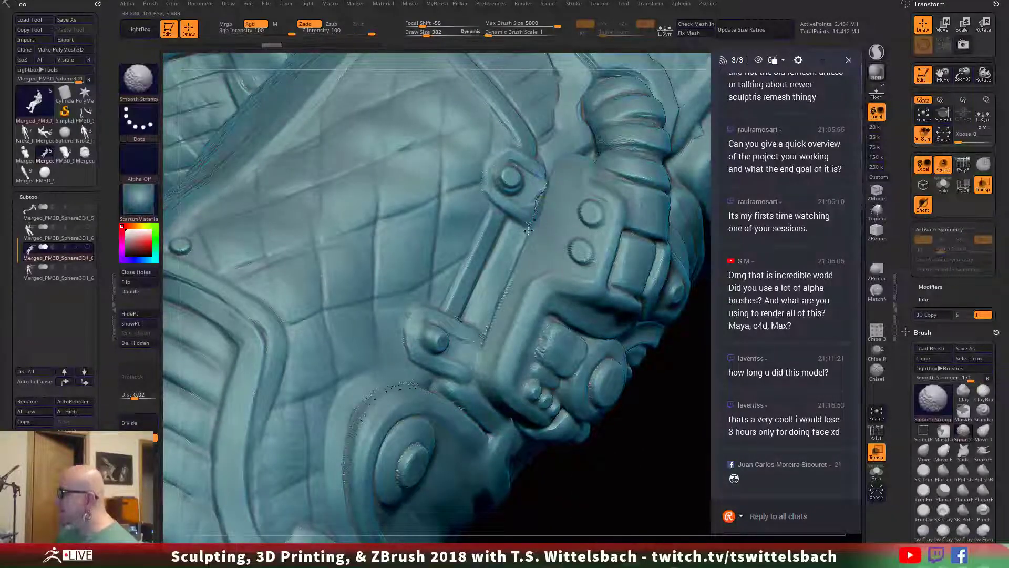
pyautogui.moveTo(620, 472)
pyautogui.mouseDown(button='right')
pyautogui.moveTo(628, 438)
pyautogui.moveTo(539, 290)
pyautogui.moveTo(591, 501)
pyautogui.mouseUp(button='right')
pyautogui.press('shift')
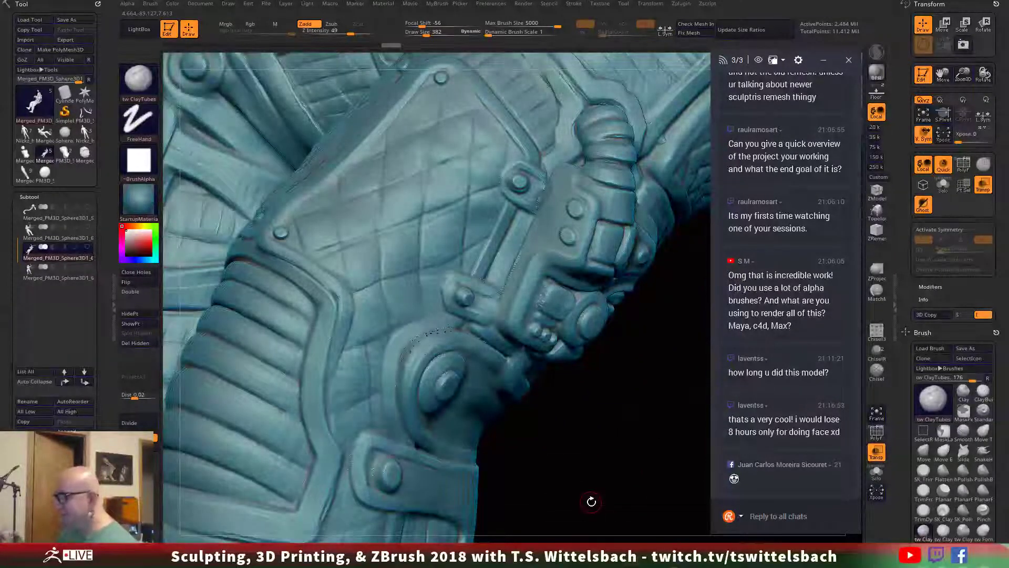
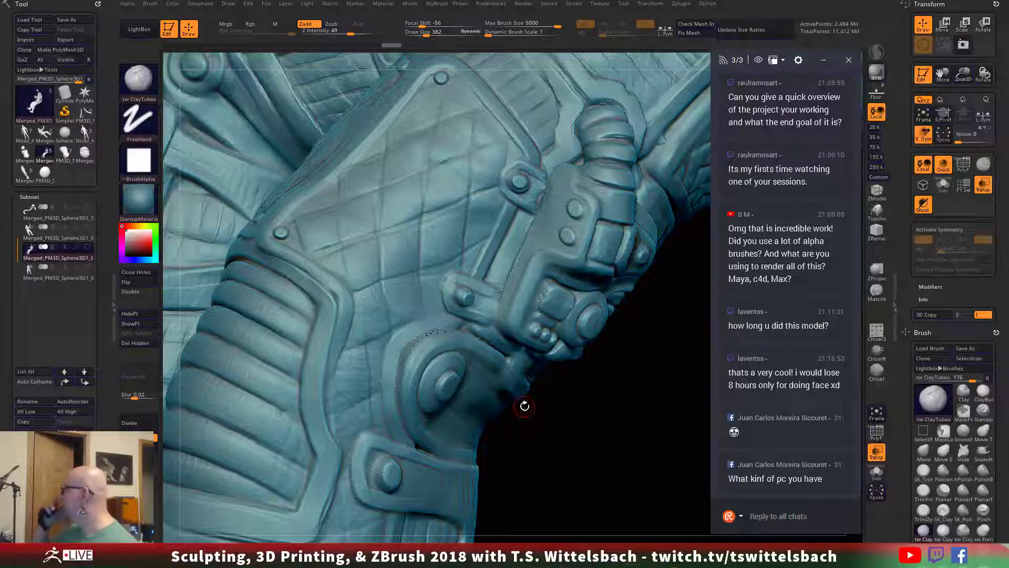
pyautogui.moveTo(581, 430)
pyautogui.mouseDown()
pyautogui.moveTo(617, 417)
pyautogui.moveTo(558, 479)
pyautogui.moveTo(559, 496)
pyautogui.moveTo(624, 263)
pyautogui.mouseUp()
pyautogui.press('shift')
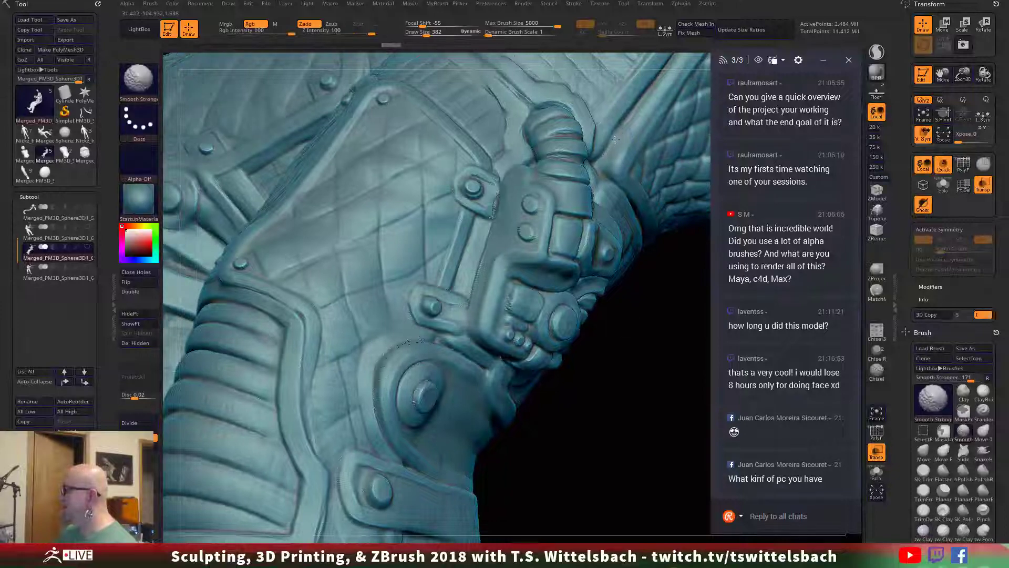
pyautogui.moveTo(597, 451); pyautogui.dragTo(610, 462)
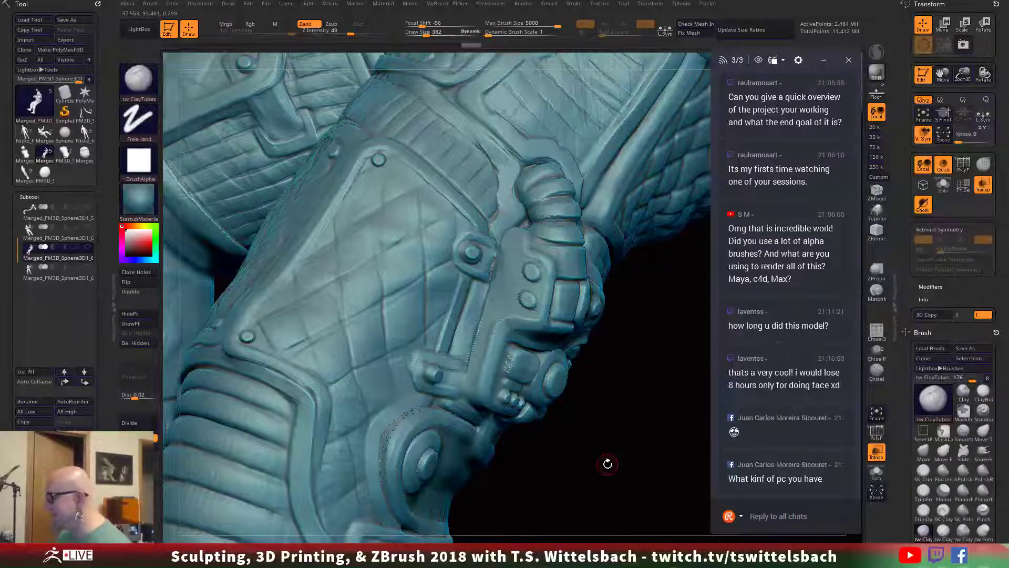
pyautogui.moveTo(607, 463); pyautogui.dragTo(593, 390)
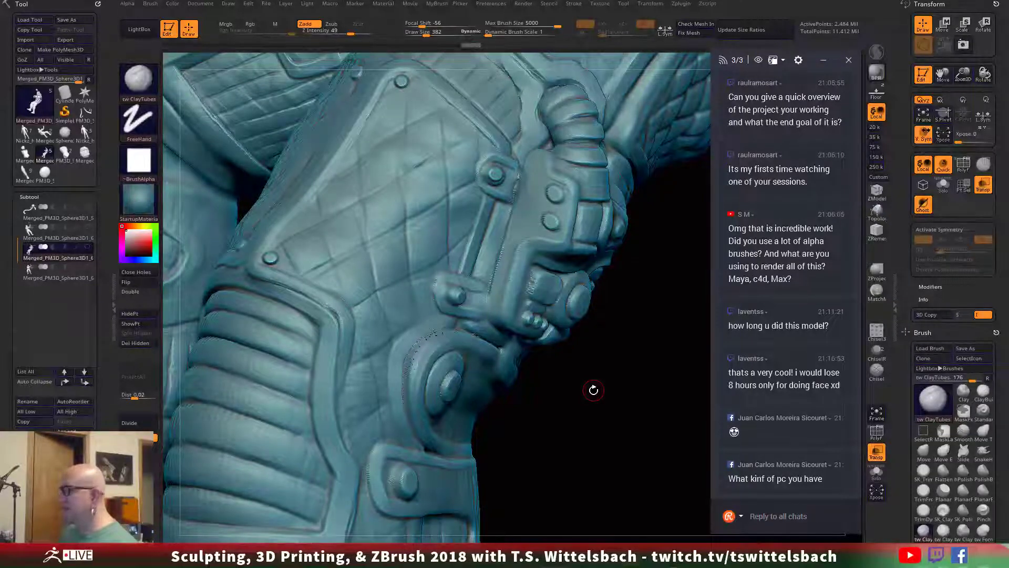
# Step: Try to enable Sculptris Pro for the Smooth Stronger brush, and dismiss the auto-masking note
pyautogui.keyDown('shift'); pyautogui.click(883, 56); pyautogui.keyUp('shift')
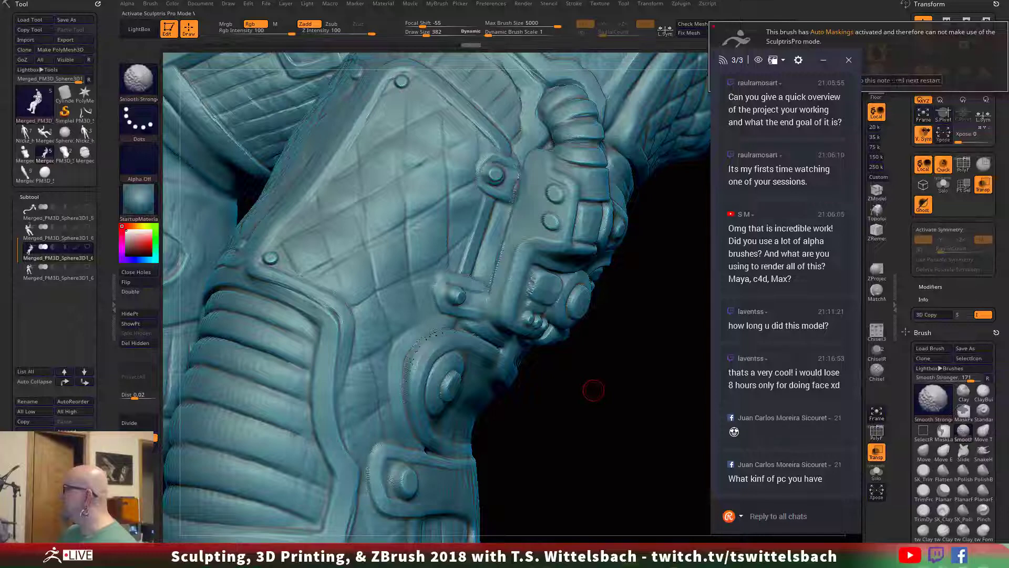
pyautogui.click(901, 77)
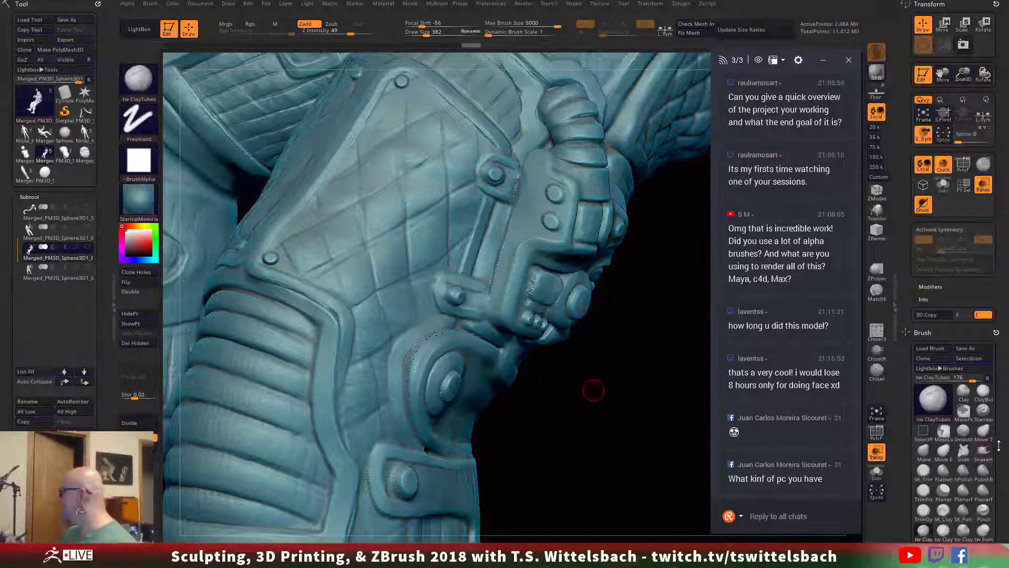
# Step: Dock the MyBrush, Stroke and Zplugin palettes beside the canvas and bring the brush's BackfaceMask option into view
pyautogui.scroll(-5, 941, 297)
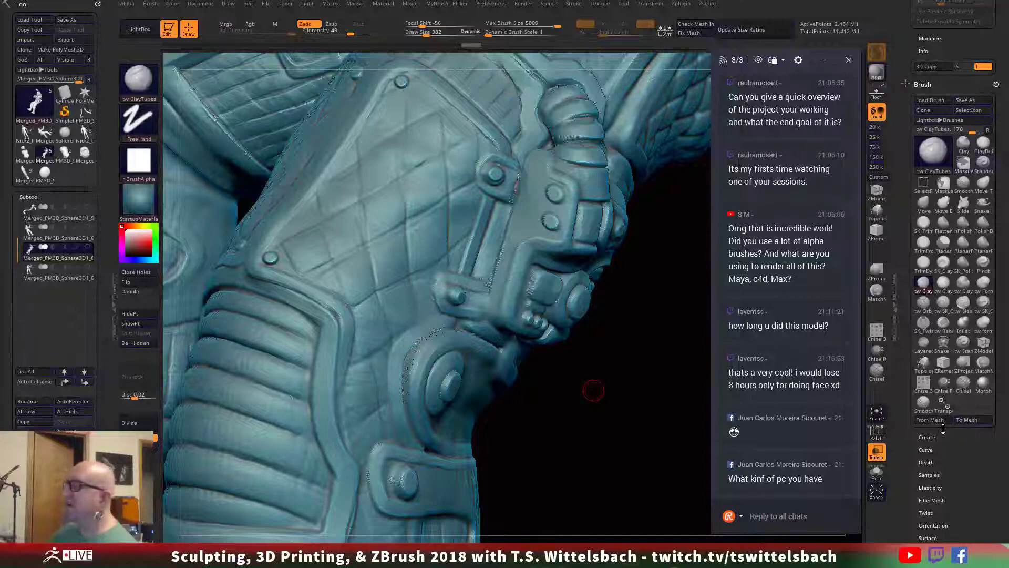
pyautogui.click(150, 4)
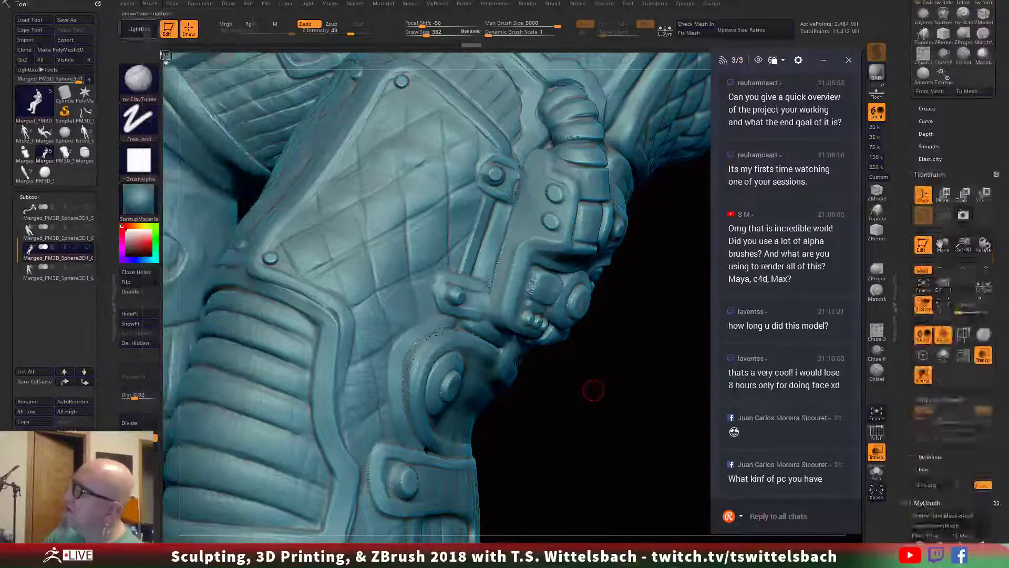
pyautogui.click(434, 5)
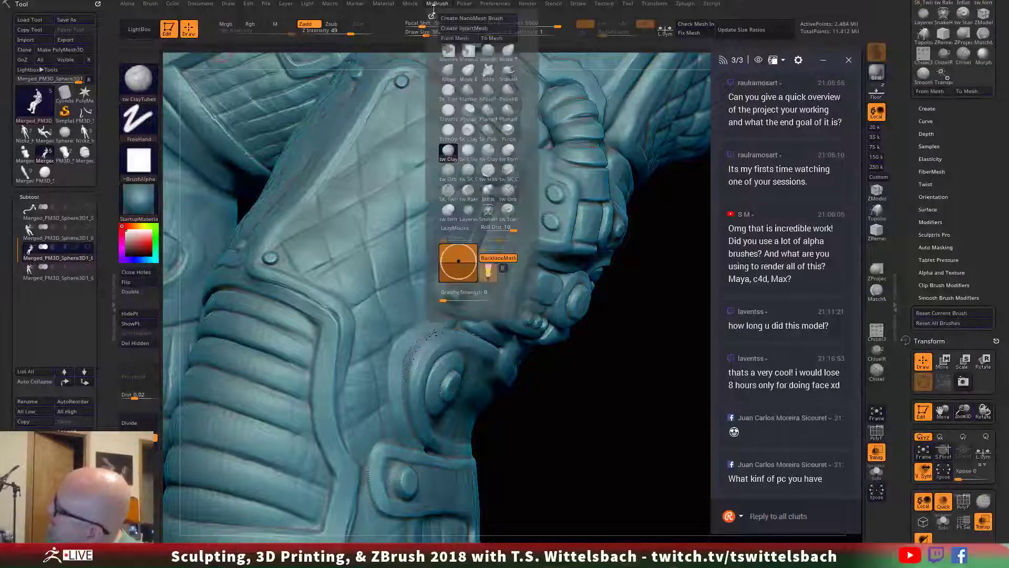
pyautogui.click(430, 17)
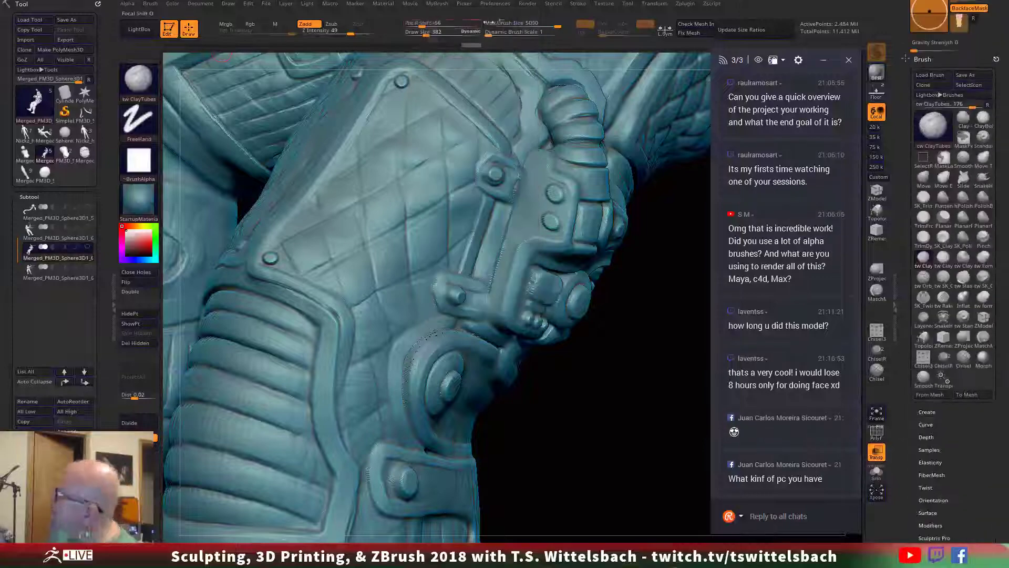
pyautogui.click(578, 6)
pyautogui.click(683, 6)
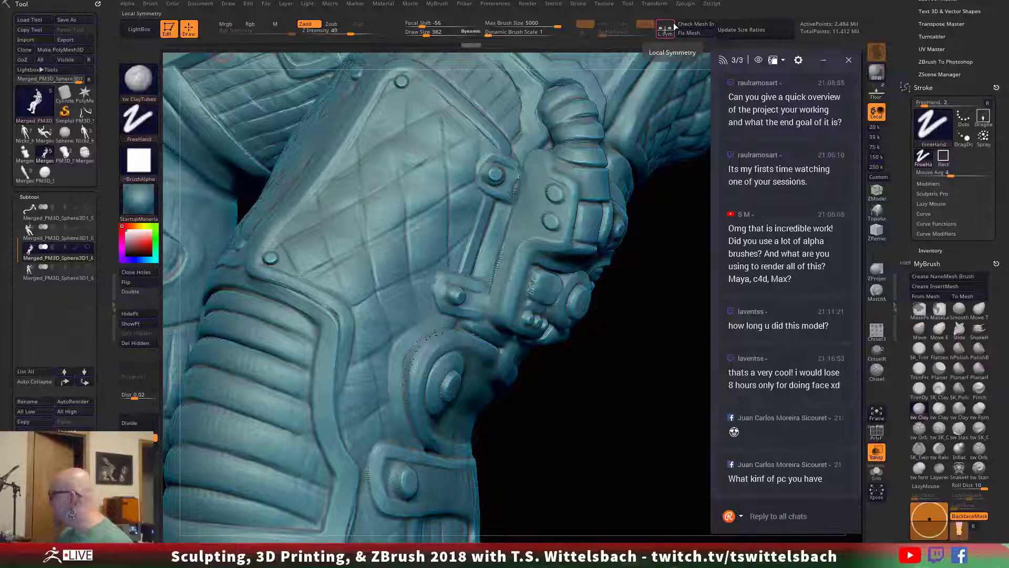
pyautogui.moveTo(999, 398)
pyautogui.mouseDown()
pyautogui.moveTo(1000, 333)
pyautogui.moveTo(1001, 351)
pyautogui.mouseUp()
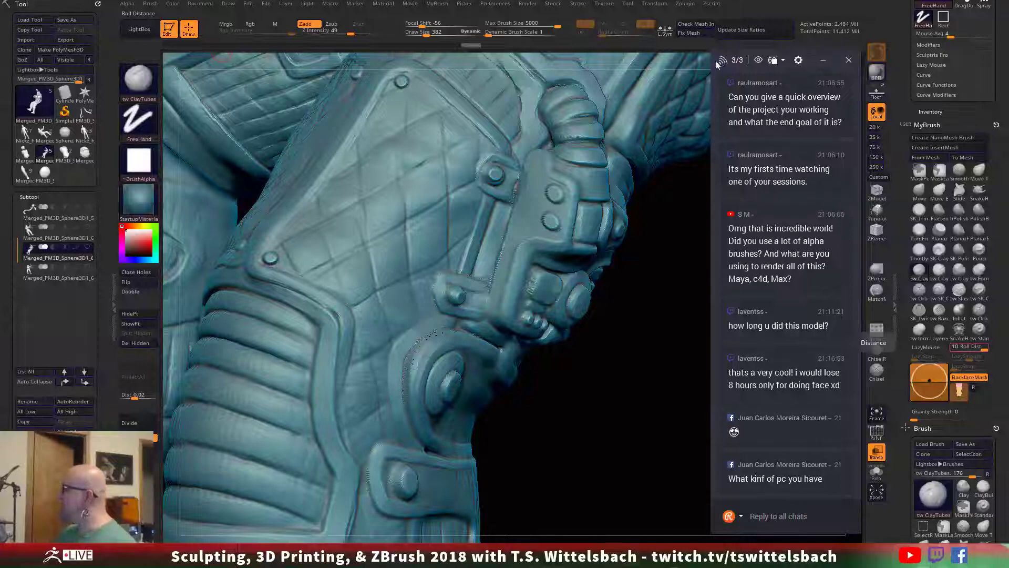
# Step: Move the chat window off the model and back, and enable Sculptris Pro for the Smooth Stronger brush
pyautogui.moveTo(720, 67); pyautogui.dragTo(409, 381)
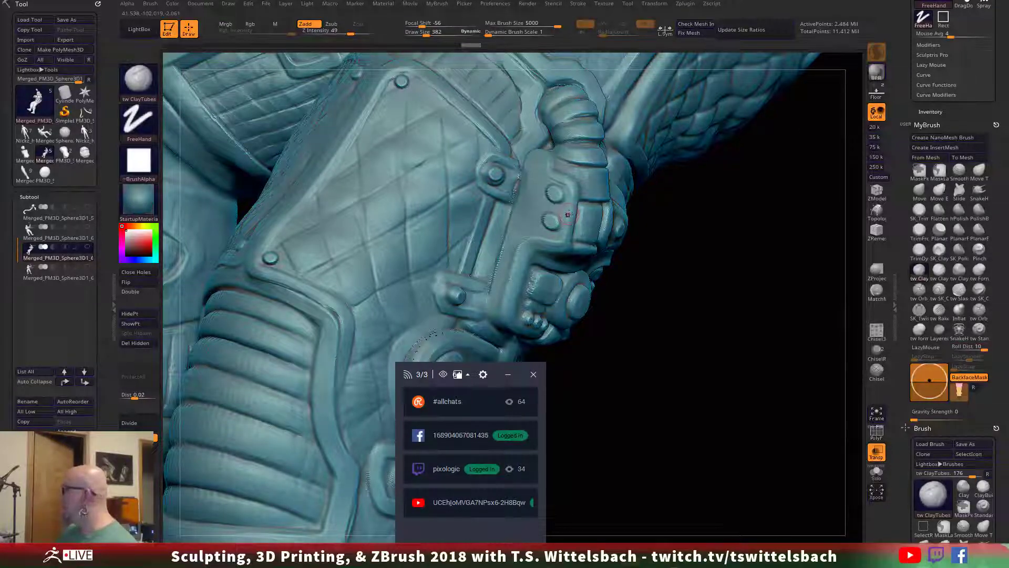
pyautogui.press('ctrl')
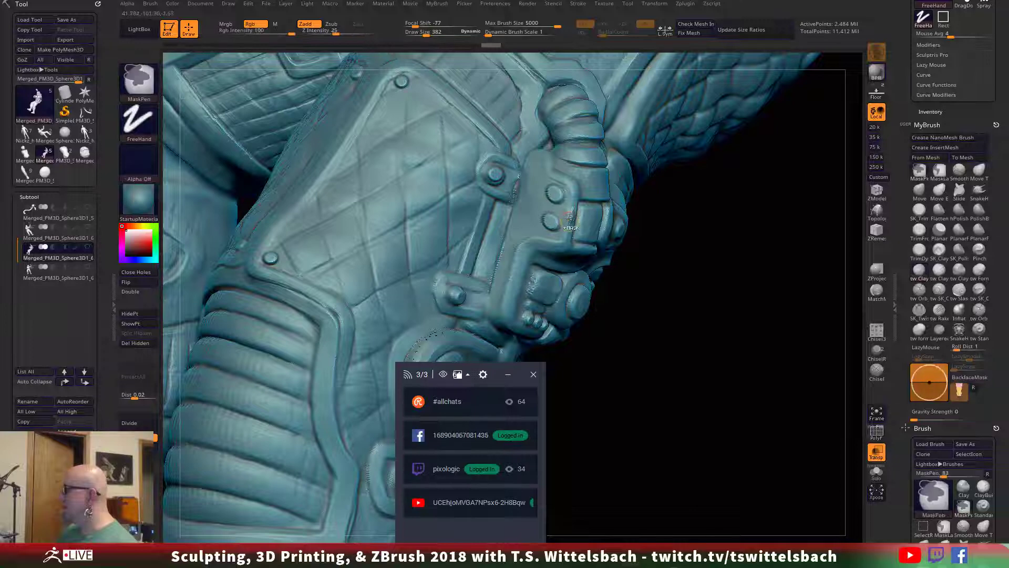
pyautogui.press('shift')
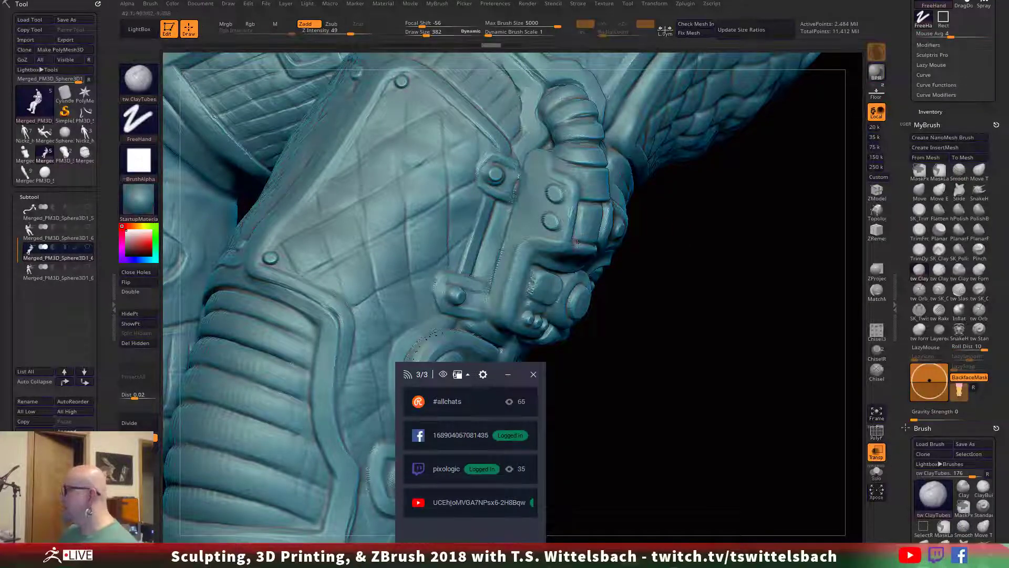
pyautogui.moveTo(608, 383)
pyautogui.mouseDown()
pyautogui.moveTo(656, 348)
pyautogui.moveTo(657, 300)
pyautogui.mouseUp()
pyautogui.keyDown('alt'); pyautogui.moveTo(583, 265); pyautogui.dragTo(565, 392); pyautogui.keyUp('alt')
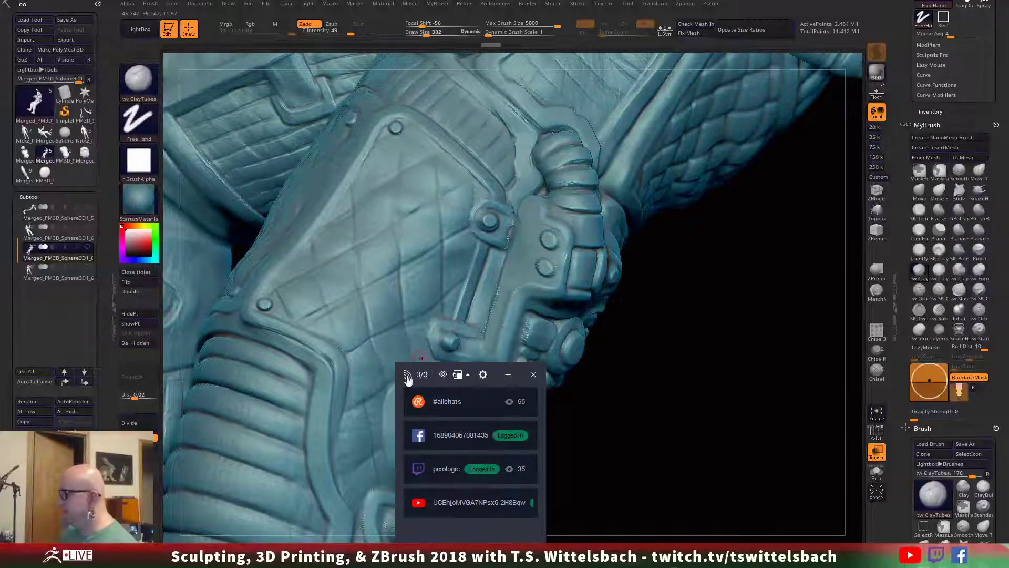
pyautogui.moveTo(407, 379); pyautogui.dragTo(718, 77)
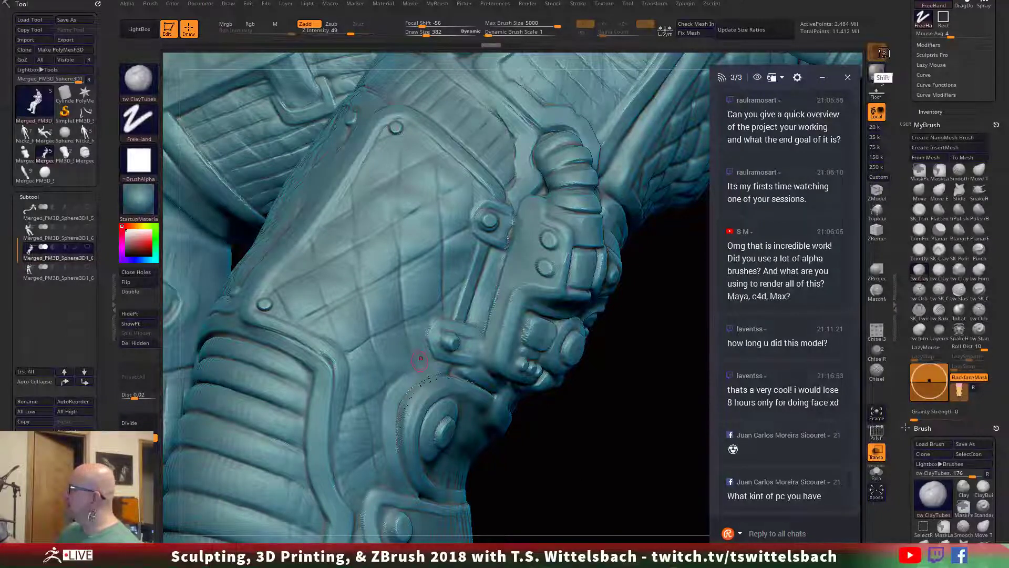
pyautogui.press('shift')
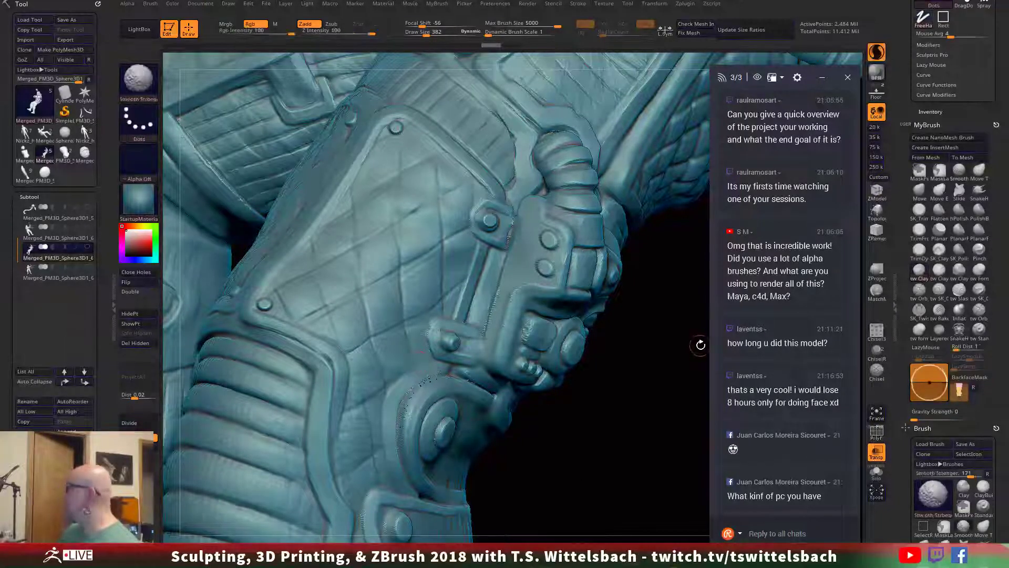
# Step: Try to smooth the knee disc's rough rim with Smooth Stronger in Sculptris Pro mode, and undo the strokes
pyautogui.keyDown('shift'); pyautogui.moveTo(598, 476); pyautogui.dragTo(603, 475); pyautogui.keyUp('shift')
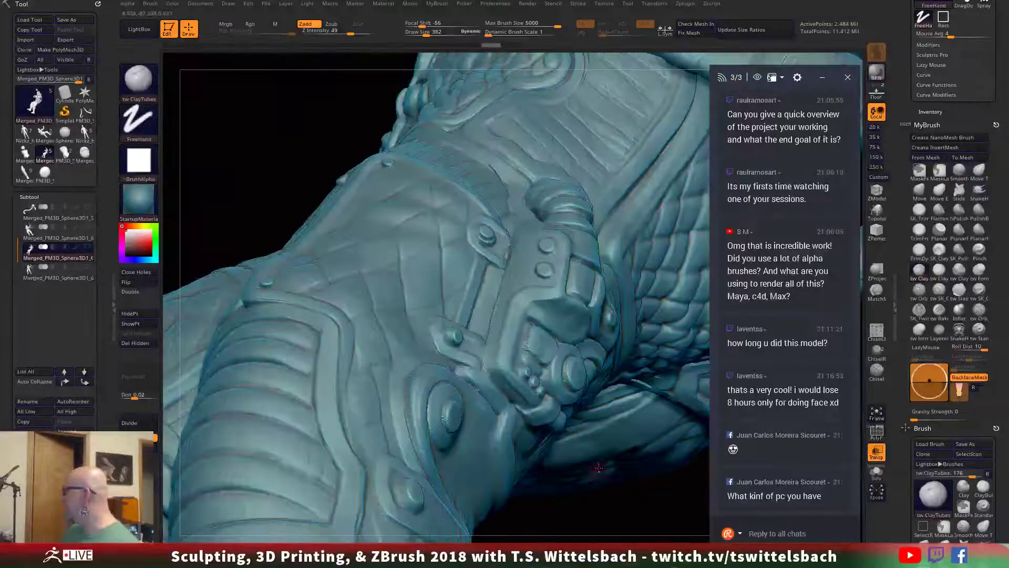
pyautogui.moveTo(612, 520)
pyautogui.mouseDown()
pyautogui.moveTo(581, 457)
pyautogui.moveTo(650, 475)
pyautogui.mouseUp()
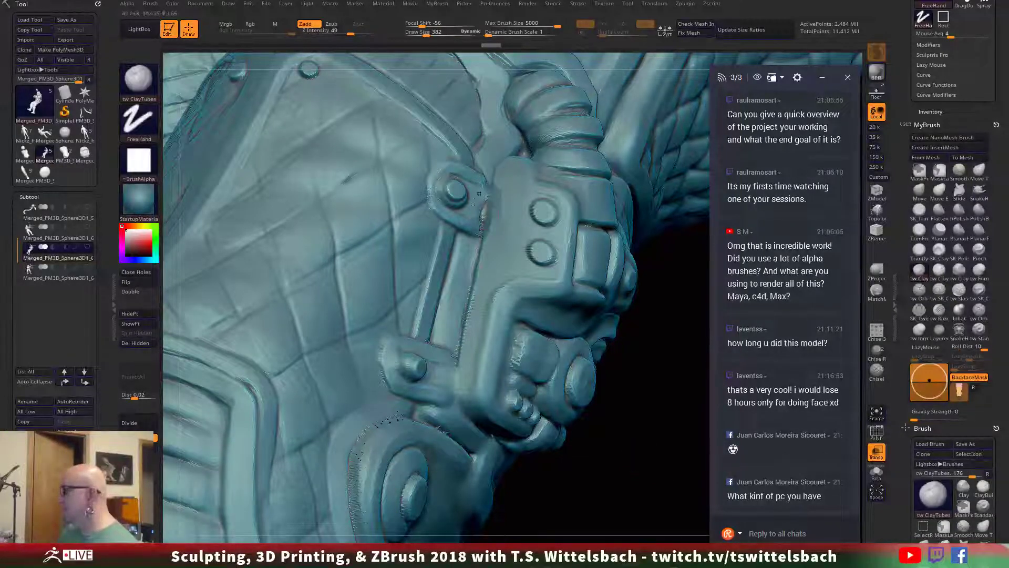
pyautogui.moveTo(592, 480); pyautogui.dragTo(604, 356)
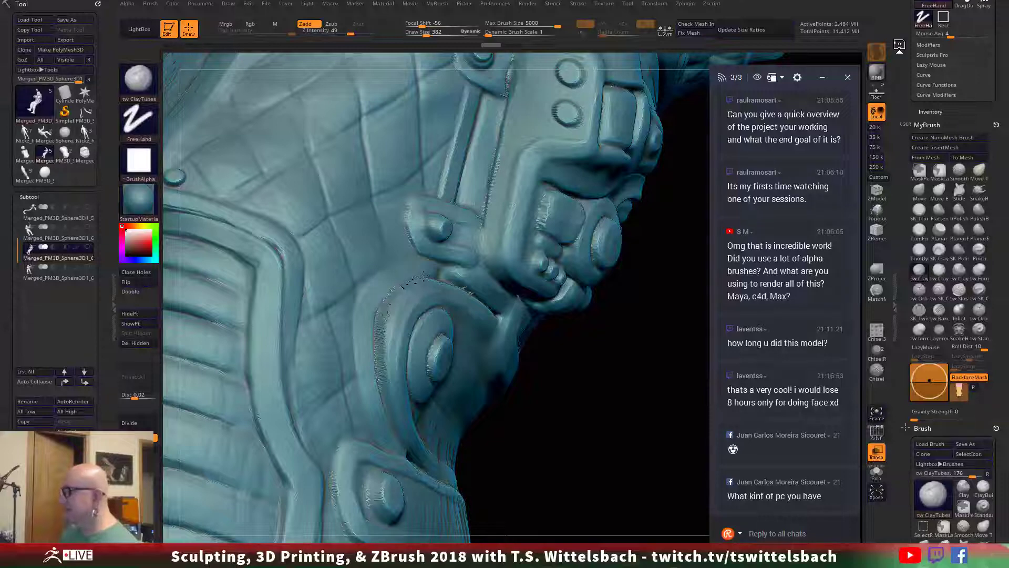
pyautogui.moveTo(560, 419); pyautogui.dragTo(564, 402)
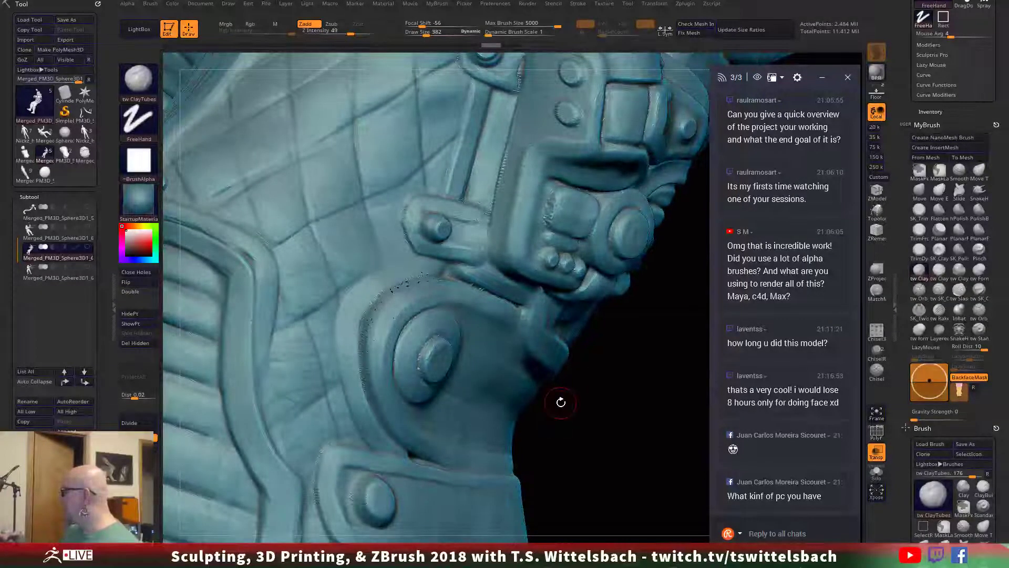
pyautogui.press('shift')
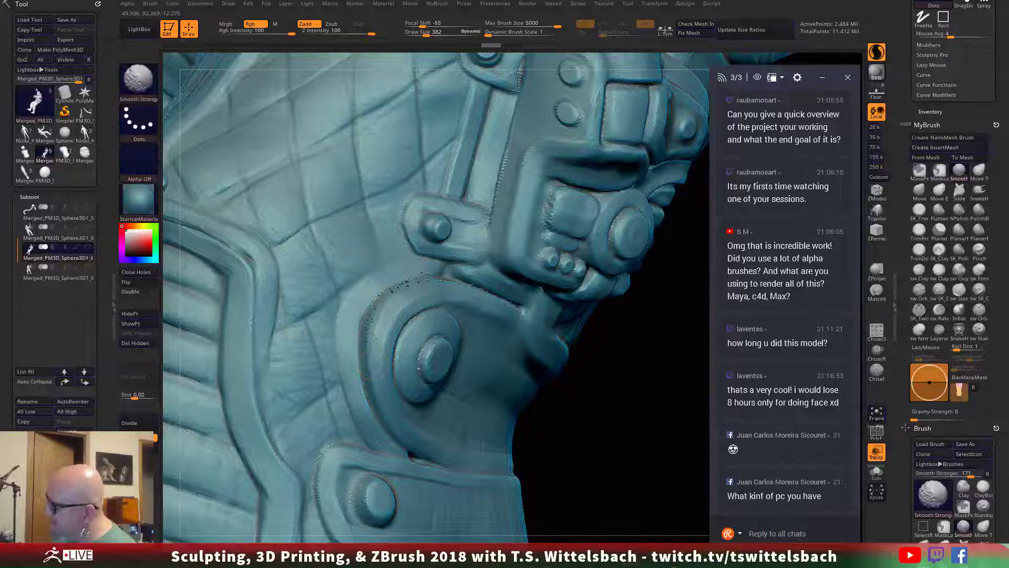
pyautogui.moveTo(377, 320)
pyautogui.keyDown('shift'); pyautogui.mouseDown()
pyautogui.moveTo(374, 310)
pyautogui.moveTo(423, 275)
pyautogui.mouseUp(); pyautogui.keyUp('shift')
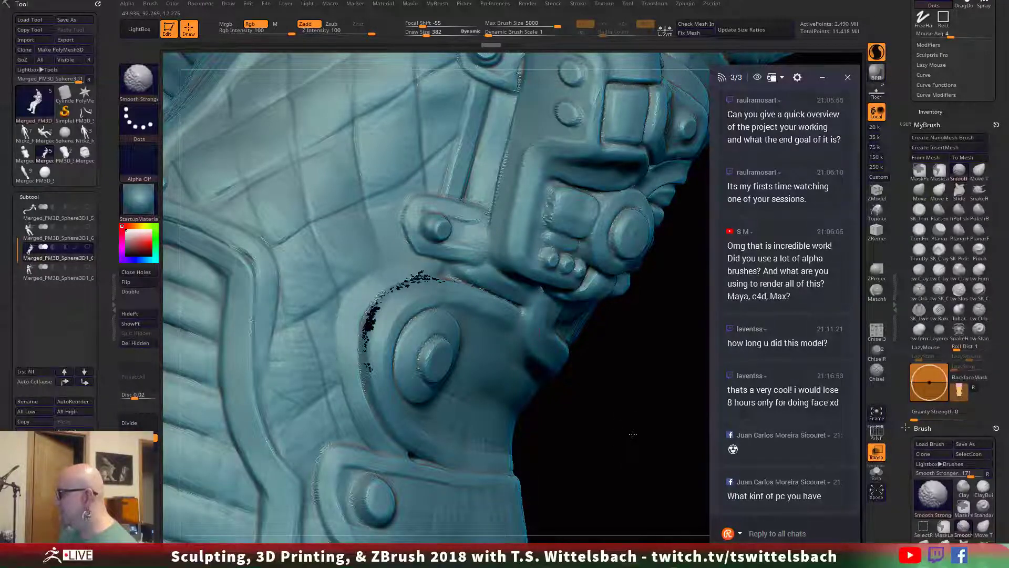
pyautogui.hotkey('ctrl', 'z')
pyautogui.hotkey('ctrl', 'z')
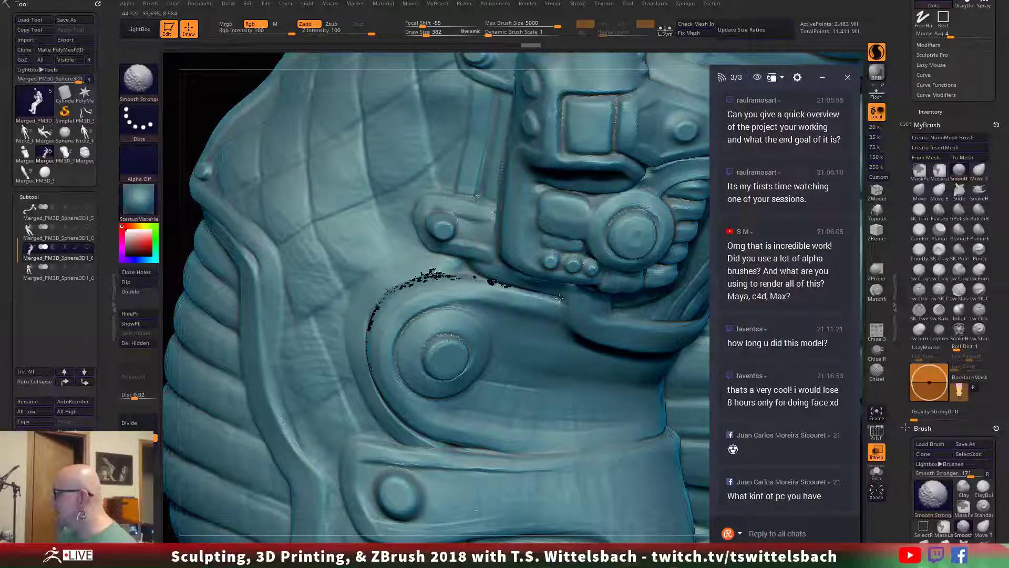
# Step: Smooth the upper and outer rim of the round knee disc again with Smooth Stronger in Sculptris Pro mode
pyautogui.keyDown('shift'); pyautogui.moveTo(547, 294); pyautogui.dragTo(486, 280); pyautogui.keyUp('shift')
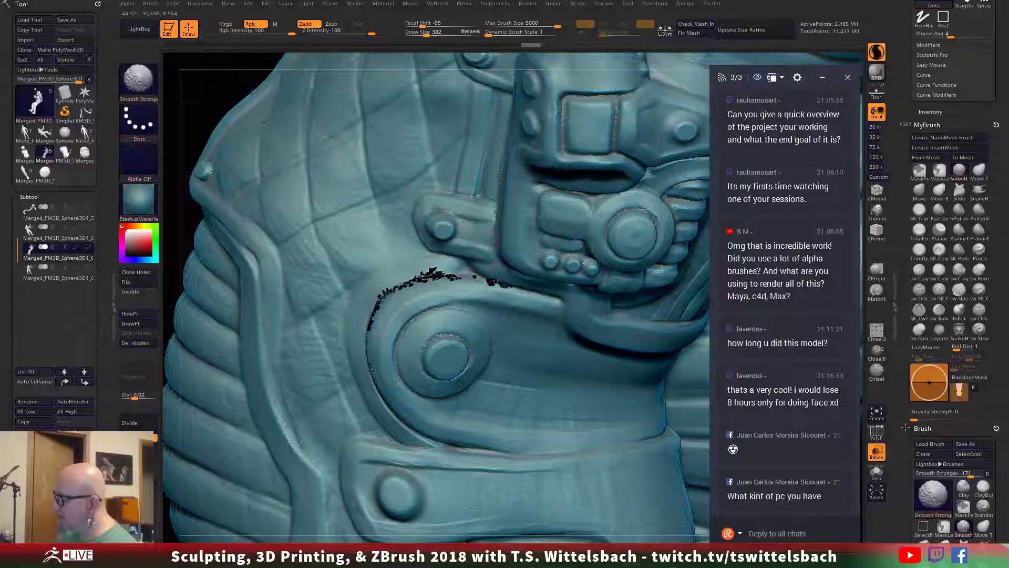
pyautogui.keyDown('shift'); pyautogui.moveTo(379, 389); pyautogui.dragTo(385, 401); pyautogui.keyUp('shift')
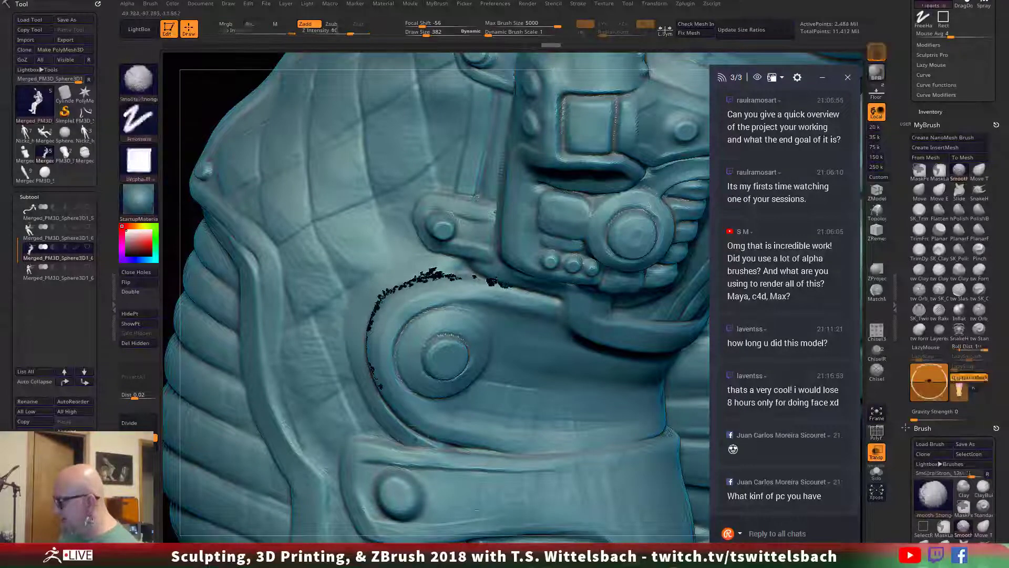
pyautogui.moveTo(447, 537); pyautogui.dragTo(512, 530)
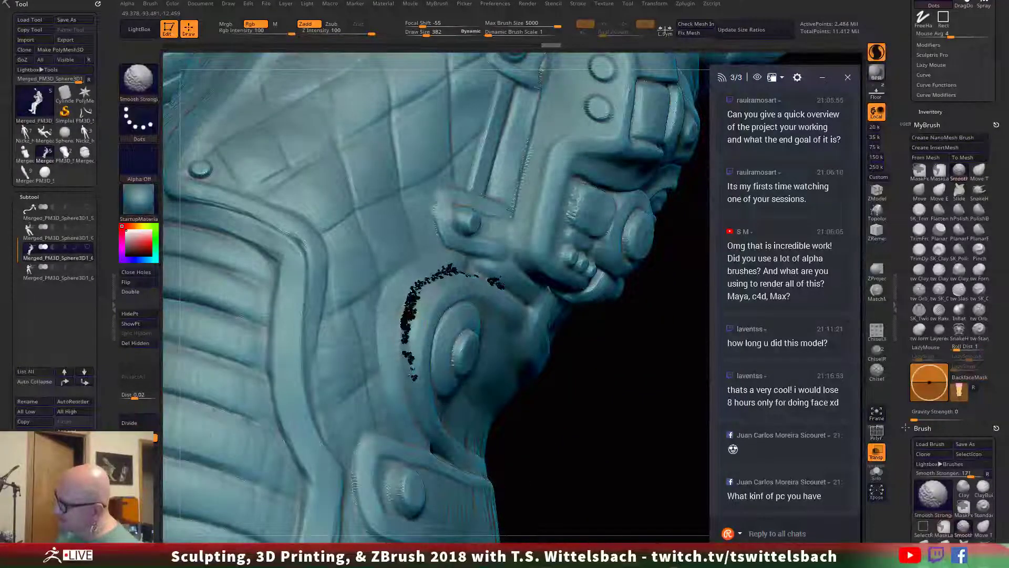
pyautogui.moveTo(416, 328)
pyautogui.keyDown('shift'); pyautogui.mouseDown()
pyautogui.moveTo(415, 374)
pyautogui.moveTo(413, 363)
pyautogui.mouseUp(); pyautogui.keyUp('shift')
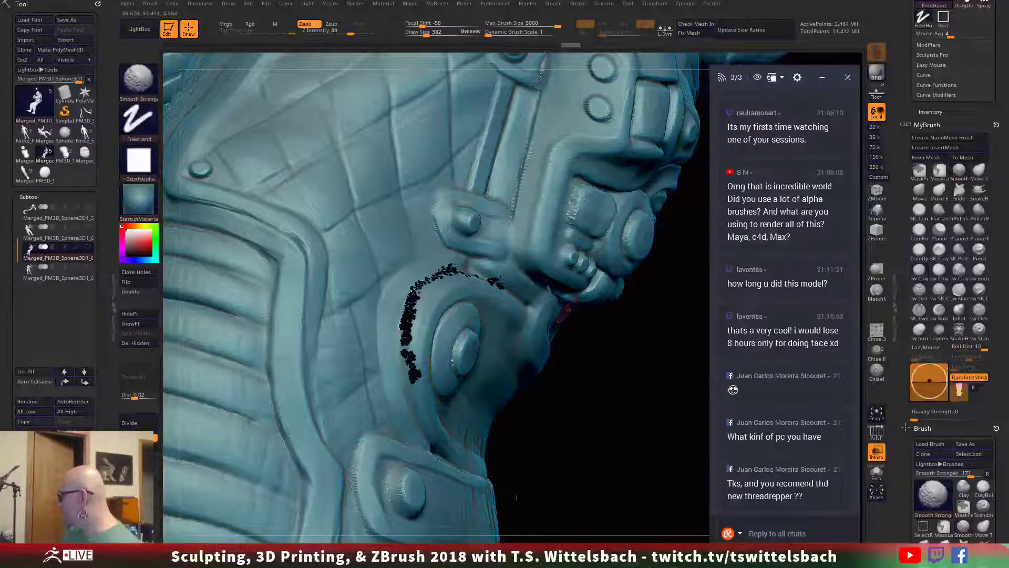
# Step: Smooth the jagged edges of the device on the outer thigh, beside its bolted strap and around its lower recess
pyautogui.moveTo(502, 472); pyautogui.dragTo(521, 490)
pyautogui.moveTo(564, 439)
pyautogui.keyDown('alt'); pyautogui.mouseDown()
pyautogui.moveTo(481, 494)
pyautogui.moveTo(495, 450)
pyautogui.moveTo(552, 430)
pyautogui.moveTo(528, 405)
pyautogui.mouseUp(); pyautogui.keyUp('alt')
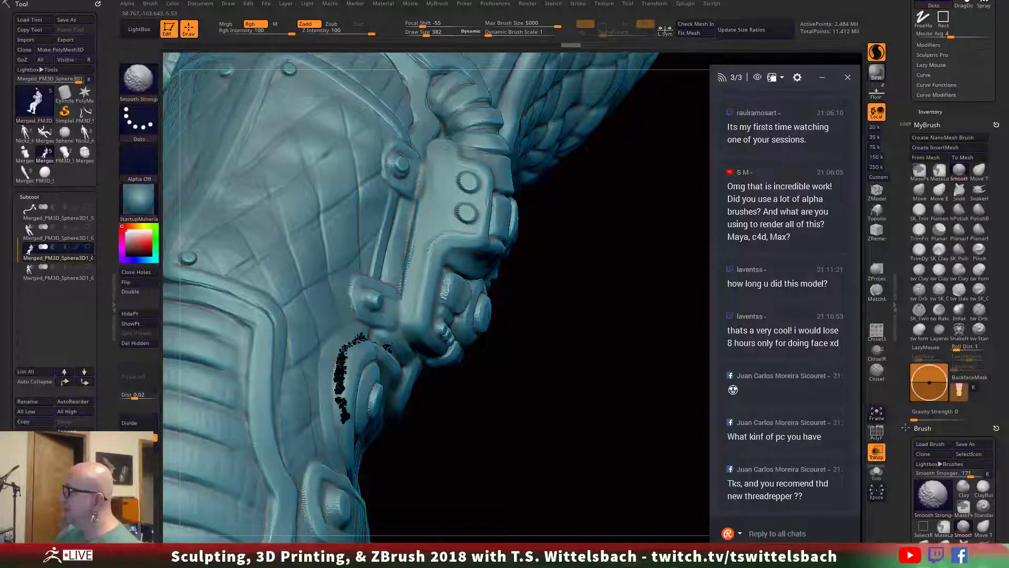
pyautogui.keyDown('shift'); pyautogui.moveTo(414, 186); pyautogui.dragTo(419, 216); pyautogui.keyUp('shift')
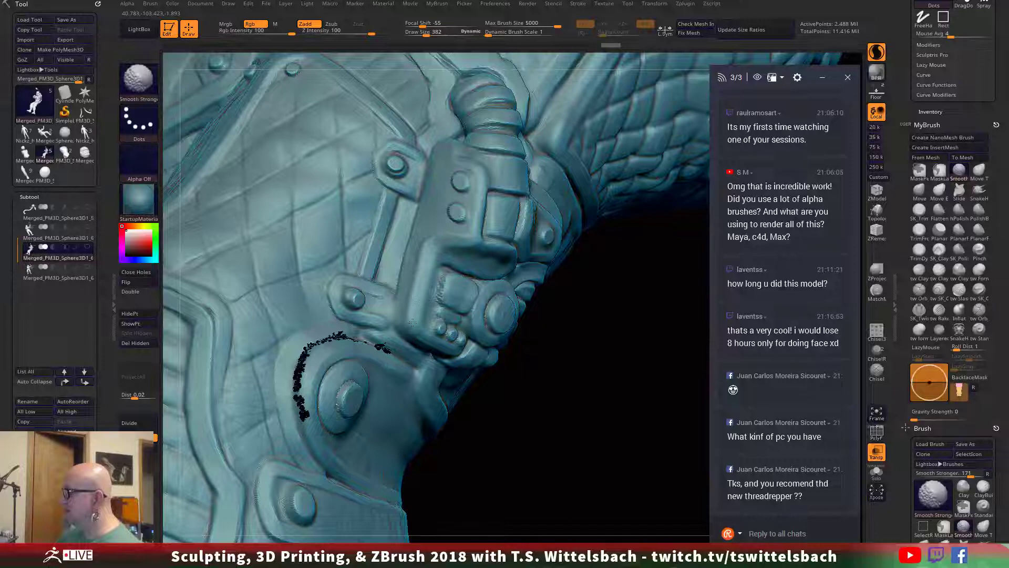
pyautogui.moveTo(416, 330)
pyautogui.keyDown('shift'); pyautogui.mouseDown()
pyautogui.moveTo(451, 309)
pyautogui.moveTo(444, 282)
pyautogui.mouseUp(); pyautogui.keyUp('shift')
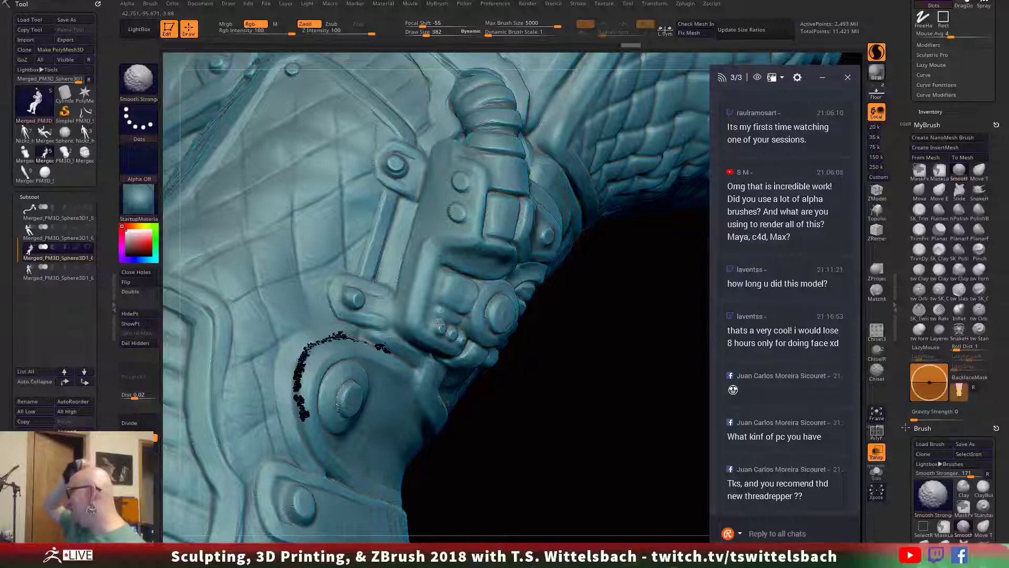
# Step: Smooth the rough panel edge beside the top of the thigh device's ribbed hose
pyautogui.moveTo(546, 420)
pyautogui.keyDown('alt'); pyautogui.mouseDown()
pyautogui.moveTo(529, 452)
pyautogui.moveTo(507, 462)
pyautogui.moveTo(575, 447)
pyautogui.moveTo(583, 470)
pyautogui.mouseUp(); pyautogui.keyUp('alt')
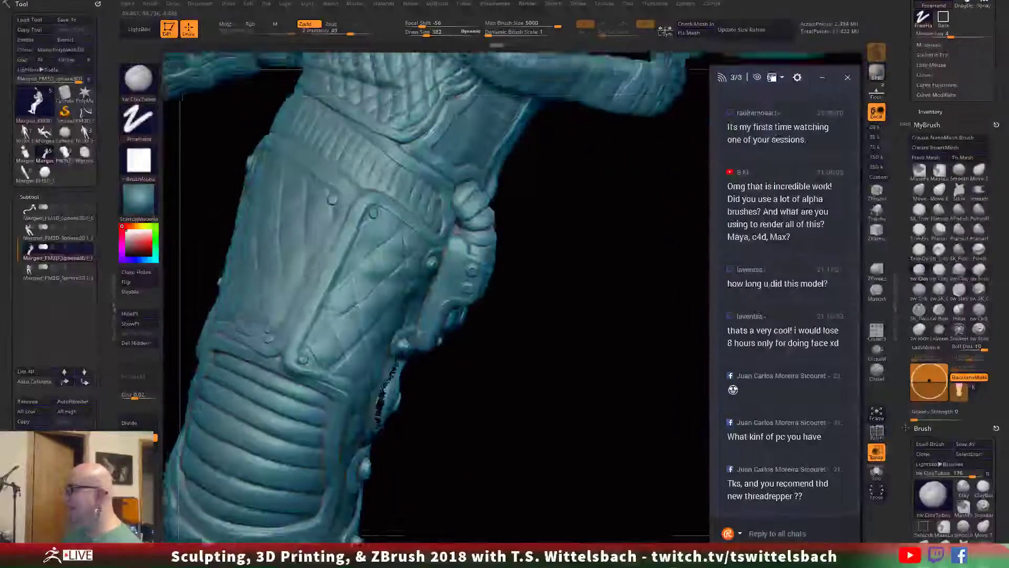
pyautogui.moveTo(452, 442)
pyautogui.mouseDown()
pyautogui.moveTo(582, 497)
pyautogui.moveTo(415, 465)
pyautogui.mouseUp()
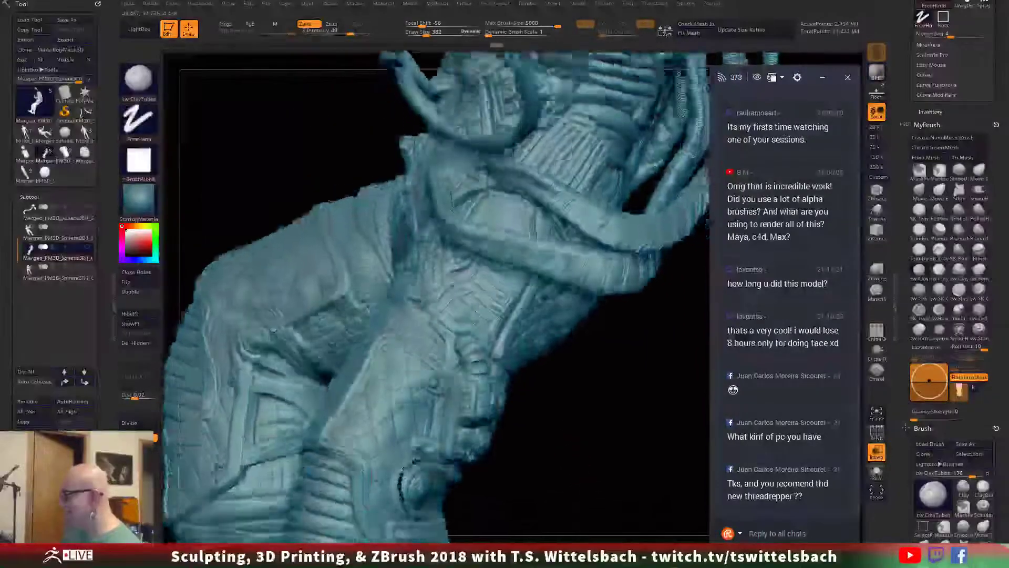
pyautogui.moveTo(712, 42); pyautogui.dragTo(557, 481)
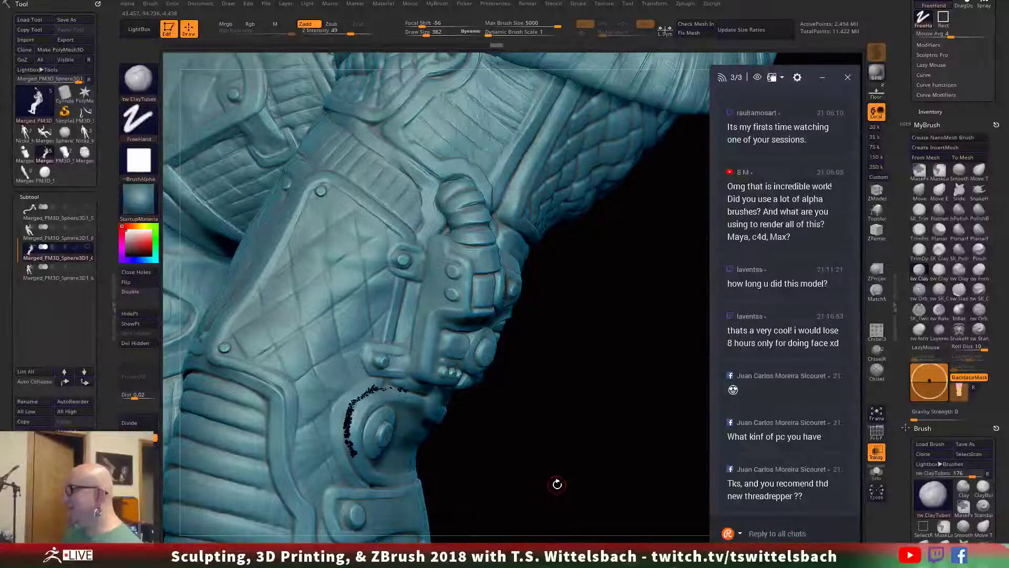
pyautogui.rightClick(443, 344)
pyautogui.press('shift')
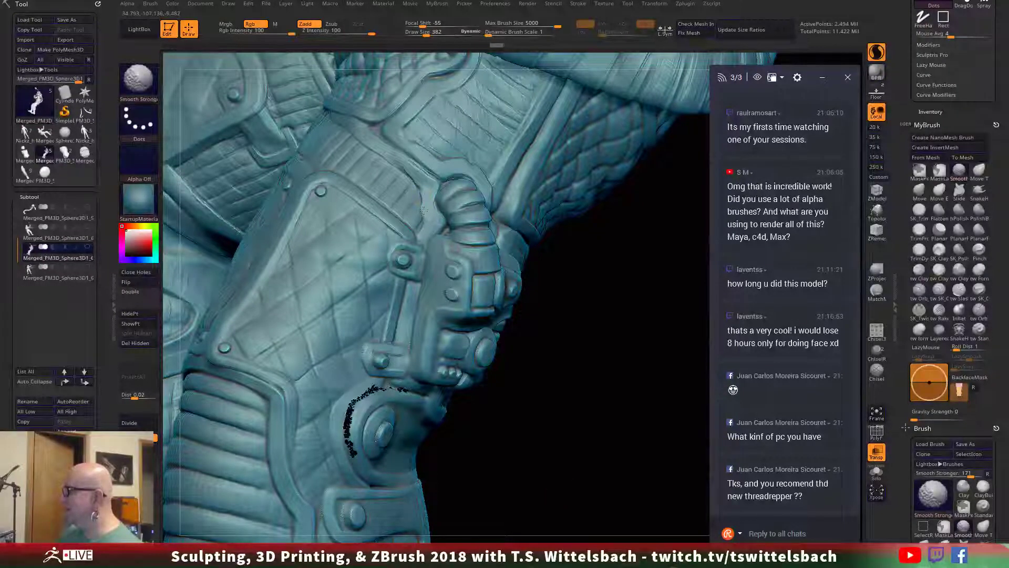
pyautogui.keyDown('shift'); pyautogui.moveTo(427, 191); pyautogui.dragTo(426, 187); pyautogui.keyUp('shift')
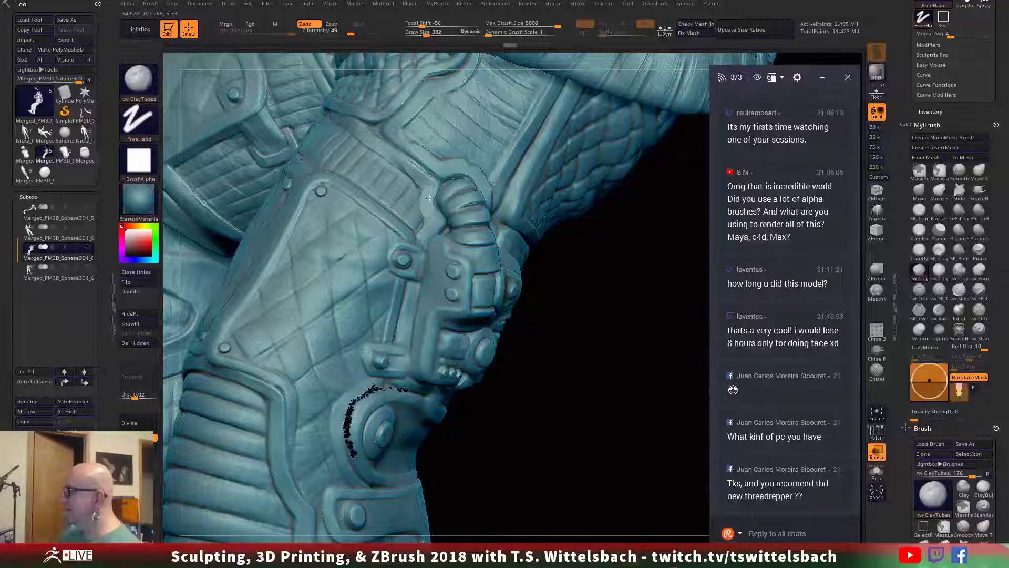
pyautogui.press('shift')
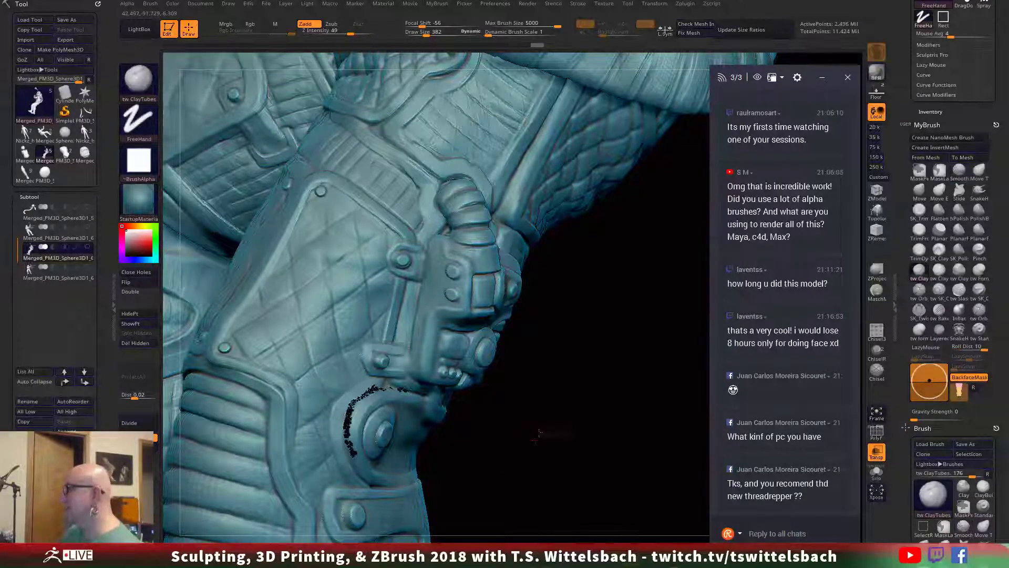
pyautogui.moveTo(552, 432); pyautogui.dragTo(573, 429)
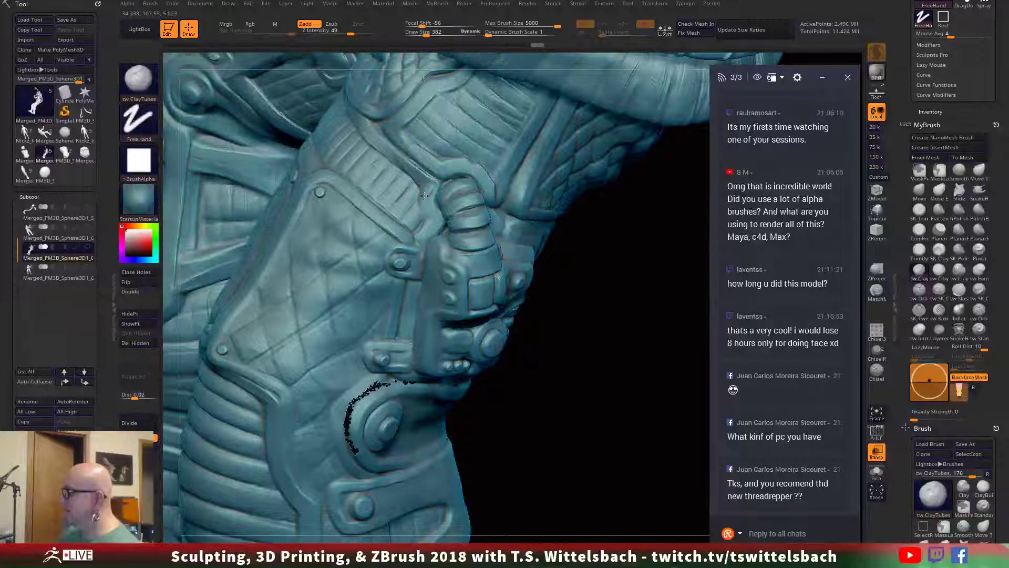
# Step: Smooth the narrow panel border next to the thigh device's ribbed hose with Smooth Stronger
pyautogui.press('shift')
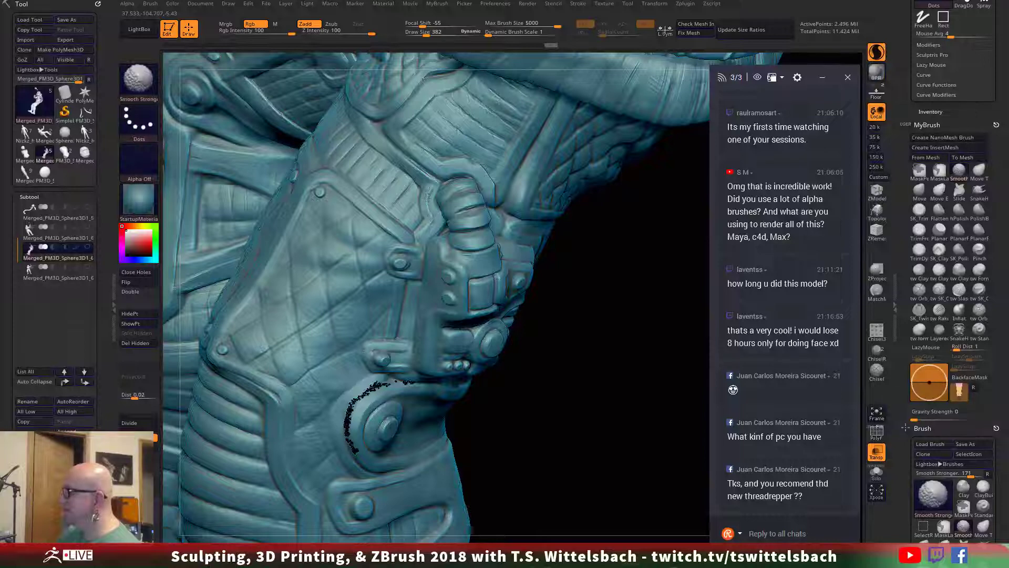
pyautogui.keyDown('shift'); pyautogui.moveTo(430, 217); pyautogui.dragTo(429, 215); pyautogui.keyUp('shift')
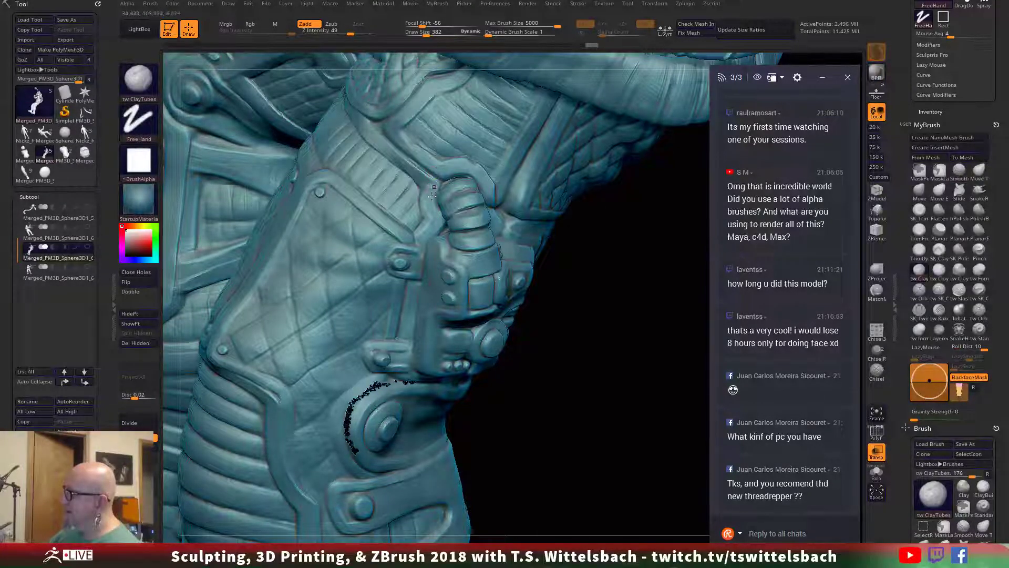
pyautogui.press('shift')
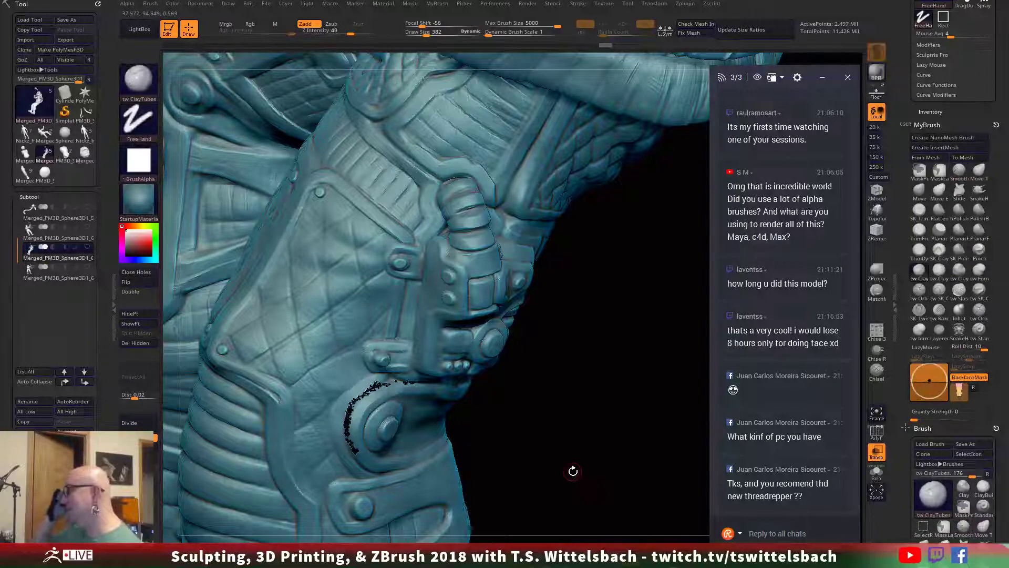
# Step: Smooth the outer rim of the round knee disc and display the polygon wireframe over the mesh around it
pyautogui.moveTo(572, 471)
pyautogui.mouseDown()
pyautogui.moveTo(572, 332)
pyautogui.moveTo(567, 343)
pyautogui.moveTo(629, 354)
pyautogui.moveTo(616, 331)
pyautogui.mouseUp()
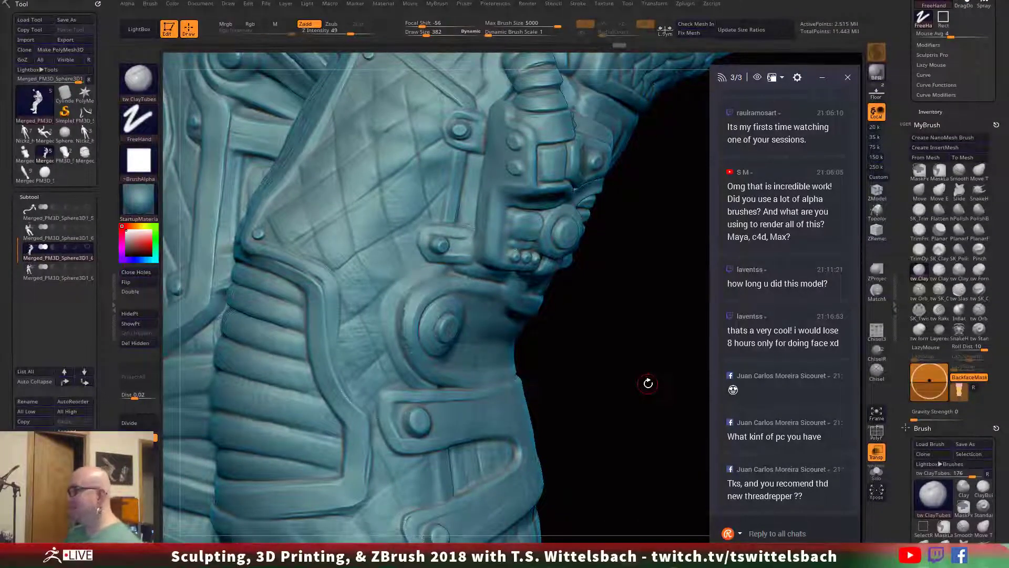
pyautogui.moveTo(586, 457); pyautogui.dragTo(595, 464)
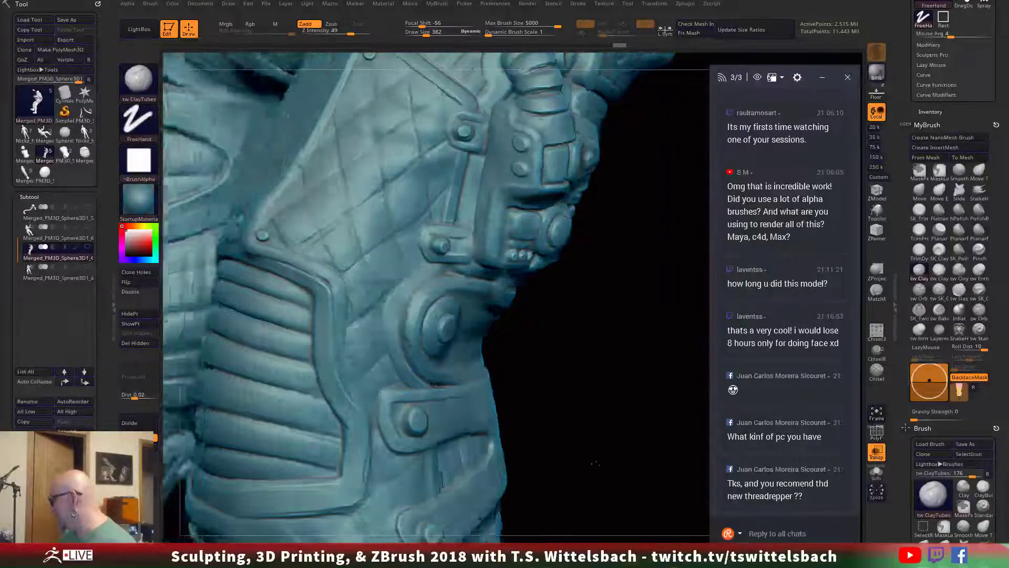
pyautogui.press('shift')
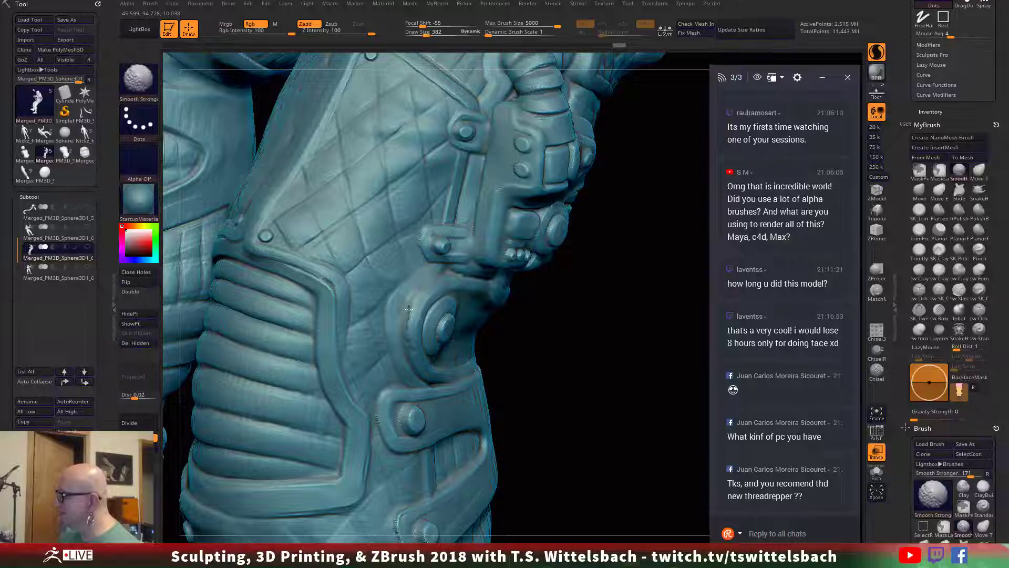
pyautogui.hotkey('shift', 'f')
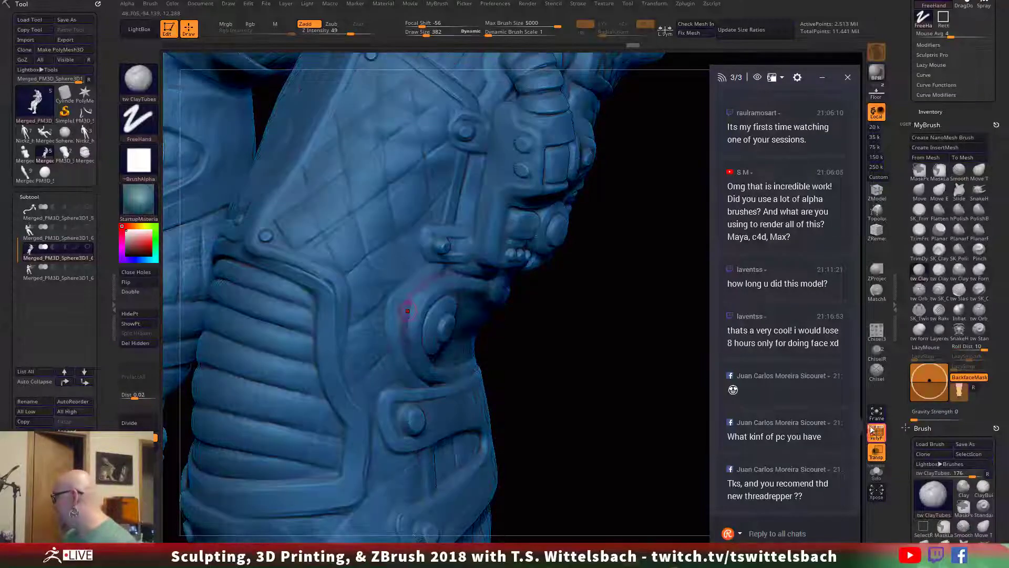
pyautogui.keyDown('alt'); pyautogui.moveTo(571, 433); pyautogui.dragTo(643, 404); pyautogui.keyUp('alt')
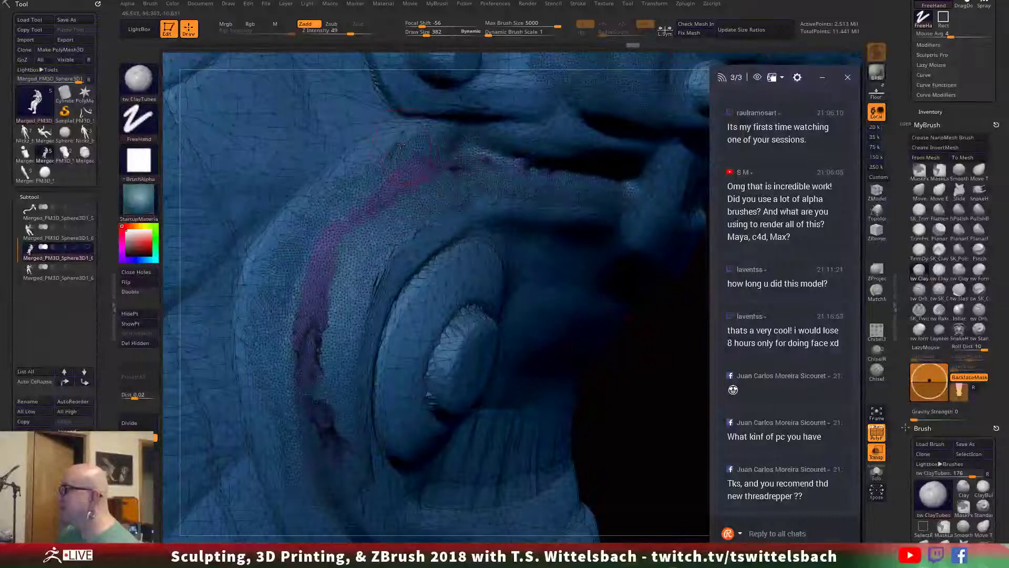
pyautogui.moveTo(529, 311)
pyautogui.mouseDown()
pyautogui.moveTo(563, 451)
pyautogui.moveTo(647, 421)
pyautogui.mouseUp()
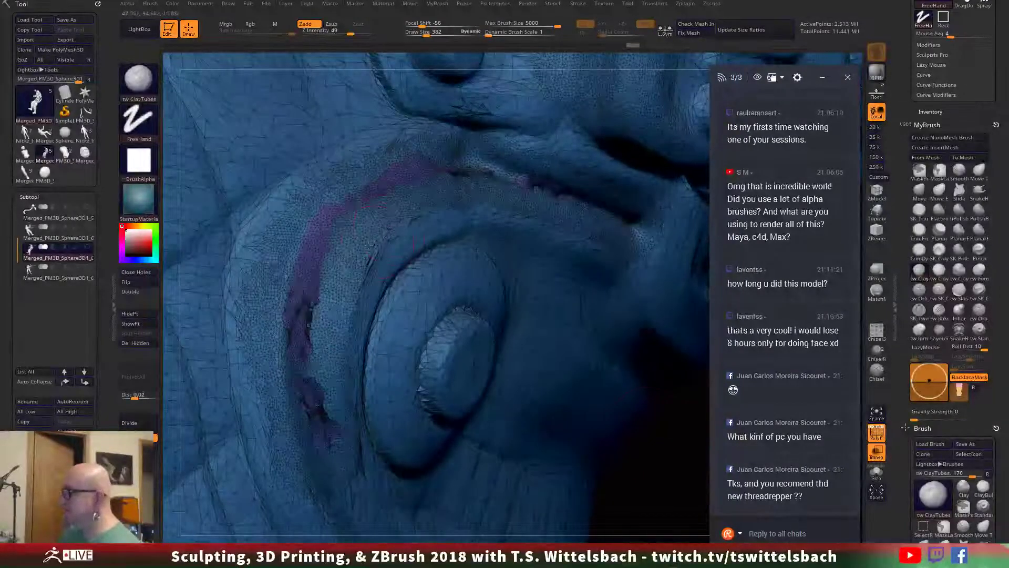
# Step: Smooth the torn dark patches along the knee disc's purple rim band with Smooth Stronger
pyautogui.press('shift')
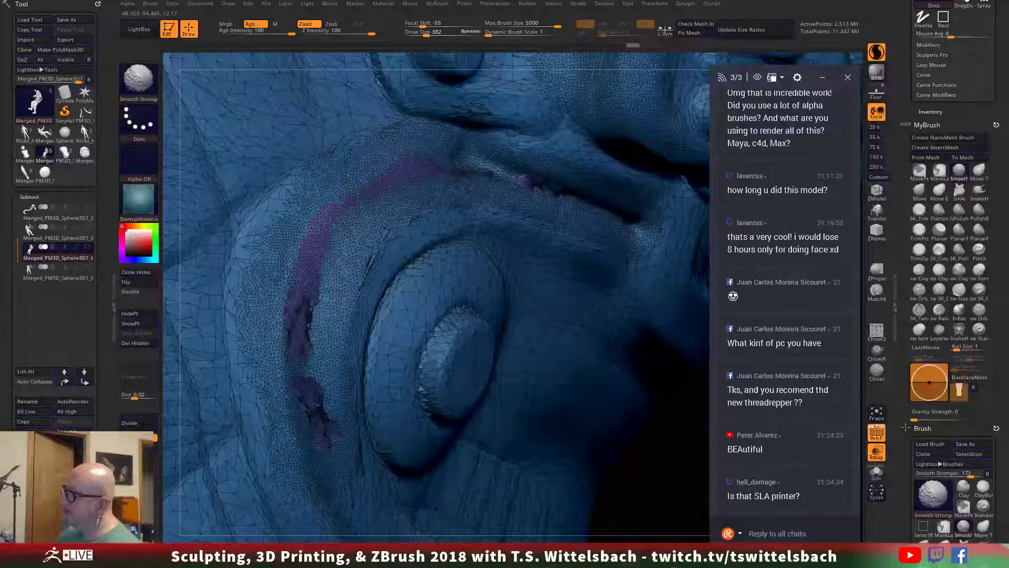
pyautogui.moveTo(284, 232)
pyautogui.keyDown('shift'); pyautogui.mouseDown()
pyautogui.moveTo(299, 210)
pyautogui.moveTo(278, 237)
pyautogui.moveTo(251, 340)
pyautogui.moveTo(231, 315)
pyautogui.moveTo(223, 347)
pyautogui.moveTo(298, 494)
pyautogui.moveTo(302, 525)
pyautogui.moveTo(349, 507)
pyautogui.moveTo(342, 463)
pyautogui.mouseUp(); pyautogui.keyUp('shift')
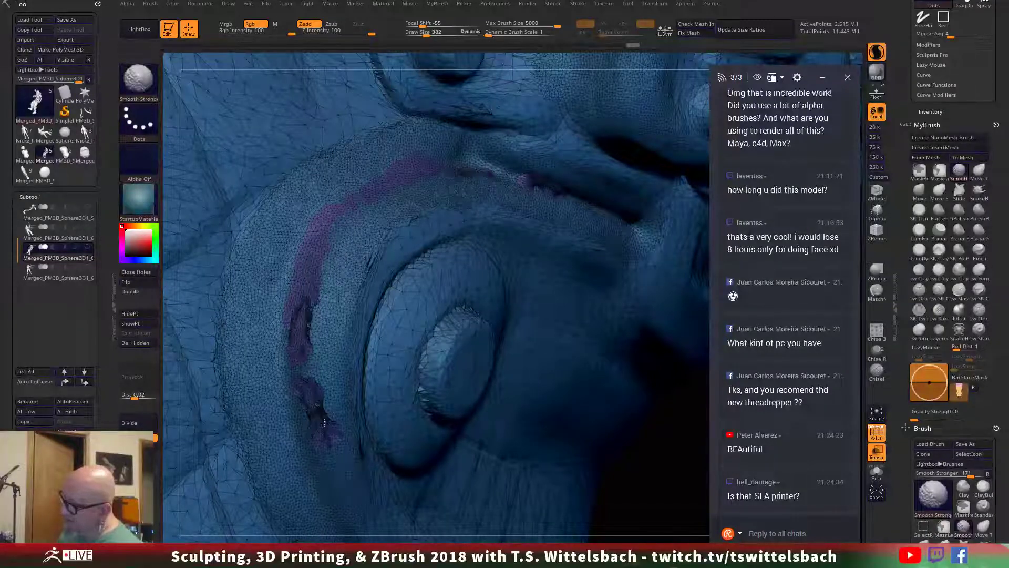
pyautogui.keyDown('shift'); pyautogui.moveTo(325, 423); pyautogui.dragTo(307, 364); pyautogui.keyUp('shift')
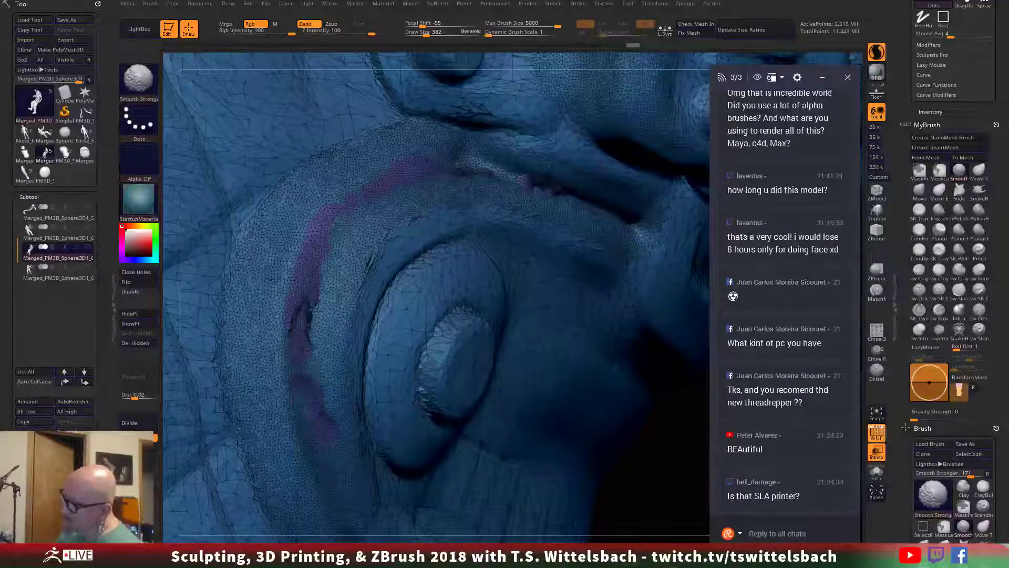
pyautogui.keyDown('shift'); pyautogui.moveTo(319, 310); pyautogui.dragTo(306, 319); pyautogui.keyUp('shift')
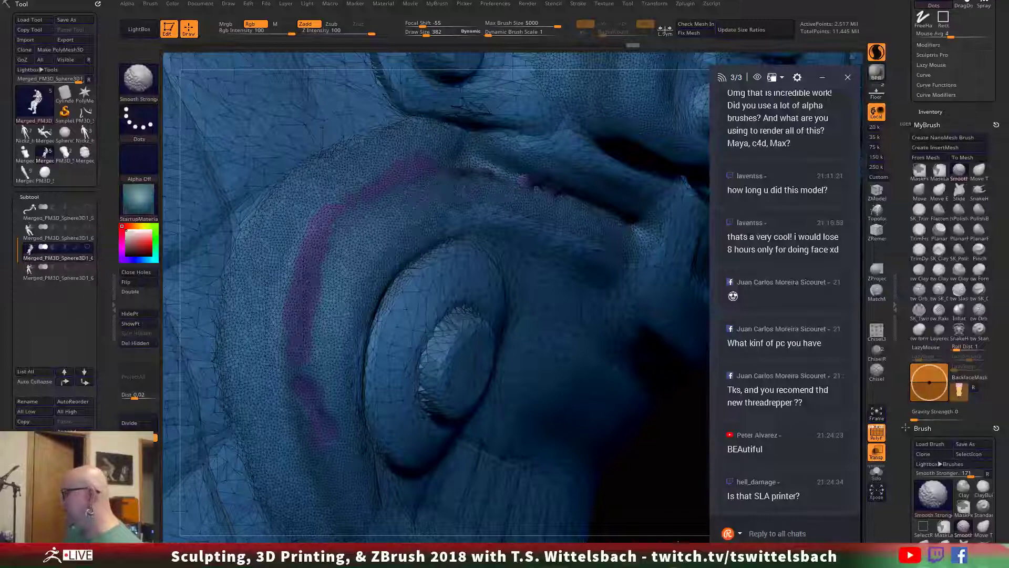
# Step: Smooth the jagged edge of the thigh device's lower bolted tab and the adjoining upper rim of the knee disc
pyautogui.moveTo(659, 539)
pyautogui.keyDown('alt'); pyautogui.mouseDown()
pyautogui.moveTo(620, 500)
pyautogui.moveTo(555, 477)
pyautogui.mouseUp(); pyautogui.keyUp('alt')
pyautogui.moveTo(555, 477); pyautogui.dragTo(580, 535, button='right')
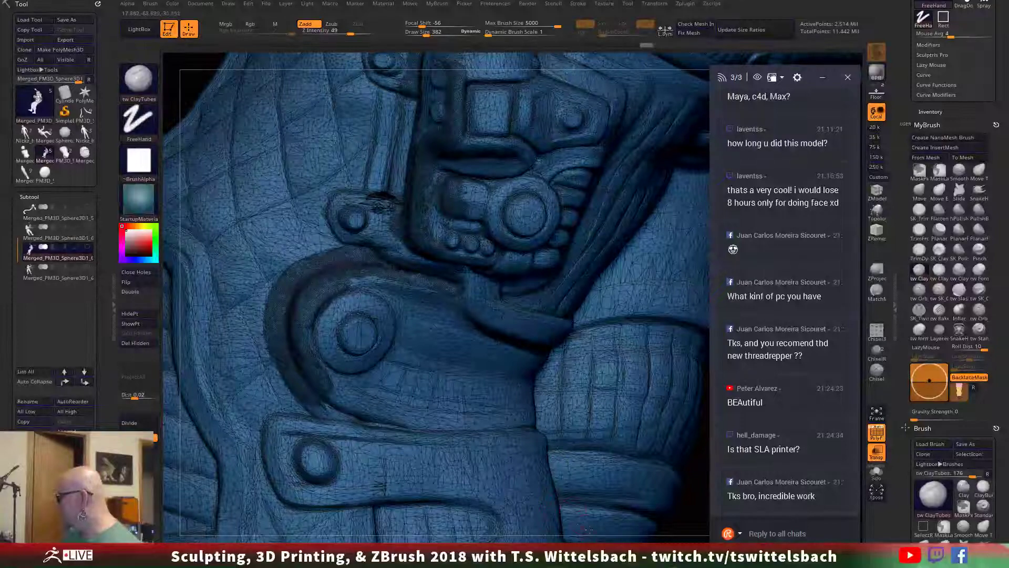
pyautogui.keyDown('alt'); pyautogui.moveTo(624, 540); pyautogui.dragTo(492, 522); pyautogui.keyUp('alt')
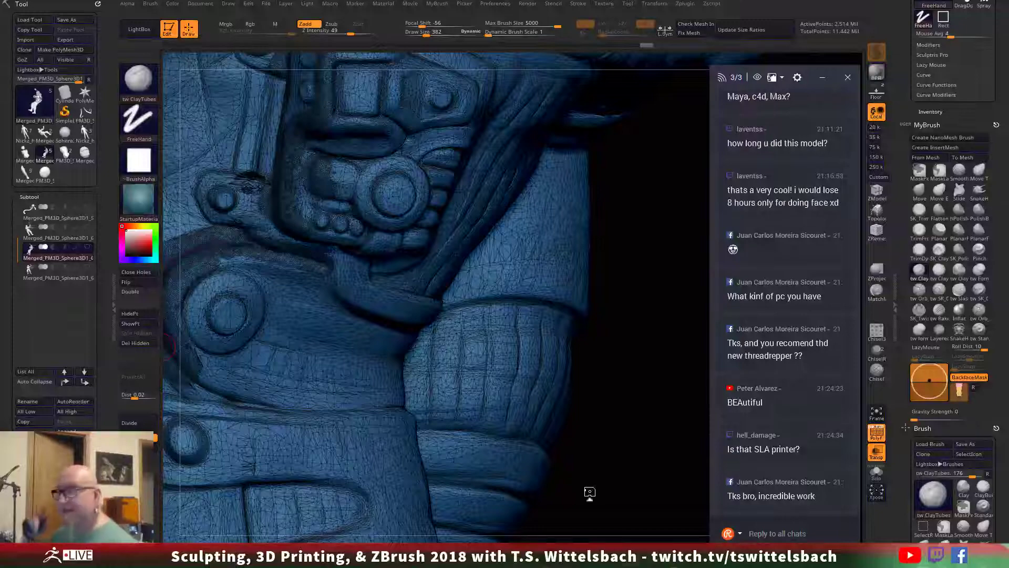
pyautogui.moveTo(588, 491)
pyautogui.mouseDown()
pyautogui.moveTo(619, 473)
pyautogui.moveTo(629, 481)
pyautogui.moveTo(625, 470)
pyautogui.mouseUp()
pyautogui.moveTo(552, 294)
pyautogui.mouseDown()
pyautogui.moveTo(633, 475)
pyautogui.moveTo(638, 434)
pyautogui.moveTo(632, 453)
pyautogui.moveTo(678, 342)
pyautogui.mouseUp()
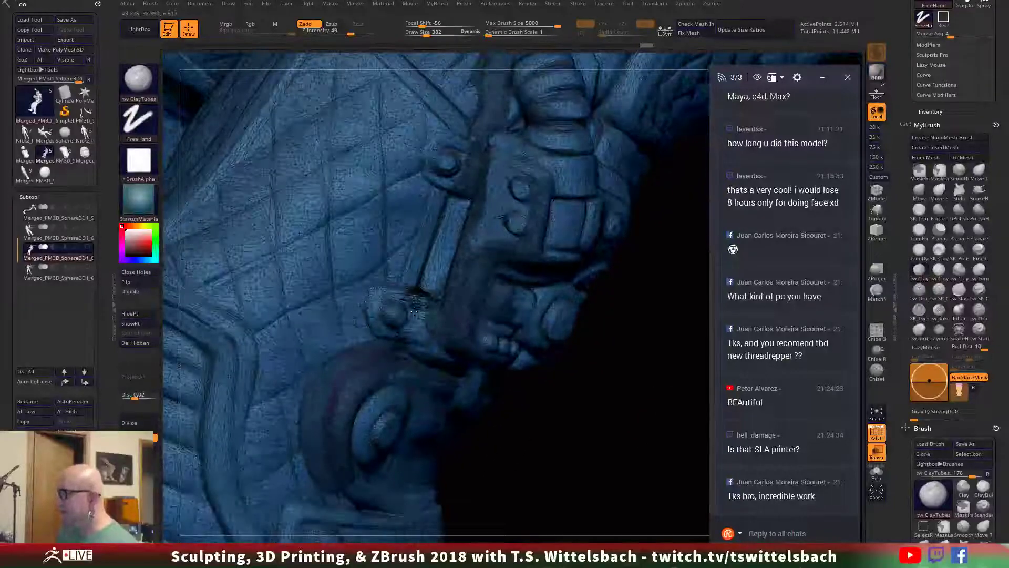
pyautogui.moveTo(390, 292)
pyautogui.keyDown('shift'); pyautogui.mouseDown()
pyautogui.moveTo(437, 302)
pyautogui.moveTo(417, 296)
pyautogui.mouseUp(); pyautogui.keyUp('shift')
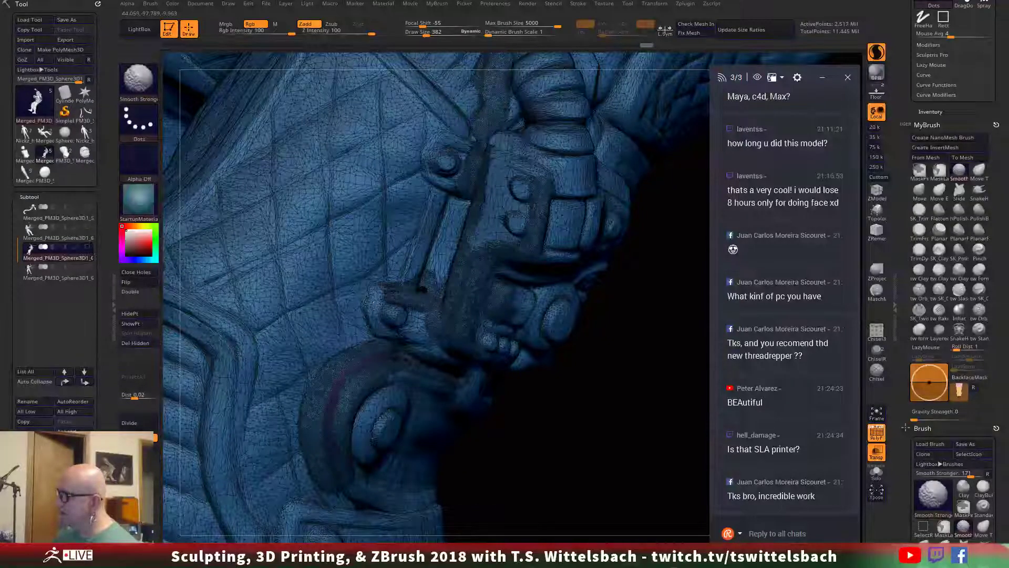
pyautogui.moveTo(369, 323)
pyautogui.keyDown('shift'); pyautogui.mouseDown()
pyautogui.moveTo(375, 310)
pyautogui.moveTo(401, 340)
pyautogui.moveTo(423, 341)
pyautogui.moveTo(425, 287)
pyautogui.moveTo(439, 295)
pyautogui.mouseUp(); pyautogui.keyUp('shift')
pyautogui.moveTo(603, 479)
pyautogui.keyDown('shift'); pyautogui.mouseDown()
pyautogui.moveTo(654, 457)
pyautogui.moveTo(658, 523)
pyautogui.mouseUp(); pyautogui.keyUp('shift')
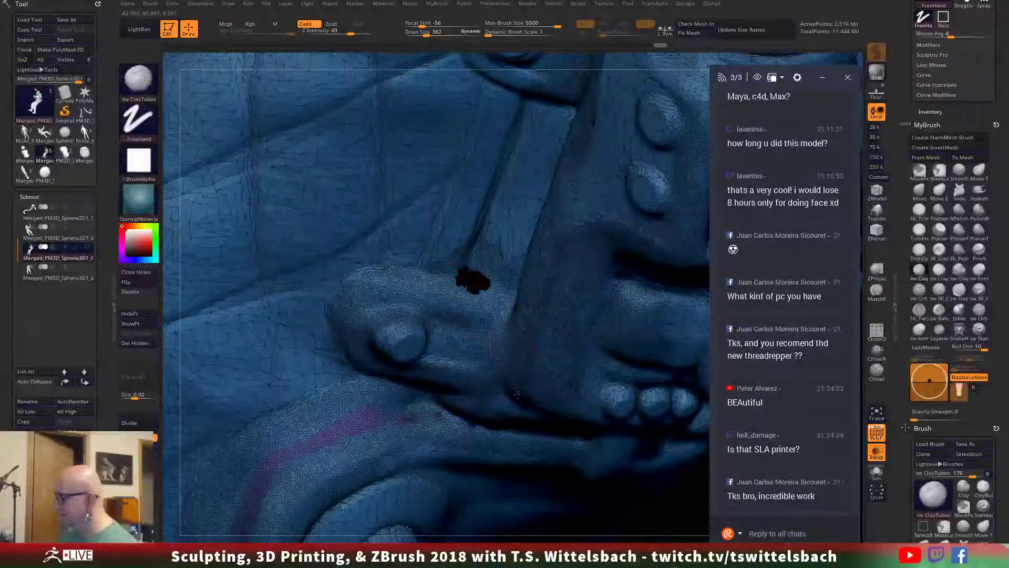
pyautogui.keyDown('shift'); pyautogui.moveTo(417, 413); pyautogui.dragTo(426, 414); pyautogui.keyUp('shift')
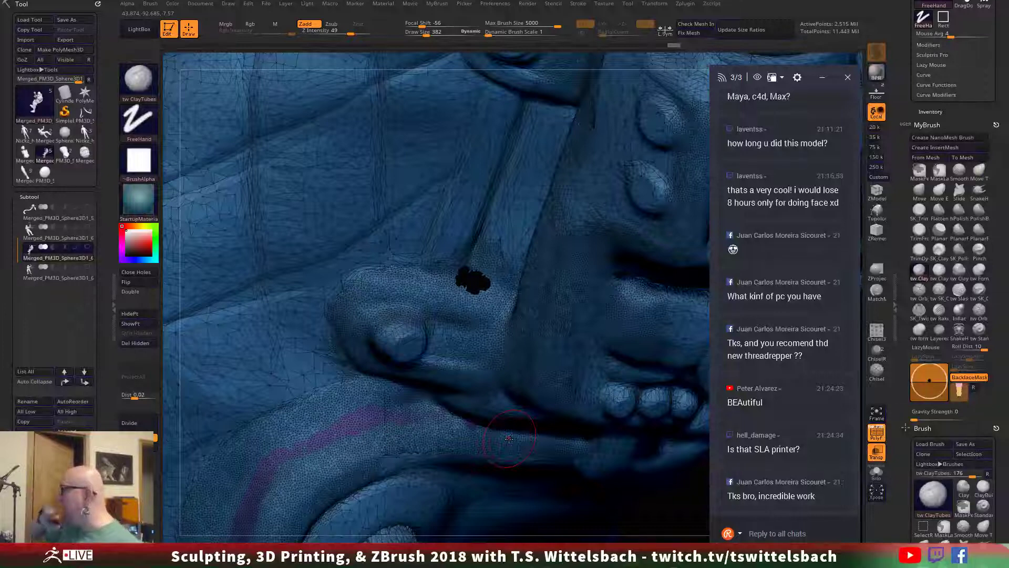
# Step: Hide the polygon wireframe, close the hole in the device's lower bolted tab, and smooth the filled patch
pyautogui.click(881, 440)
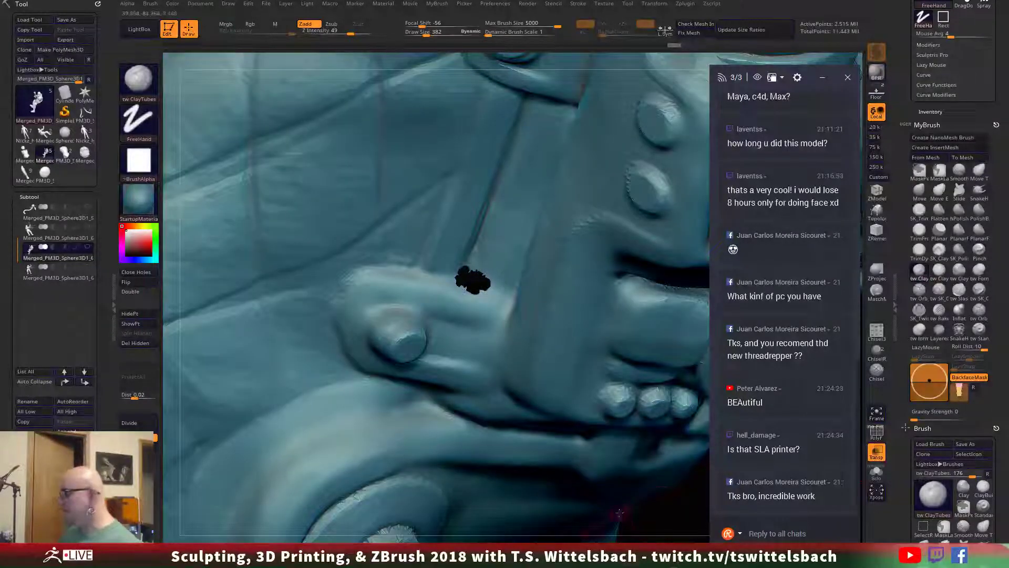
pyautogui.moveTo(676, 531)
pyautogui.mouseDown()
pyautogui.moveTo(642, 536)
pyautogui.moveTo(604, 467)
pyautogui.mouseUp()
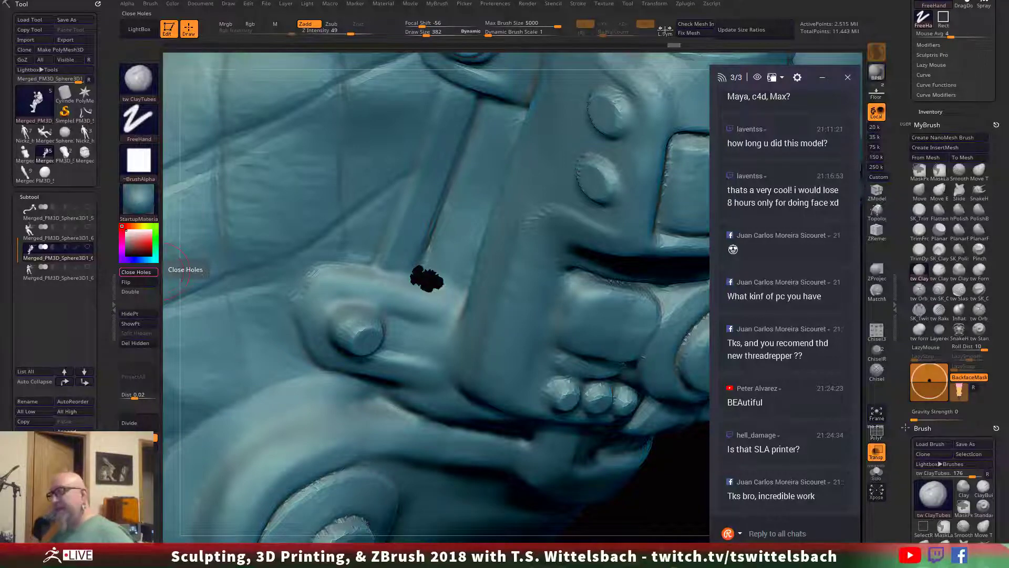
pyautogui.click(153, 272)
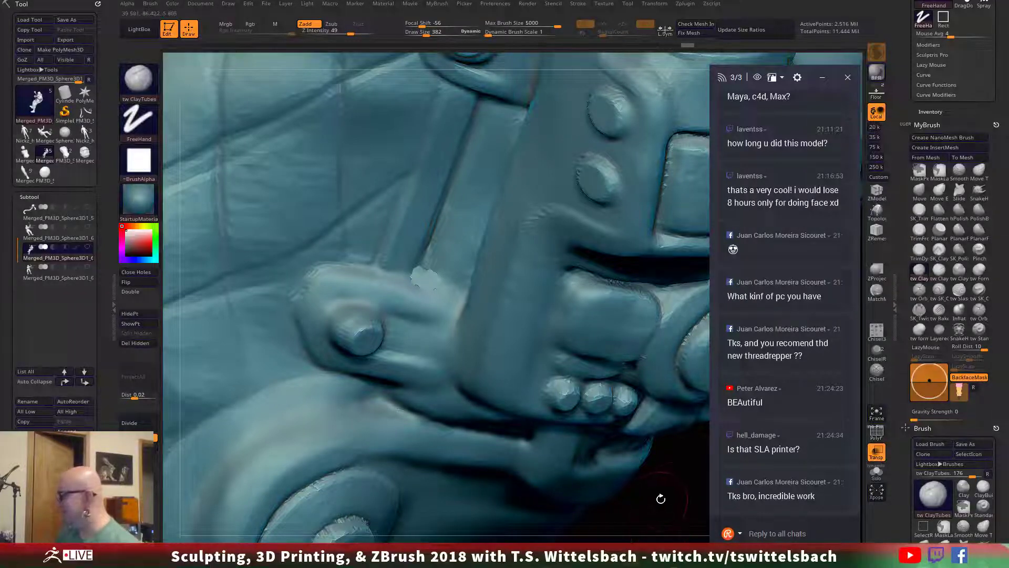
pyautogui.moveTo(670, 536)
pyautogui.mouseDown()
pyautogui.moveTo(660, 493)
pyautogui.moveTo(644, 501)
pyautogui.moveTo(629, 475)
pyautogui.mouseUp()
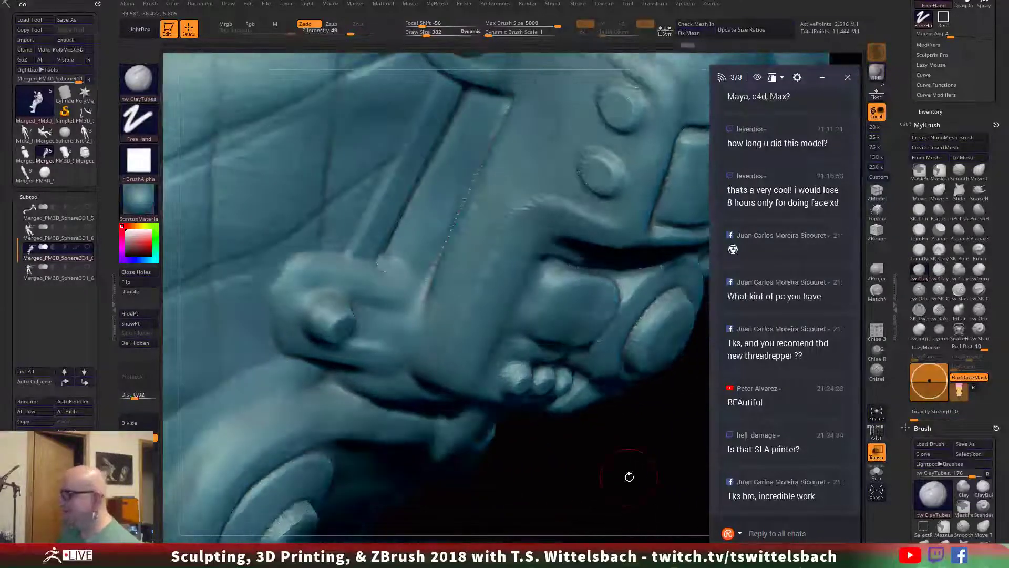
pyautogui.press('shift')
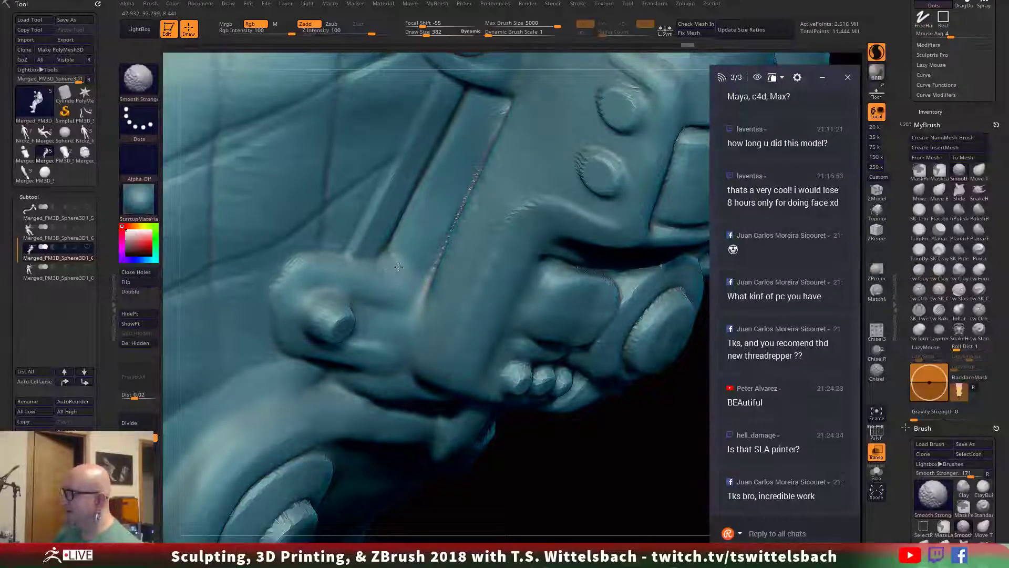
pyautogui.keyDown('shift'); pyautogui.moveTo(381, 285); pyautogui.dragTo(306, 271); pyautogui.keyUp('shift')
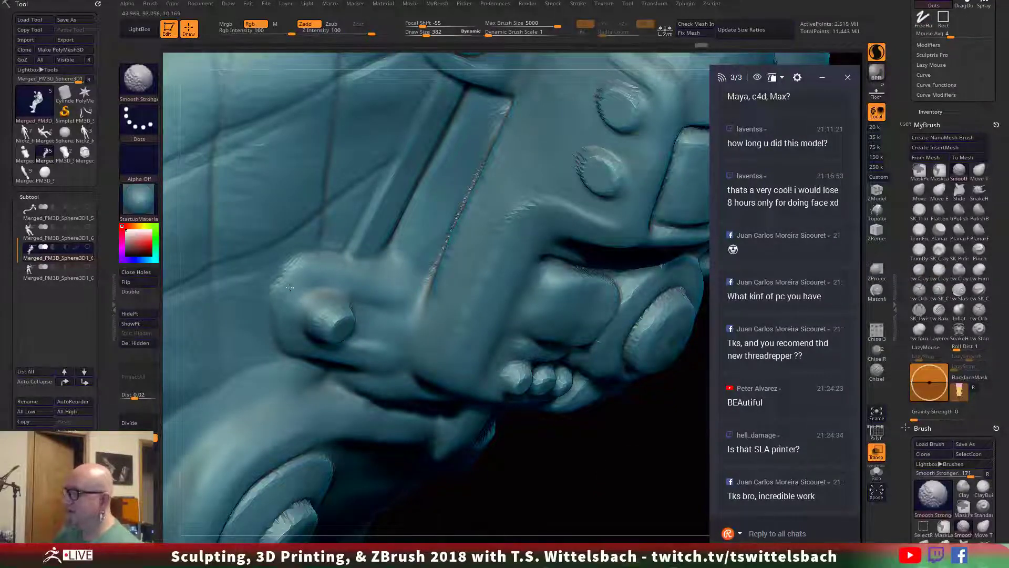
# Step: Build up clay around the bolt of the device's lower tab with tw ClayTubes and smooth the added surface
pyautogui.moveTo(494, 500)
pyautogui.mouseDown()
pyautogui.moveTo(684, 321)
pyautogui.moveTo(657, 400)
pyautogui.moveTo(582, 539)
pyautogui.mouseUp()
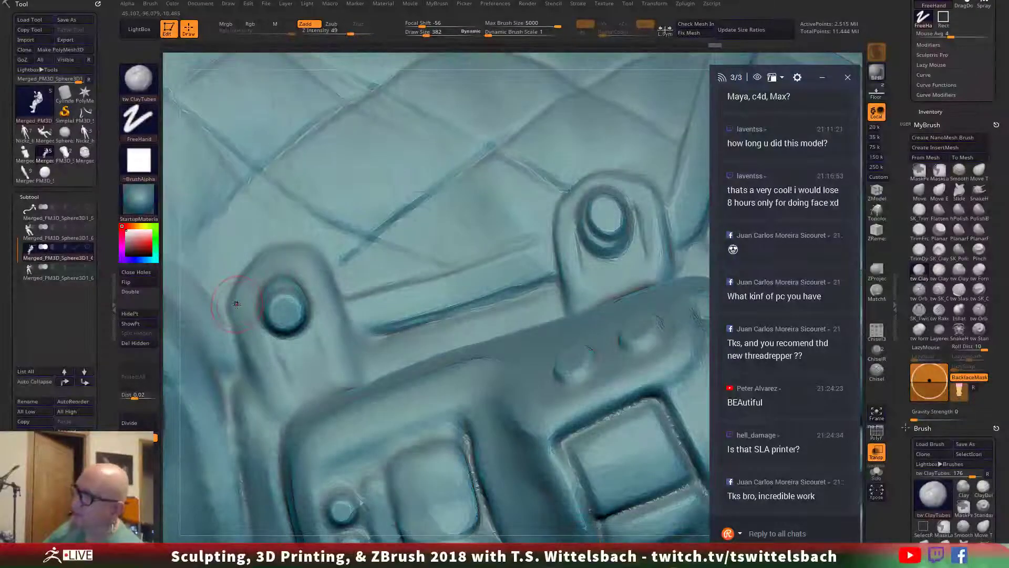
pyautogui.moveTo(246, 332)
pyautogui.mouseDown()
pyautogui.moveTo(265, 271)
pyautogui.moveTo(289, 257)
pyautogui.mouseUp()
pyautogui.press('shift')
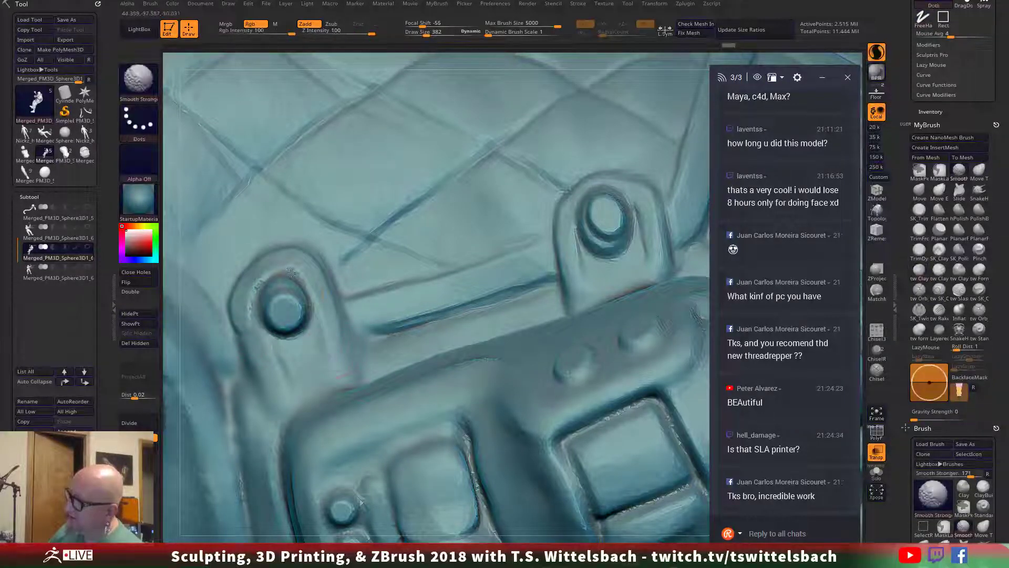
pyautogui.moveTo(280, 335)
pyautogui.keyDown('shift'); pyautogui.mouseDown()
pyautogui.moveTo(322, 339)
pyautogui.moveTo(298, 337)
pyautogui.mouseUp(); pyautogui.keyUp('shift')
pyautogui.press('shift')
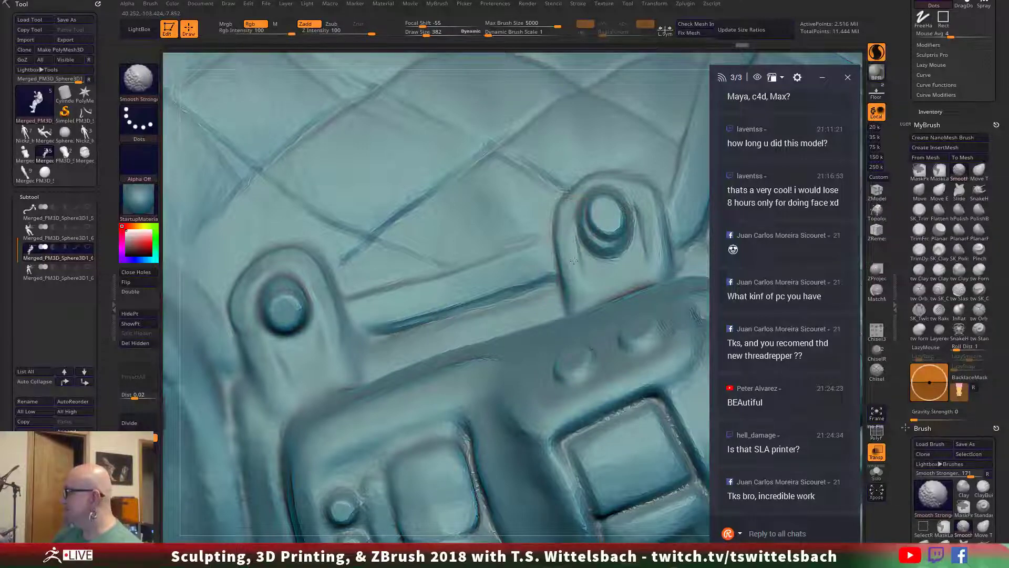
# Step: Smooth the device's upper bolted tab and build up clay around its bolt with tw ClayTubes
pyautogui.moveTo(574, 261)
pyautogui.keyDown('shift'); pyautogui.mouseDown()
pyautogui.moveTo(585, 227)
pyautogui.moveTo(636, 196)
pyautogui.mouseUp(); pyautogui.keyUp('shift')
pyautogui.keyDown('shift'); pyautogui.moveTo(652, 234); pyautogui.dragTo(626, 209); pyautogui.keyUp('shift')
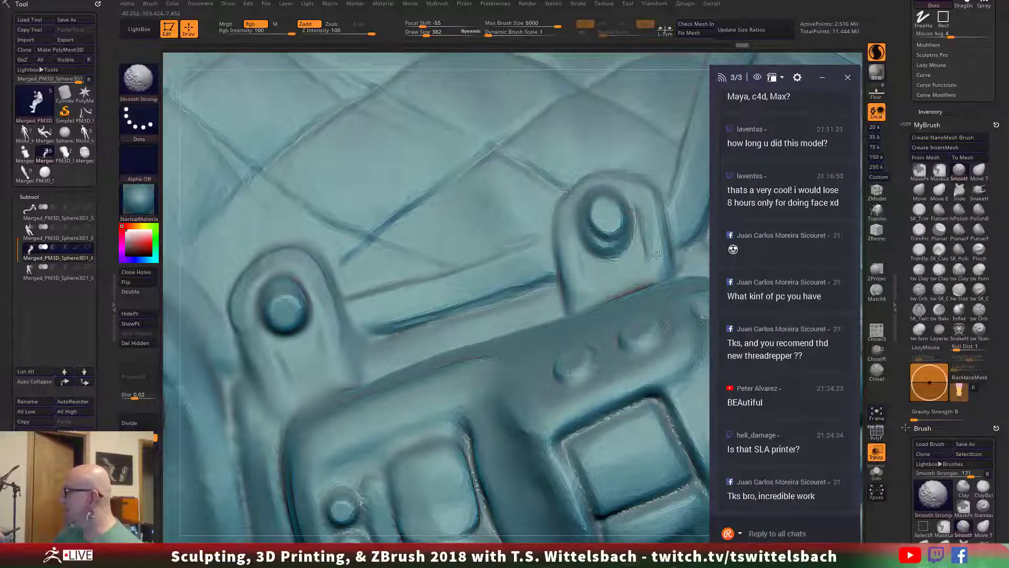
pyautogui.moveTo(657, 58)
pyautogui.mouseDown()
pyautogui.moveTo(662, 68)
pyautogui.moveTo(637, 104)
pyautogui.mouseUp()
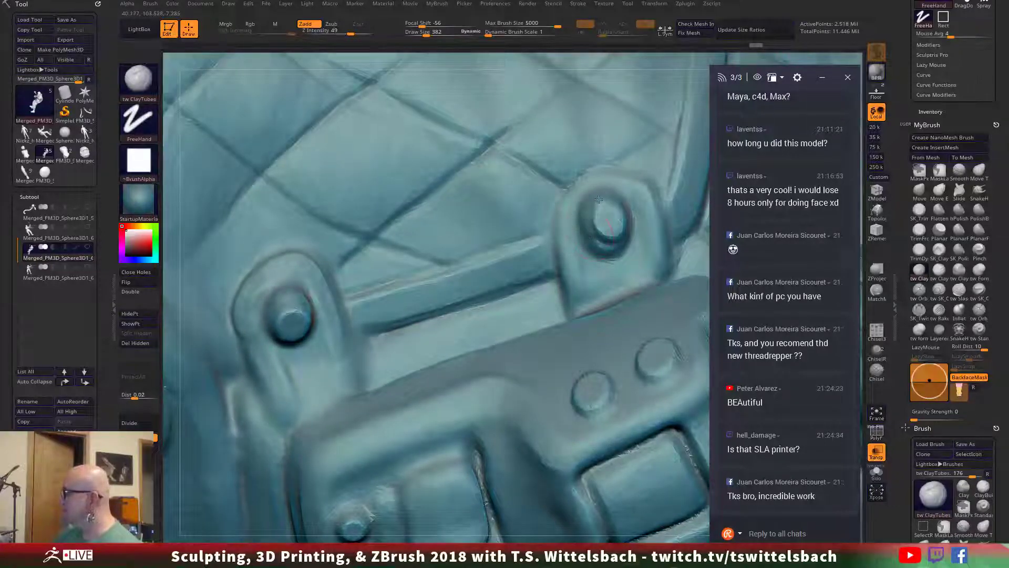
pyautogui.moveTo(654, 215)
pyautogui.mouseDown()
pyautogui.moveTo(650, 198)
pyautogui.moveTo(593, 179)
pyautogui.moveTo(571, 208)
pyautogui.moveTo(571, 247)
pyautogui.mouseUp()
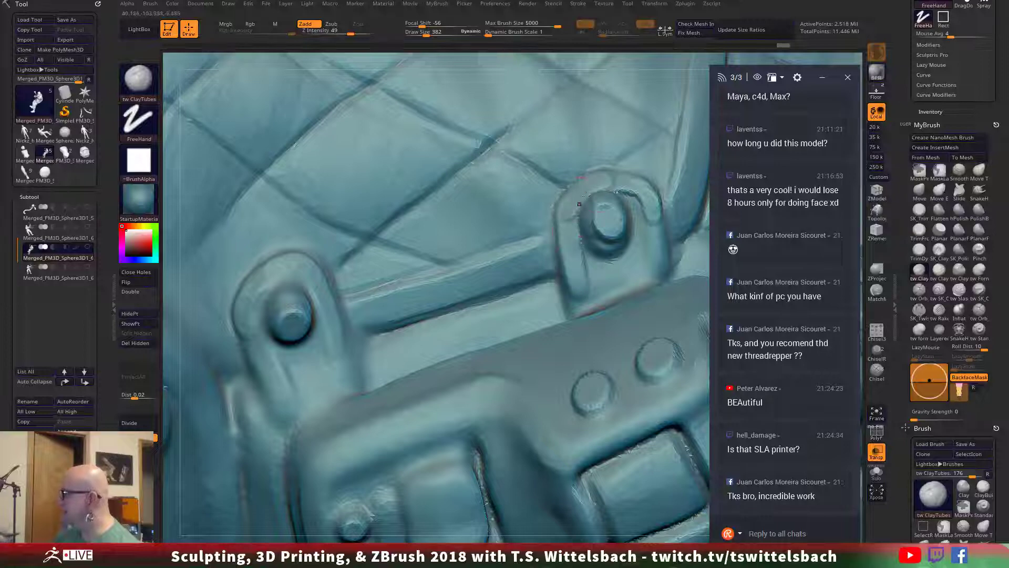
# Step: Refine and smooth the clay around the upper tab's bolt with the draw size at 175, then 342
pyautogui.press('space')
pyautogui.press('shift')
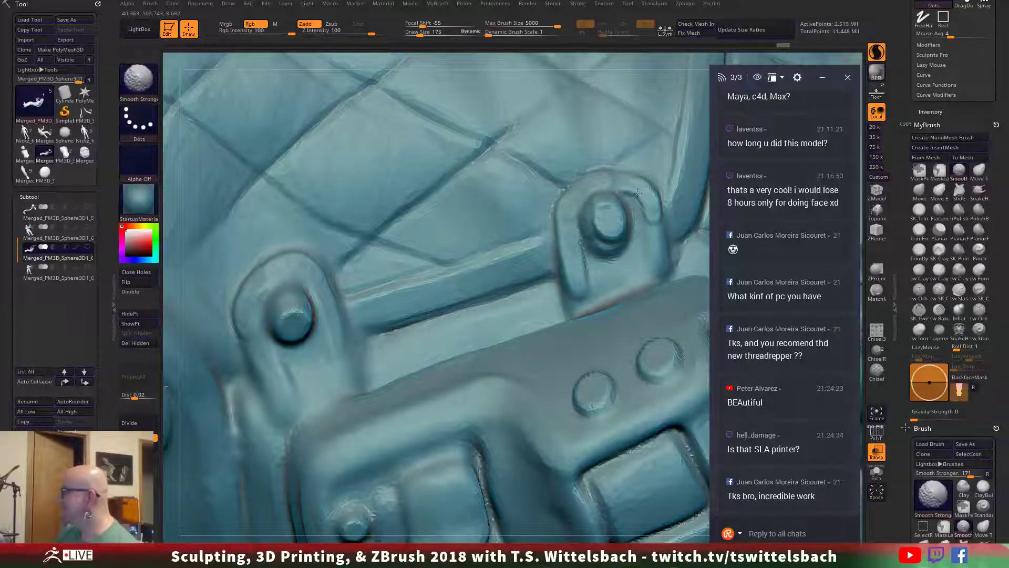
pyautogui.press('space')
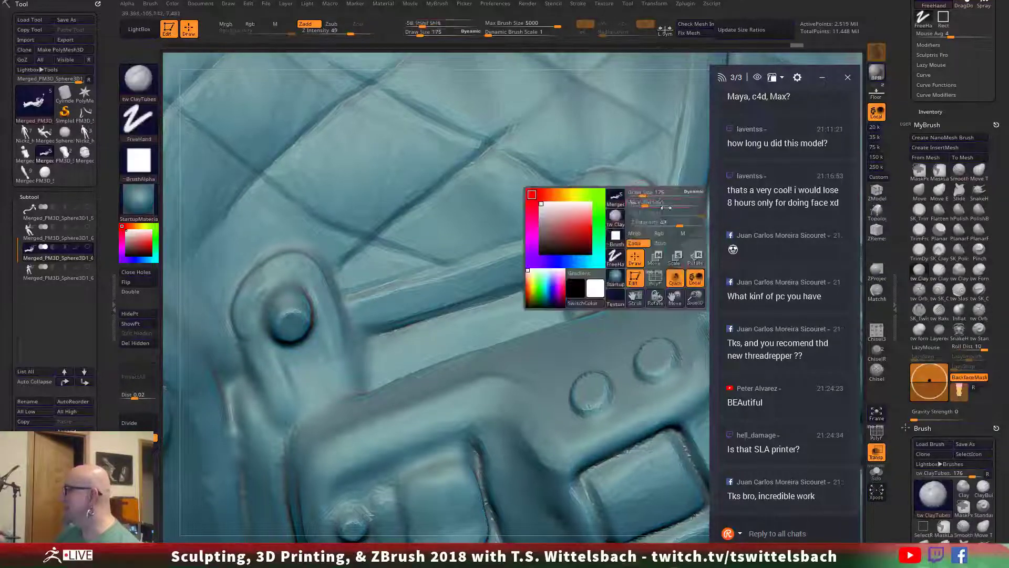
pyautogui.moveTo(642, 192); pyautogui.dragTo(655, 195)
pyautogui.press('shift')
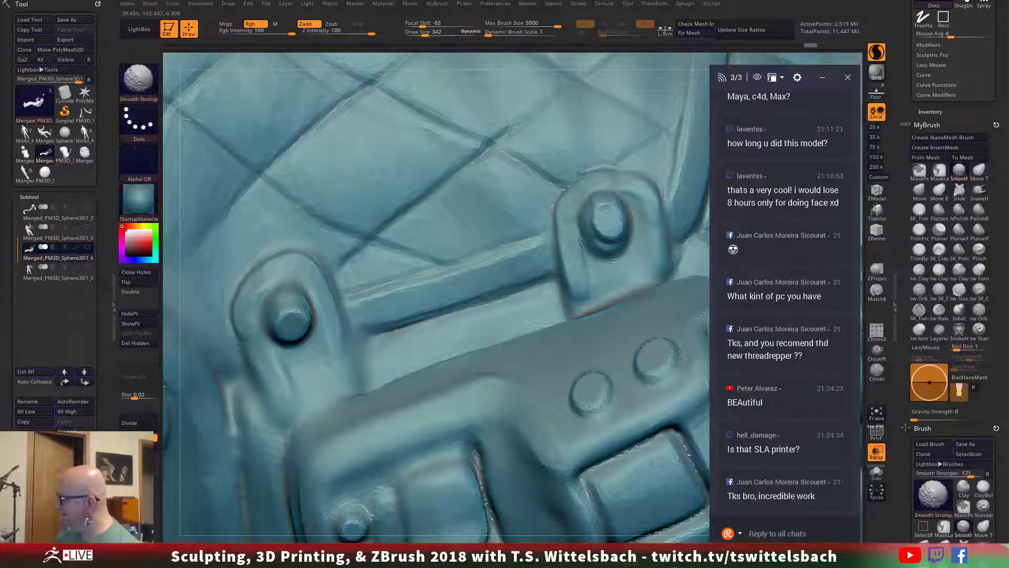
# Step: Smooth the square button and the recess beside it on the thigh device's front face
pyautogui.keyDown('alt'); pyautogui.moveTo(555, 535); pyautogui.dragTo(424, 490); pyautogui.keyUp('alt')
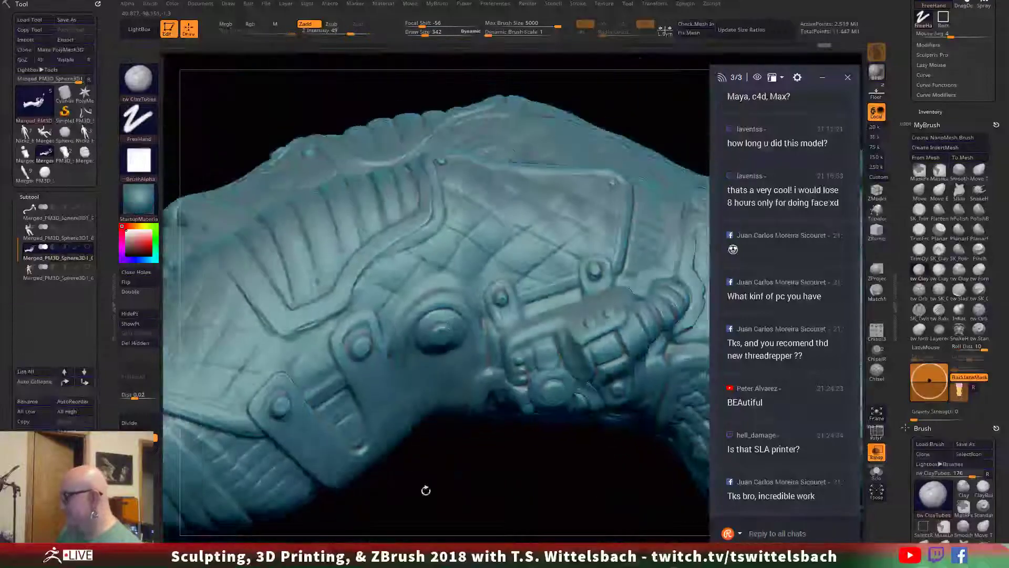
pyautogui.moveTo(486, 506)
pyautogui.mouseDown()
pyautogui.moveTo(490, 533)
pyautogui.moveTo(455, 384)
pyautogui.mouseUp()
pyautogui.keyDown('ctrl'); pyautogui.moveTo(497, 261); pyautogui.dragTo(568, 247, button='right'); pyautogui.keyUp('ctrl')
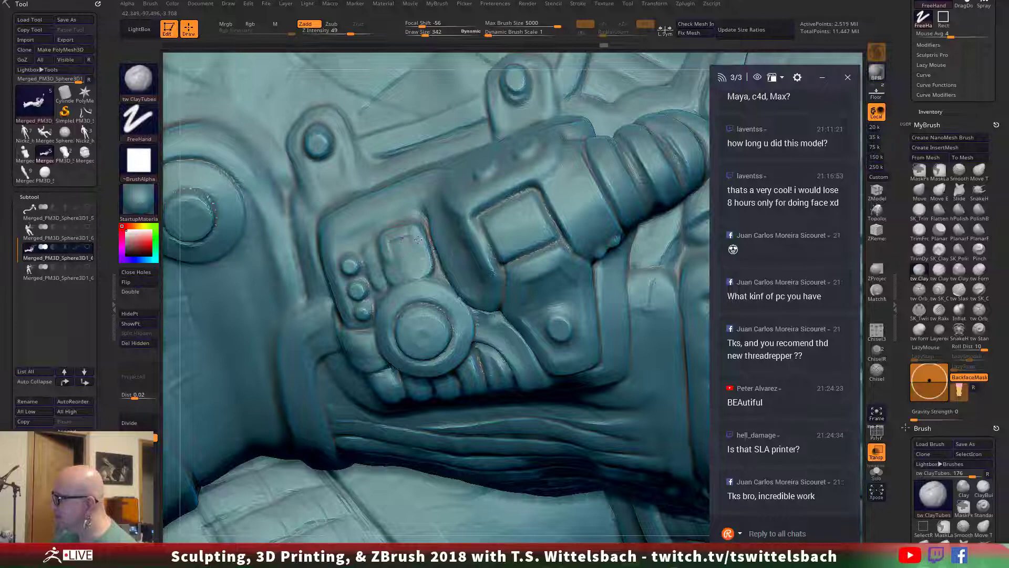
pyautogui.press('shift')
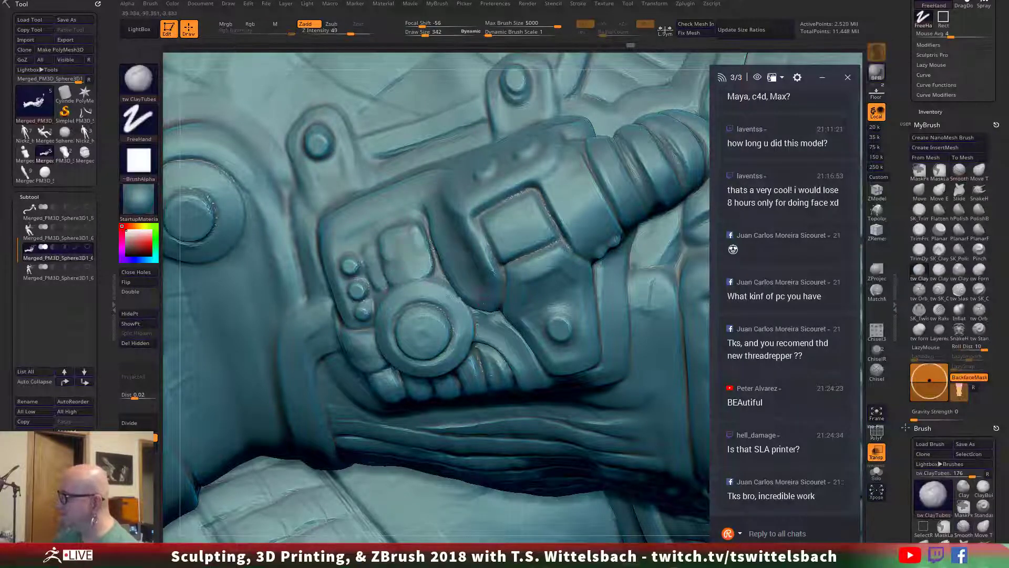
pyautogui.press('shift')
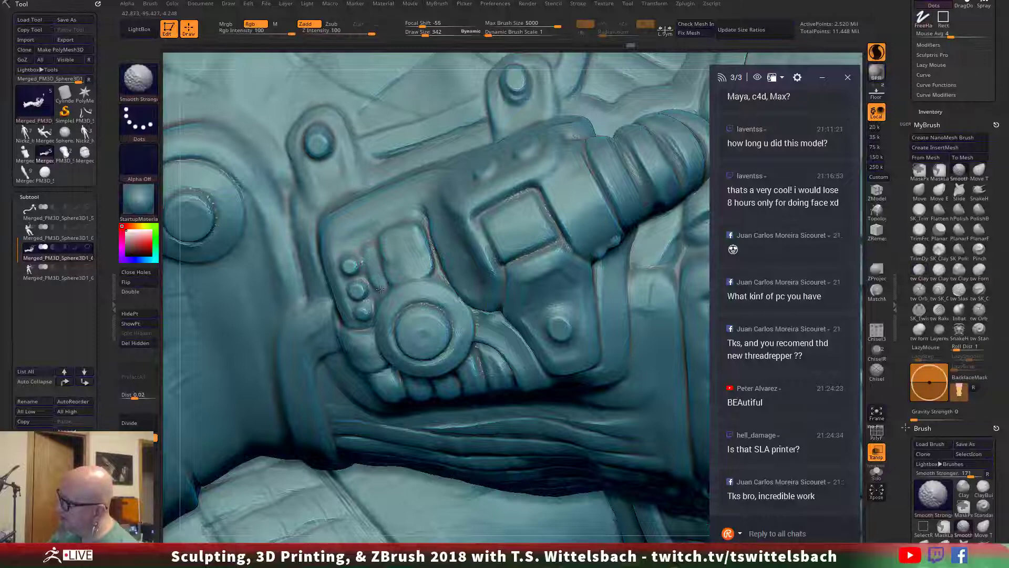
# Step: Sculpt a small raised bar beside the belt device's three round buttons and carve a recess into the adjoining riveted strap with ClayTubes
pyautogui.moveTo(368, 253); pyautogui.dragTo(374, 269)
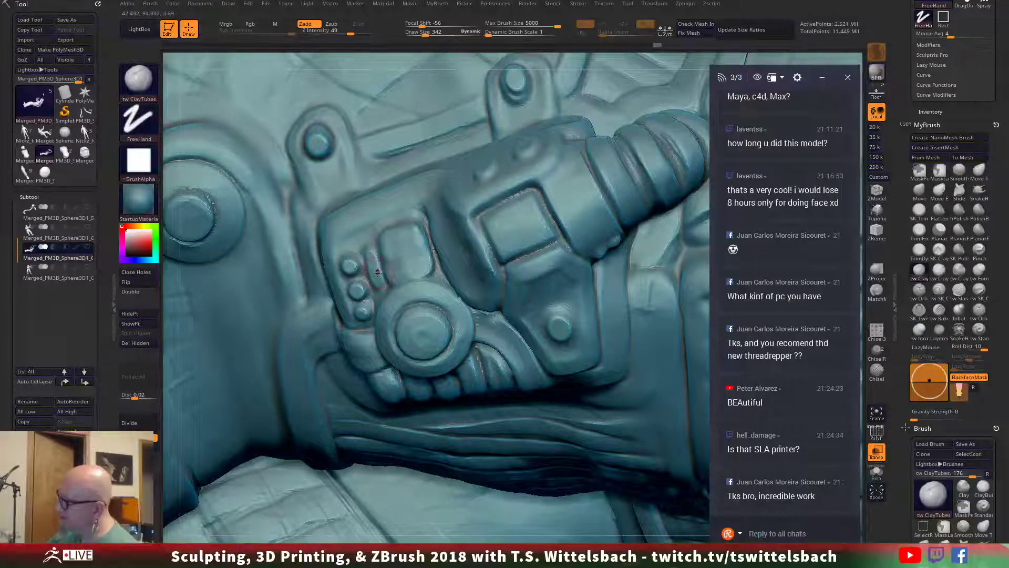
pyautogui.keyDown('ctrl'); pyautogui.moveTo(385, 273); pyautogui.dragTo(539, 472, button='right'); pyautogui.keyUp('ctrl')
pyautogui.keyDown('ctrl'); pyautogui.moveTo(514, 433); pyautogui.dragTo(577, 491, button='right'); pyautogui.keyUp('ctrl')
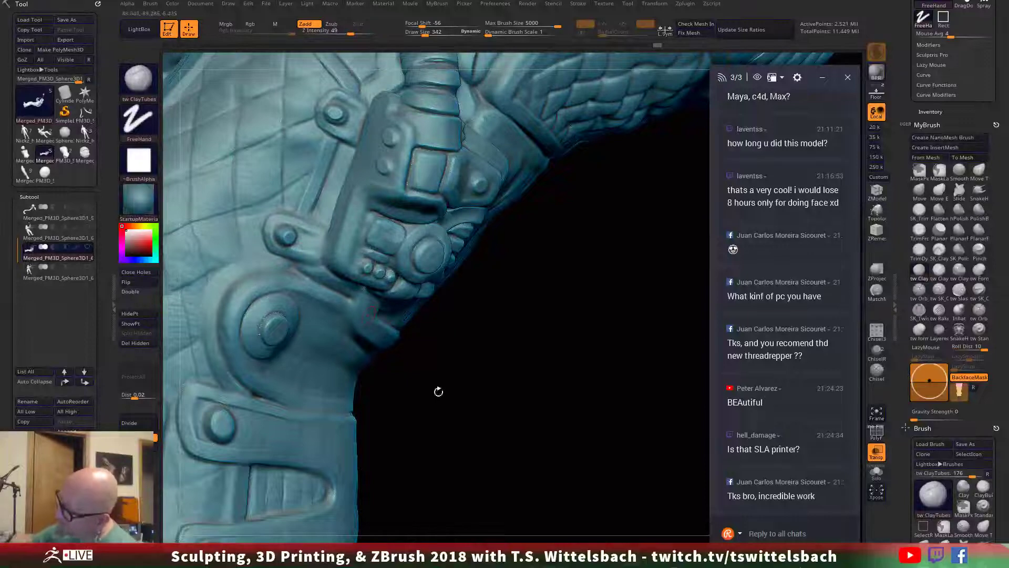
pyautogui.moveTo(437, 392); pyautogui.dragTo(466, 386, button='right')
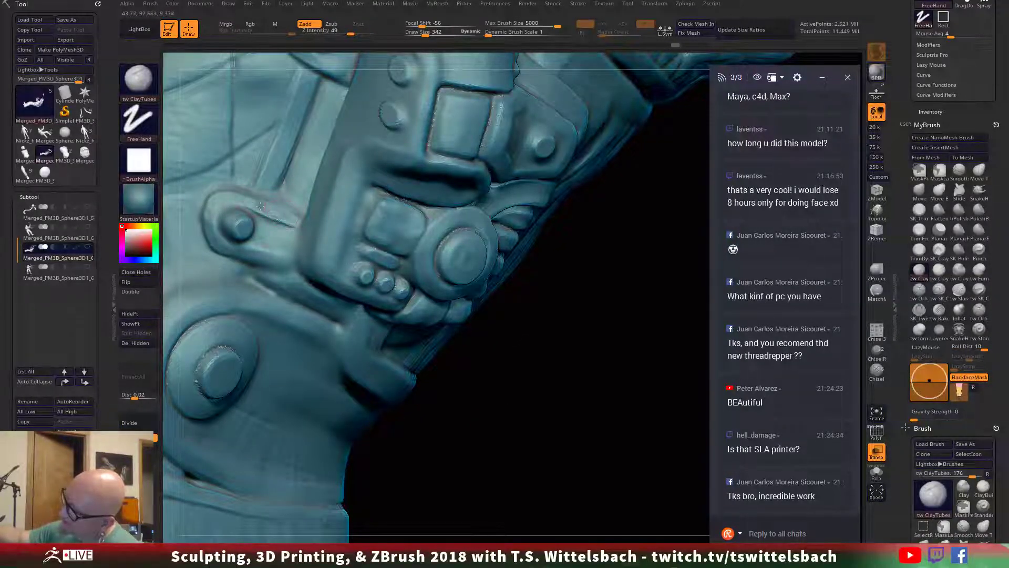
pyautogui.press('shift')
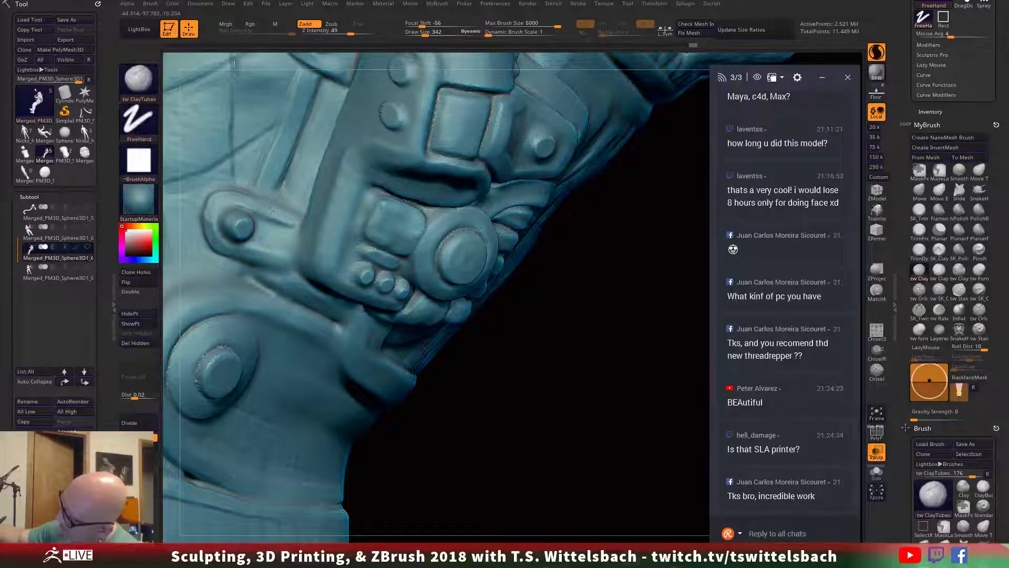
pyautogui.keyDown('alt'); pyautogui.moveTo(270, 211); pyautogui.dragTo(295, 227); pyautogui.keyUp('alt')
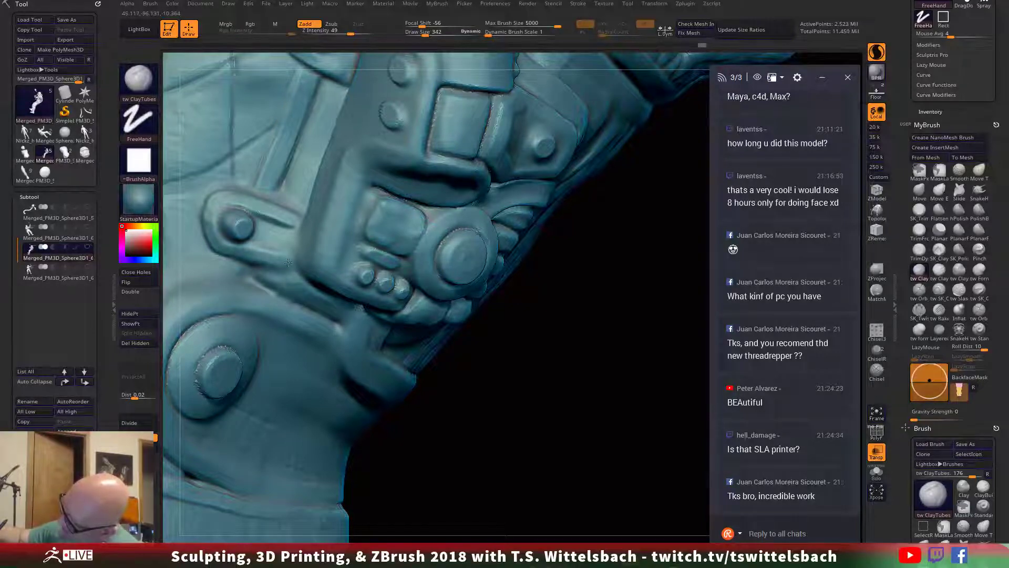
# Step: Build up the outer rim of the large round-ended hip plate with ClayTubes and smooth its upper curve
pyautogui.keyDown('alt'); pyautogui.moveTo(481, 476); pyautogui.dragTo(675, 459); pyautogui.keyUp('alt')
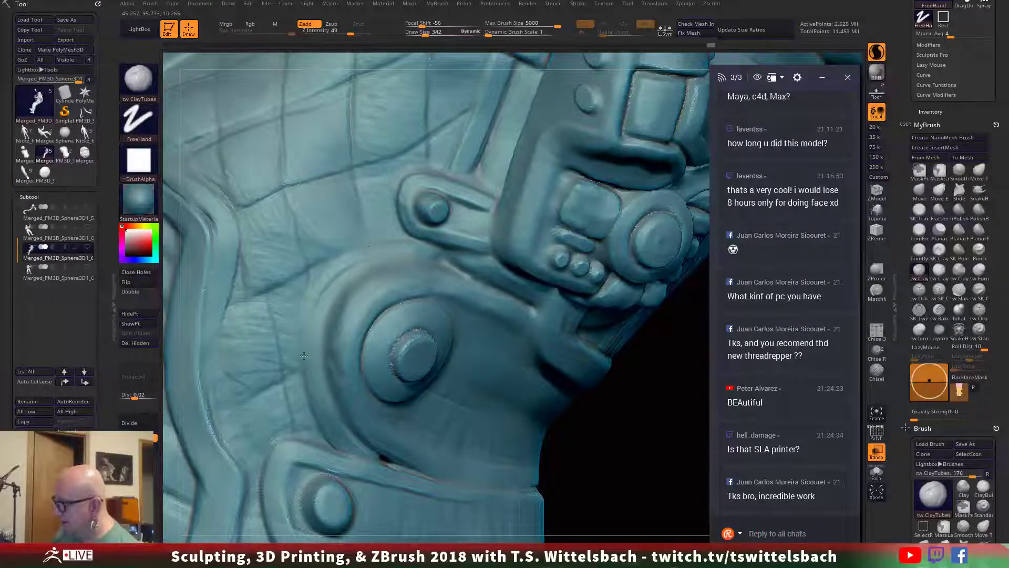
pyautogui.moveTo(314, 395); pyautogui.dragTo(321, 411)
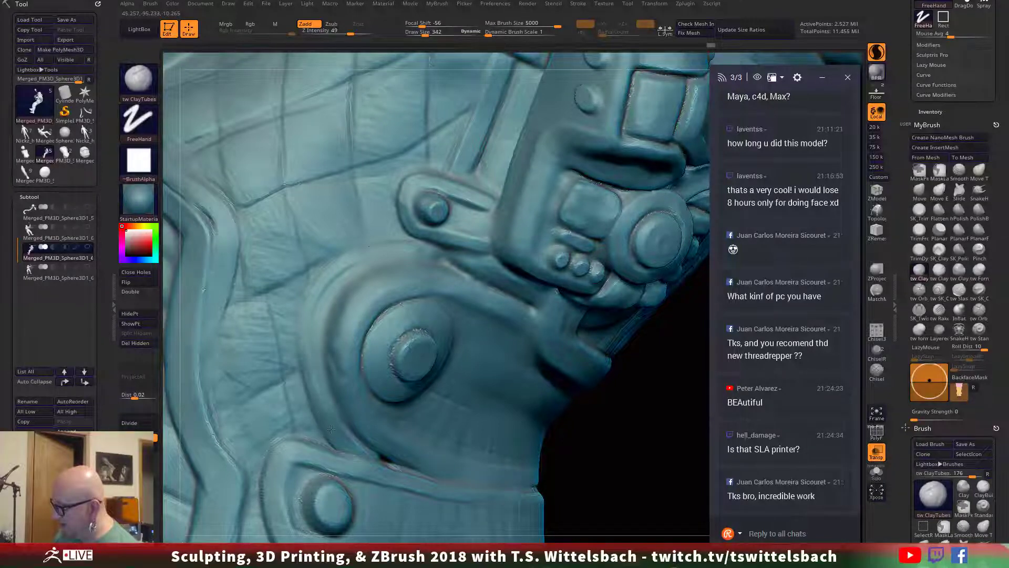
pyautogui.press('shift')
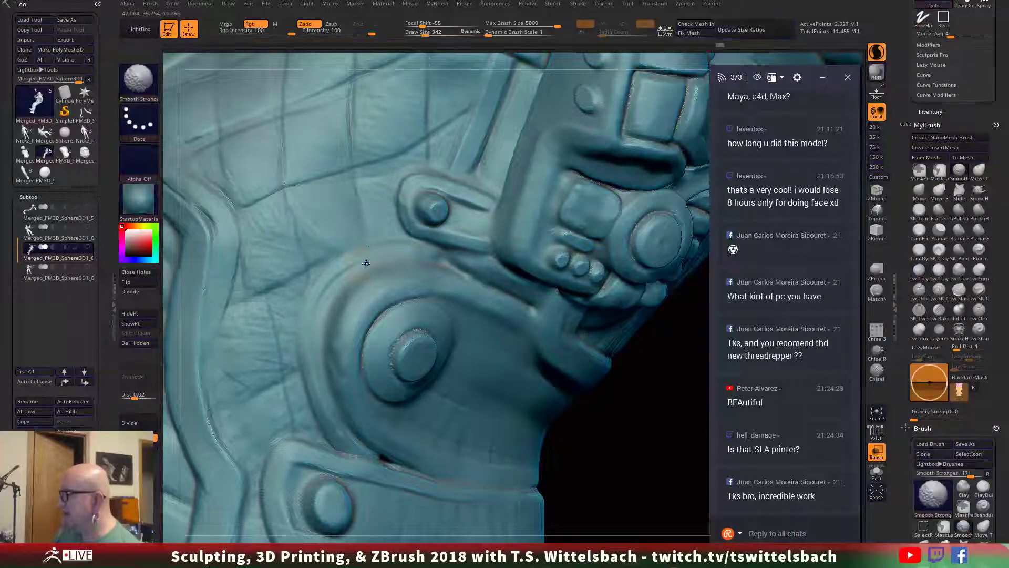
pyautogui.keyDown('shift'); pyautogui.moveTo(350, 288); pyautogui.dragTo(359, 292); pyautogui.keyUp('shift')
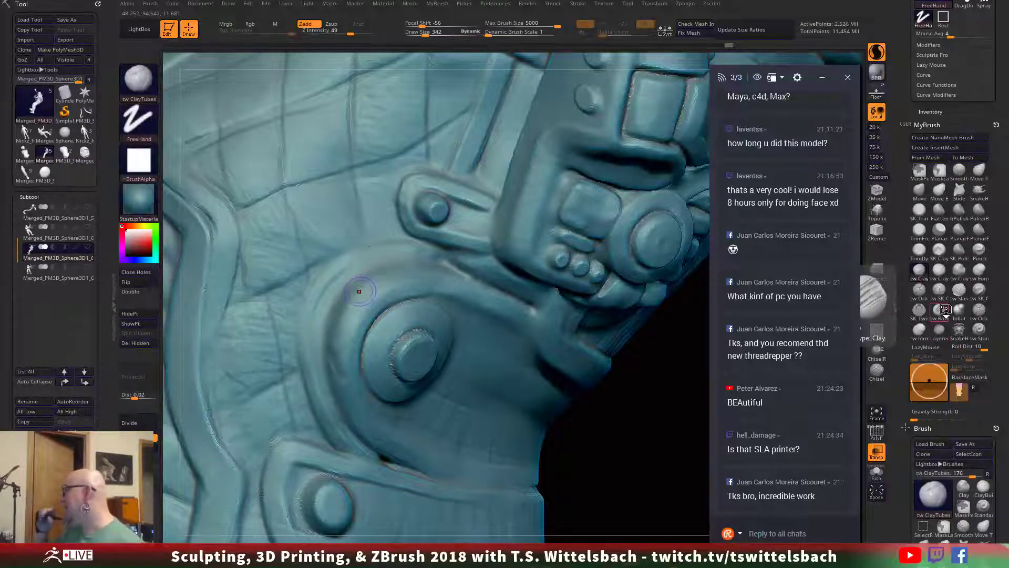
# Step: Turn off Sculptris Pro and smooth the hip plate's rim from its upper curve down to its lower end
pyautogui.click(919, 270)
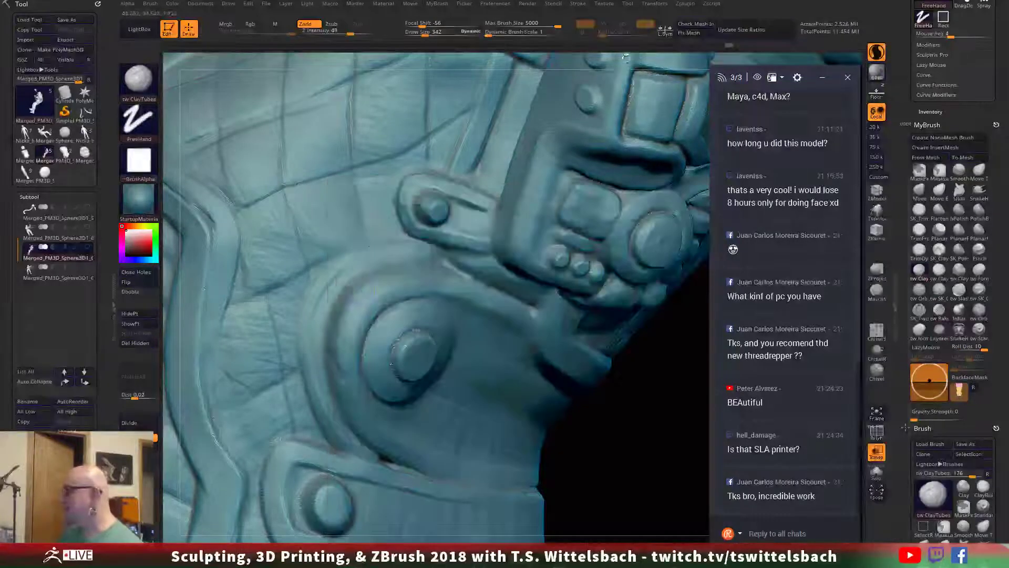
pyautogui.press('shift')
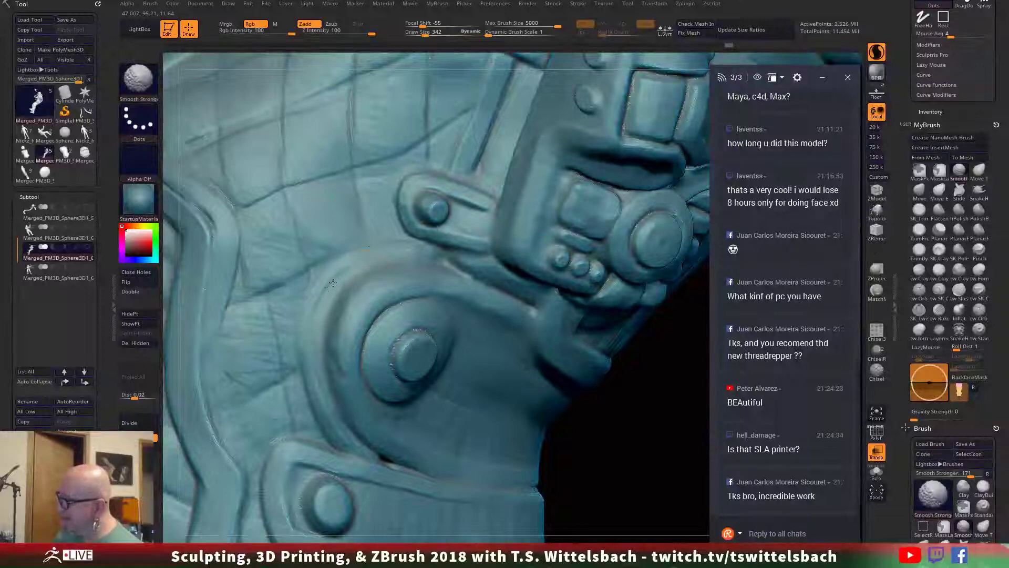
pyautogui.keyDown('shift'); pyautogui.moveTo(324, 307); pyautogui.dragTo(330, 298); pyautogui.keyUp('shift')
pyautogui.click(877, 52)
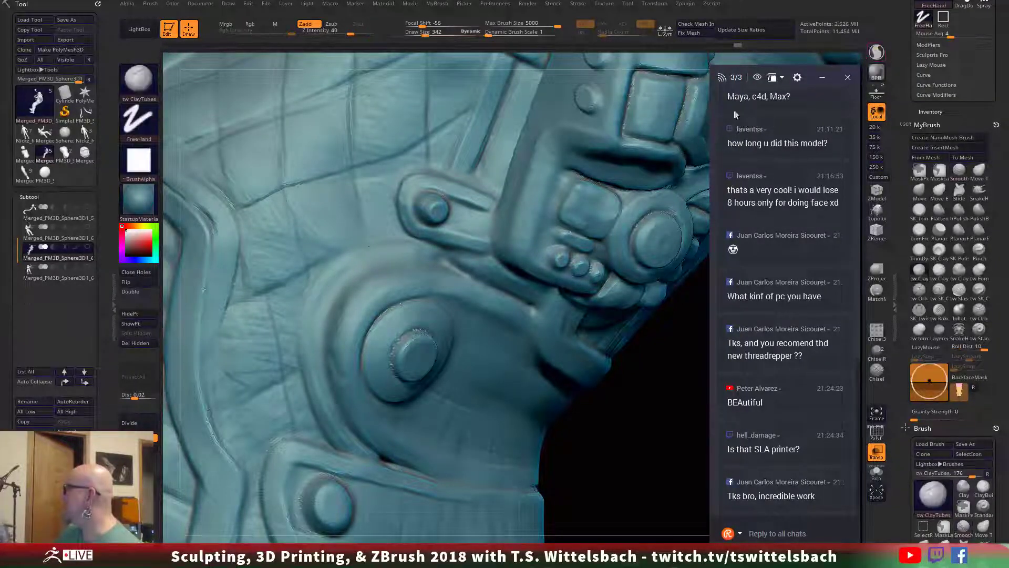
pyautogui.press('shift')
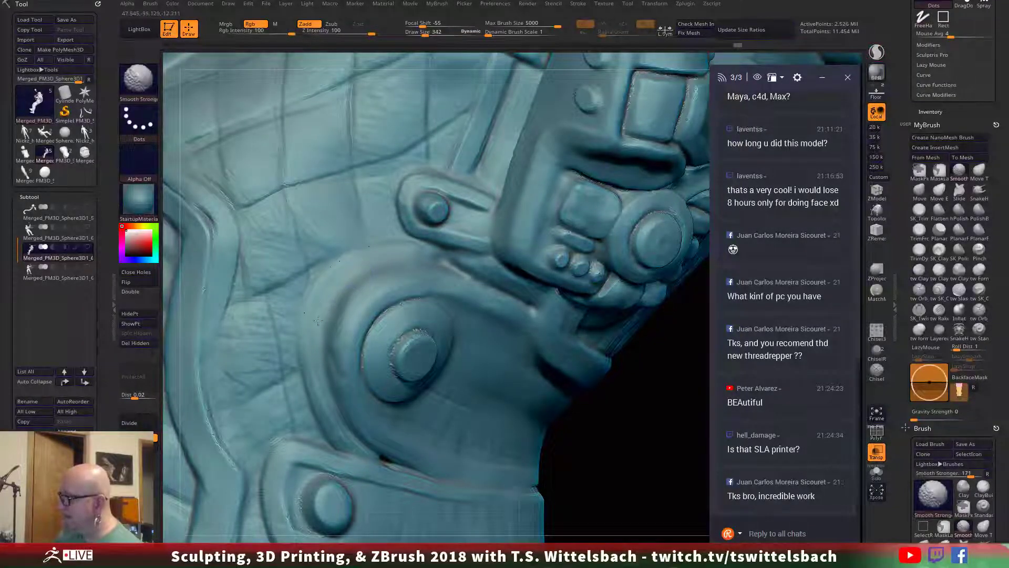
pyautogui.keyDown('shift'); pyautogui.moveTo(339, 417); pyautogui.dragTo(342, 394); pyautogui.keyUp('shift')
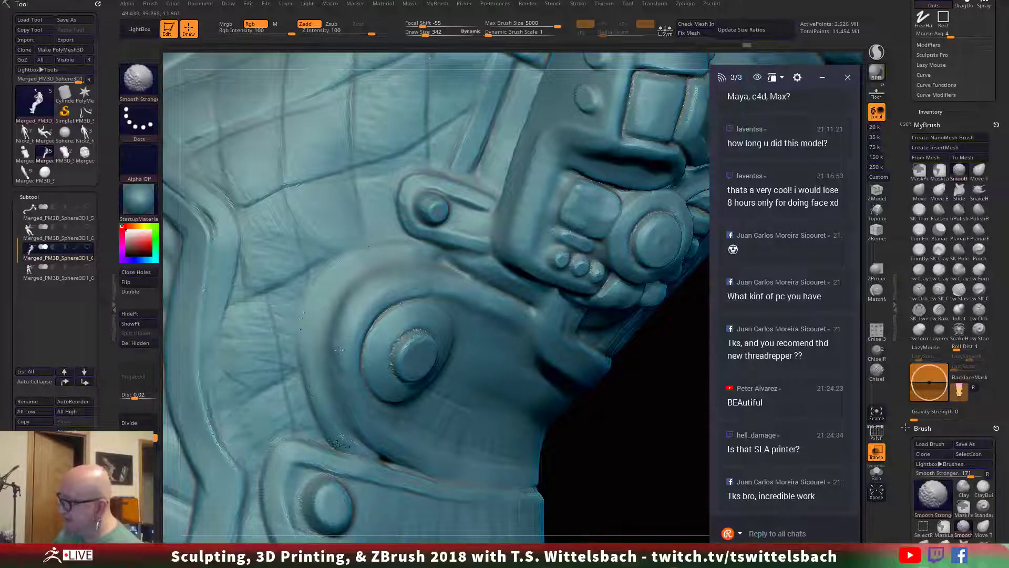
pyautogui.keyDown('shift'); pyautogui.moveTo(344, 442); pyautogui.dragTo(359, 448); pyautogui.keyUp('shift')
# Step: Try filling the recessed ring around the hip plate's disc with ClayTubes strokes and smoothing them
pyautogui.moveTo(659, 452); pyautogui.dragTo(651, 435)
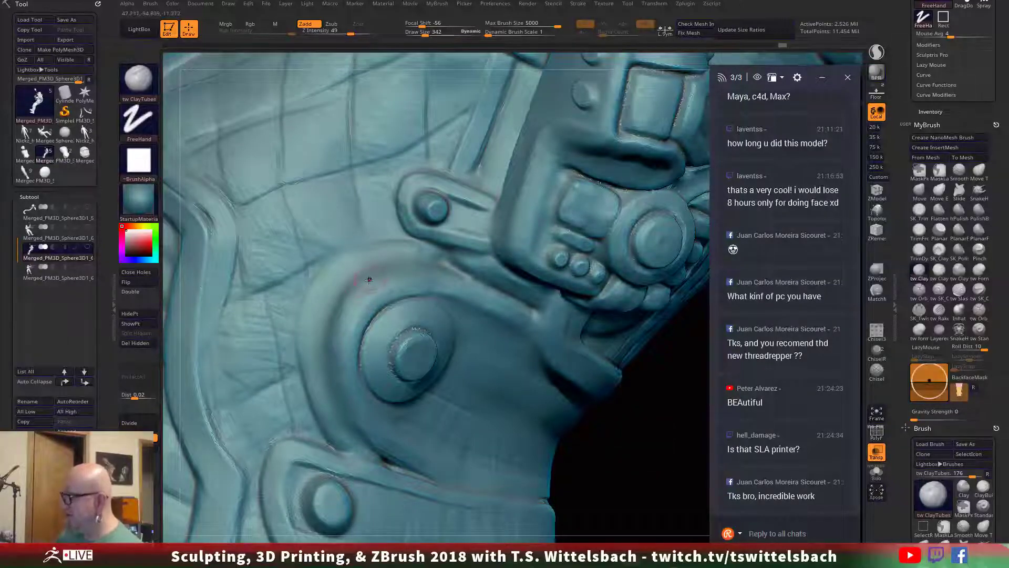
pyautogui.moveTo(369, 279)
pyautogui.mouseDown()
pyautogui.moveTo(341, 320)
pyautogui.moveTo(339, 351)
pyautogui.mouseUp()
pyautogui.moveTo(356, 303)
pyautogui.mouseDown()
pyautogui.moveTo(339, 398)
pyautogui.moveTo(359, 302)
pyautogui.mouseUp()
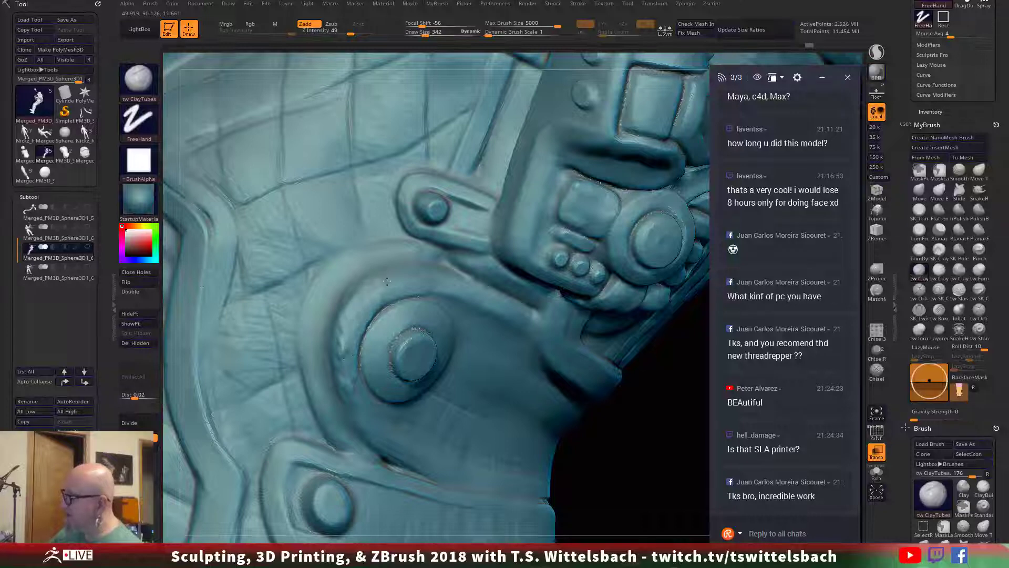
pyautogui.press('shift')
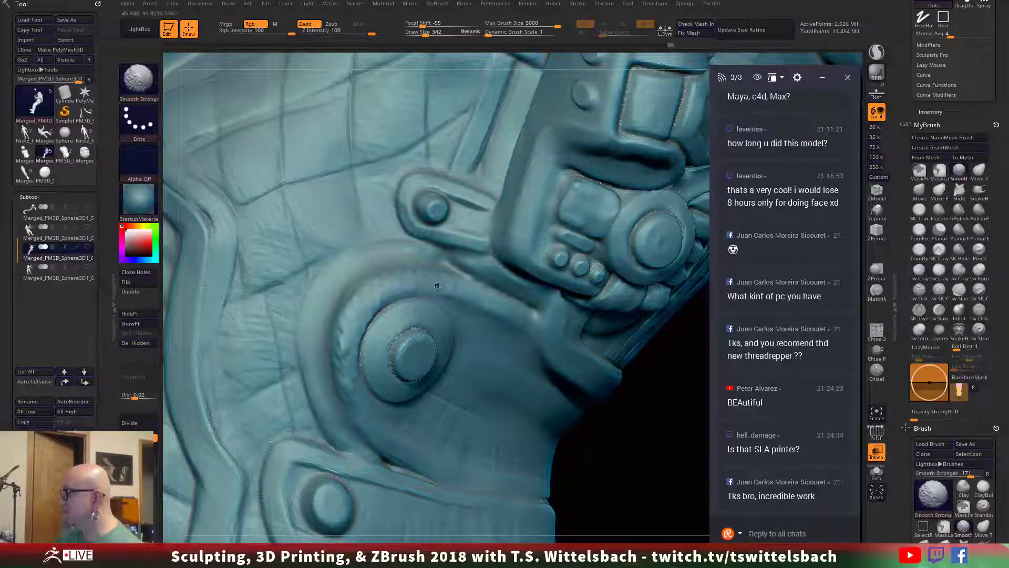
pyautogui.keyDown('shift'); pyautogui.moveTo(347, 331); pyautogui.dragTo(341, 362); pyautogui.keyUp('shift')
pyautogui.moveTo(390, 306)
pyautogui.keyDown('shift'); pyautogui.mouseDown()
pyautogui.moveTo(362, 404)
pyautogui.moveTo(343, 387)
pyautogui.mouseUp(); pyautogui.keyUp('shift')
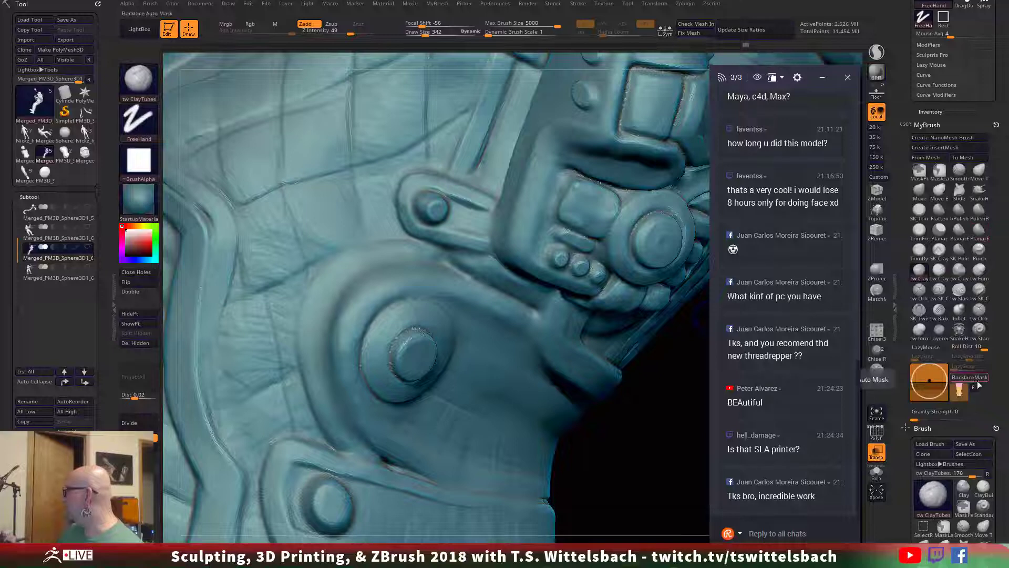
# Step: Turn Sculptris Pro back on and enlarge the brush draw size to 516
pyautogui.press('shift')
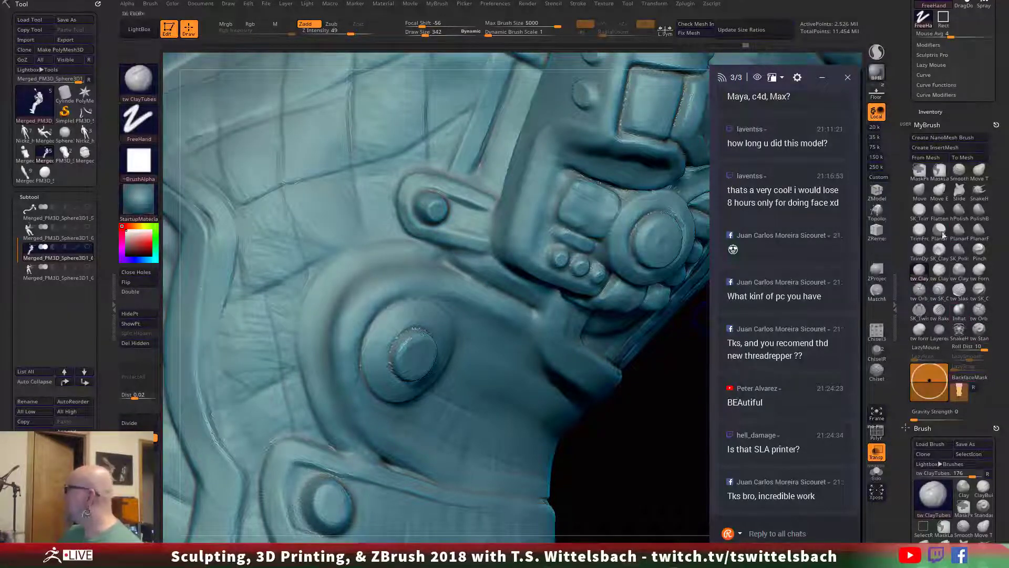
pyautogui.click(876, 52)
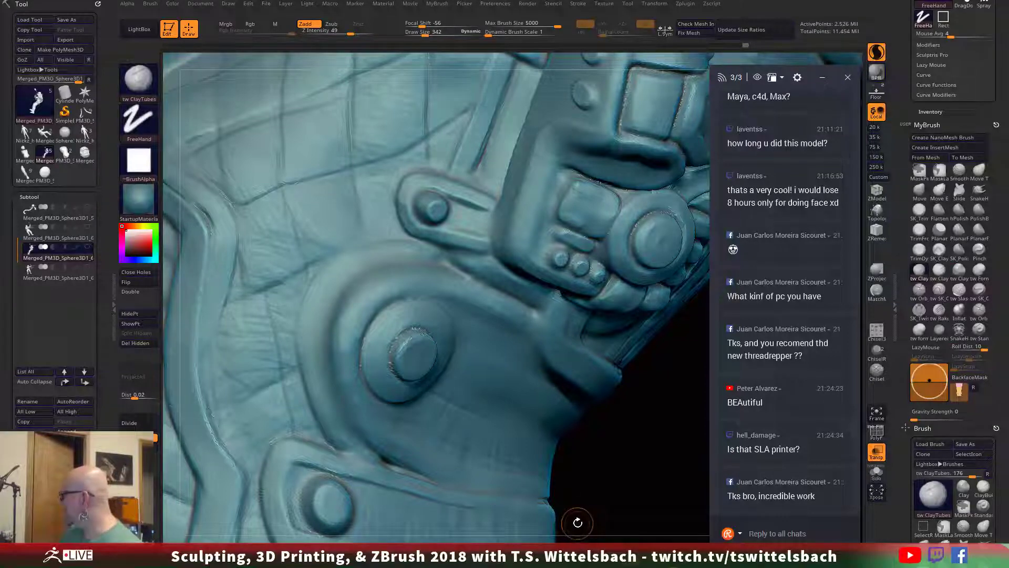
pyautogui.press('space')
pyautogui.moveTo(348, 271); pyautogui.dragTo(353, 271)
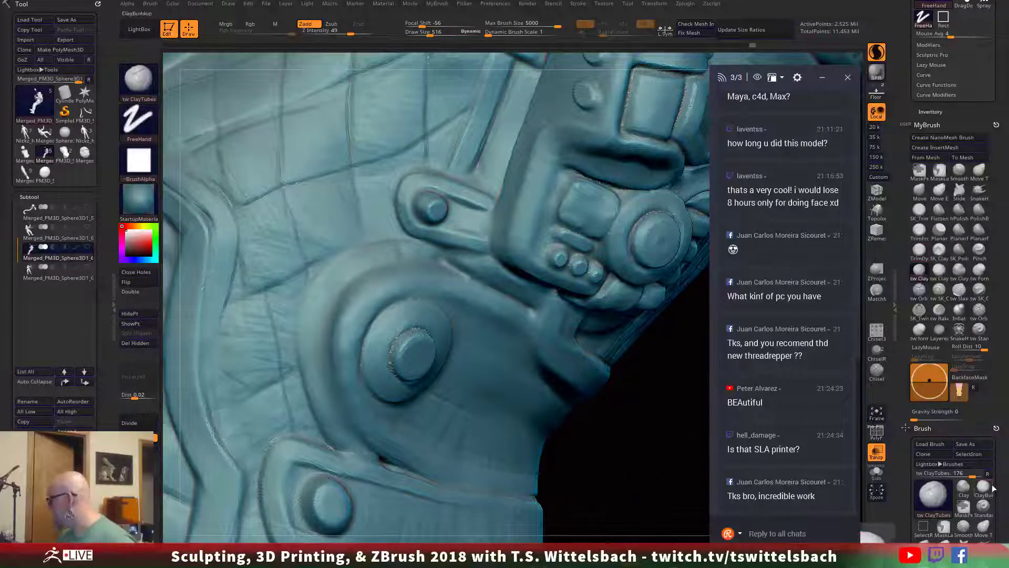
# Step: Smooth the ring area around the hip plate's disc and along its upper rim with Smooth Stronger
pyautogui.scroll(-3, 987, 224)
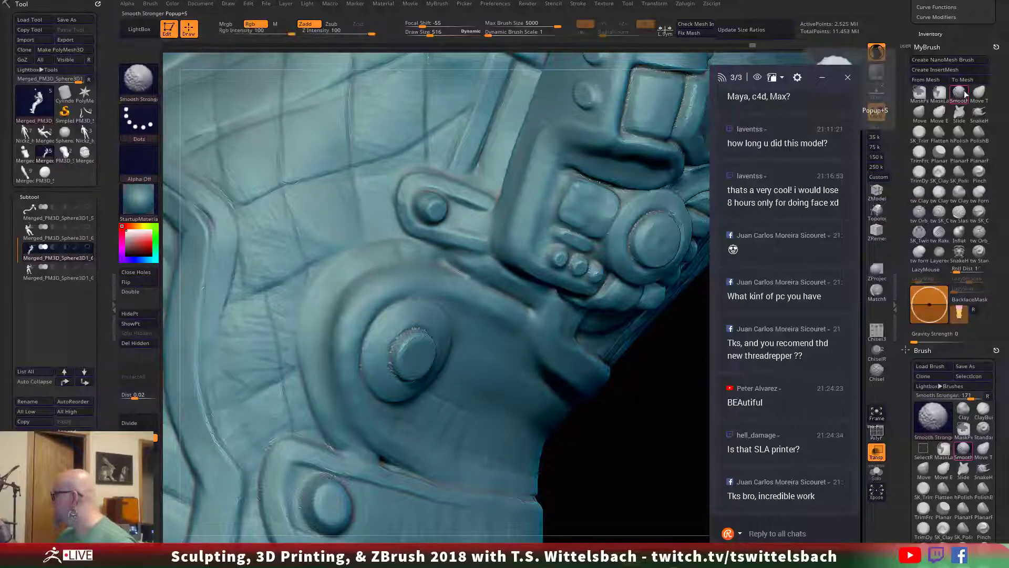
pyautogui.press('shift')
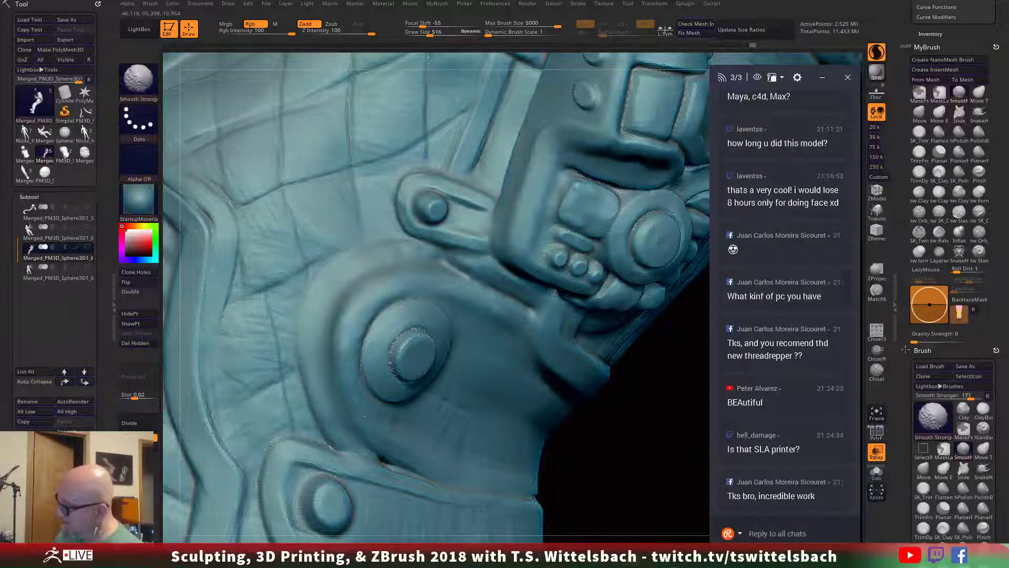
pyautogui.keyDown('shift'); pyautogui.moveTo(350, 381); pyautogui.dragTo(347, 356); pyautogui.keyUp('shift')
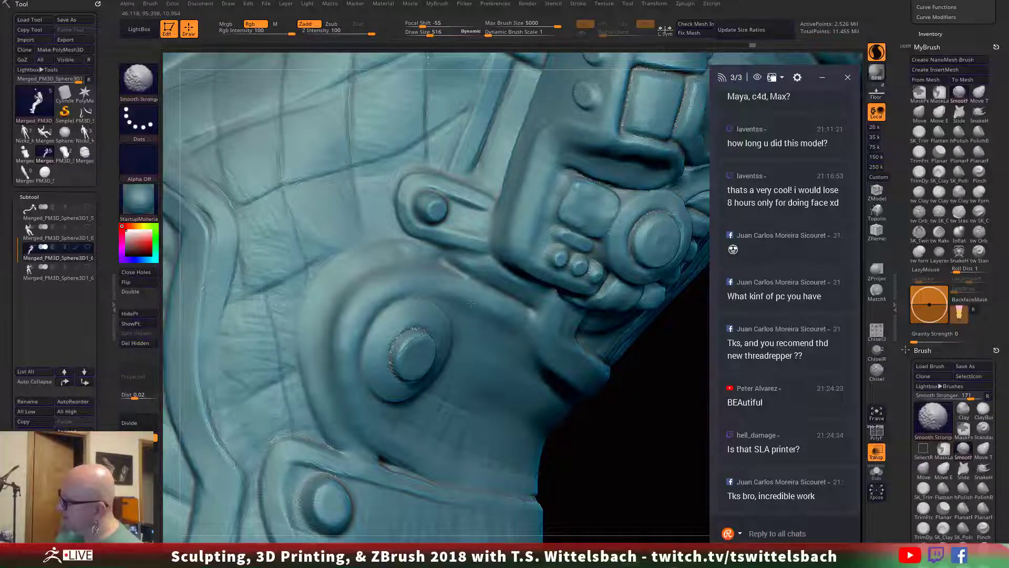
pyautogui.keyDown('shift'); pyautogui.moveTo(407, 268); pyautogui.dragTo(376, 278); pyautogui.keyUp('shift')
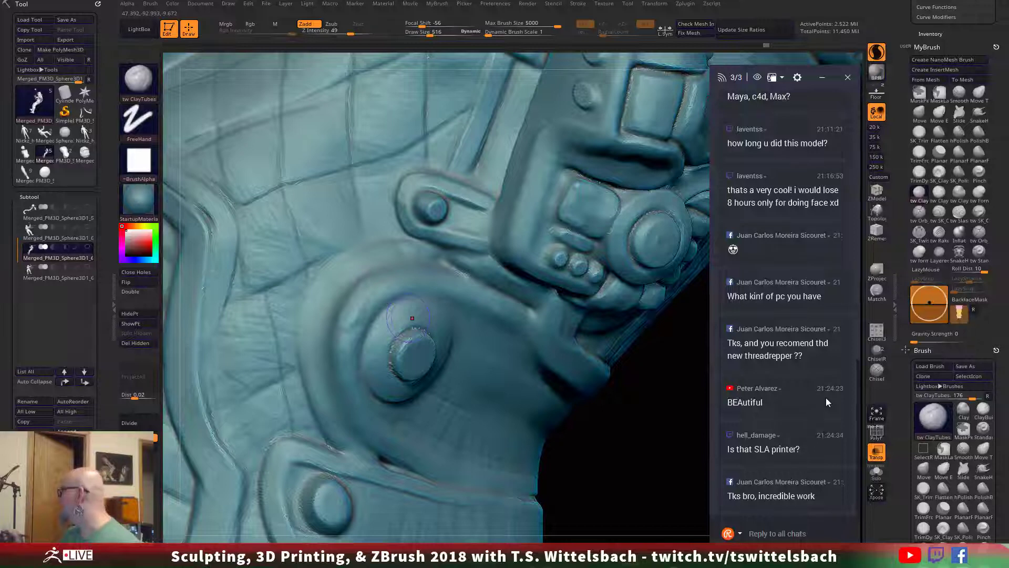
# Step: Enable backface masking for the ClayTubes brush and set its Z Intensity to 5
pyautogui.click(976, 299)
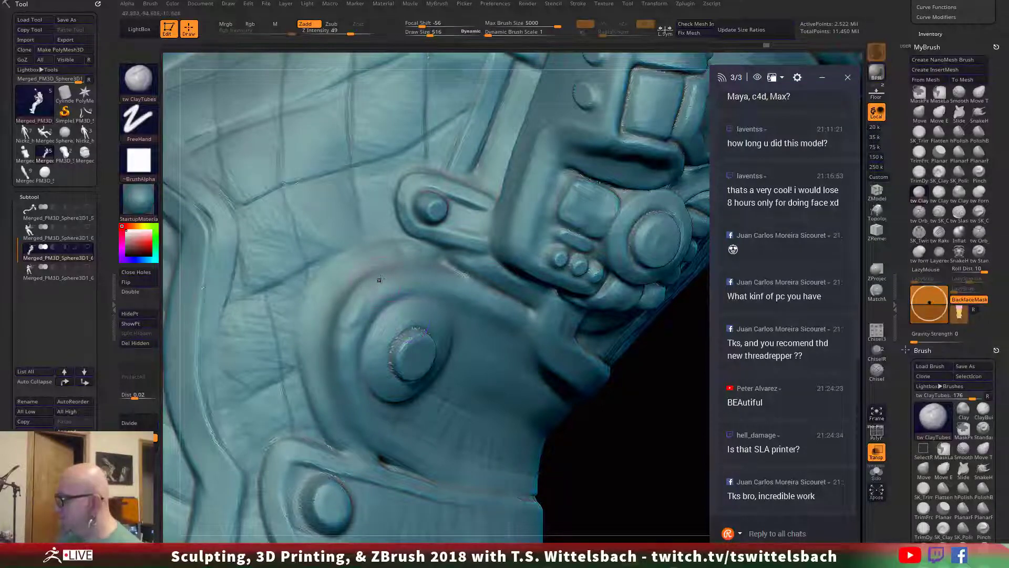
pyautogui.press('ctrl')
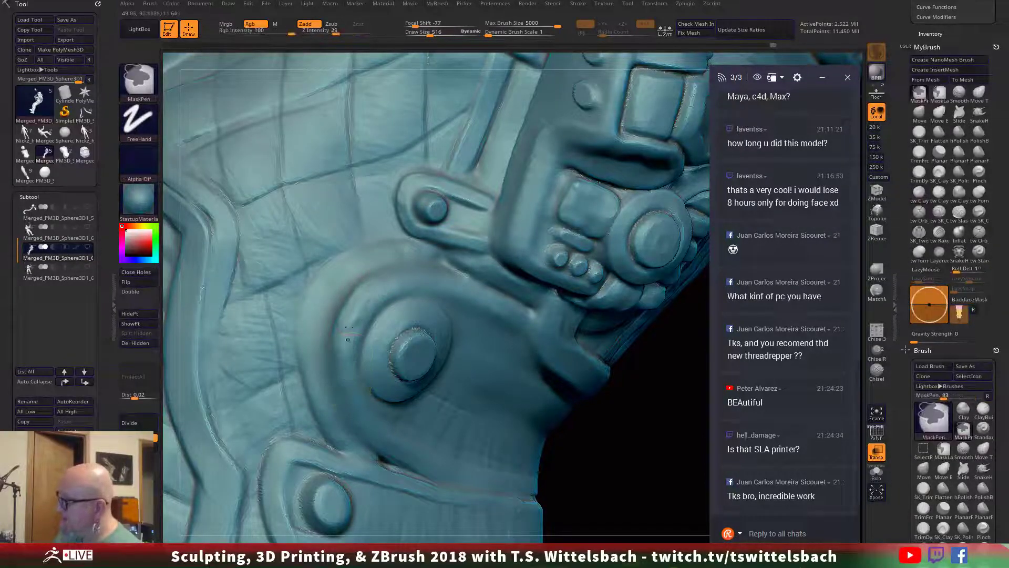
pyautogui.rightClick(316, 364)
pyautogui.moveTo(347, 32); pyautogui.dragTo(316, 33)
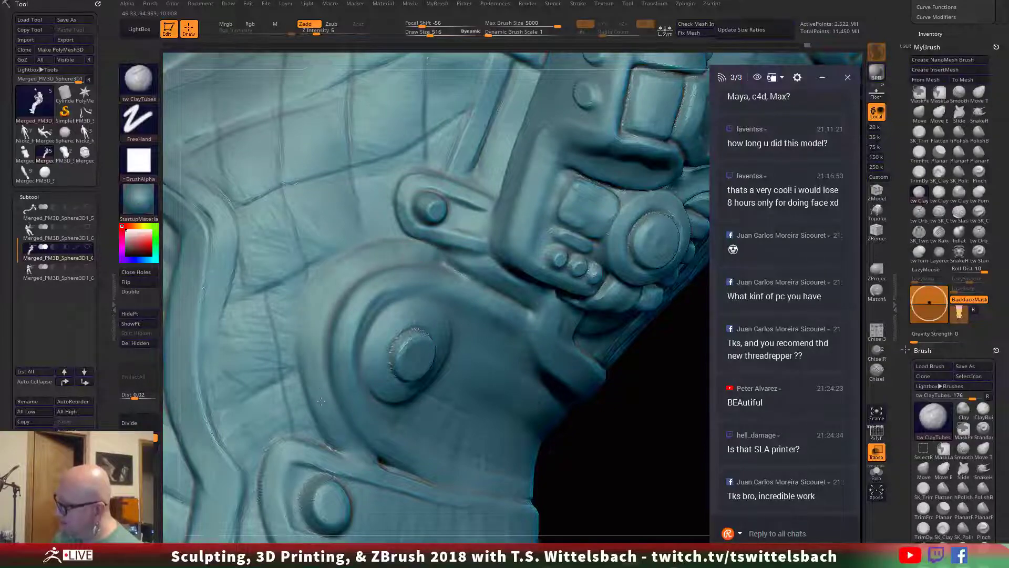
# Step: Select the SK_Twist brush and set its draw size to 252
pyautogui.moveTo(584, 415)
pyautogui.mouseDown()
pyautogui.moveTo(636, 421)
pyautogui.moveTo(639, 341)
pyautogui.moveTo(619, 292)
pyautogui.mouseUp()
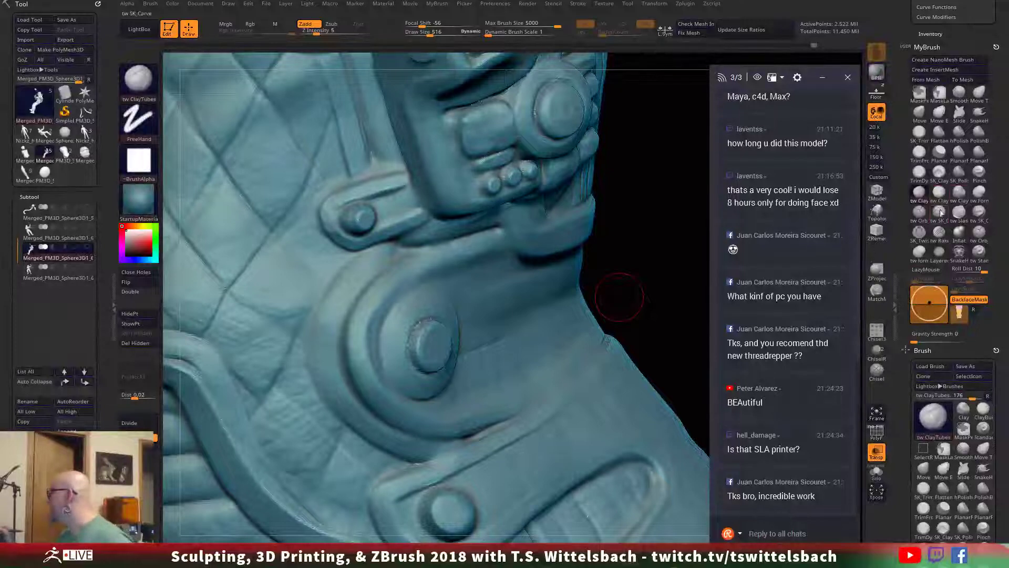
pyautogui.click(919, 232)
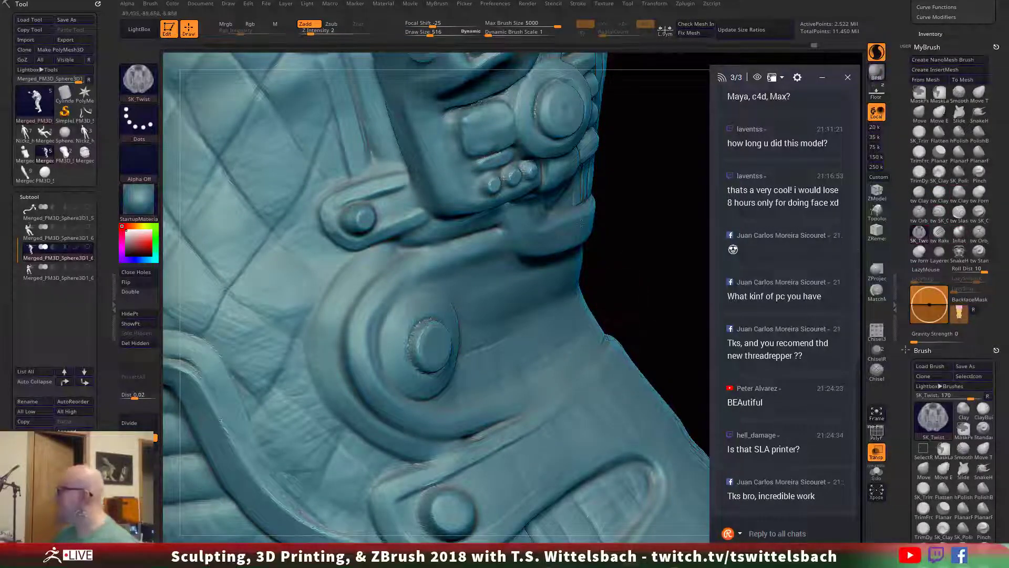
pyautogui.press('space')
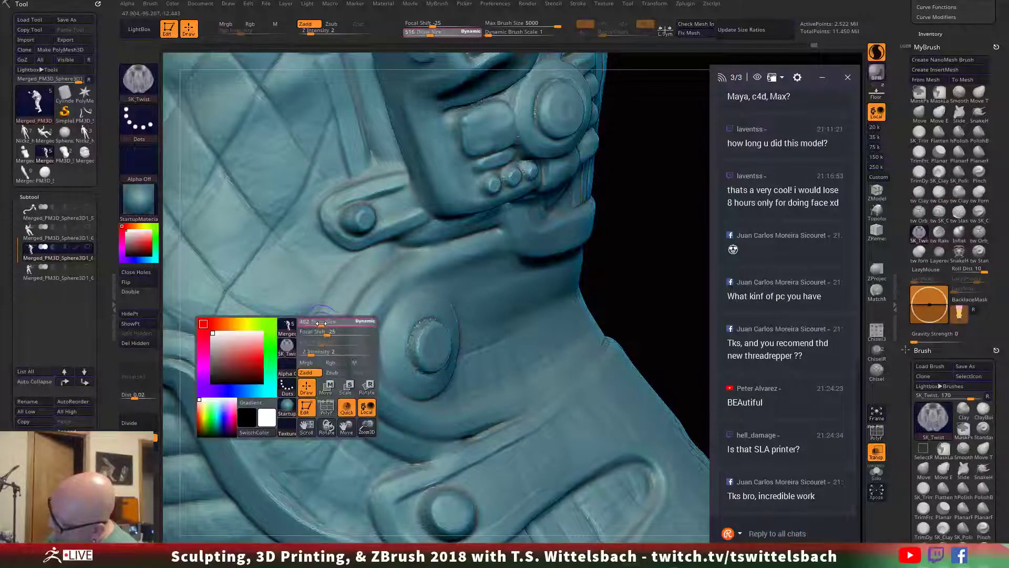
pyautogui.moveTo(326, 322); pyautogui.dragTo(312, 325)
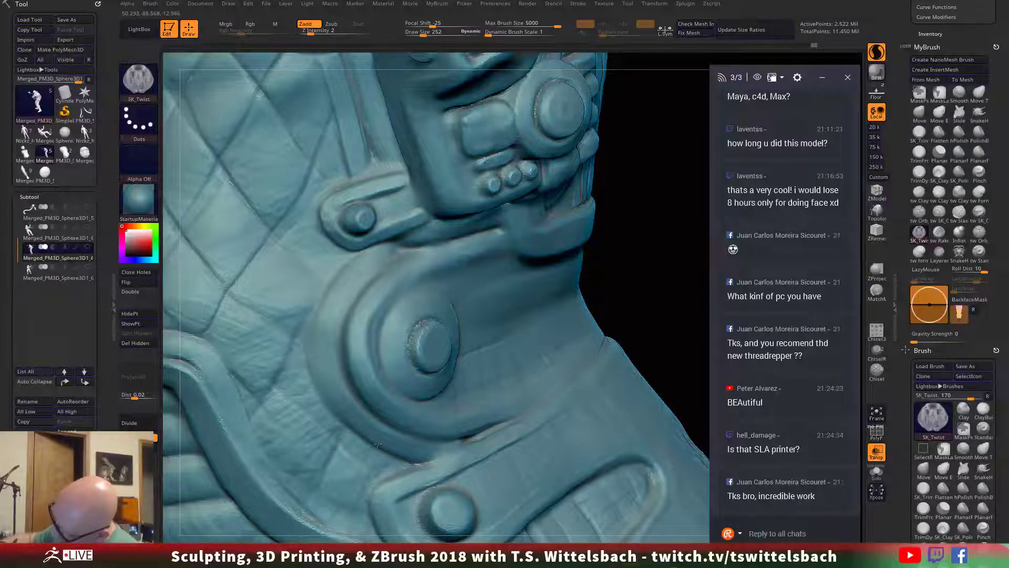
# Step: Define the outer edge of the hip plate's curved rim with SK_Twist strokes, undoing a stroke along the way
pyautogui.moveTo(361, 432); pyautogui.dragTo(347, 420)
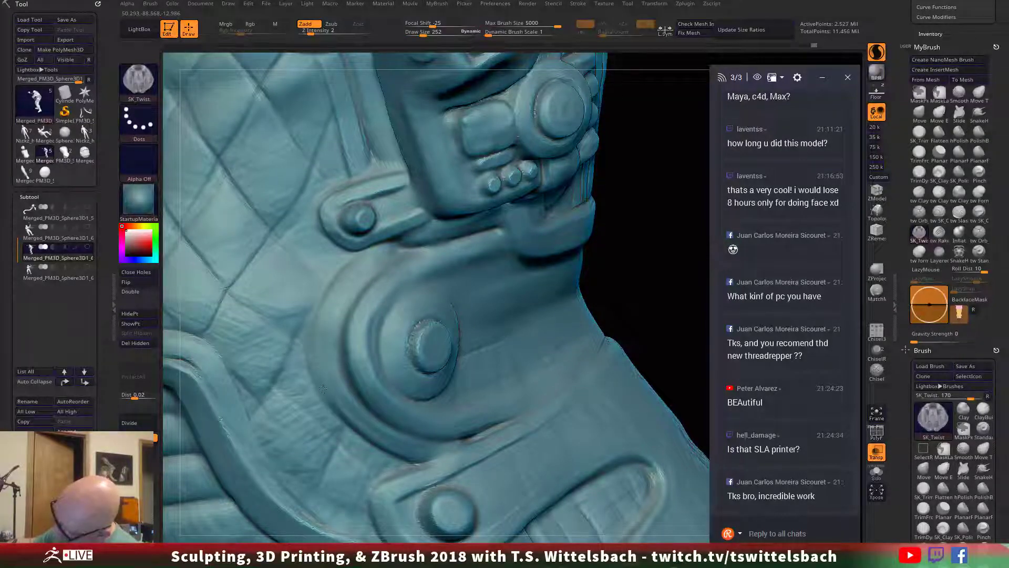
pyautogui.moveTo(323, 388)
pyautogui.mouseDown()
pyautogui.moveTo(317, 309)
pyautogui.moveTo(358, 251)
pyautogui.mouseUp()
pyautogui.hotkey('ctrl', 'z')
pyautogui.press('shift')
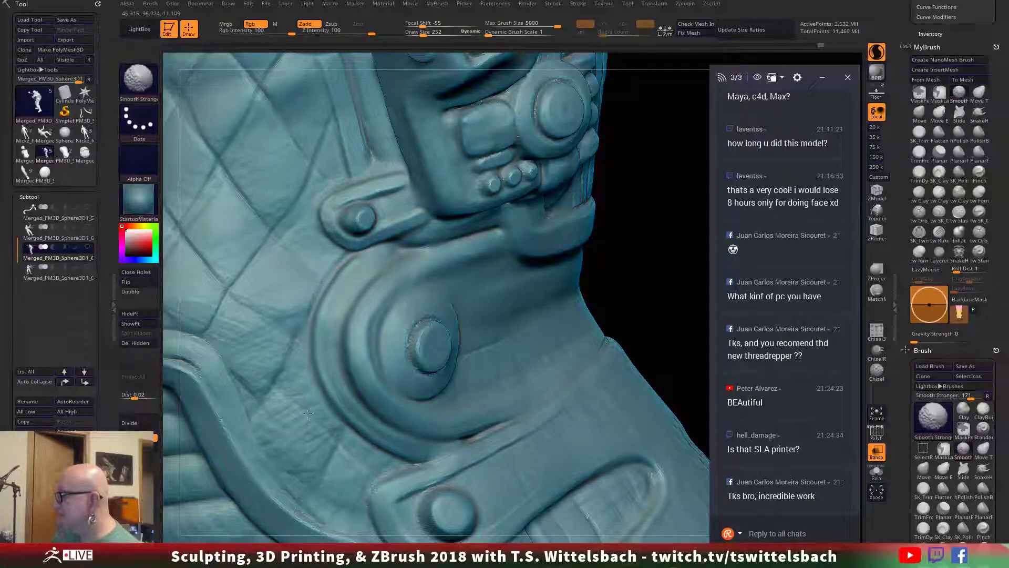
pyautogui.keyDown('alt'); pyautogui.moveTo(640, 286); pyautogui.dragTo(507, 230); pyautogui.keyUp('alt')
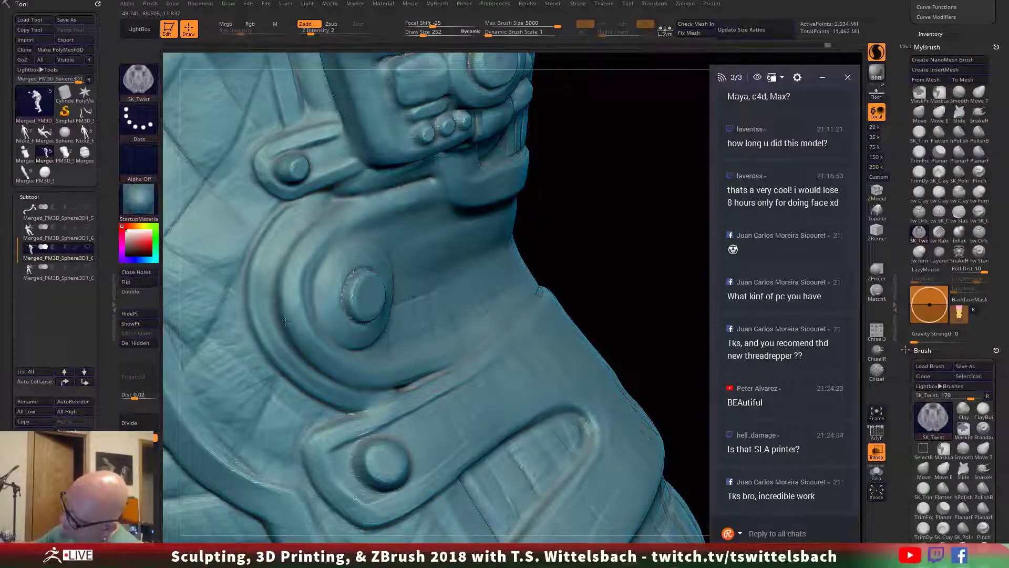
# Step: Add another SK_Twist stroke along the outer edge of the hip plate's curved rim
pyautogui.moveTo(279, 292)
pyautogui.mouseDown()
pyautogui.moveTo(310, 220)
pyautogui.moveTo(352, 196)
pyautogui.mouseUp()
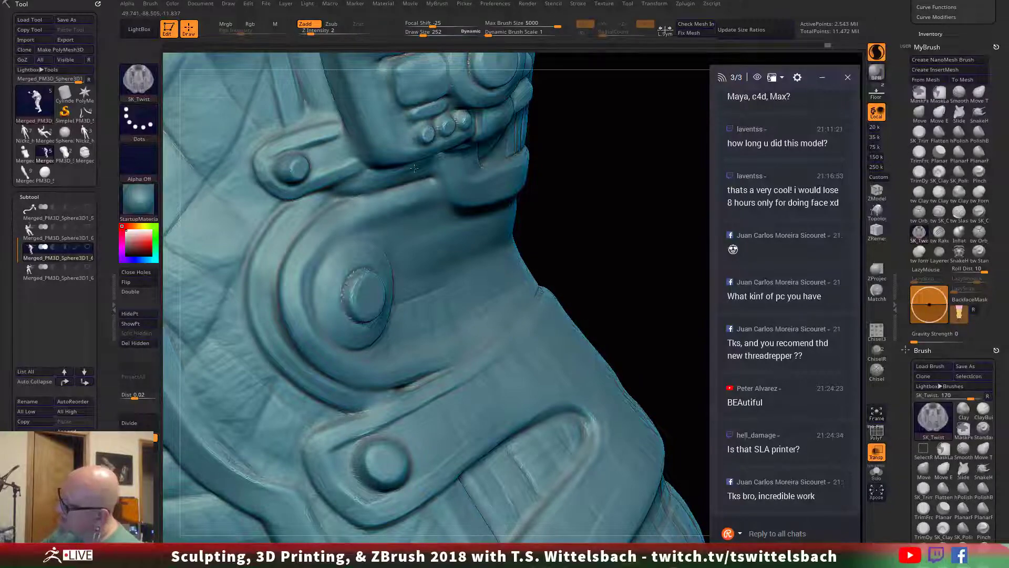
pyautogui.moveTo(609, 195); pyautogui.dragTo(455, 235)
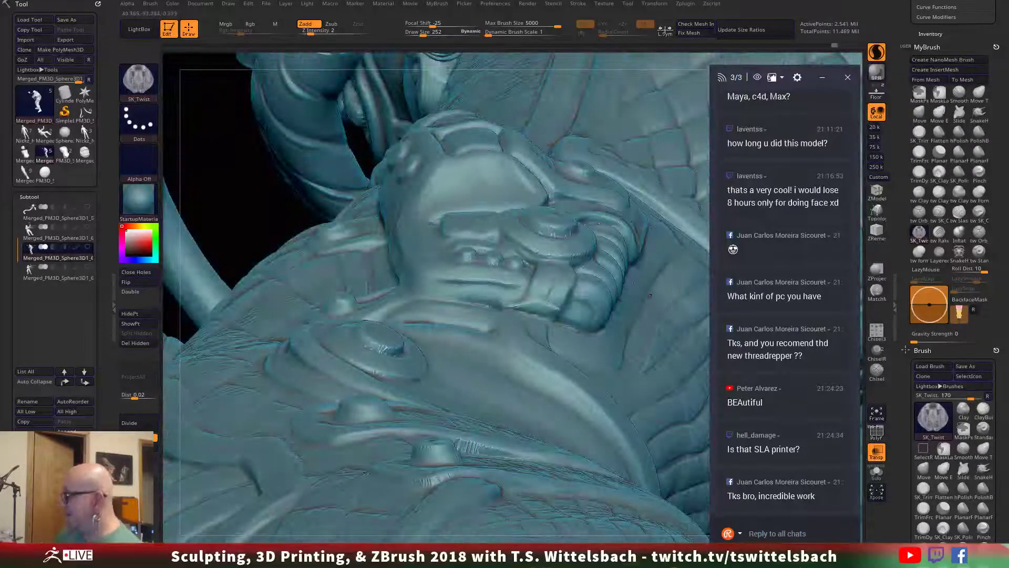
# Step: Set the draw size to 516 and smooth the curved flange around the disc beside the ribbed section with Smooth Stronger
pyautogui.moveTo(679, 539)
pyautogui.keyDown('alt'); pyautogui.mouseDown()
pyautogui.moveTo(626, 491)
pyautogui.moveTo(631, 505)
pyautogui.moveTo(669, 431)
pyautogui.moveTo(641, 478)
pyautogui.moveTo(624, 467)
pyautogui.moveTo(599, 470)
pyautogui.moveTo(575, 499)
pyautogui.moveTo(594, 481)
pyautogui.moveTo(529, 402)
pyautogui.mouseUp(); pyautogui.keyUp('alt')
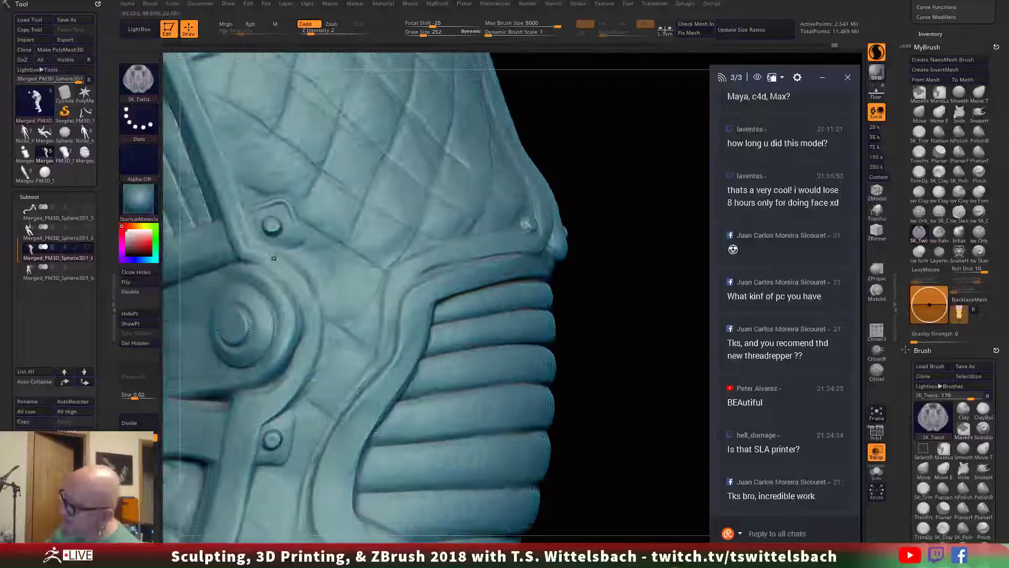
pyautogui.press('space')
pyautogui.moveTo(261, 250); pyautogui.dragTo(269, 251)
pyautogui.press('shift')
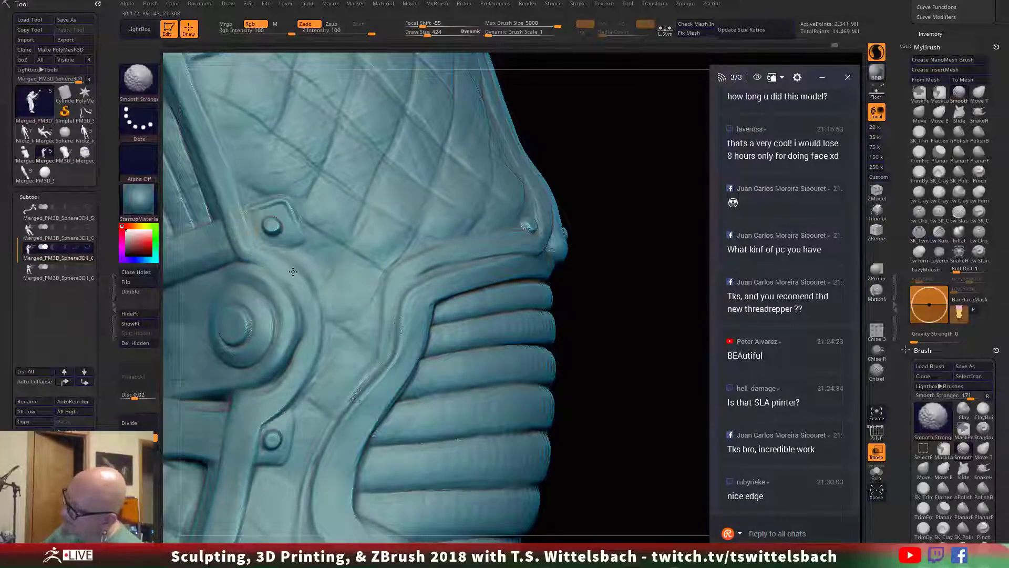
pyautogui.press('space')
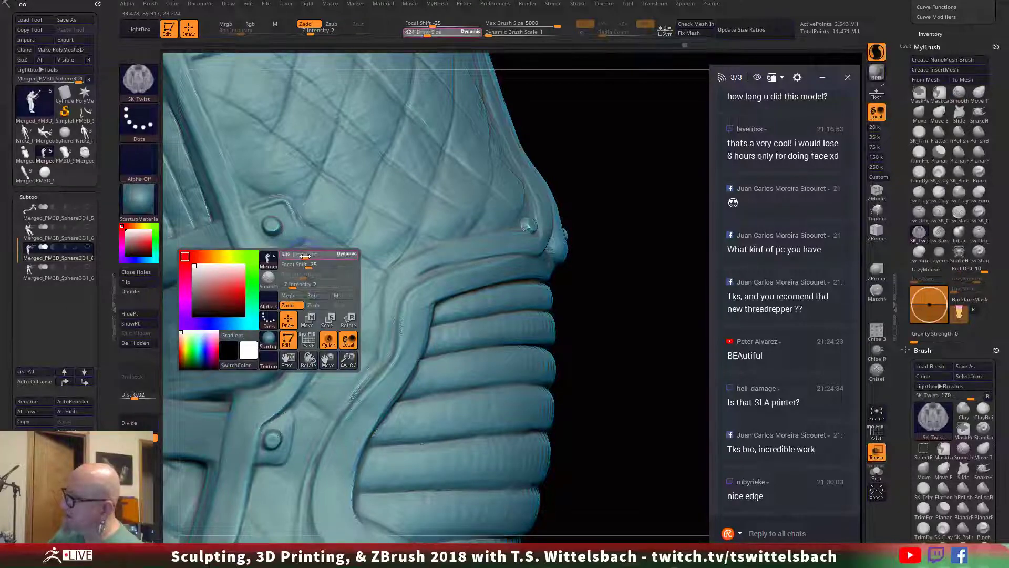
pyautogui.press('shift')
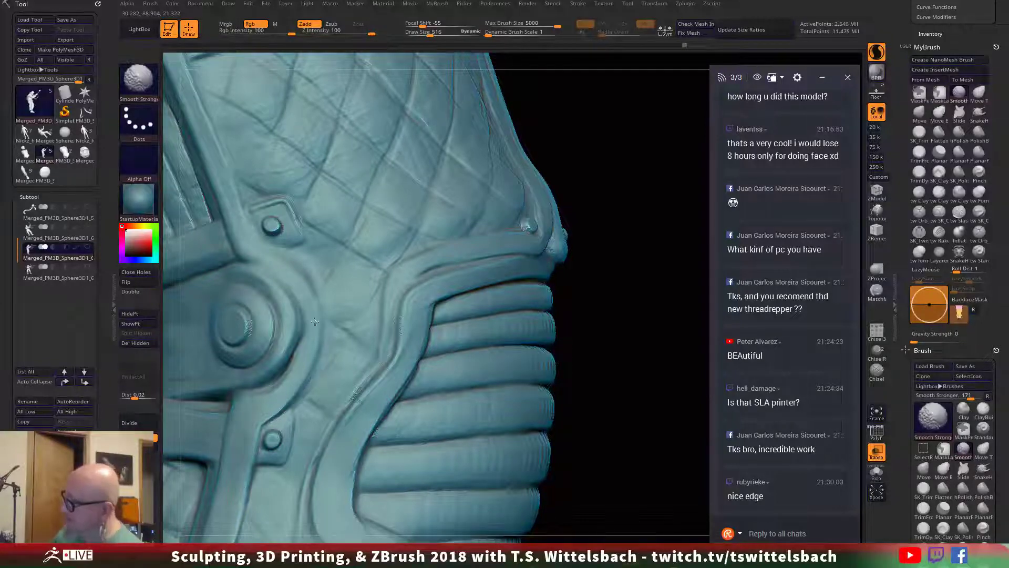
pyautogui.keyDown('shift'); pyautogui.moveTo(315, 321); pyautogui.dragTo(289, 296); pyautogui.keyUp('shift')
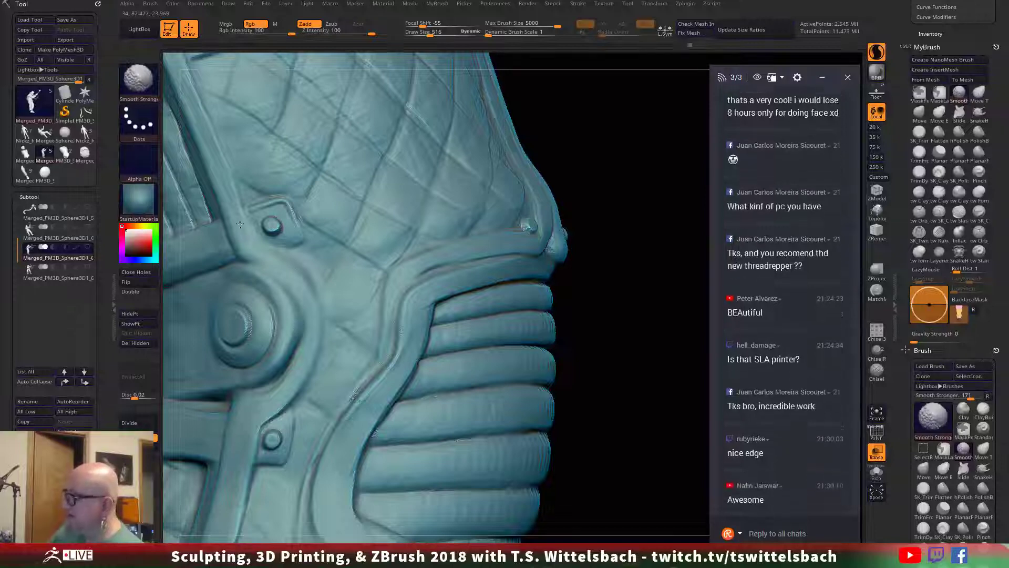
pyautogui.keyDown('shift'); pyautogui.moveTo(233, 213); pyautogui.dragTo(249, 252); pyautogui.keyUp('shift')
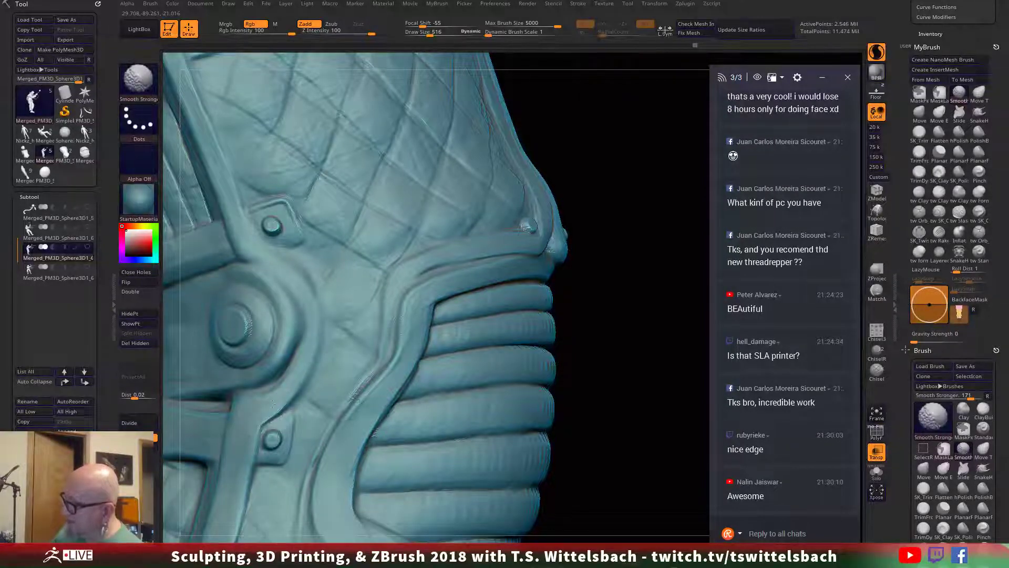
pyautogui.keyDown('shift'); pyautogui.moveTo(315, 443); pyautogui.dragTo(327, 389); pyautogui.keyUp('shift')
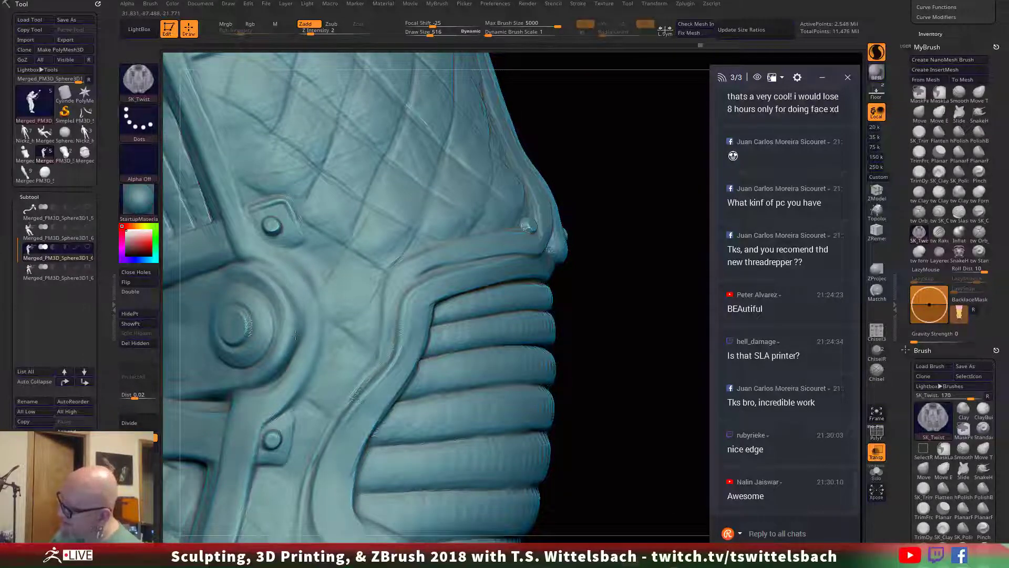
# Step: Sharpen the outer edge of the curved flange around the disc with SK_Twist strokes at draw size 323, from one riveted tab to the other
pyautogui.press('space')
pyautogui.moveTo(246, 206); pyautogui.dragTo(251, 237)
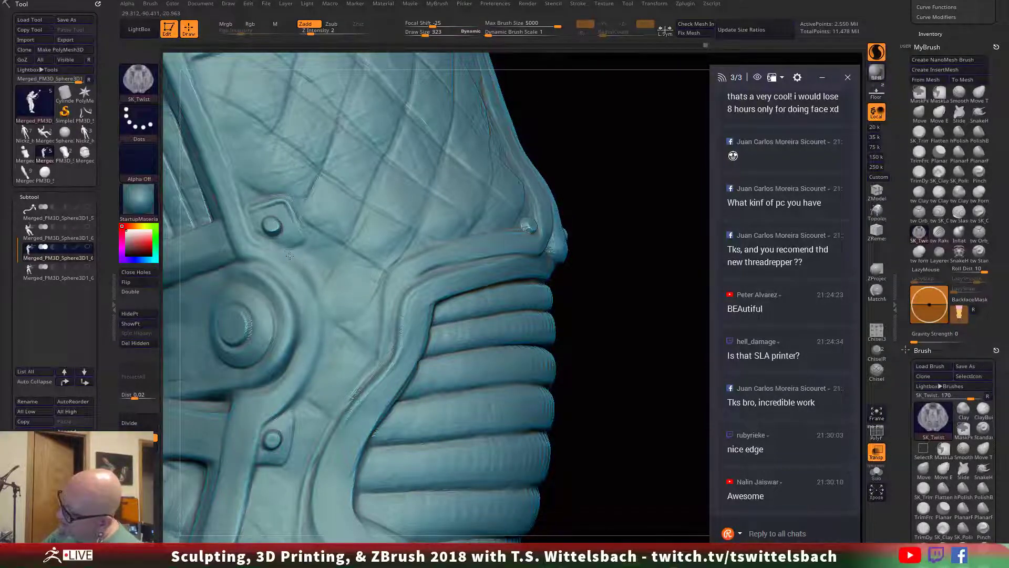
pyautogui.moveTo(304, 270); pyautogui.dragTo(314, 288)
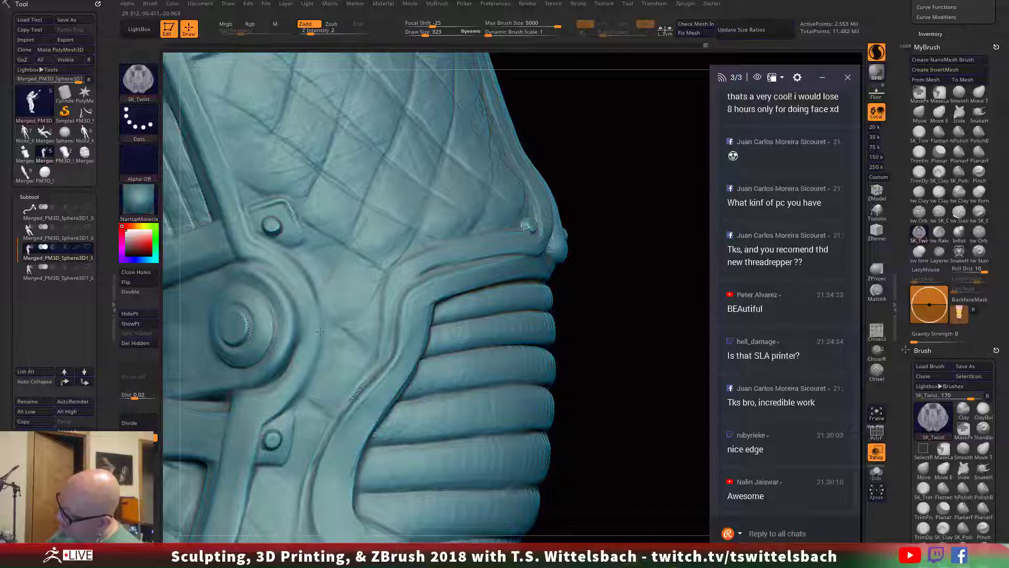
pyautogui.moveTo(319, 332)
pyautogui.mouseDown()
pyautogui.moveTo(308, 384)
pyautogui.moveTo(257, 433)
pyautogui.mouseUp()
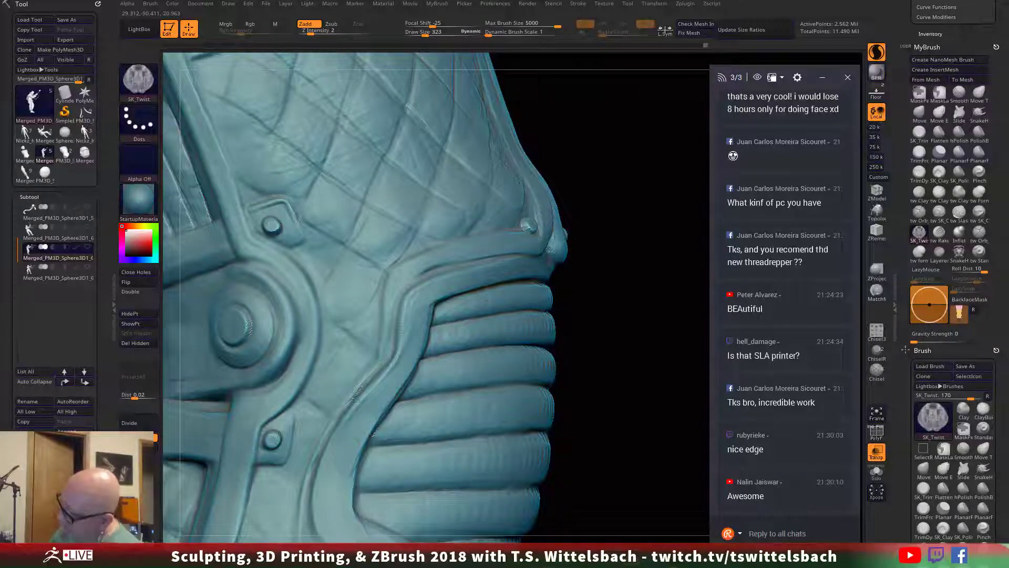
pyautogui.moveTo(601, 377); pyautogui.dragTo(579, 345)
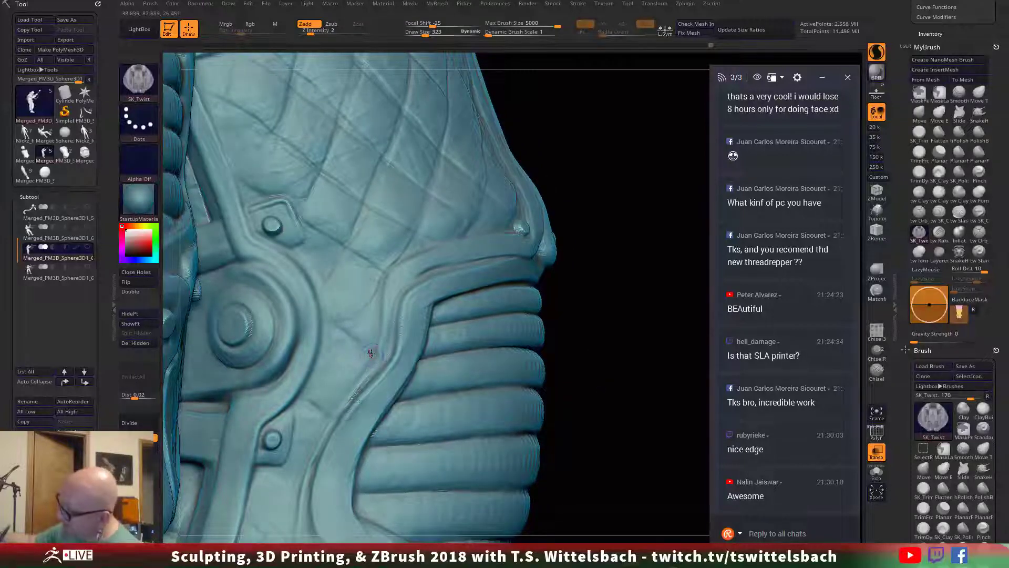
pyautogui.moveTo(318, 308); pyautogui.dragTo(336, 322)
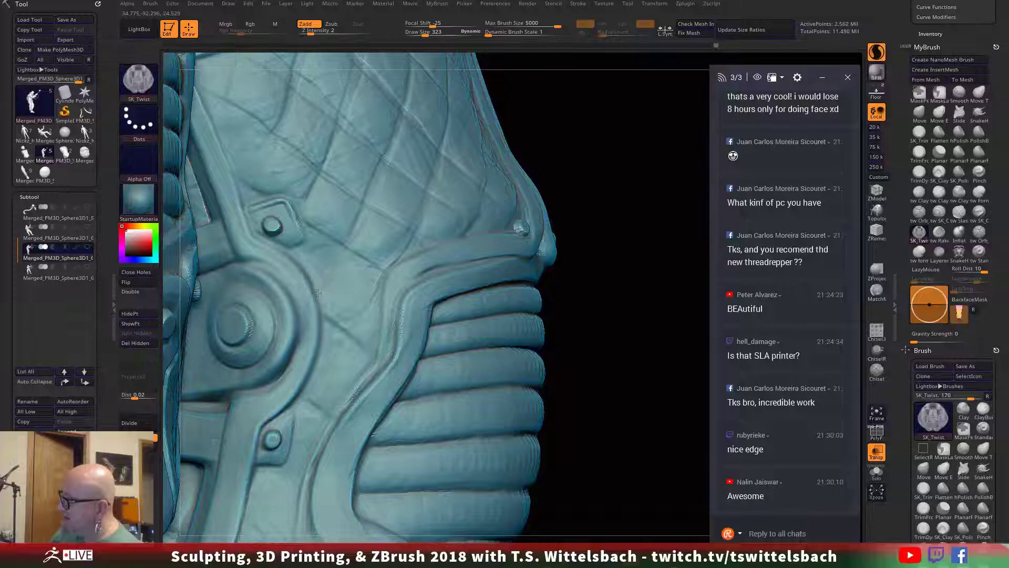
pyautogui.moveTo(319, 290); pyautogui.dragTo(326, 280)
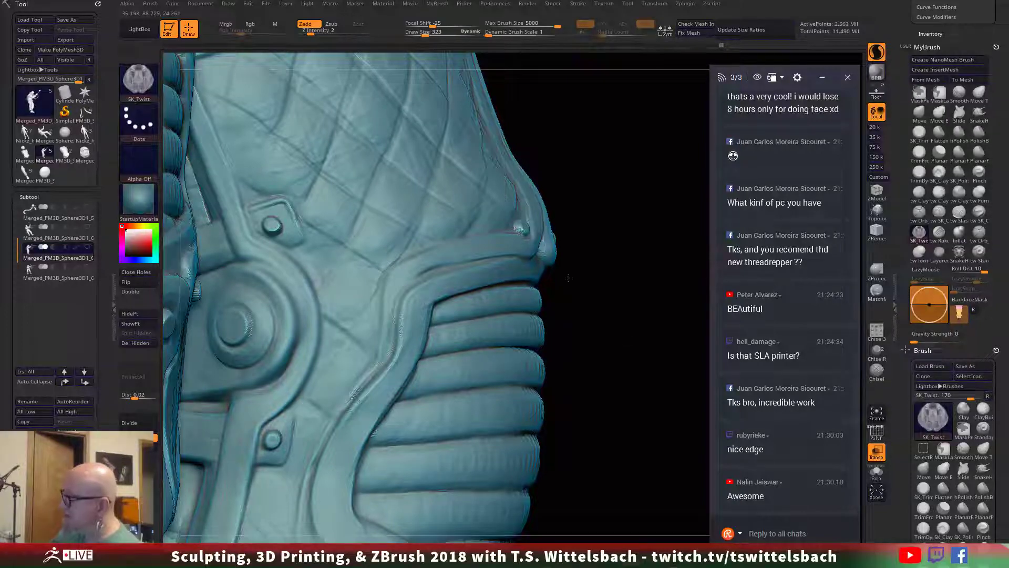
# Step: Define the vertical trim between the leg's two quilted panels with SK_Twist strokes along its length, and smooth it
pyautogui.moveTo(568, 277)
pyautogui.keyDown('alt'); pyautogui.mouseDown()
pyautogui.moveTo(530, 194)
pyautogui.moveTo(533, 245)
pyautogui.moveTo(502, 258)
pyautogui.moveTo(470, 253)
pyautogui.moveTo(484, 331)
pyautogui.mouseUp(); pyautogui.keyUp('alt')
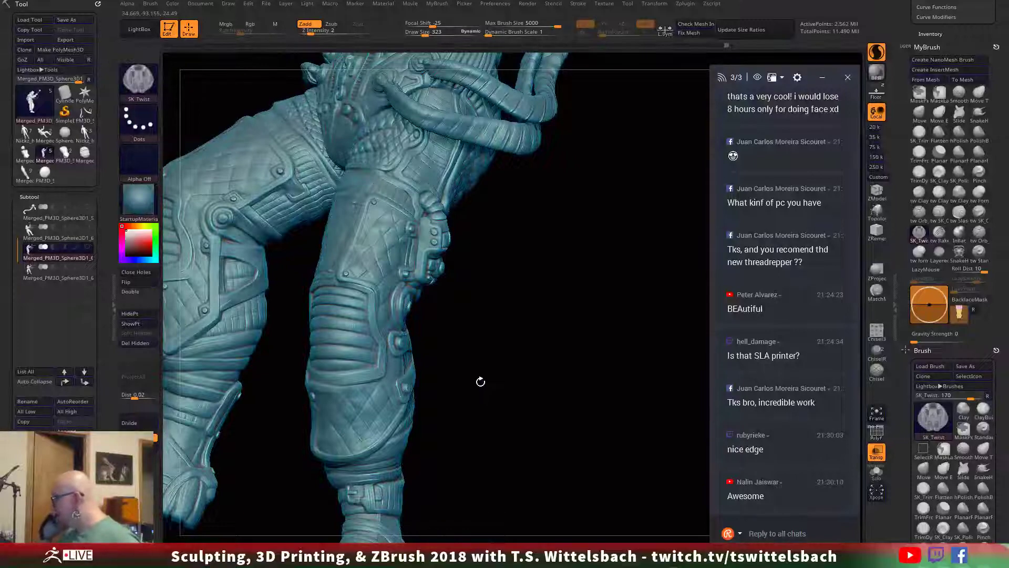
pyautogui.moveTo(516, 355); pyautogui.dragTo(532, 431)
pyautogui.keyDown('alt'); pyautogui.moveTo(577, 507); pyautogui.dragTo(613, 491); pyautogui.keyUp('alt')
pyautogui.moveTo(594, 442); pyautogui.dragTo(620, 484)
pyautogui.keyDown('alt'); pyautogui.moveTo(251, 452); pyautogui.dragTo(130, 532); pyautogui.keyUp('alt')
pyautogui.keyDown('alt'); pyautogui.moveTo(602, 274); pyautogui.dragTo(595, 315); pyautogui.keyUp('alt')
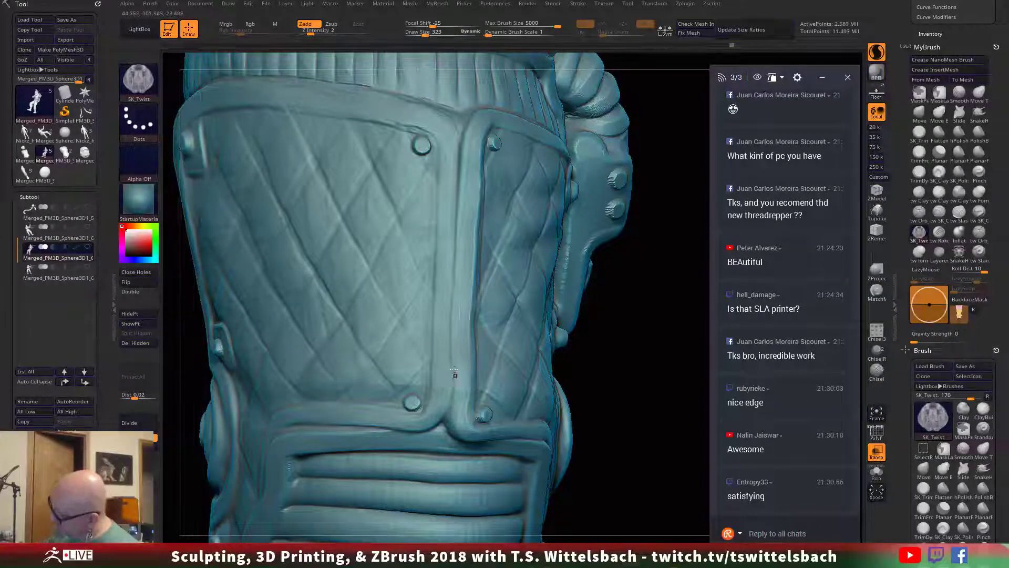
pyautogui.moveTo(450, 377); pyautogui.dragTo(450, 305)
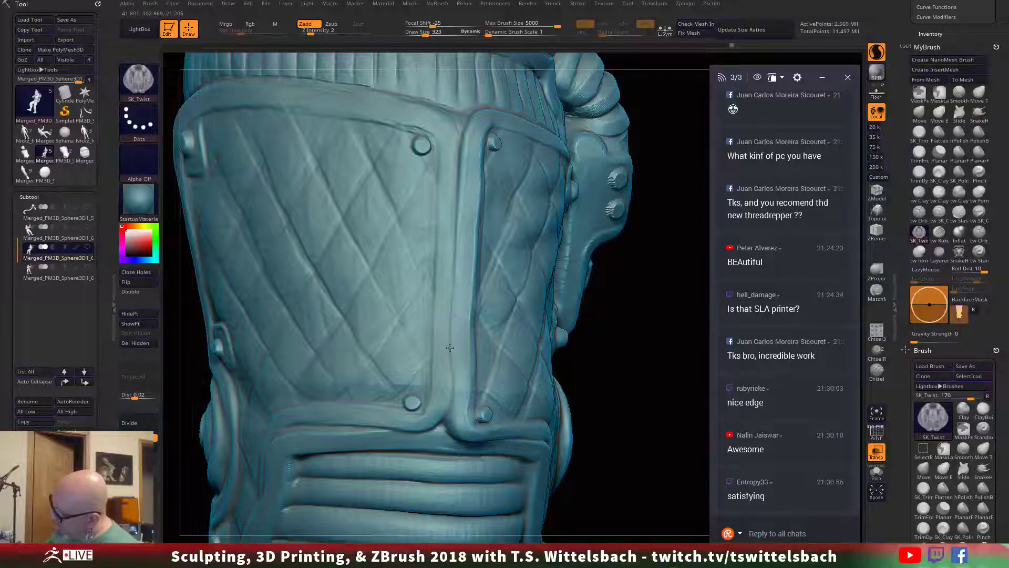
pyautogui.moveTo(450, 364); pyautogui.dragTo(451, 379)
pyautogui.moveTo(432, 427); pyautogui.dragTo(422, 327)
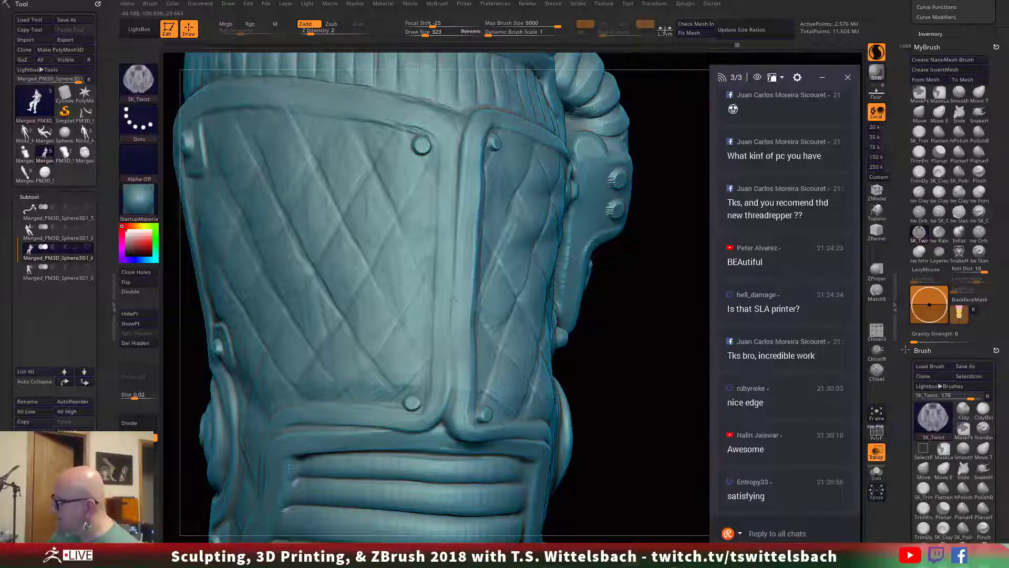
pyautogui.moveTo(453, 276); pyautogui.dragTo(453, 251)
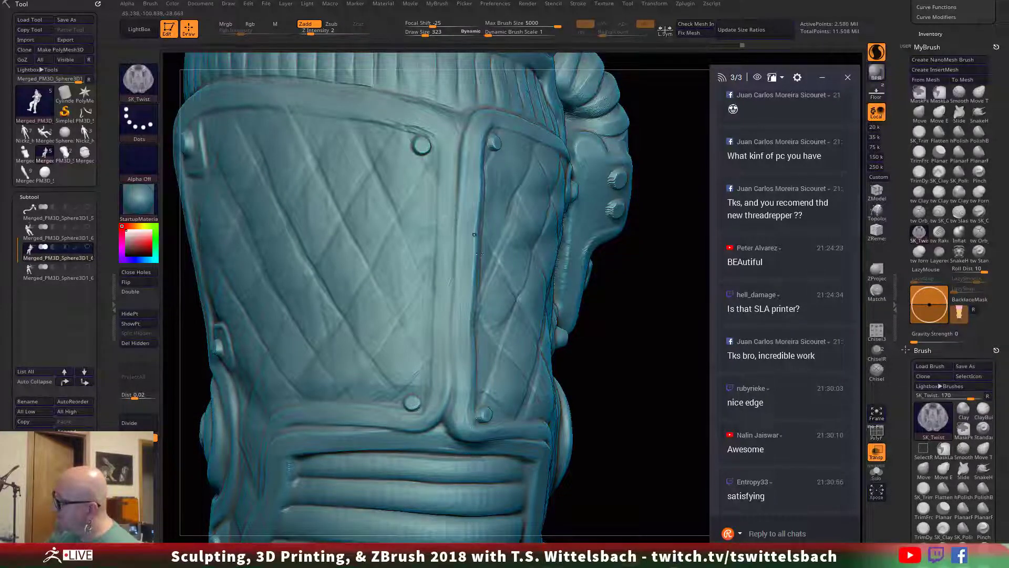
pyautogui.press('shift')
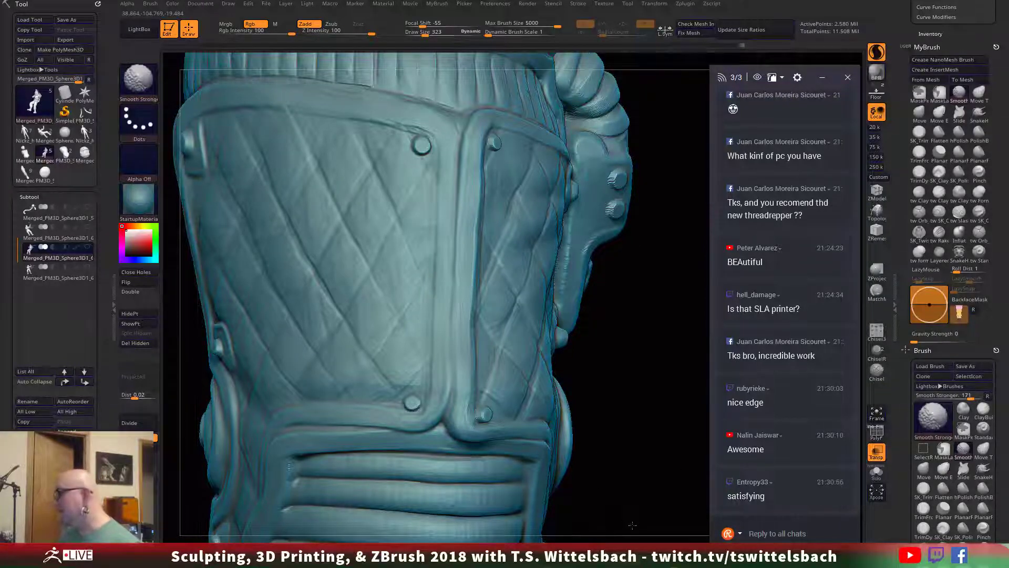
# Step: Show the PolyFrame on the vertical trim and make a short SK_Twist stroke along its edge at draw size 516
pyautogui.keyDown('alt'); pyautogui.moveTo(623, 507); pyautogui.dragTo(633, 524); pyautogui.keyUp('alt')
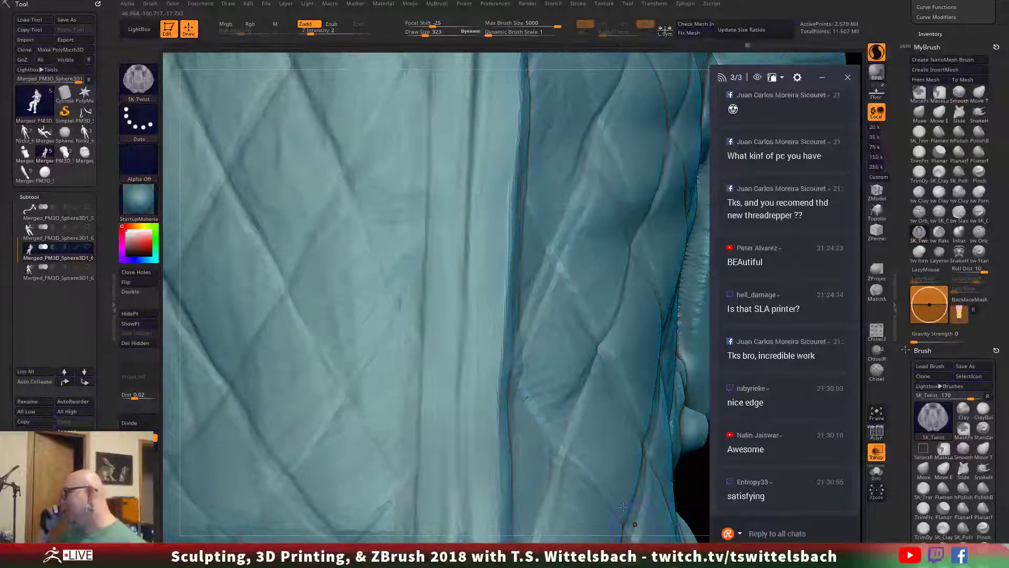
pyautogui.click(878, 433)
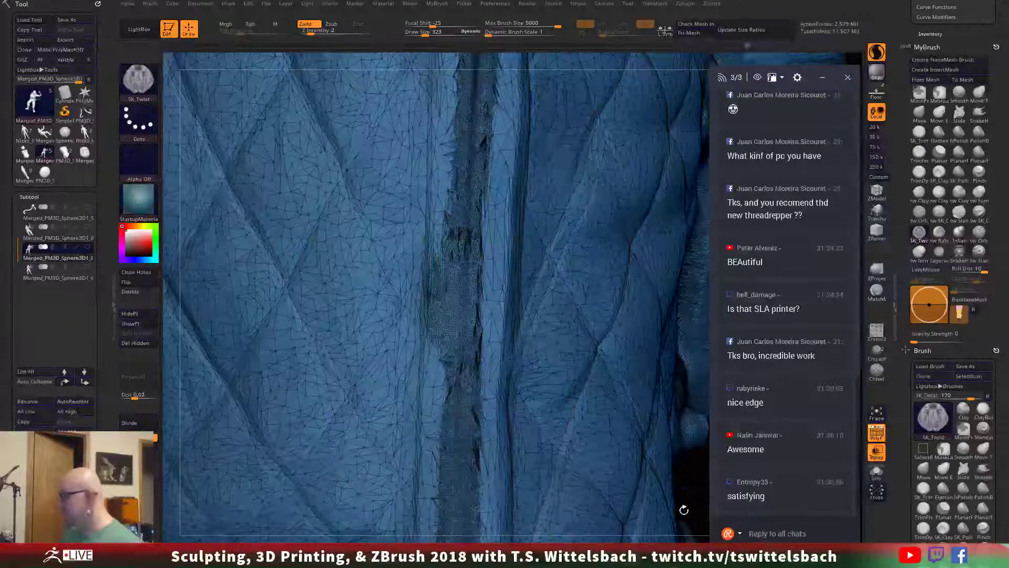
pyautogui.keyDown('alt'); pyautogui.moveTo(694, 503); pyautogui.dragTo(624, 493); pyautogui.keyUp('alt')
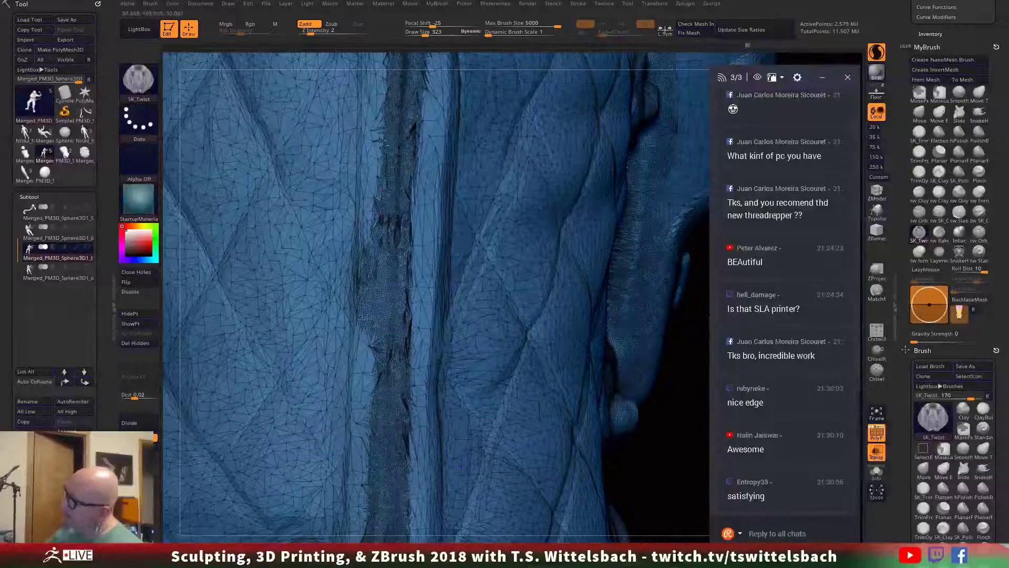
pyautogui.press('space')
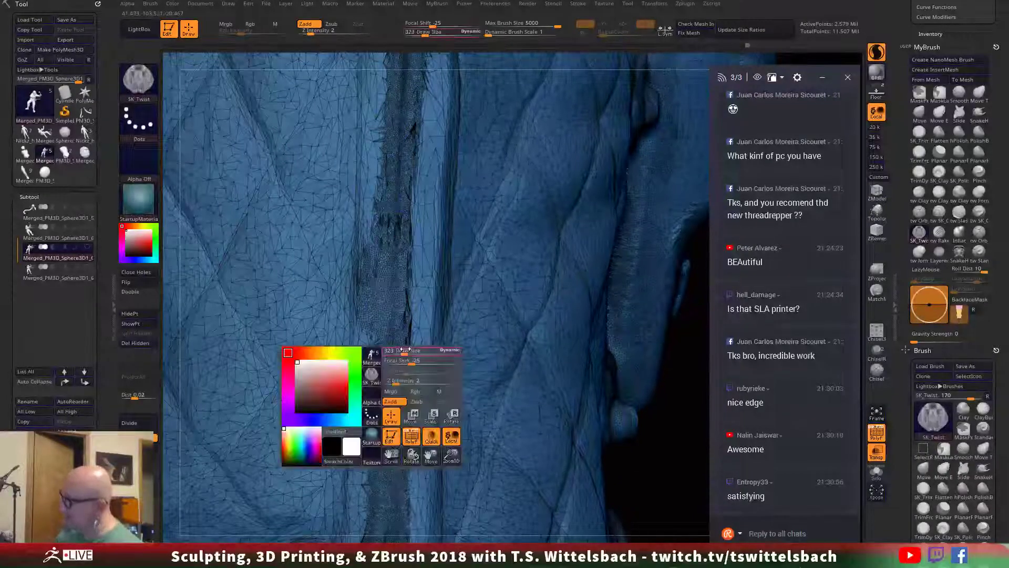
pyautogui.click(411, 350)
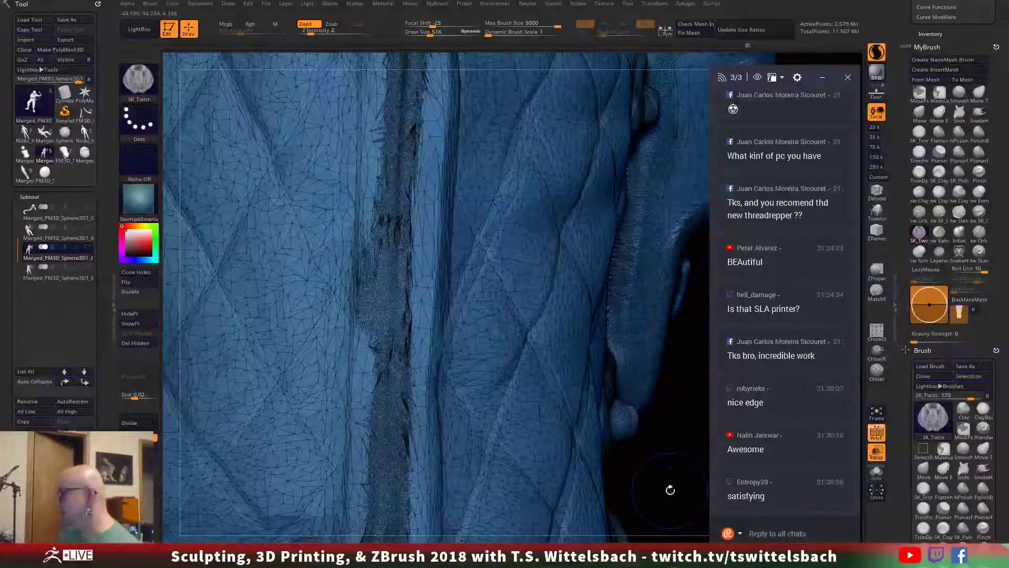
pyautogui.moveTo(669, 488); pyautogui.dragTo(620, 488)
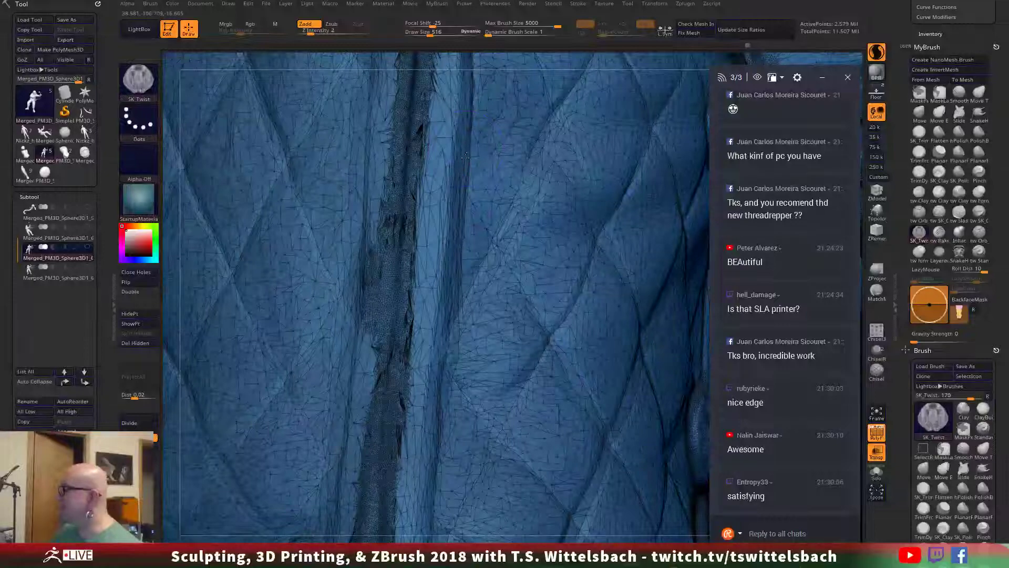
pyautogui.moveTo(465, 152); pyautogui.dragTo(455, 223)
# Step: Try a curved SK_Twist stroke at draw size 286 from the trim's edge across the quilted panel, check it without PolyFrame, and undo it
pyautogui.press('space')
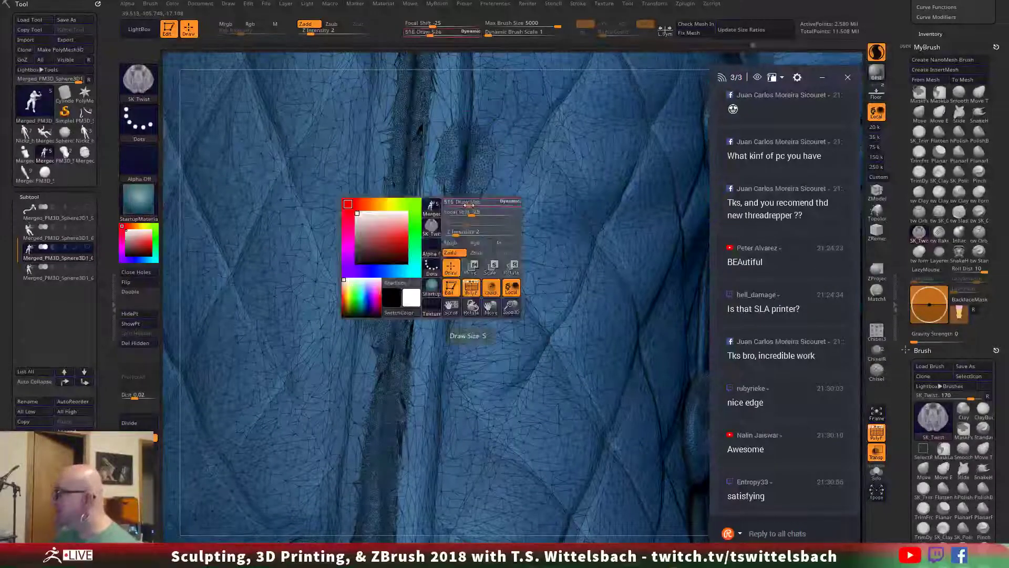
pyautogui.click(463, 202)
pyautogui.moveTo(467, 170)
pyautogui.mouseDown()
pyautogui.moveTo(447, 259)
pyautogui.moveTo(454, 318)
pyautogui.moveTo(486, 336)
pyautogui.moveTo(558, 299)
pyautogui.mouseUp()
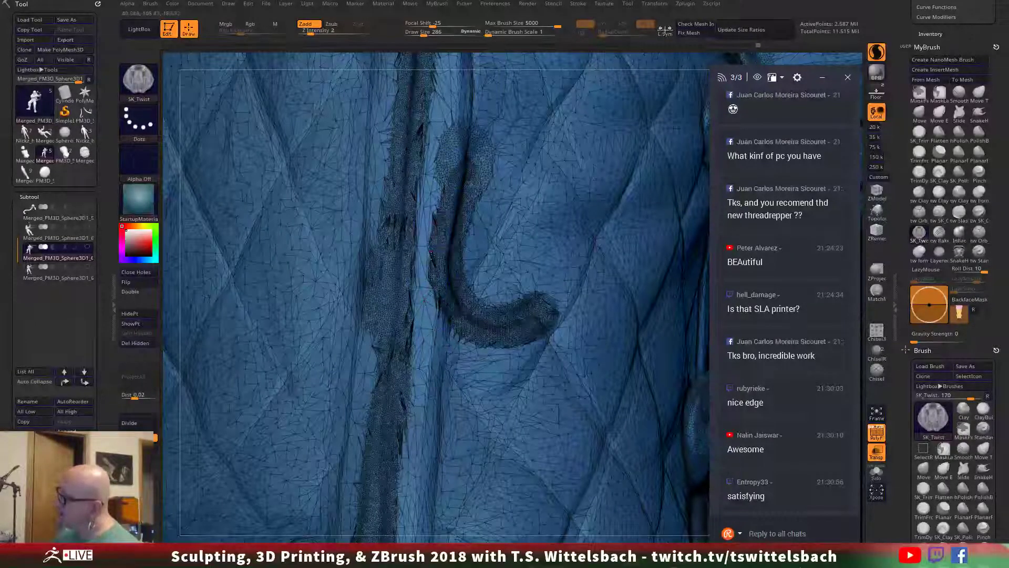
pyautogui.click(883, 435)
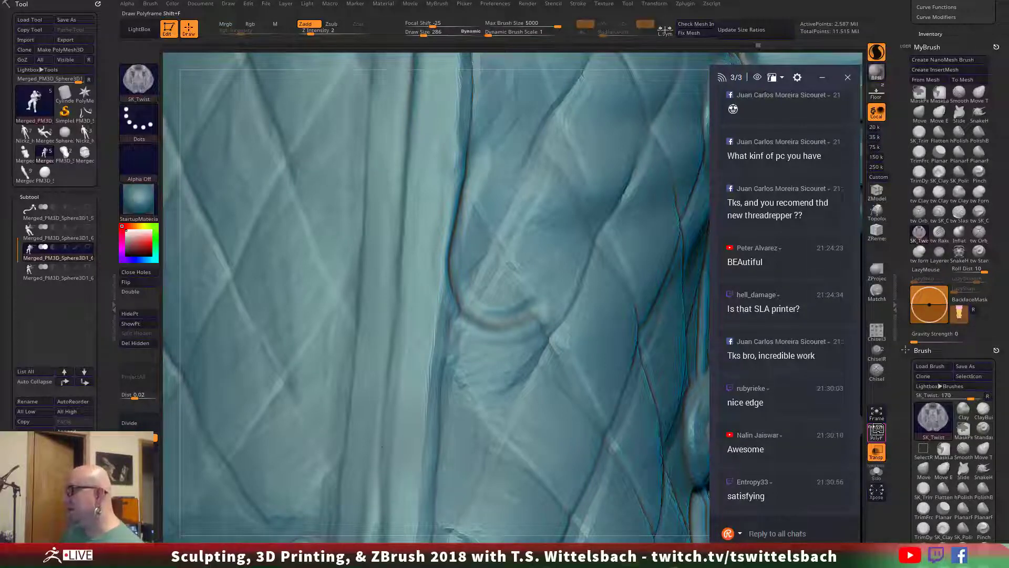
pyautogui.press('ctrl')
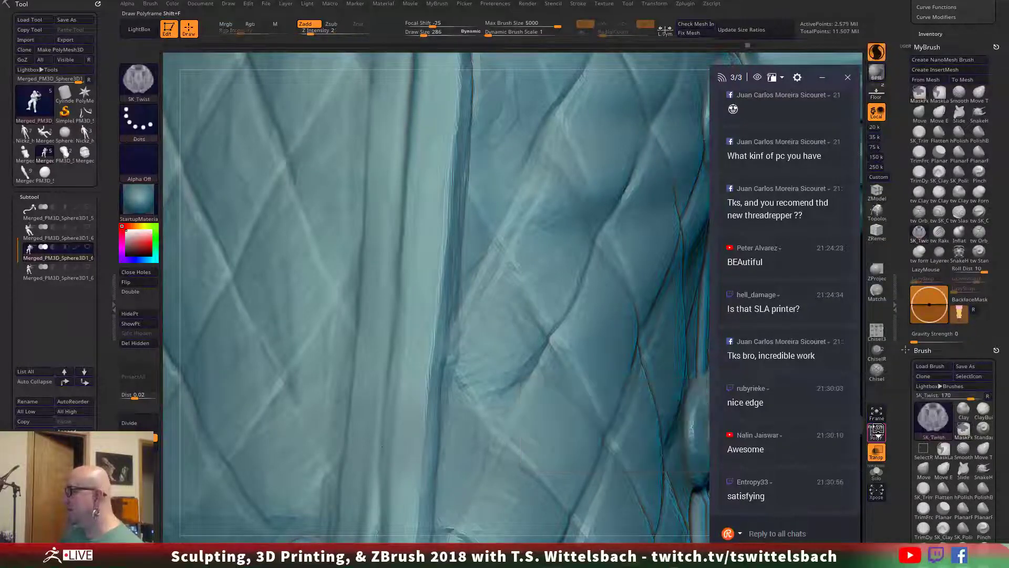
pyautogui.press('shift')
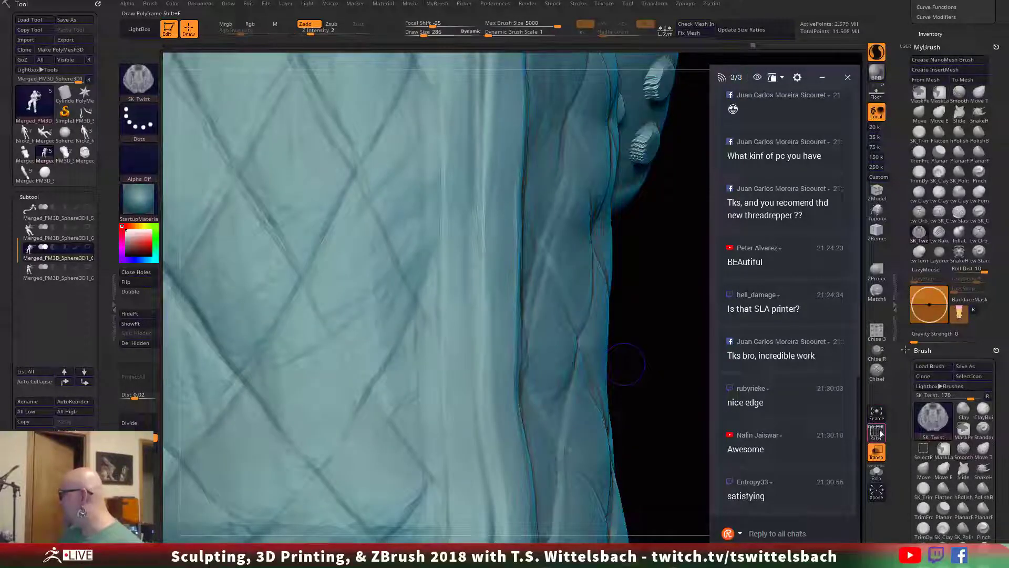
# Step: Show the PolyFrame, set the draw size to 492 and smooth down the vertical trim with Smooth Stronger
pyautogui.click(877, 431)
pyautogui.moveTo(662, 383); pyautogui.dragTo(626, 359)
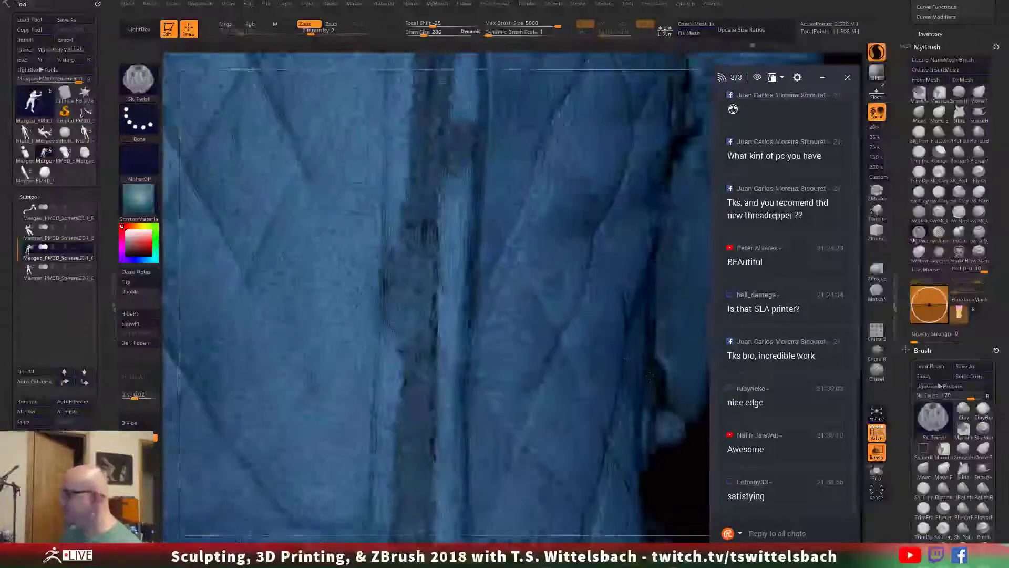
pyautogui.press('space')
pyautogui.moveTo(456, 192); pyautogui.dragTo(463, 192)
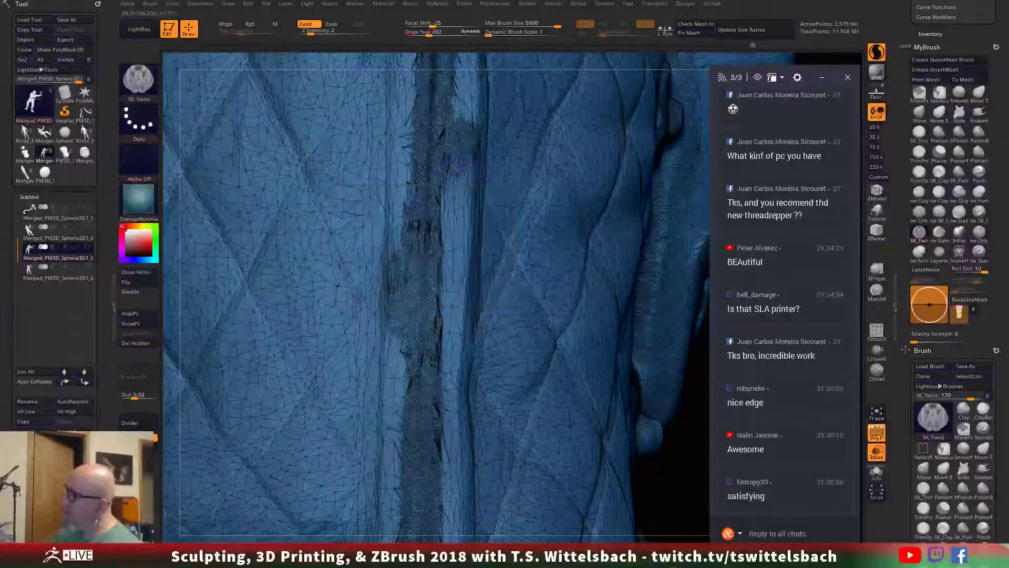
pyautogui.keyDown('shift'); pyautogui.moveTo(421, 108); pyautogui.dragTo(405, 463); pyautogui.keyUp('shift')
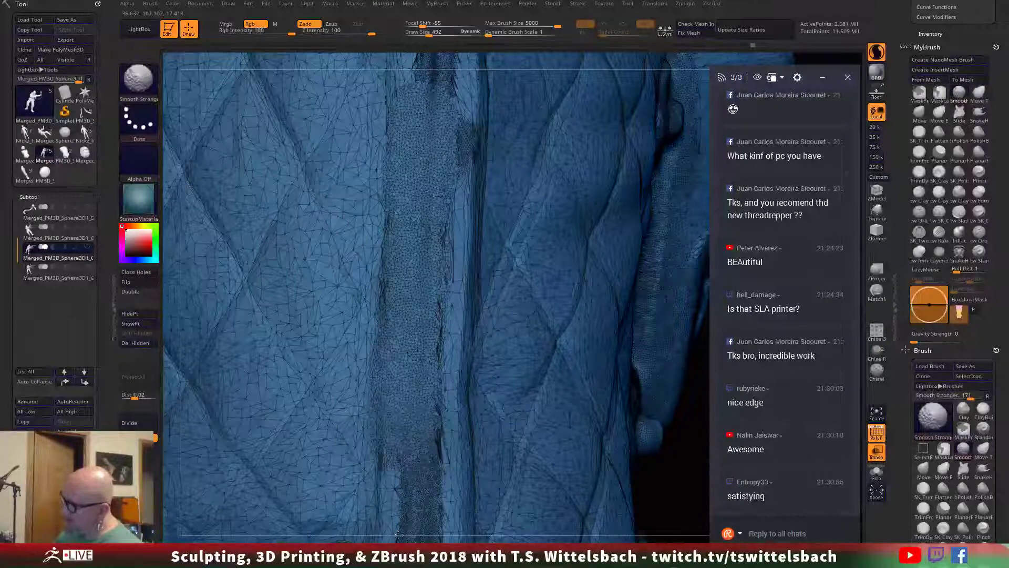
# Step: Smooth the vertical trim between the quilted panels with Smooth Stronger, up to its upper corner beneath the ribbed cuff
pyautogui.moveTo(397, 533)
pyautogui.keyDown('shift'); pyautogui.mouseDown()
pyautogui.moveTo(410, 473)
pyautogui.moveTo(408, 513)
pyautogui.moveTo(440, 415)
pyautogui.moveTo(441, 184)
pyautogui.moveTo(437, 452)
pyautogui.mouseUp(); pyautogui.keyUp('shift')
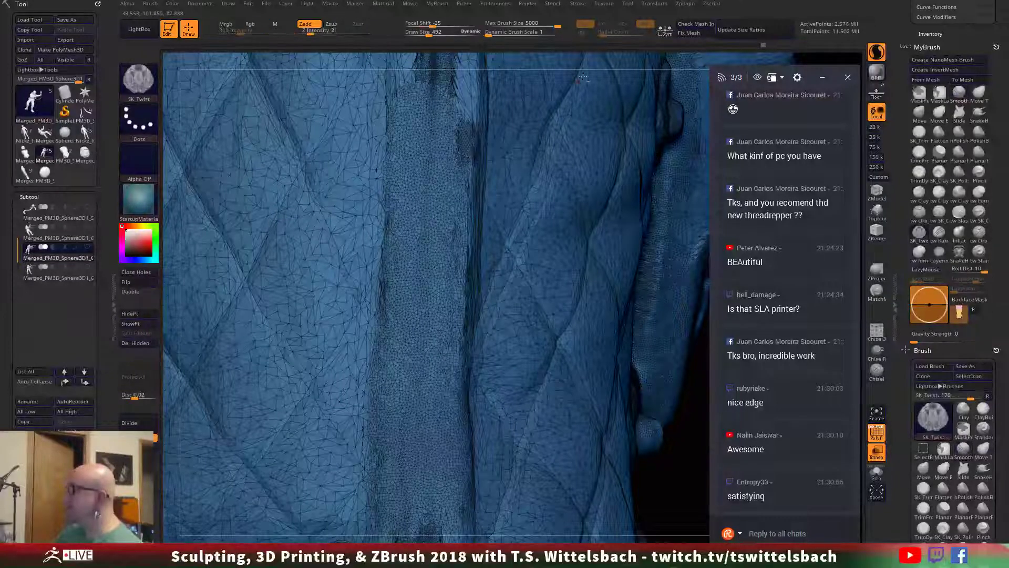
pyautogui.keyDown('alt'); pyautogui.moveTo(595, 63); pyautogui.dragTo(520, 370); pyautogui.keyUp('alt')
pyautogui.moveTo(423, 505)
pyautogui.keyDown('shift'); pyautogui.mouseDown()
pyautogui.moveTo(407, 457)
pyautogui.moveTo(400, 516)
pyautogui.mouseUp(); pyautogui.keyUp('shift')
pyautogui.moveTo(407, 416)
pyautogui.keyDown('shift'); pyautogui.mouseDown()
pyautogui.moveTo(389, 260)
pyautogui.moveTo(377, 278)
pyautogui.mouseUp(); pyautogui.keyUp('shift')
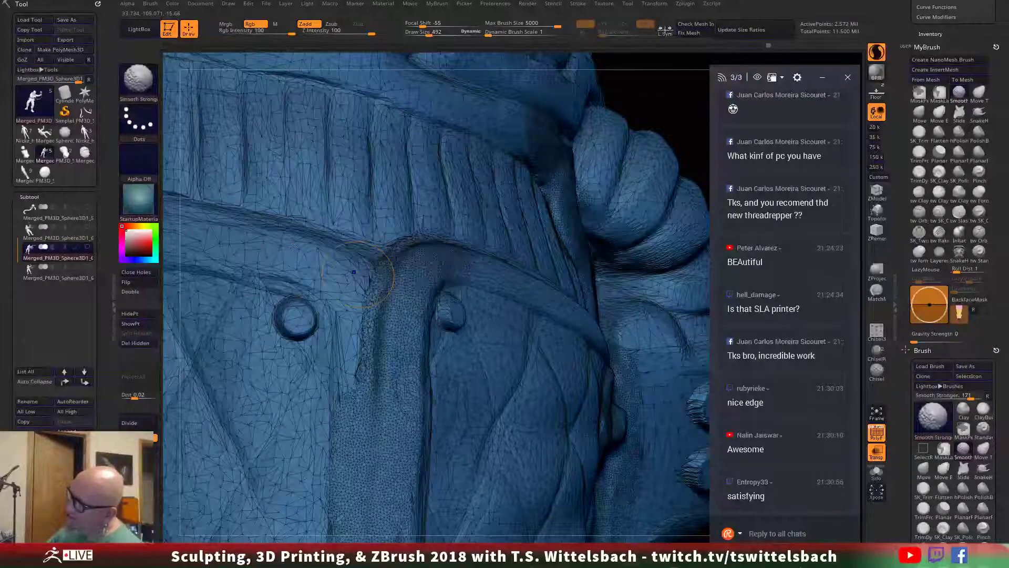
pyautogui.moveTo(277, 245)
pyautogui.keyDown('shift'); pyautogui.mouseDown()
pyautogui.moveTo(284, 234)
pyautogui.moveTo(339, 275)
pyautogui.moveTo(364, 330)
pyautogui.moveTo(347, 402)
pyautogui.moveTo(355, 423)
pyautogui.mouseUp(); pyautogui.keyUp('shift')
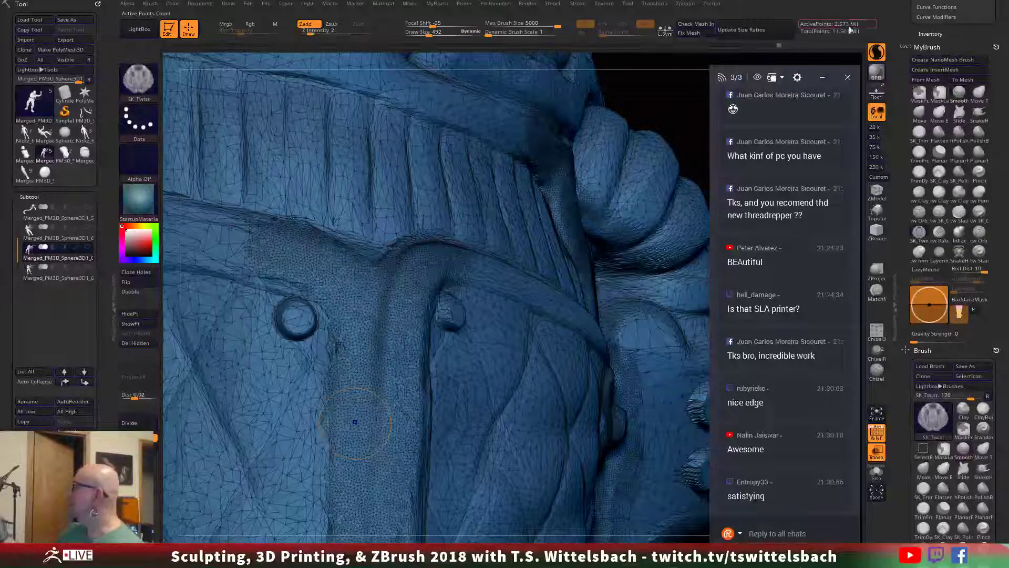
# Step: Smooth the vertical border of the riveted quilted panel with Smooth Stronger and hide the PolyFrame
pyautogui.moveTo(355, 423)
pyautogui.mouseDown(button='right')
pyautogui.moveTo(513, 338)
pyautogui.moveTo(583, 361)
pyautogui.moveTo(591, 389)
pyautogui.mouseUp(button='right')
pyautogui.moveTo(617, 437); pyautogui.dragTo(599, 405)
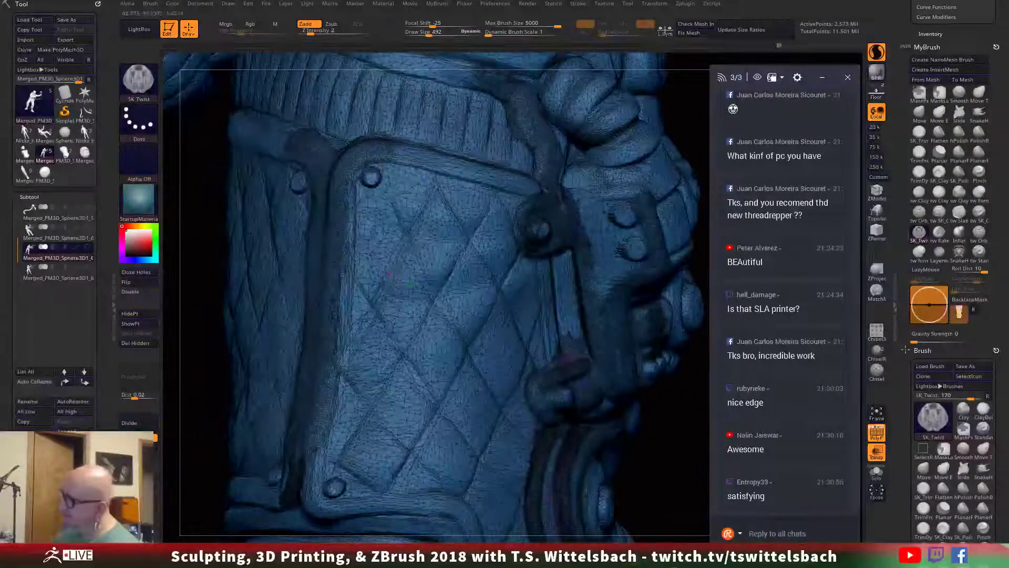
pyautogui.press('shift')
pyautogui.moveTo(345, 208)
pyautogui.keyDown('shift'); pyautogui.mouseDown()
pyautogui.moveTo(357, 190)
pyautogui.moveTo(315, 475)
pyautogui.moveTo(337, 355)
pyautogui.mouseUp(); pyautogui.keyUp('shift')
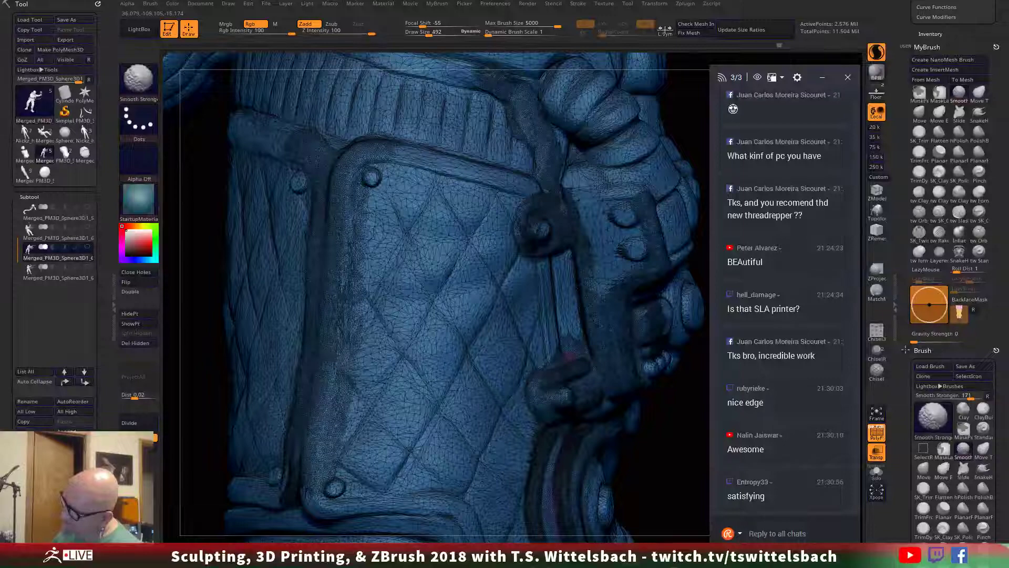
pyautogui.keyDown('shift'); pyautogui.moveTo(338, 277); pyautogui.dragTo(344, 273); pyautogui.keyUp('shift')
pyautogui.click(881, 436)
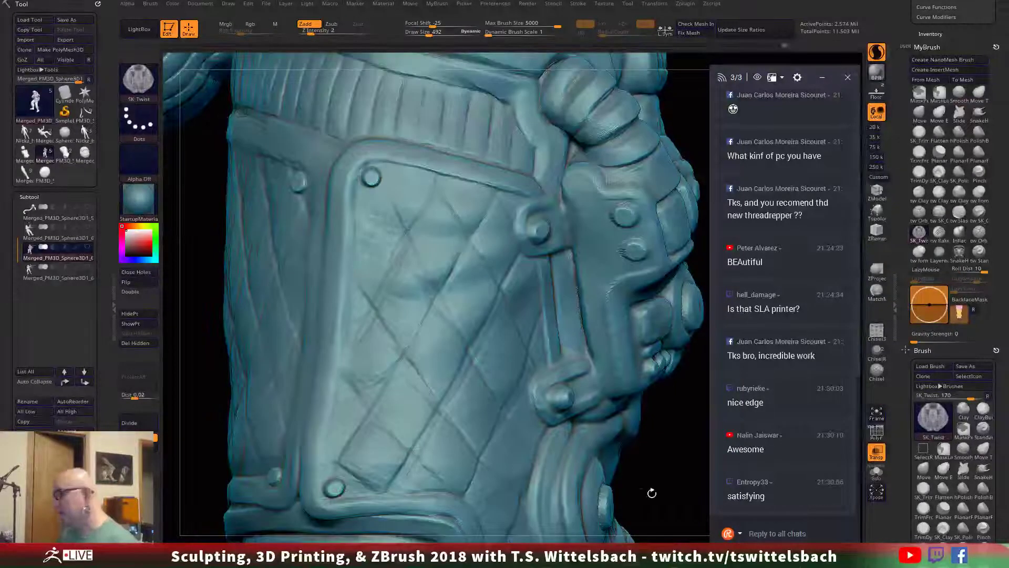
# Step: Trace the inner edge of the quilted panel's vertical border with SK_Twist at draw size 304, from the upper to the lower rivet
pyautogui.moveTo(650, 490); pyautogui.dragTo(583, 423)
pyautogui.press('shift')
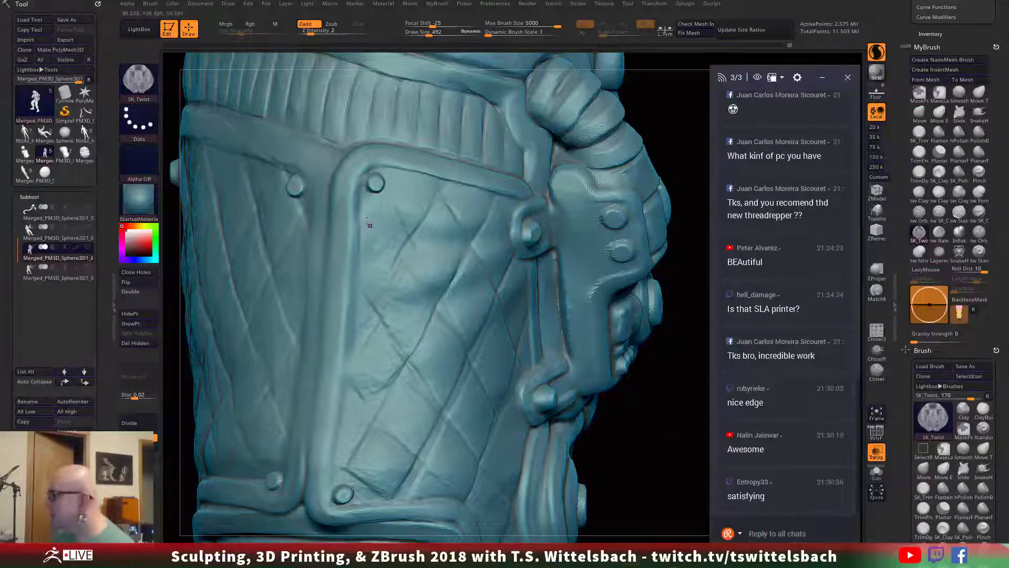
pyautogui.rightClick(365, 171)
pyautogui.moveTo(365, 172); pyautogui.dragTo(352, 288)
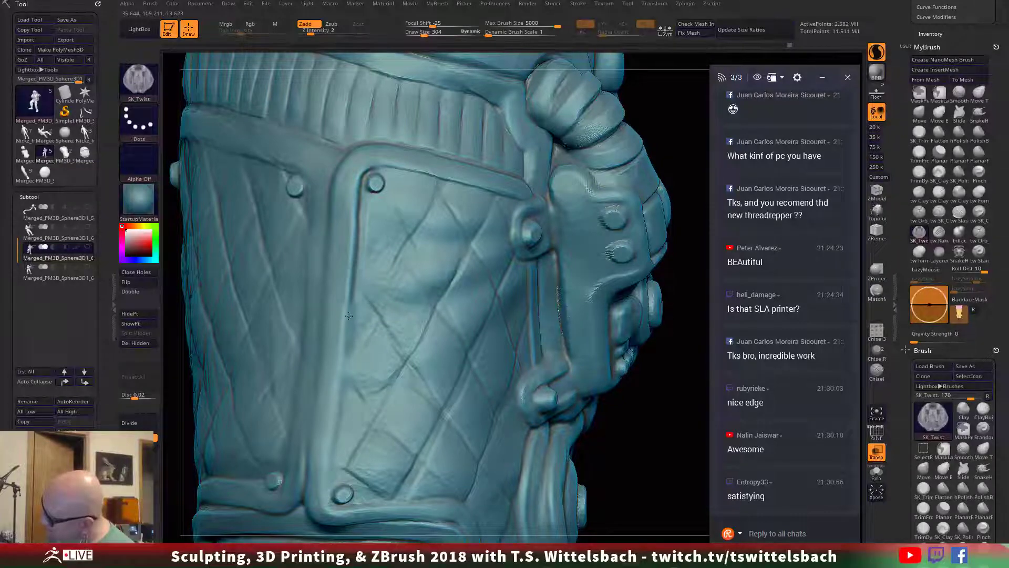
pyautogui.moveTo(346, 349); pyautogui.dragTo(343, 371)
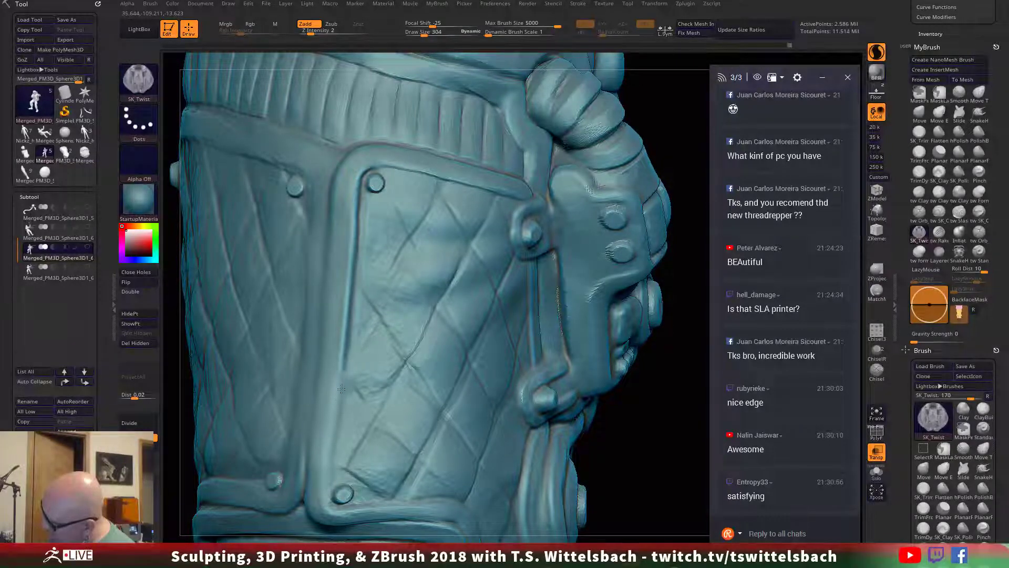
pyautogui.moveTo(338, 411); pyautogui.dragTo(335, 432)
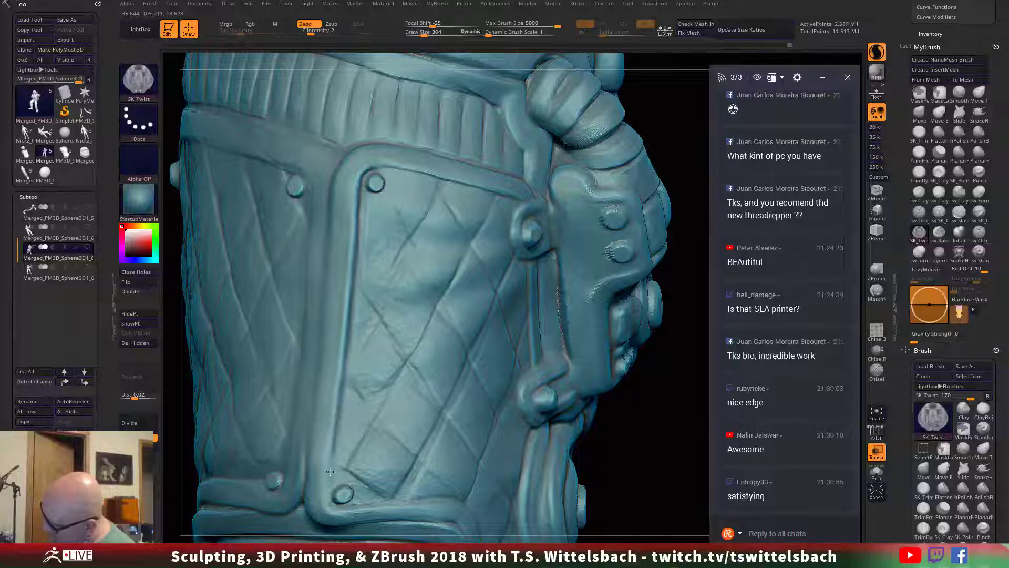
pyautogui.moveTo(330, 471); pyautogui.dragTo(318, 506)
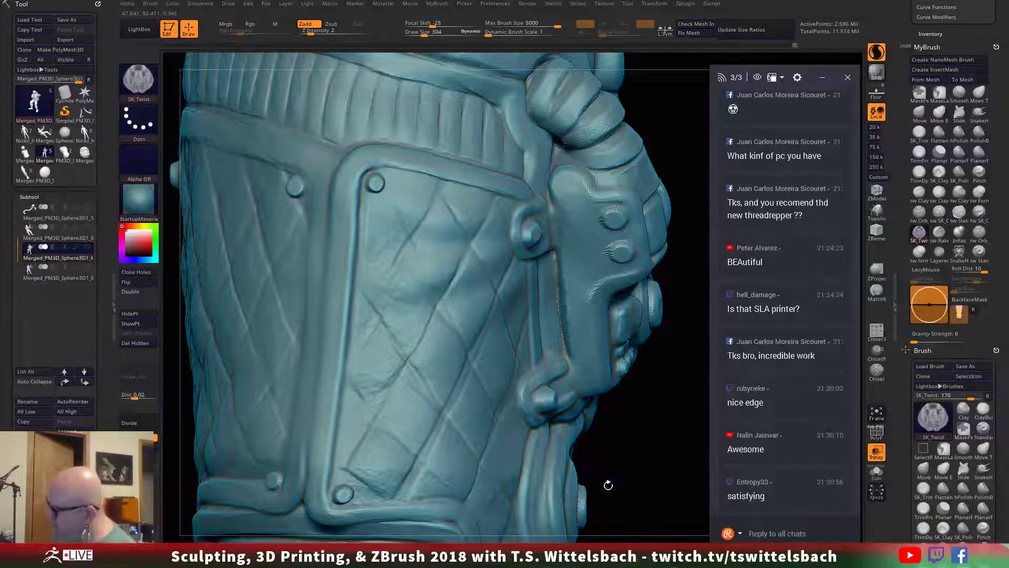
# Step: Define the outer edge of the vertical border and the facing edge of the neighbouring quilted panel with SK_Twist strokes
pyautogui.moveTo(608, 485); pyautogui.dragTo(664, 435)
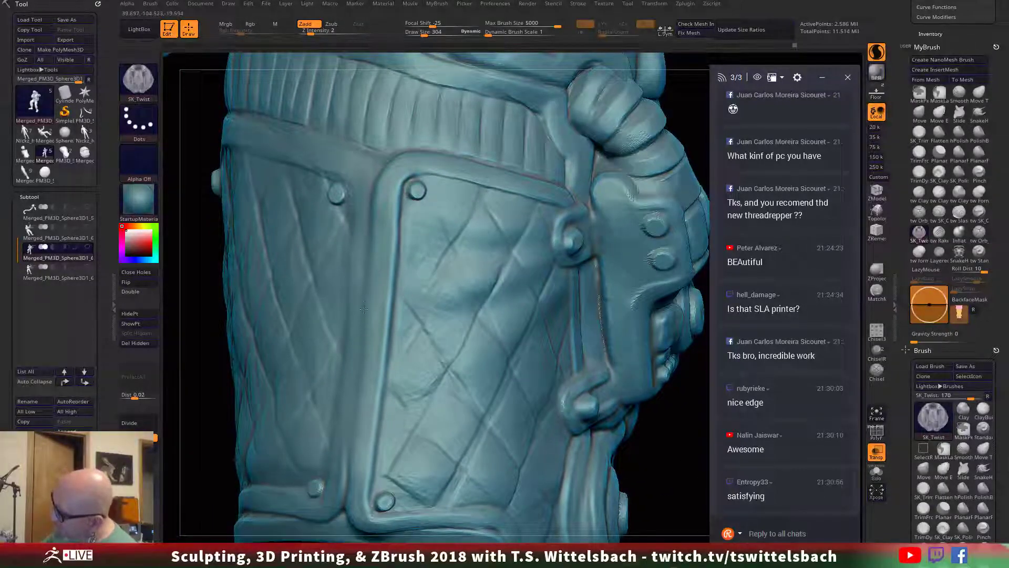
pyautogui.moveTo(363, 309); pyautogui.dragTo(365, 294)
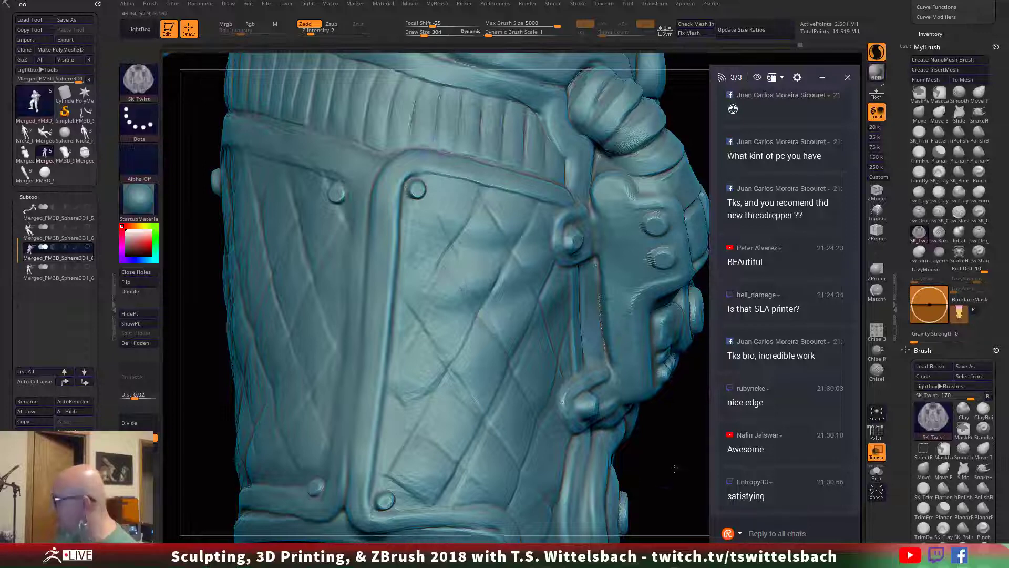
pyautogui.keyDown('alt'); pyautogui.moveTo(619, 462); pyautogui.dragTo(630, 277); pyautogui.keyUp('alt')
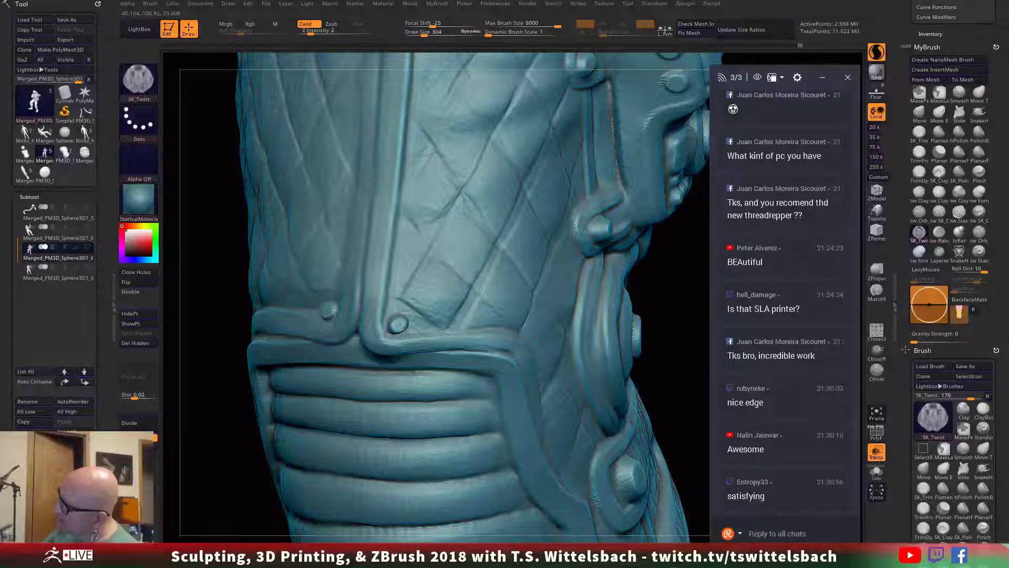
pyautogui.moveTo(691, 292)
pyautogui.mouseDown()
pyautogui.moveTo(672, 321)
pyautogui.moveTo(625, 350)
pyautogui.mouseUp()
pyautogui.moveTo(586, 359); pyautogui.dragTo(557, 350, button='right')
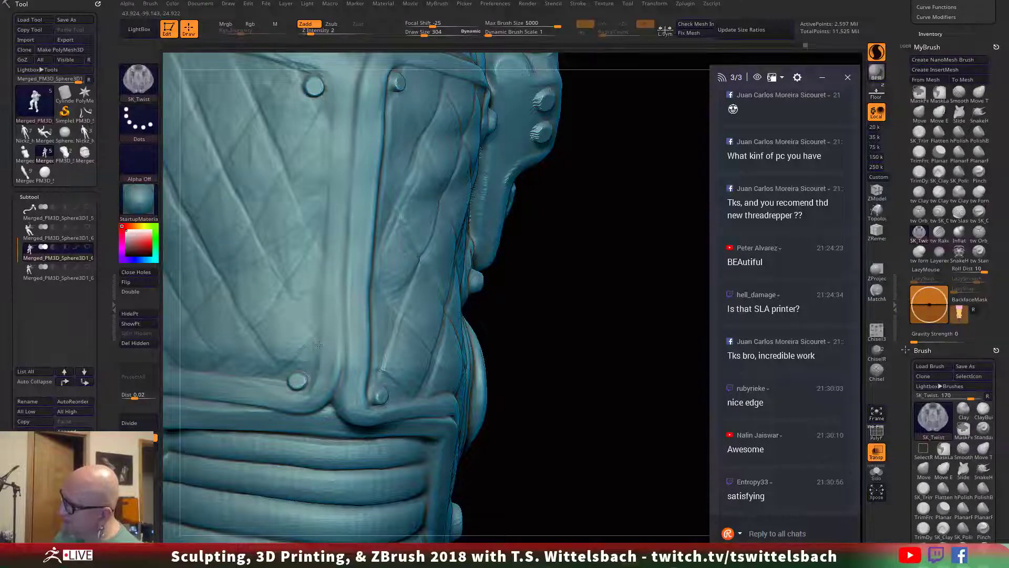
pyautogui.moveTo(319, 321); pyautogui.dragTo(320, 298)
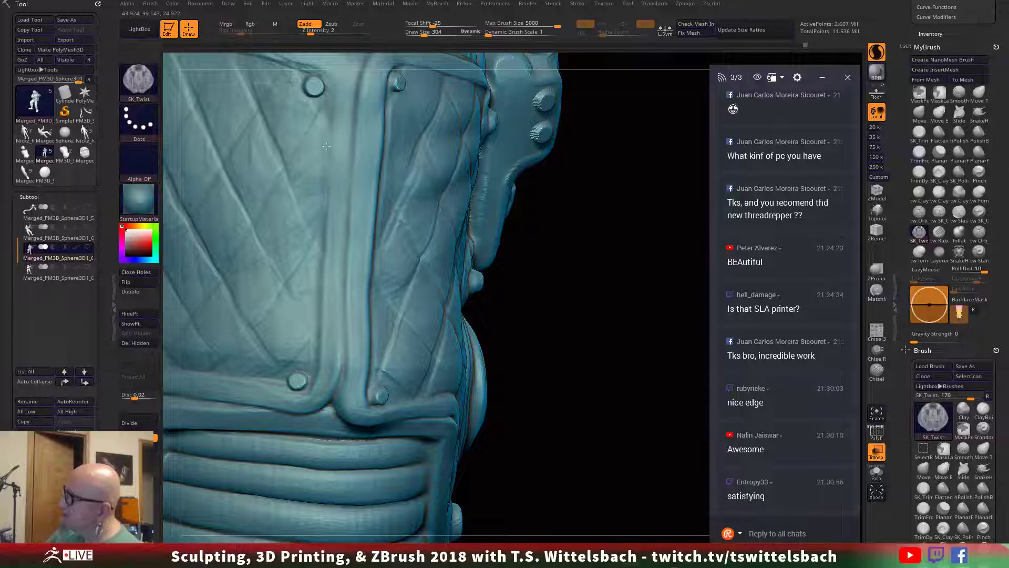
pyautogui.moveTo(327, 126); pyautogui.dragTo(328, 99)
# Step: Set the draw size to 235 and sharpen the neighbouring panel's border around its upper rivet with SK_Twist
pyautogui.moveTo(588, 223); pyautogui.dragTo(557, 303)
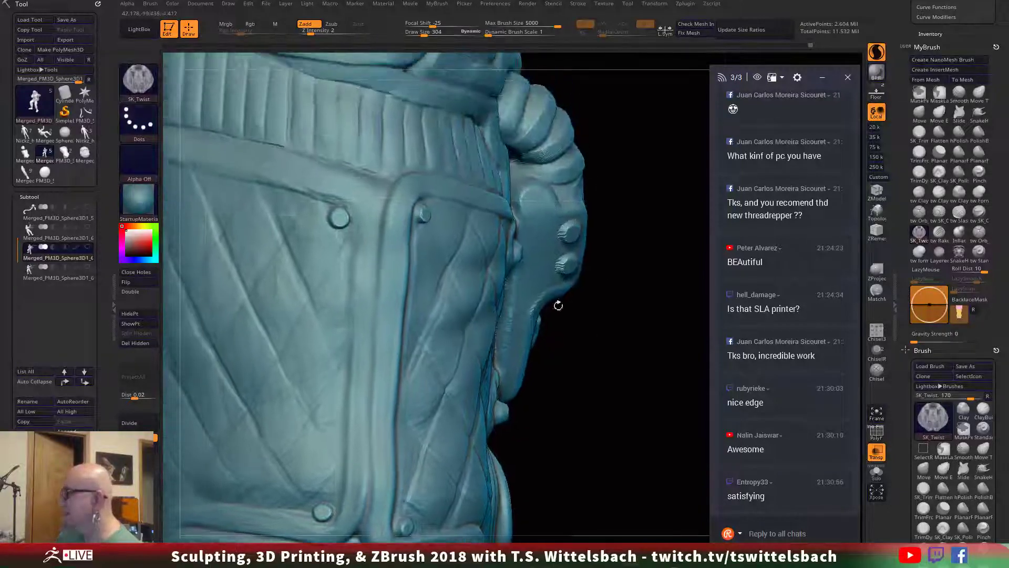
pyautogui.press('space')
pyautogui.moveTo(351, 270); pyautogui.dragTo(352, 269)
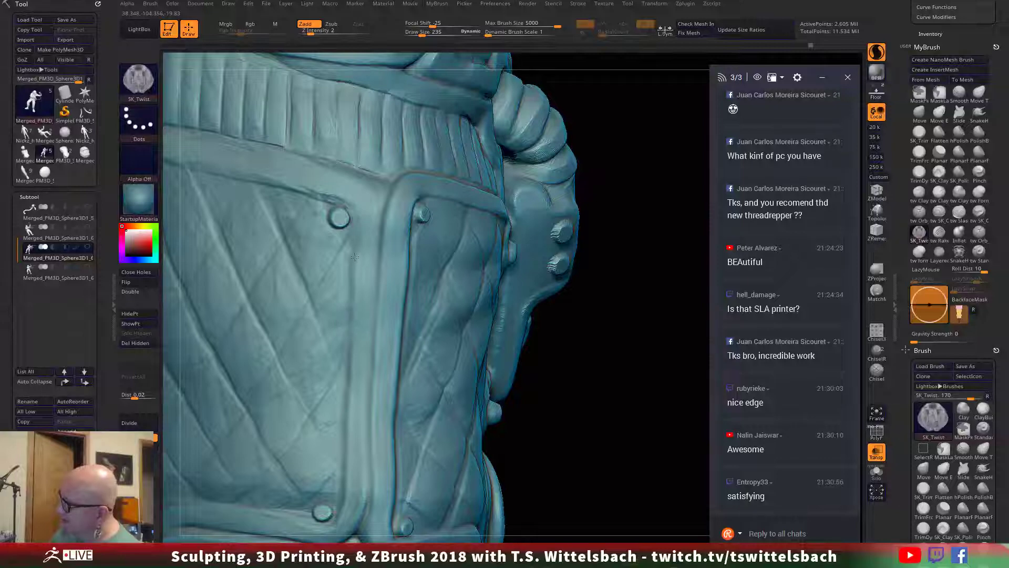
pyautogui.moveTo(354, 219); pyautogui.dragTo(339, 203)
# Step: Define the upper and side border edges of the thigh's large quilted panel with SK_Twist strokes, and undo the last one
pyautogui.moveTo(627, 398)
pyautogui.keyDown('alt'); pyautogui.mouseDown()
pyautogui.moveTo(629, 376)
pyautogui.moveTo(630, 480)
pyautogui.moveTo(526, 473)
pyautogui.moveTo(639, 474)
pyautogui.moveTo(631, 410)
pyautogui.moveTo(551, 502)
pyautogui.moveTo(546, 463)
pyautogui.mouseUp(); pyautogui.keyUp('alt')
pyautogui.moveTo(552, 502); pyautogui.dragTo(570, 451)
pyautogui.moveTo(484, 471); pyautogui.dragTo(591, 454)
pyautogui.moveTo(324, 491); pyautogui.dragTo(378, 347)
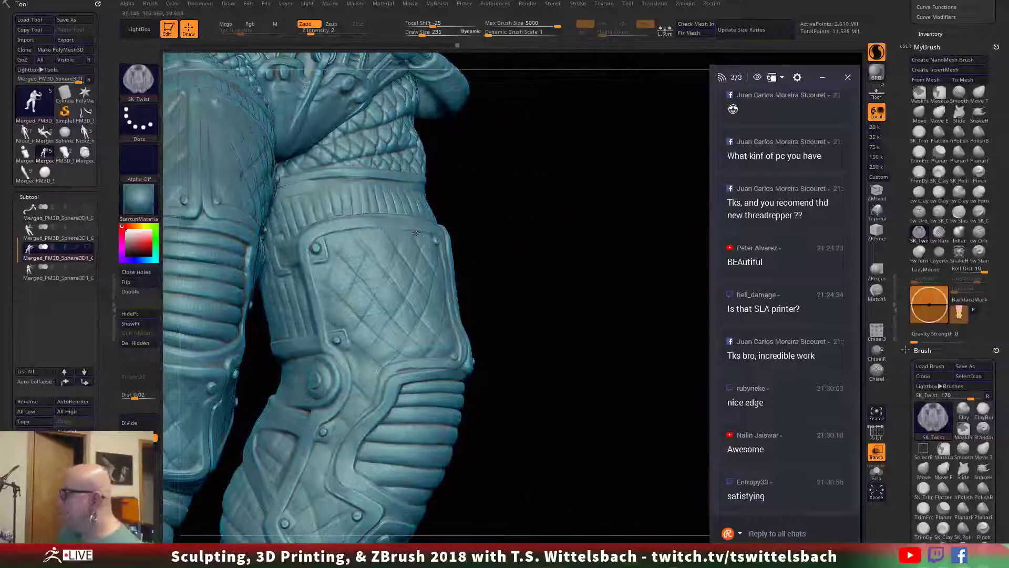
pyautogui.moveTo(423, 232); pyautogui.dragTo(414, 231)
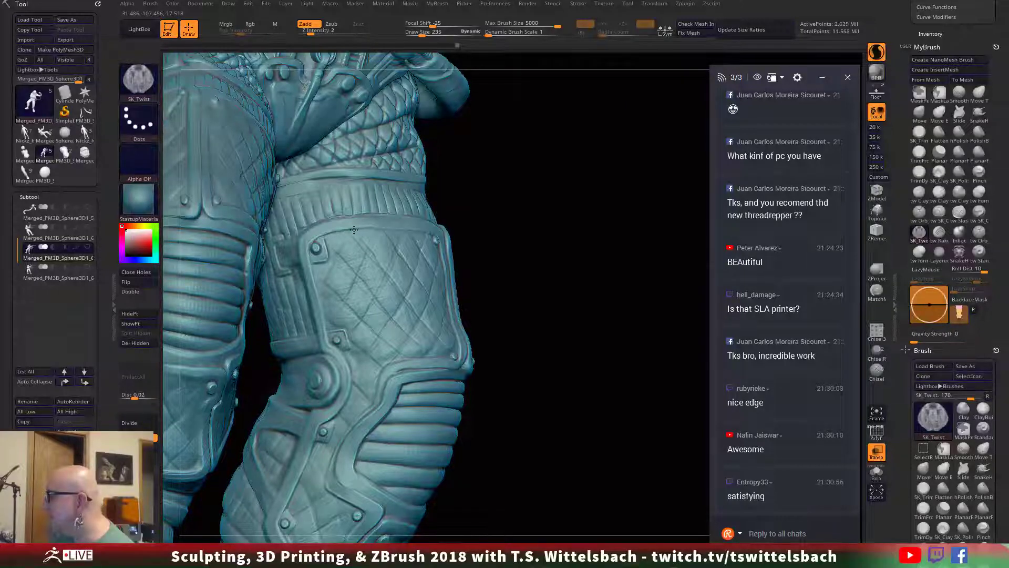
pyautogui.moveTo(341, 232); pyautogui.dragTo(327, 232)
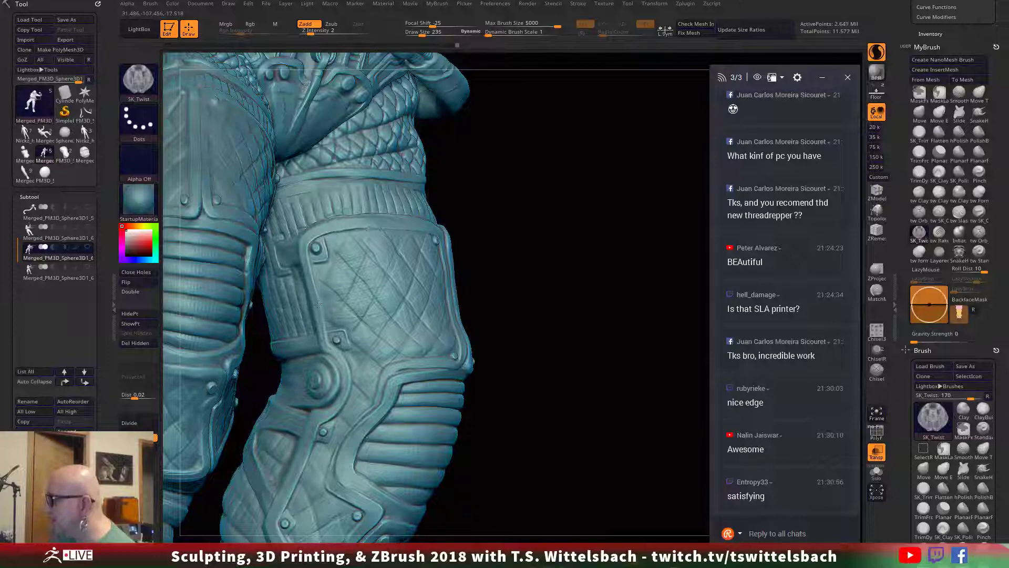
pyautogui.moveTo(323, 322); pyautogui.dragTo(325, 336)
pyautogui.hotkey('ctrl', 'z')
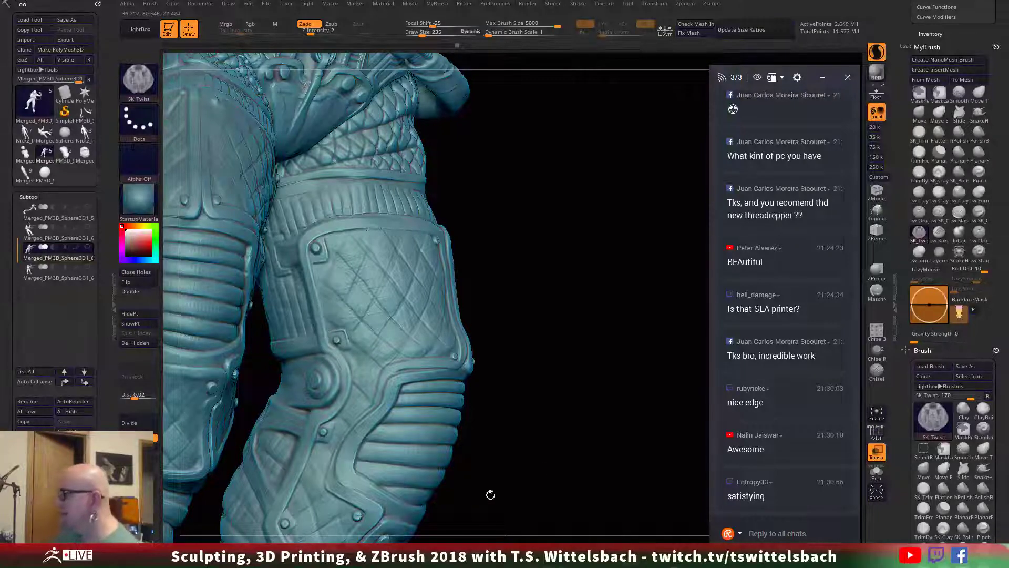
# Step: Carve the seam above the thigh's ribbed cuff with tw Orb_Cracks at draw size 235, and smooth it with Smooth Stronger
pyautogui.moveTo(575, 460)
pyautogui.mouseDown()
pyautogui.moveTo(559, 364)
pyautogui.moveTo(585, 388)
pyautogui.mouseUp()
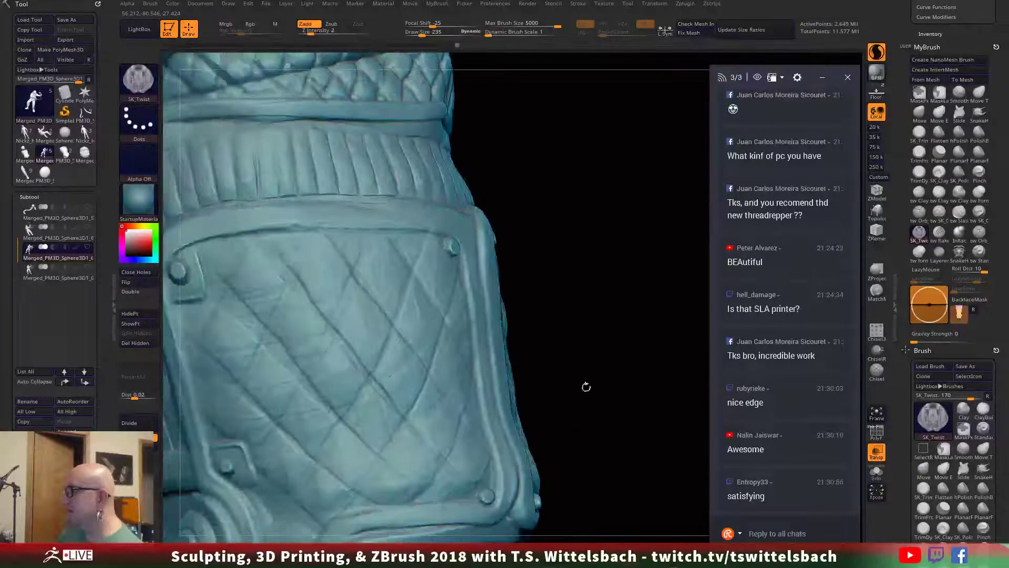
pyautogui.keyDown('alt'); pyautogui.moveTo(570, 284); pyautogui.dragTo(657, 296); pyautogui.keyUp('alt')
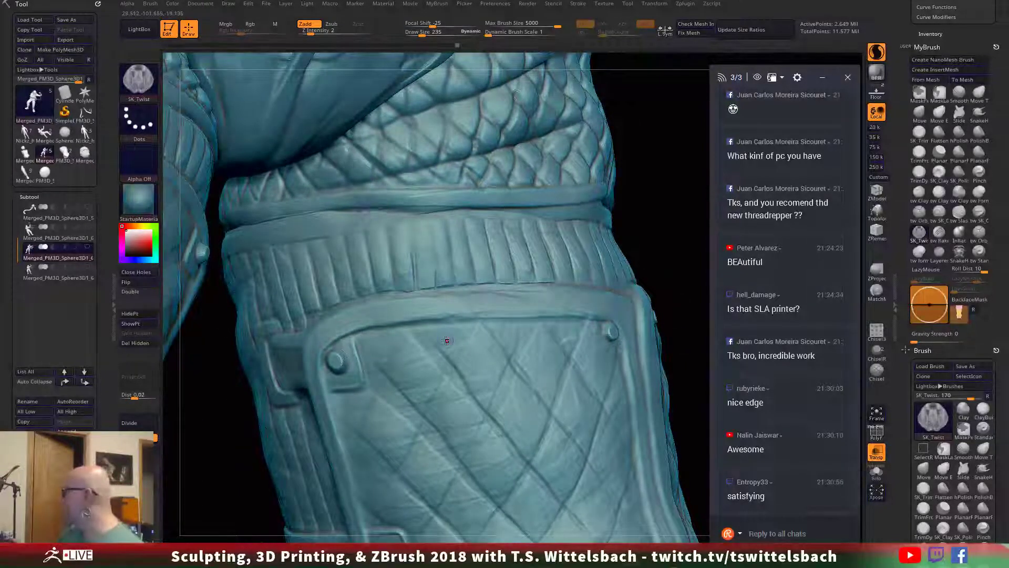
pyautogui.click(979, 231)
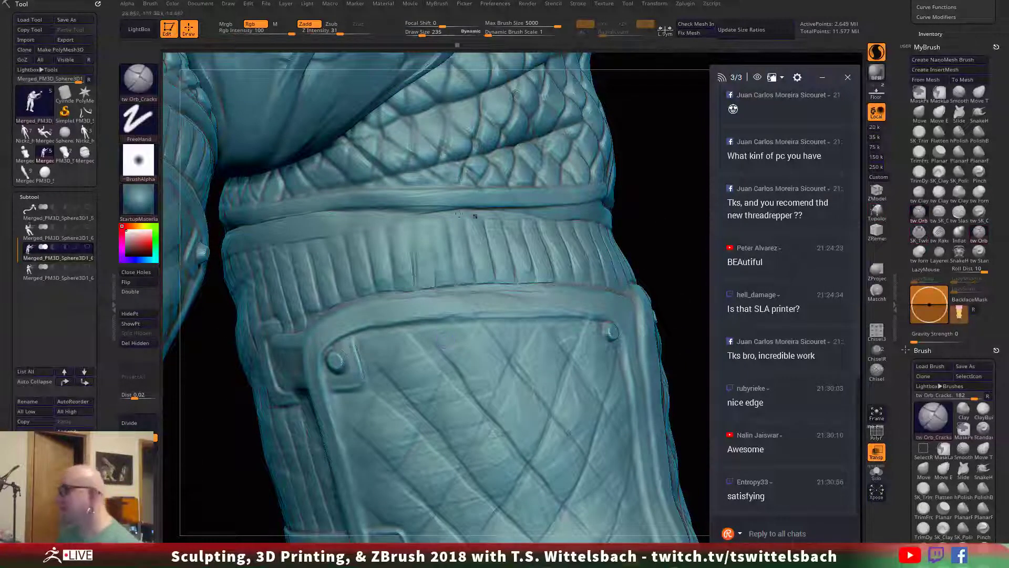
pyautogui.press('space')
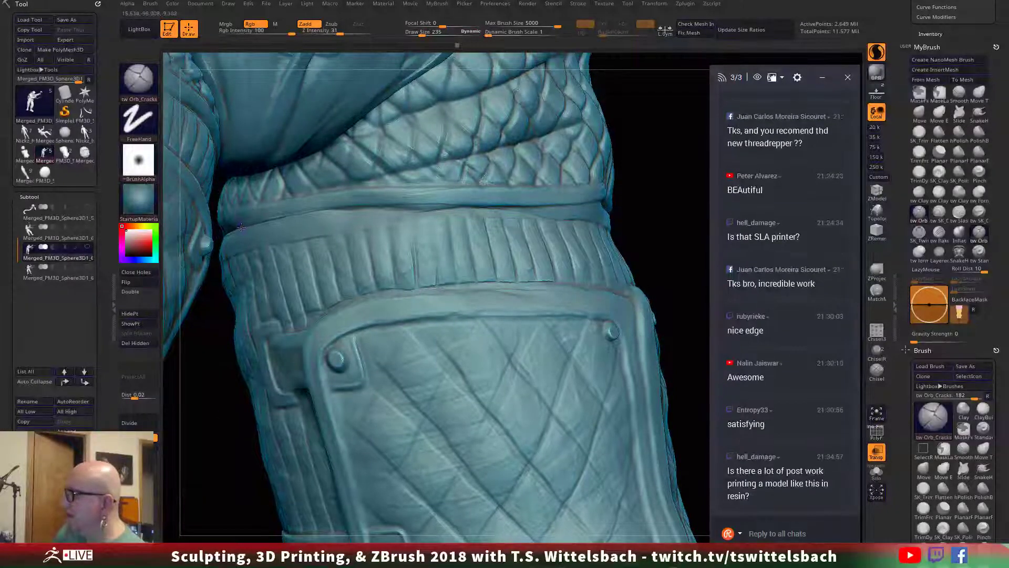
pyautogui.moveTo(269, 220); pyautogui.dragTo(282, 217)
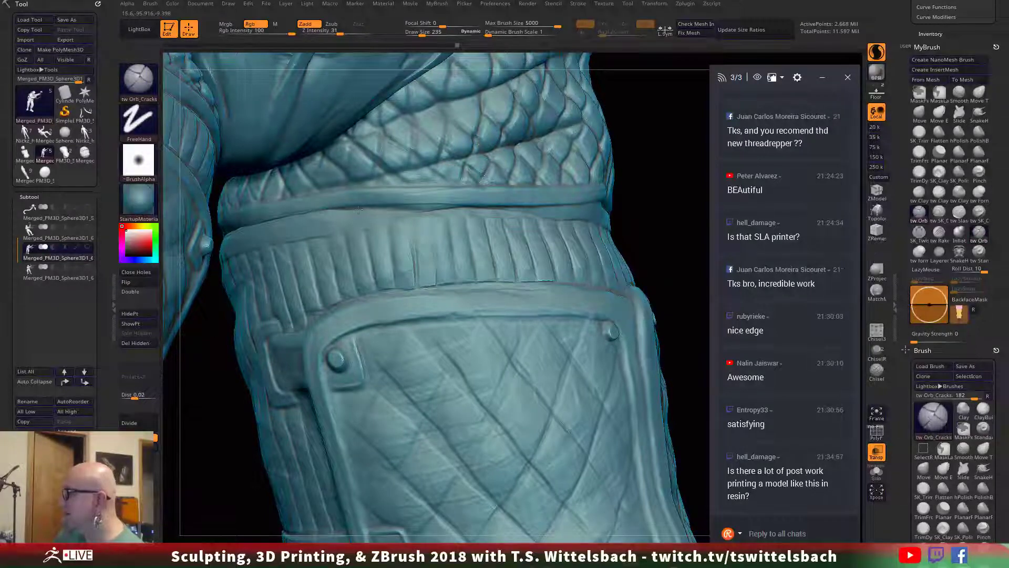
pyautogui.keyDown('shift'); pyautogui.moveTo(330, 211); pyautogui.dragTo(306, 210); pyautogui.keyUp('shift')
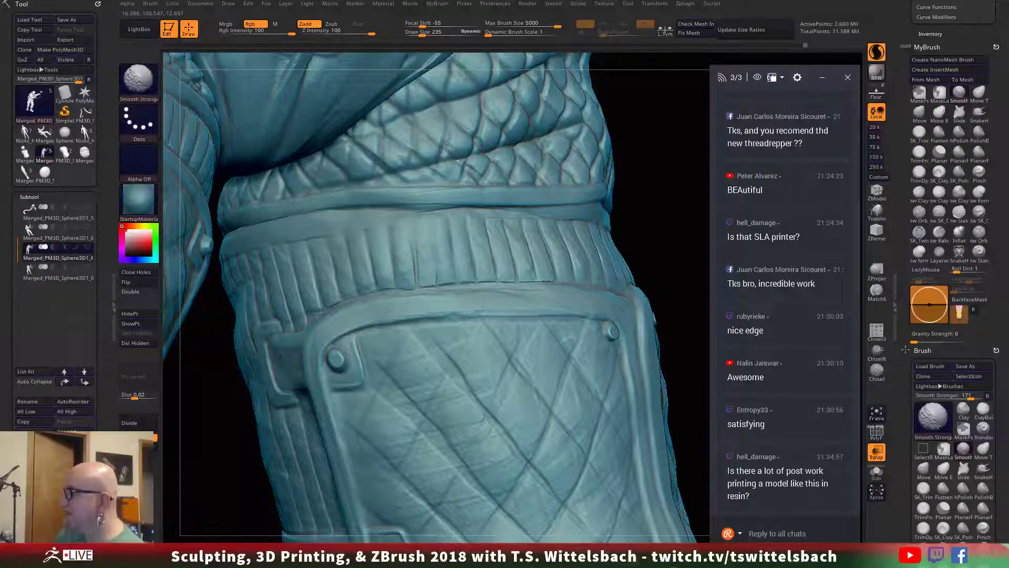
# Step: Set Z Intensity to 72 and draw size to 424, and carve along the seam above the ribbed cuff with tw Orb_Cracks
pyautogui.click(344, 34)
pyautogui.moveTo(355, 33); pyautogui.dragTo(353, 34)
pyautogui.press('space')
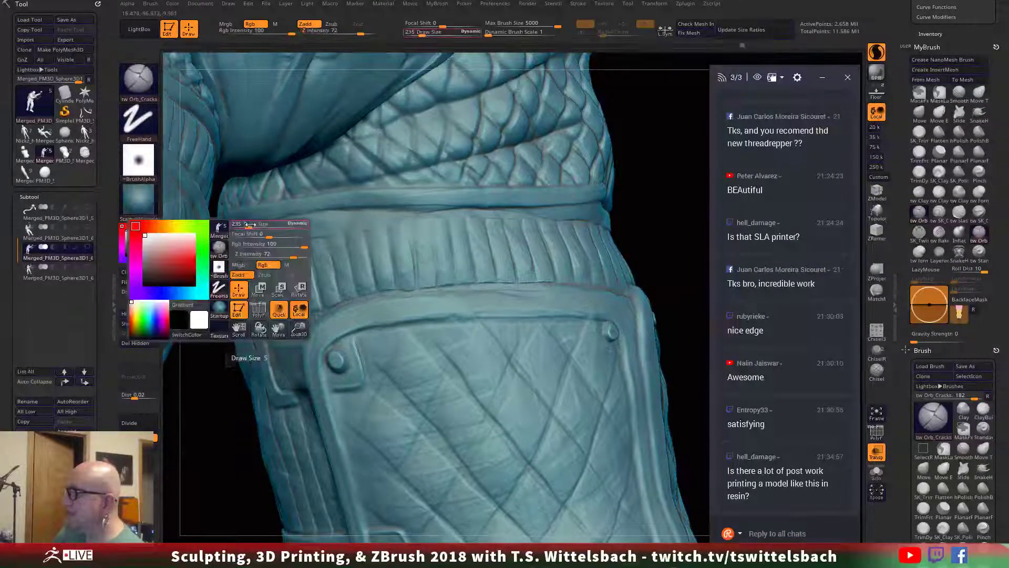
pyautogui.moveTo(246, 224); pyautogui.dragTo(481, 209)
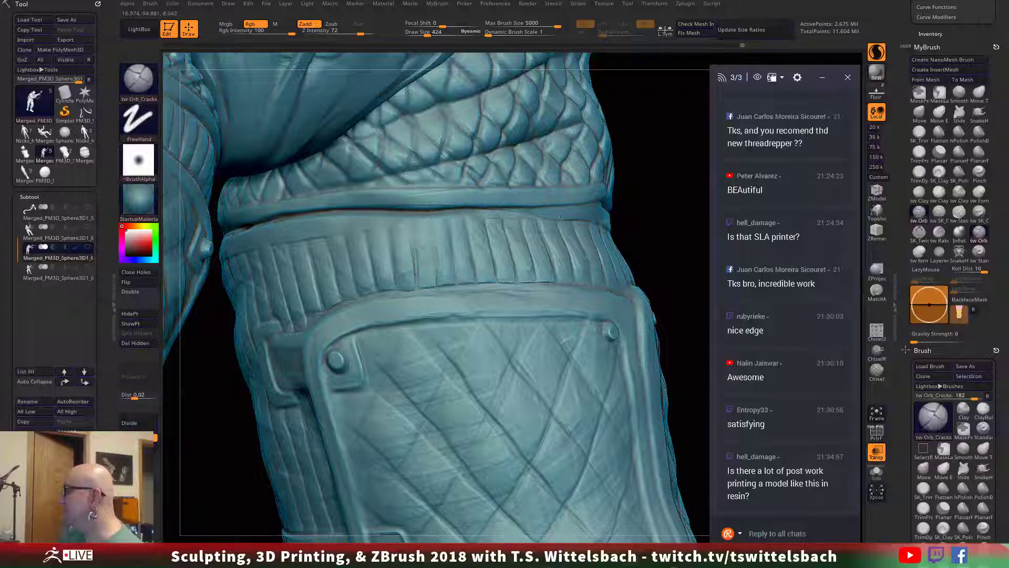
pyautogui.keyDown('ctrl'); pyautogui.moveTo(431, 218); pyautogui.dragTo(498, 207, button='right'); pyautogui.keyUp('ctrl')
# Step: Carve a tw Orb_Cracks line along the ribbed cuff's seam on the other thigh
pyautogui.moveTo(498, 207); pyautogui.dragTo(538, 401)
pyautogui.keyDown('ctrl'); pyautogui.moveTo(538, 400); pyautogui.dragTo(676, 127, button='right'); pyautogui.keyUp('ctrl')
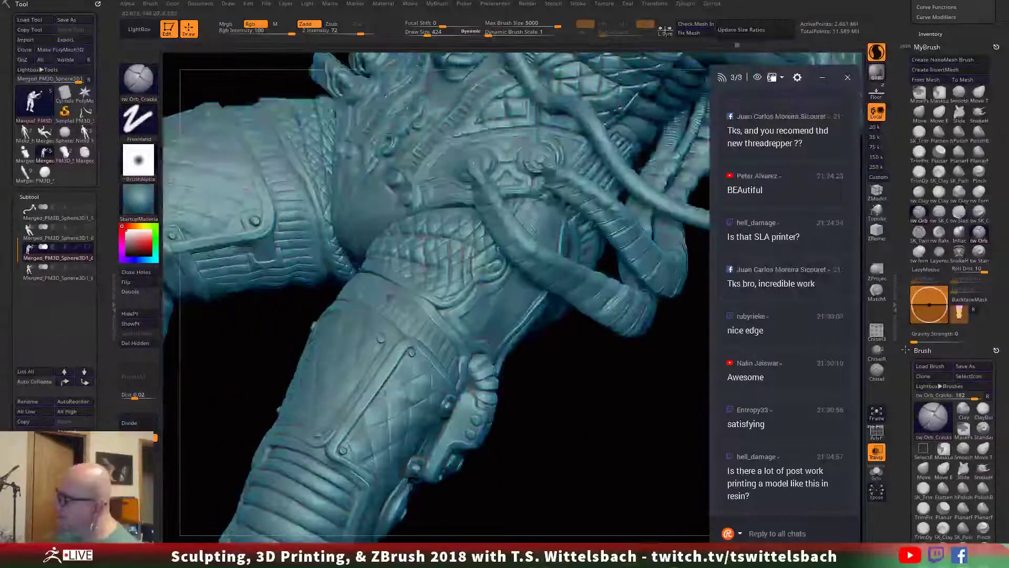
pyautogui.moveTo(282, 149)
pyautogui.mouseDown()
pyautogui.moveTo(310, 202)
pyautogui.moveTo(328, 274)
pyautogui.mouseUp()
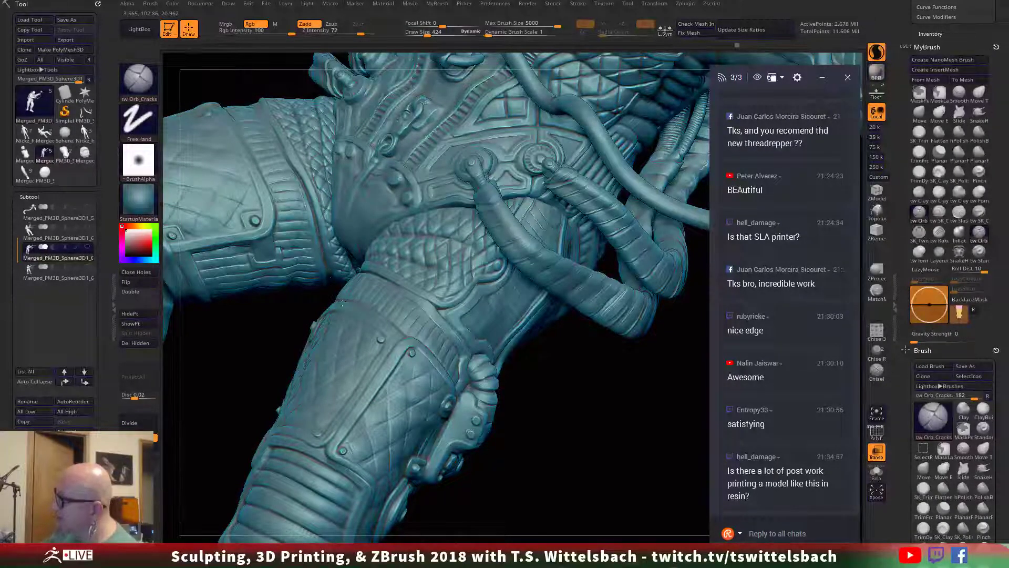
# Step: Carve tw Orb_Cracks strokes along the border trim of the thigh's riveted quilted panels, and review the whole leg
pyautogui.moveTo(577, 488)
pyautogui.keyDown('alt'); pyautogui.mouseDown()
pyautogui.moveTo(487, 345)
pyautogui.moveTo(516, 410)
pyautogui.mouseUp(); pyautogui.keyUp('alt')
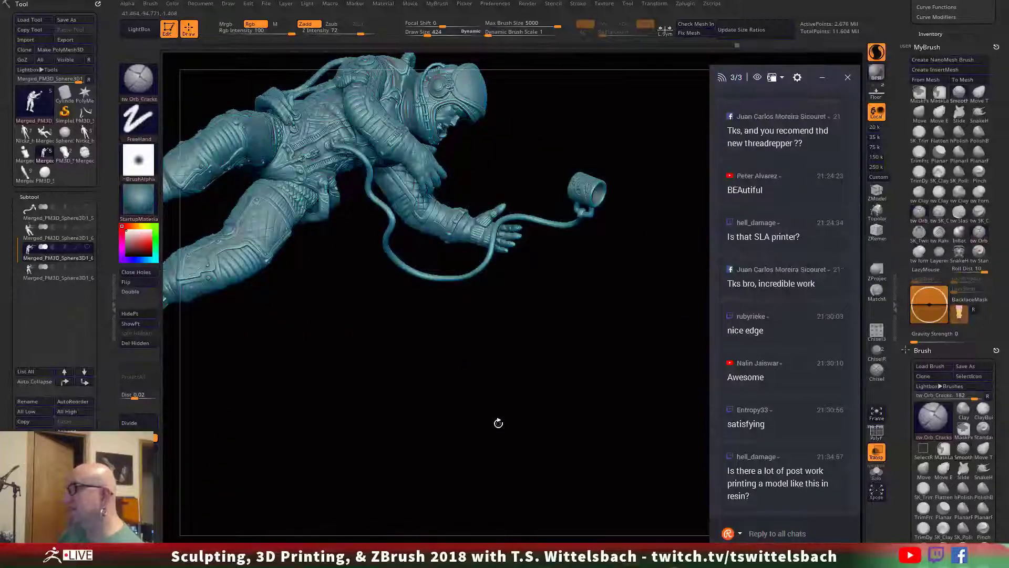
pyautogui.keyDown('alt'); pyautogui.moveTo(440, 408); pyautogui.dragTo(390, 277); pyautogui.keyUp('alt')
pyautogui.moveTo(349, 386); pyautogui.dragTo(428, 274)
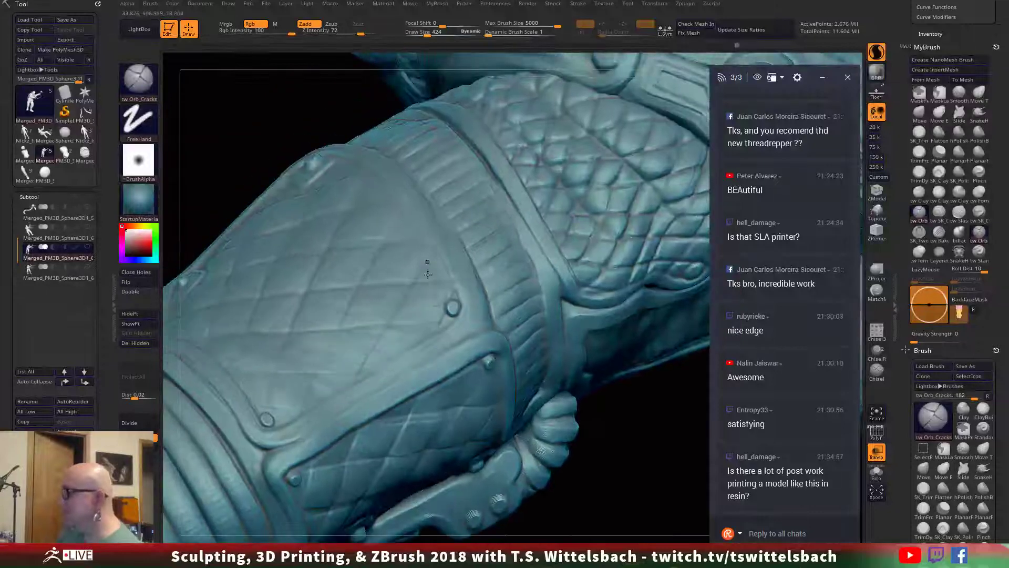
pyautogui.moveTo(295, 443); pyautogui.dragTo(479, 326)
pyautogui.moveTo(362, 375); pyautogui.dragTo(426, 263)
pyautogui.moveTo(309, 409)
pyautogui.mouseDown()
pyautogui.moveTo(350, 313)
pyautogui.moveTo(414, 215)
pyautogui.mouseUp()
pyautogui.keyDown('alt'); pyautogui.moveTo(636, 420); pyautogui.dragTo(586, 439); pyautogui.keyUp('alt')
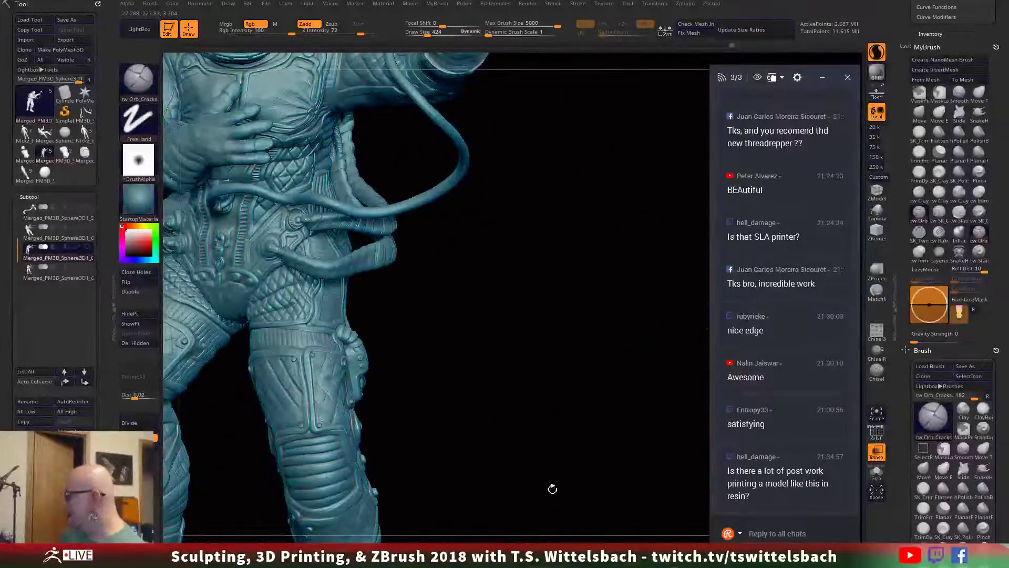
# Step: Undo the last tw Orb_Cracks strokes on the thigh's quilted-panel trim, and bring the whole figure into view
pyautogui.press('ctrl')
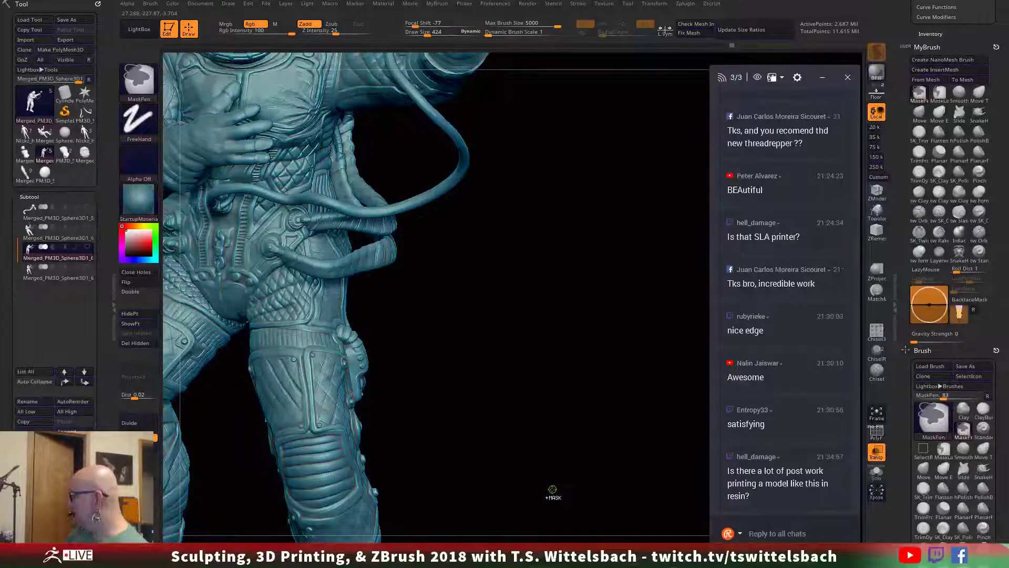
pyautogui.hotkey('ctrl', 'z')
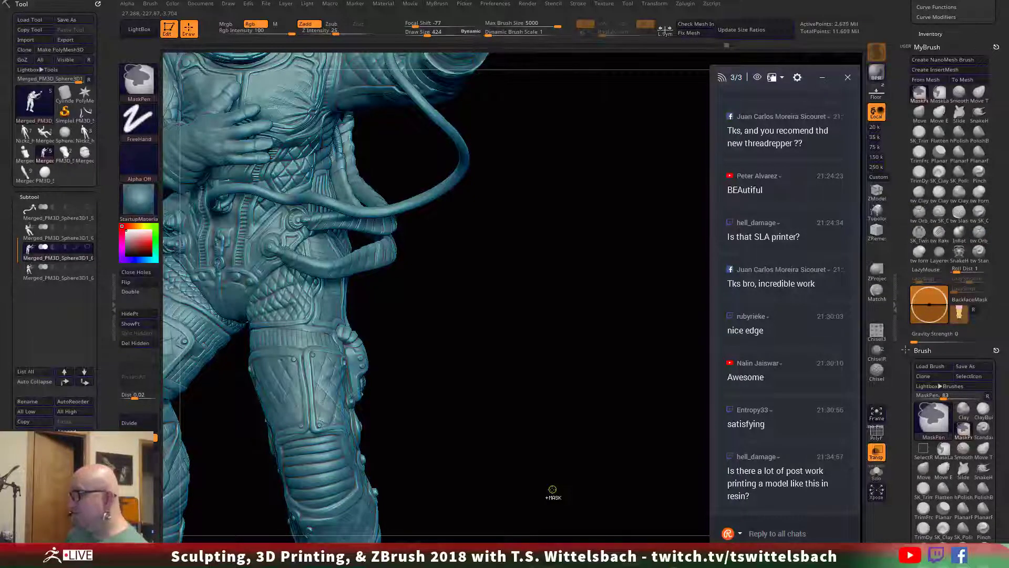
pyautogui.moveTo(552, 486)
pyautogui.mouseDown()
pyautogui.moveTo(509, 381)
pyautogui.moveTo(565, 533)
pyautogui.moveTo(609, 462)
pyautogui.moveTo(415, 507)
pyautogui.mouseUp()
pyautogui.hotkey('ctrl', 'z')
pyautogui.moveTo(541, 423); pyautogui.dragTo(539, 308)
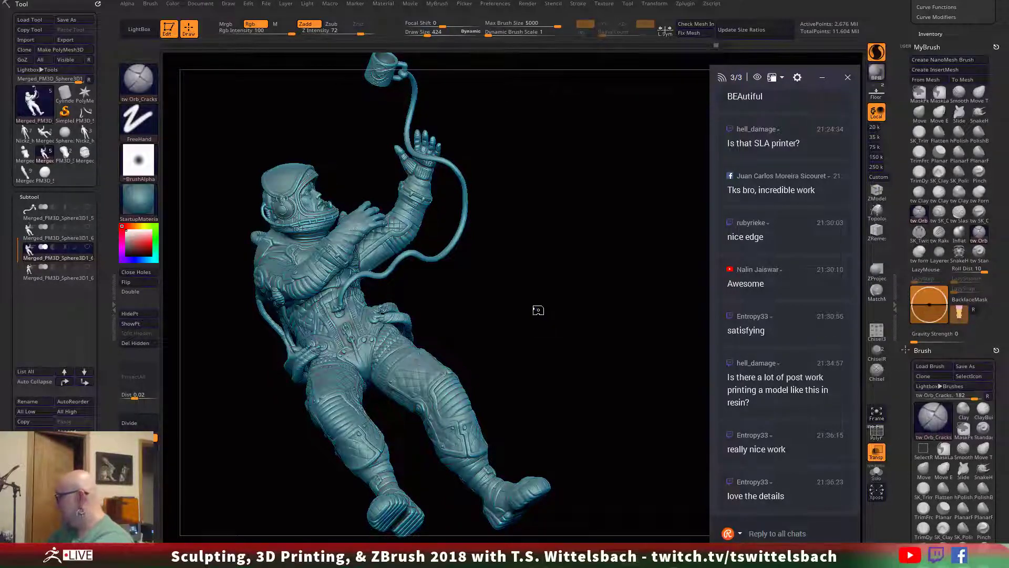
# Step: Try carving a stepped border around the device plate on the other thigh with tw Orb_Cracks at draw size 424
pyautogui.moveTo(588, 478)
pyautogui.mouseDown()
pyautogui.moveTo(596, 495)
pyautogui.moveTo(630, 466)
pyautogui.moveTo(599, 442)
pyautogui.moveTo(622, 432)
pyautogui.moveTo(580, 439)
pyautogui.moveTo(613, 538)
pyautogui.mouseUp()
pyautogui.keyDown('alt'); pyautogui.moveTo(513, 462); pyautogui.dragTo(523, 500); pyautogui.keyUp('alt')
pyautogui.moveTo(568, 473); pyautogui.dragTo(565, 505)
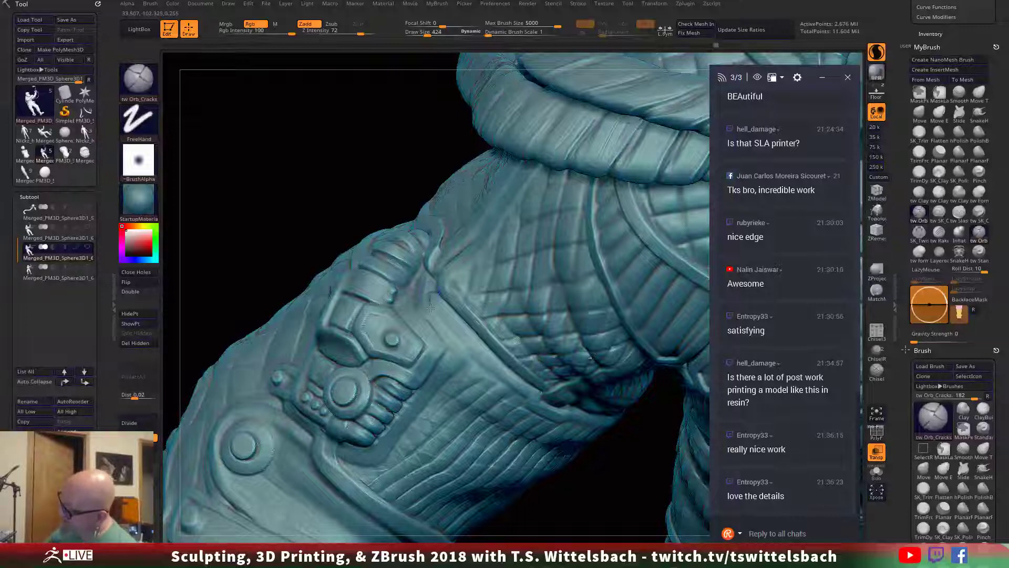
pyautogui.moveTo(446, 326); pyautogui.dragTo(463, 359)
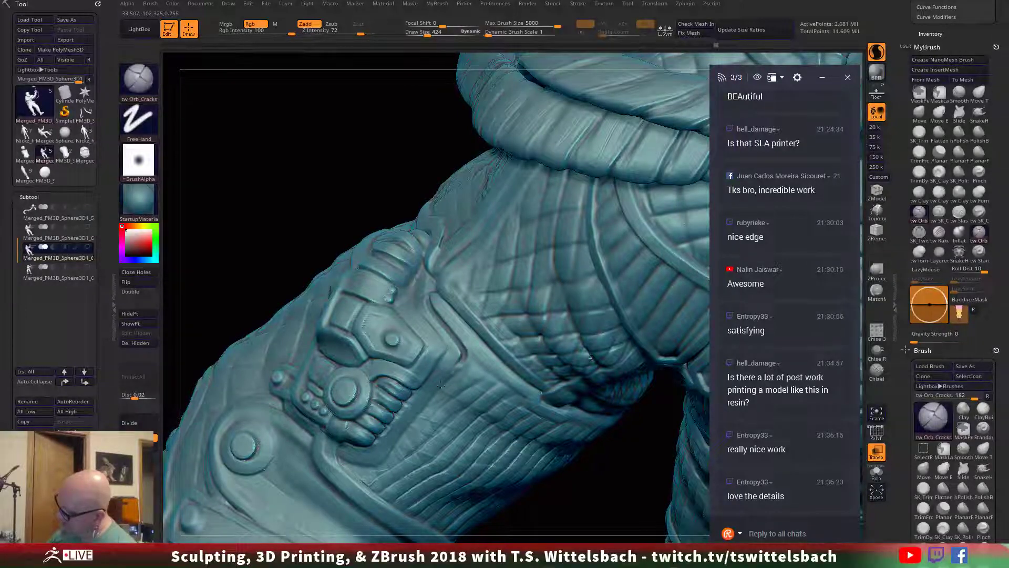
pyautogui.moveTo(417, 419); pyautogui.dragTo(383, 448)
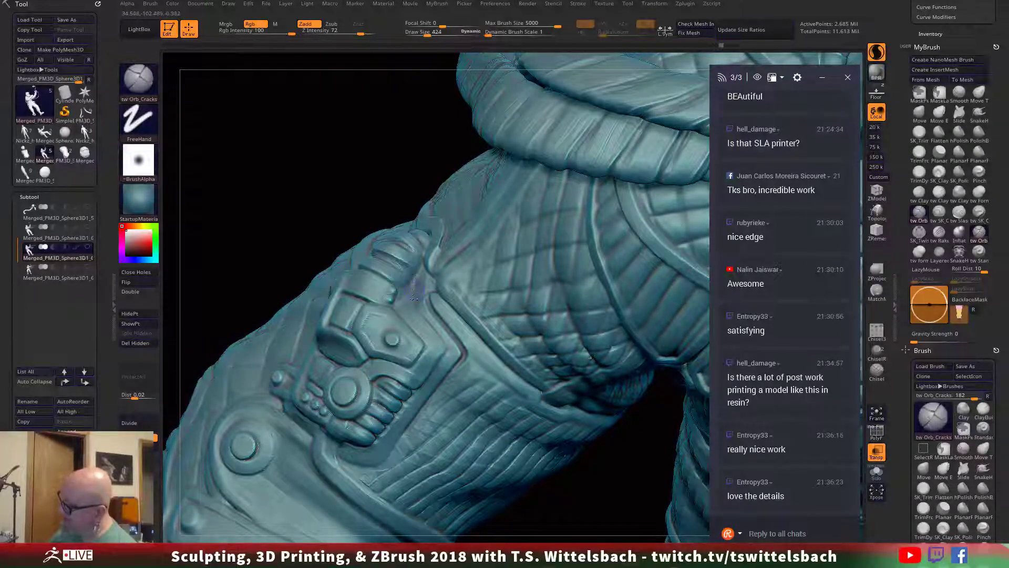
pyautogui.moveTo(445, 345); pyautogui.dragTo(444, 358)
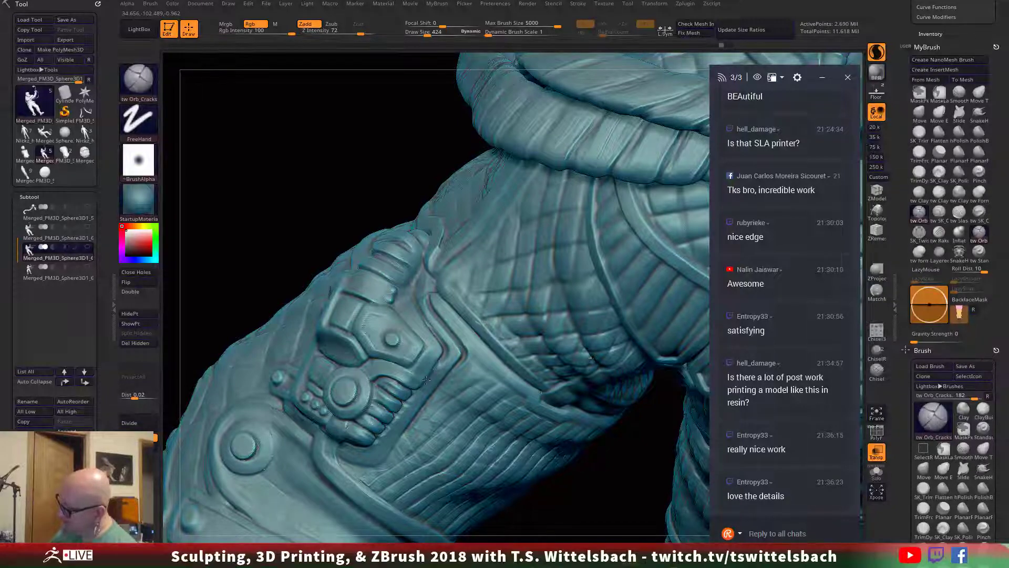
pyautogui.moveTo(327, 501); pyautogui.dragTo(446, 521)
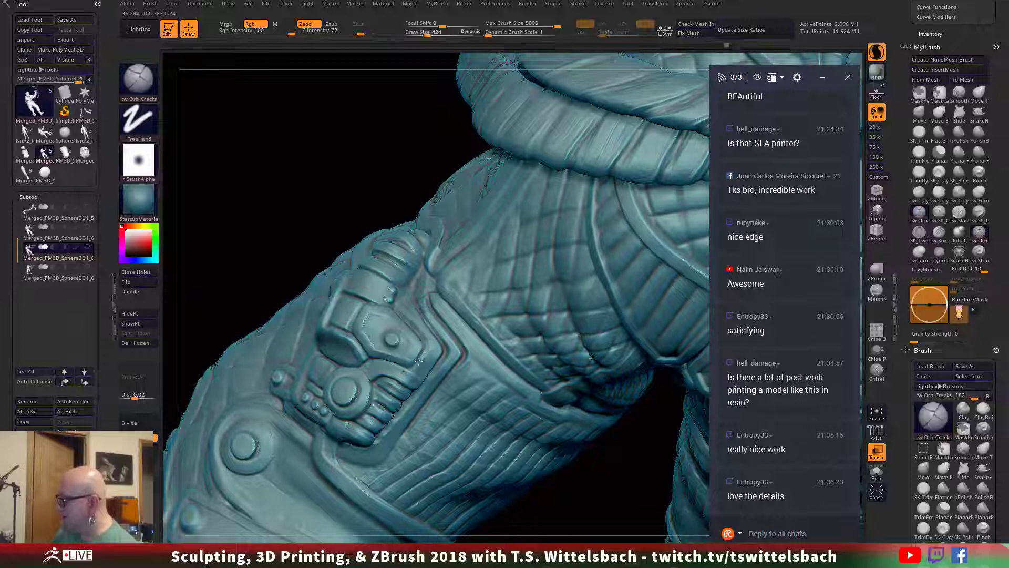
# Step: Try carving tw Orb_Cracks lines along the trim, the ribbed fabric and the quilted panel beside the device plate
pyautogui.moveTo(456, 288)
pyautogui.mouseDown()
pyautogui.moveTo(522, 366)
pyautogui.moveTo(496, 381)
pyautogui.moveTo(520, 400)
pyautogui.moveTo(462, 391)
pyautogui.moveTo(401, 431)
pyautogui.mouseUp()
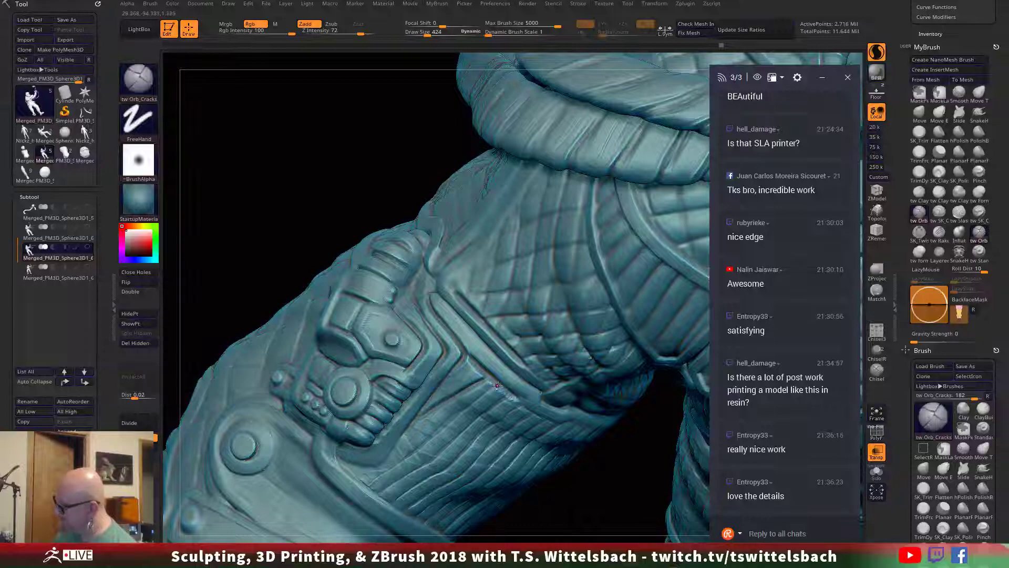
pyautogui.moveTo(489, 392); pyautogui.dragTo(399, 453)
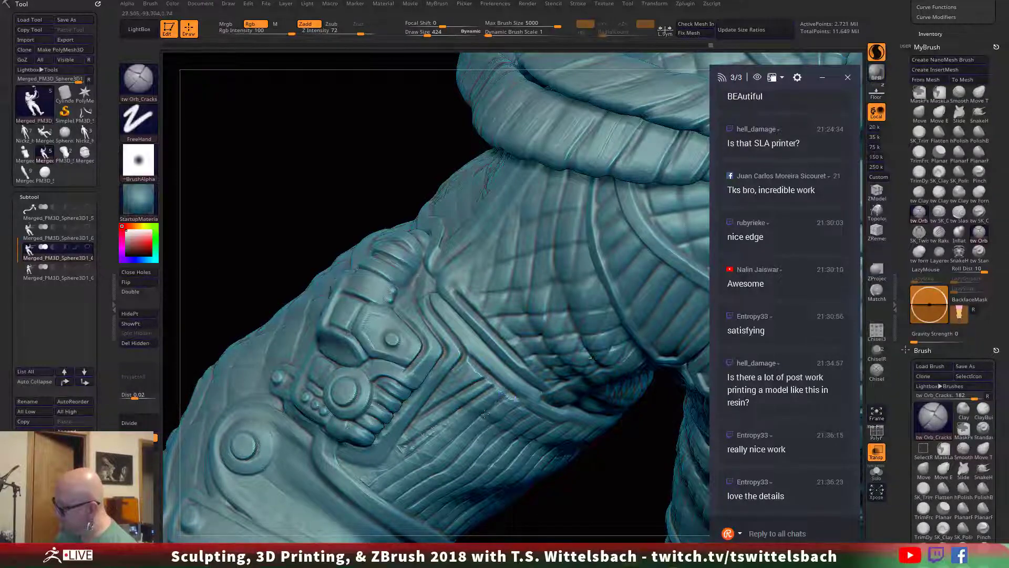
pyautogui.moveTo(464, 435); pyautogui.dragTo(402, 450)
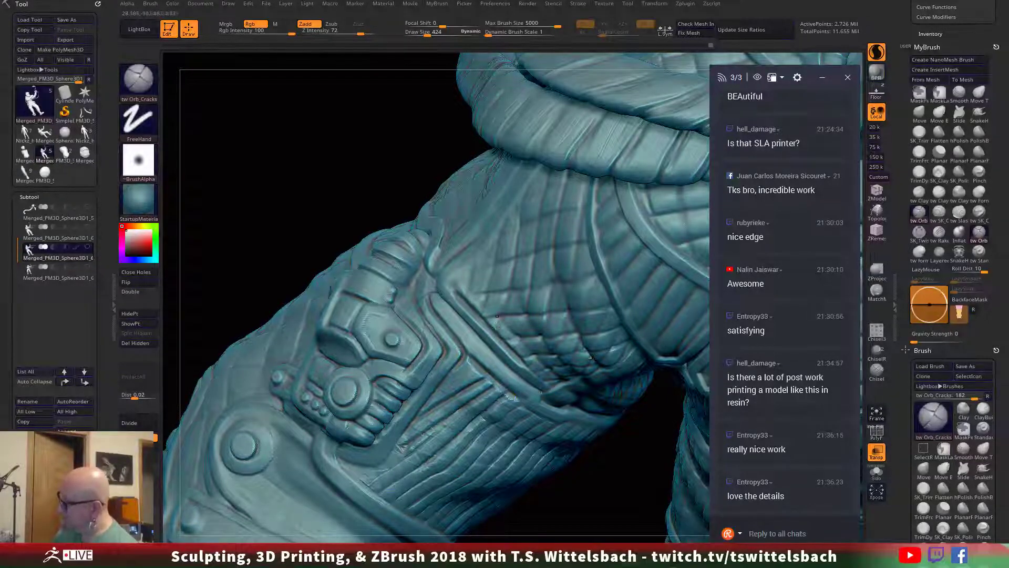
pyautogui.moveTo(517, 252); pyautogui.dragTo(480, 314)
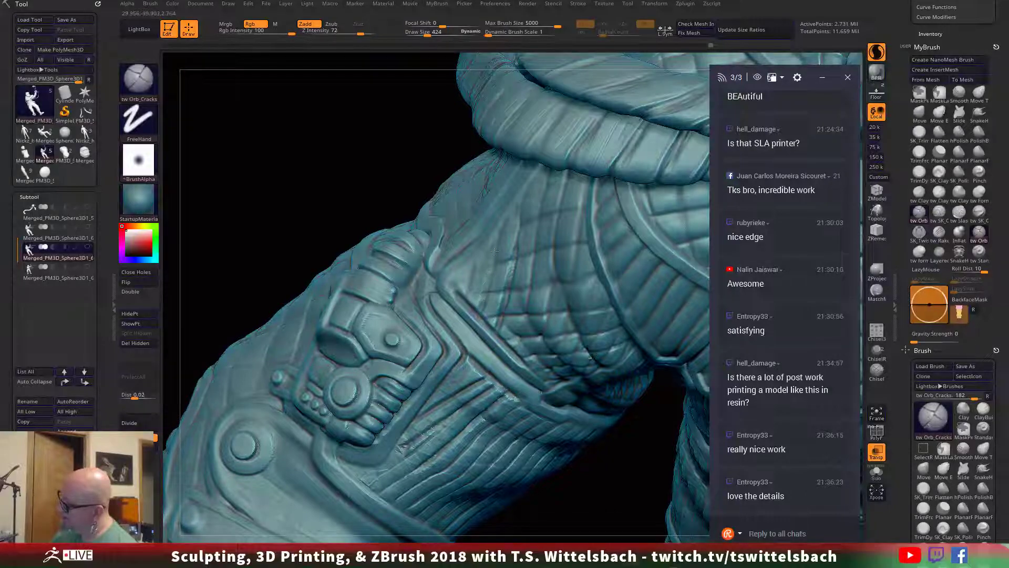
# Step: Isolate the thigh section around the device plate, turn off Sculptris Pro, and carve along its ribs with tw Orb_Cracks
pyautogui.moveTo(572, 466)
pyautogui.mouseDown(button='right')
pyautogui.moveTo(570, 419)
pyautogui.moveTo(604, 424)
pyautogui.moveTo(577, 389)
pyautogui.mouseUp(button='right')
pyautogui.moveTo(531, 277)
pyautogui.keyDown('ctrl'); pyautogui.keyDown('shift'); pyautogui.mouseDown()
pyautogui.moveTo(477, 357)
pyautogui.moveTo(443, 385)
pyautogui.mouseUp(); pyautogui.keyUp('shift'); pyautogui.keyUp('ctrl')
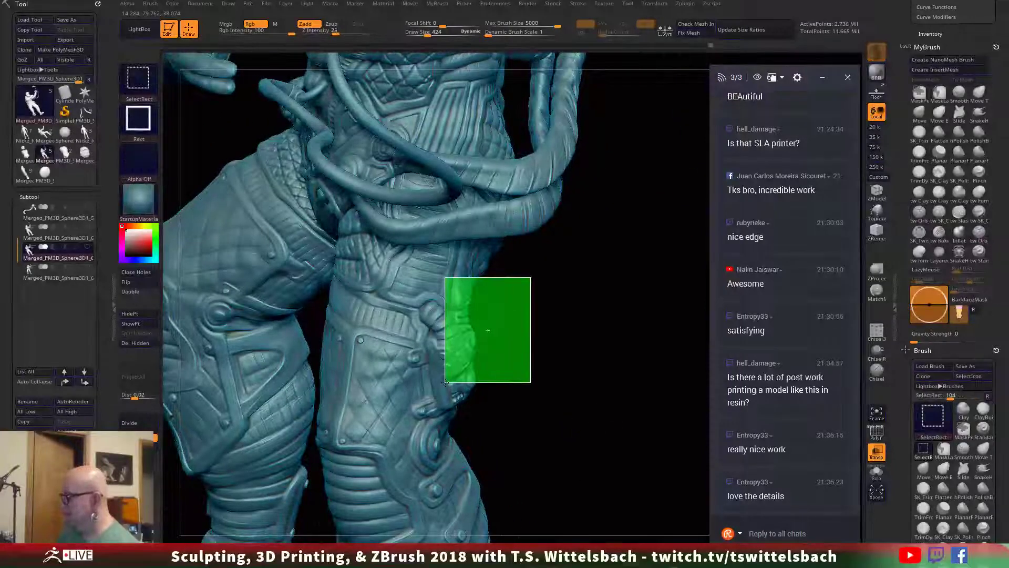
pyautogui.moveTo(571, 500)
pyautogui.mouseDown(button='right')
pyautogui.moveTo(556, 467)
pyautogui.moveTo(484, 464)
pyautogui.moveTo(471, 423)
pyautogui.moveTo(497, 375)
pyautogui.moveTo(550, 446)
pyautogui.mouseUp(button='right')
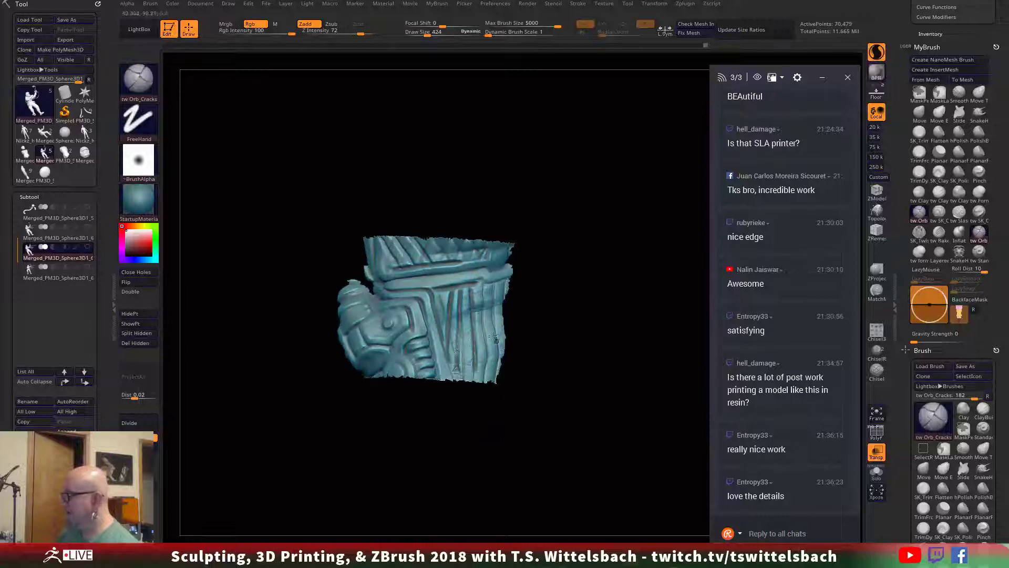
pyautogui.moveTo(482, 319); pyautogui.dragTo(484, 363)
pyautogui.press('\\')
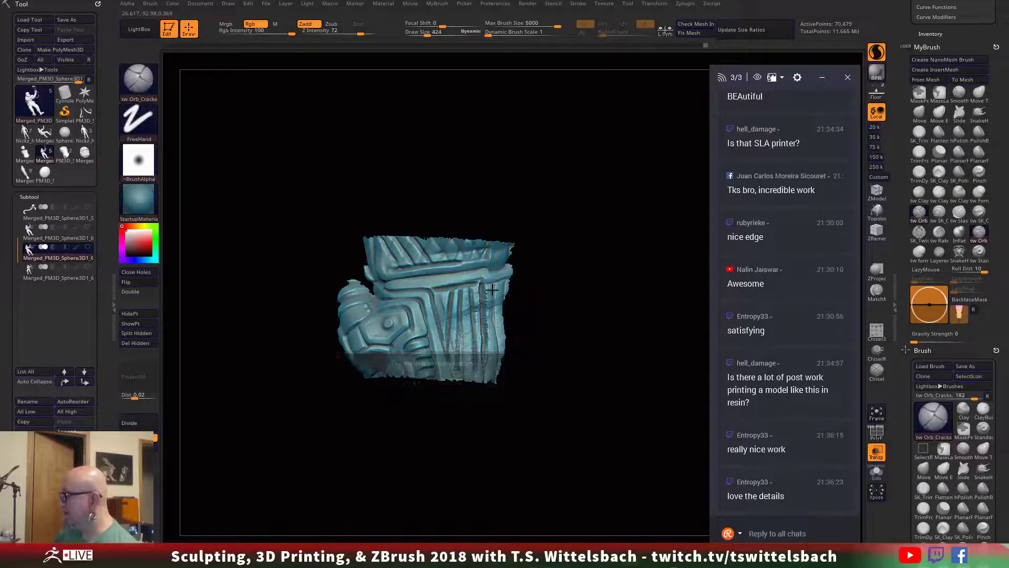
pyautogui.moveTo(493, 284); pyautogui.dragTo(493, 368)
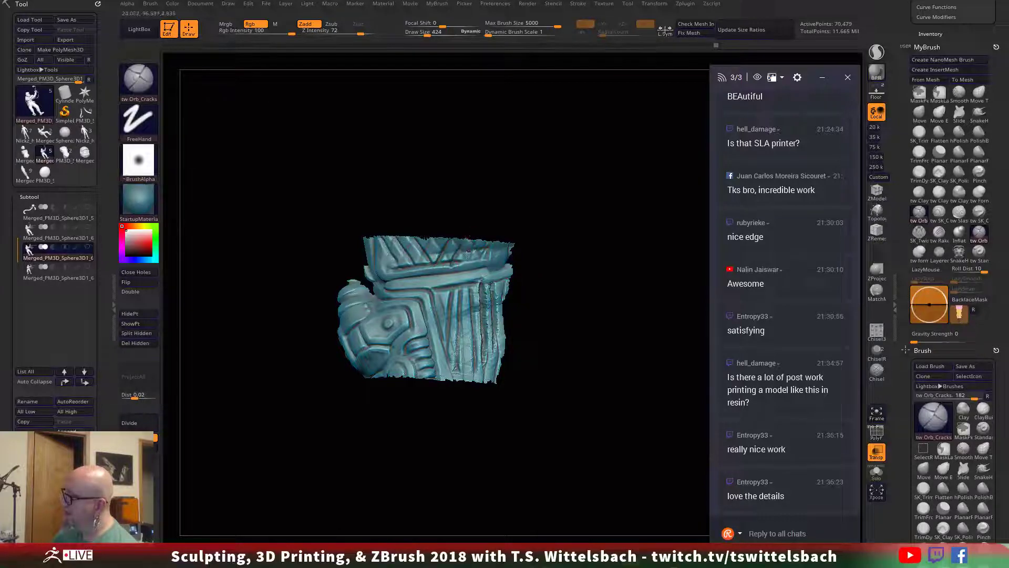
# Step: Try carving crossing quilt lines above the trim and extra grooves on the device plate of the isolated section
pyautogui.moveTo(463, 265); pyautogui.dragTo(479, 247)
pyautogui.moveTo(401, 270)
pyautogui.mouseDown()
pyautogui.moveTo(431, 233)
pyautogui.moveTo(391, 264)
pyautogui.moveTo(384, 253)
pyautogui.moveTo(424, 275)
pyautogui.mouseUp()
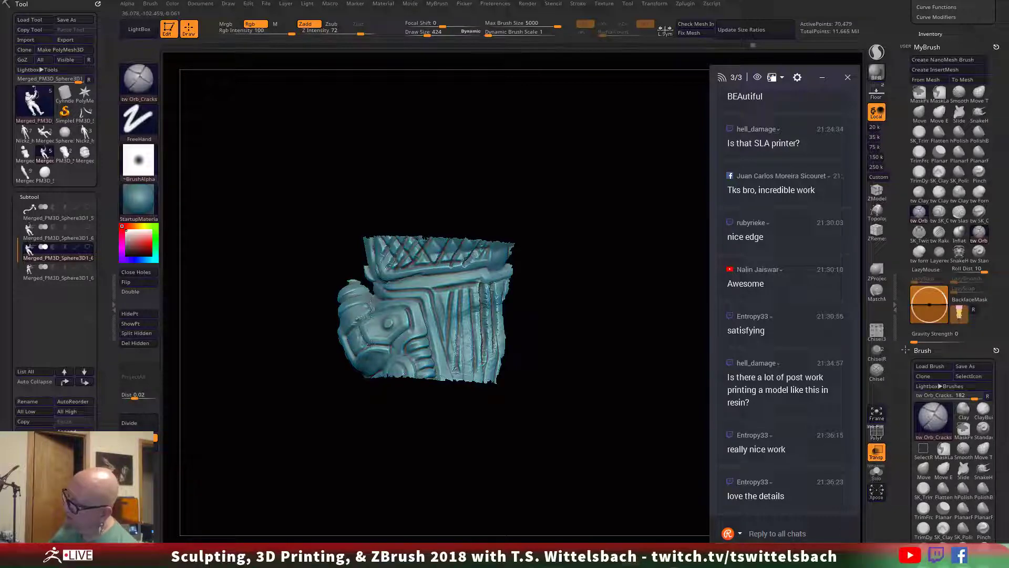
pyautogui.moveTo(370, 344); pyautogui.dragTo(385, 332)
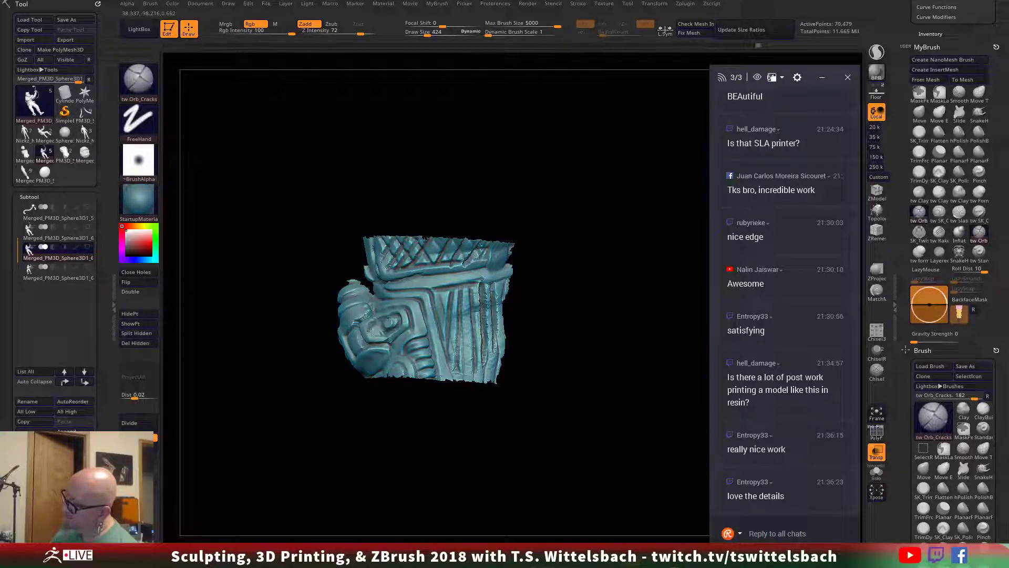
pyautogui.moveTo(551, 314)
pyautogui.mouseDown()
pyautogui.moveTo(559, 293)
pyautogui.moveTo(579, 401)
pyautogui.moveTo(547, 331)
pyautogui.moveTo(558, 357)
pyautogui.moveTo(550, 432)
pyautogui.moveTo(599, 383)
pyautogui.moveTo(613, 473)
pyautogui.moveTo(547, 403)
pyautogui.mouseUp()
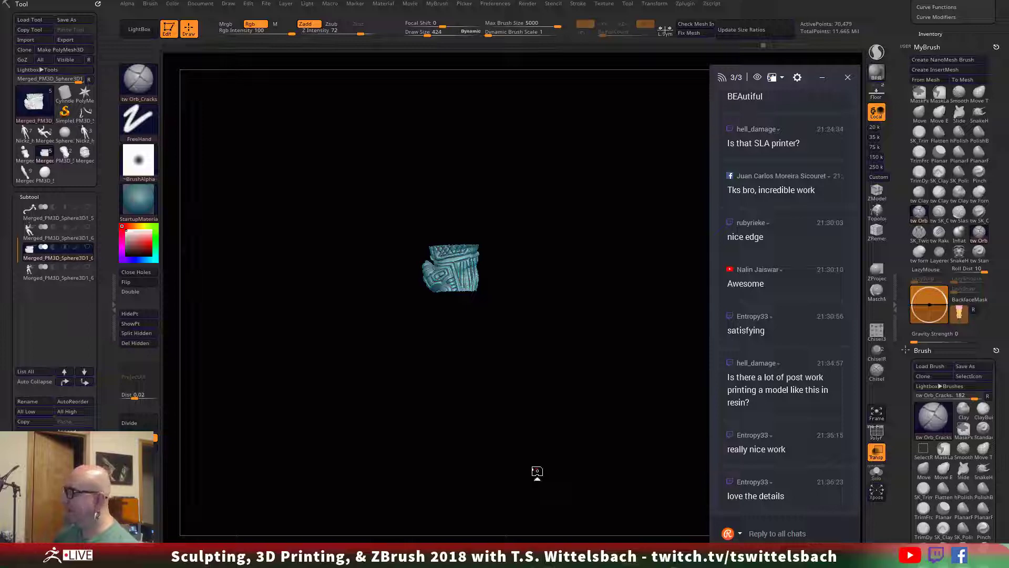
# Step: Undo the test strokes, the isolation and all the tw Orb_Cracks carving around the thigh's device plate
pyautogui.keyDown('alt'); pyautogui.moveTo(466, 345); pyautogui.dragTo(581, 503); pyautogui.keyUp('alt')
pyautogui.hotkey('ctrl', 'z')
pyautogui.hotkey('ctrl', 'z')
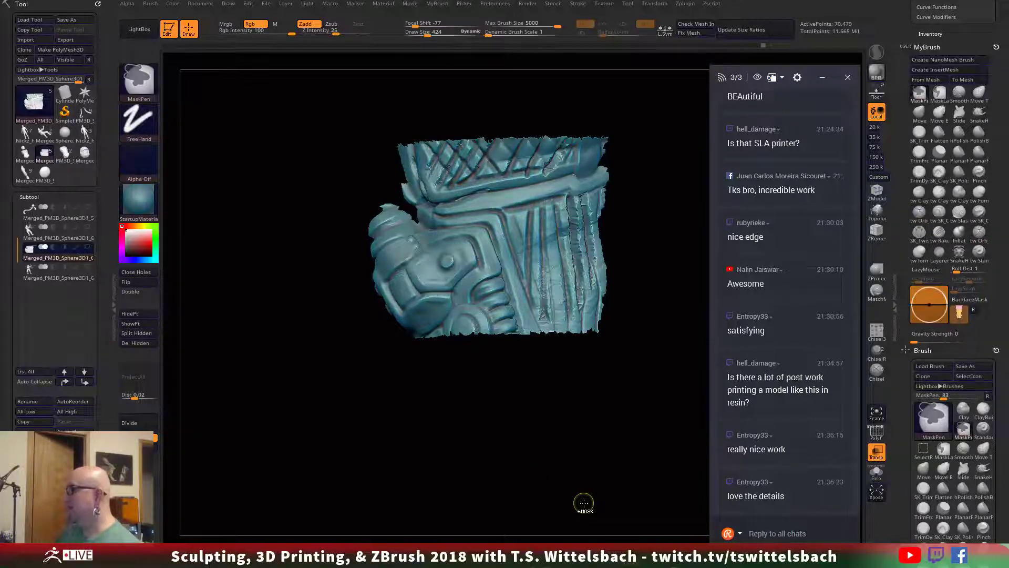
pyautogui.hotkey('ctrl', 'z')
pyautogui.hotkey('ctrl', 'z')
pyautogui.hotkey('ctrl', 'z')
pyautogui.hotkey('ctrl', 'z')
pyautogui.hotkey('ctrl', 'z')
pyautogui.hotkey('ctrl', 'z')
pyautogui.hotkey('ctrl', 'z')
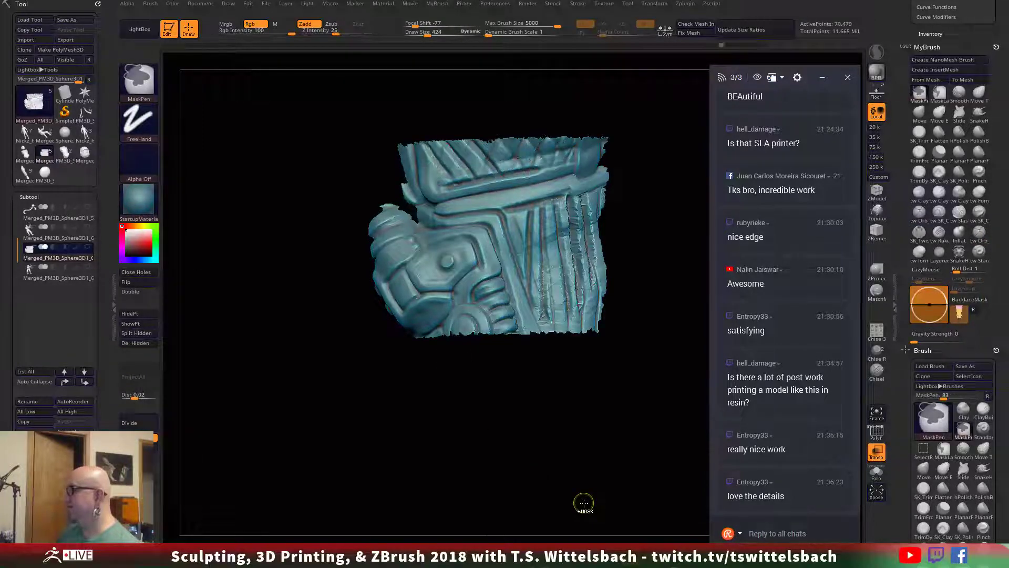
pyautogui.hotkey('ctrl', 'z')
pyautogui.hotkey('ctrl', 'z')
pyautogui.hotkey('ctrl', 'z')
pyautogui.hotkey('ctrl', 'z')
pyautogui.hotkey('ctrl', 'z')
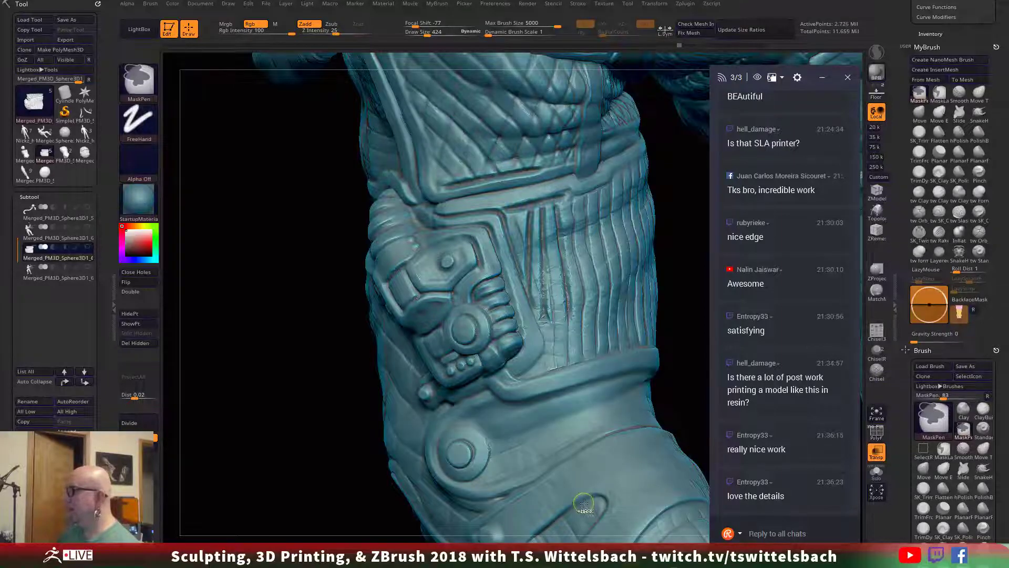
pyautogui.hotkey('ctrl', 'z')
pyautogui.hotkey('ctrl', 'z')
pyautogui.hotkey('ctrl', 'z')
pyautogui.hotkey('ctrl', 'z')
pyautogui.hotkey('ctrl', 'z')
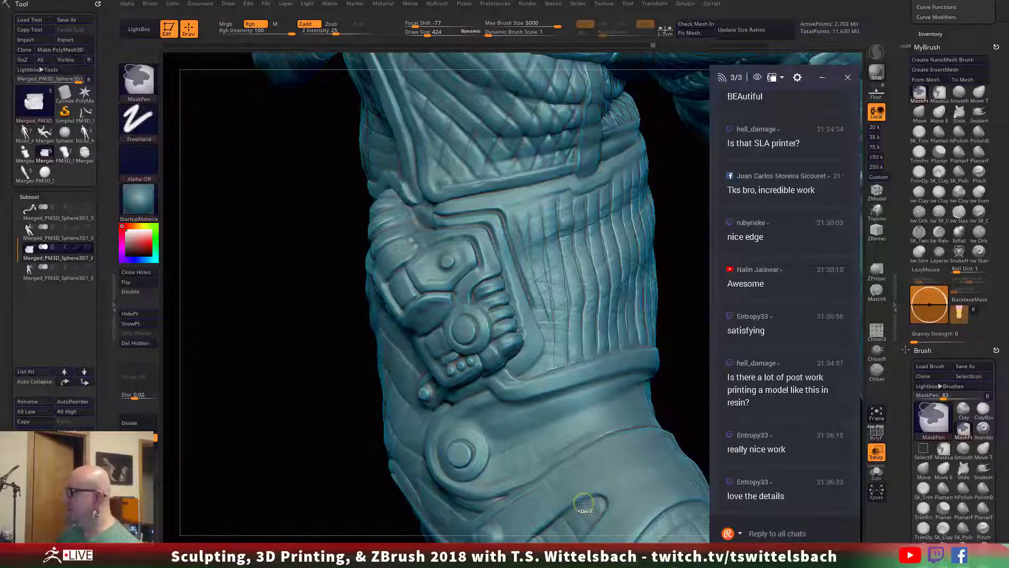
pyautogui.hotkey('ctrl', 'z')
pyautogui.hotkey('ctrl', 'z')
pyautogui.hotkey('ctrl', 'z')
pyautogui.hotkey('ctrl', 'z')
pyautogui.hotkey('ctrl', 'z')
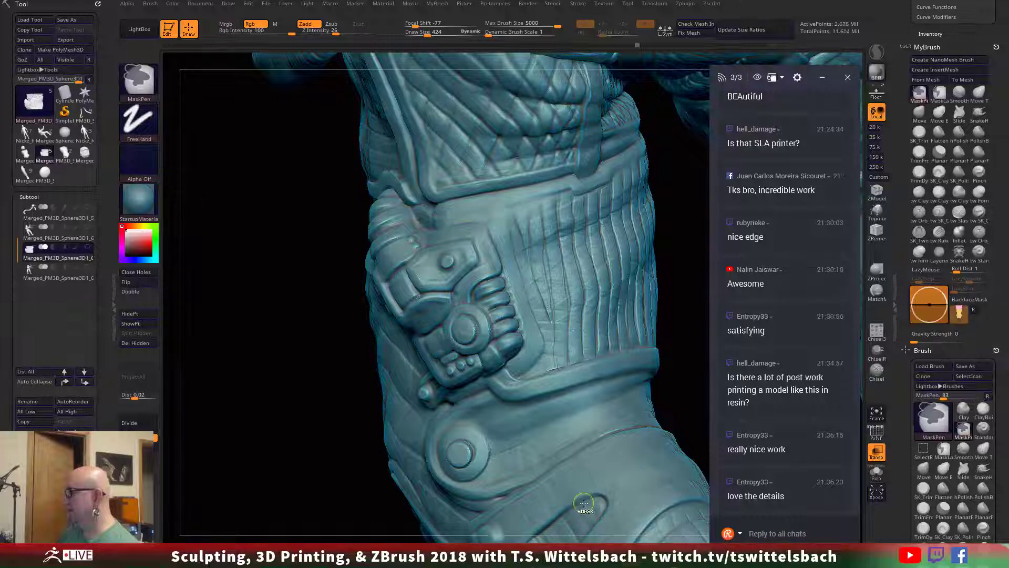
# Step: Sculpt the border beside the device plate with SK_Twist at draw size 235, accepting the history removal and turning Sculptris Pro on
pyautogui.moveTo(671, 402)
pyautogui.mouseDown()
pyautogui.moveTo(593, 417)
pyautogui.moveTo(628, 496)
pyautogui.moveTo(660, 424)
pyautogui.moveTo(609, 402)
pyautogui.mouseUp()
pyautogui.moveTo(457, 210); pyautogui.dragTo(613, 257)
pyautogui.keyDown('alt'); pyautogui.moveTo(620, 541); pyautogui.dragTo(635, 489); pyautogui.keyUp('alt')
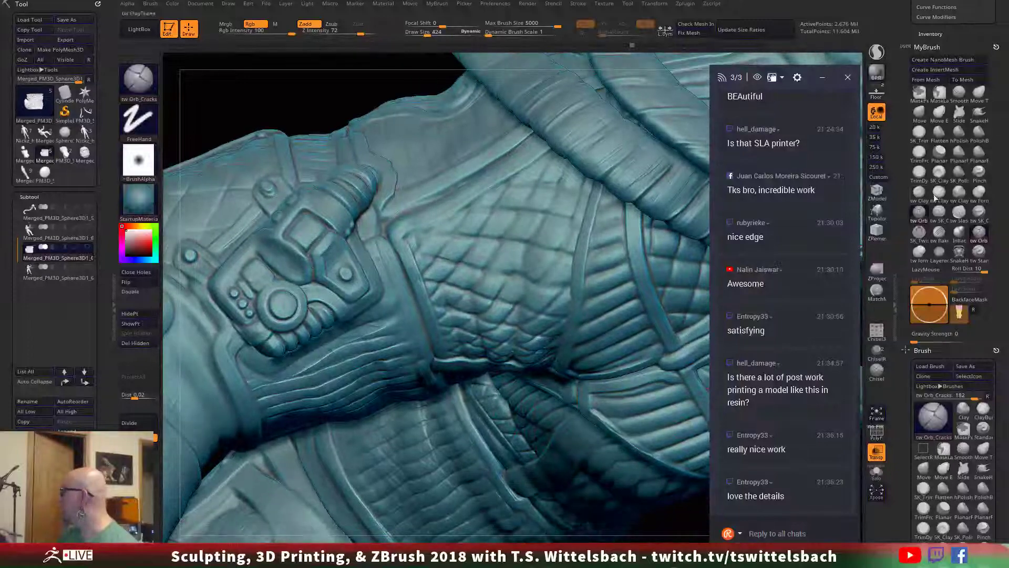
pyautogui.click(919, 233)
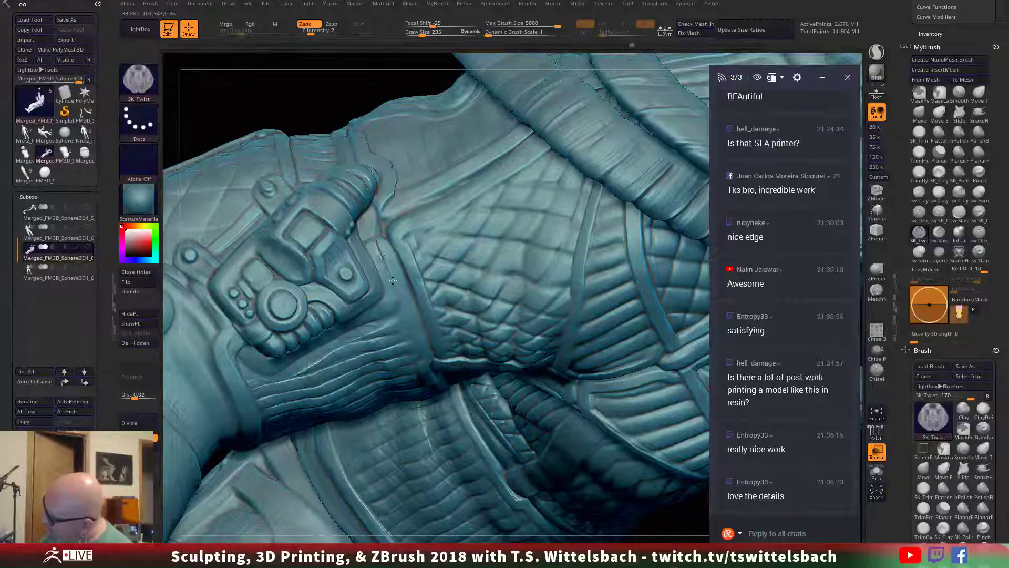
pyautogui.moveTo(393, 280); pyautogui.dragTo(433, 415)
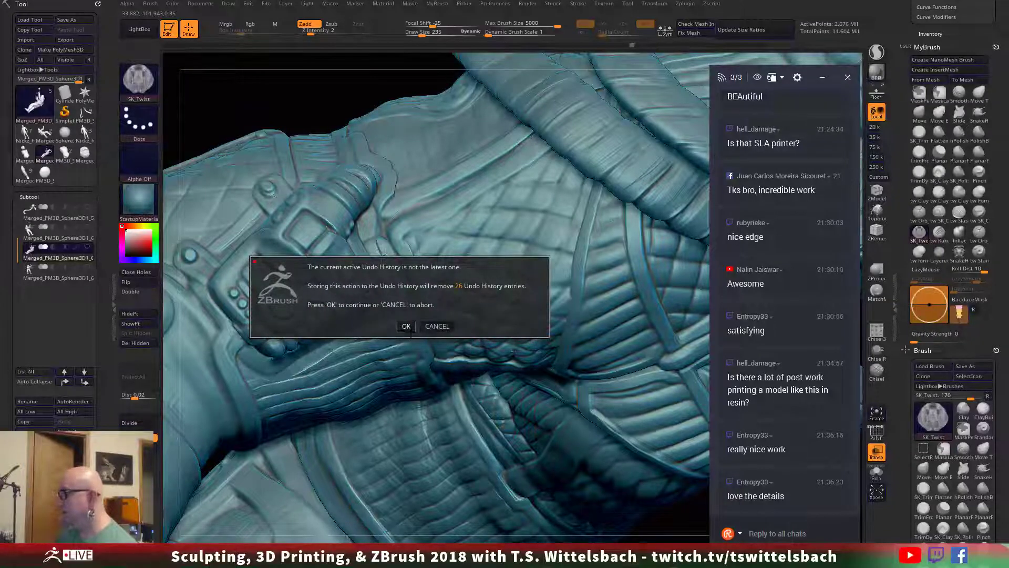
pyautogui.click(407, 327)
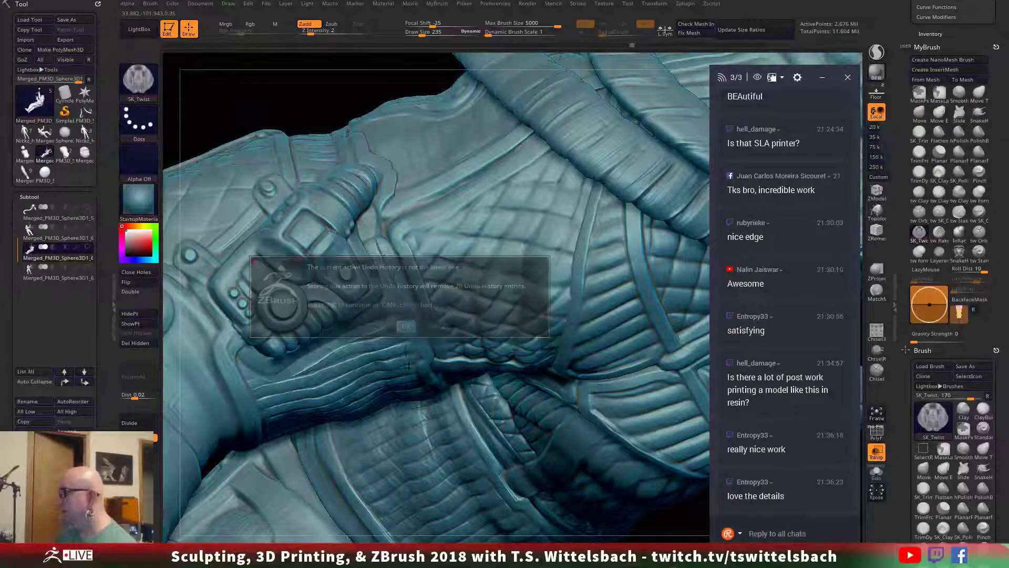
pyautogui.click(878, 52)
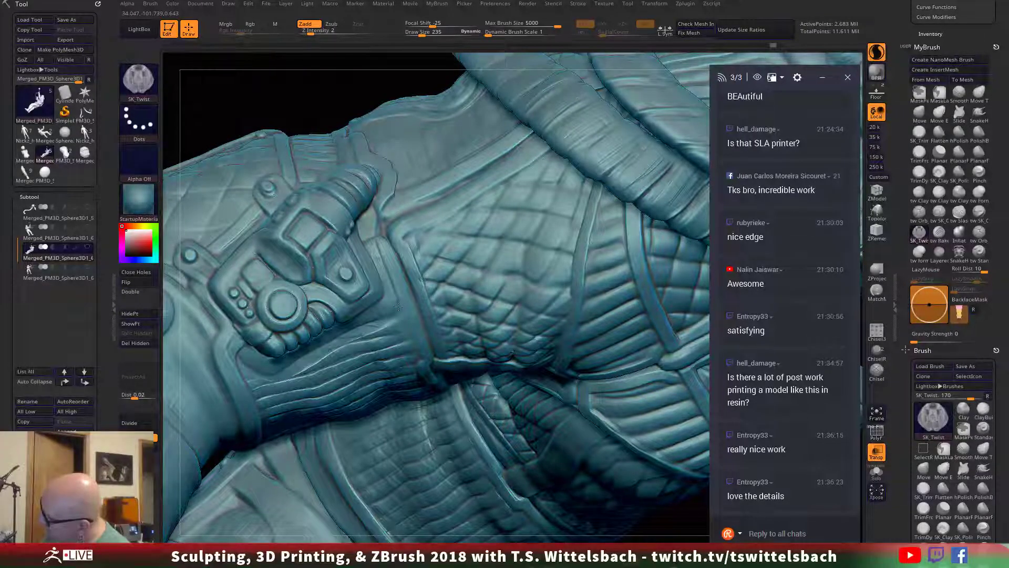
pyautogui.moveTo(395, 312); pyautogui.dragTo(384, 317)
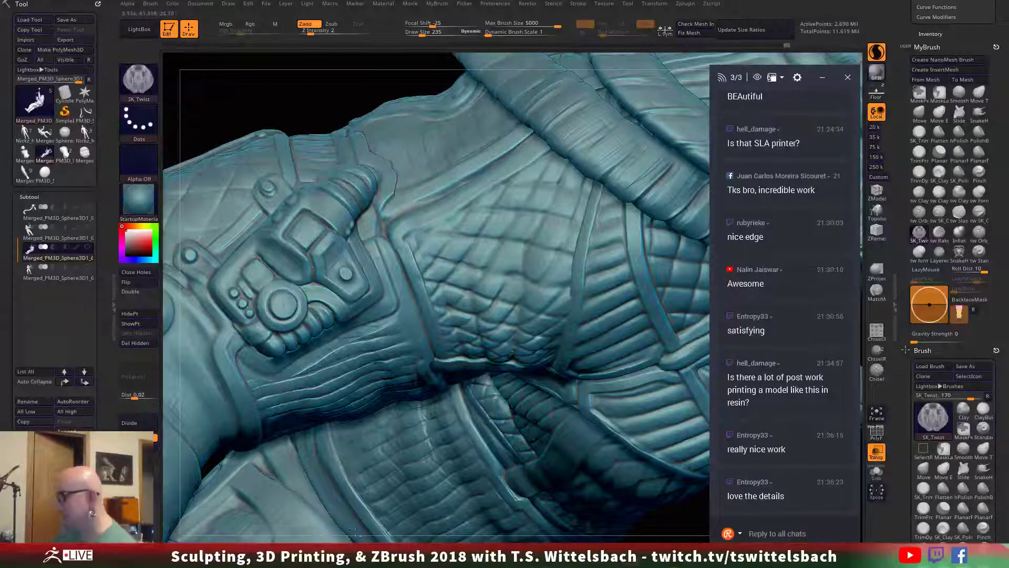
# Step: Even out the strap between the device plate and the quilted panel with Smooth Stronger at draw size 697, choosing tw ClayTubes as sculpting brush
pyautogui.keyDown('ctrl'); pyautogui.moveTo(478, 423); pyautogui.dragTo(476, 540, button='right'); pyautogui.keyUp('ctrl')
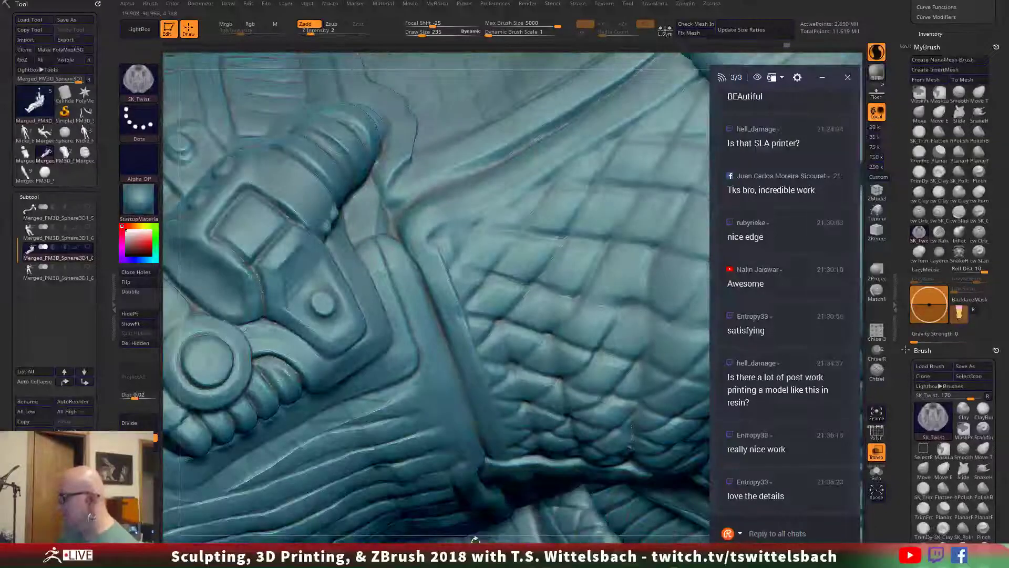
pyautogui.moveTo(475, 540); pyautogui.dragTo(434, 440)
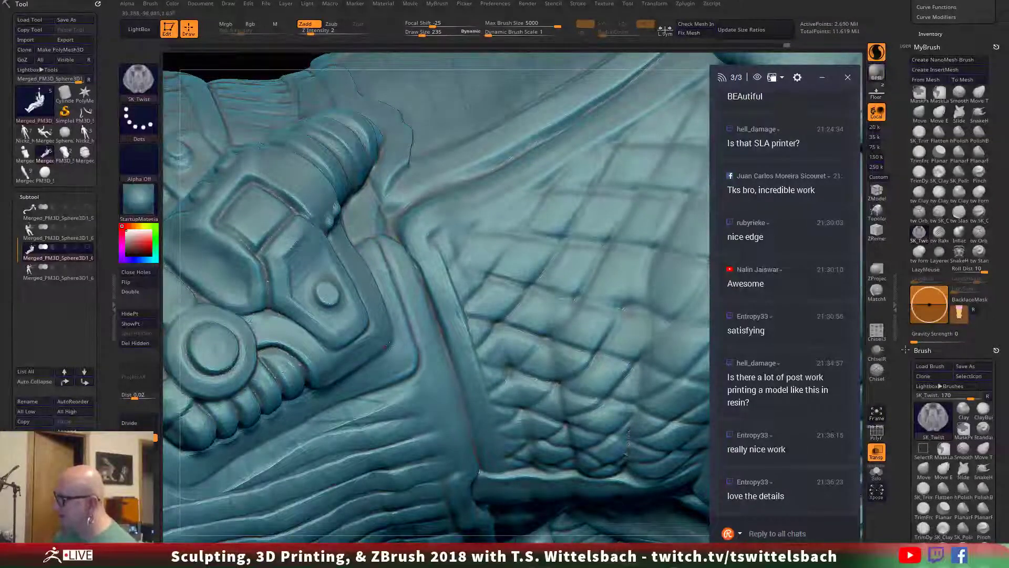
pyautogui.click(919, 192)
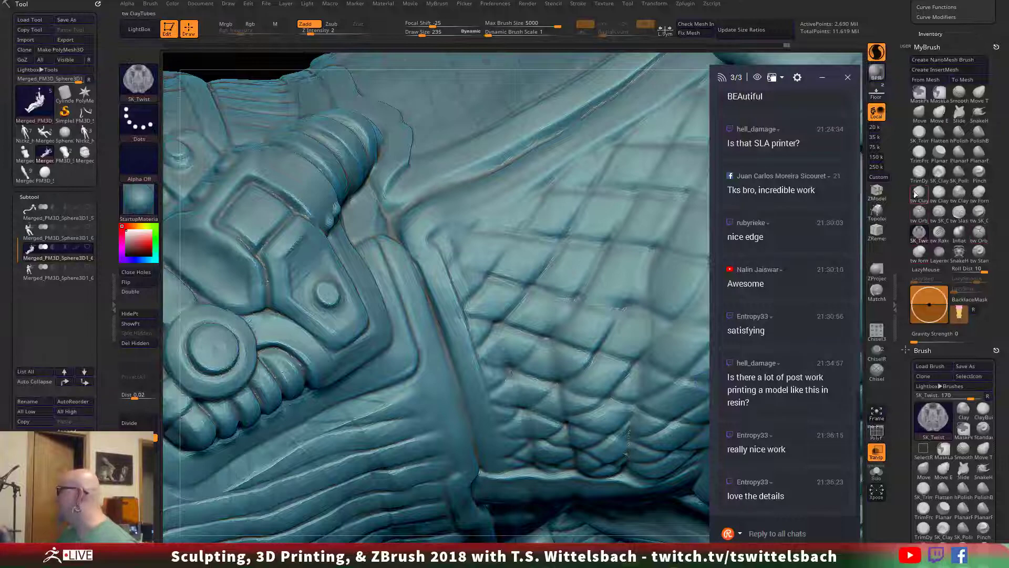
pyautogui.press('space')
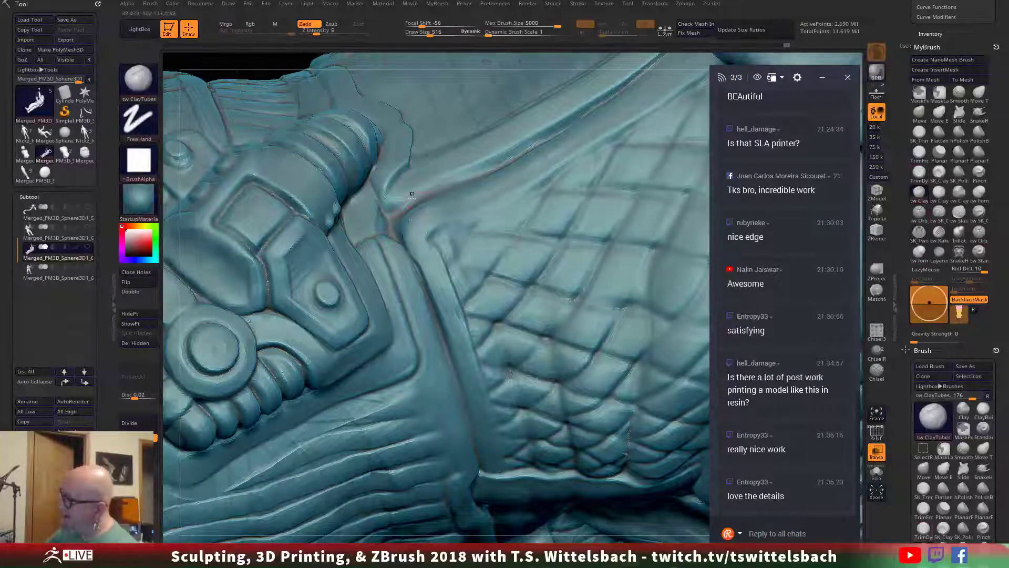
pyautogui.press('space')
pyautogui.press('shift')
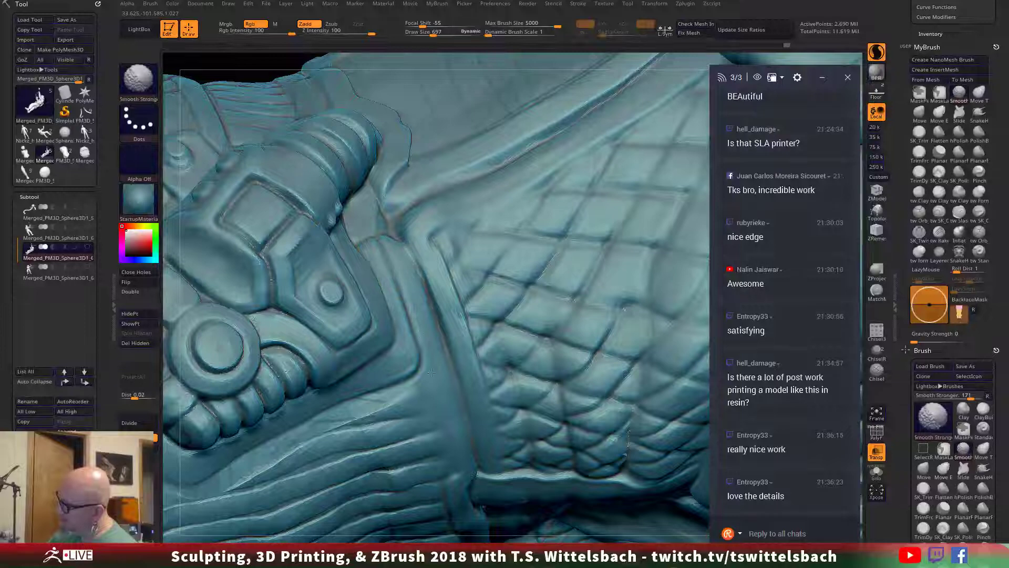
pyautogui.keyDown('shift'); pyautogui.moveTo(431, 371); pyautogui.dragTo(442, 412); pyautogui.keyUp('shift')
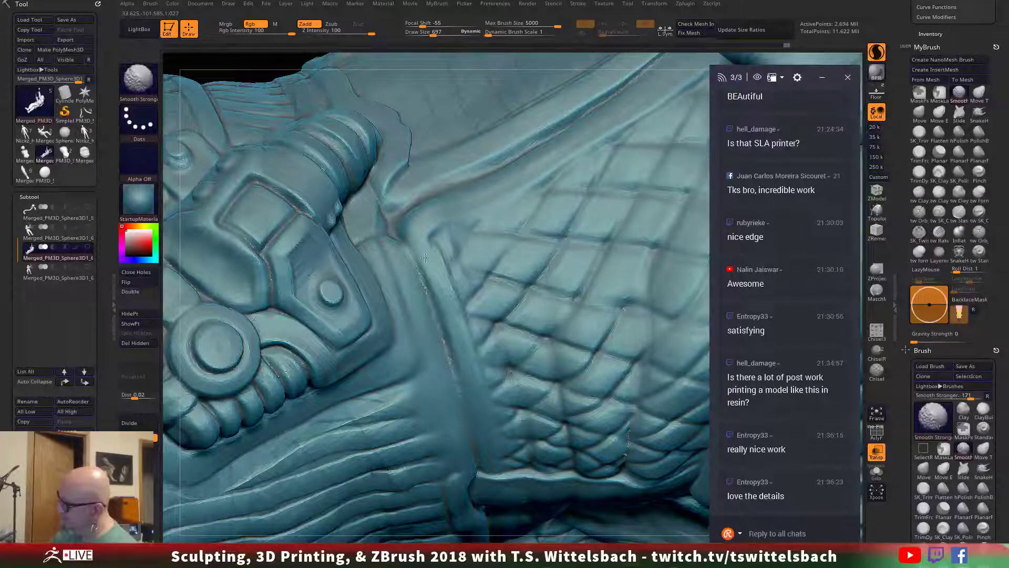
pyautogui.keyDown('shift'); pyautogui.moveTo(419, 245); pyautogui.dragTo(418, 244); pyautogui.keyUp('shift')
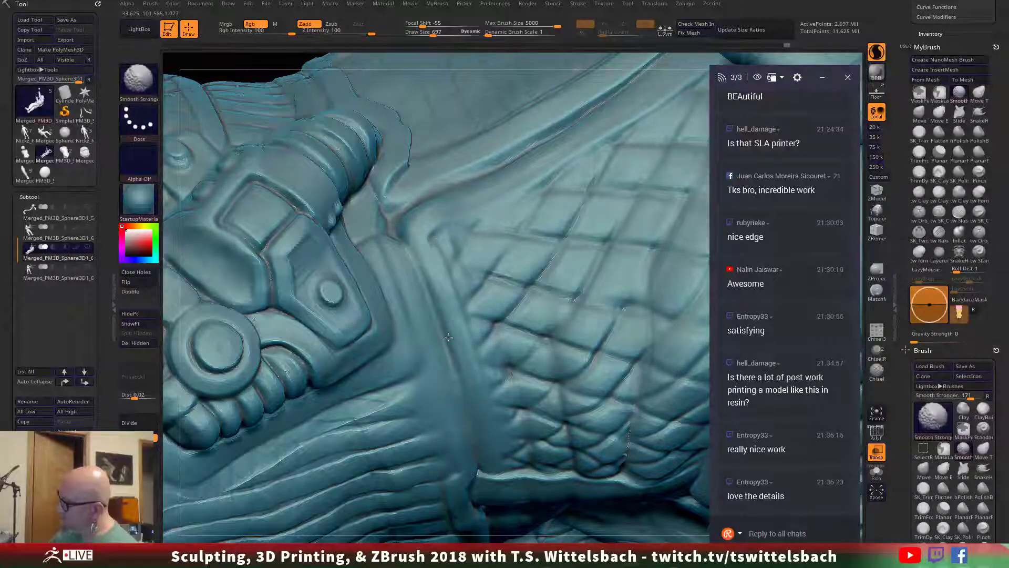
pyautogui.keyDown('shift'); pyautogui.moveTo(448, 337); pyautogui.dragTo(432, 239); pyautogui.keyUp('shift')
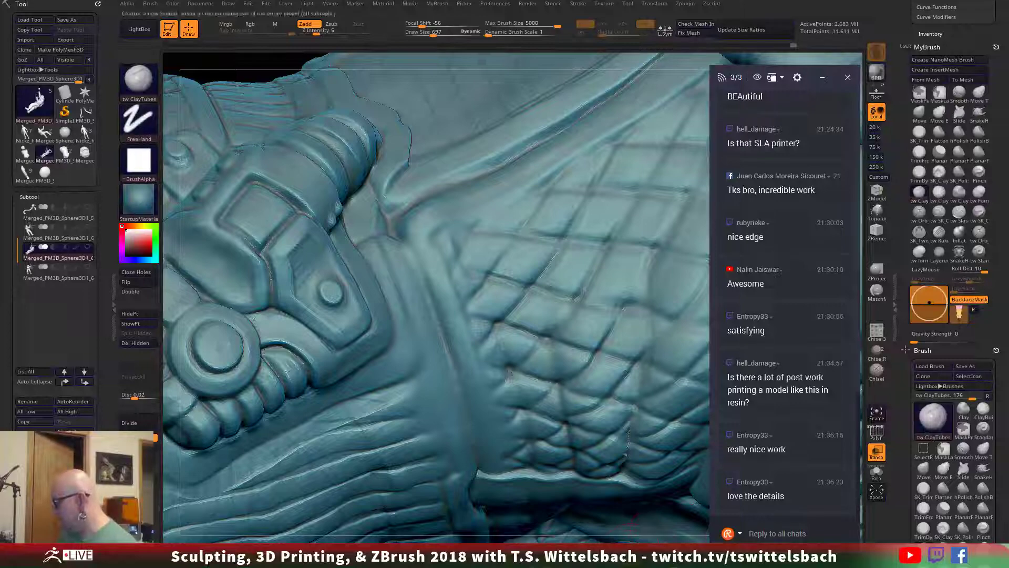
# Step: Try carving the device plate's border and both edges of the adjacent strap with tw Orb_Cracks at draw size 424
pyautogui.moveTo(587, 536); pyautogui.dragTo(583, 534)
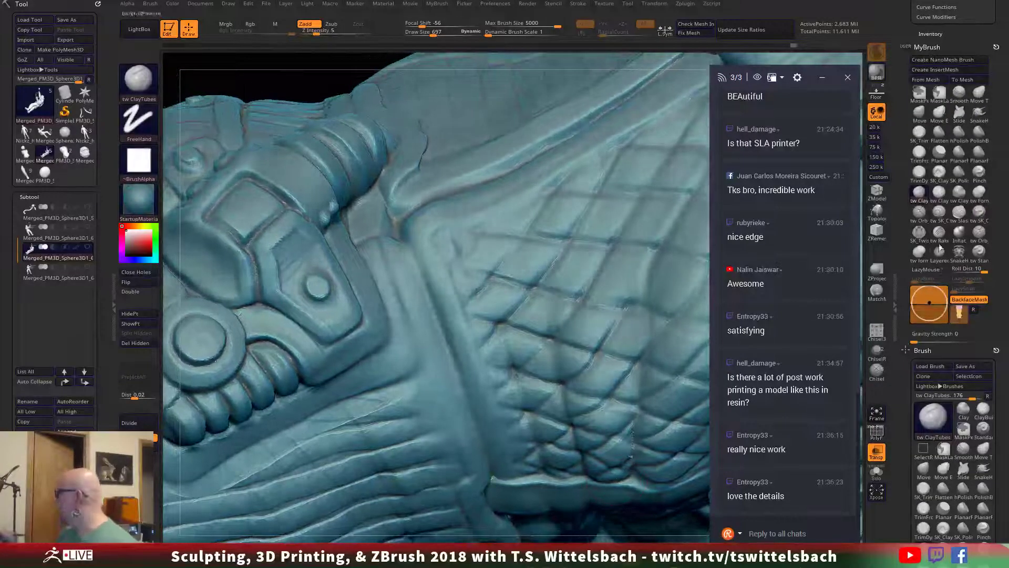
pyautogui.click(918, 213)
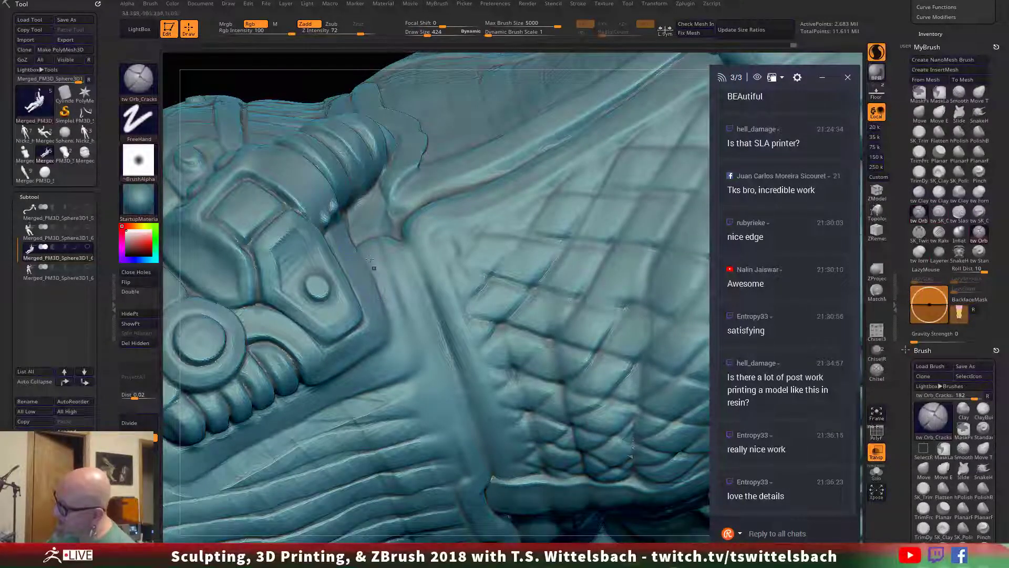
pyautogui.moveTo(368, 267)
pyautogui.mouseDown()
pyautogui.moveTo(388, 342)
pyautogui.moveTo(326, 376)
pyautogui.mouseUp()
pyautogui.hotkey('ctrl', 'z')
pyautogui.moveTo(375, 232)
pyautogui.mouseDown()
pyautogui.moveTo(415, 364)
pyautogui.moveTo(393, 382)
pyautogui.moveTo(349, 389)
pyautogui.mouseUp()
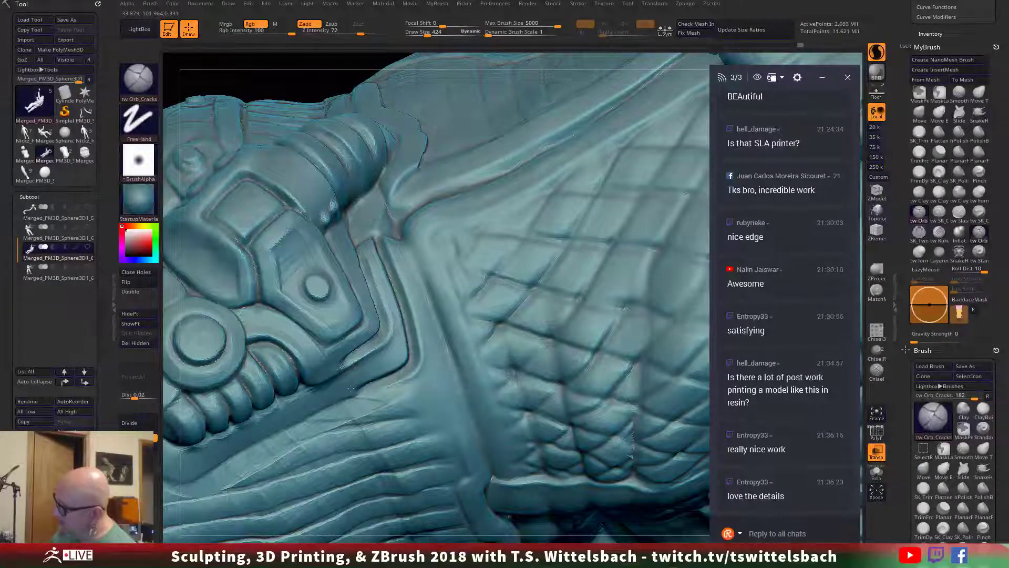
pyautogui.moveTo(412, 263); pyautogui.dragTo(472, 428)
pyautogui.moveTo(458, 225)
pyautogui.mouseDown()
pyautogui.moveTo(431, 241)
pyautogui.moveTo(428, 255)
pyautogui.moveTo(457, 297)
pyautogui.moveTo(498, 428)
pyautogui.mouseUp()
# Step: Try carving crossing quilt lines and the long trim edge at the quilted panel's corner with tw Orb_Cracks
pyautogui.moveTo(541, 206); pyautogui.dragTo(472, 297)
pyautogui.moveTo(489, 210); pyautogui.dragTo(449, 267)
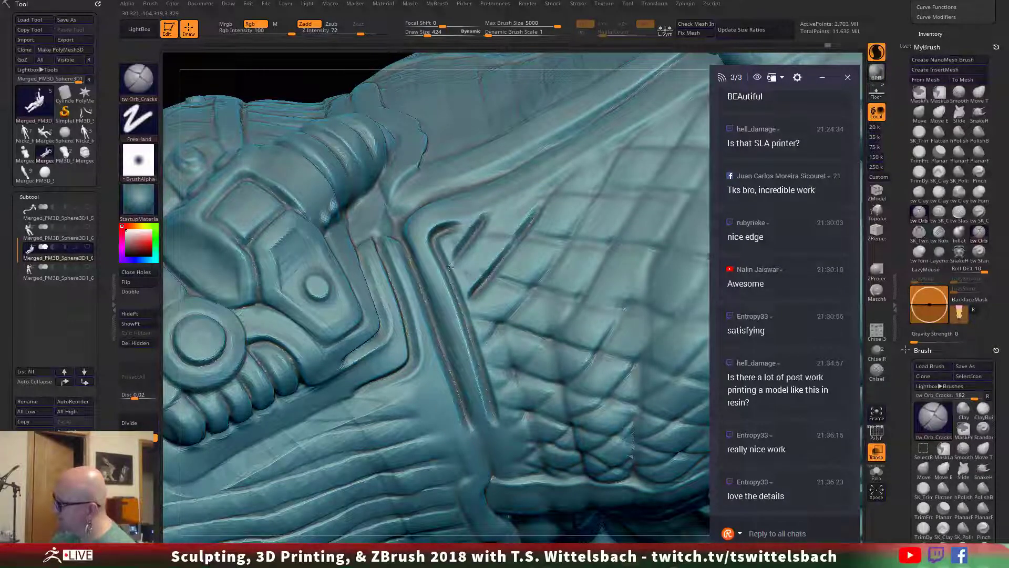
pyautogui.moveTo(522, 287)
pyautogui.mouseDown()
pyautogui.moveTo(448, 256)
pyautogui.moveTo(503, 234)
pyautogui.moveTo(572, 241)
pyautogui.mouseUp()
pyautogui.moveTo(469, 219); pyautogui.dragTo(633, 130)
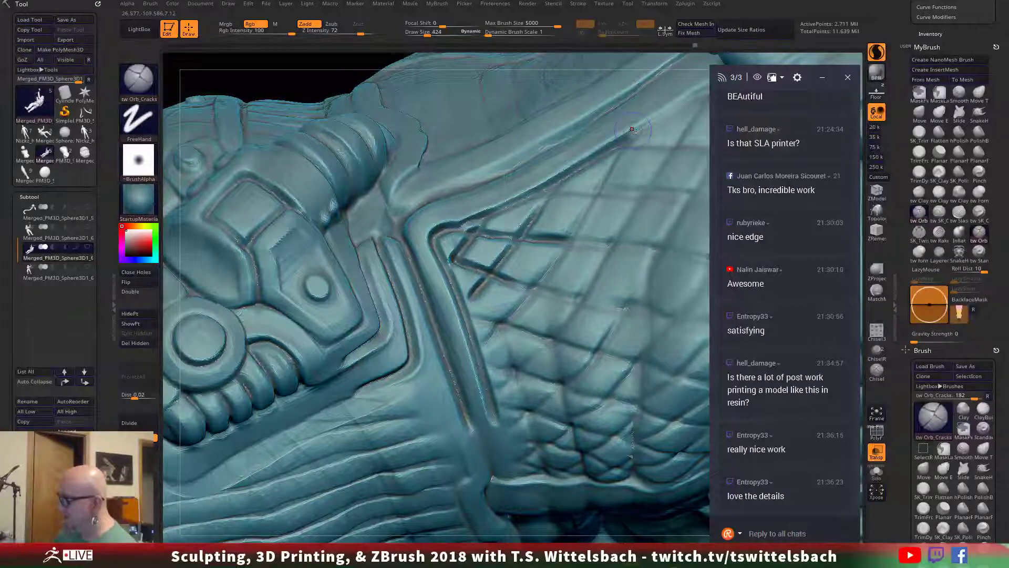
# Step: Try carving three grooves along the ribbed fabric below the device plate with tw Orb_Cracks
pyautogui.moveTo(354, 408); pyautogui.dragTo(429, 382)
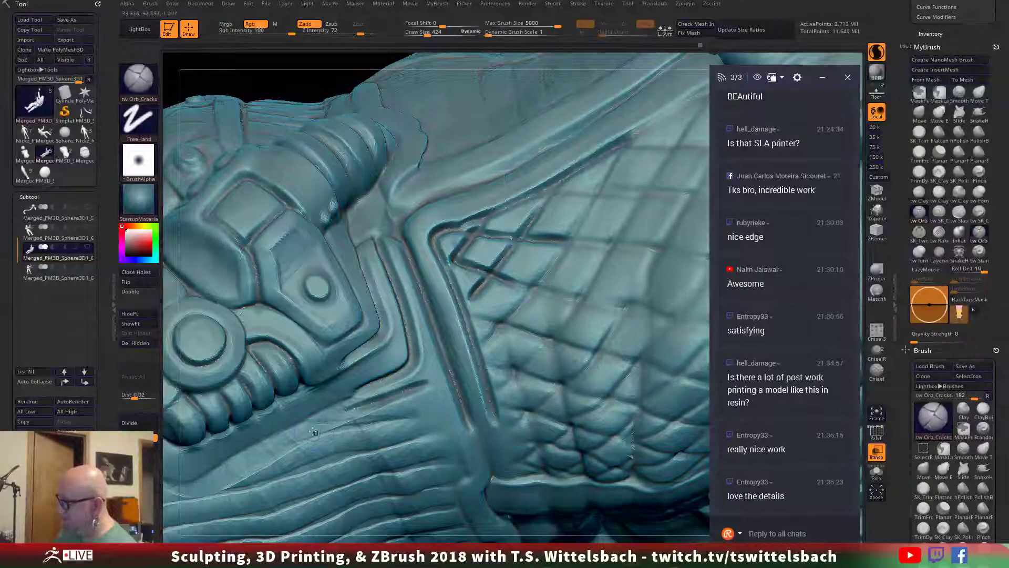
pyautogui.moveTo(314, 432); pyautogui.dragTo(420, 413)
pyautogui.moveTo(283, 471); pyautogui.dragTo(437, 425)
# Step: Examine the carved section around the strap in isolation, then show the whole figure
pyautogui.keyDown('alt'); pyautogui.moveTo(553, 540); pyautogui.dragTo(544, 400); pyautogui.keyUp('alt')
pyautogui.keyDown('alt'); pyautogui.moveTo(315, 205); pyautogui.dragTo(396, 419); pyautogui.keyUp('alt')
pyautogui.moveTo(497, 287); pyautogui.dragTo(547, 452)
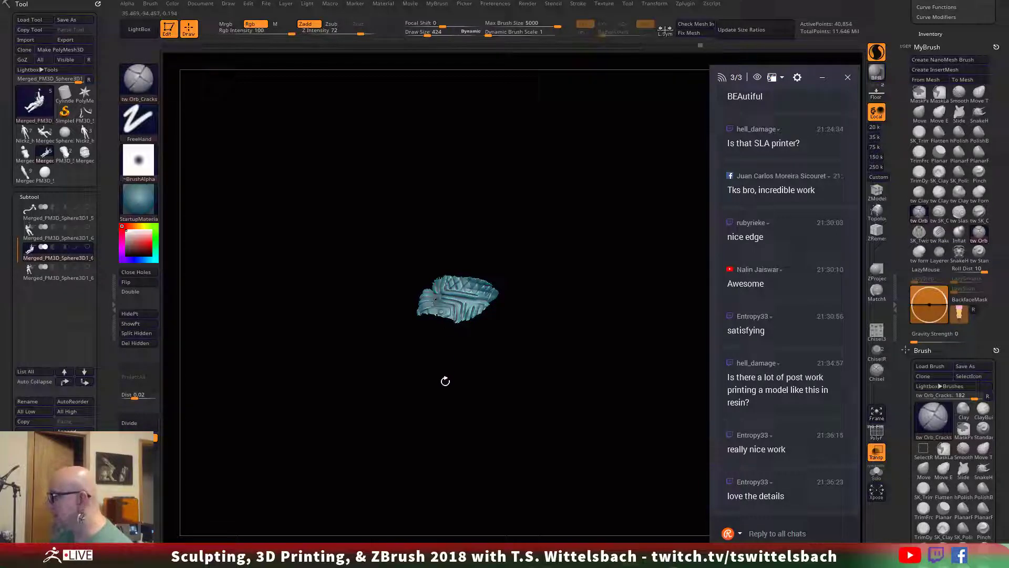
pyautogui.keyDown('alt'); pyautogui.moveTo(460, 352); pyautogui.dragTo(606, 531); pyautogui.keyUp('alt')
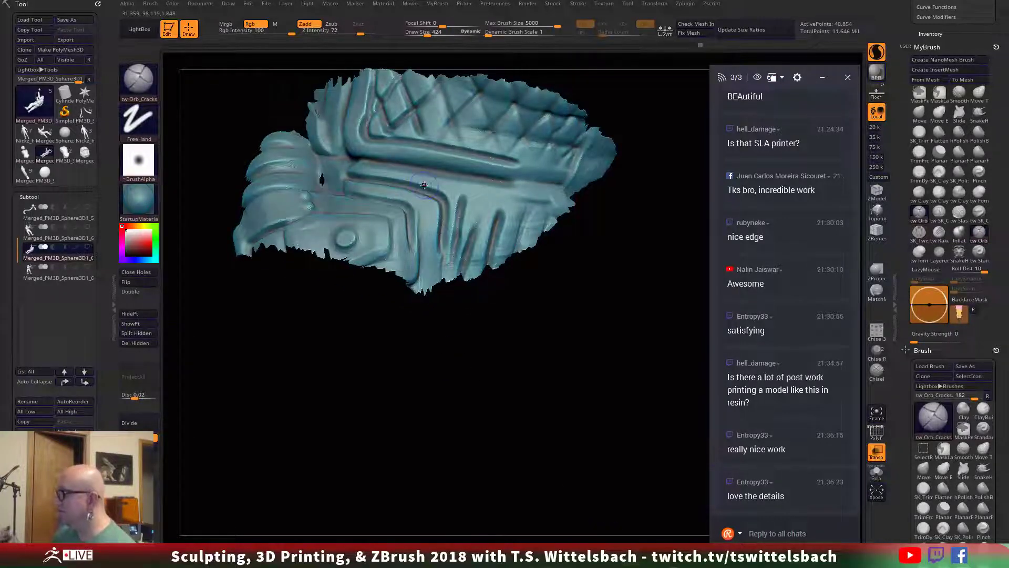
pyautogui.keyDown('alt'); pyautogui.moveTo(535, 377); pyautogui.dragTo(536, 447); pyautogui.keyUp('alt')
pyautogui.keyDown('ctrl'); pyautogui.keyDown('shift'); pyautogui.click(535, 446); pyautogui.keyUp('shift'); pyautogui.keyUp('ctrl')
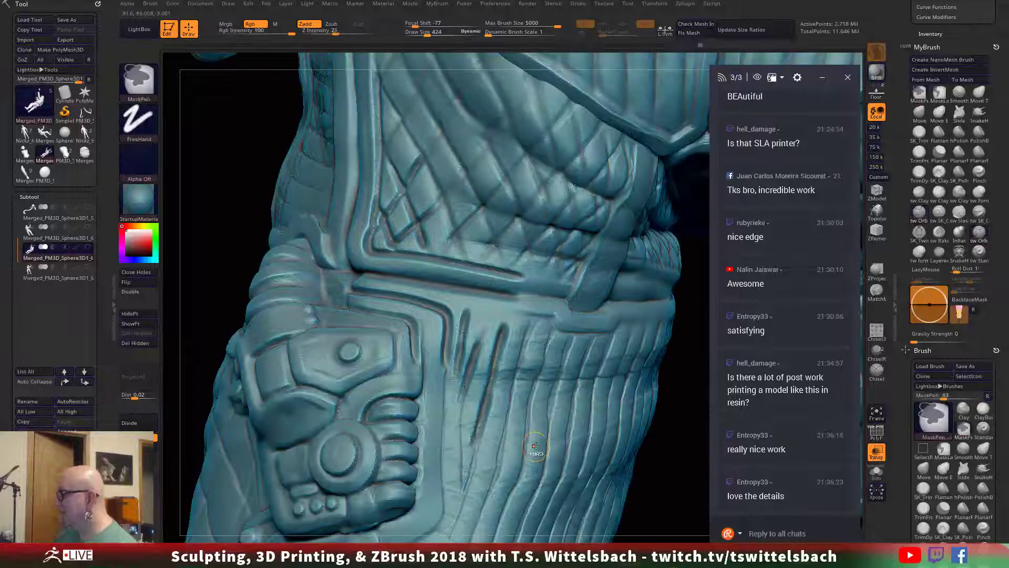
# Step: Undo all the tw Orb_Cracks carving on the device plate's border, strap, quilted panel and ribbed fabric
pyautogui.hotkey('ctrl', 'z')
pyautogui.hotkey('ctrl', 'z')
pyautogui.hotkey('ctrl', 'z')
pyautogui.hotkey('ctrl', 'z')
pyautogui.hotkey('ctrl', 'z')
pyautogui.hotkey('ctrl', 'z')
pyautogui.hotkey('ctrl', 'z')
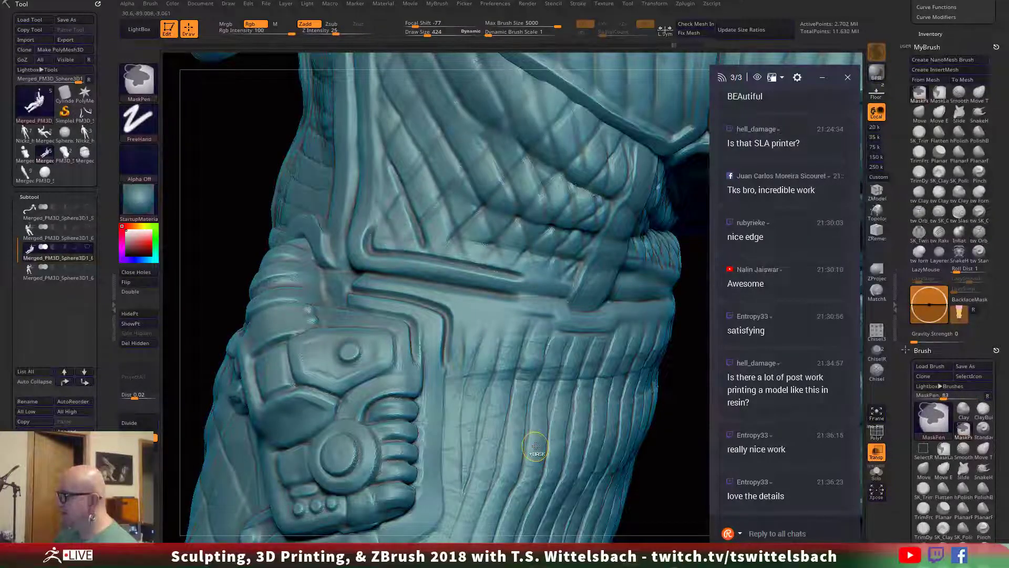
pyautogui.hotkey('ctrl', 'z')
pyautogui.hotkey('ctrl', 'z')
pyautogui.hotkey('ctrl', 'z')
pyautogui.hotkey('ctrl', 'z')
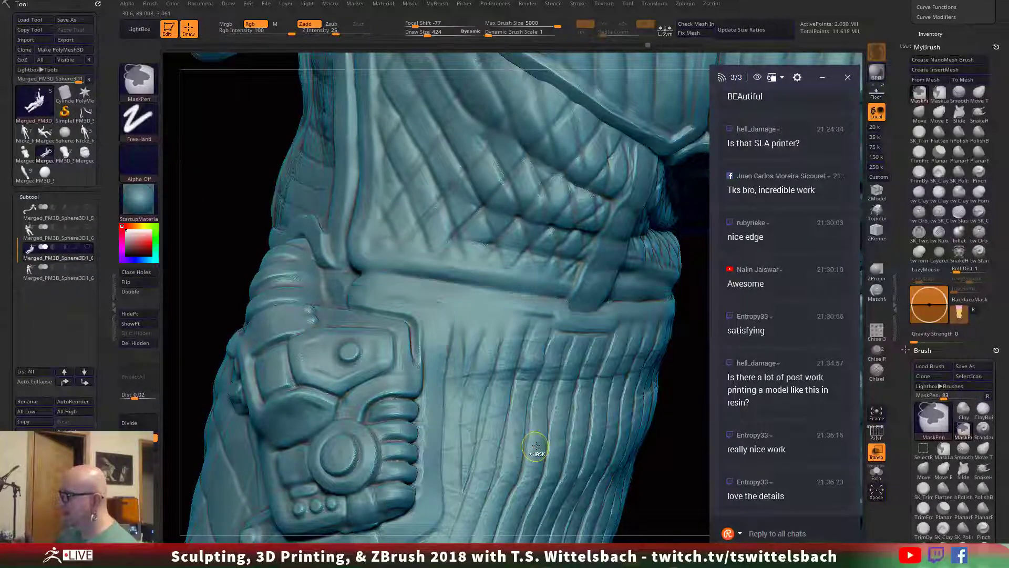
pyautogui.moveTo(673, 489)
pyautogui.keyDown('alt'); pyautogui.mouseDown()
pyautogui.moveTo(605, 488)
pyautogui.moveTo(559, 501)
pyautogui.mouseUp(); pyautogui.keyUp('alt')
pyautogui.hotkey('ctrl', 'z')
# Step: Return to the thigh's device plate and set the draw size to 286 for tw Orb_Cracks and 304 for tw ClayTubes
pyautogui.moveTo(462, 502); pyautogui.dragTo(472, 448)
pyautogui.moveTo(510, 489); pyautogui.dragTo(430, 503)
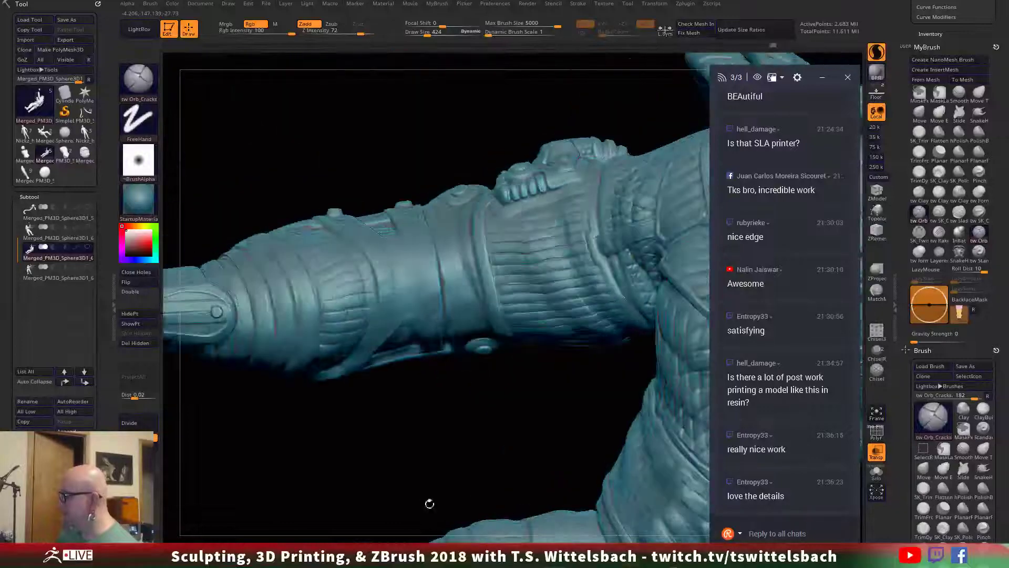
pyautogui.moveTo(440, 427); pyautogui.dragTo(554, 565)
pyautogui.keyDown('alt'); pyautogui.moveTo(554, 458); pyautogui.dragTo(560, 540); pyautogui.keyUp('alt')
pyautogui.moveTo(633, 90); pyautogui.dragTo(535, 119)
pyautogui.press('space')
pyautogui.moveTo(439, 253); pyautogui.dragTo(432, 253)
pyautogui.click(919, 193)
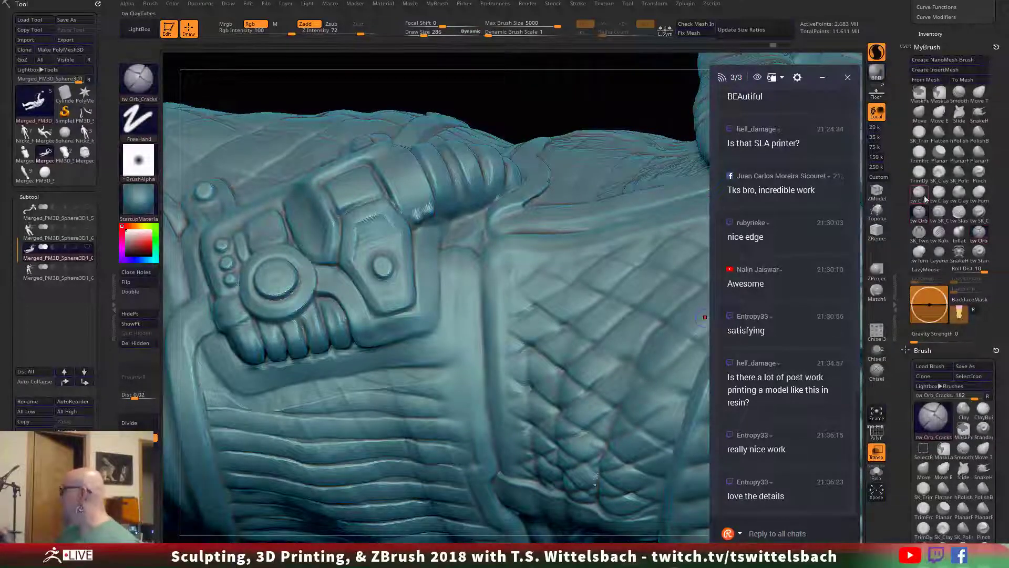
pyautogui.press('space')
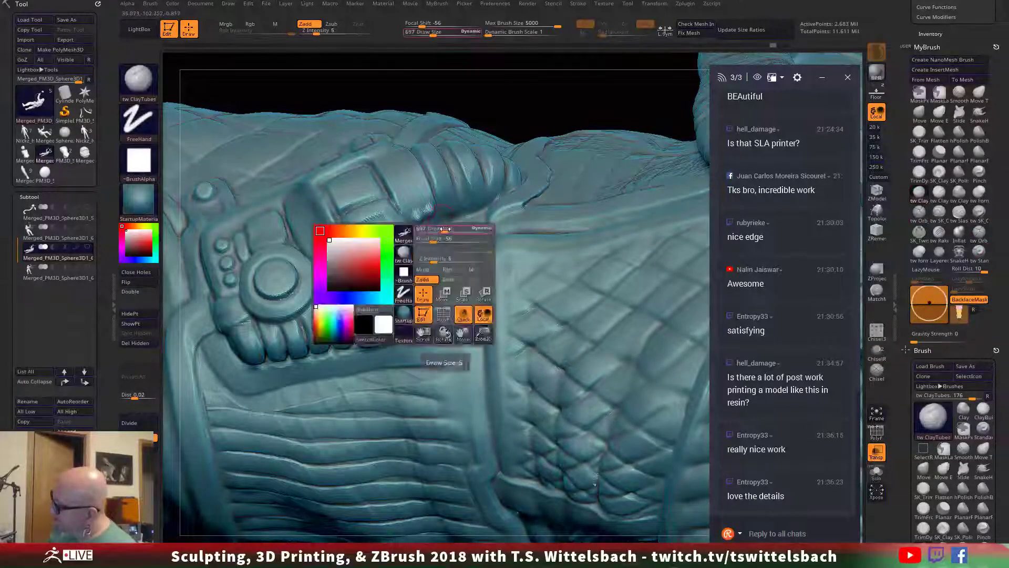
pyautogui.moveTo(445, 231); pyautogui.dragTo(435, 231)
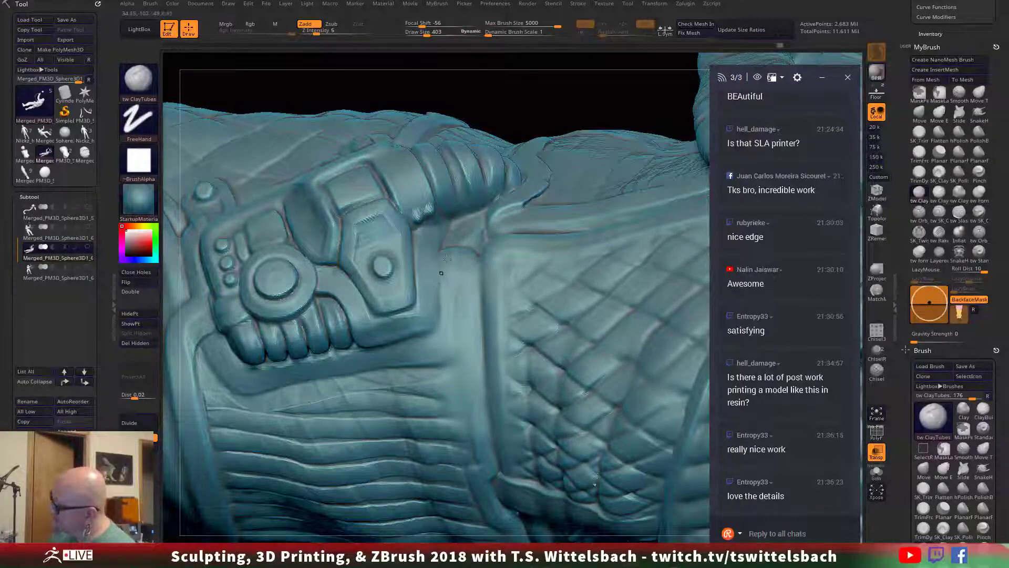
pyautogui.press('space')
pyautogui.moveTo(441, 252); pyautogui.dragTo(432, 253)
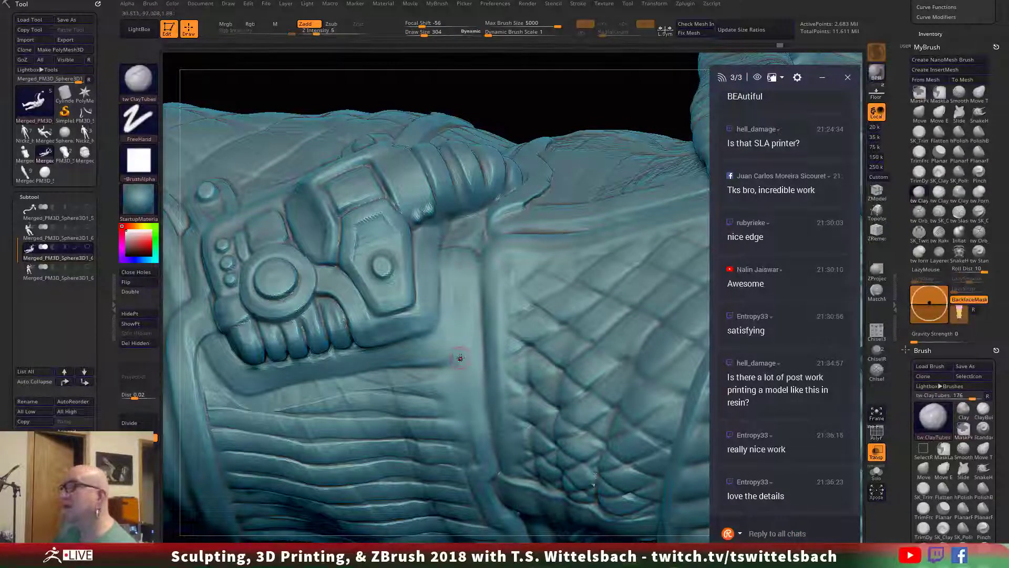
# Step: Sharpen the device plate's lower border and the neighbouring strap's edge with SK_Twist at draw size 235
pyautogui.click(919, 234)
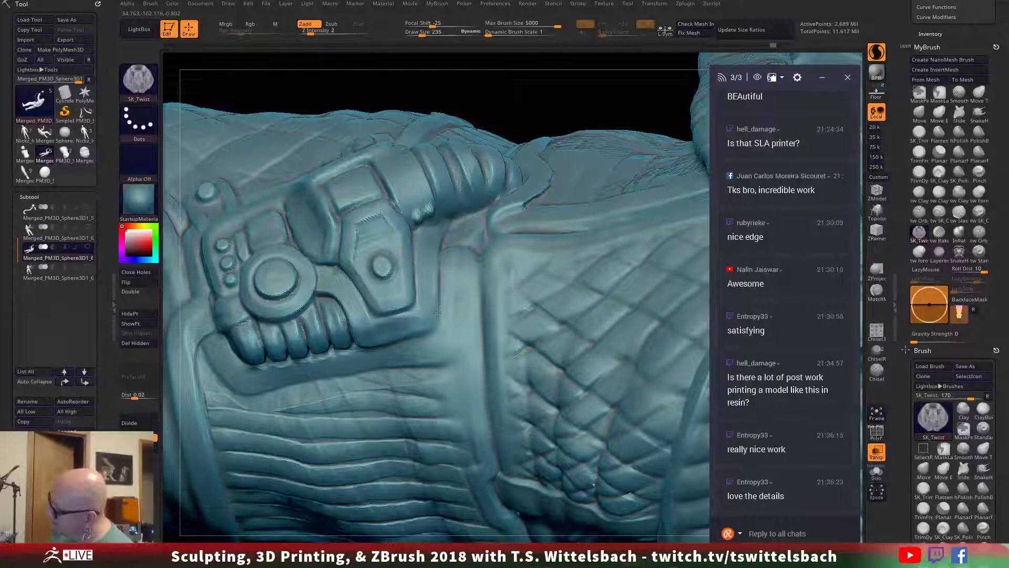
pyautogui.moveTo(437, 313); pyautogui.dragTo(410, 339)
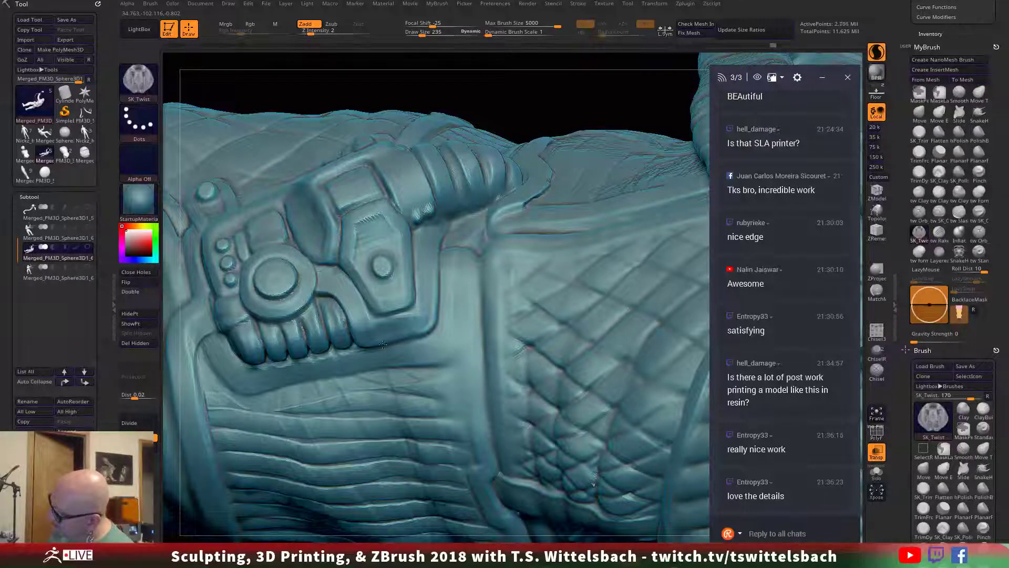
pyautogui.moveTo(339, 346); pyautogui.dragTo(316, 351)
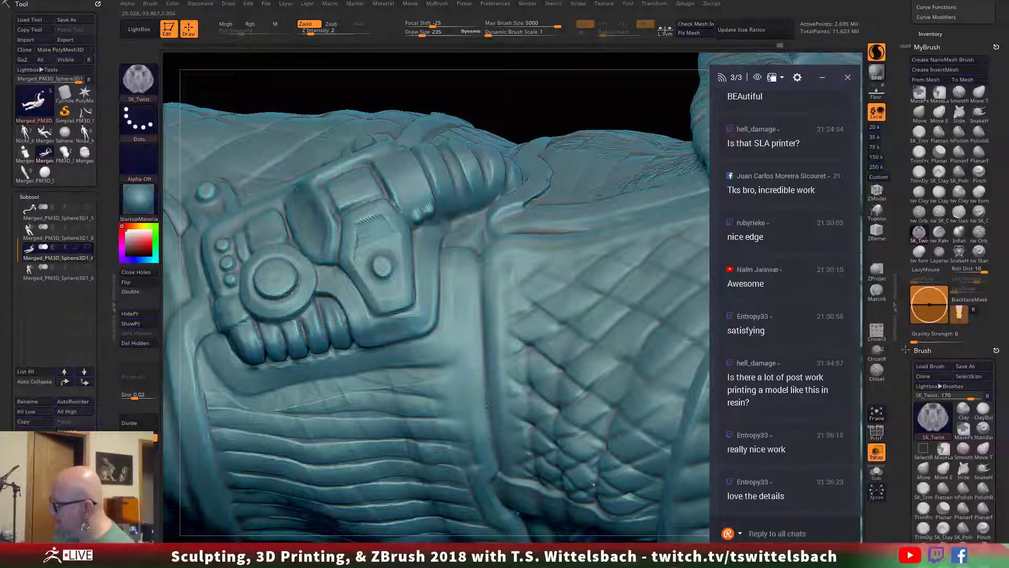
pyautogui.moveTo(483, 351); pyautogui.dragTo(481, 325)
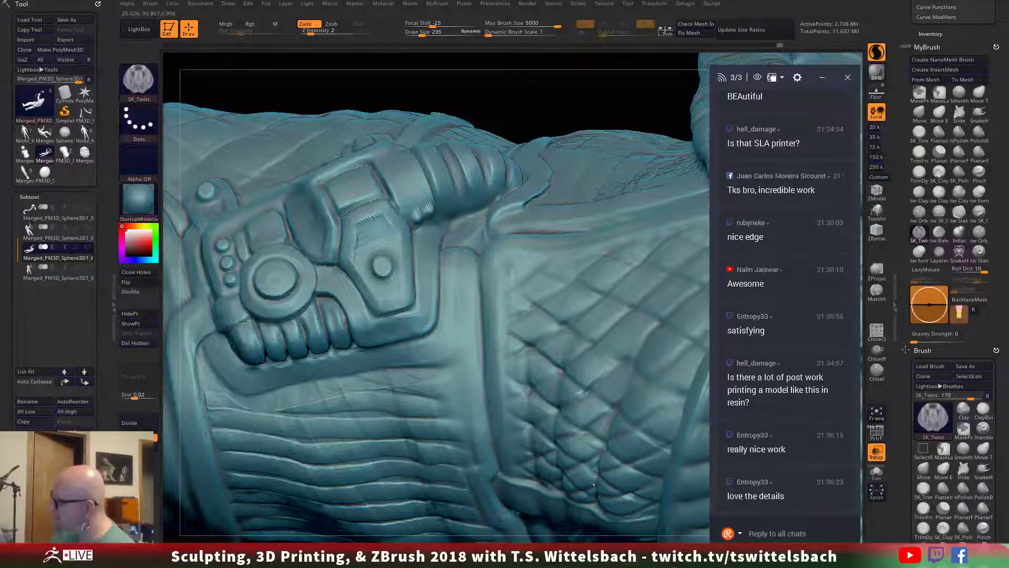
# Step: Examine both legs and the quilted hip area of the suit from several angles
pyautogui.moveTo(592, 124); pyautogui.dragTo(657, 173)
pyautogui.moveTo(702, 63); pyautogui.dragTo(736, 244)
pyautogui.moveTo(369, 509); pyautogui.dragTo(672, 301)
pyautogui.moveTo(632, 340); pyautogui.dragTo(657, 336)
pyautogui.moveTo(595, 442)
pyautogui.mouseDown()
pyautogui.moveTo(645, 485)
pyautogui.moveTo(668, 428)
pyautogui.moveTo(615, 469)
pyautogui.mouseUp()
pyautogui.press('ctrl')
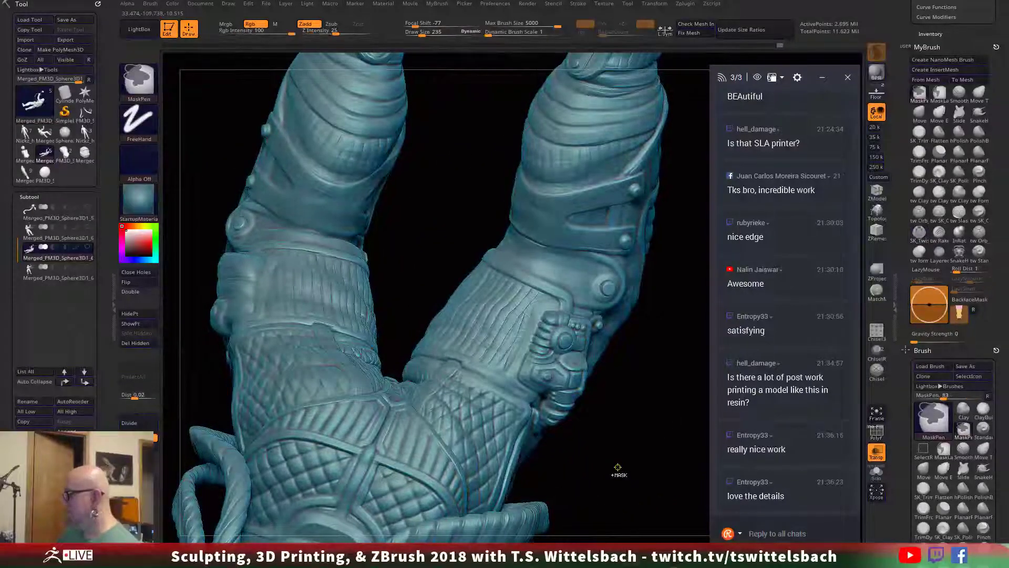
pyautogui.hotkey('ctrl', 'shift')
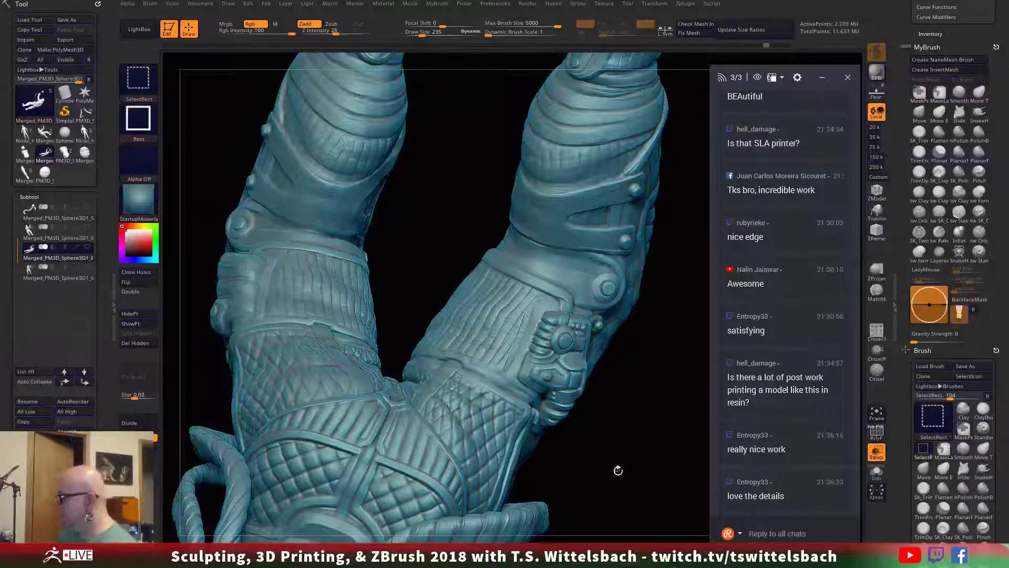
pyautogui.moveTo(618, 469)
pyautogui.mouseDown()
pyautogui.moveTo(568, 200)
pyautogui.moveTo(594, 294)
pyautogui.moveTo(646, 420)
pyautogui.moveTo(669, 443)
pyautogui.moveTo(646, 427)
pyautogui.mouseUp()
# Step: Try an SK_Twist stroke on the strap edge between the quilted panel and the ribbed fabric
pyautogui.keyDown('alt'); pyautogui.moveTo(458, 530); pyautogui.dragTo(430, 502); pyautogui.keyUp('alt')
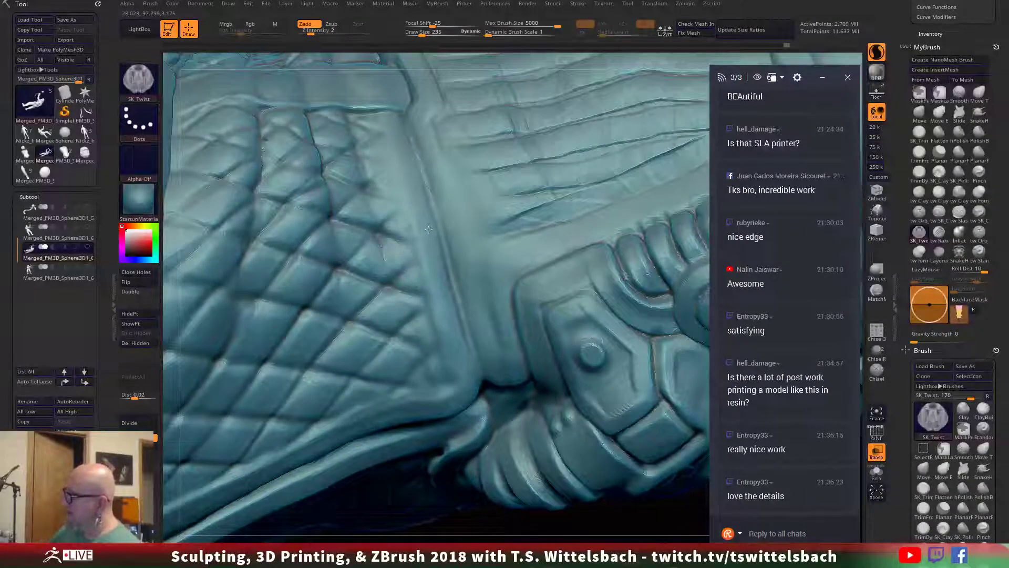
pyautogui.moveTo(428, 229); pyautogui.dragTo(438, 237)
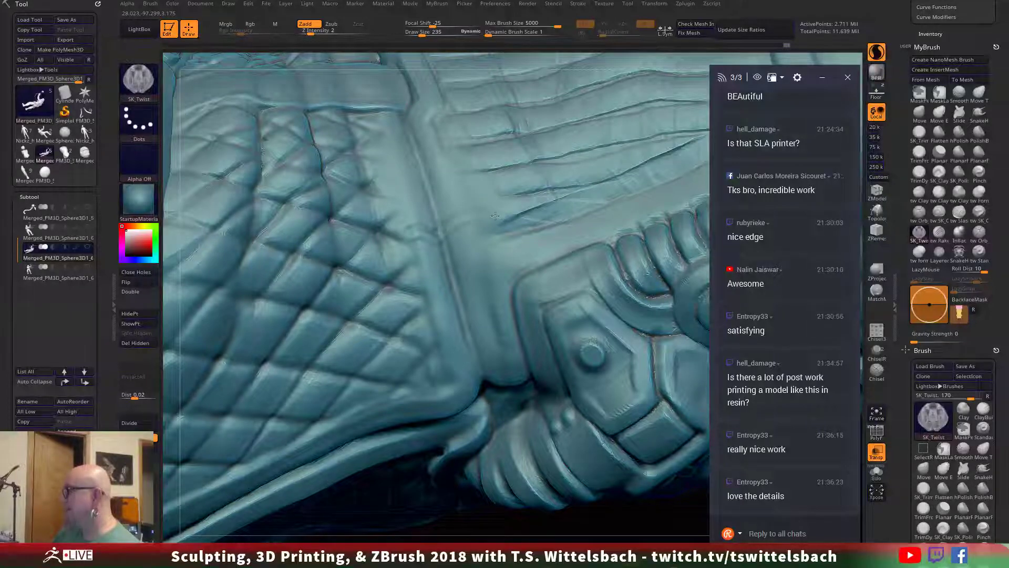
pyautogui.press('ctrl')
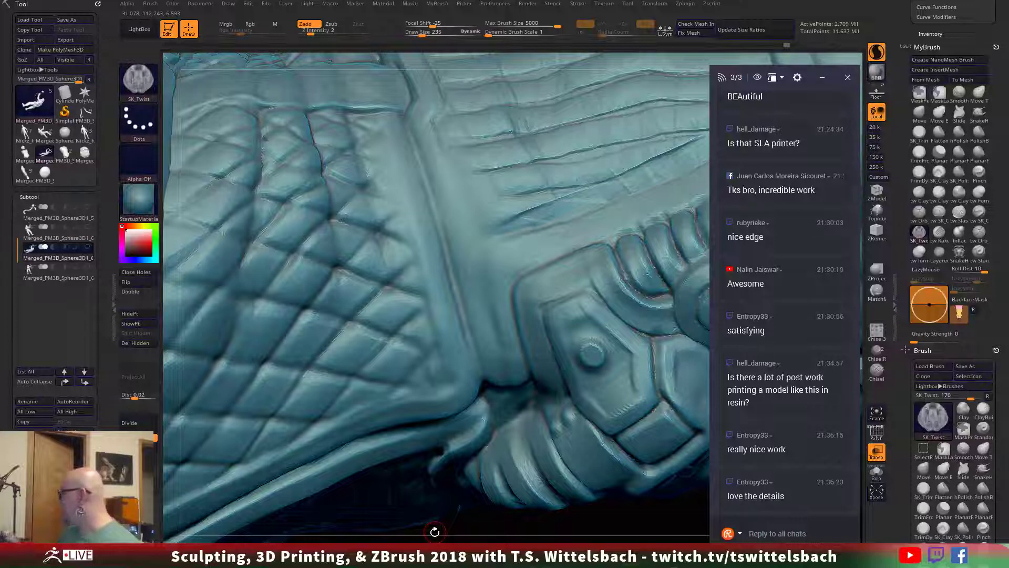
# Step: Build up the band around the thigh's device plate with tw ClayTubes at draw size 304 and blend it with Smooth Stronger
pyautogui.click(919, 192)
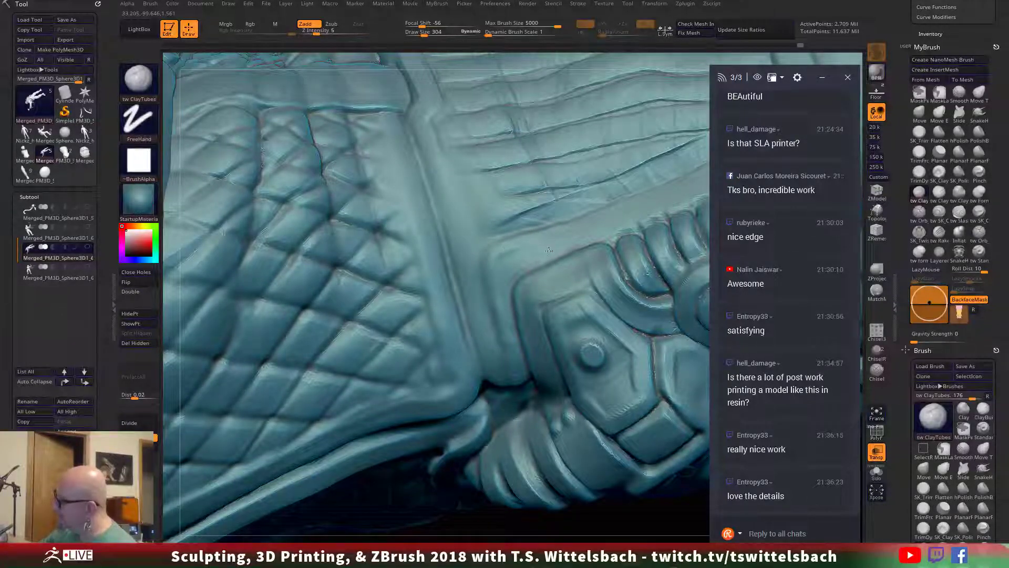
pyautogui.press('shift')
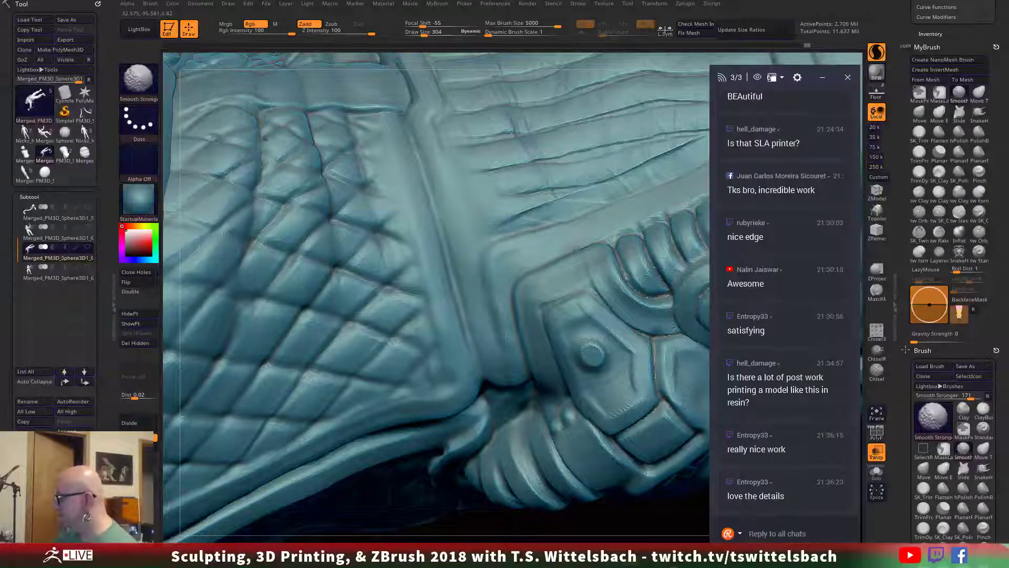
pyautogui.keyDown('shift'); pyautogui.moveTo(505, 337); pyautogui.dragTo(496, 311); pyautogui.keyUp('shift')
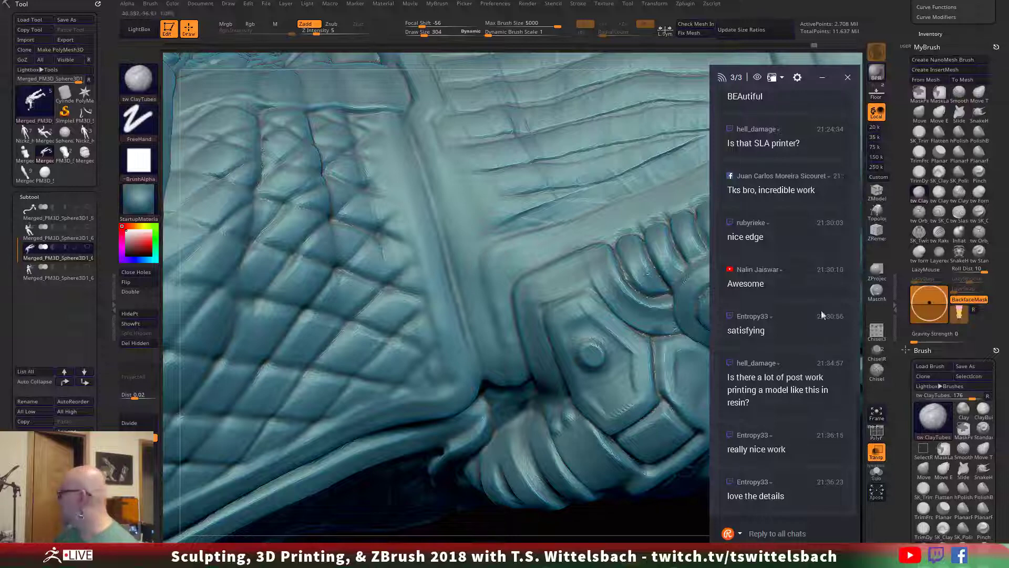
# Step: Carve an outer border groove around the device plate's corner with SK_Twist at draw size 235 and sharpen the plate's inner edge
pyautogui.click(919, 232)
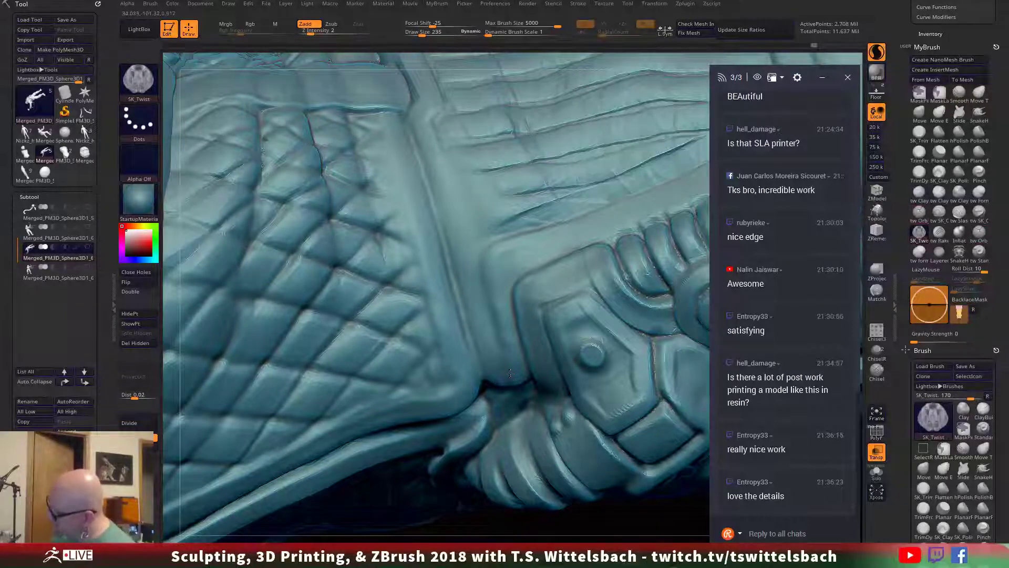
pyautogui.moveTo(502, 337)
pyautogui.mouseDown()
pyautogui.moveTo(487, 244)
pyautogui.moveTo(538, 229)
pyautogui.mouseUp()
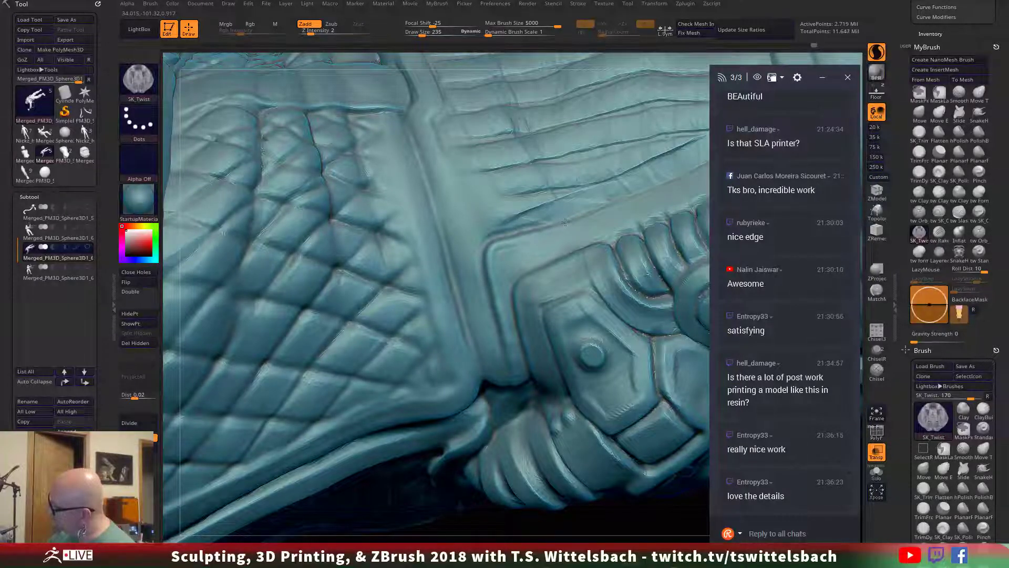
pyautogui.moveTo(592, 212); pyautogui.dragTo(663, 177)
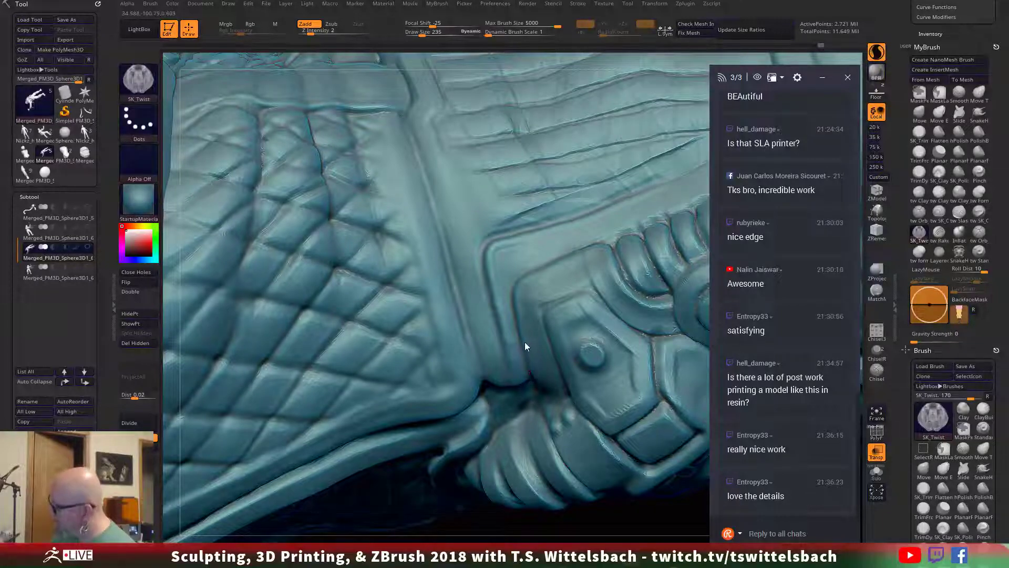
pyautogui.moveTo(516, 287); pyautogui.dragTo(520, 276)
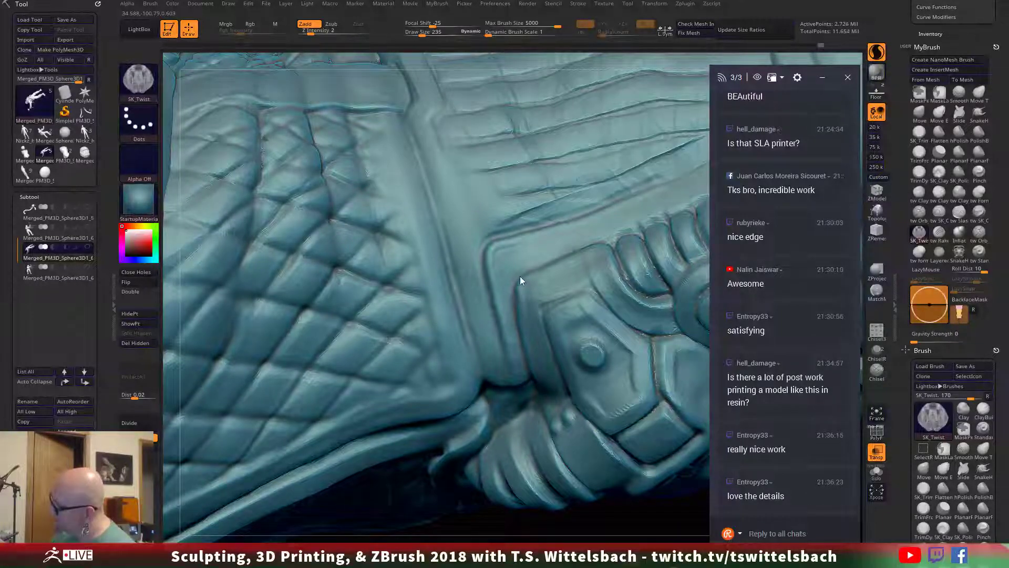
# Step: Soften the flat band between the device plate's border grooves with Smooth Stronger at draw size 235
pyautogui.moveTo(634, 497)
pyautogui.keyDown('alt'); pyautogui.mouseDown()
pyautogui.moveTo(589, 486)
pyautogui.moveTo(590, 512)
pyautogui.mouseUp(); pyautogui.keyUp('alt')
pyautogui.press('shift')
pyautogui.press('shift')
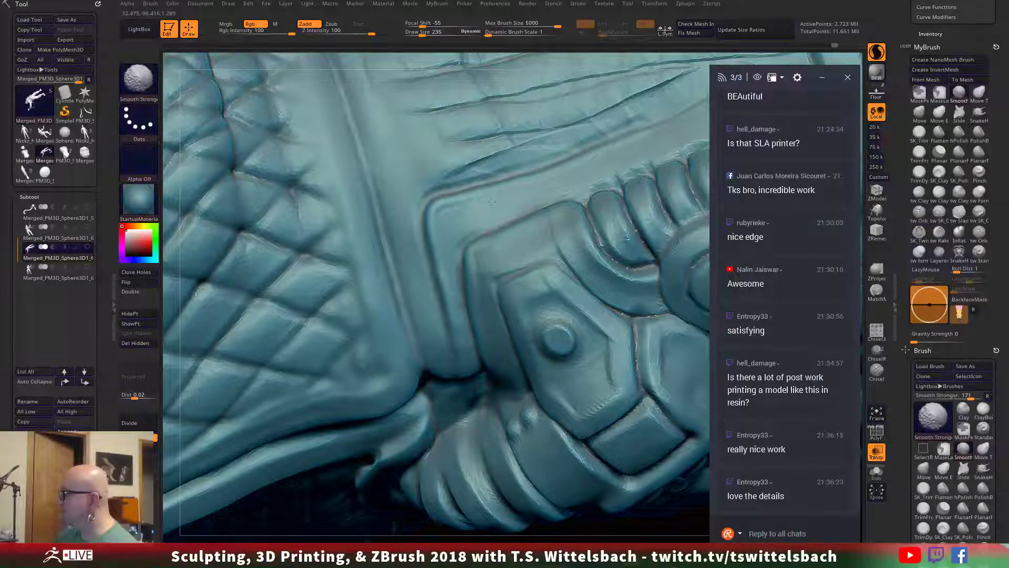
# Step: Fill out the lower end of the strap between the quilted panel and device plate with tw ClayTubes, smoothing the transition
pyautogui.click(918, 193)
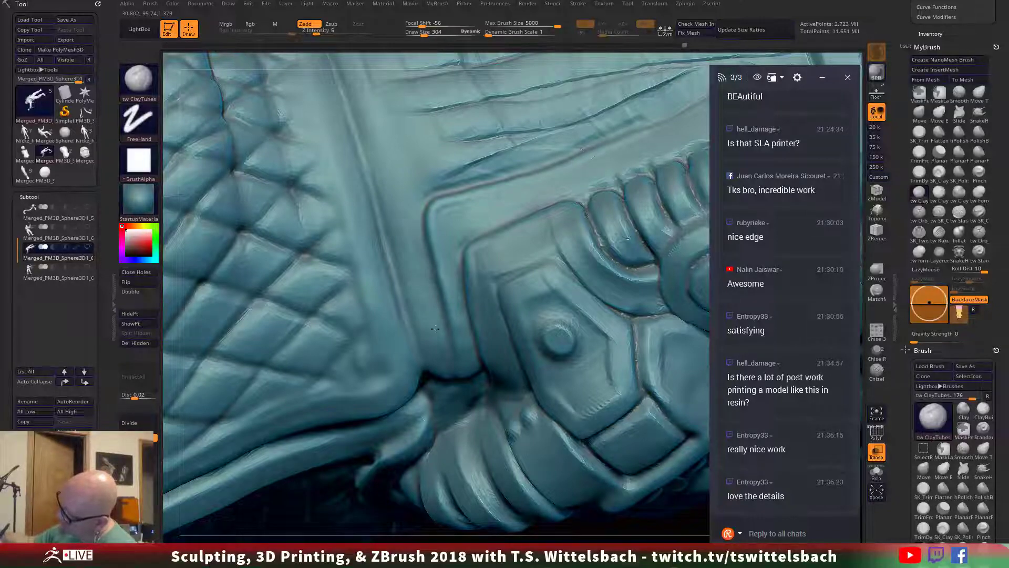
pyautogui.moveTo(445, 355); pyautogui.dragTo(455, 332, button='right')
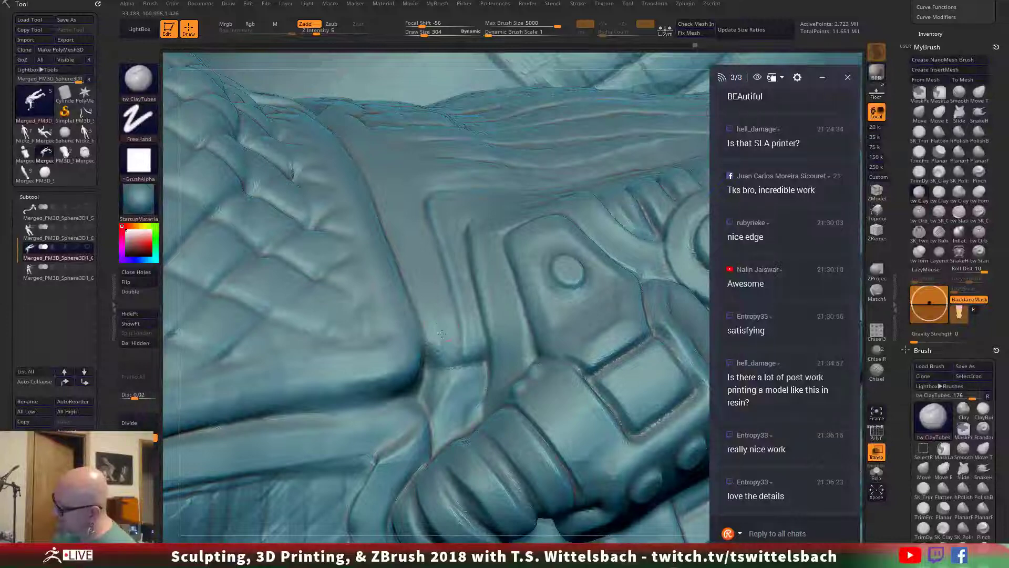
pyautogui.press('shift')
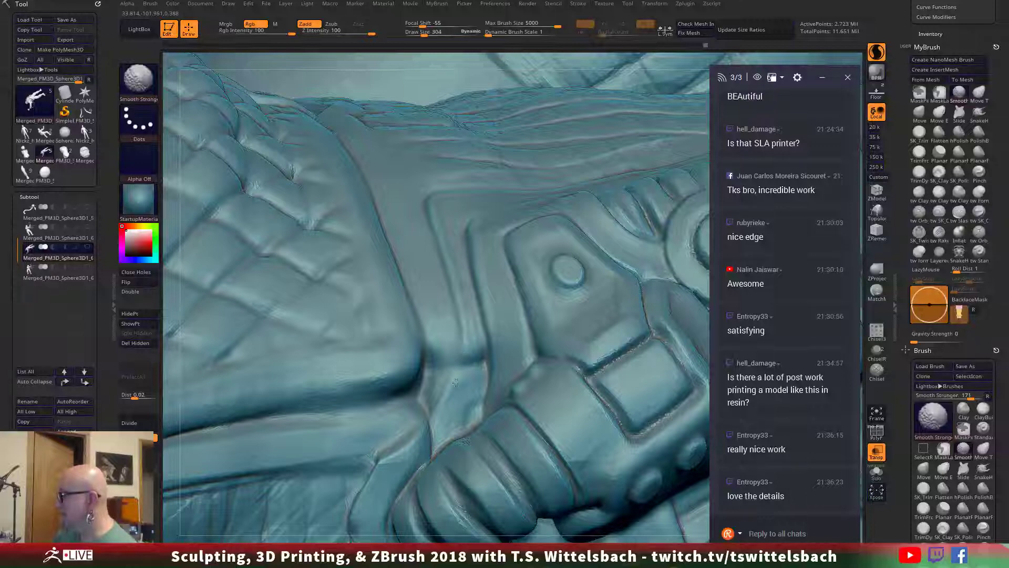
pyautogui.press('shift')
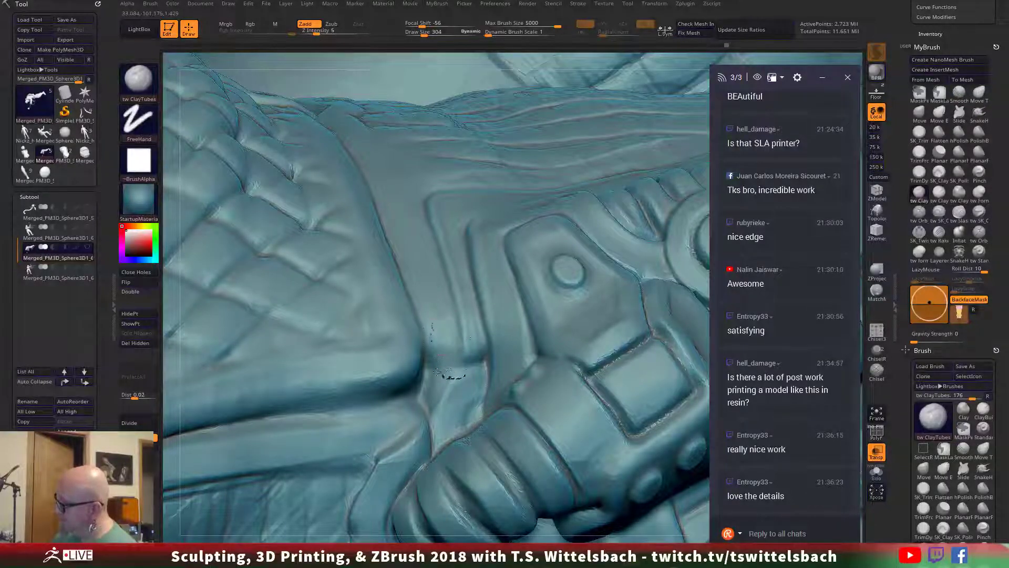
pyautogui.moveTo(433, 316)
pyautogui.mouseDown(button='right')
pyautogui.moveTo(433, 292)
pyautogui.moveTo(440, 334)
pyautogui.mouseUp(button='right')
pyautogui.press('shift')
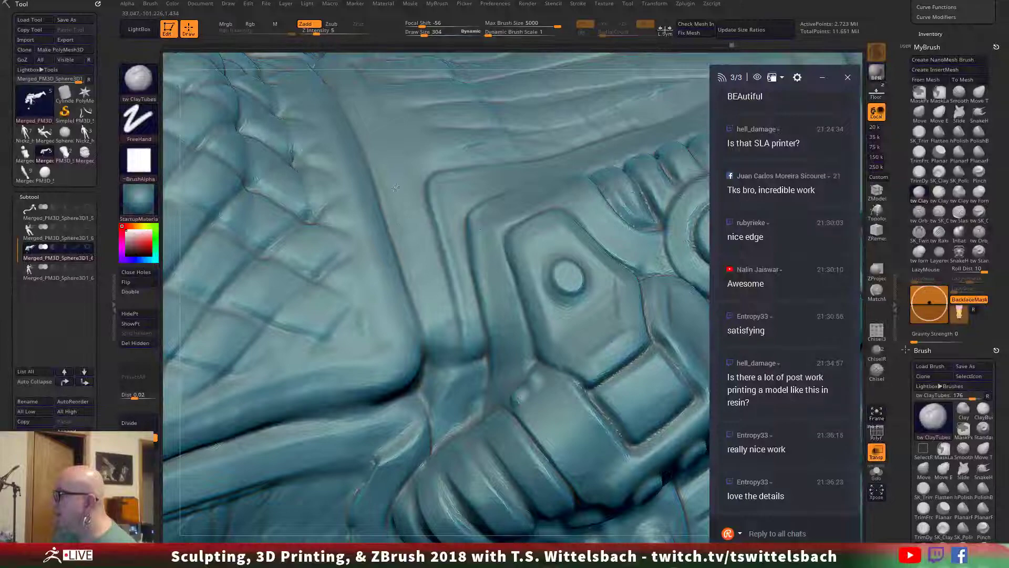
# Step: Crease a trim line along the quilted panel's edge beside the strap with SK_Twist at Z intensity 2
pyautogui.keyDown('alt'); pyautogui.moveTo(484, 58); pyautogui.dragTo(559, 172); pyautogui.keyUp('alt')
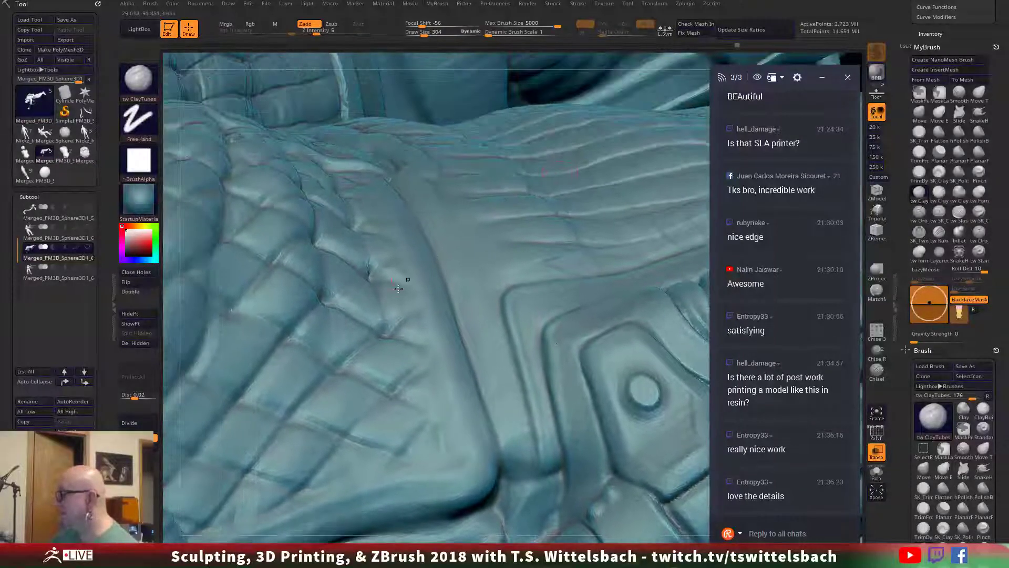
pyautogui.moveTo(598, 131)
pyautogui.mouseDown(button='right')
pyautogui.moveTo(633, 79)
pyautogui.moveTo(484, 281)
pyautogui.mouseUp(button='right')
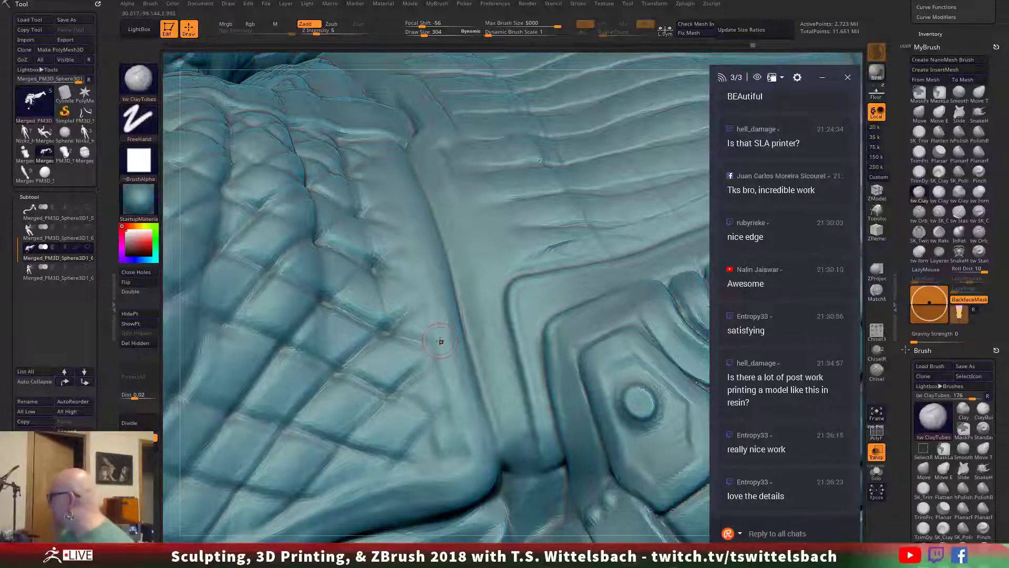
pyautogui.click(918, 234)
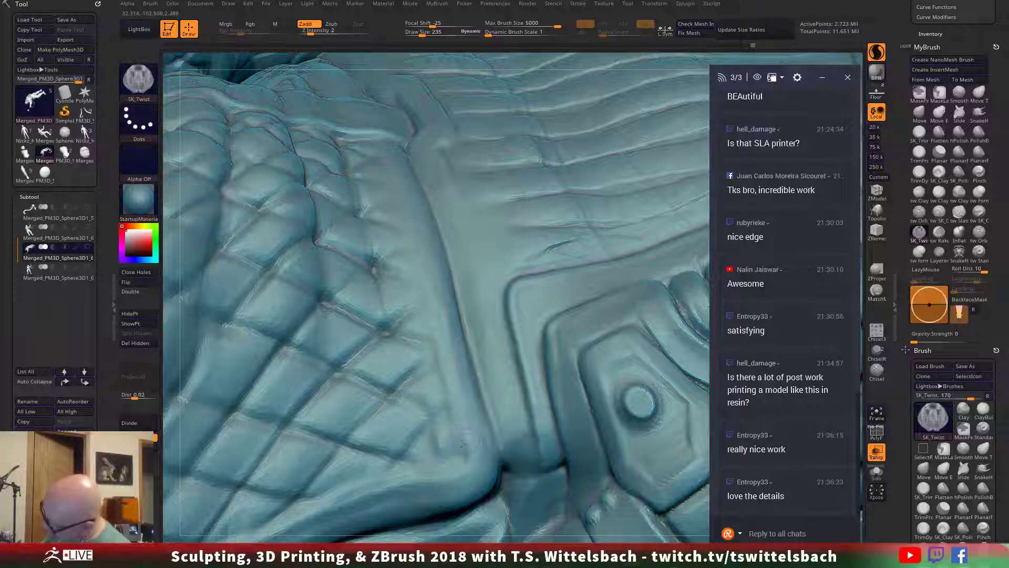
pyautogui.moveTo(452, 410); pyautogui.dragTo(381, 140)
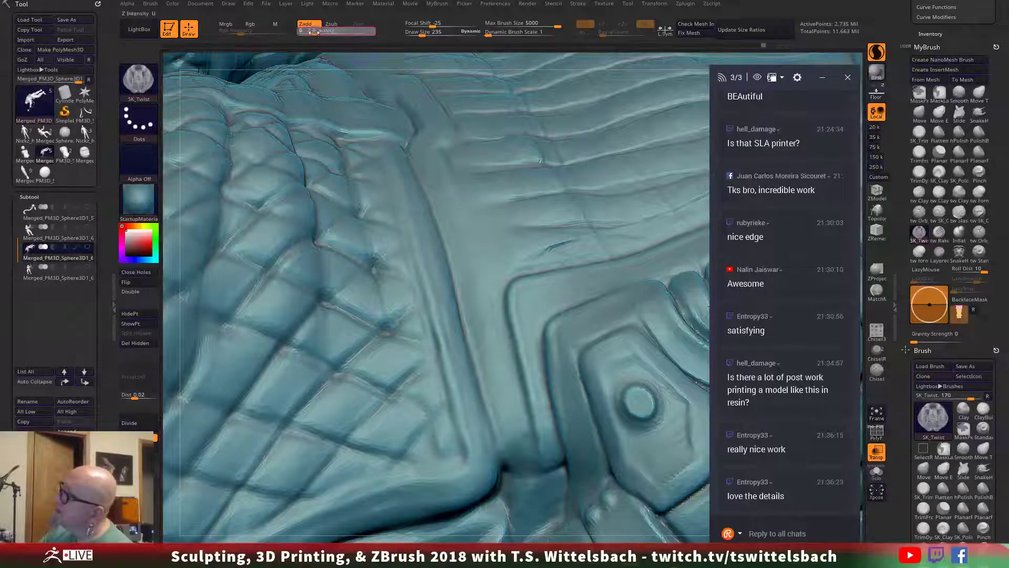
# Step: Deepen the quilted panel's trim groove around its lower corner with SK_Twist at Z intensity 9 and define the trim's outer edge
pyautogui.click(321, 33)
pyautogui.moveTo(443, 375); pyautogui.dragTo(387, 139)
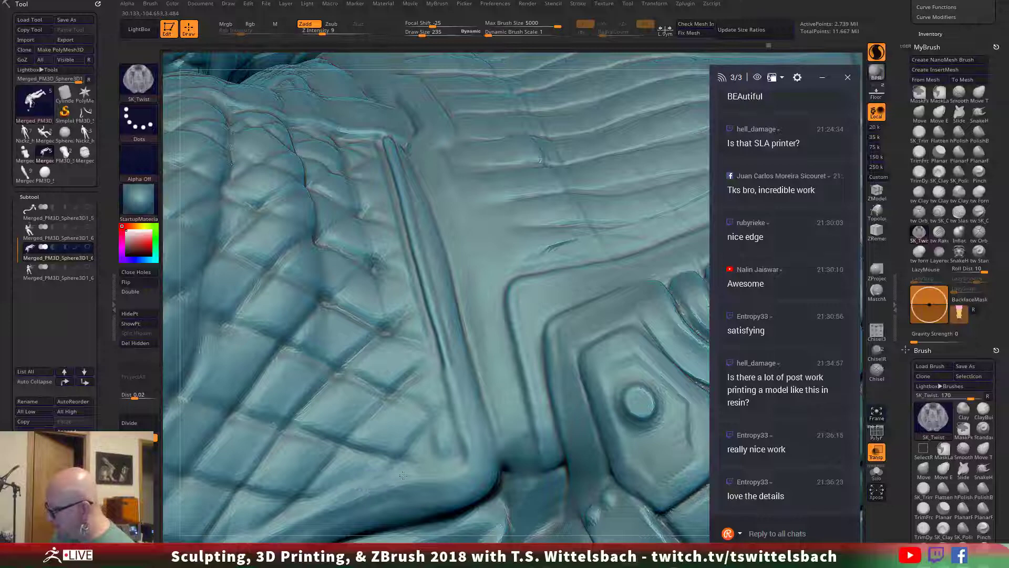
pyautogui.moveTo(423, 476)
pyautogui.mouseDown()
pyautogui.moveTo(458, 463)
pyautogui.moveTo(463, 450)
pyautogui.moveTo(439, 375)
pyautogui.mouseUp()
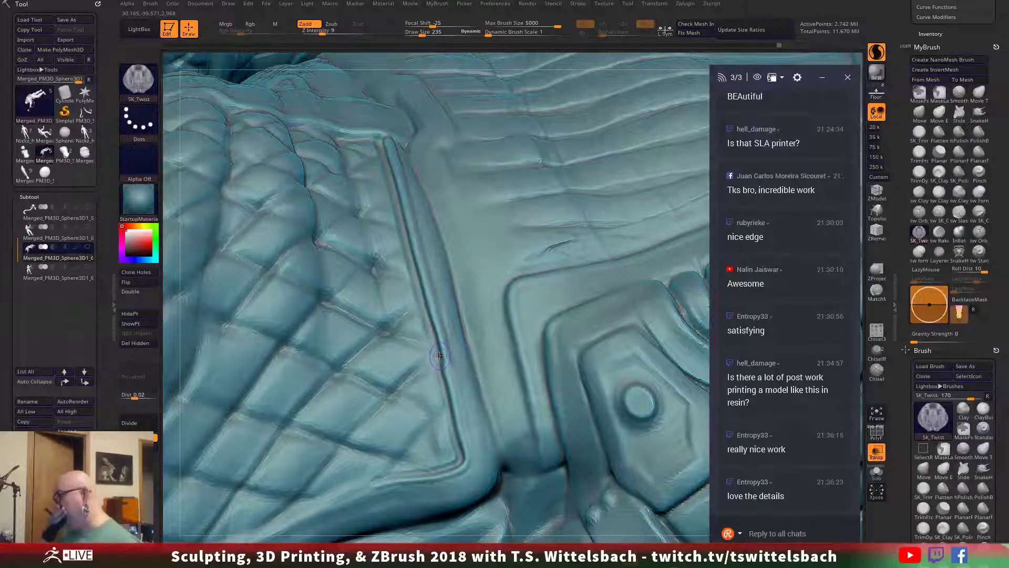
pyautogui.moveTo(649, 525); pyautogui.dragTo(663, 520, button='right')
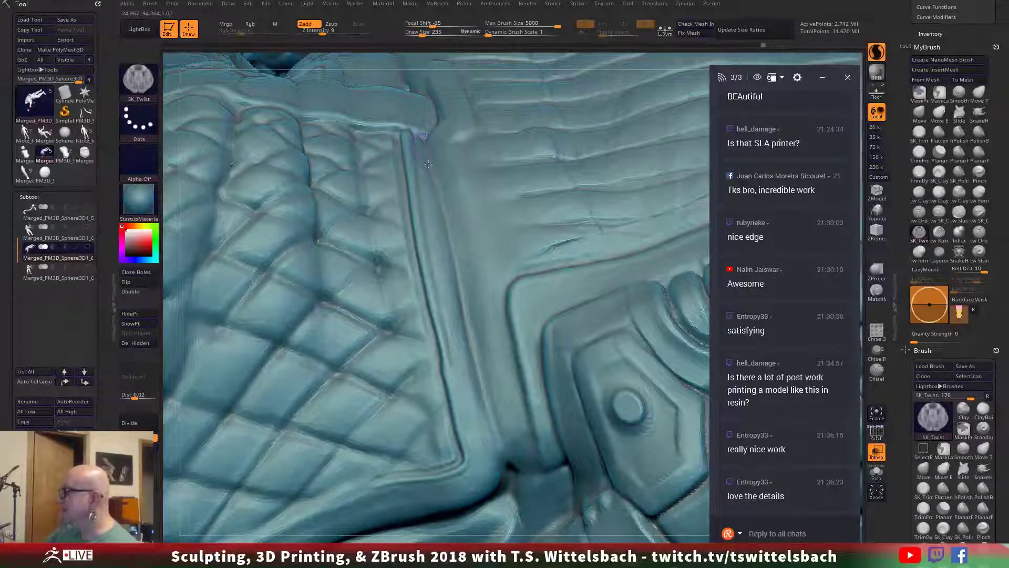
pyautogui.moveTo(426, 158); pyautogui.dragTo(506, 472)
pyautogui.press('shift')
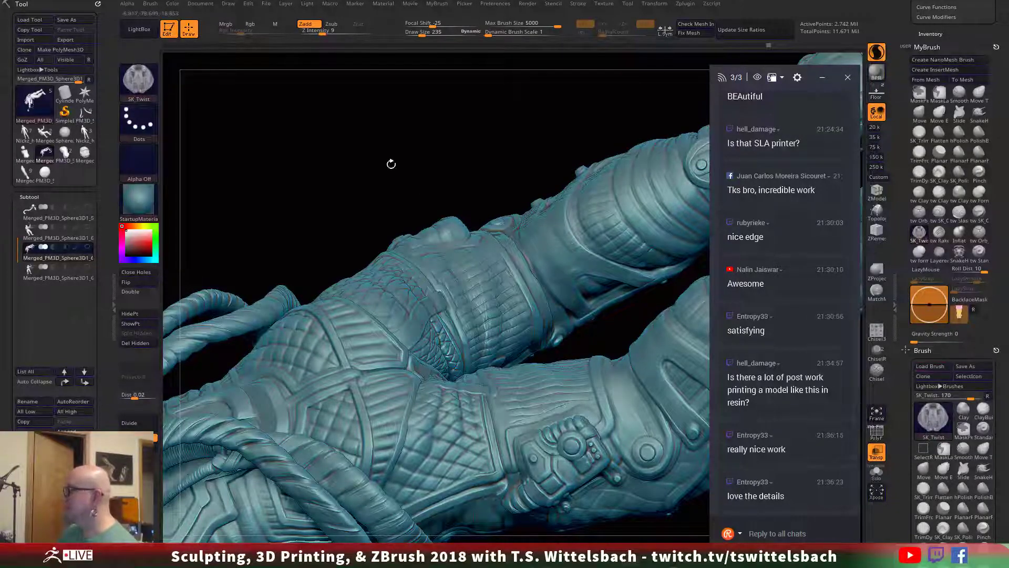
# Step: Examine the refined thigh device, quilted panel, legs and waist of the suit from several angles
pyautogui.moveTo(389, 161)
pyautogui.mouseDown()
pyautogui.moveTo(509, 275)
pyautogui.moveTo(482, 241)
pyautogui.moveTo(538, 398)
pyautogui.moveTo(584, 462)
pyautogui.moveTo(605, 452)
pyautogui.moveTo(658, 475)
pyautogui.moveTo(657, 488)
pyautogui.mouseUp()
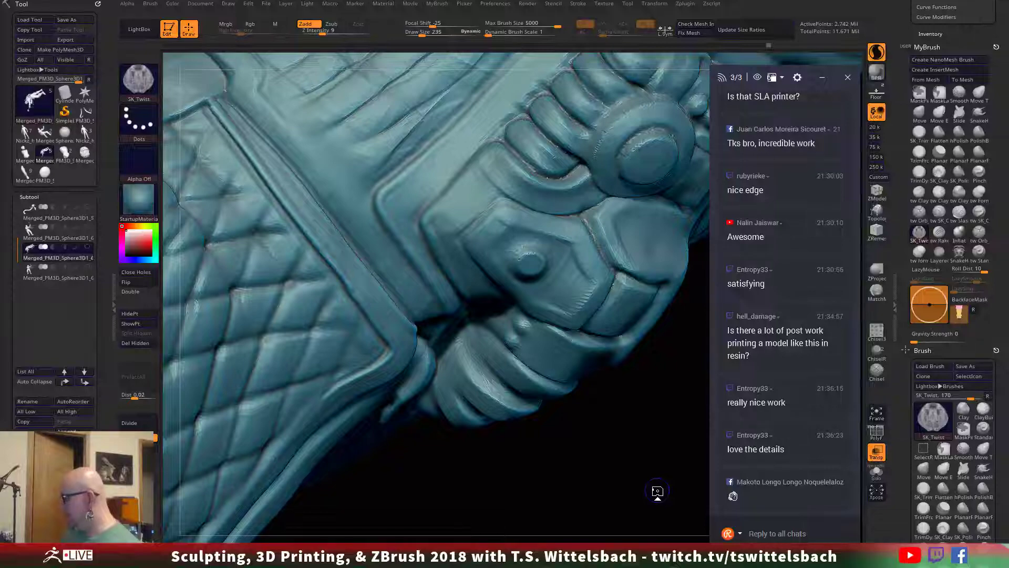
pyautogui.moveTo(558, 456); pyautogui.dragTo(559, 446)
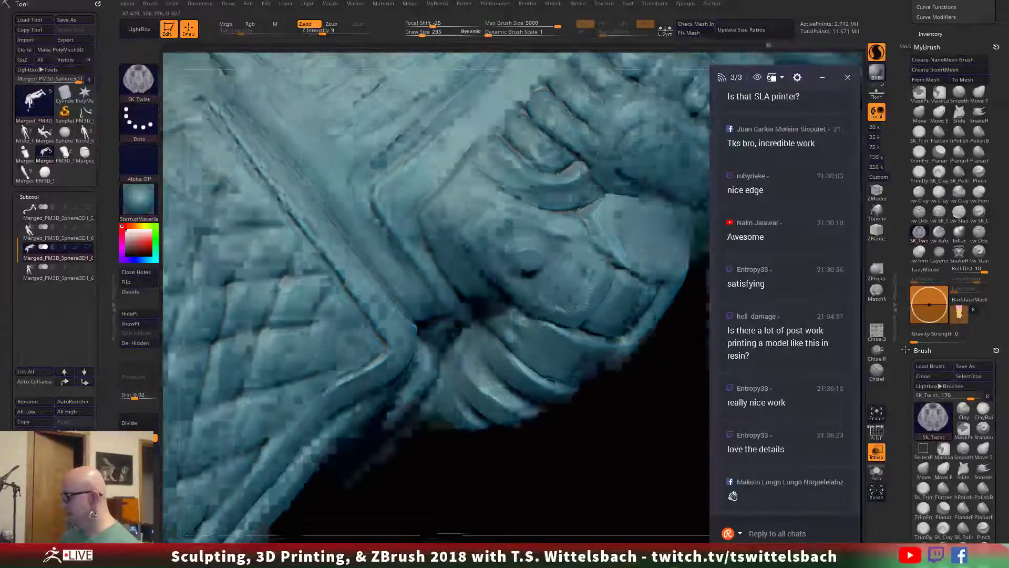
pyautogui.moveTo(651, 473); pyautogui.dragTo(561, 474)
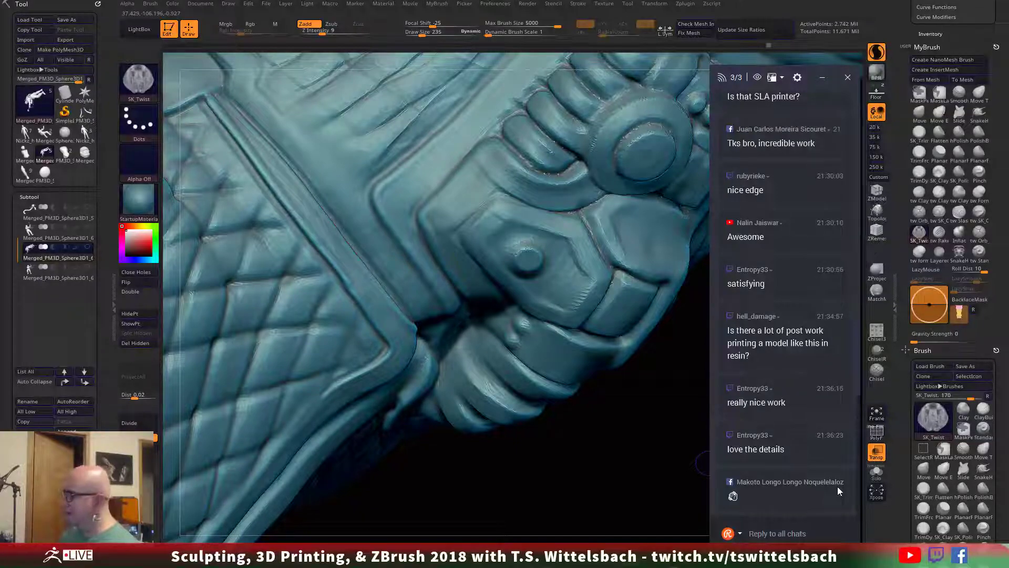
pyautogui.moveTo(586, 444); pyautogui.dragTo(534, 321)
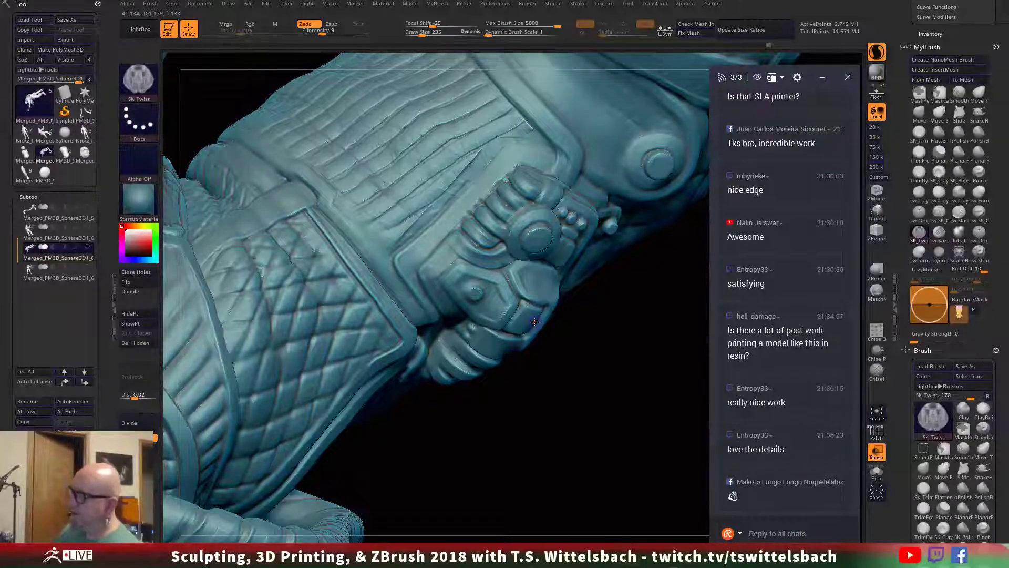
pyautogui.moveTo(601, 385); pyautogui.dragTo(655, 186)
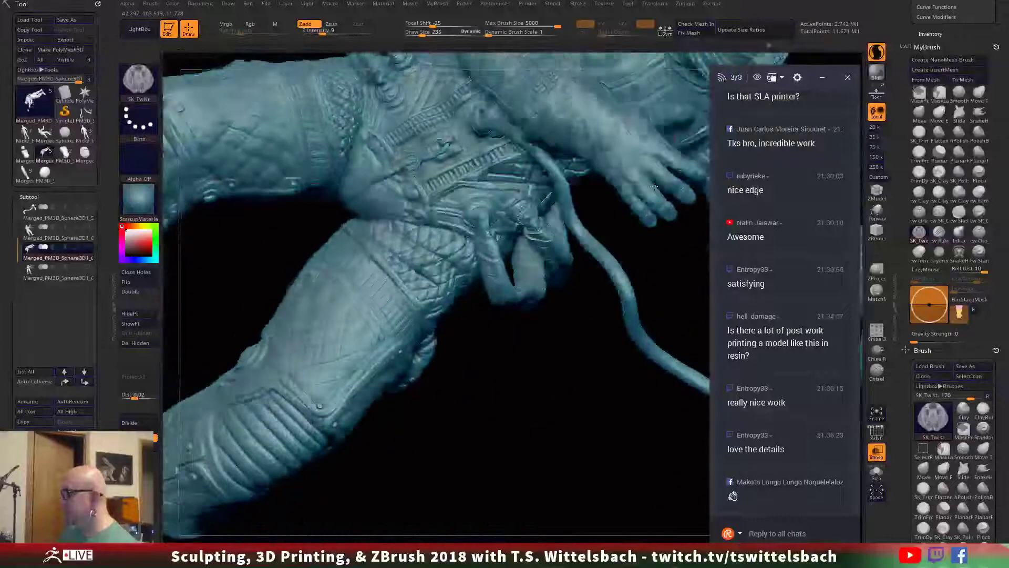
pyautogui.moveTo(594, 343); pyautogui.dragTo(585, 419)
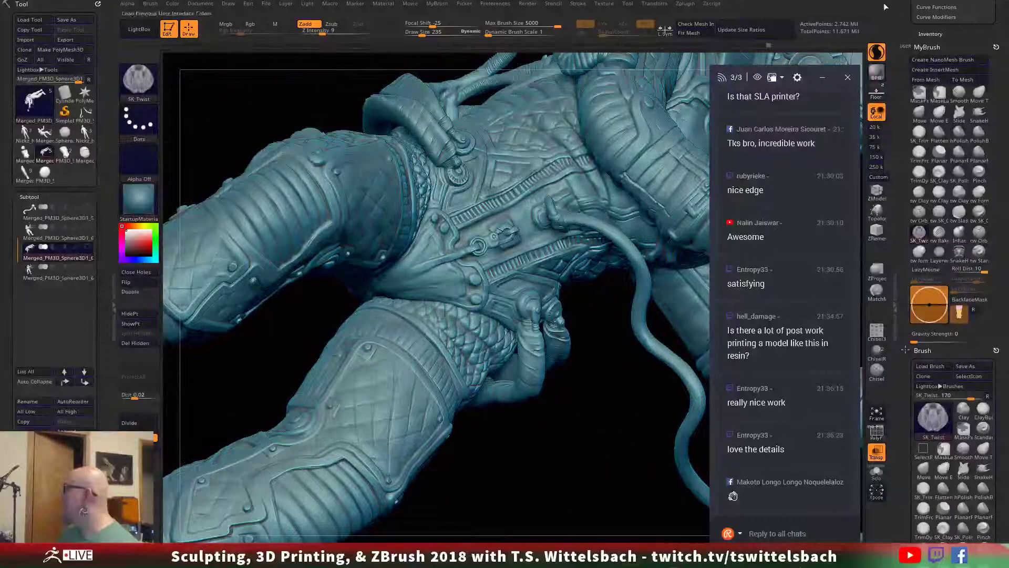
# Step: Switch from ZBrush to the Windows desktop and open the Services desktop app
pyautogui.click(968, 1)
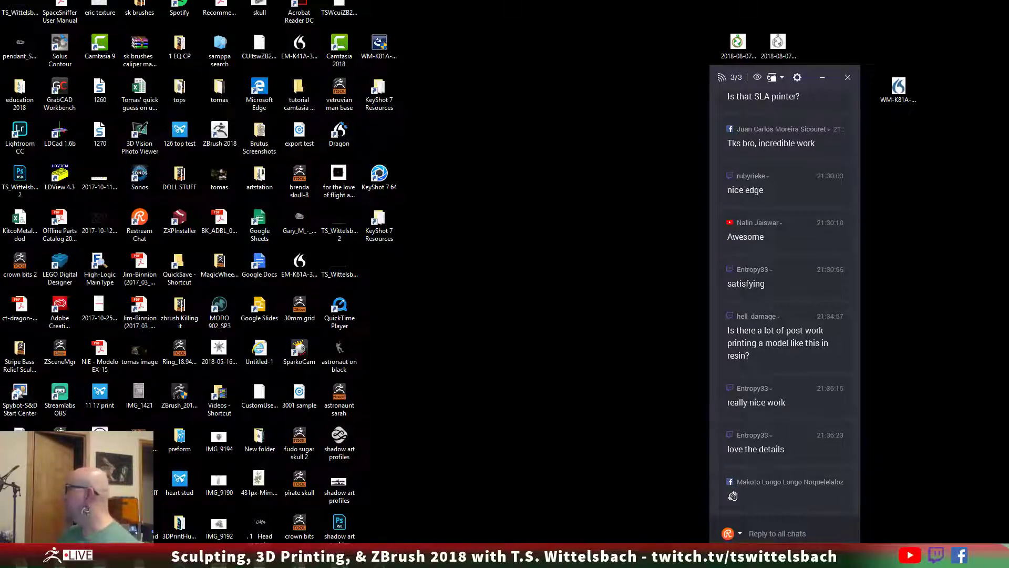
pyautogui.press('super')
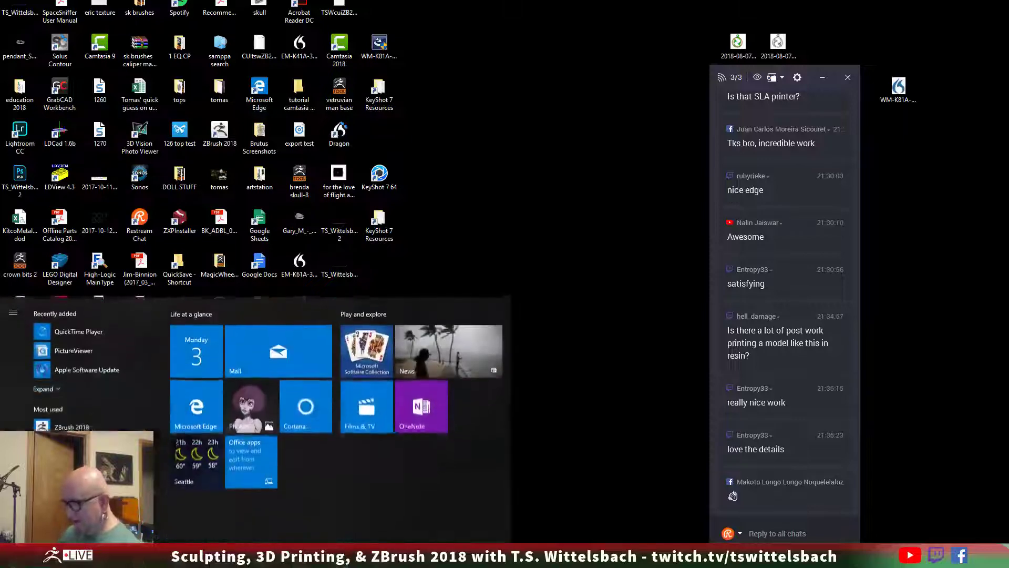
pyautogui.press('Escape')
pyautogui.press('super+s')
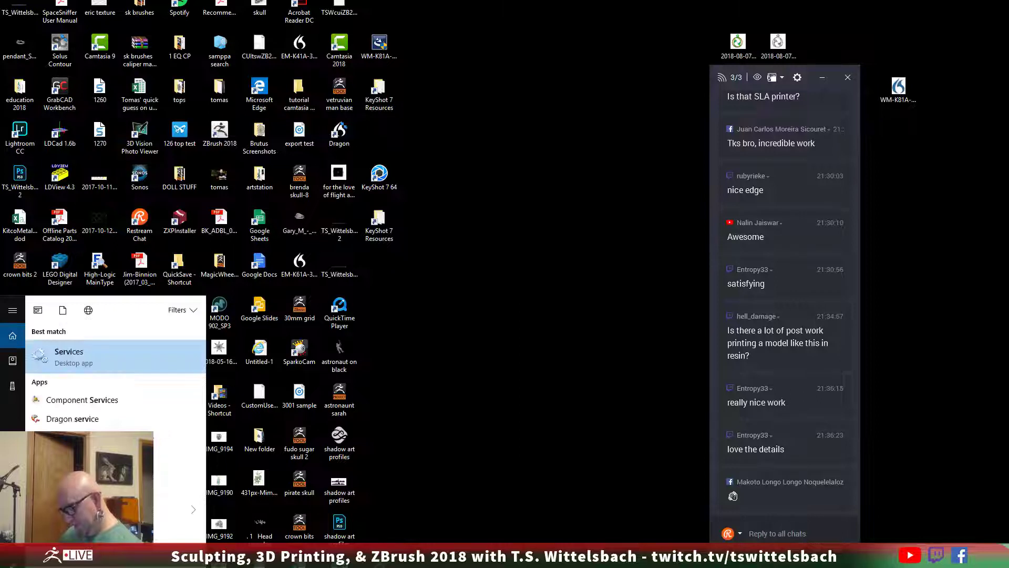
pyautogui.click(84, 363)
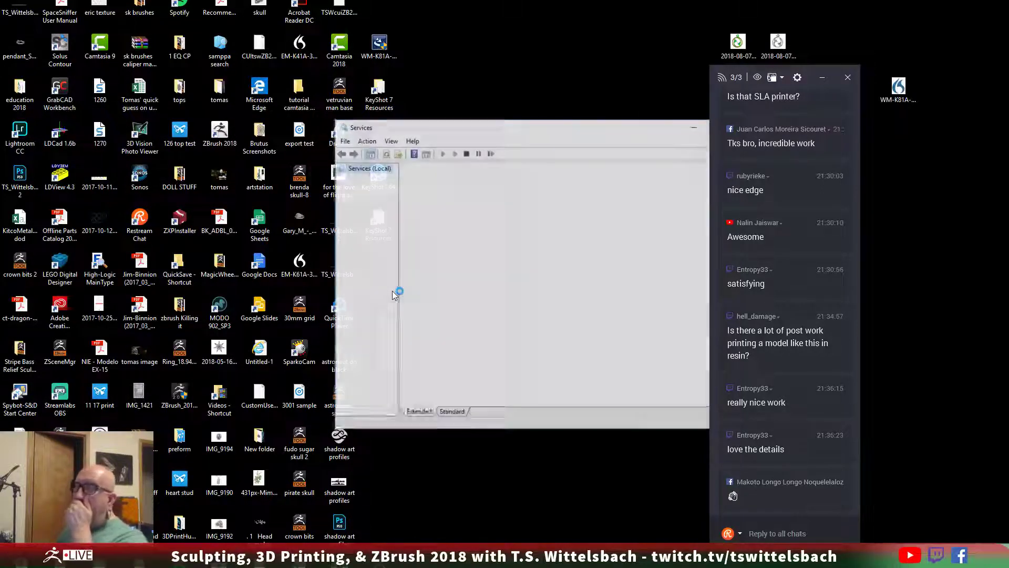
# Step: Find Wacom Professional Service in the services list, restart it and close Wacom Desktop Center
pyautogui.moveTo(563, 129); pyautogui.dragTo(360, 86)
pyautogui.scroll(-2, 389, 236)
pyautogui.scroll(-20, 389, 237)
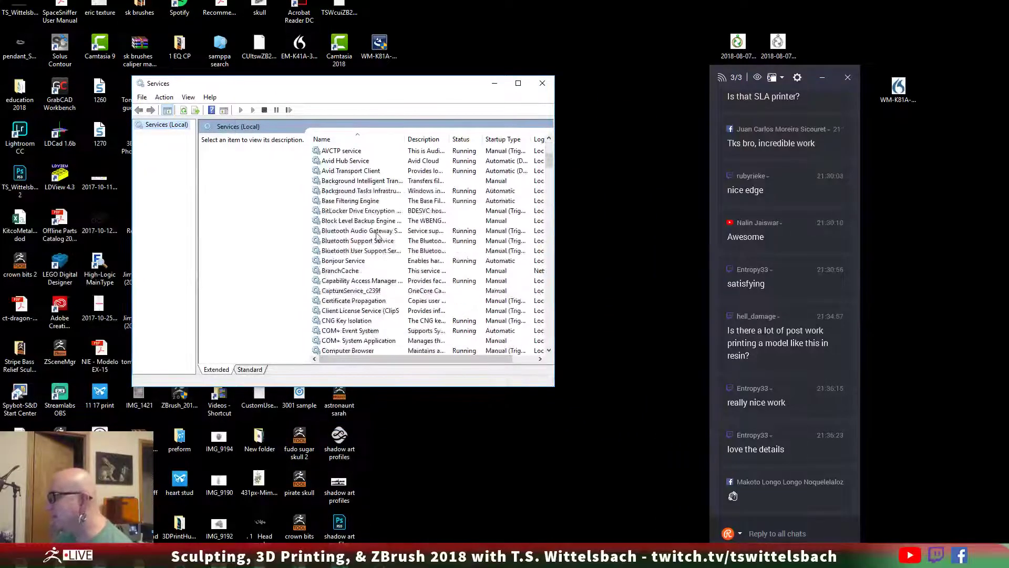
pyautogui.scroll(-20, 378, 217)
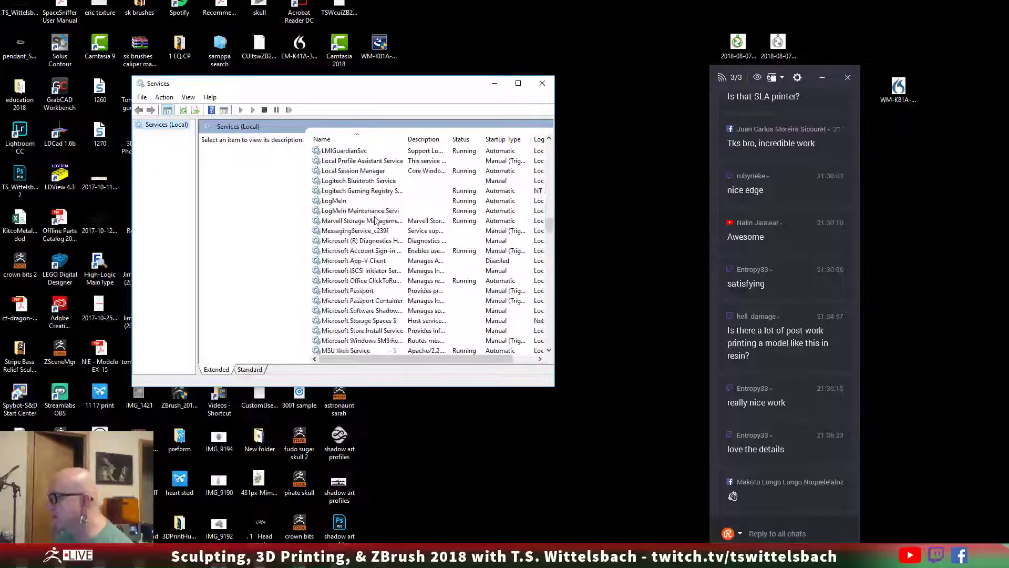
pyautogui.scroll(-20, 383, 240)
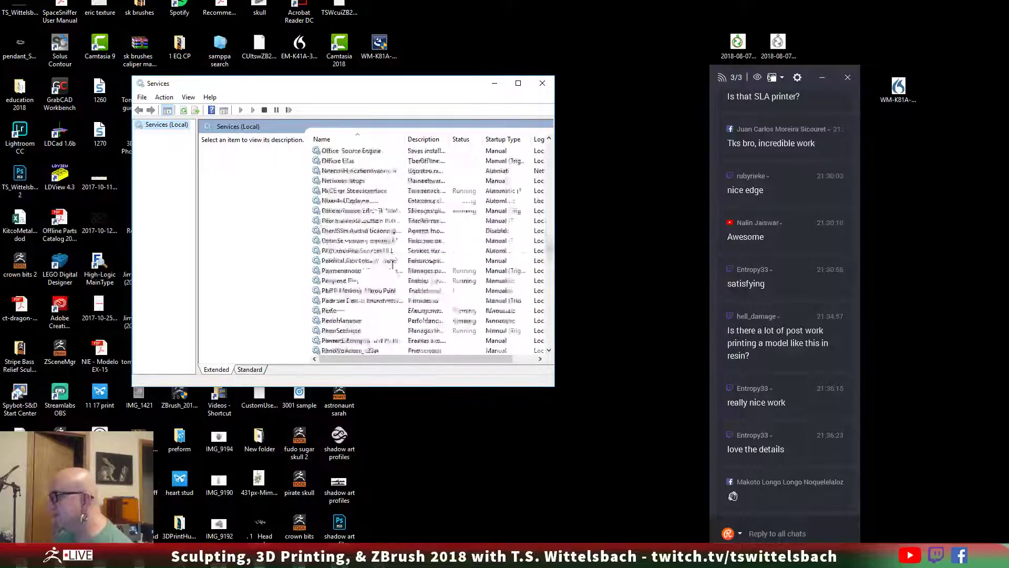
pyautogui.scroll(-4, 402, 275)
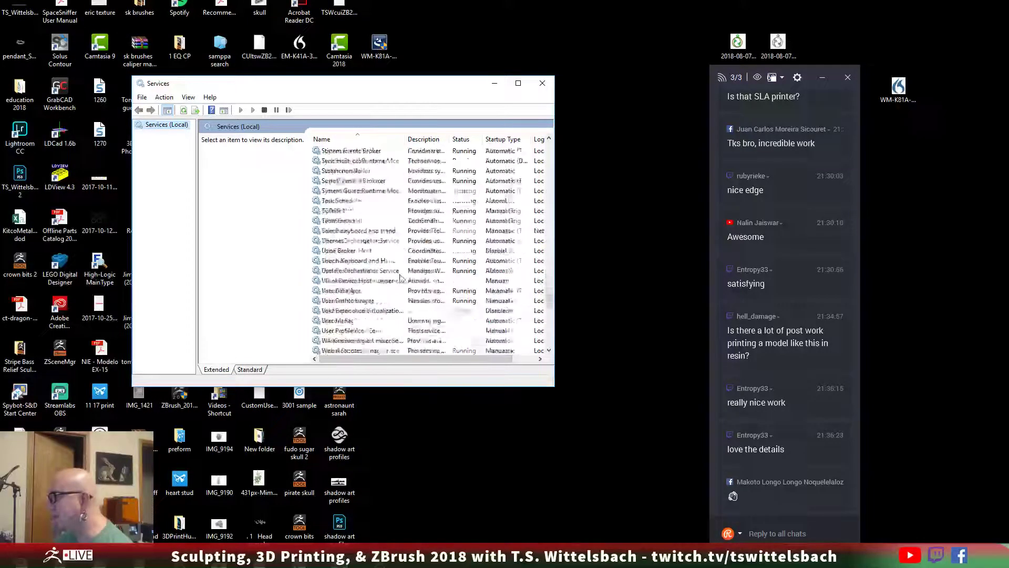
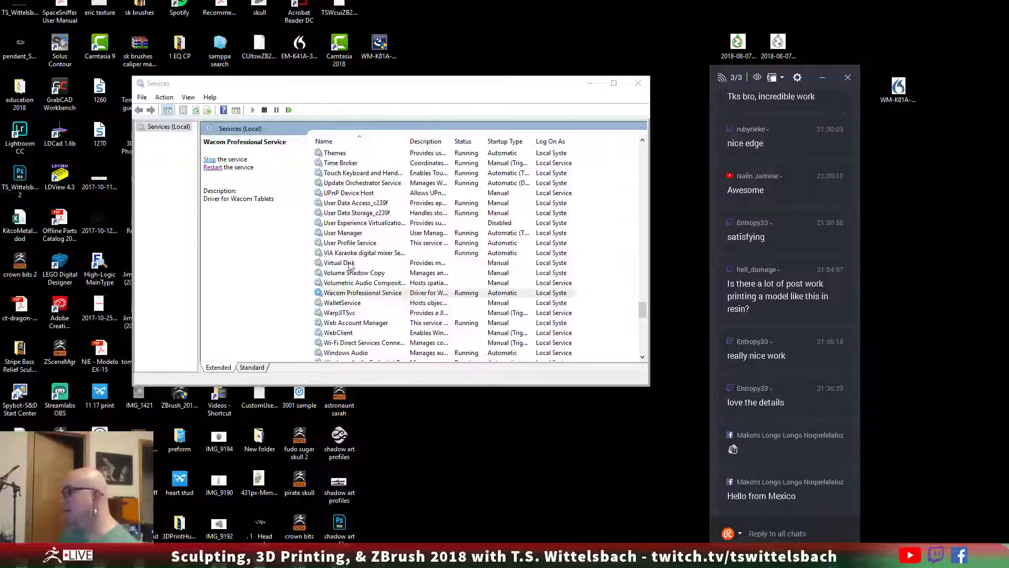
pyautogui.click(210, 159)
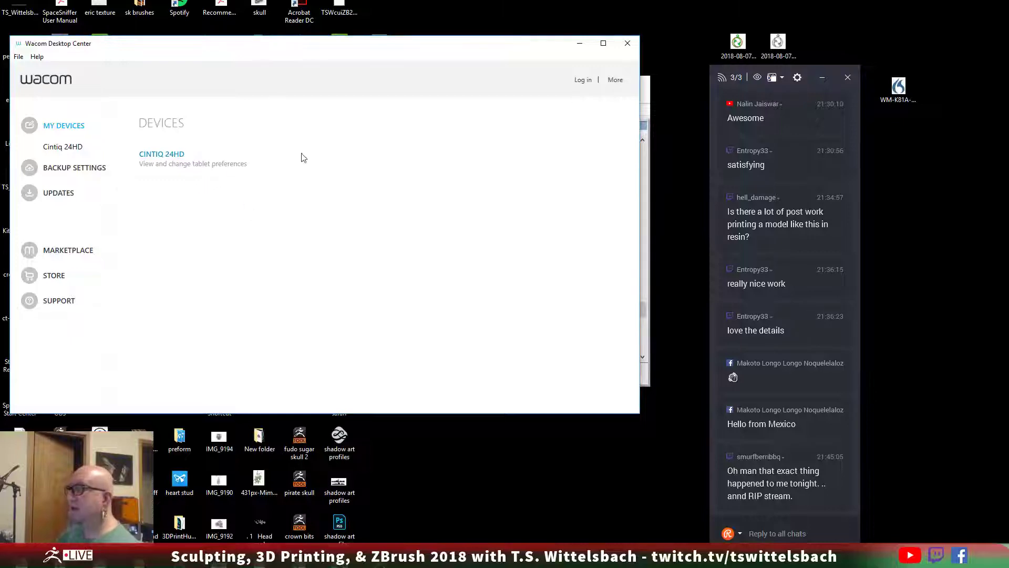
pyautogui.click(627, 43)
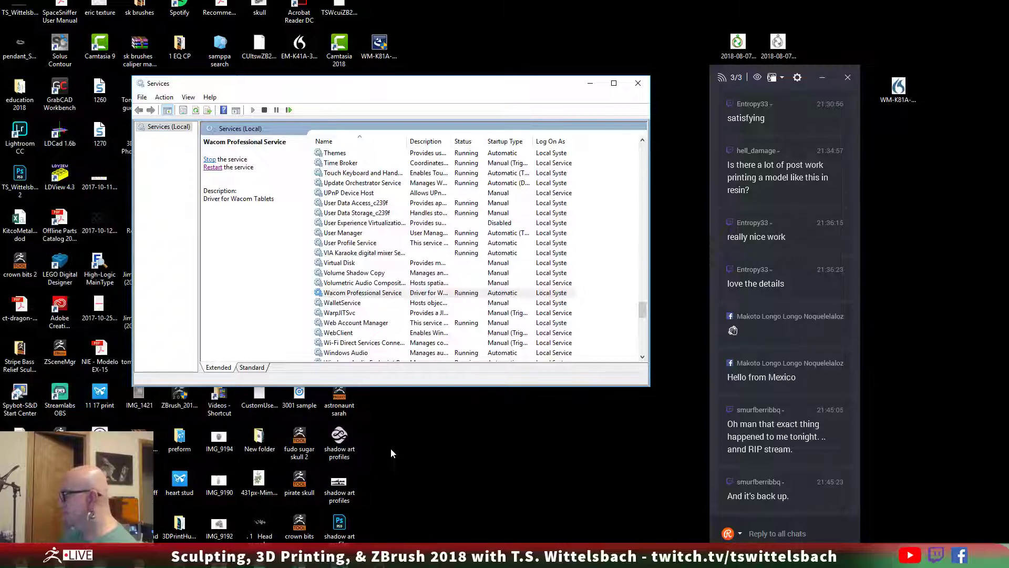
# Step: Stop the Wacom Professional Service and start it again from the services list
pyautogui.click(382, 296)
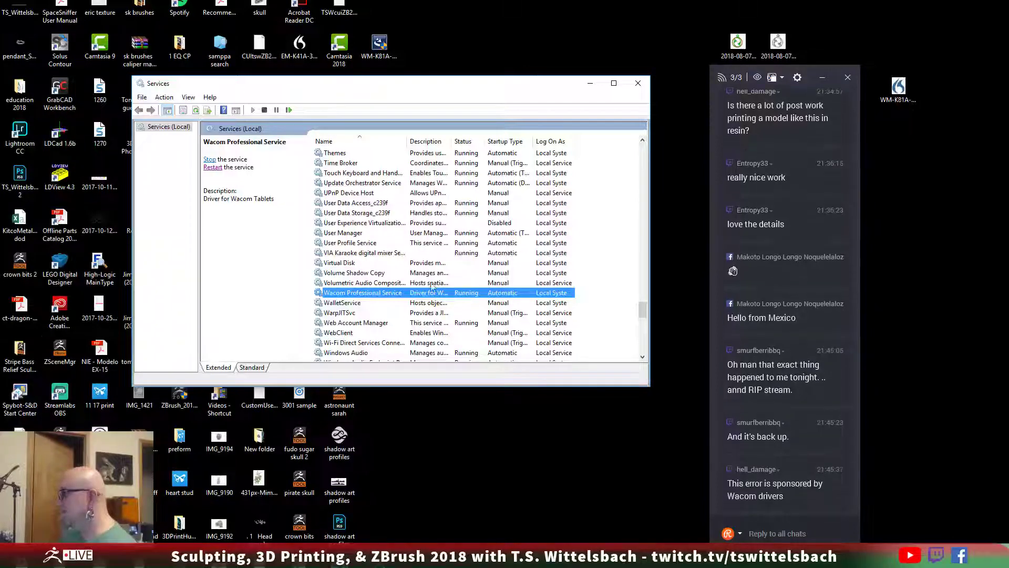
pyautogui.click(210, 159)
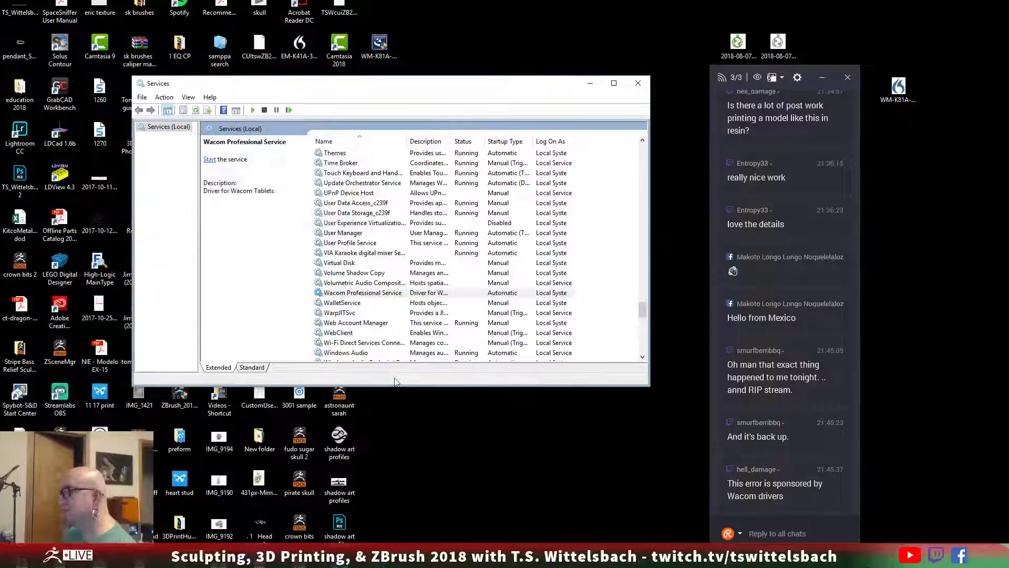
pyautogui.click(367, 294)
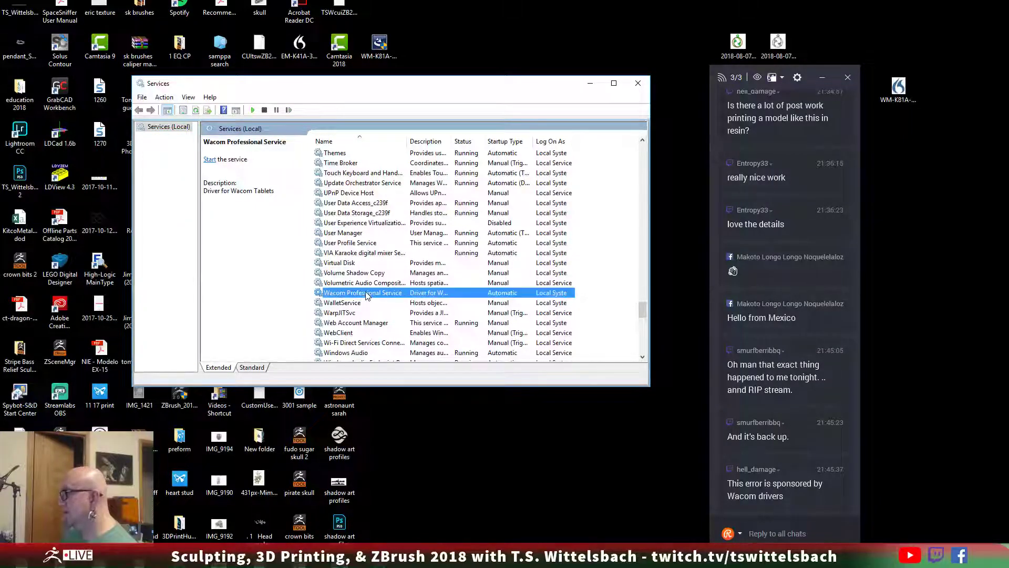
pyautogui.click(210, 159)
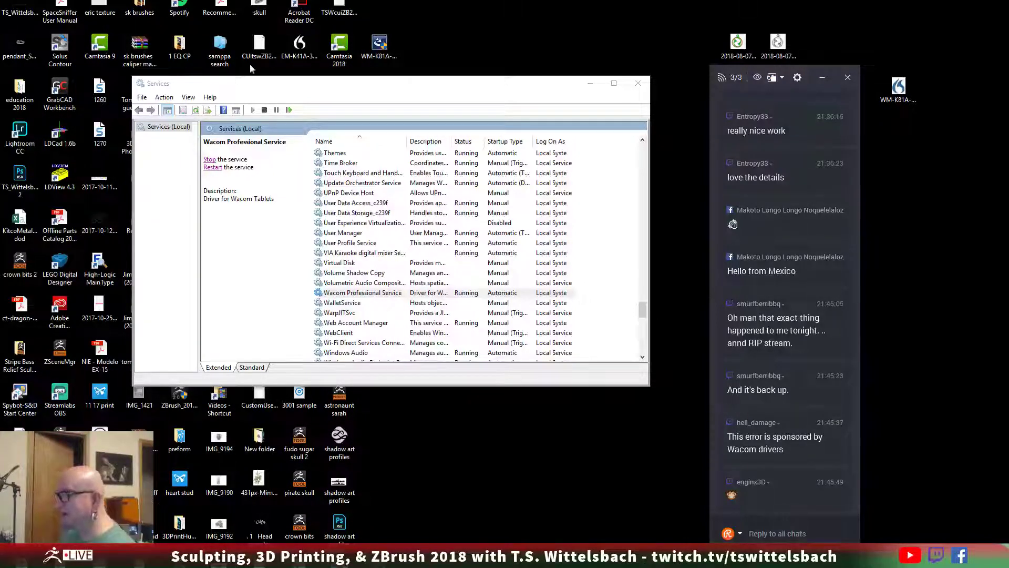
# Step: Open the Wacom Professional Service properties and stop and start the service from there
pyautogui.moveTo(323, 88); pyautogui.dragTo(287, 82)
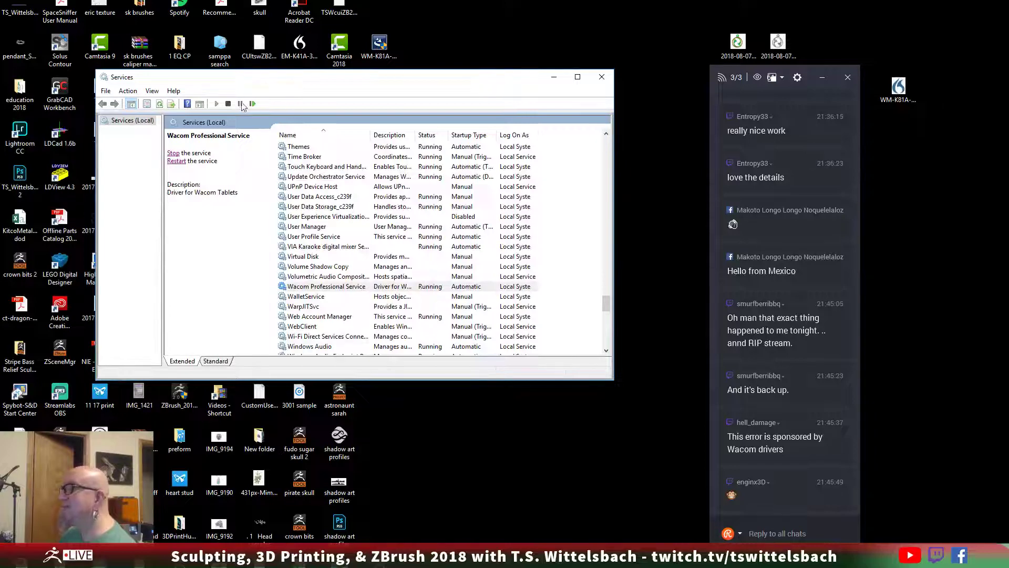
pyautogui.click(329, 289)
pyautogui.doubleClick(330, 289)
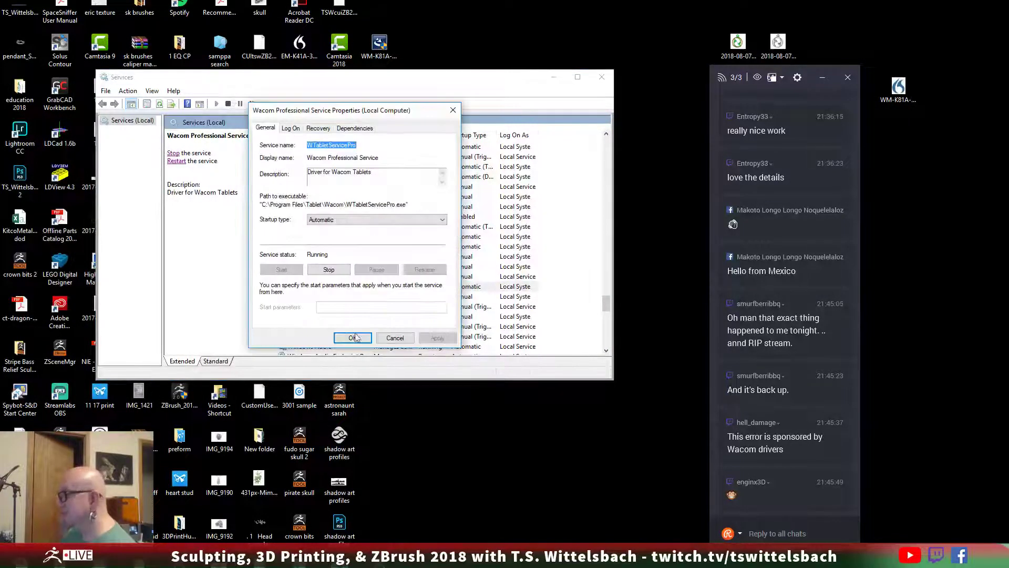
pyautogui.click(329, 269)
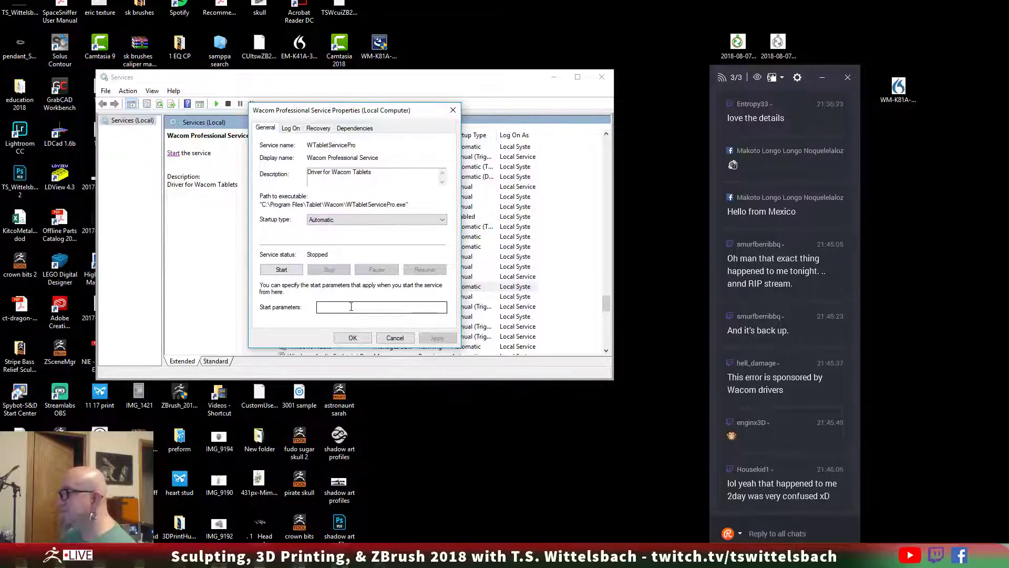
pyautogui.click(284, 269)
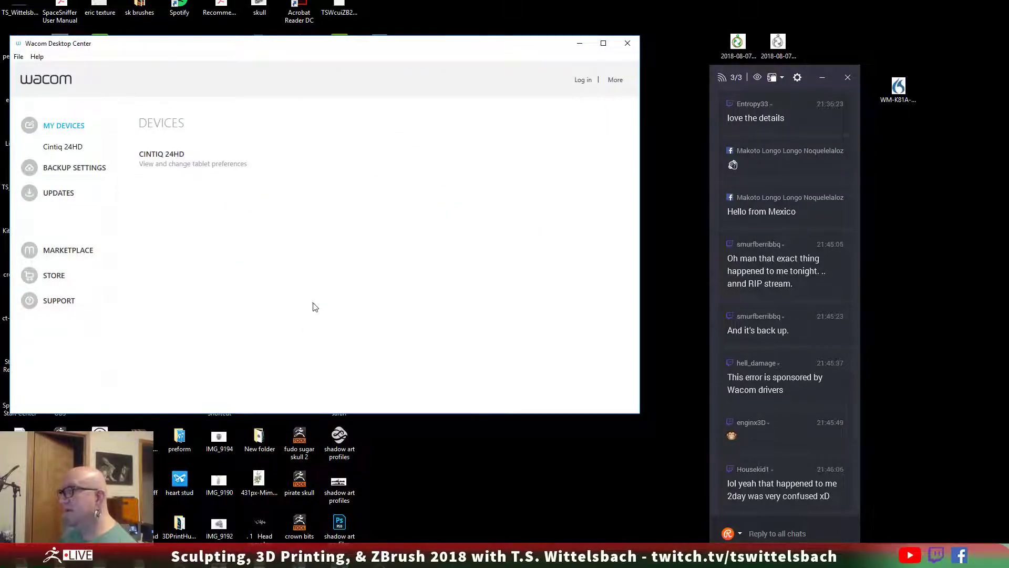
# Step: Check Wacom Desktop Center for driver updates, minimize it and close the service's properties
pyautogui.click(55, 201)
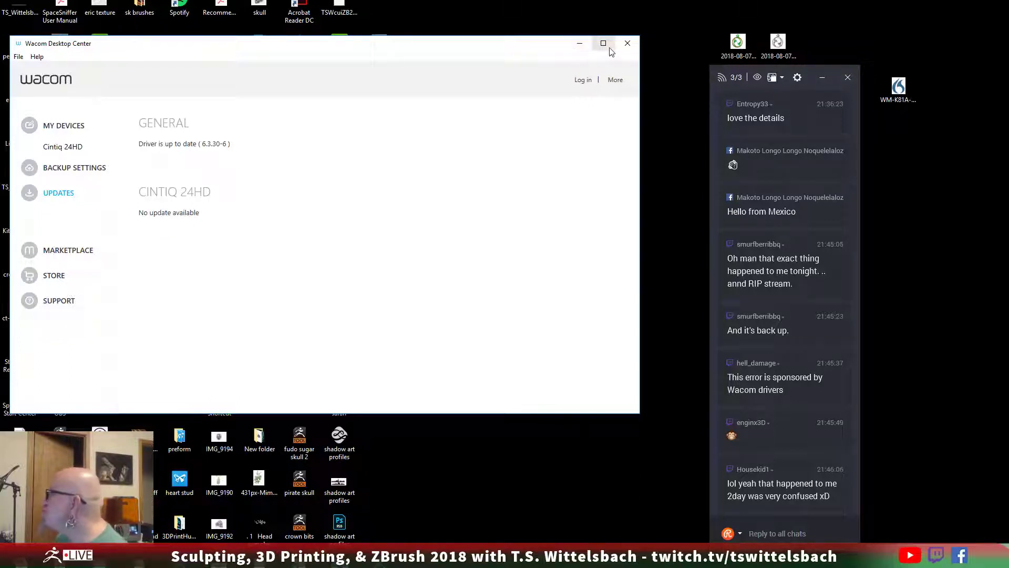
pyautogui.click(578, 47)
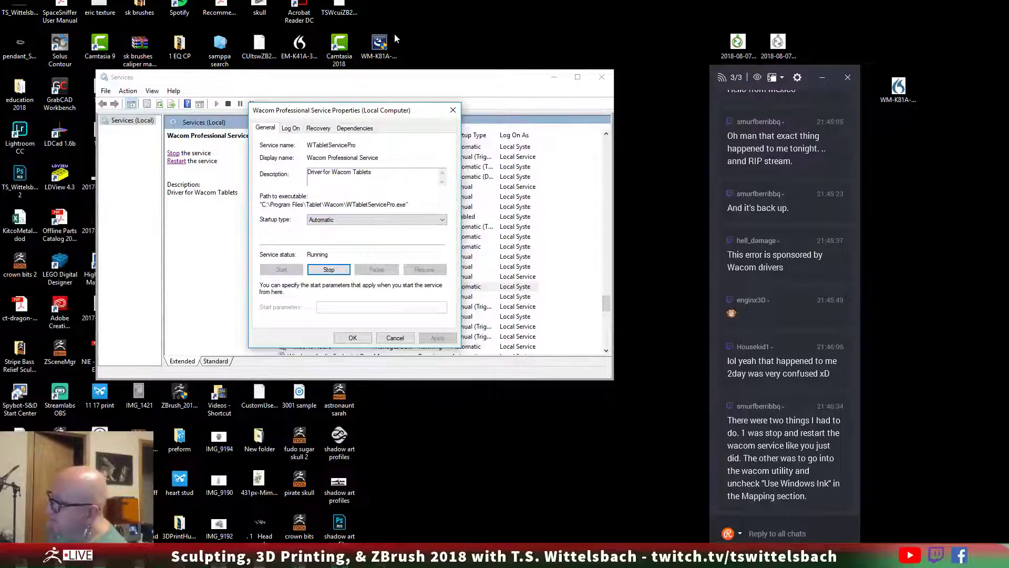
pyautogui.click(356, 340)
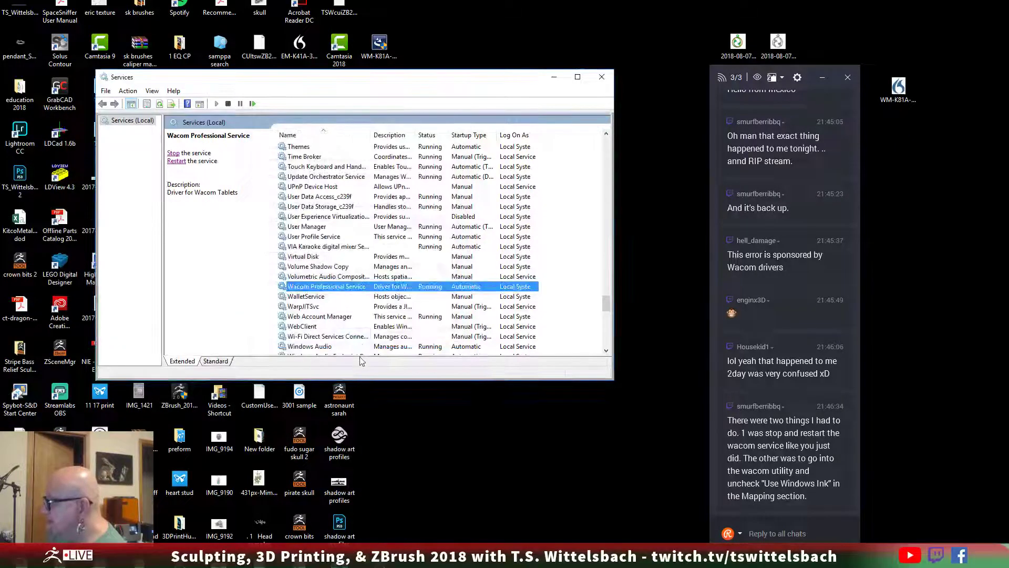
# Step: Enlarge the Services window and look through the entries around Wacom Professional Service
pyautogui.moveTo(318, 81); pyautogui.dragTo(269, 37)
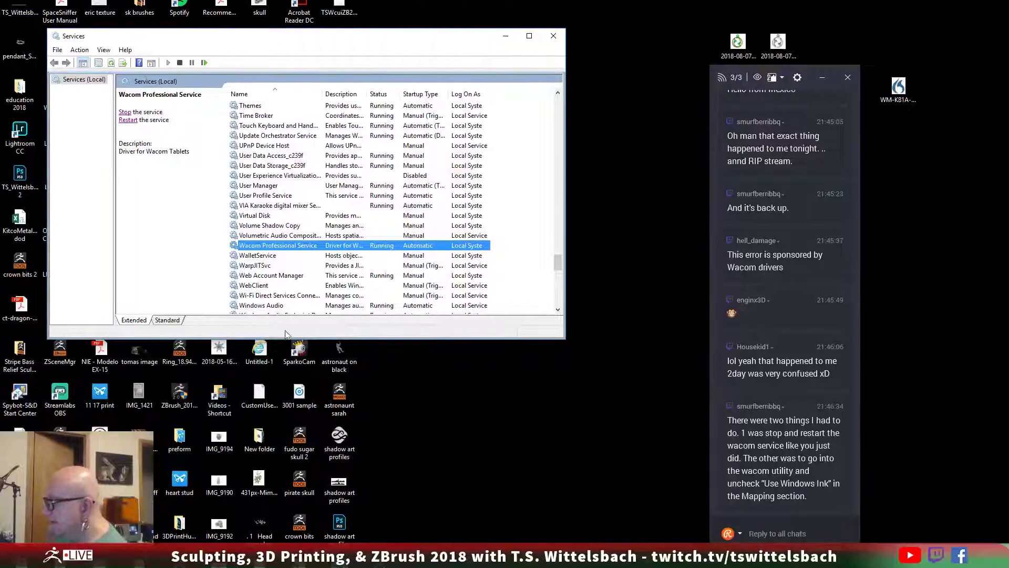
pyautogui.moveTo(366, 343); pyautogui.dragTo(410, 554)
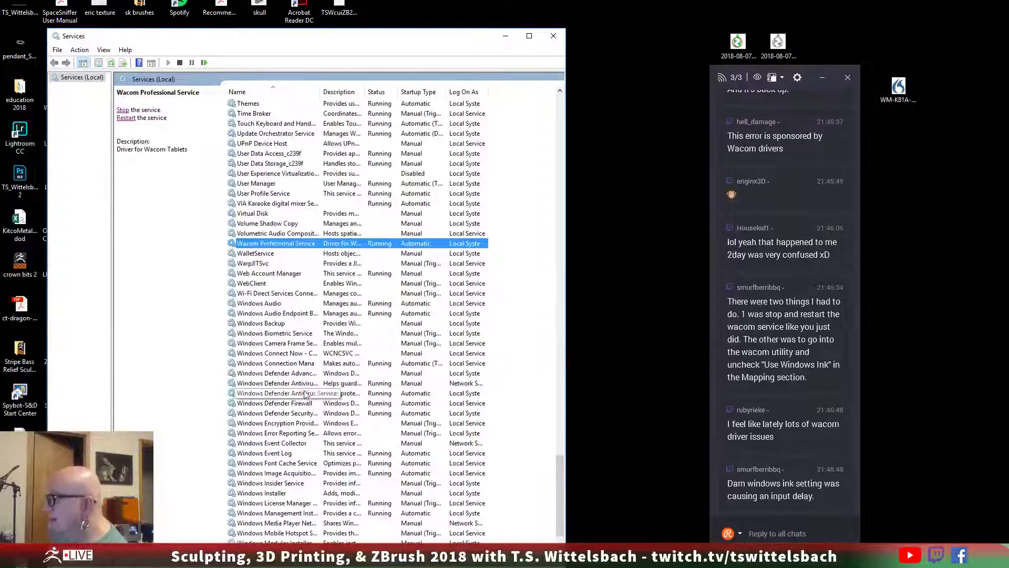
pyautogui.scroll(-5, 307, 395)
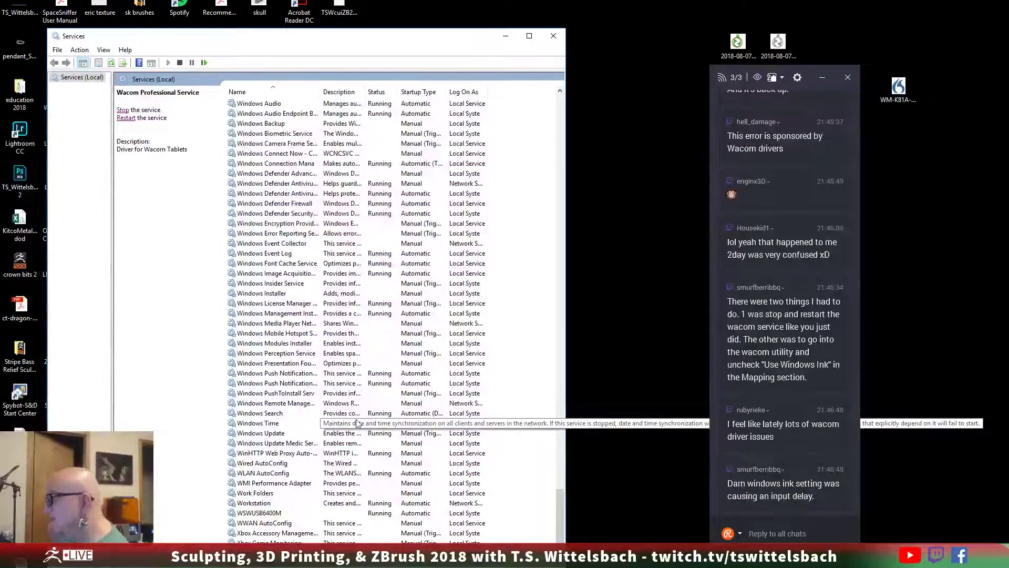
pyautogui.scroll(9, 356, 423)
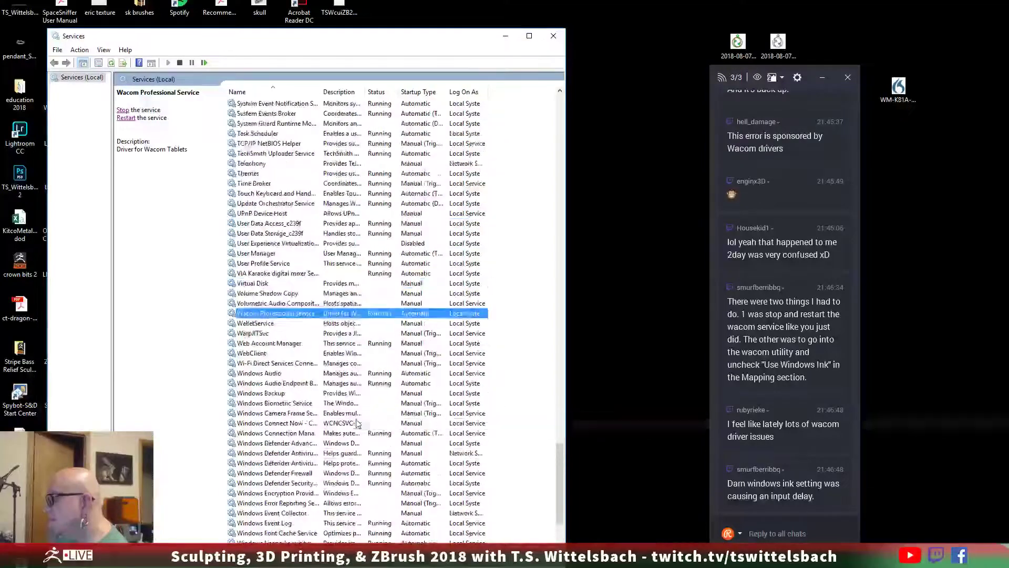
pyautogui.scroll(1, 357, 423)
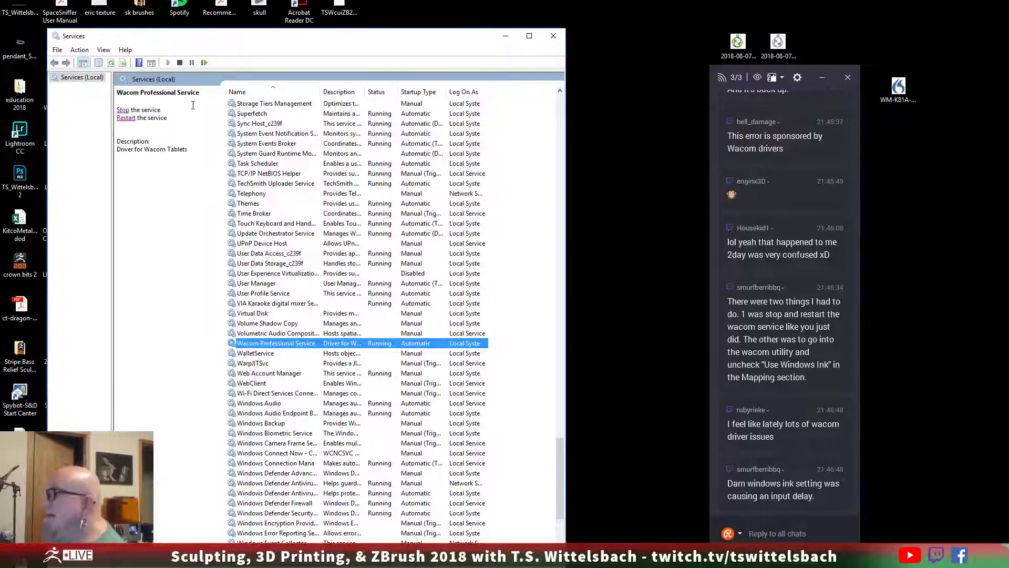
# Step: Stop and start the Wacom Professional Service once more and dismiss Wacom Desktop Center
pyautogui.click(123, 110)
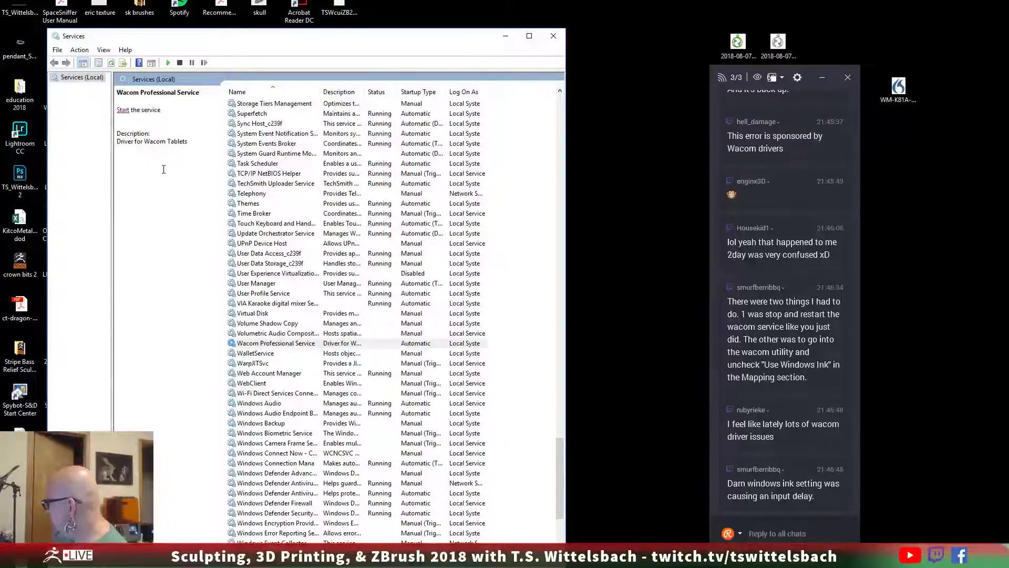
pyautogui.click(122, 110)
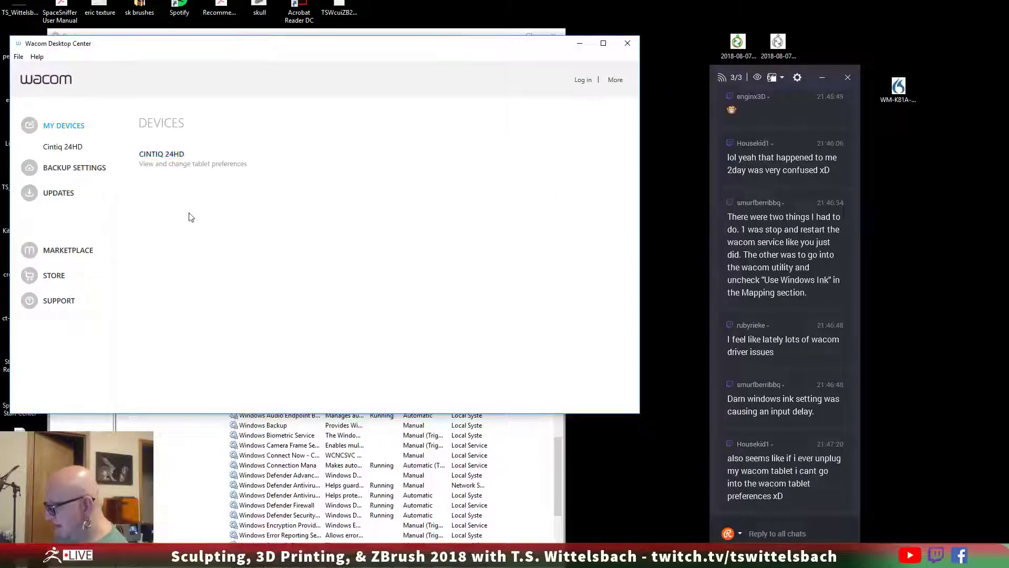
pyautogui.click(633, 43)
# Step: Look over the neighbouring entries in the services list and close the Services window
pyautogui.scroll(-3, 307, 457)
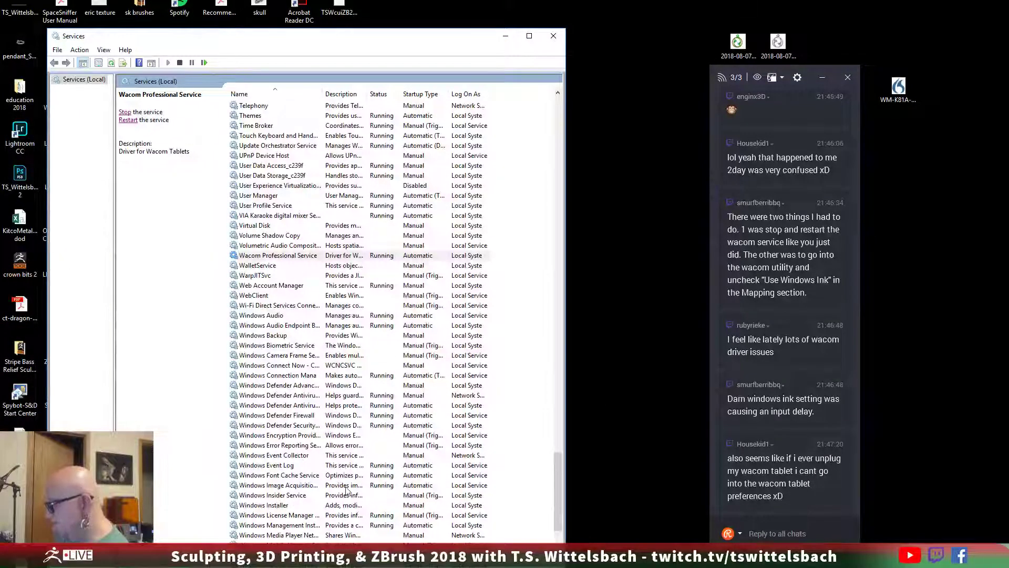
pyautogui.scroll(2, 340, 474)
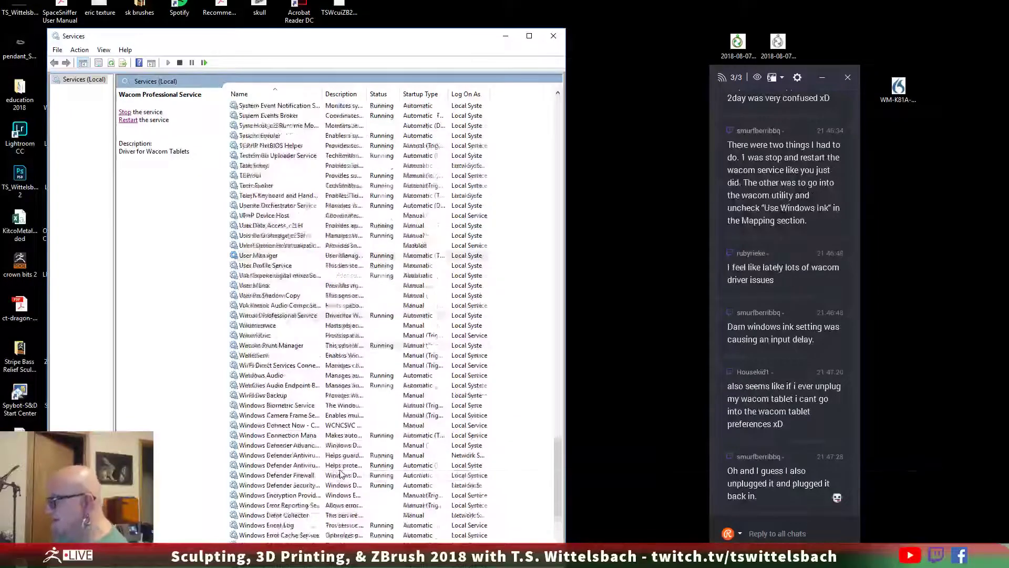
pyautogui.scroll(10, 340, 474)
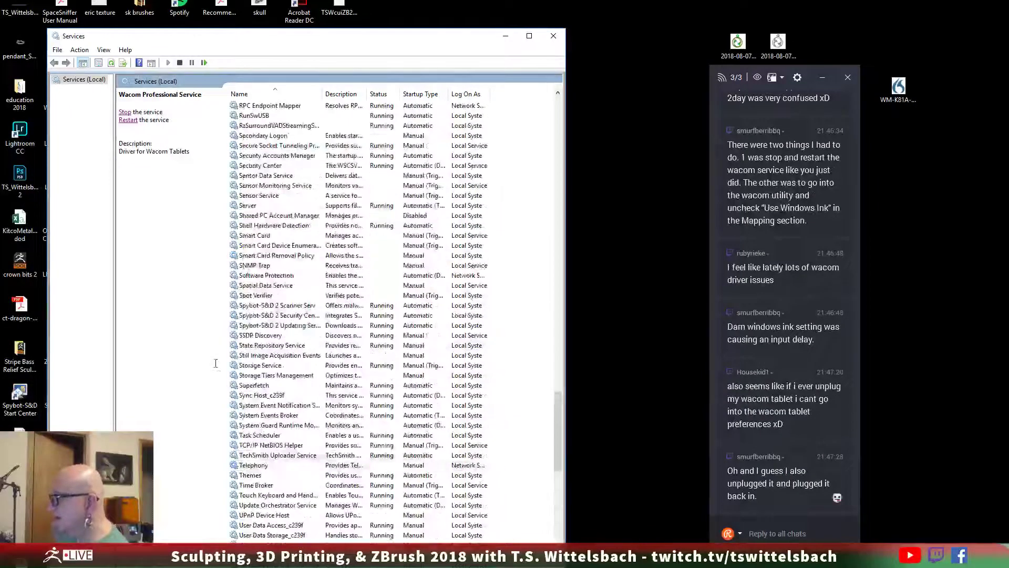
pyautogui.click(553, 37)
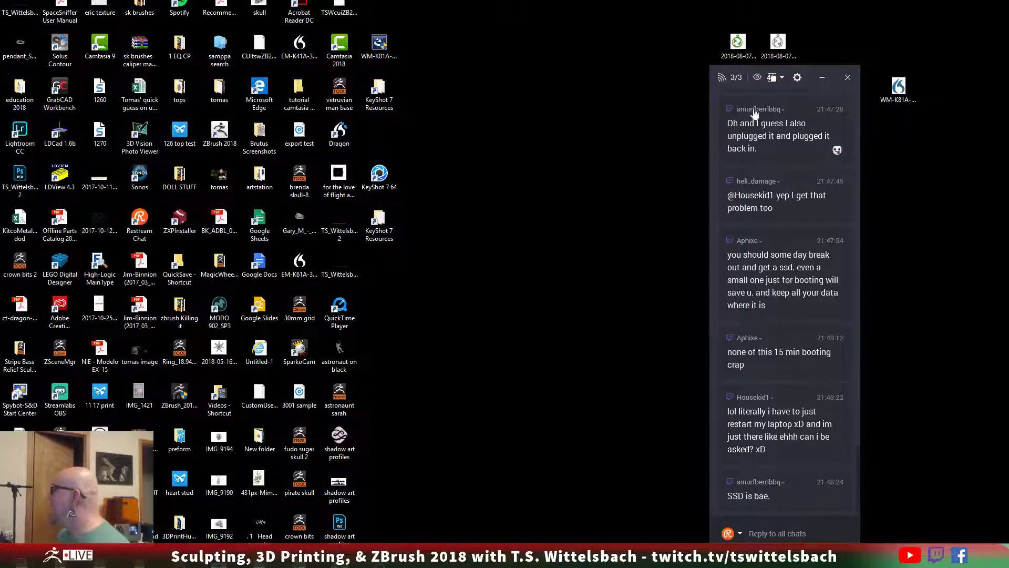
# Step: Switch back to ZBrush, shift the chat window slightly upward and maximize the ZBrush window
pyautogui.moveTo(576, 331); pyautogui.dragTo(553, 378)
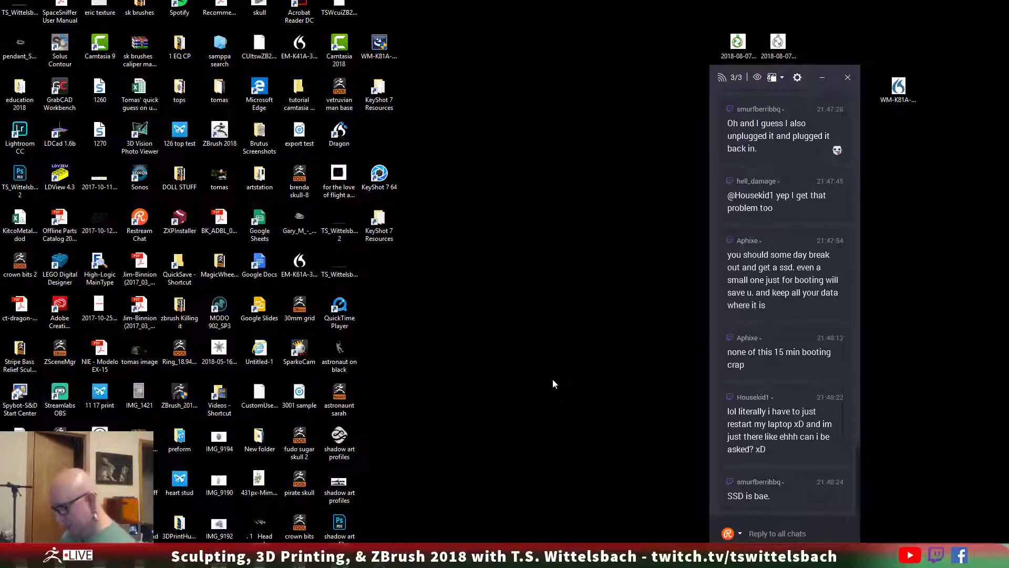
pyautogui.press('super')
pyautogui.press('super')
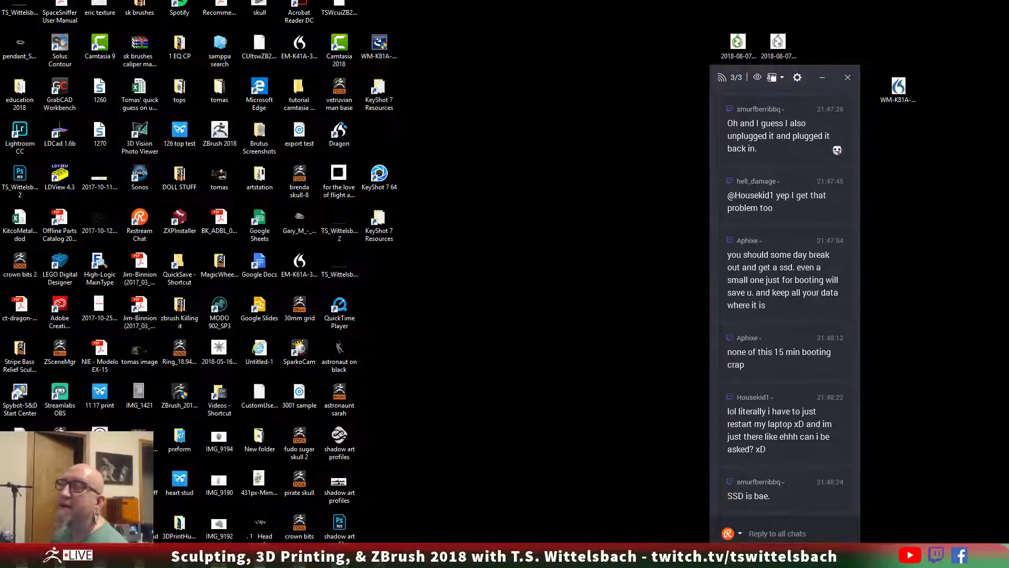
pyautogui.hotkey('alt', 'Tab')
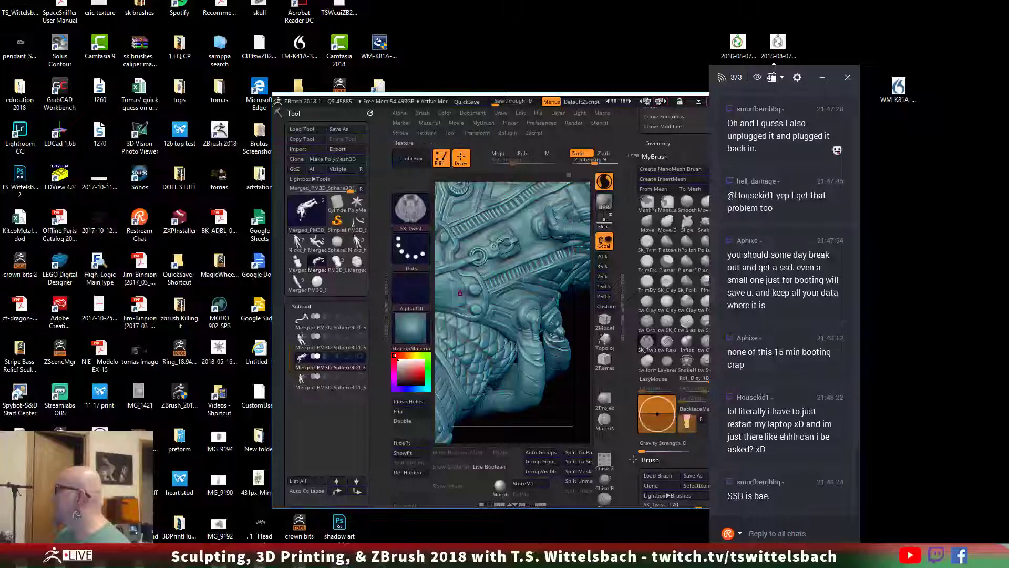
pyautogui.moveTo(726, 81)
pyautogui.mouseDown()
pyautogui.moveTo(828, 83)
pyautogui.moveTo(745, 67)
pyautogui.moveTo(691, 106)
pyautogui.moveTo(723, 71)
pyautogui.mouseUp()
pyautogui.click(714, 101)
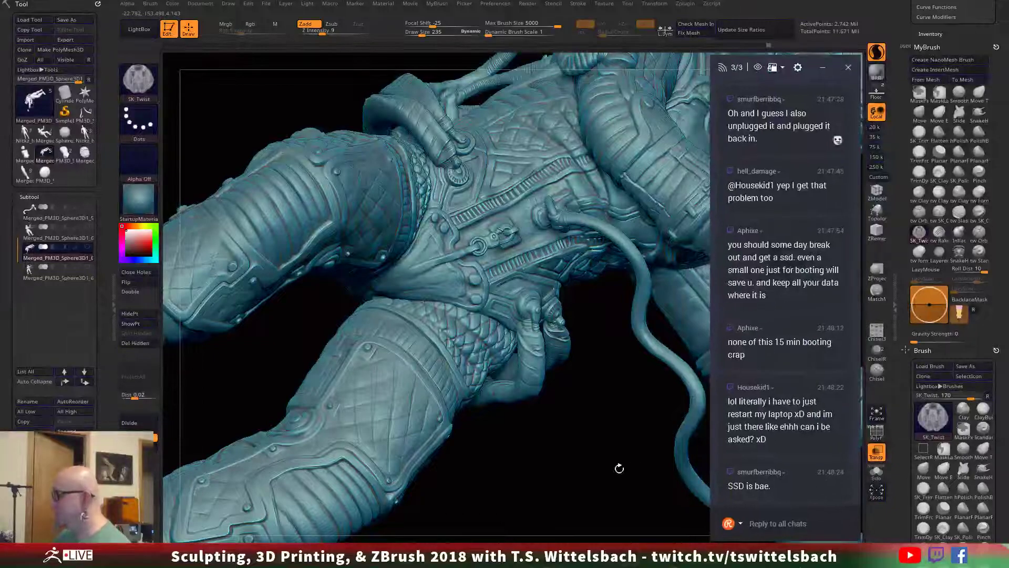
# Step: Examine the space suit's torso, hoses and legs, then move in close on the quilted fabric of the upper thigh
pyautogui.moveTo(599, 432); pyautogui.dragTo(591, 417)
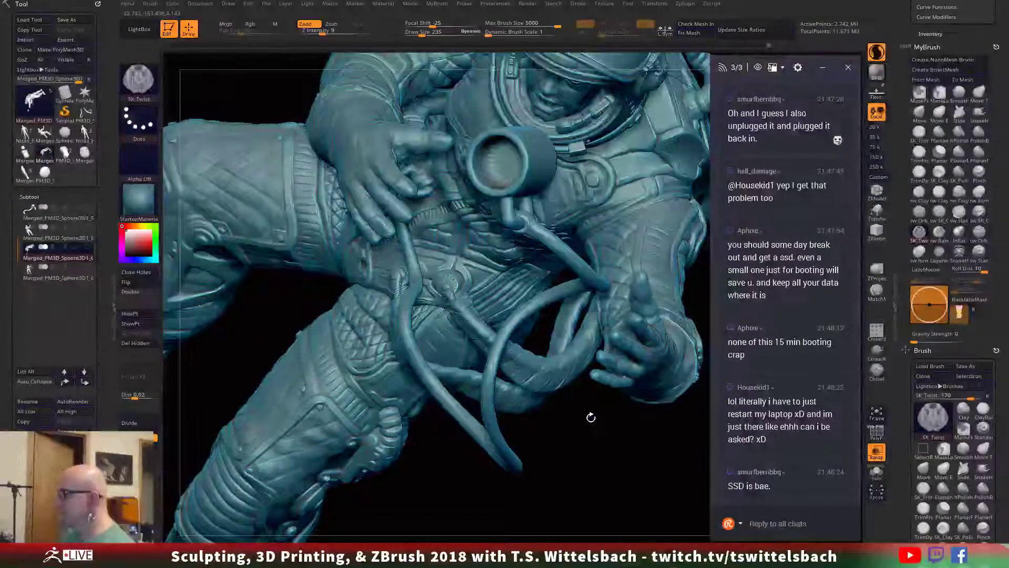
pyautogui.moveTo(597, 503); pyautogui.dragTo(567, 368)
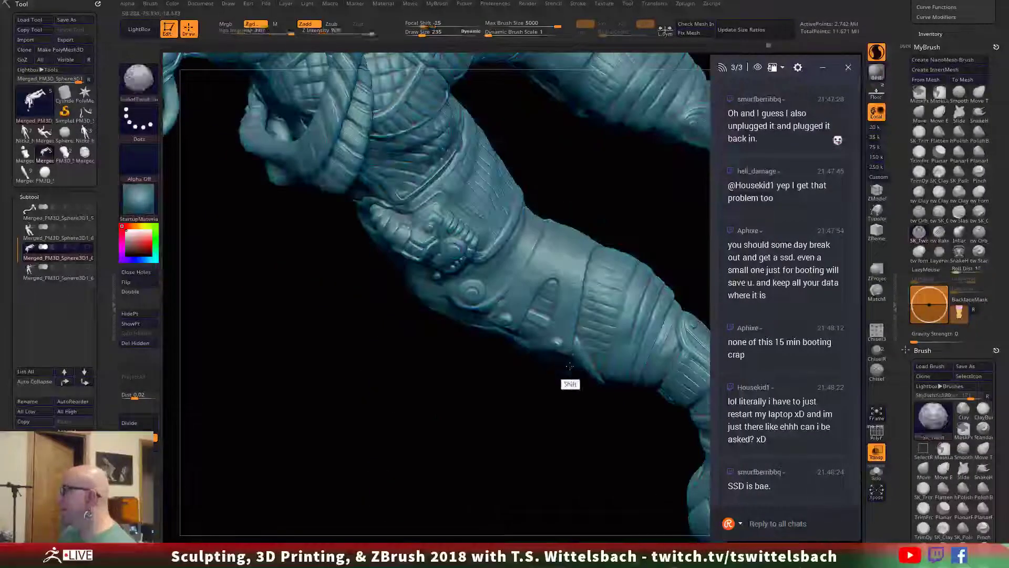
pyautogui.moveTo(556, 443); pyautogui.dragTo(454, 366)
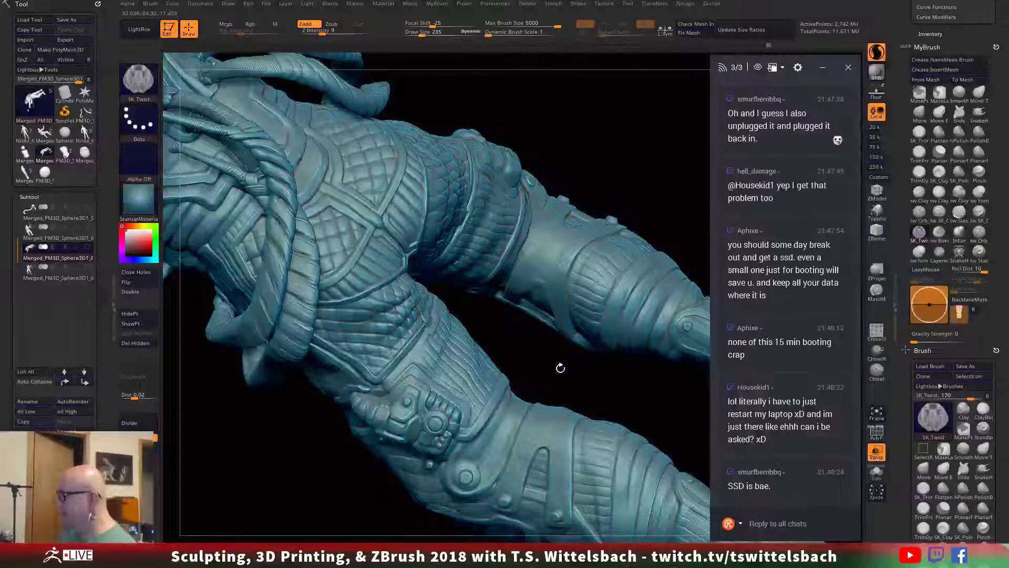
pyautogui.moveTo(558, 367); pyautogui.dragTo(686, 236)
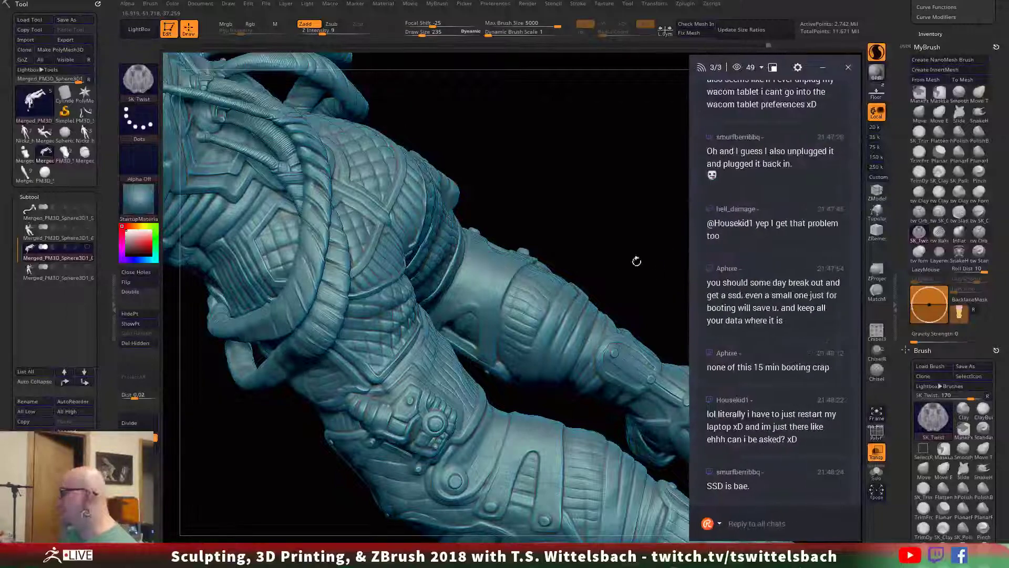
pyautogui.moveTo(608, 263); pyautogui.dragTo(593, 247)
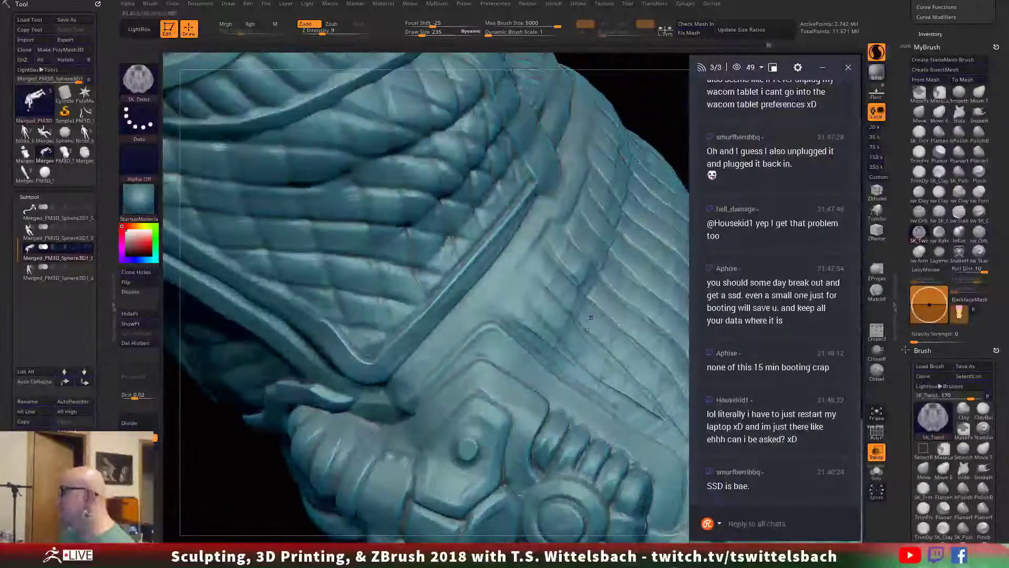
pyautogui.keyDown('alt'); pyautogui.moveTo(655, 103); pyautogui.dragTo(457, 342); pyautogui.keyUp('alt')
pyautogui.moveTo(566, 215); pyautogui.dragTo(556, 281)
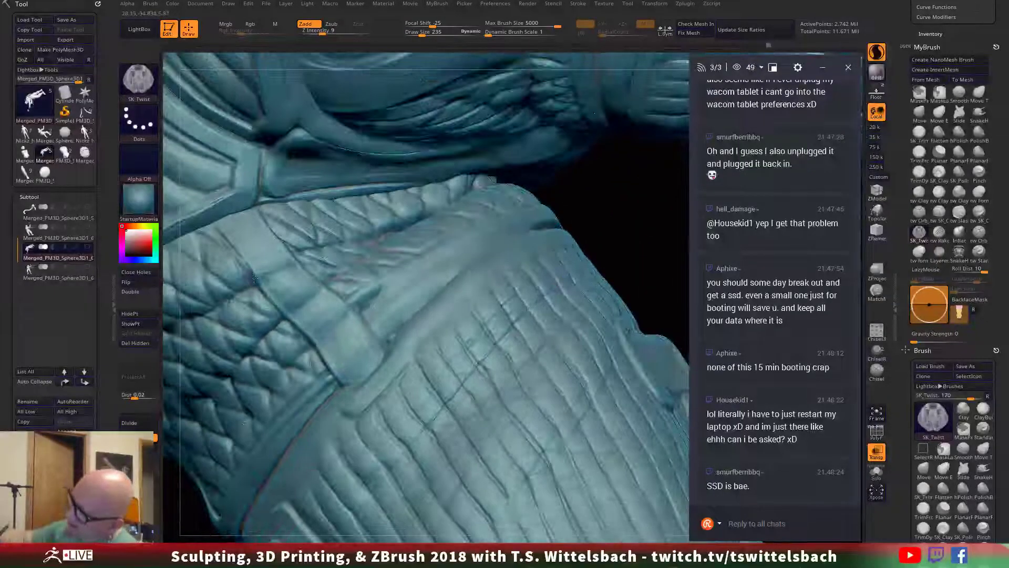
# Step: Set the SK_Twist brush's Draw Size to 189 and sculpt creases along the strap and quilted fabric on the upper thigh
pyautogui.moveTo(239, 256); pyautogui.dragTo(228, 239)
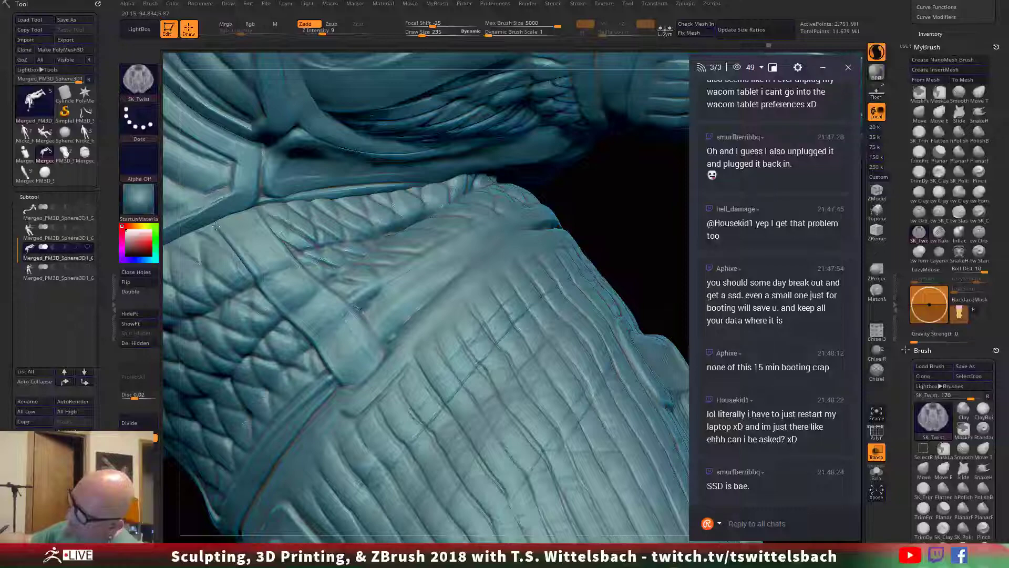
pyautogui.press('space')
pyautogui.click(356, 248)
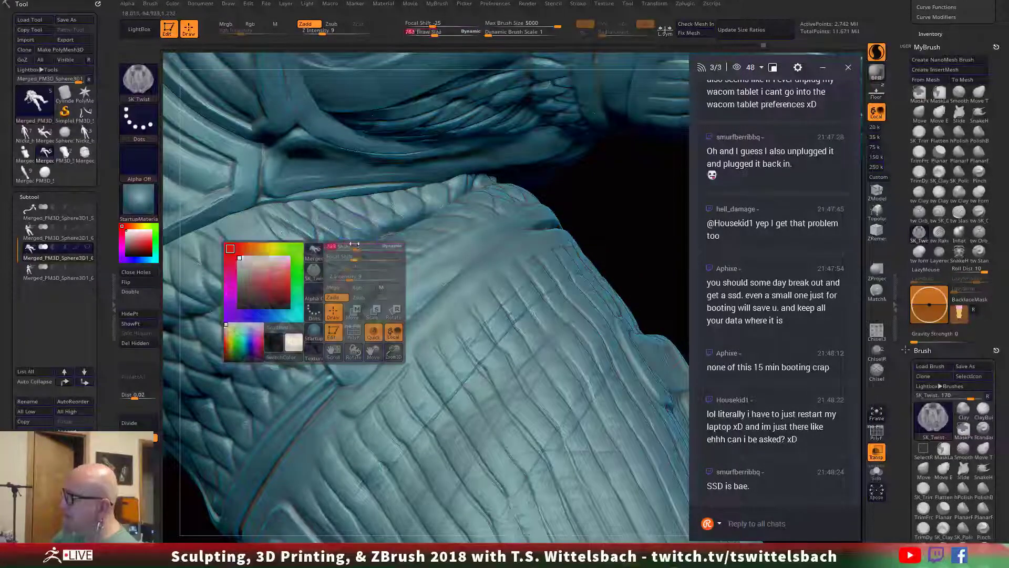
pyautogui.press('space')
pyautogui.moveTo(354, 248); pyautogui.dragTo(342, 248)
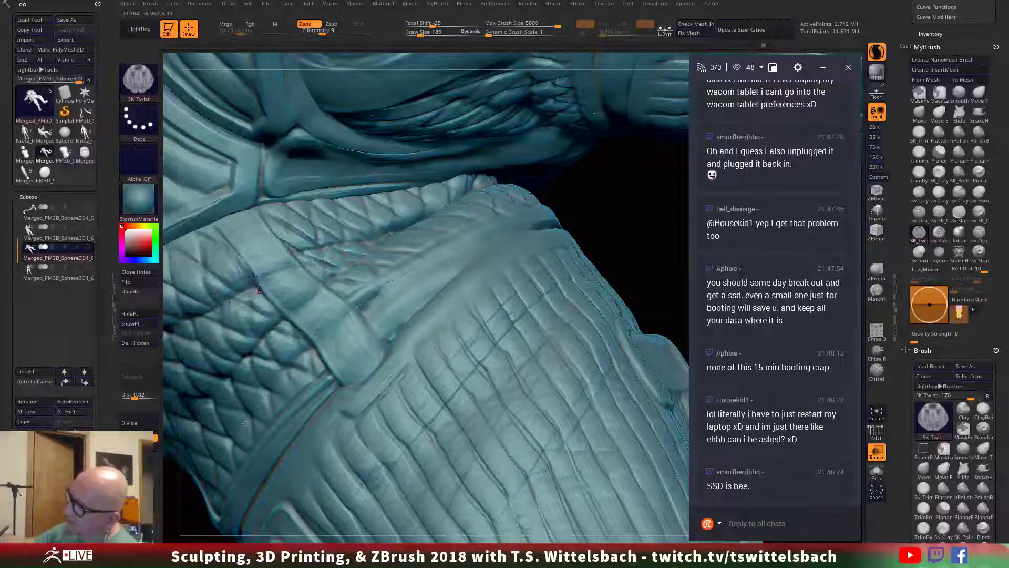
pyautogui.moveTo(258, 290)
pyautogui.mouseDown()
pyautogui.moveTo(211, 225)
pyautogui.moveTo(217, 245)
pyautogui.mouseUp()
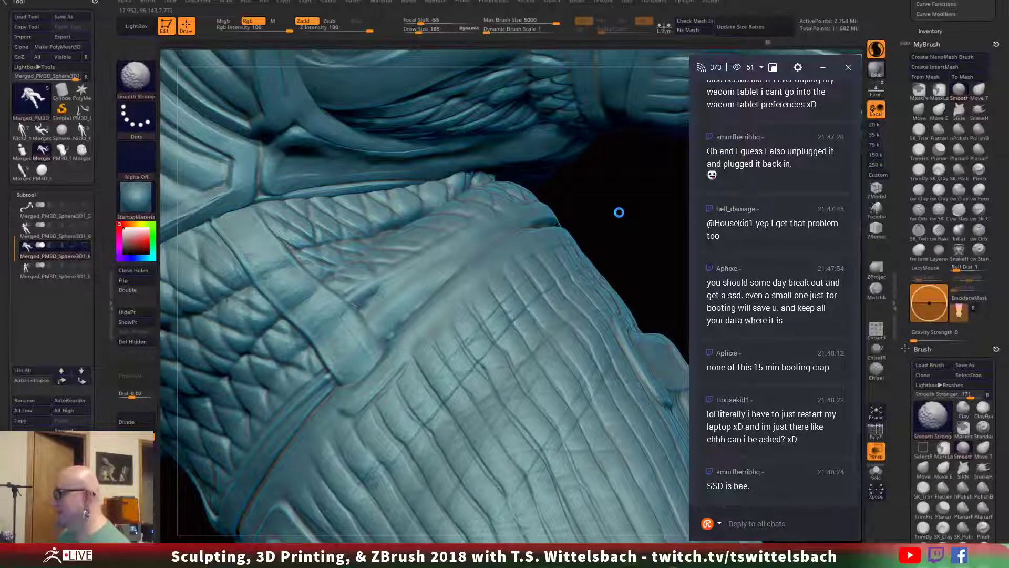
# Step: Keep the unresponsive program running until it recovers, return to the upper thigh strap and undo the last stroke
pyautogui.click(592, 498)
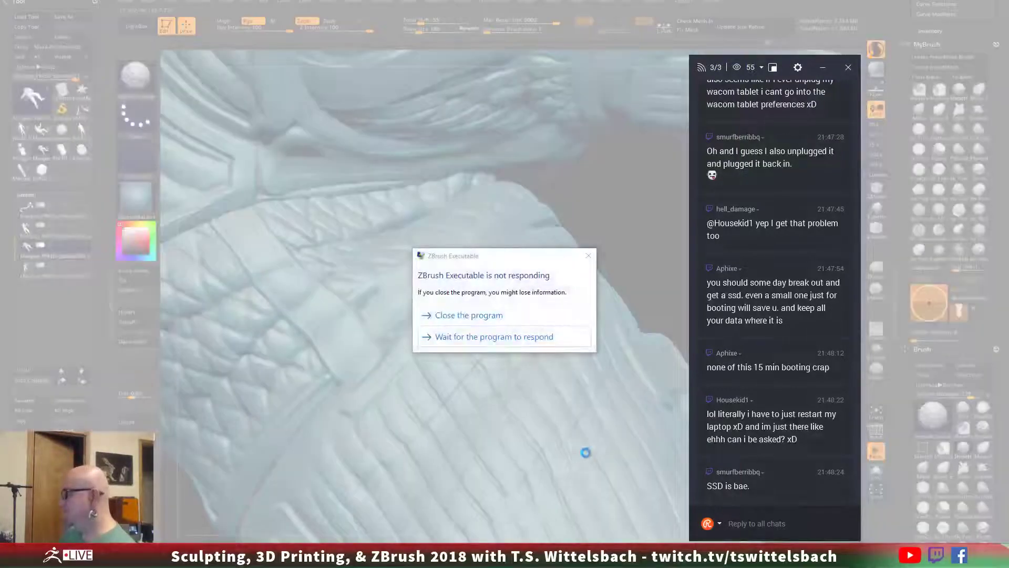
pyautogui.click(547, 338)
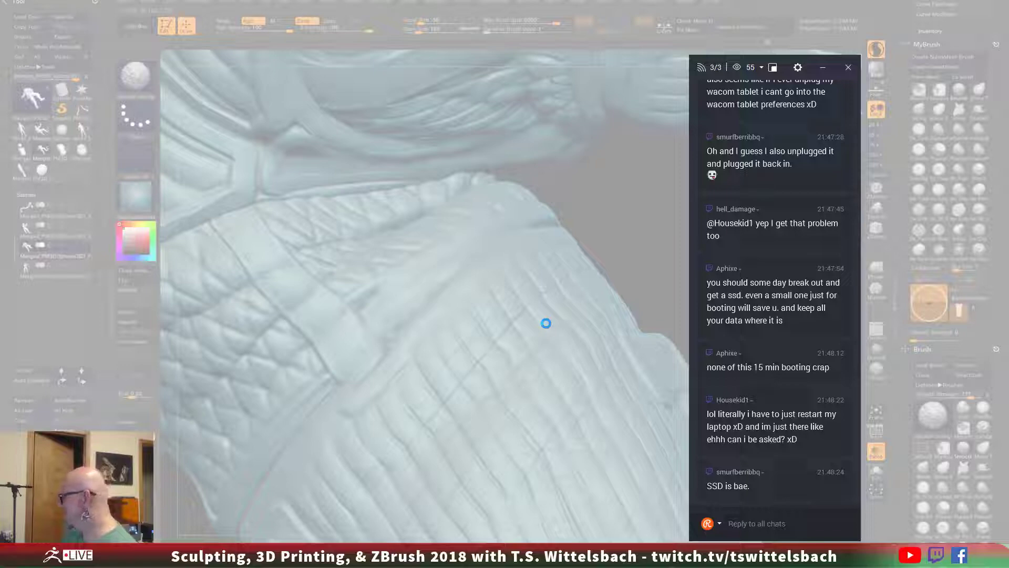
pyautogui.press('space')
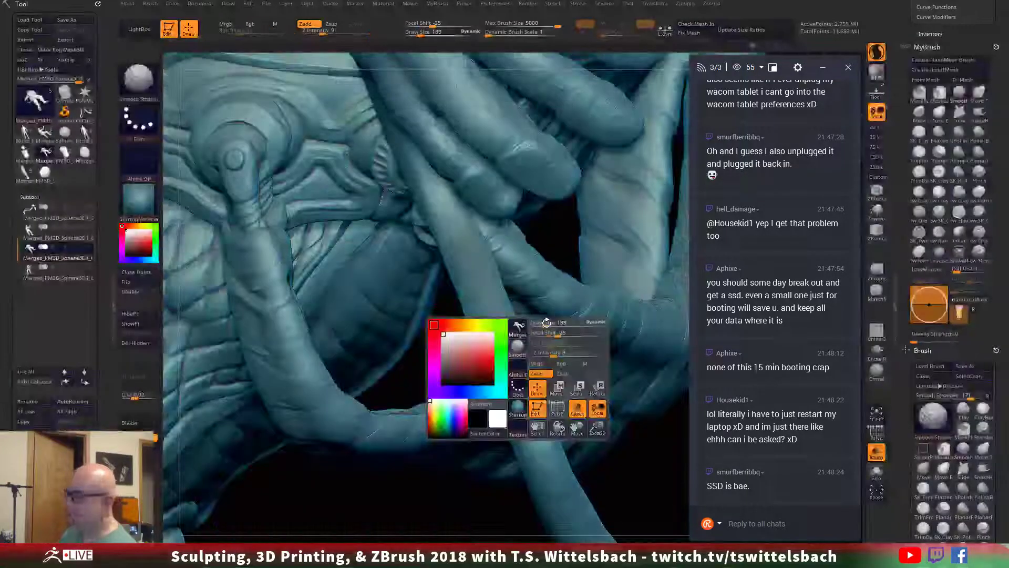
pyautogui.moveTo(367, 512); pyautogui.dragTo(392, 511)
pyautogui.moveTo(268, 488); pyautogui.dragTo(664, 240)
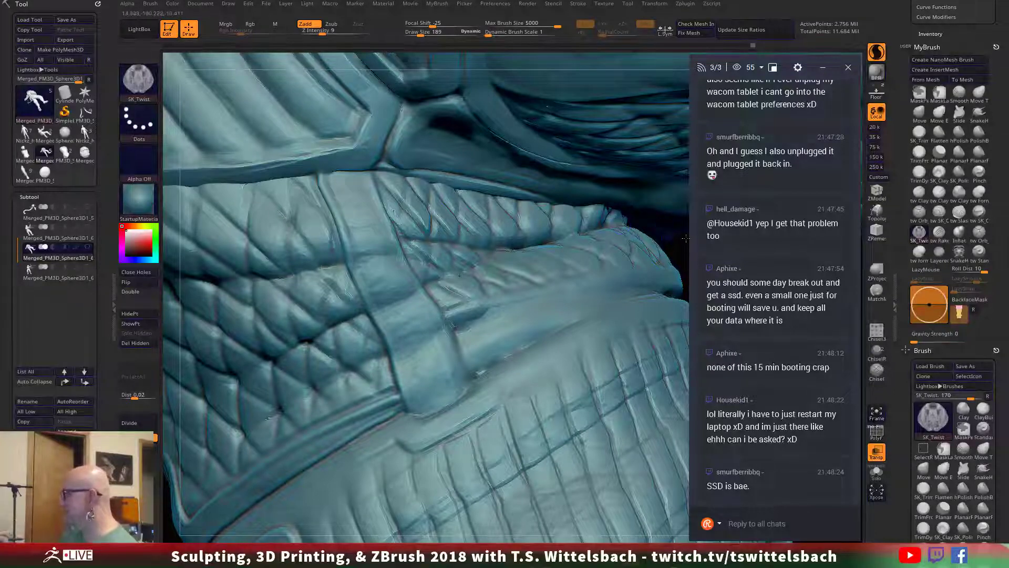
pyautogui.hotkey('ctrl', 'z')
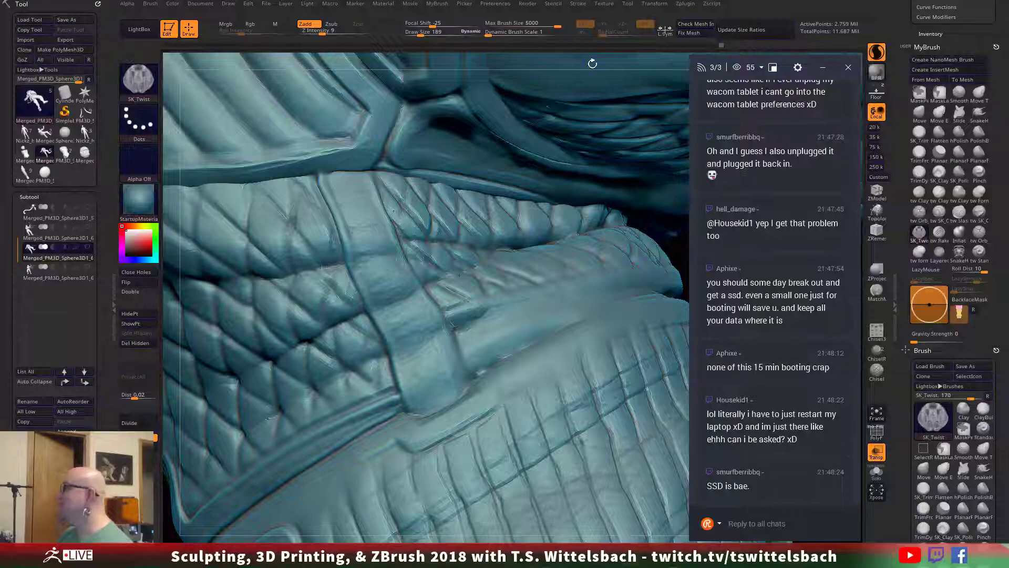
# Step: Smooth the fabric folds beside the upper thigh strap and wait for the frozen program to respond
pyautogui.moveTo(592, 63)
pyautogui.mouseDown()
pyautogui.moveTo(655, 386)
pyautogui.moveTo(788, 358)
pyautogui.moveTo(673, 378)
pyautogui.moveTo(695, 368)
pyautogui.moveTo(673, 317)
pyautogui.mouseUp()
pyautogui.moveTo(623, 261)
pyautogui.mouseDown()
pyautogui.moveTo(638, 354)
pyautogui.moveTo(620, 325)
pyautogui.moveTo(660, 227)
pyautogui.moveTo(493, 228)
pyautogui.mouseUp()
pyautogui.press('shift')
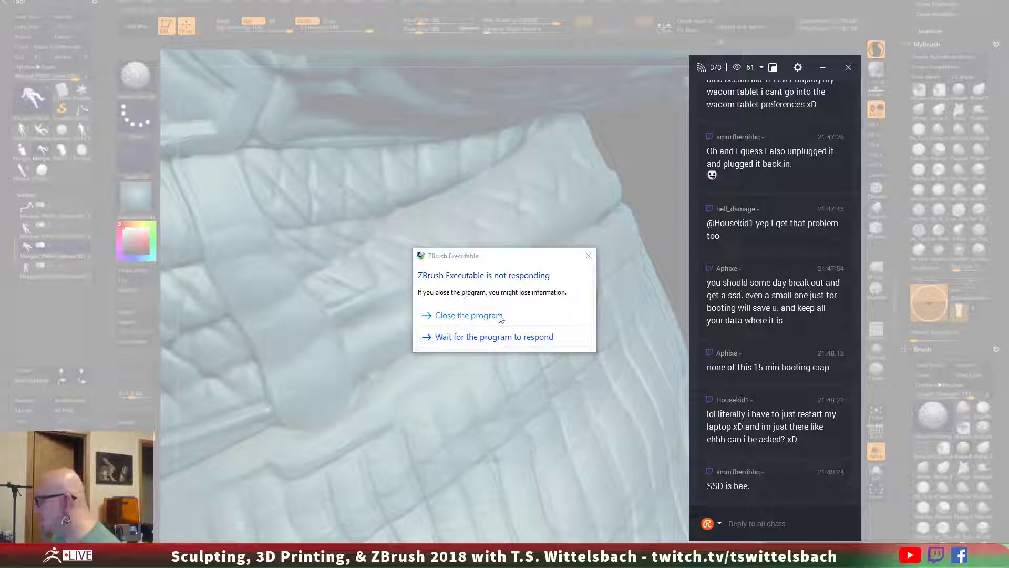
pyautogui.click(513, 339)
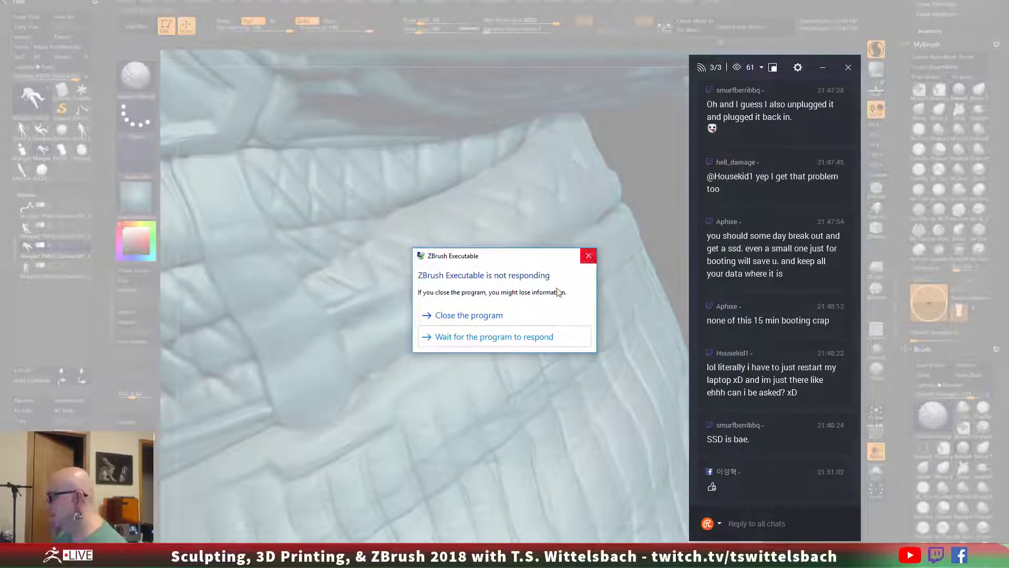
pyautogui.click(516, 337)
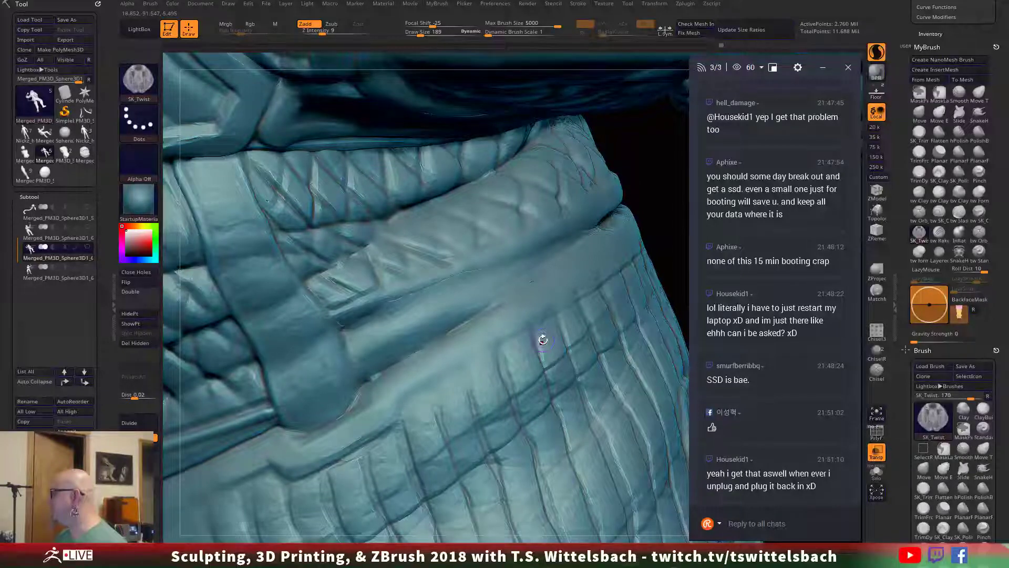
# Step: Try carving a groove along the fold below the quilted thigh fabric, then undo the strokes
pyautogui.moveTo(649, 196); pyautogui.dragTo(442, 280)
pyautogui.press('shift')
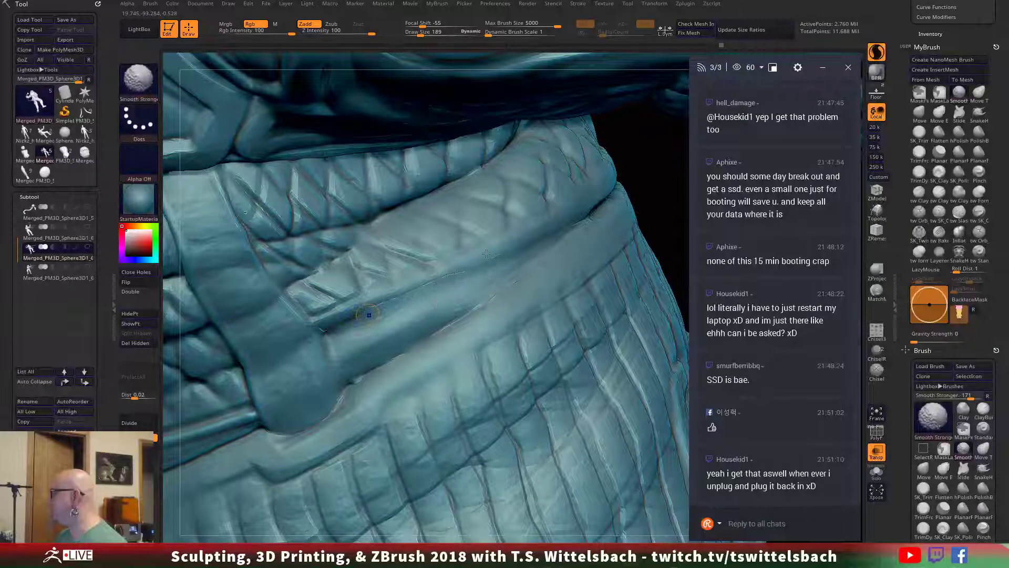
pyautogui.hotkey('ctrl', 'z')
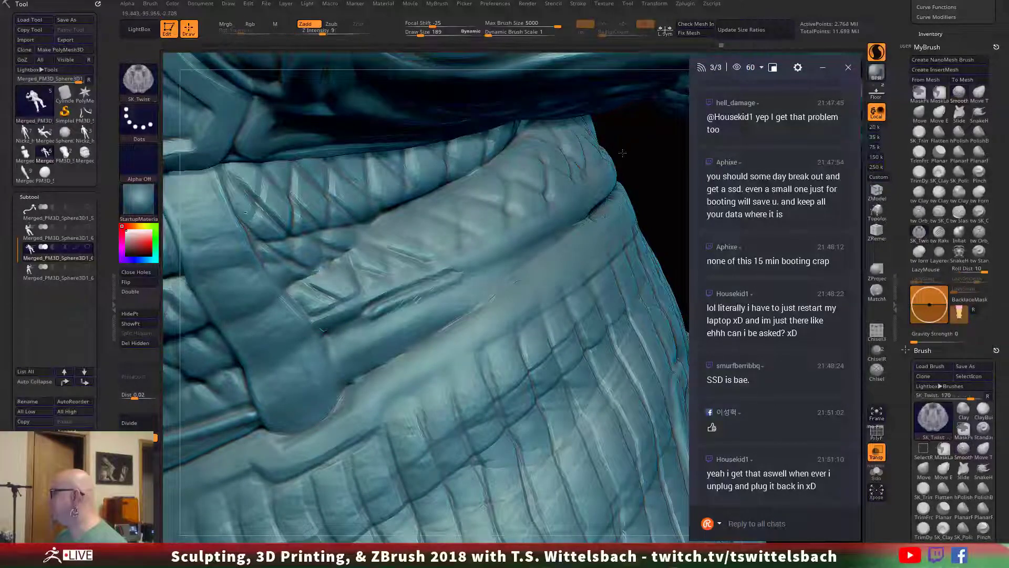
pyautogui.moveTo(647, 193)
pyautogui.mouseDown()
pyautogui.moveTo(632, 164)
pyautogui.moveTo(663, 184)
pyautogui.moveTo(647, 189)
pyautogui.mouseUp()
pyautogui.hotkey('ctrl', 'z')
pyautogui.hotkey('ctrl', 'z')
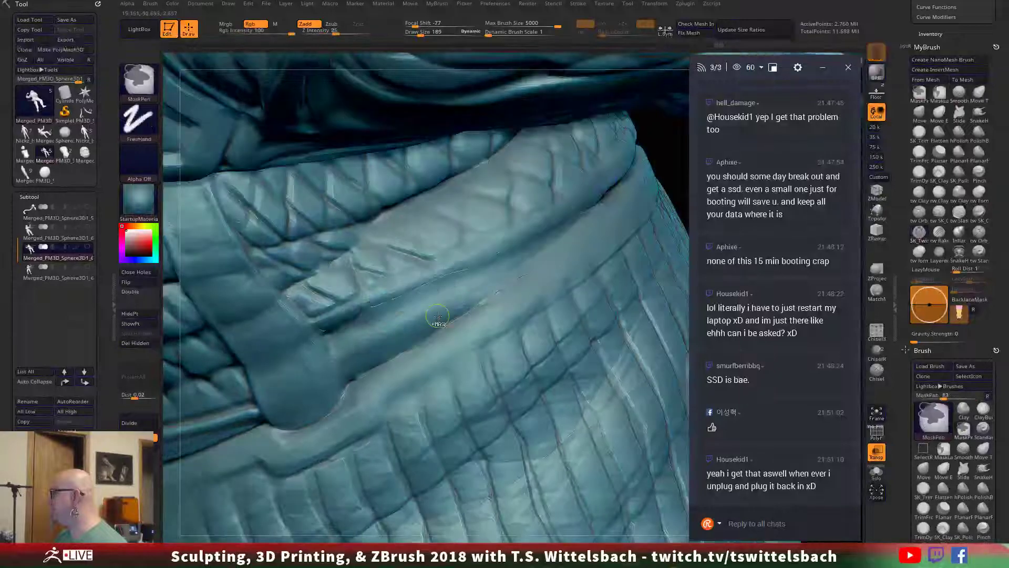
# Step: Smooth the long fold between the thigh strap and the ribbed panel with the Smooth Stronger brush
pyautogui.press('shift')
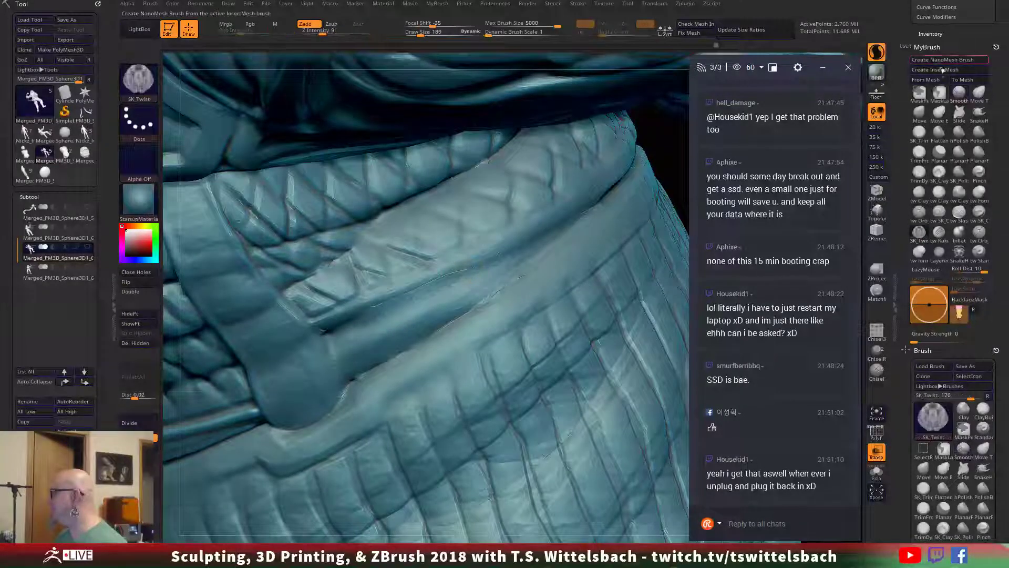
pyautogui.press('shift')
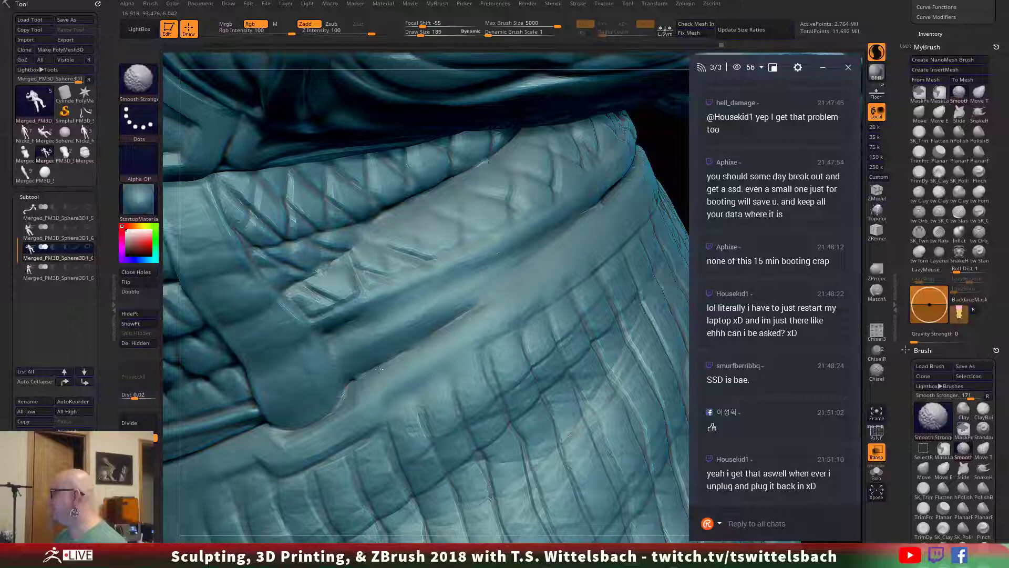
pyautogui.moveTo(439, 328); pyautogui.dragTo(366, 375)
pyautogui.moveTo(647, 119); pyautogui.dragTo(626, 142)
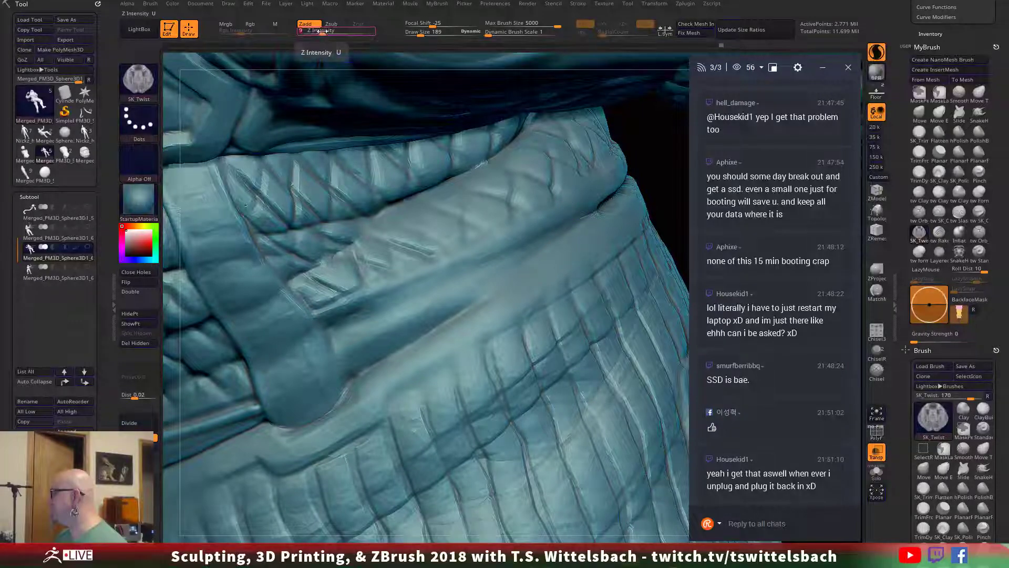
# Step: Lower the SK_Twist brush's Z Intensity to 4 and carve a crease under the quilted thigh fabric, undoing the last smoothing attempt
pyautogui.moveTo(322, 32); pyautogui.dragTo(316, 33)
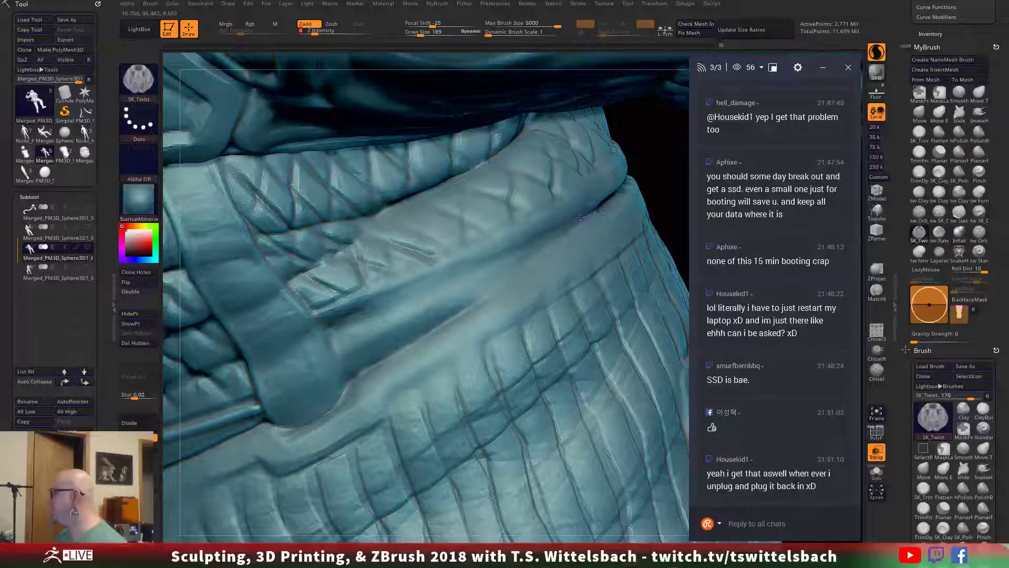
pyautogui.moveTo(568, 223); pyautogui.dragTo(316, 318)
pyautogui.press('shift')
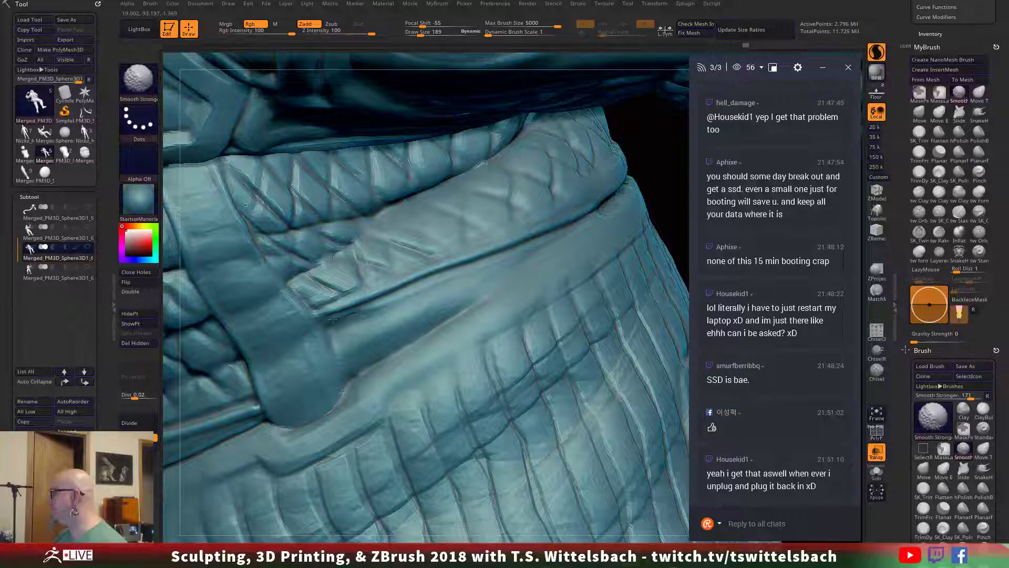
pyautogui.moveTo(311, 311); pyautogui.dragTo(347, 386)
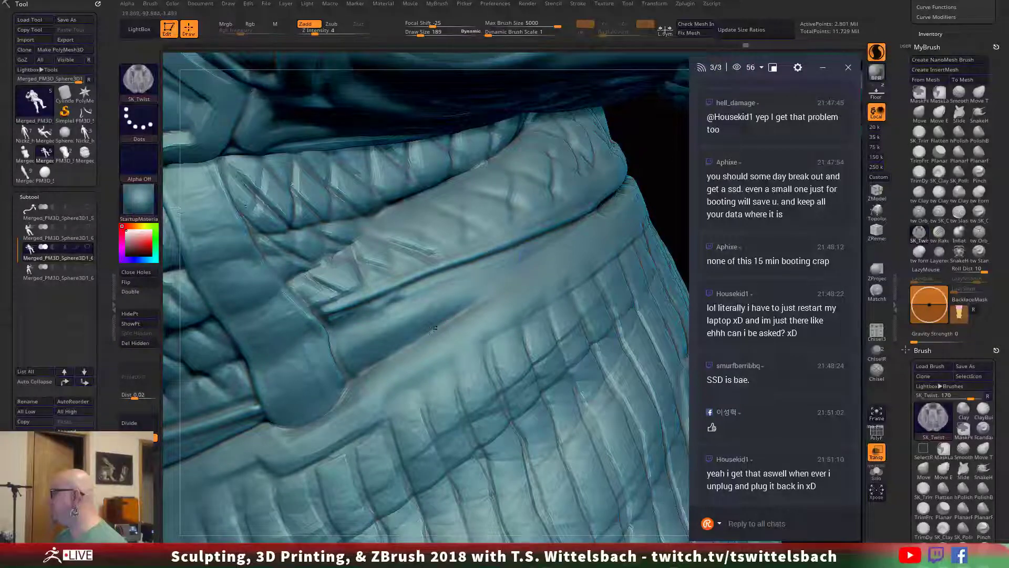
pyautogui.press('shift')
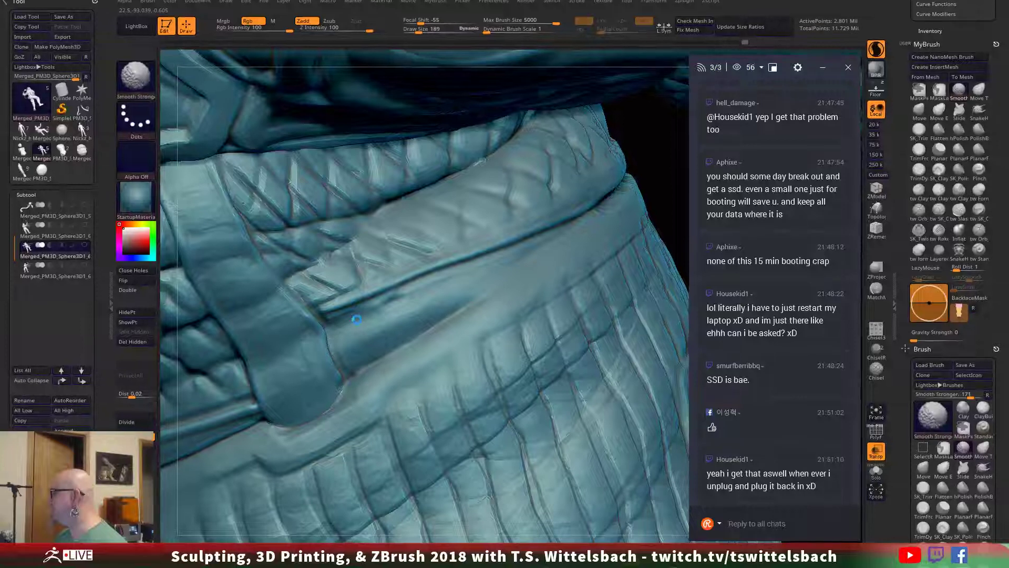
pyautogui.hotkey('ctrl', 'z')
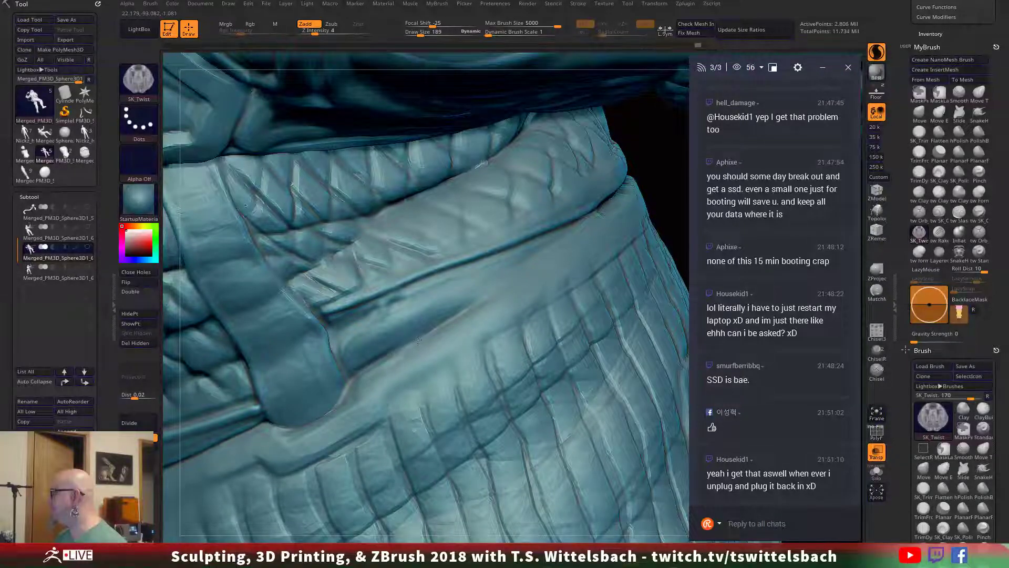
# Step: Carve a second crease along the lower edge of the thigh fold and smooth its upper end
pyautogui.moveTo(418, 340)
pyautogui.mouseDown()
pyautogui.moveTo(492, 277)
pyautogui.moveTo(580, 224)
pyautogui.mouseUp()
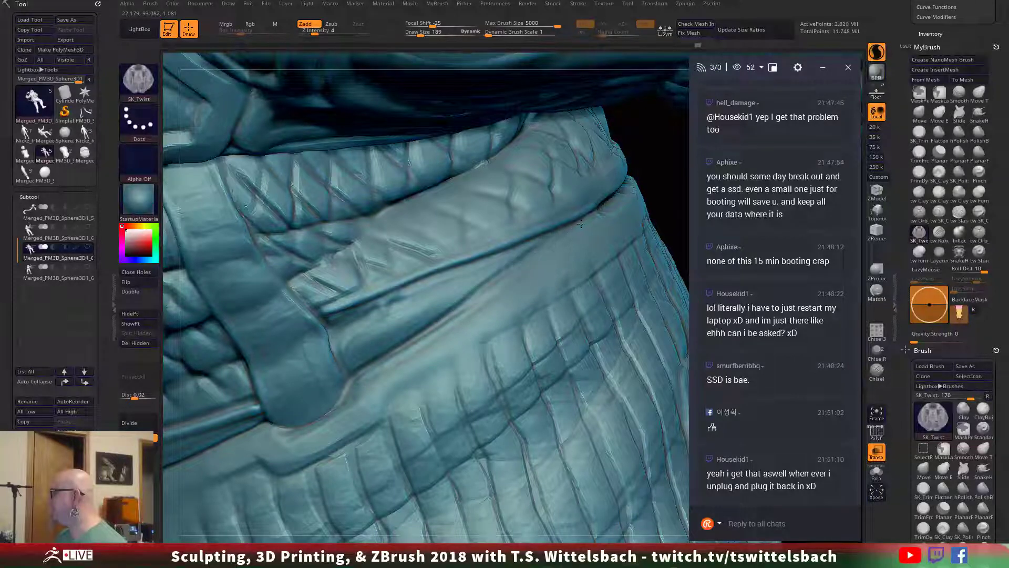
pyautogui.press('shift')
pyautogui.press('shift')
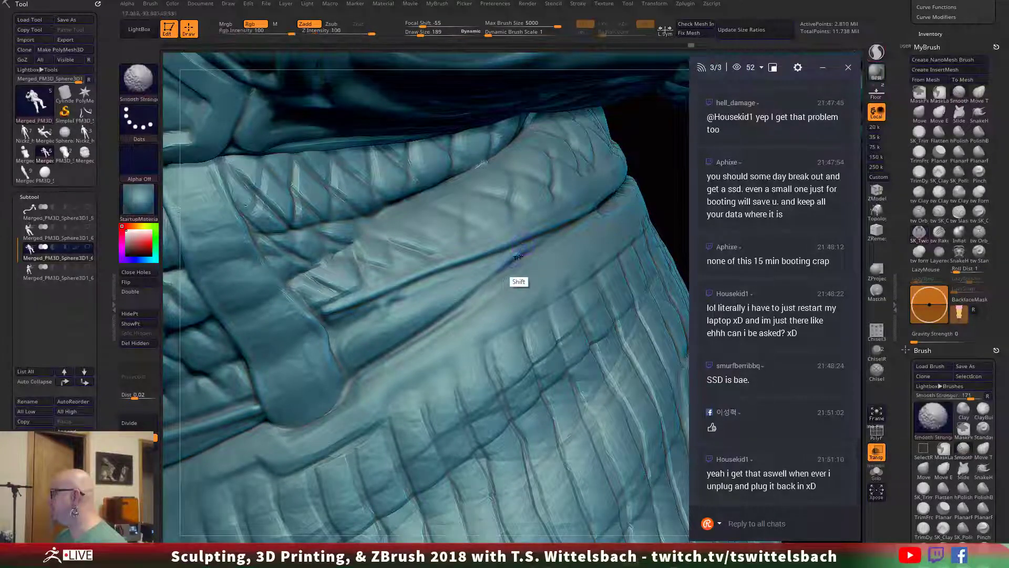
pyautogui.moveTo(518, 256)
pyautogui.keyDown('shift'); pyautogui.mouseDown()
pyautogui.moveTo(339, 326)
pyautogui.moveTo(520, 250)
pyautogui.moveTo(402, 337)
pyautogui.mouseUp(); pyautogui.keyUp('shift')
pyautogui.moveTo(402, 338); pyautogui.dragTo(332, 344, button='right')
pyautogui.moveTo(464, 291)
pyautogui.keyDown('shift'); pyautogui.mouseDown()
pyautogui.moveTo(517, 258)
pyautogui.moveTo(431, 314)
pyautogui.moveTo(364, 332)
pyautogui.moveTo(473, 277)
pyautogui.mouseUp(); pyautogui.keyUp('shift')
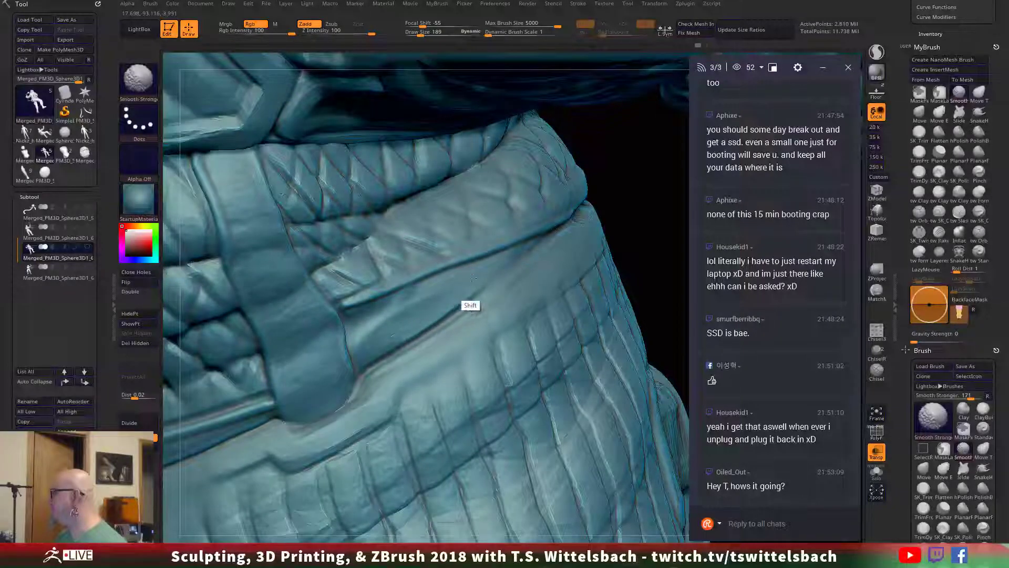
# Step: Dismiss the Sticky Keys prompt without turning the feature on
pyautogui.press('shift')
pyautogui.press('shift')
pyautogui.press('shift')
pyautogui.press('shift')
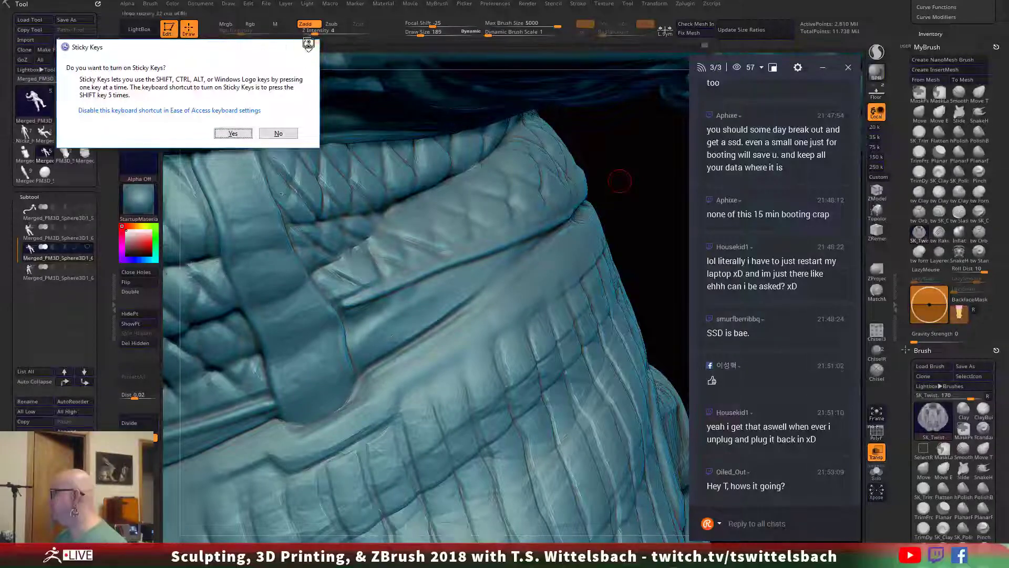
pyautogui.click(308, 45)
pyautogui.moveTo(629, 181)
pyautogui.mouseDown()
pyautogui.moveTo(620, 170)
pyautogui.moveTo(599, 184)
pyautogui.mouseUp()
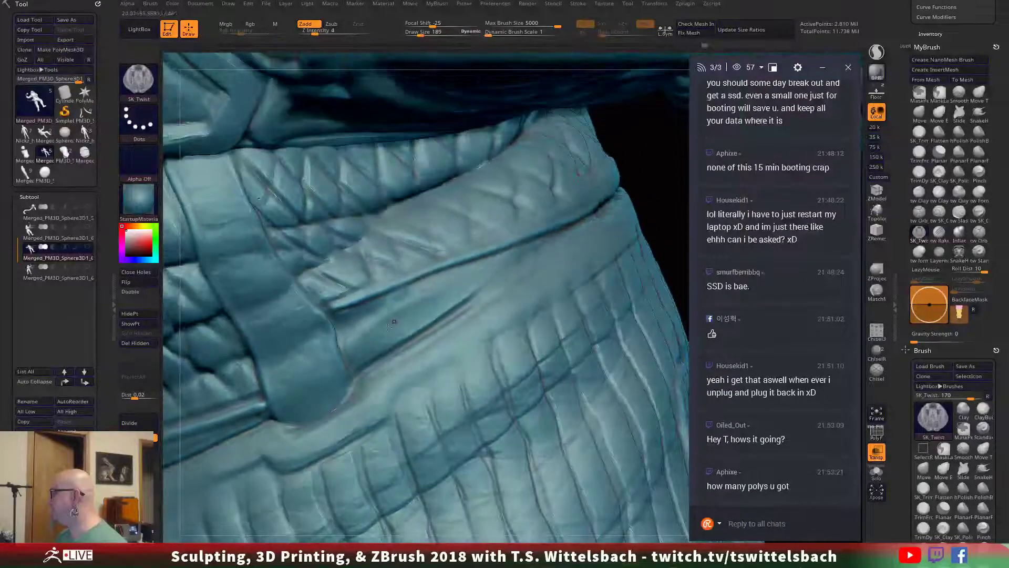
# Step: Set the SK_Twist brush's Draw Size to 204
pyautogui.press('space')
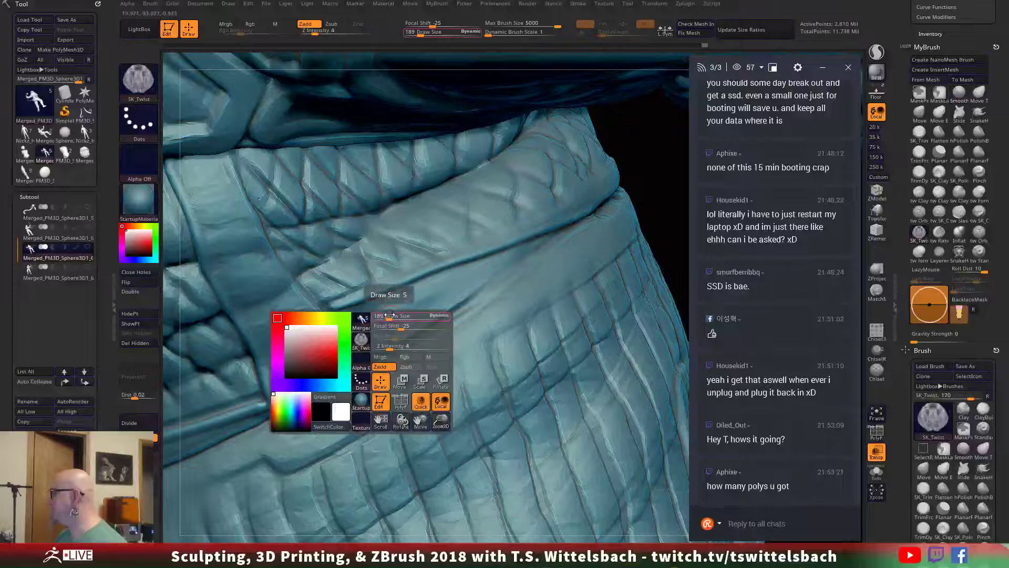
pyautogui.press('space')
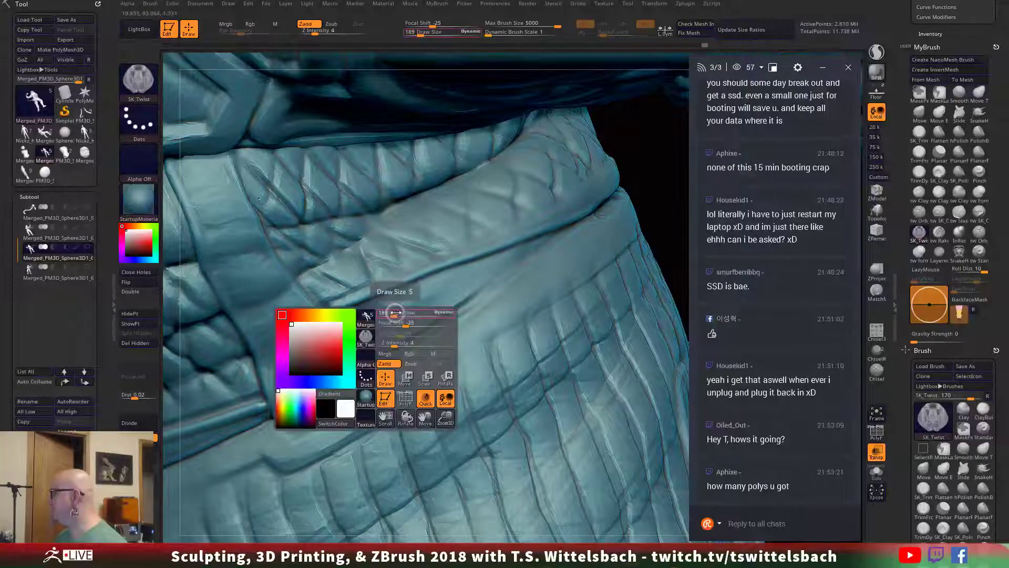
pyautogui.moveTo(394, 315)
pyautogui.mouseDown()
pyautogui.moveTo(409, 315)
pyautogui.moveTo(396, 298)
pyautogui.mouseUp()
pyautogui.press('space')
pyautogui.press('space')
pyautogui.moveTo(633, 151); pyautogui.dragTo(639, 151)
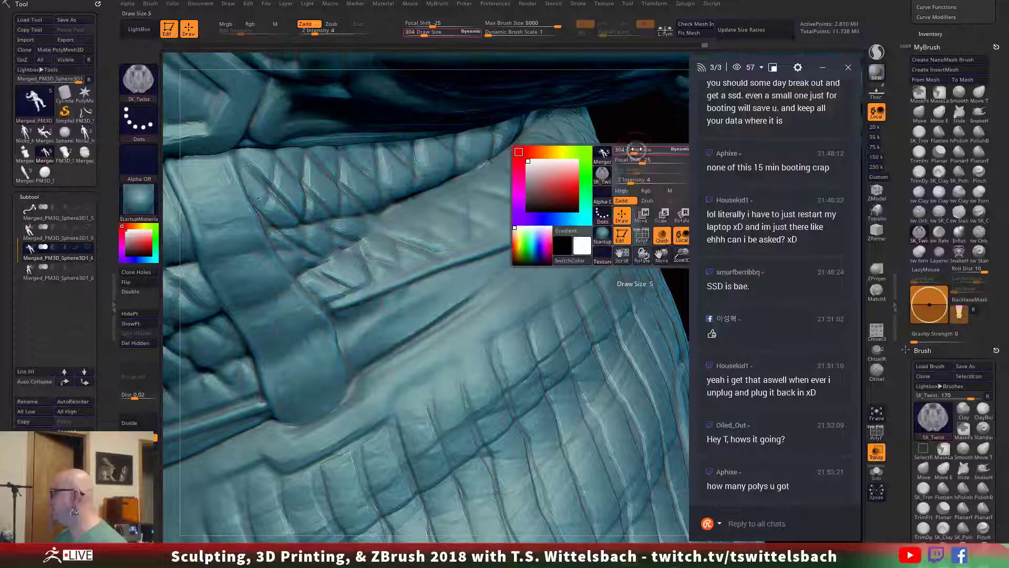
pyautogui.press('space')
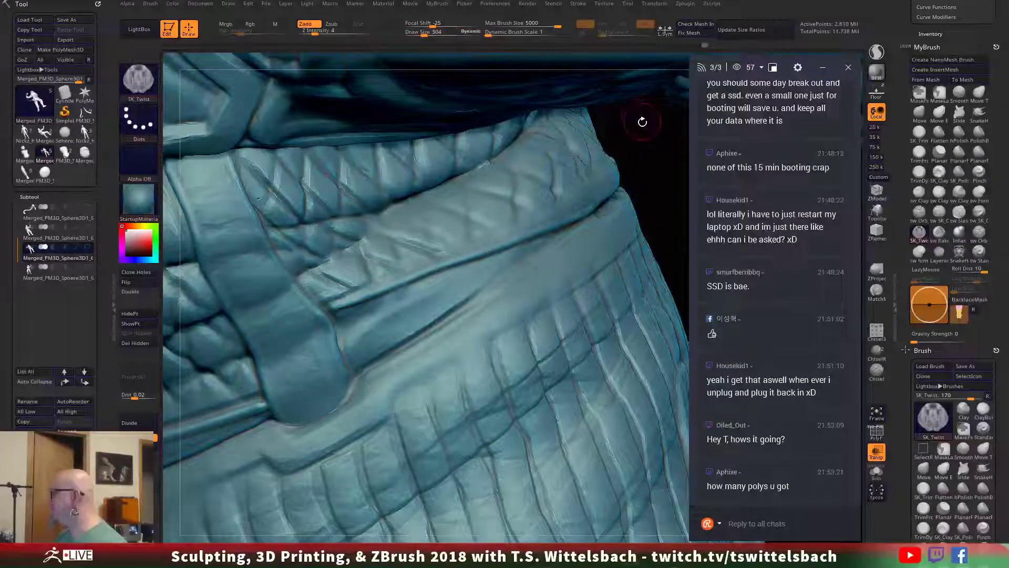
pyautogui.press('space')
pyautogui.moveTo(646, 134); pyautogui.dragTo(636, 135)
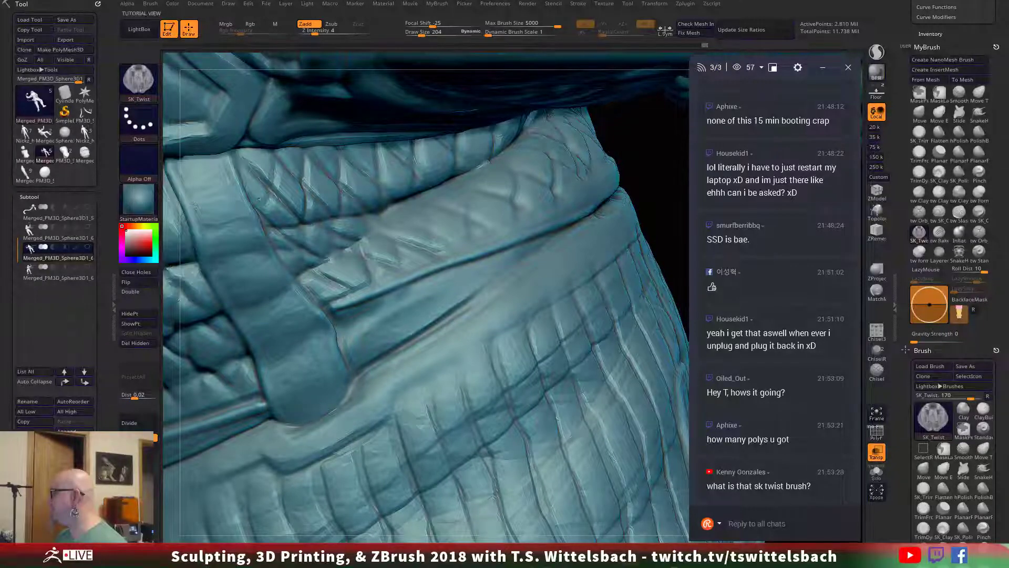
# Step: Open OneNote and move its window off to the neighbouring display
pyautogui.press('super')
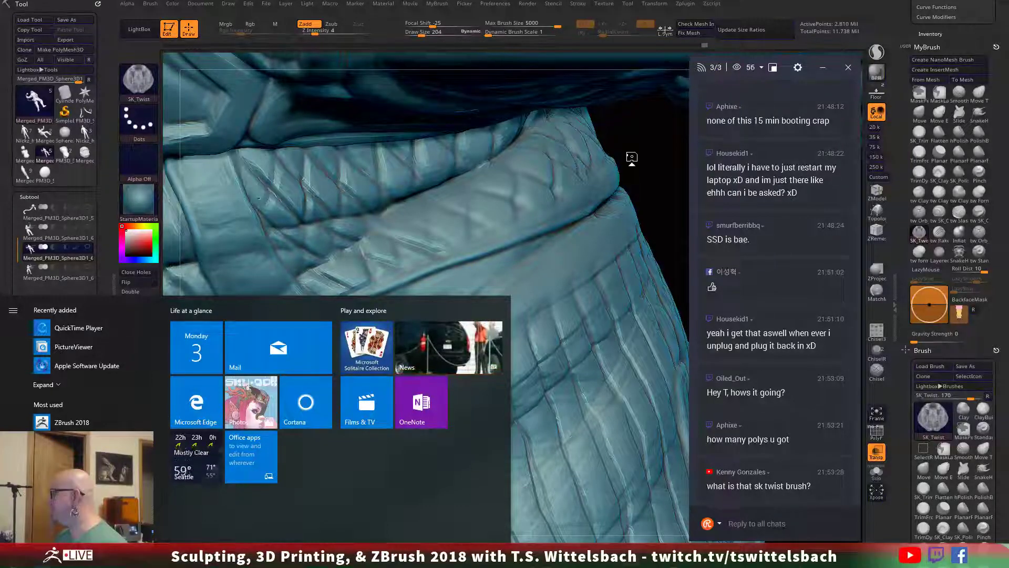
pyautogui.click(644, 154)
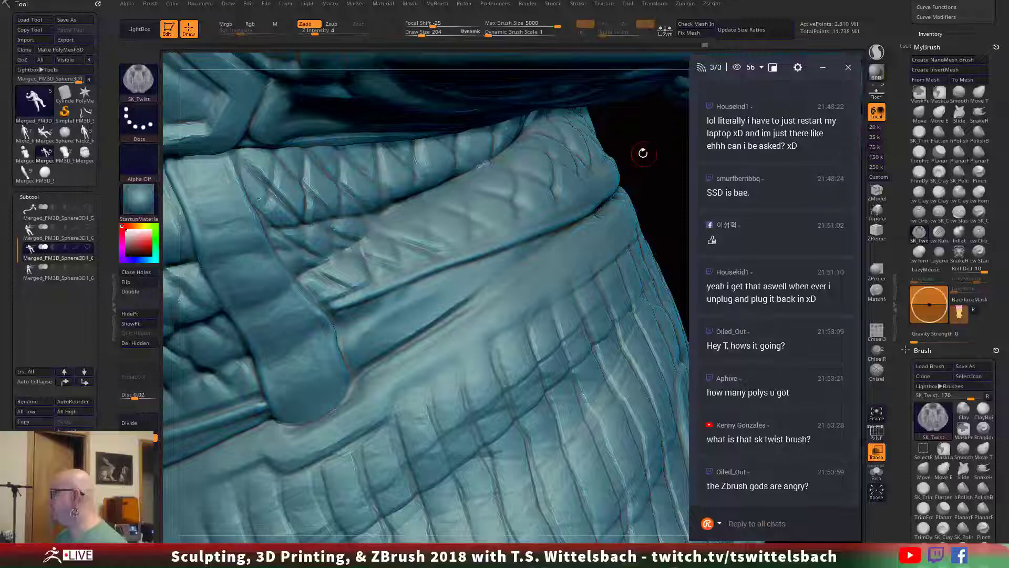
pyautogui.press('super')
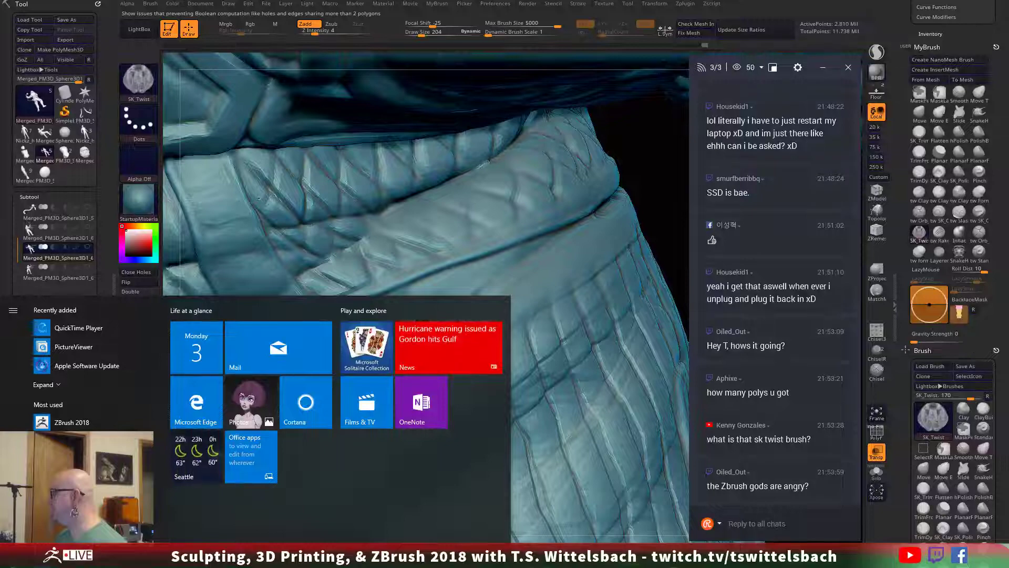
pyautogui.click(421, 402)
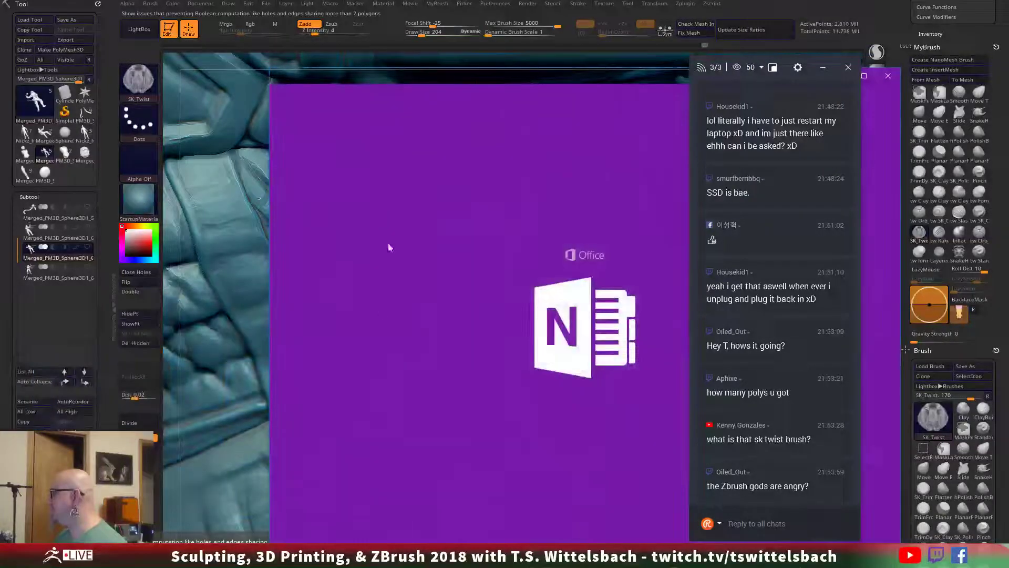
pyautogui.moveTo(448, 73); pyautogui.dragTo(0, 199)
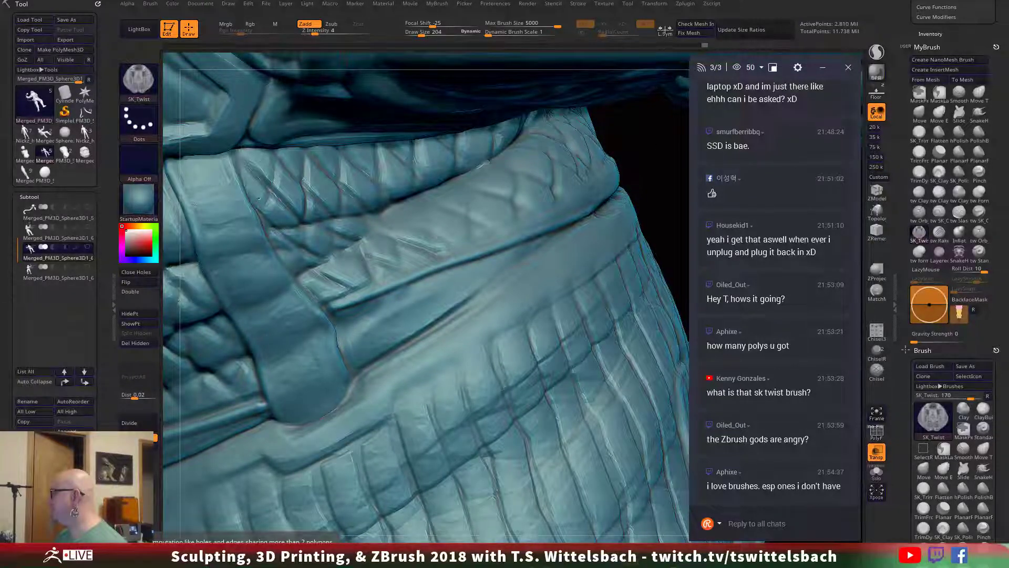
# Step: Open a new Chrome window, enter "SU" as the beginning of an address or search, and move the window to the neighbouring display
pyautogui.press('super')
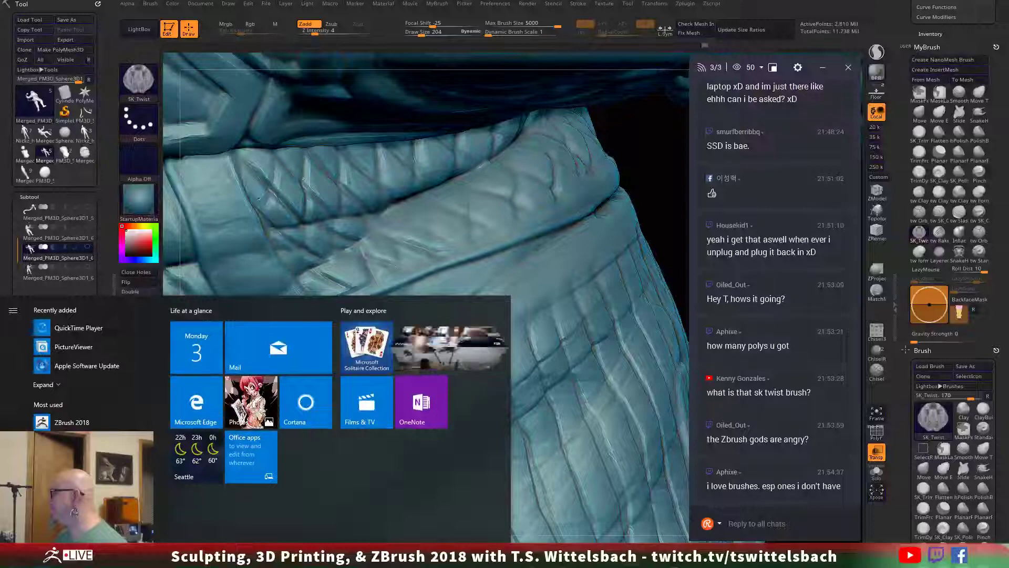
pyautogui.press('super')
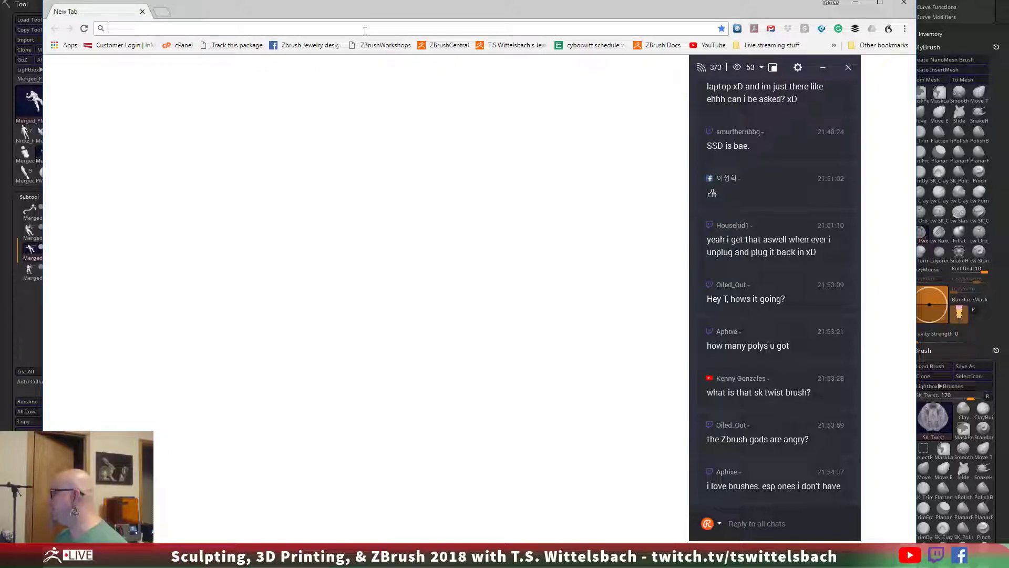
pyautogui.write('SU')
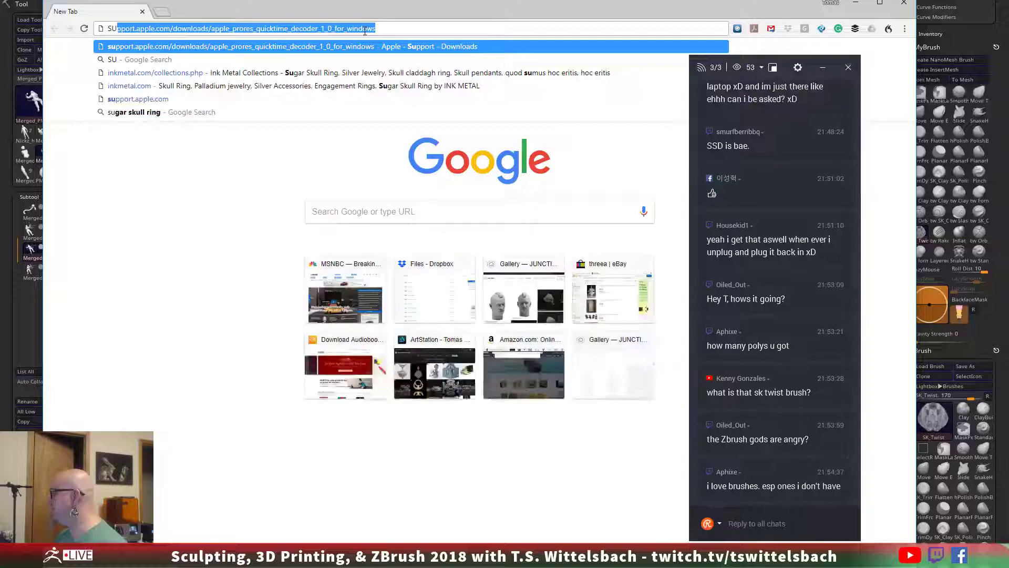
pyautogui.moveTo(520, 10); pyautogui.dragTo(0, 11)
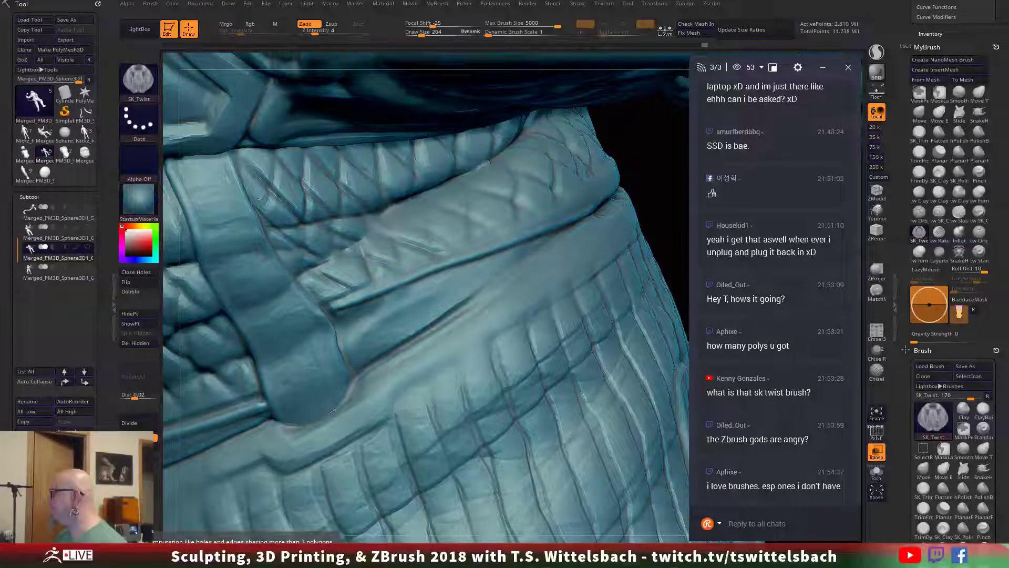
# Step: Bring the Chrome window back into view and look through the Google results for "sakaki kaoru zbrush brush gumroad" for the brush's source
pyautogui.hotkey('ctrl', 's')
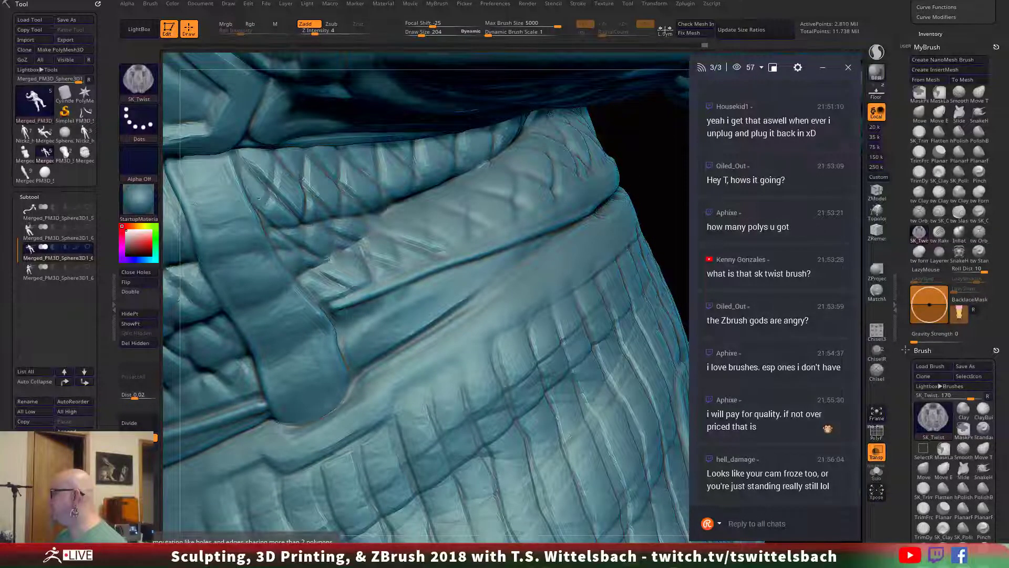
pyautogui.moveTo(0, 63); pyautogui.dragTo(333, 45)
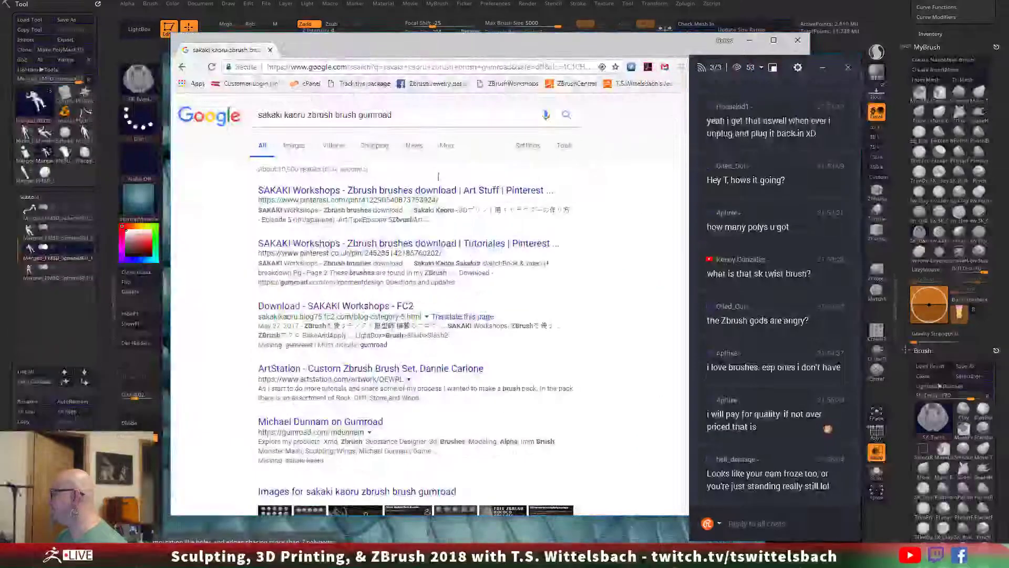
pyautogui.scroll(-2, 272, 238)
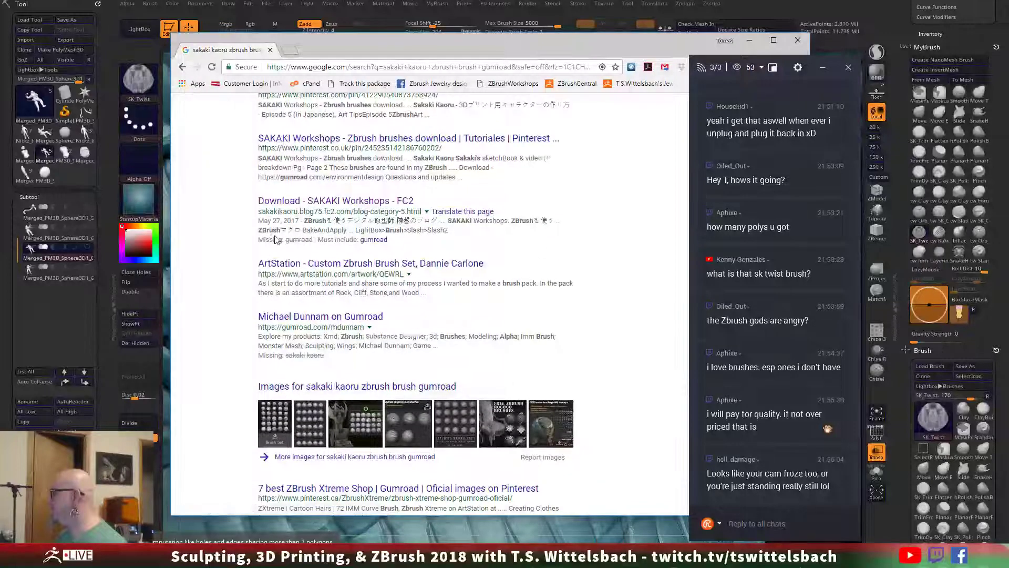
pyautogui.scroll(1, 315, 182)
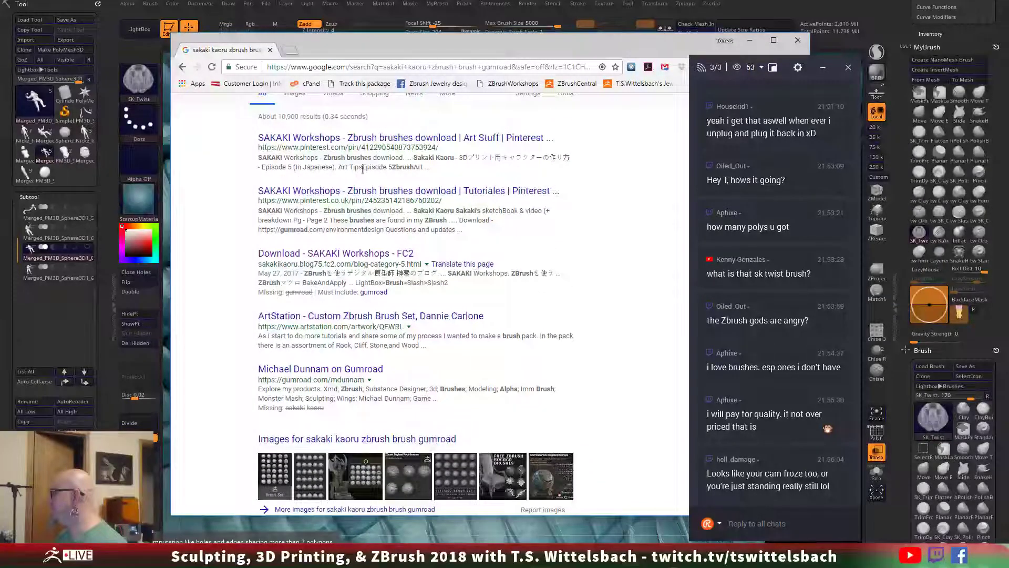
pyautogui.scroll(-3, 284, 322)
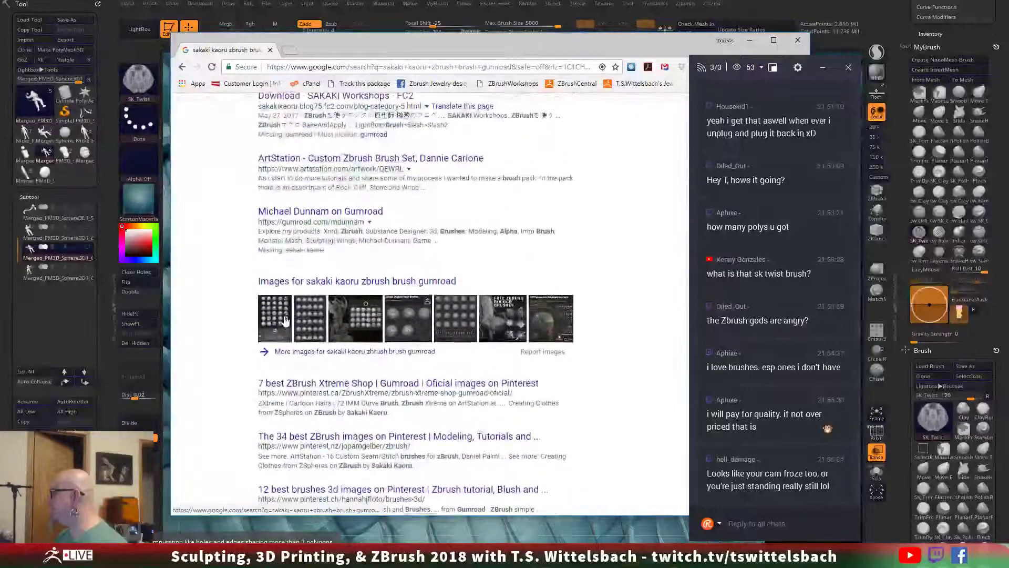
pyautogui.scroll(-3, 284, 322)
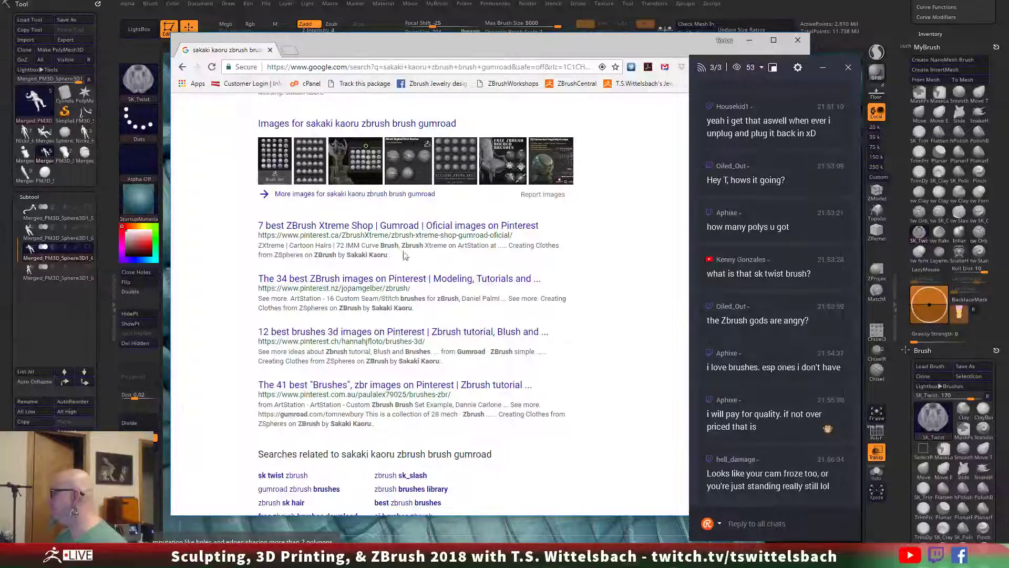
pyautogui.scroll(-1, 300, 274)
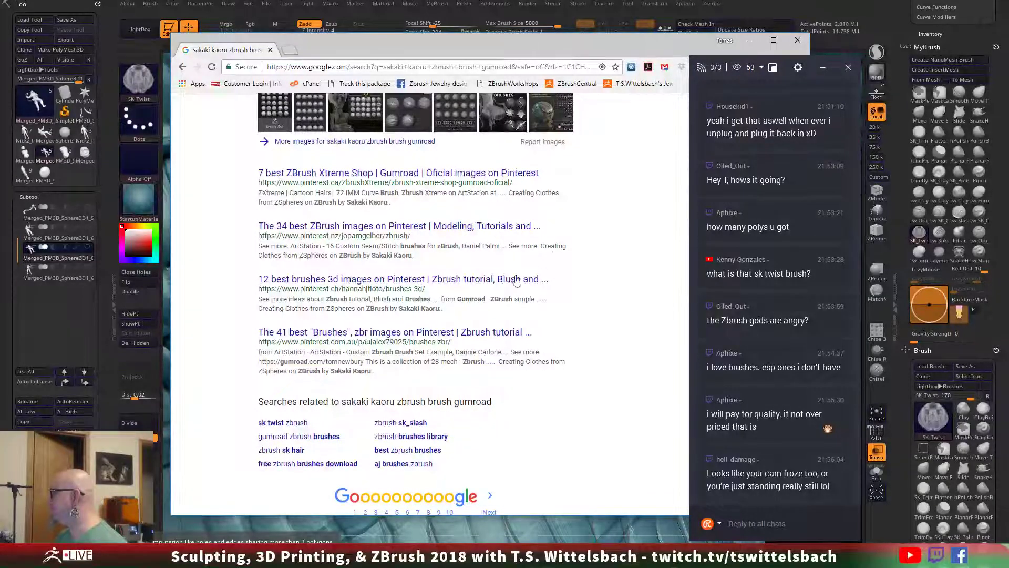
pyautogui.scroll(-1, 512, 282)
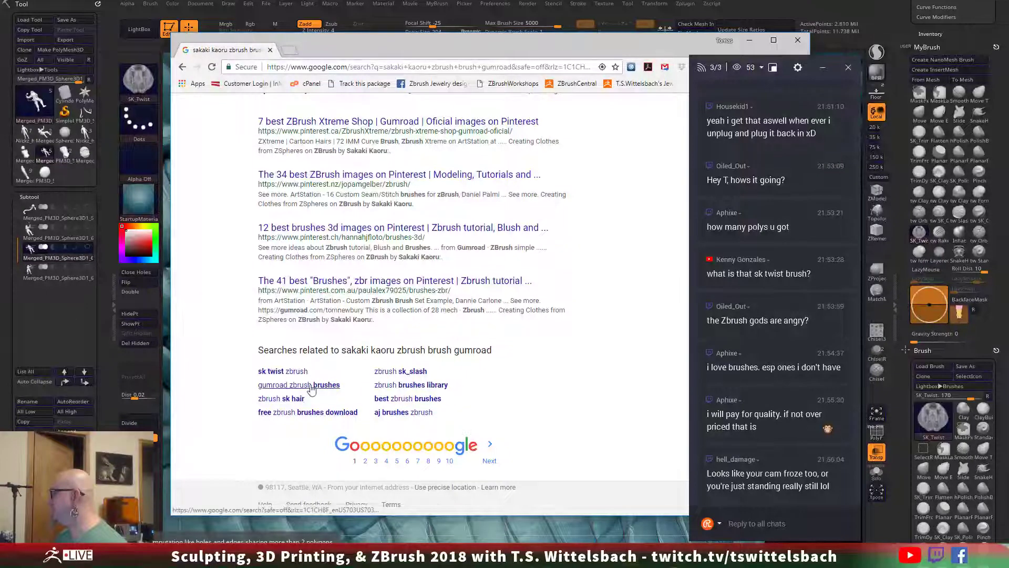
# Step: Run the related search "sk twist zbrush", look through its results for the SK_Twist brush, and return to ZBrush
pyautogui.click(285, 372)
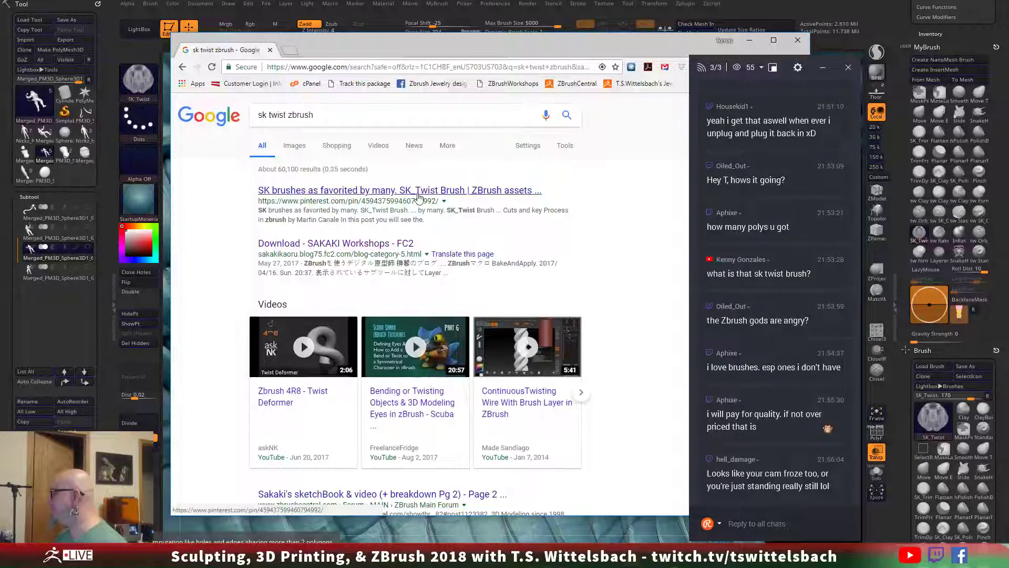
pyautogui.scroll(-5, 289, 334)
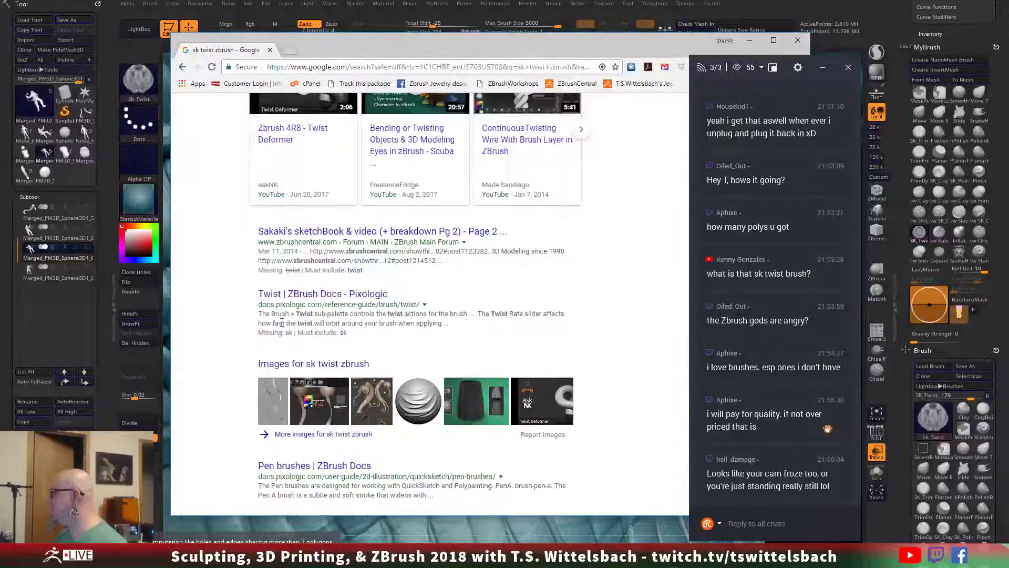
pyautogui.scroll(-4, 284, 329)
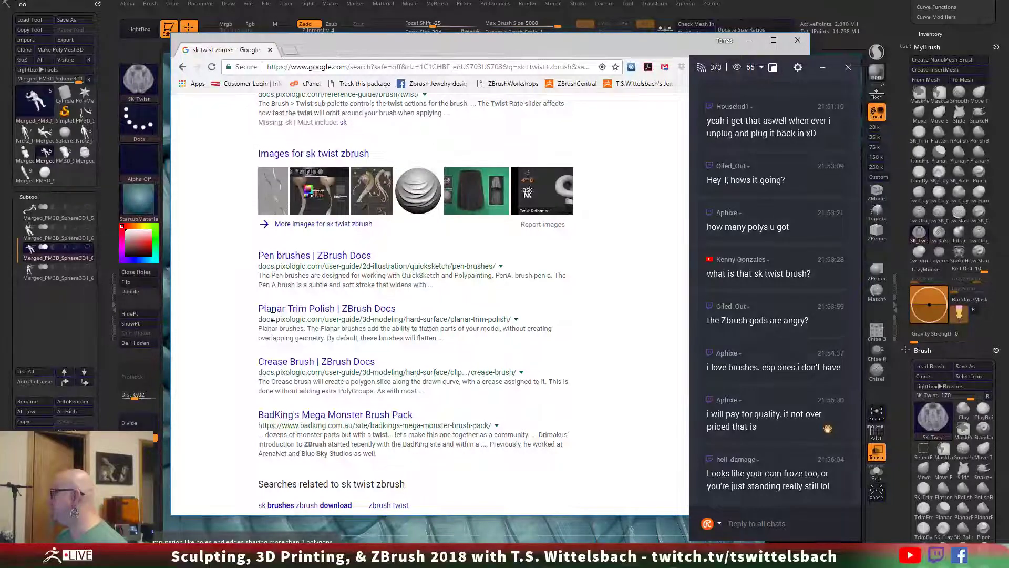
pyautogui.scroll(2, 273, 316)
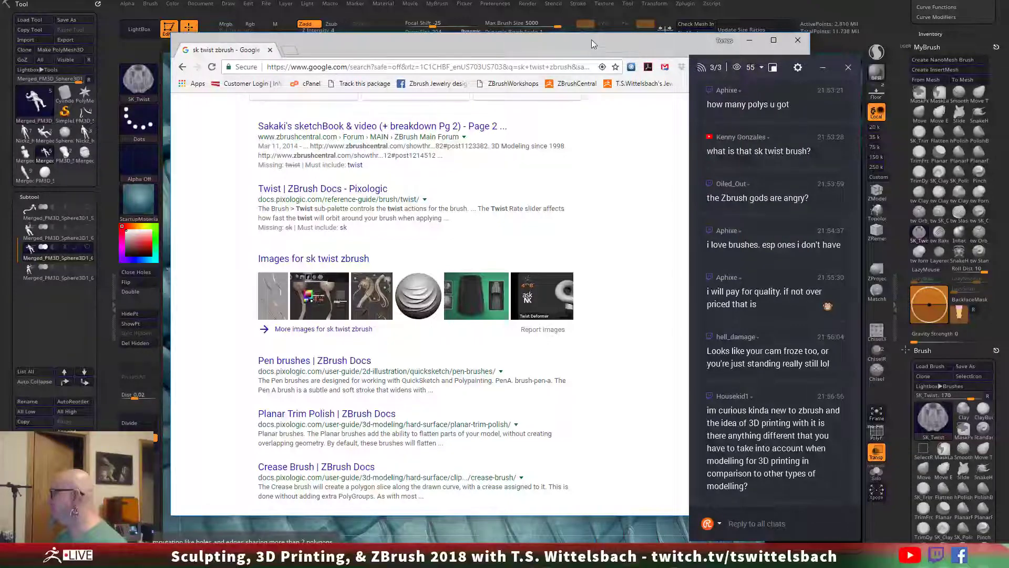
pyautogui.click(577, 30)
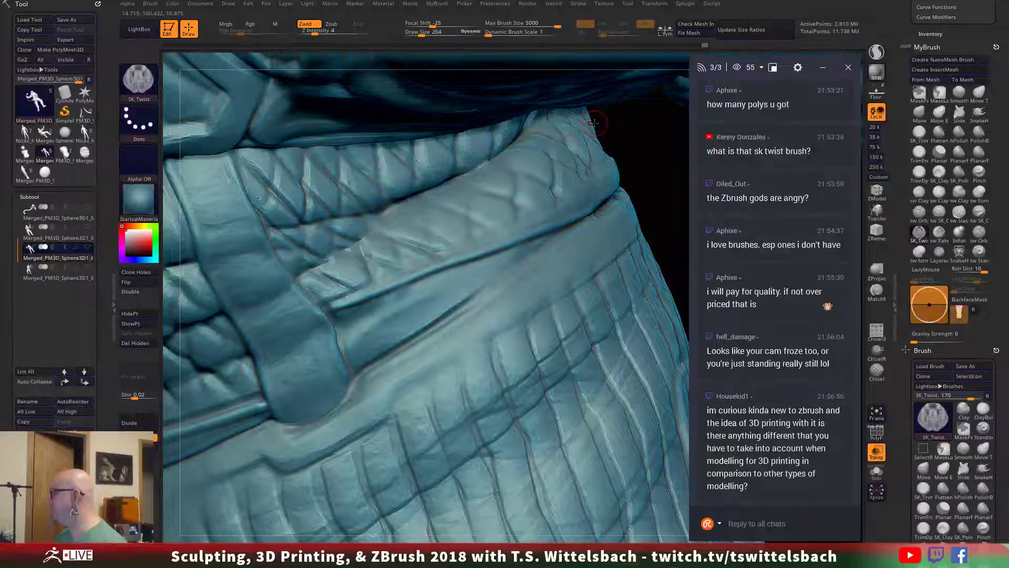
# Step: Smooth the long fold below the quilted thigh fabric and carve a crease along it from the strap's edge with the SK_Twist brush
pyautogui.moveTo(653, 262); pyautogui.dragTo(666, 212)
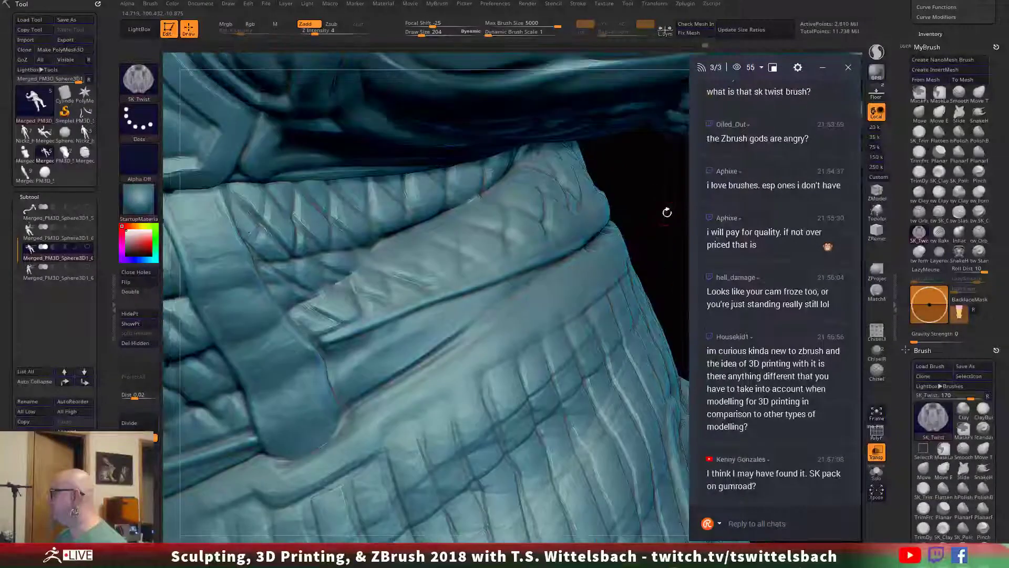
pyautogui.moveTo(656, 266); pyautogui.dragTo(626, 220)
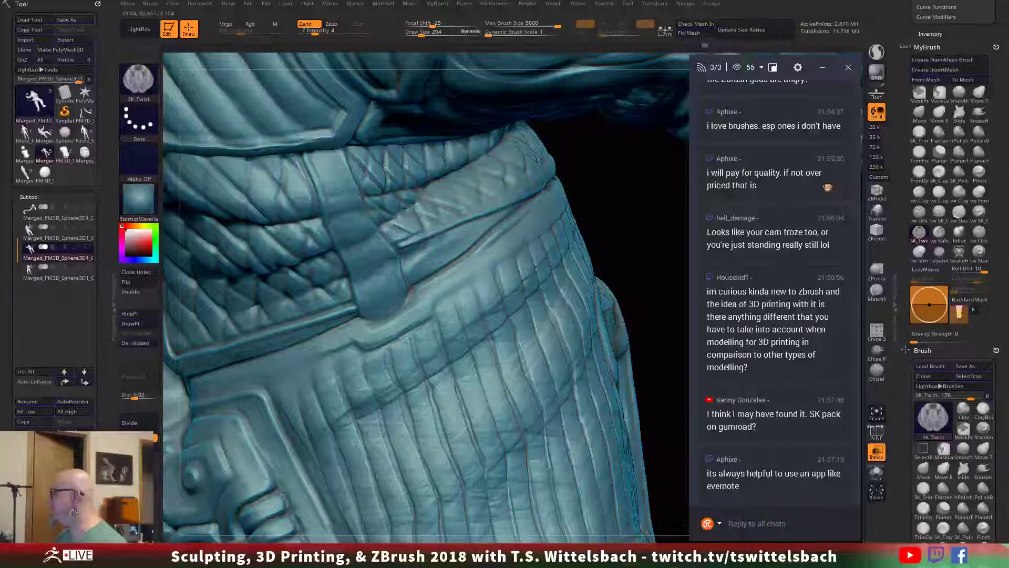
pyautogui.press('shift')
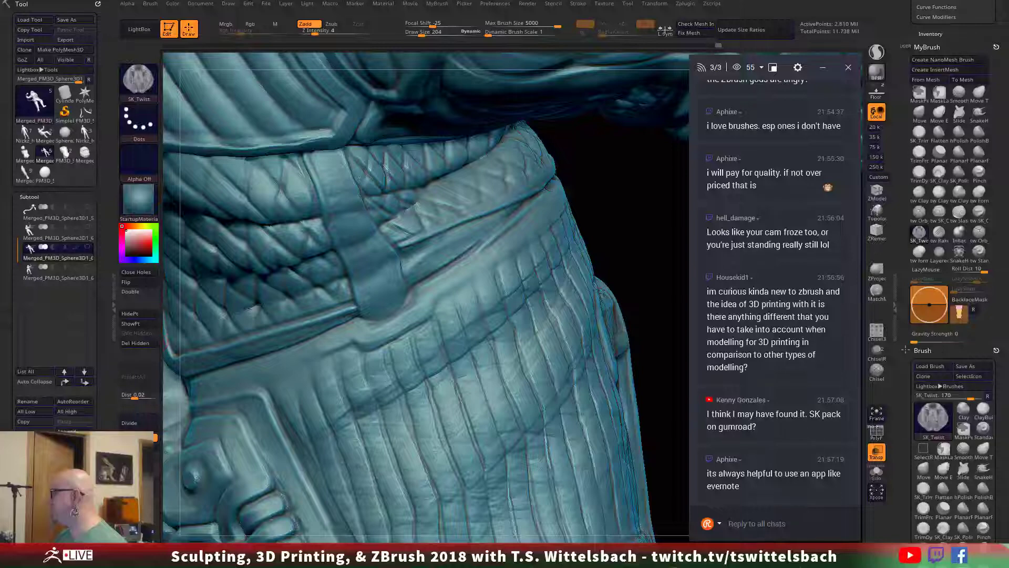
pyautogui.moveTo(0, 137); pyautogui.dragTo(0, 205)
pyautogui.moveTo(609, 197)
pyautogui.mouseDown()
pyautogui.moveTo(537, 206)
pyautogui.moveTo(465, 256)
pyautogui.mouseUp()
pyautogui.press('shift')
pyautogui.moveTo(541, 199)
pyautogui.keyDown('shift'); pyautogui.mouseDown()
pyautogui.moveTo(461, 248)
pyautogui.moveTo(486, 220)
pyautogui.moveTo(403, 262)
pyautogui.mouseUp(); pyautogui.keyUp('shift')
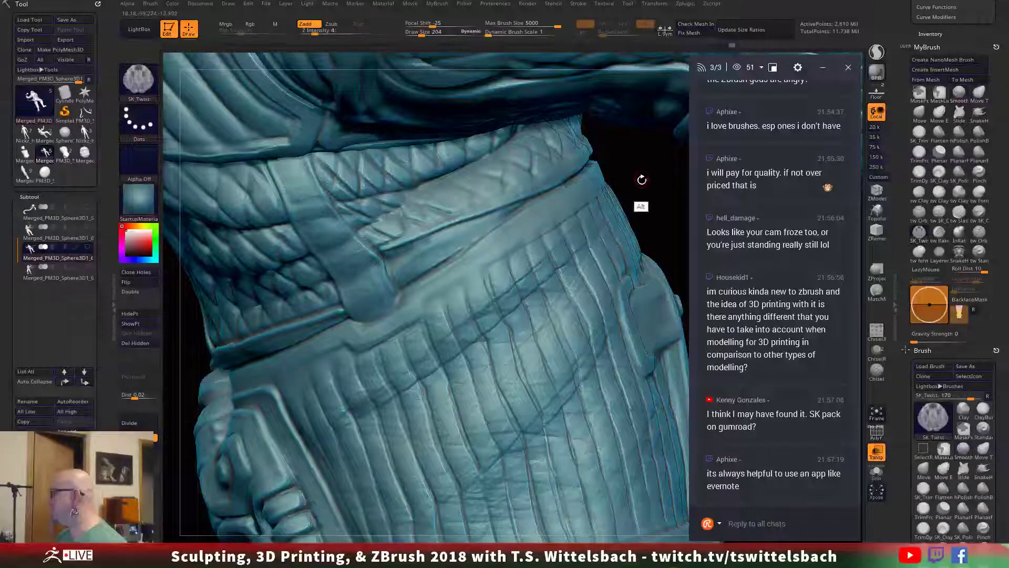
pyautogui.moveTo(642, 181)
pyautogui.mouseDown()
pyautogui.moveTo(584, 185)
pyautogui.moveTo(628, 187)
pyautogui.mouseUp()
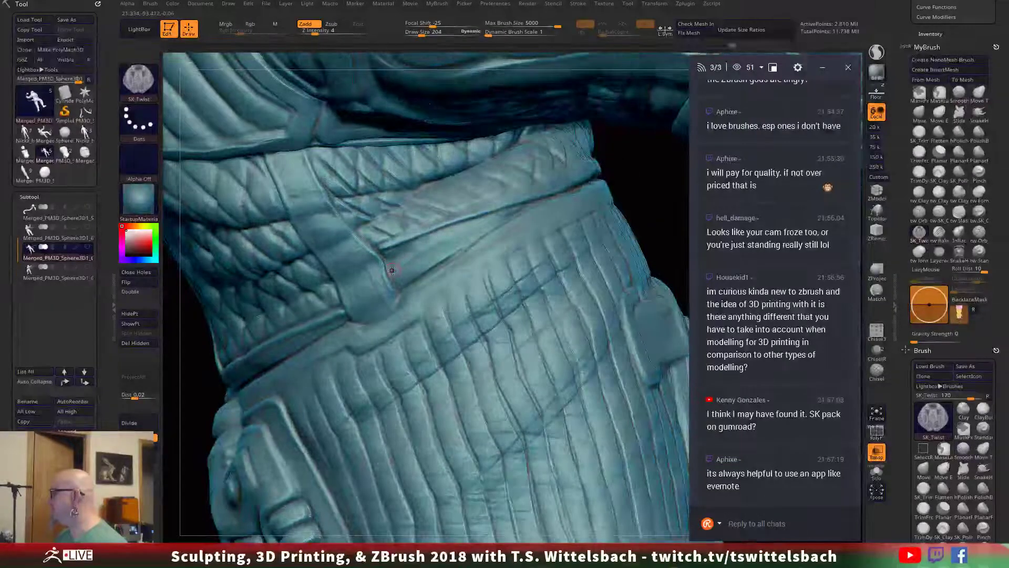
pyautogui.moveTo(392, 272); pyautogui.dragTo(441, 236)
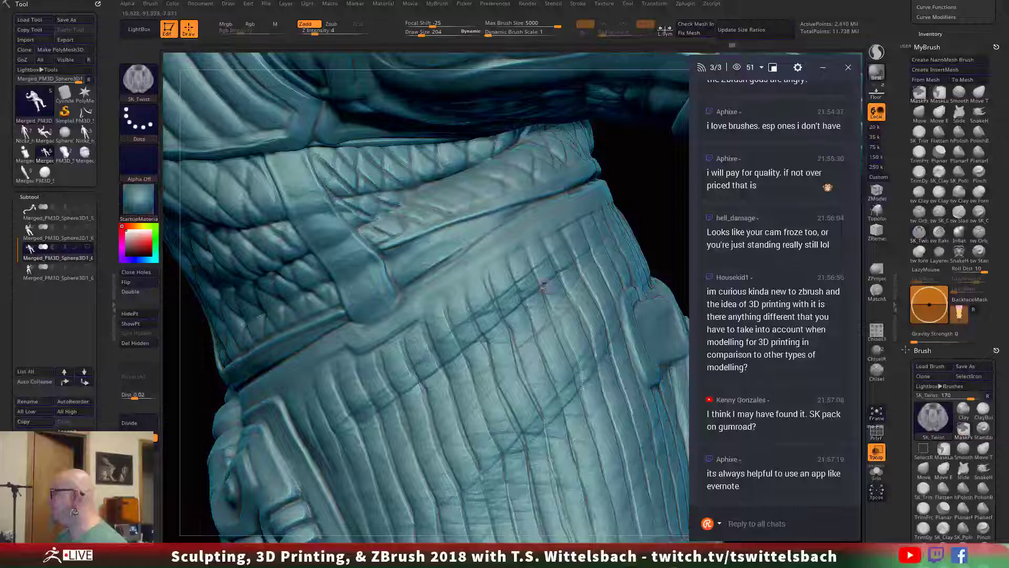
# Step: Turn on Sculptris Pro mode and carve an SK_Twist stroke along the band below the long thigh fold, starting at the strap's edge
pyautogui.click(876, 51)
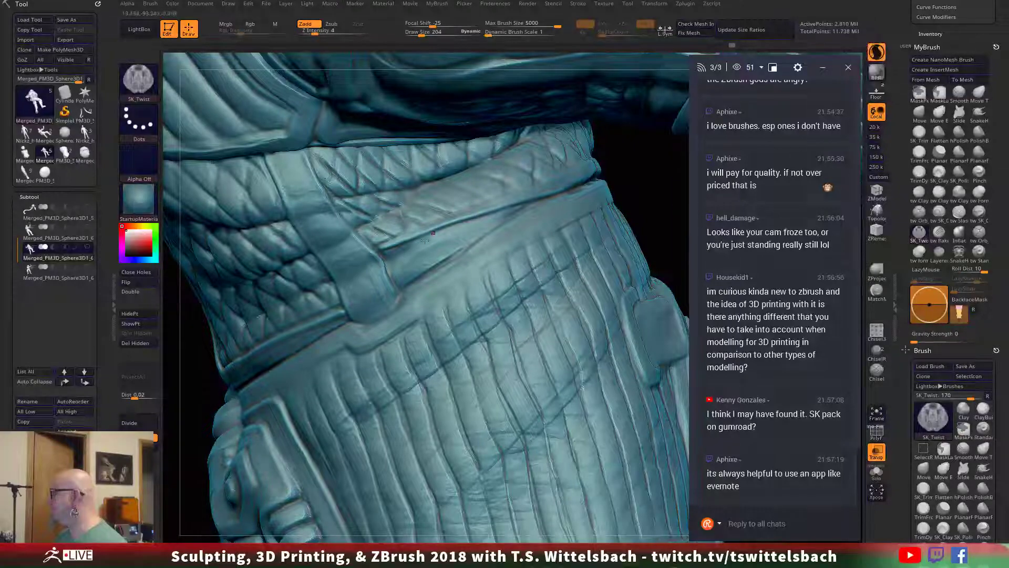
pyautogui.moveTo(389, 270)
pyautogui.mouseDown()
pyautogui.moveTo(496, 213)
pyautogui.moveTo(476, 217)
pyautogui.moveTo(515, 190)
pyautogui.mouseUp()
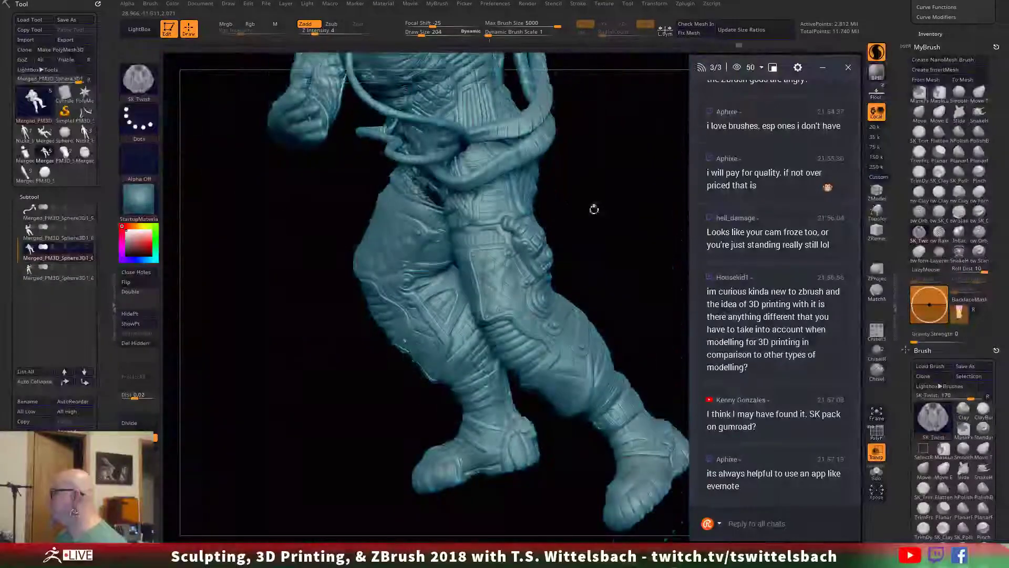
# Step: Sharpen the edges of the clasp's square backing plate between the two zippers with the SK_Twist brush, and save the project
pyautogui.moveTo(593, 207); pyautogui.dragTo(613, 374)
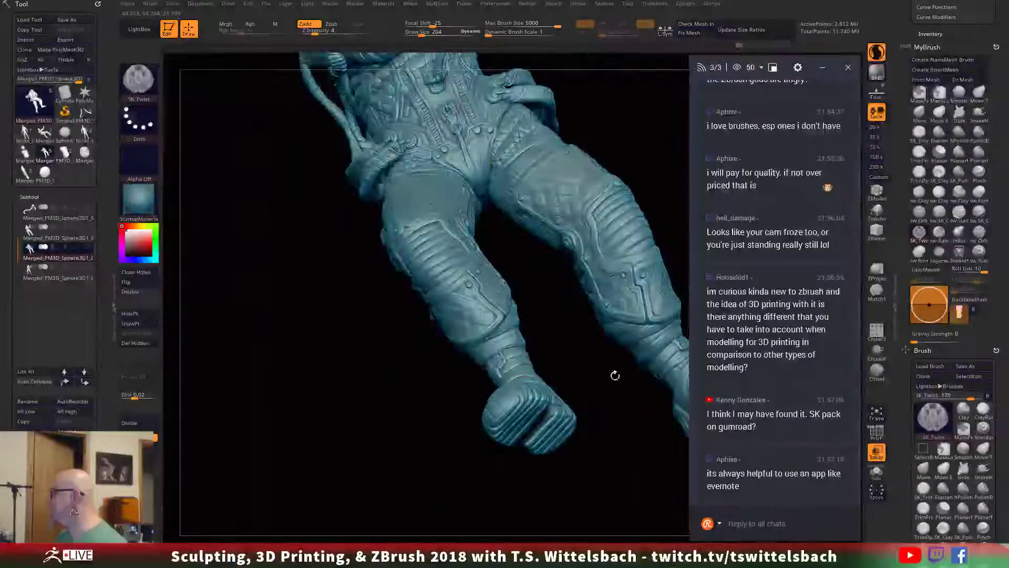
pyautogui.moveTo(410, 457)
pyautogui.mouseDown()
pyautogui.moveTo(541, 342)
pyautogui.moveTo(618, 404)
pyautogui.moveTo(290, 349)
pyautogui.moveTo(334, 362)
pyautogui.moveTo(308, 360)
pyautogui.moveTo(502, 511)
pyautogui.mouseUp()
pyautogui.moveTo(584, 511)
pyautogui.mouseDown()
pyautogui.moveTo(612, 476)
pyautogui.moveTo(531, 471)
pyautogui.moveTo(444, 440)
pyautogui.mouseUp()
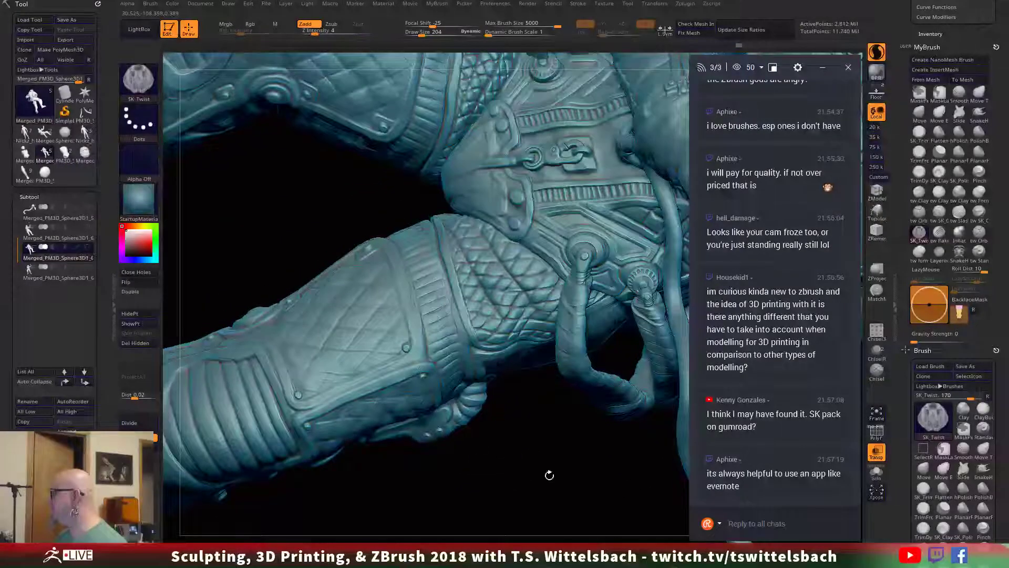
pyautogui.moveTo(549, 476)
pyautogui.mouseDown()
pyautogui.moveTo(552, 432)
pyautogui.moveTo(518, 428)
pyautogui.mouseUp()
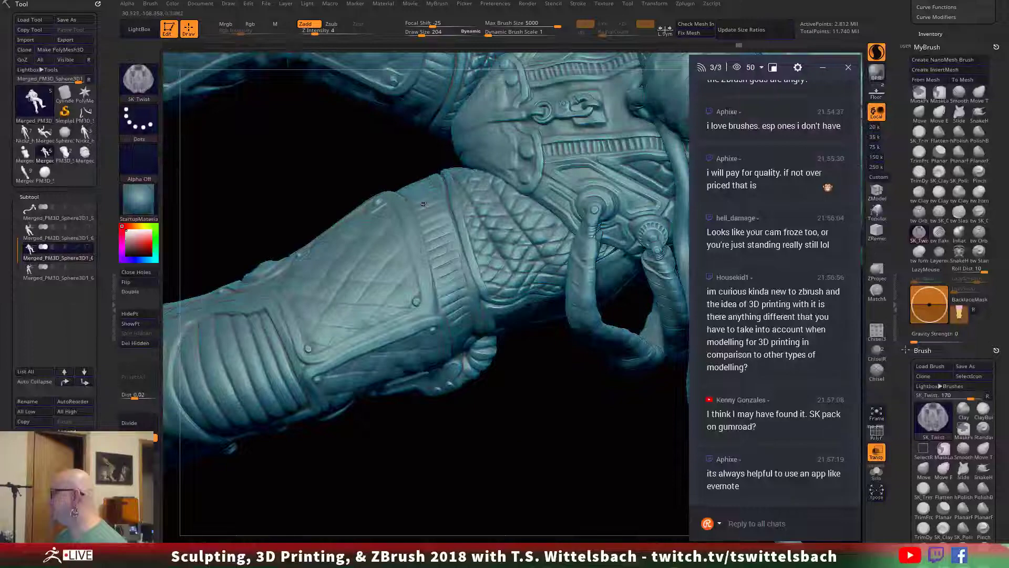
pyautogui.moveTo(534, 430)
pyautogui.mouseDown()
pyautogui.moveTo(558, 415)
pyautogui.moveTo(507, 393)
pyautogui.moveTo(542, 363)
pyautogui.moveTo(548, 342)
pyautogui.moveTo(531, 325)
pyautogui.moveTo(581, 388)
pyautogui.mouseUp()
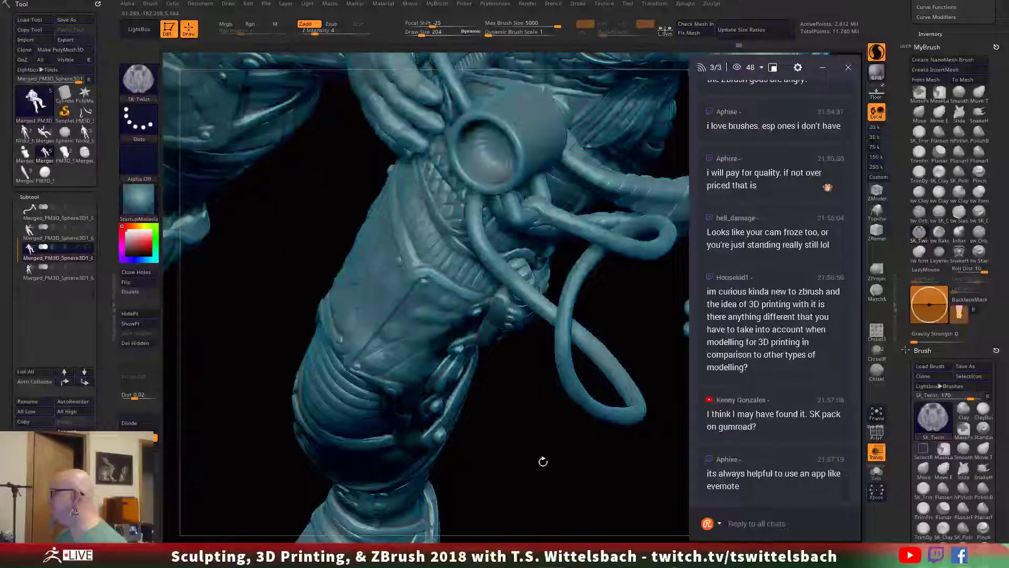
pyautogui.moveTo(543, 462)
pyautogui.mouseDown()
pyautogui.moveTo(593, 415)
pyautogui.moveTo(522, 514)
pyautogui.mouseUp()
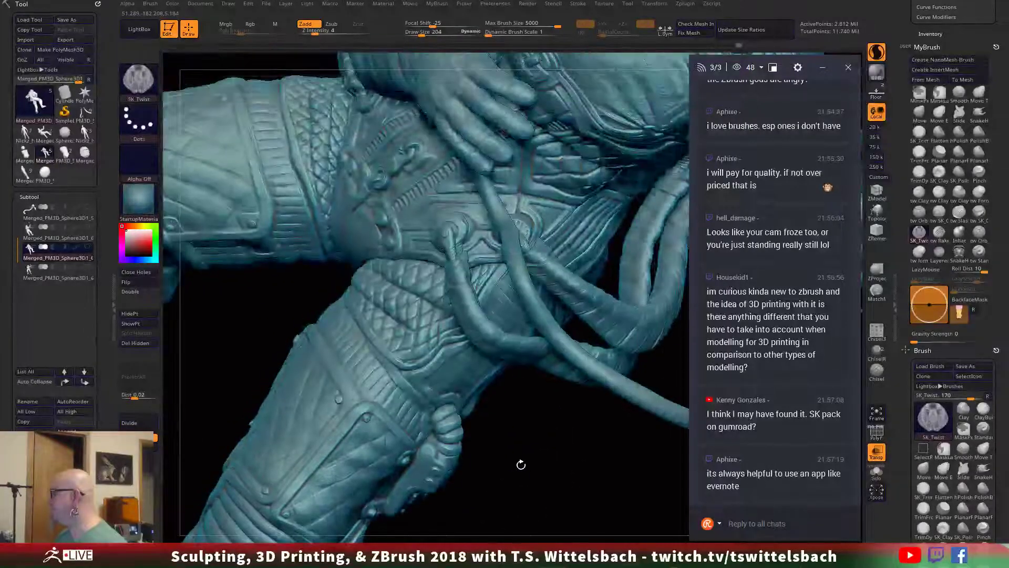
pyautogui.moveTo(505, 465)
pyautogui.mouseDown()
pyautogui.moveTo(577, 500)
pyautogui.moveTo(580, 475)
pyautogui.moveTo(584, 521)
pyautogui.mouseUp()
pyautogui.keyDown('alt'); pyautogui.moveTo(283, 342); pyautogui.dragTo(448, 291); pyautogui.keyUp('alt')
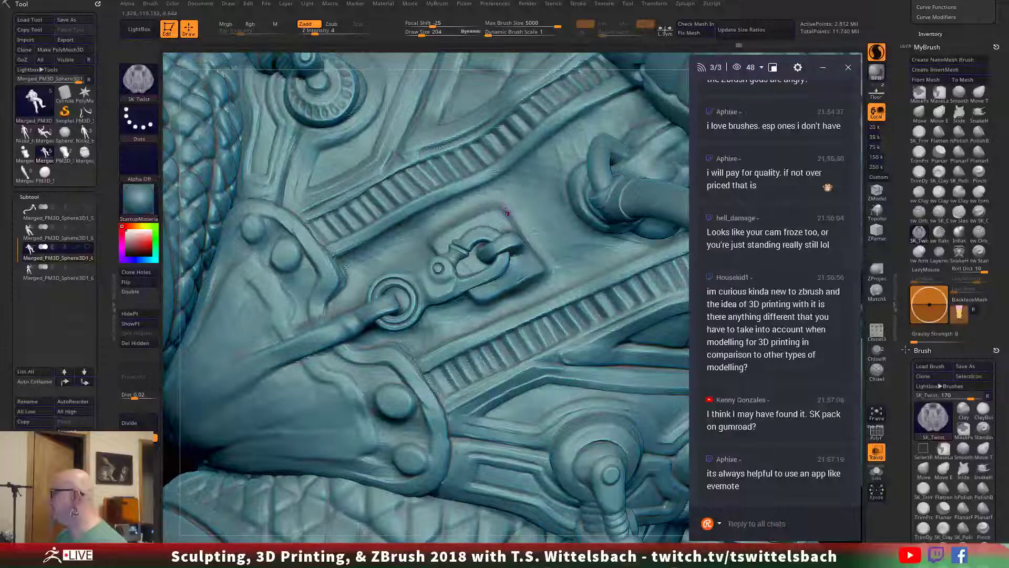
pyautogui.moveTo(505, 211)
pyautogui.mouseDown()
pyautogui.moveTo(542, 254)
pyautogui.moveTo(544, 276)
pyautogui.moveTo(490, 309)
pyautogui.moveTo(465, 290)
pyautogui.mouseUp()
pyautogui.moveTo(441, 241); pyautogui.dragTo(434, 255)
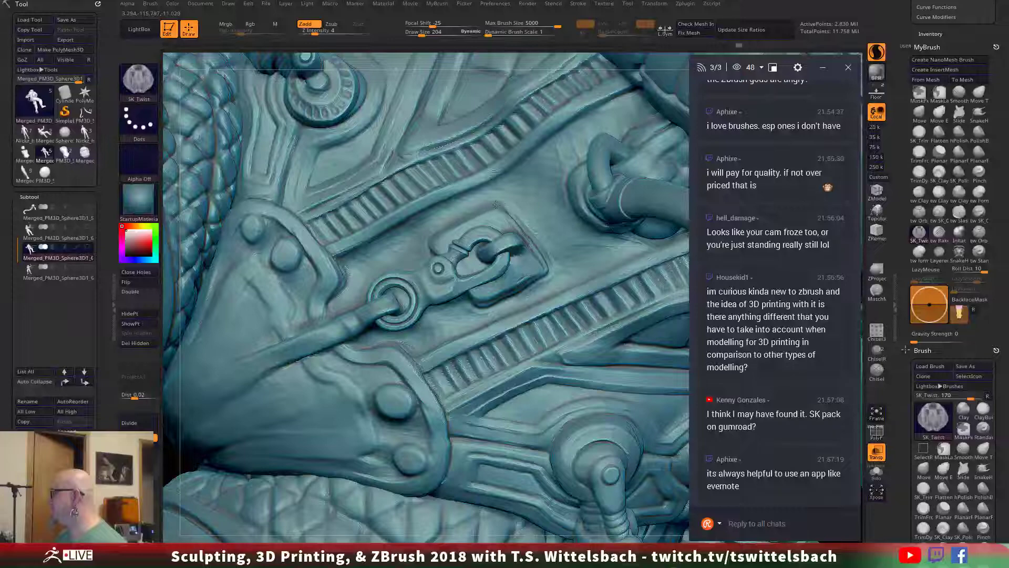
pyautogui.moveTo(495, 205); pyautogui.dragTo(519, 221)
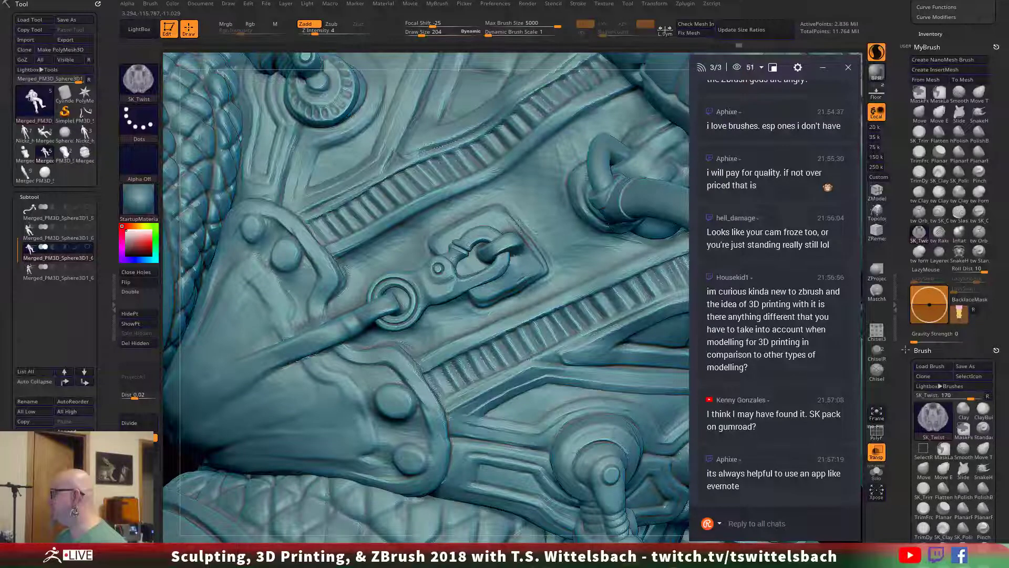
pyautogui.click(567, 305)
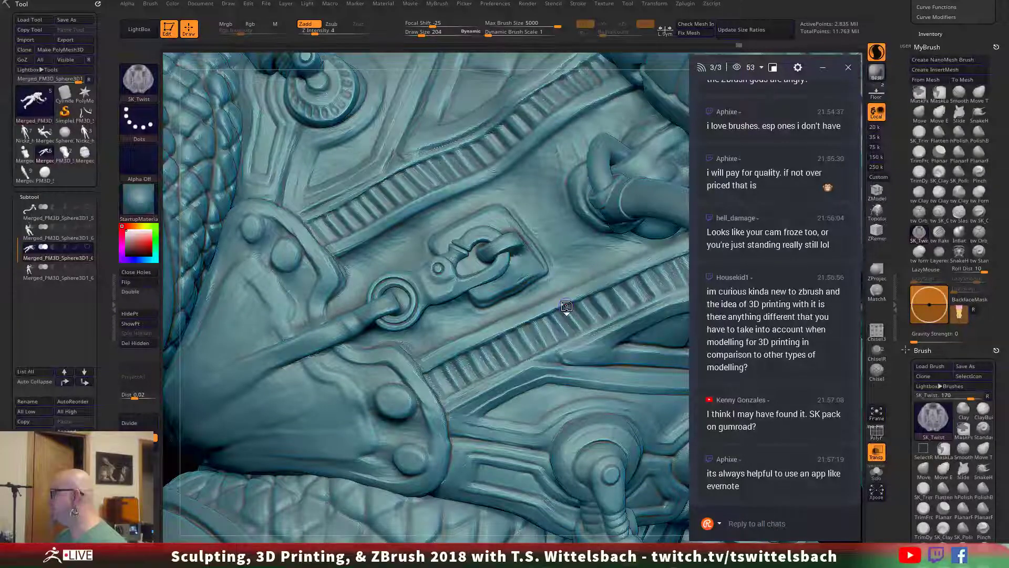
pyautogui.hotkey('ctrl', 's')
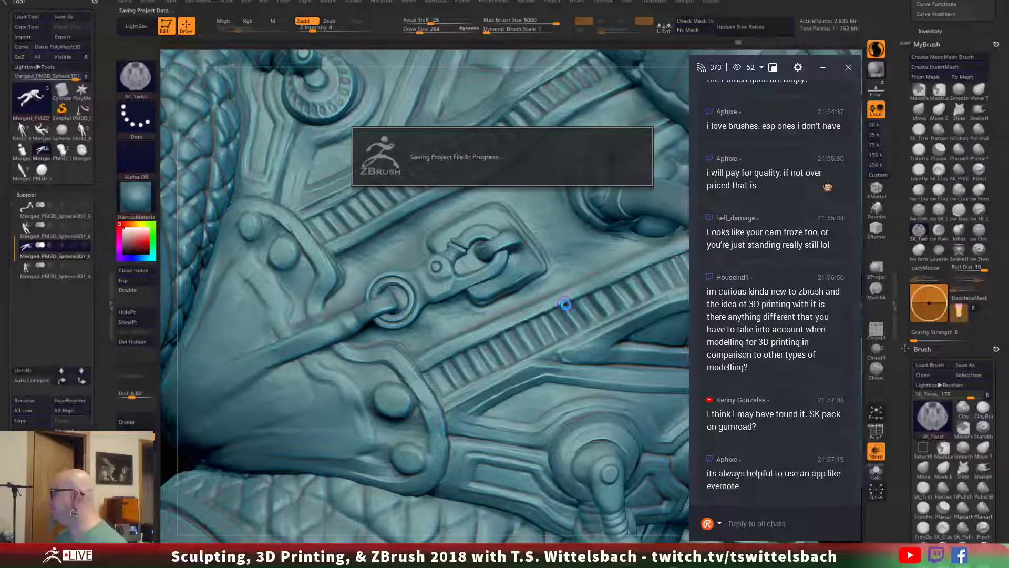
pyautogui.press('super')
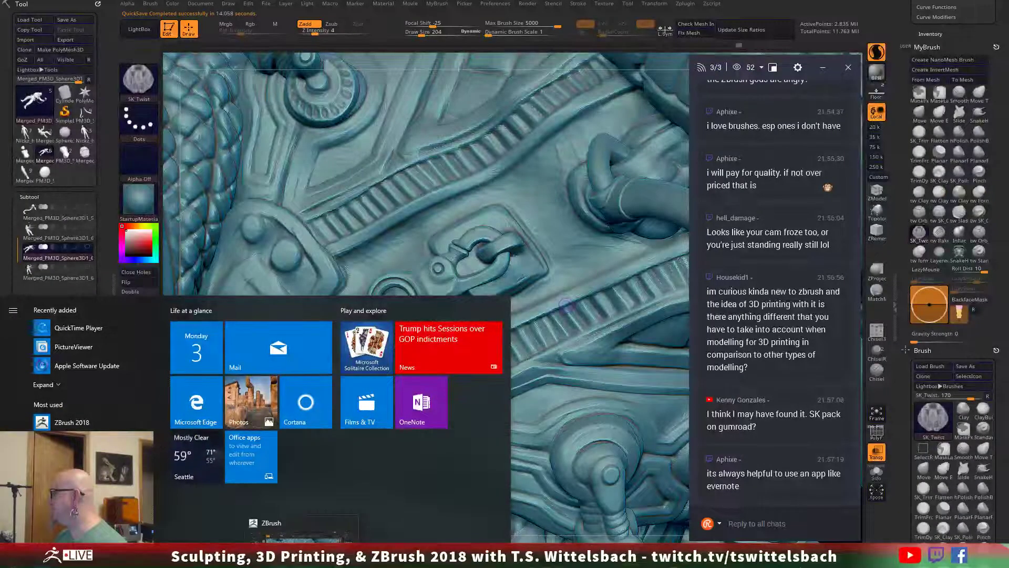
pyautogui.moveTo(224, 562)
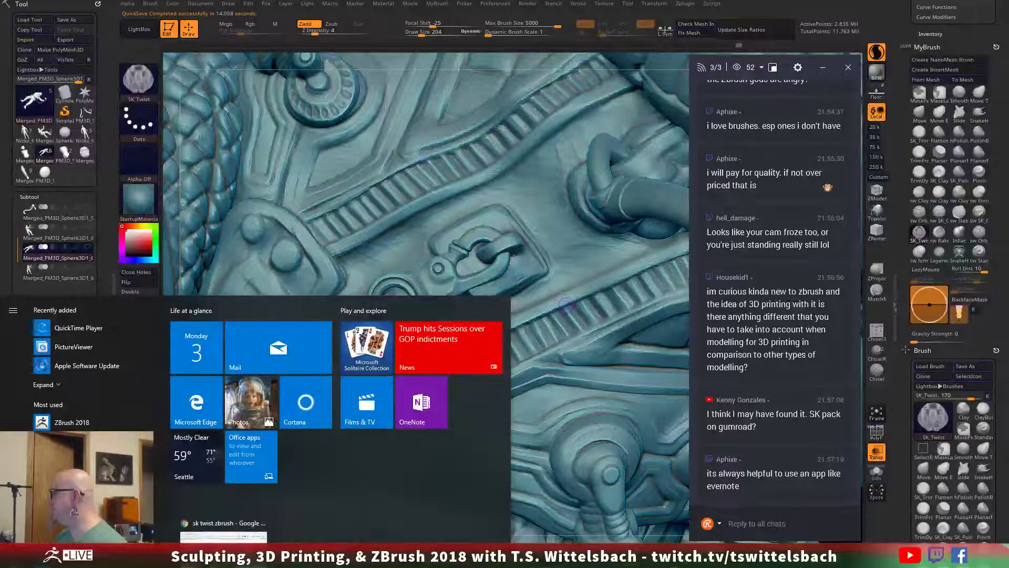
pyautogui.moveTo(224, 537)
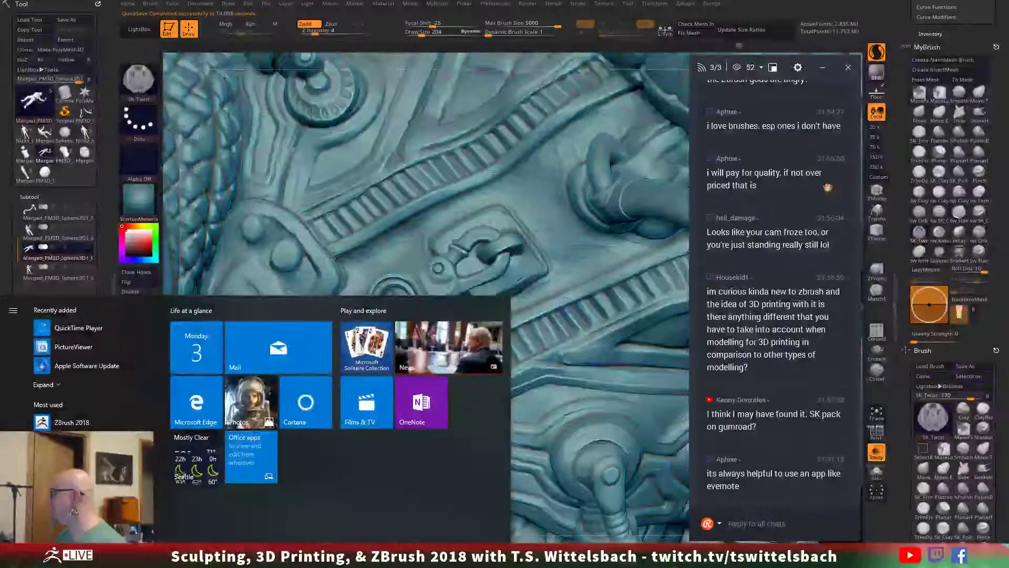
pyautogui.click(223, 538)
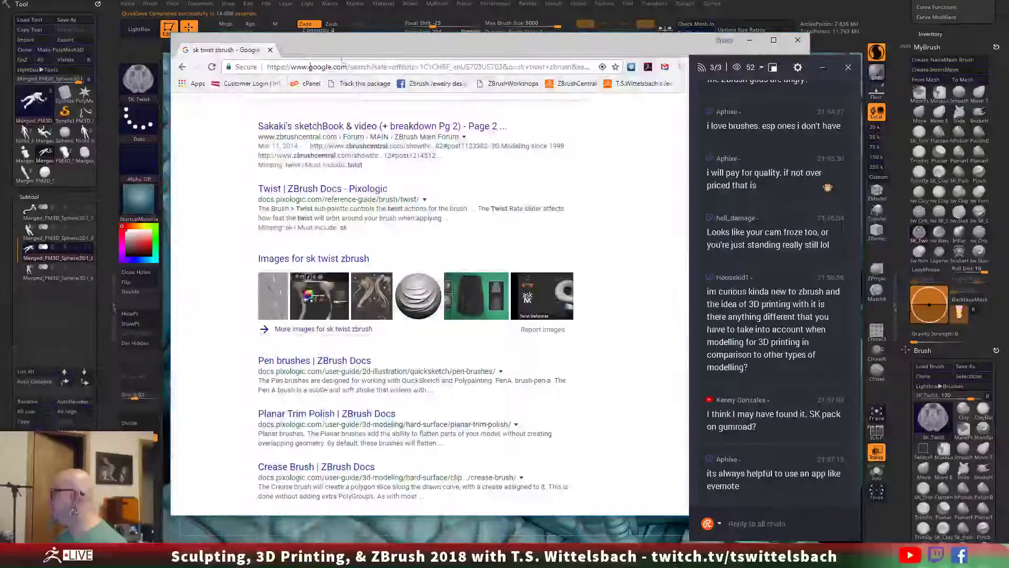
pyautogui.click(749, 41)
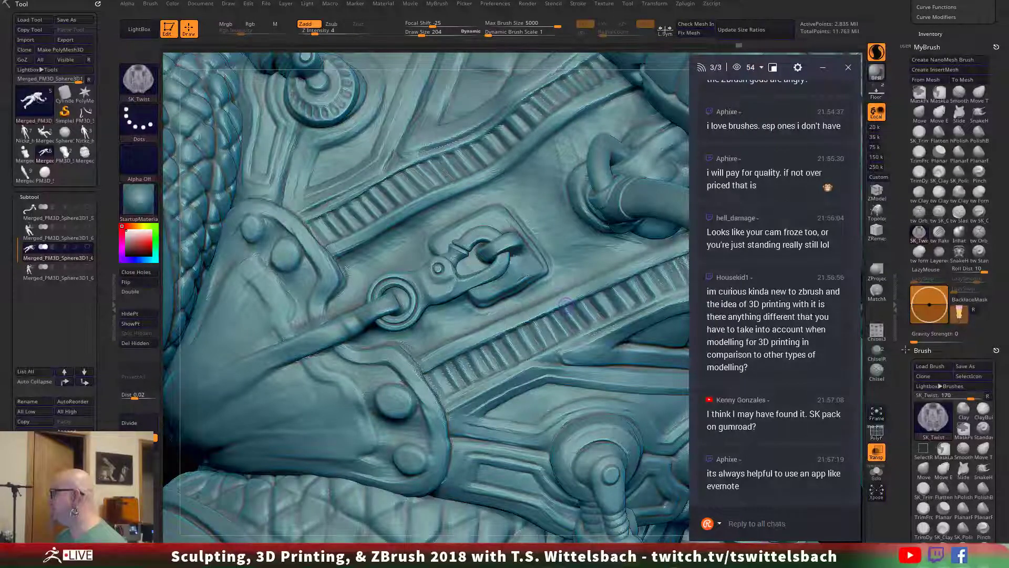
# Step: Bring the Chrome window with the IMG_1706.jpg ring photo onto this display and enlarge the ring's engraved side for examination
pyautogui.moveTo(0, 37); pyautogui.dragTo(498, 5)
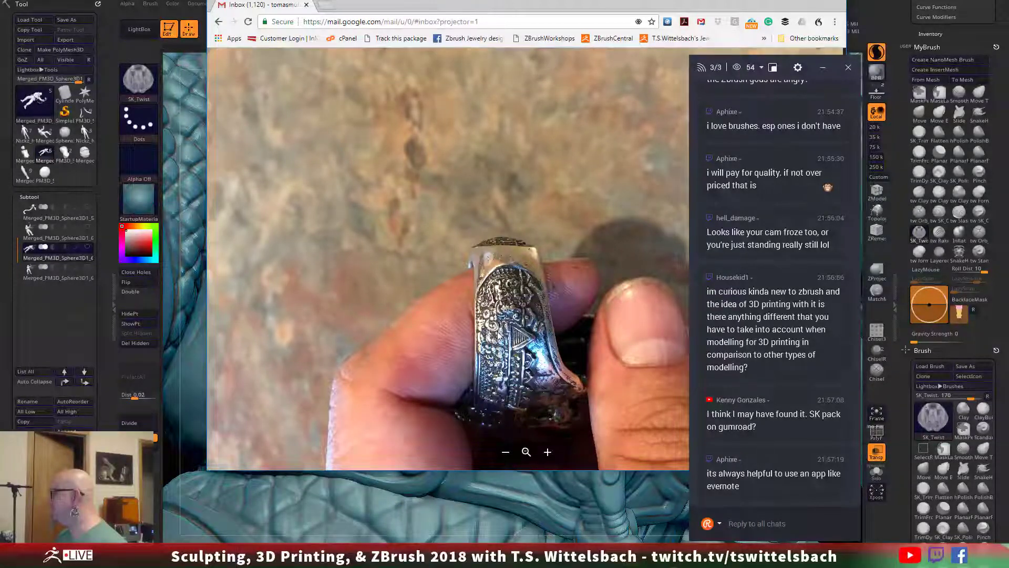
pyautogui.scroll(5, 498, 336)
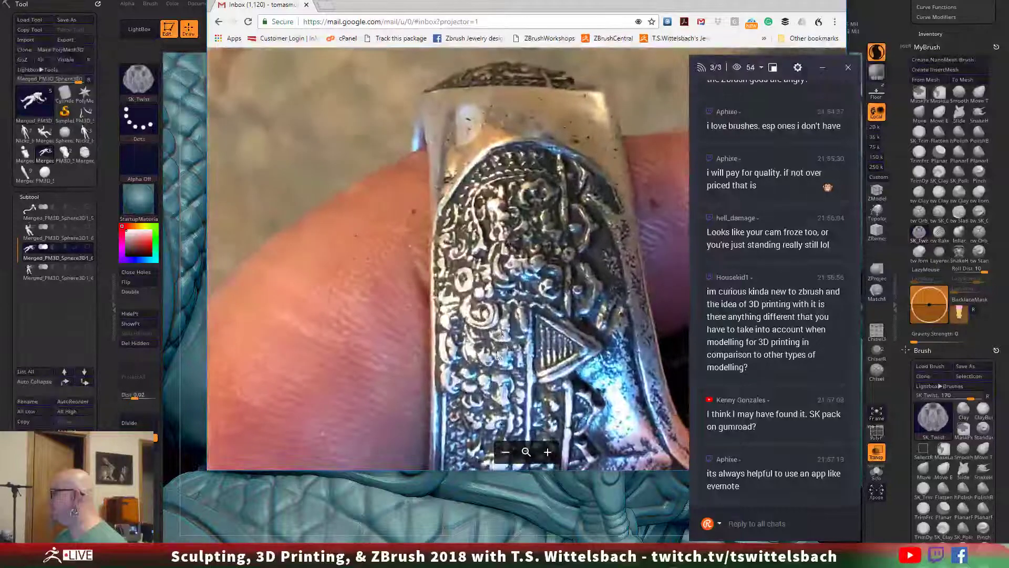
pyautogui.scroll(-2, 498, 355)
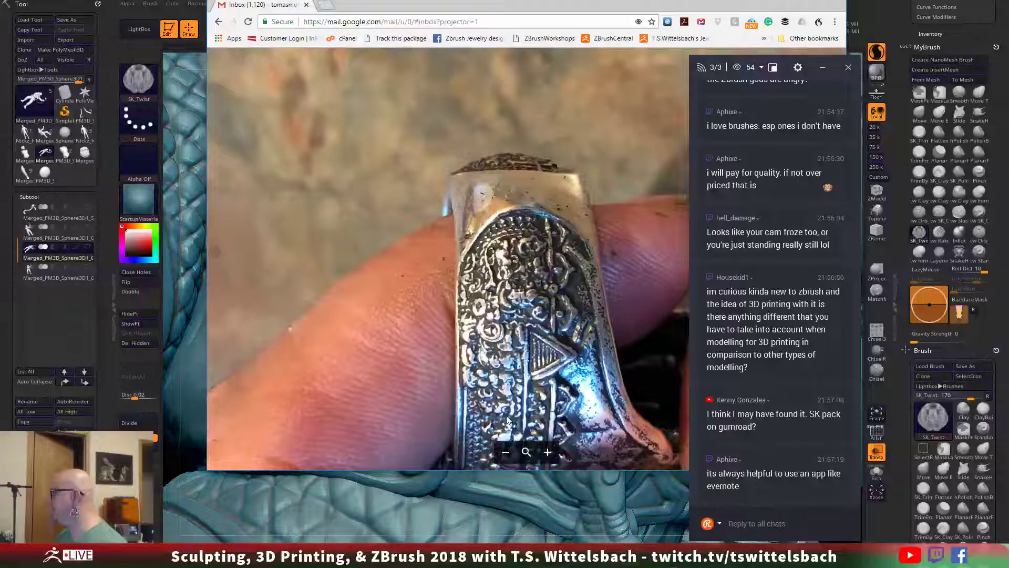
pyautogui.scroll(-1, 499, 405)
pyautogui.scroll(-2, 481, 368)
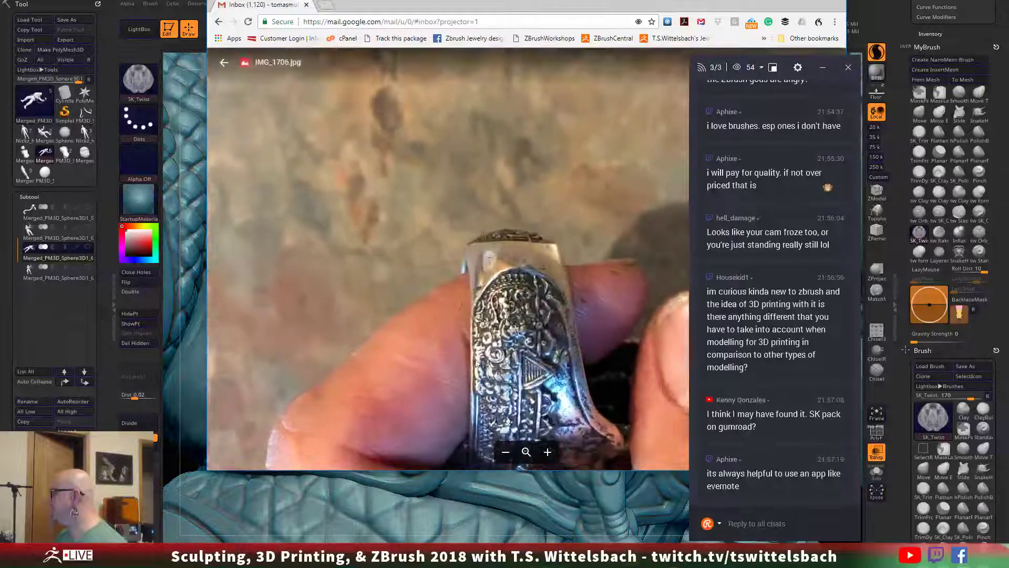
pyautogui.scroll(3, 476, 363)
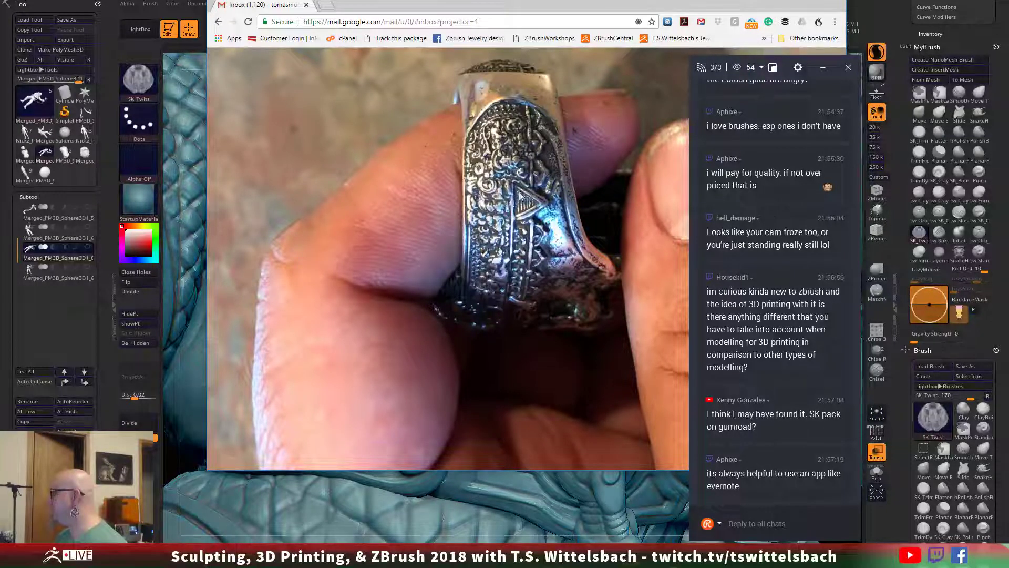
pyautogui.moveTo(492, 111)
pyautogui.moveTo(478, 271)
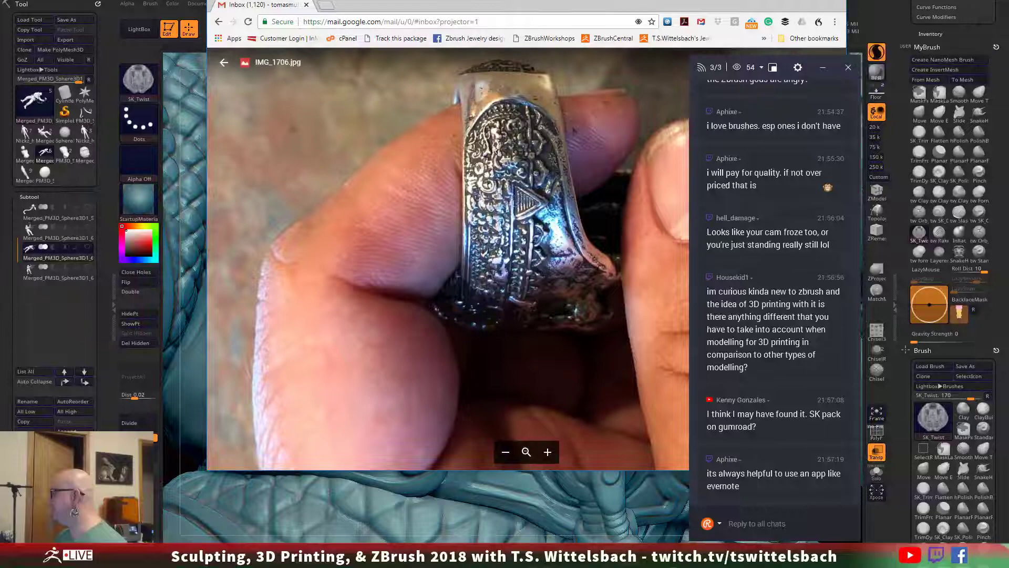
# Step: Reset the ring photo's zoom, enlarge the fine relief around the triangle motif, and return to ZBrush after viewing it
pyautogui.click(437, 218)
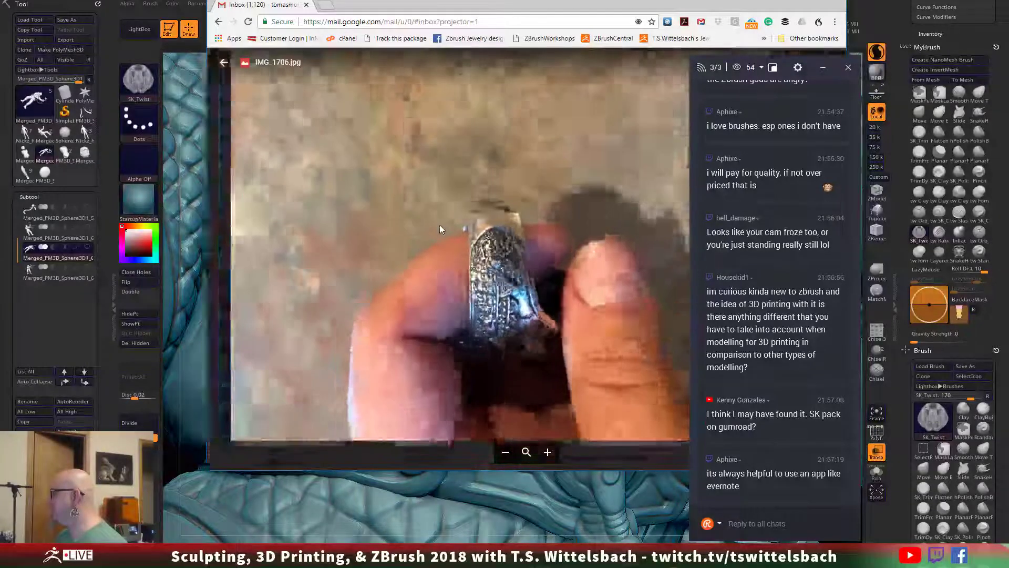
pyautogui.scroll(3, 440, 228)
pyautogui.scroll(2, 528, 287)
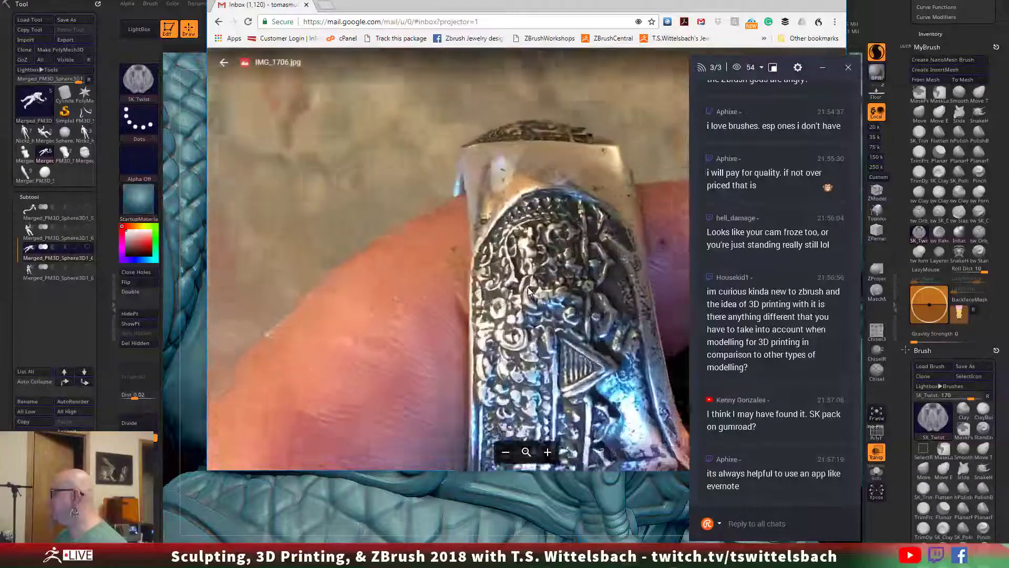
pyautogui.scroll(2, 528, 290)
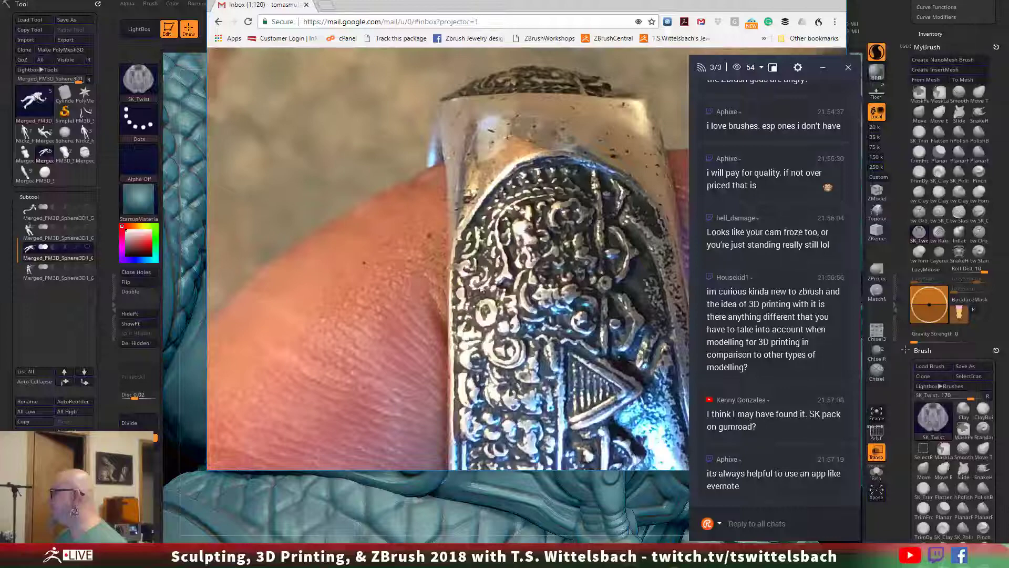
pyautogui.moveTo(560, 276)
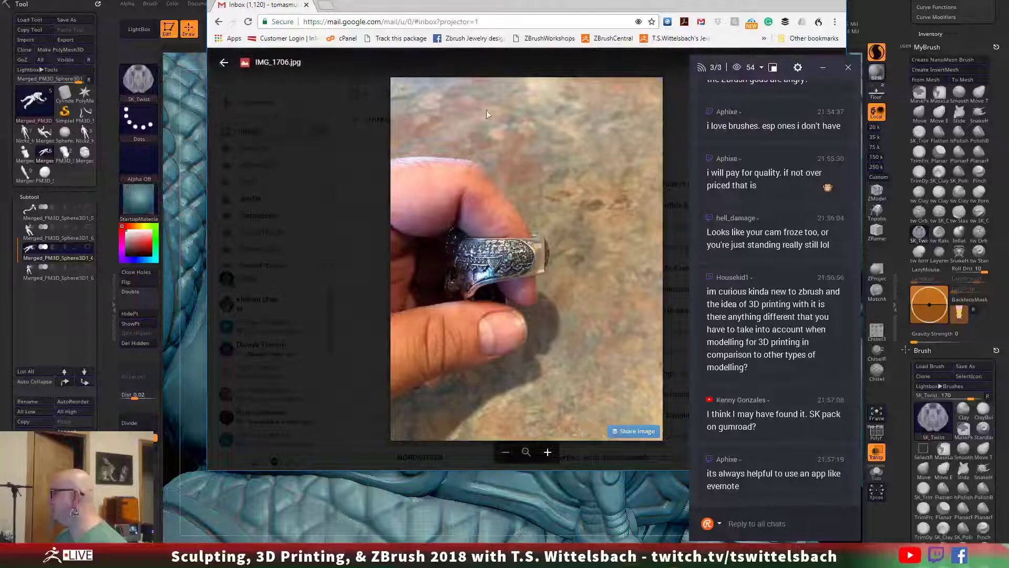
pyautogui.click(225, 64)
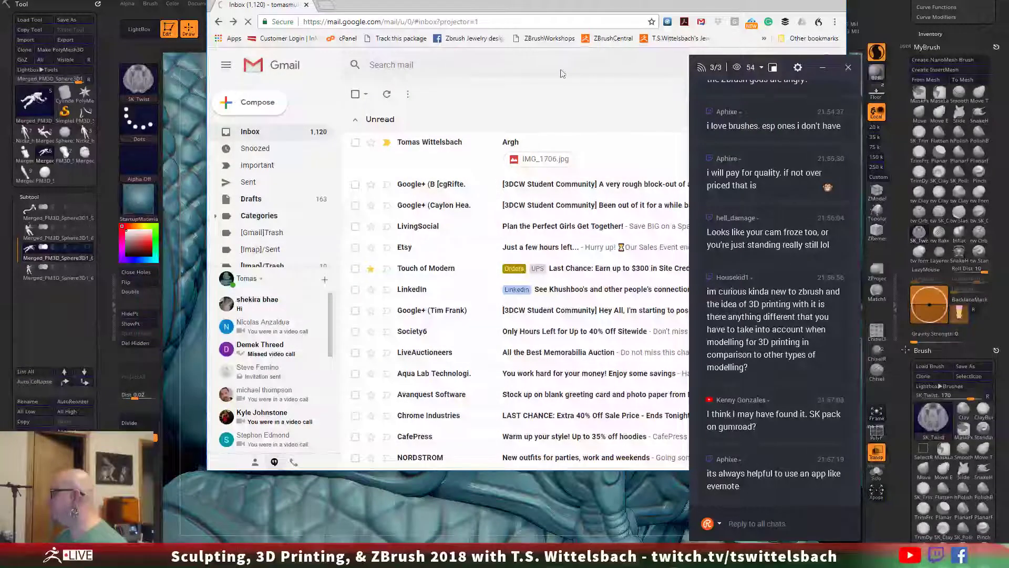
pyautogui.click(830, 4)
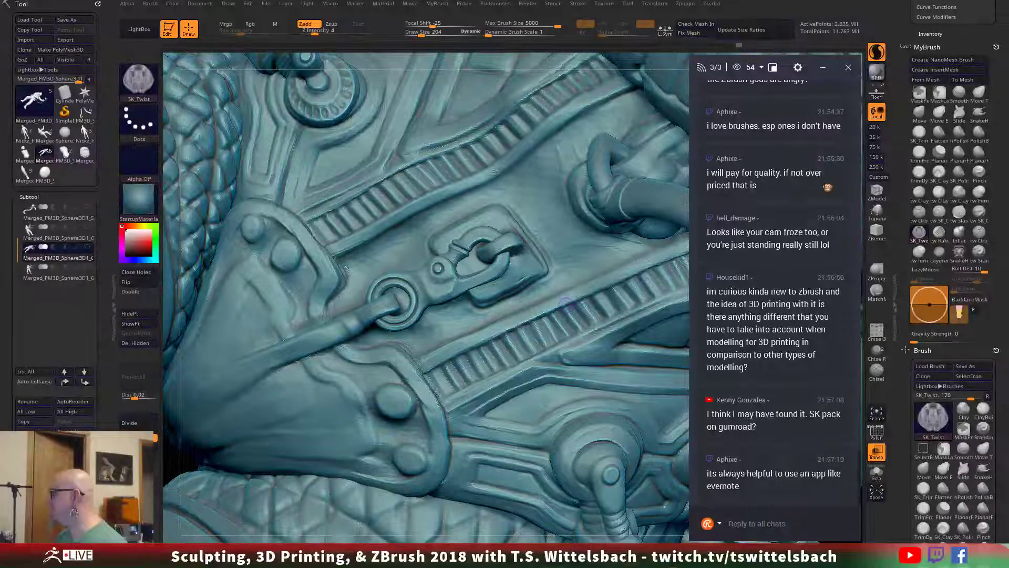
# Step: Carve creases into the shoulder padding beside the upper-arm harness with the SK_Twist brush
pyautogui.moveTo(570, 136); pyautogui.dragTo(574, 131, button='right')
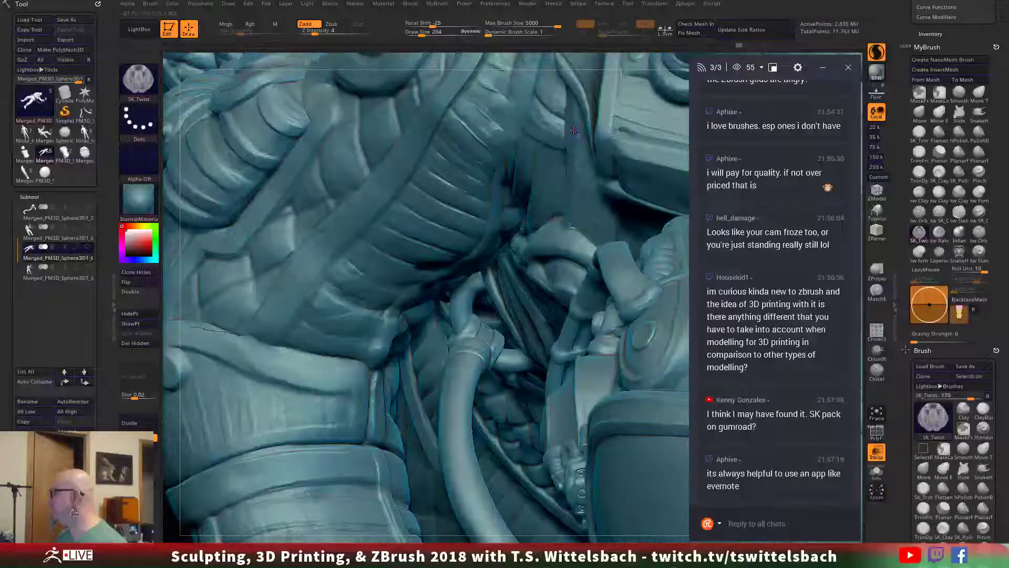
pyautogui.press('f')
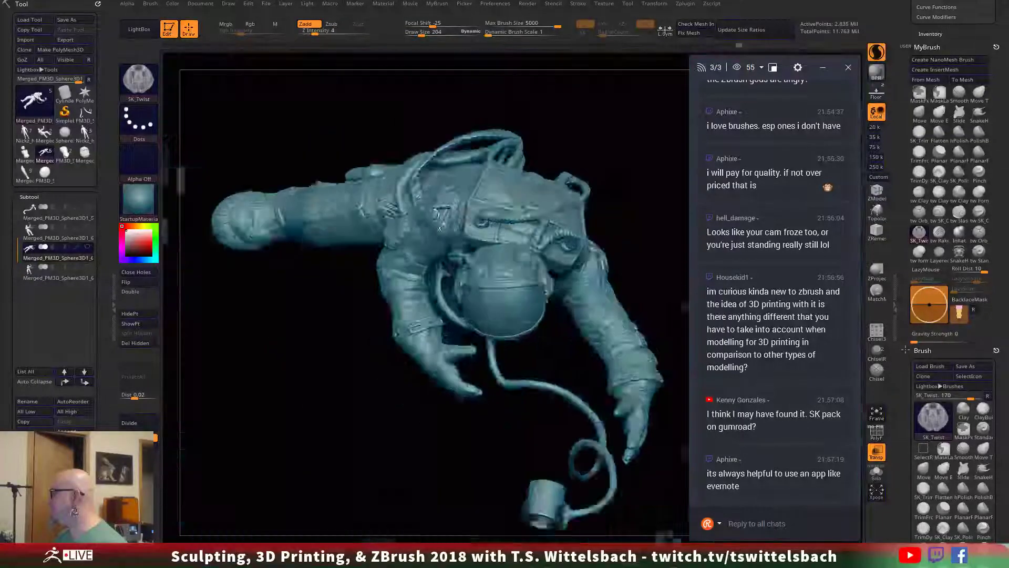
pyautogui.moveTo(615, 281); pyautogui.dragTo(591, 146)
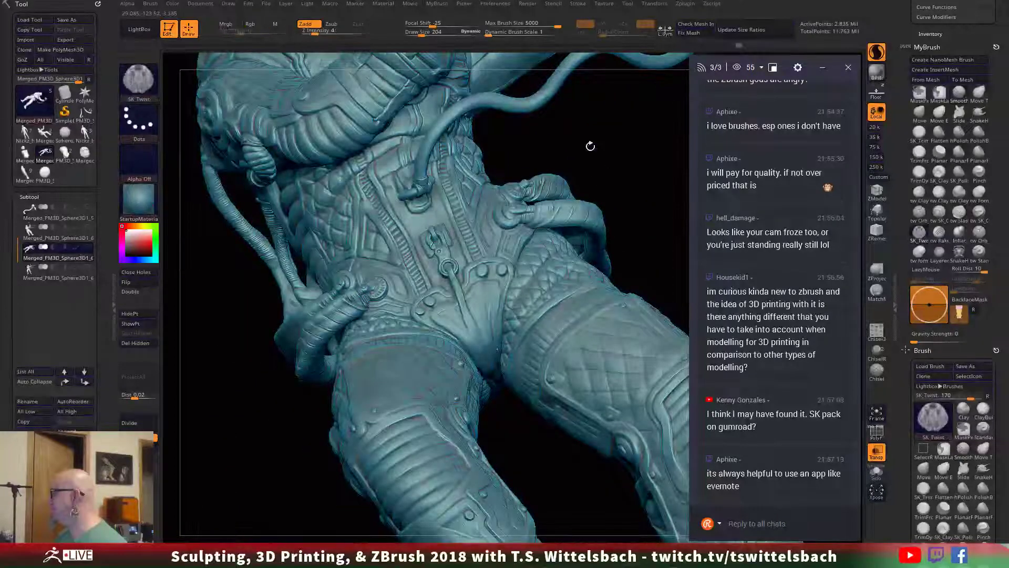
pyautogui.keyDown('alt'); pyautogui.moveTo(279, 473); pyautogui.dragTo(414, 266); pyautogui.keyUp('alt')
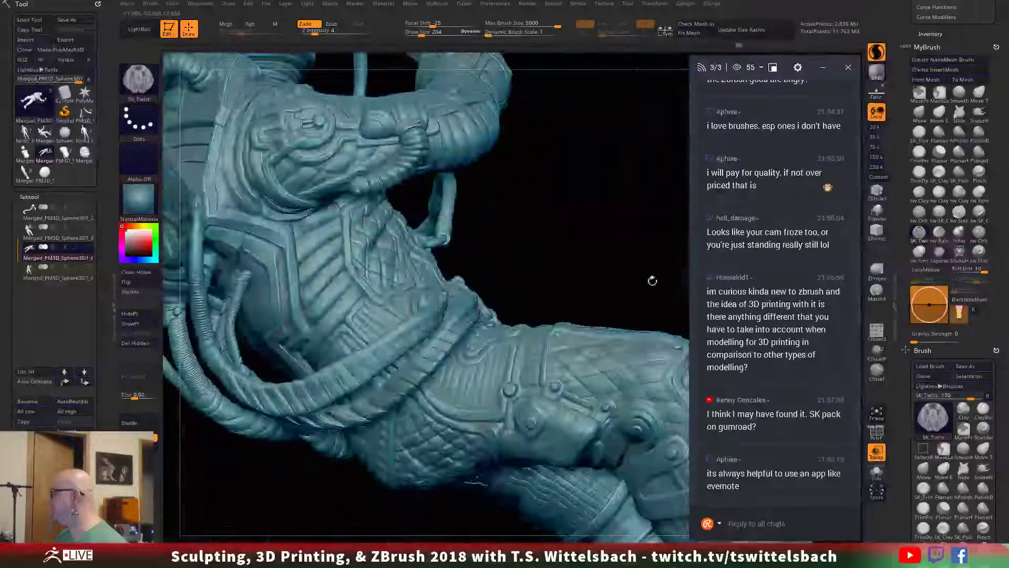
pyautogui.moveTo(650, 279)
pyautogui.mouseDown()
pyautogui.moveTo(337, 339)
pyautogui.moveTo(360, 316)
pyautogui.moveTo(384, 338)
pyautogui.moveTo(638, 364)
pyautogui.moveTo(446, 483)
pyautogui.moveTo(610, 394)
pyautogui.moveTo(620, 504)
pyautogui.moveTo(649, 525)
pyautogui.moveTo(573, 463)
pyautogui.moveTo(561, 484)
pyautogui.moveTo(588, 474)
pyautogui.moveTo(581, 500)
pyautogui.moveTo(532, 391)
pyautogui.mouseUp()
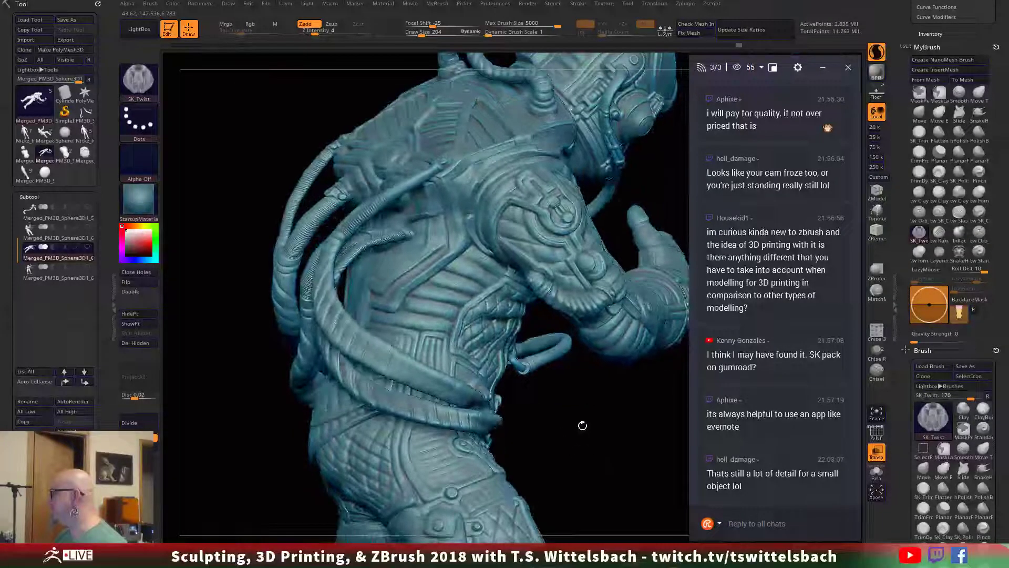
pyautogui.moveTo(581, 424)
pyautogui.mouseDown()
pyautogui.moveTo(596, 455)
pyautogui.moveTo(622, 405)
pyautogui.moveTo(601, 521)
pyautogui.moveTo(563, 392)
pyautogui.mouseUp()
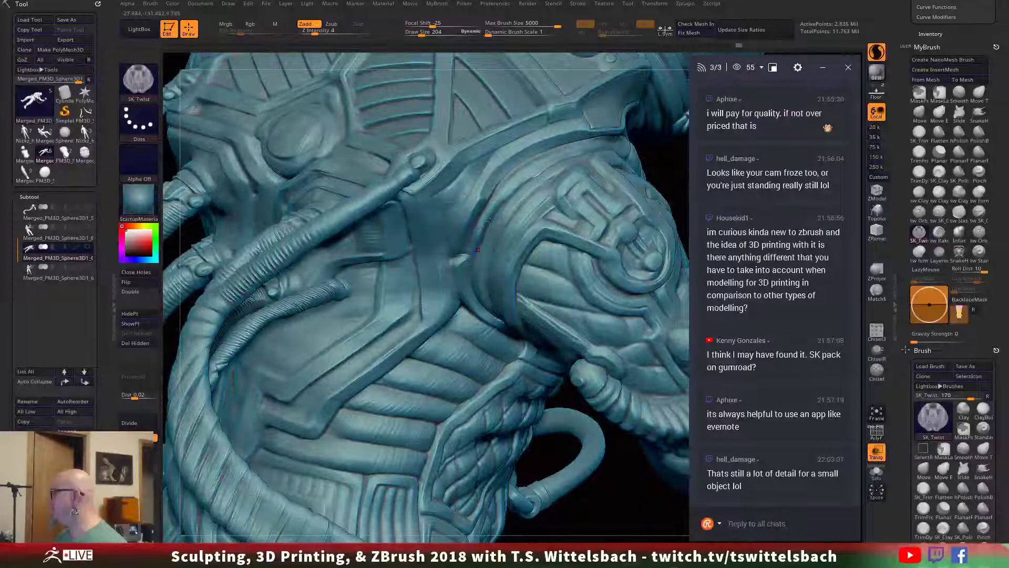
pyautogui.moveTo(535, 177); pyautogui.dragTo(520, 222)
pyautogui.moveTo(531, 184)
pyautogui.mouseDown()
pyautogui.moveTo(539, 235)
pyautogui.moveTo(570, 237)
pyautogui.mouseUp()
# Step: Examine the shoulder, sleeve and back hoses of the suit from several angles
pyautogui.moveTo(608, 519); pyautogui.dragTo(570, 446)
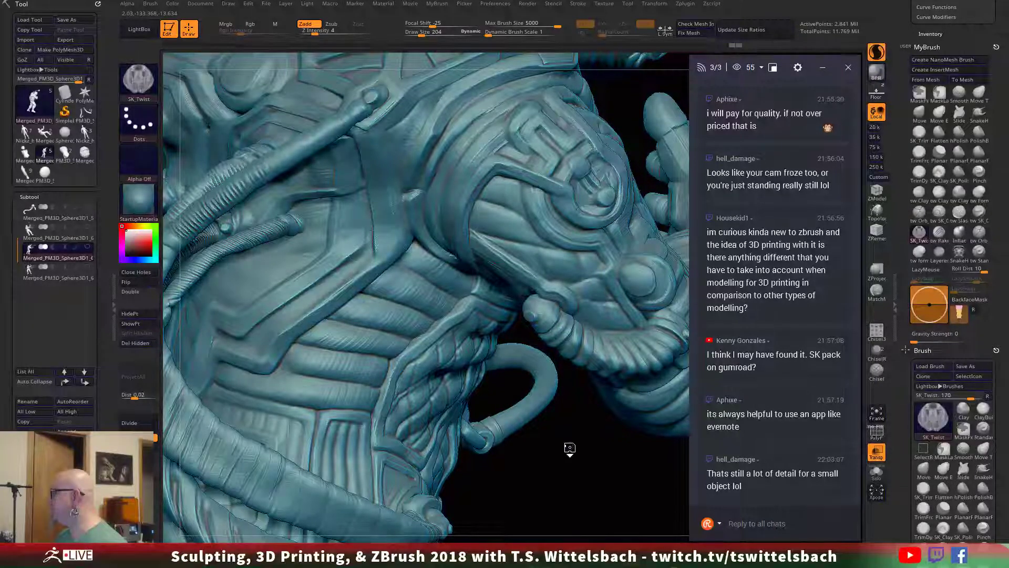
pyautogui.moveTo(569, 448); pyautogui.dragTo(595, 421)
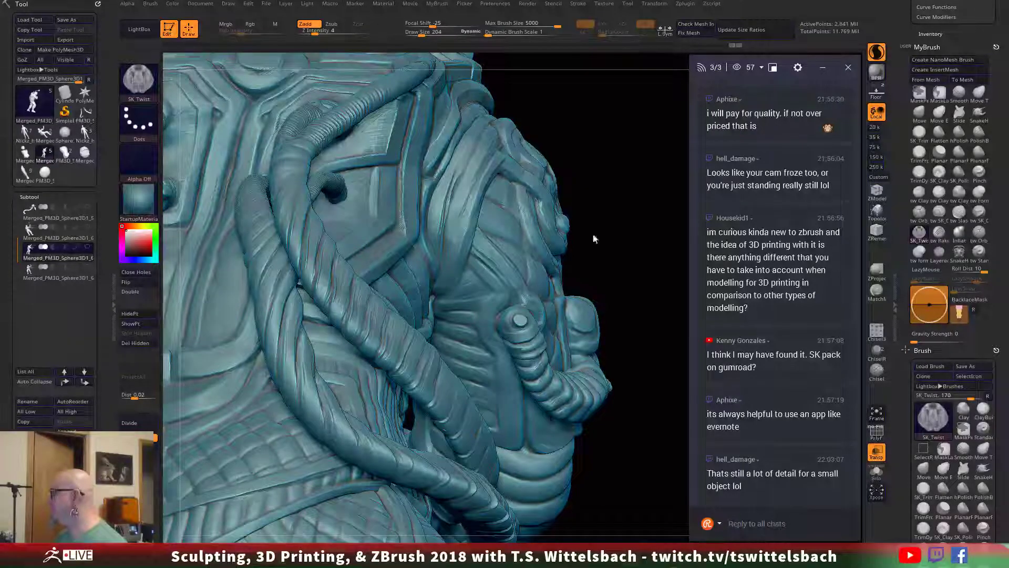
pyautogui.moveTo(651, 219); pyautogui.dragTo(525, 244)
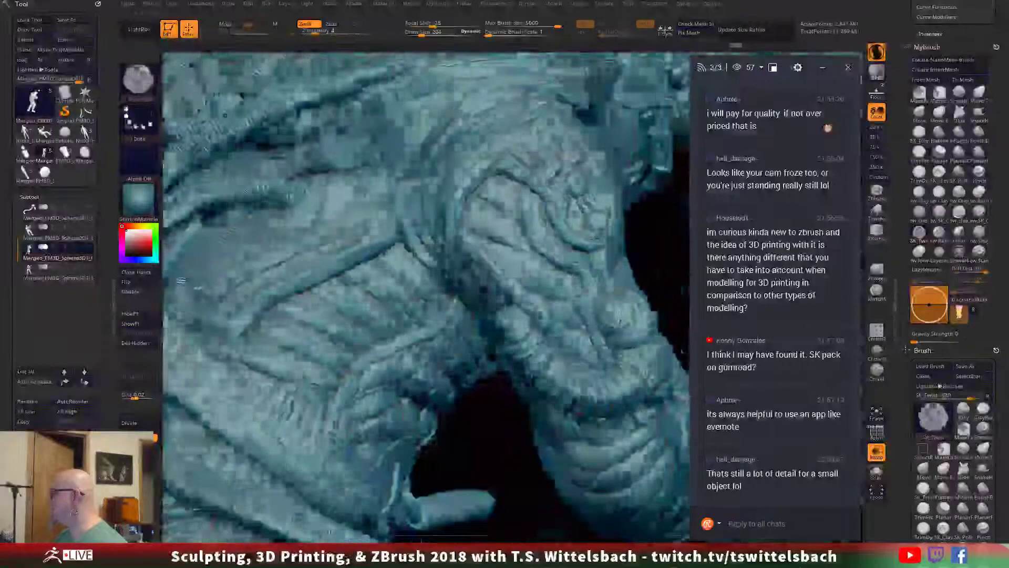
pyautogui.press('super')
pyautogui.press('super')
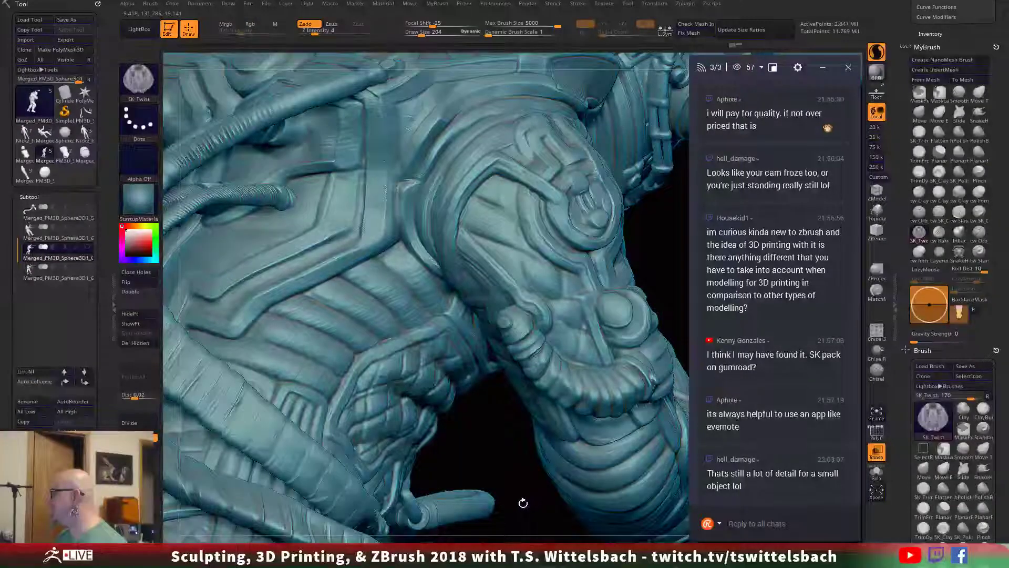
pyautogui.moveTo(523, 503)
pyautogui.mouseDown()
pyautogui.moveTo(502, 361)
pyautogui.moveTo(498, 378)
pyautogui.mouseUp()
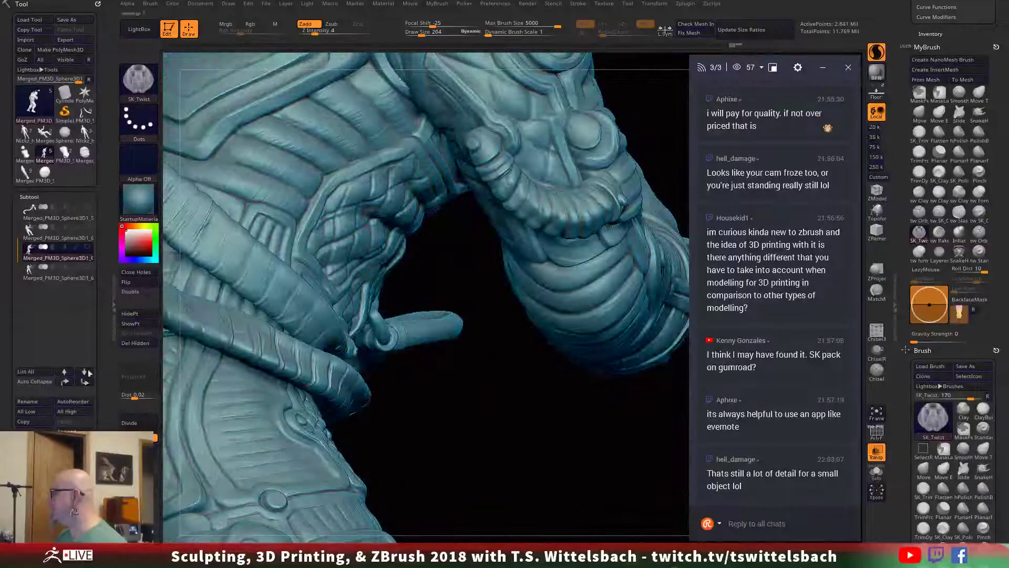